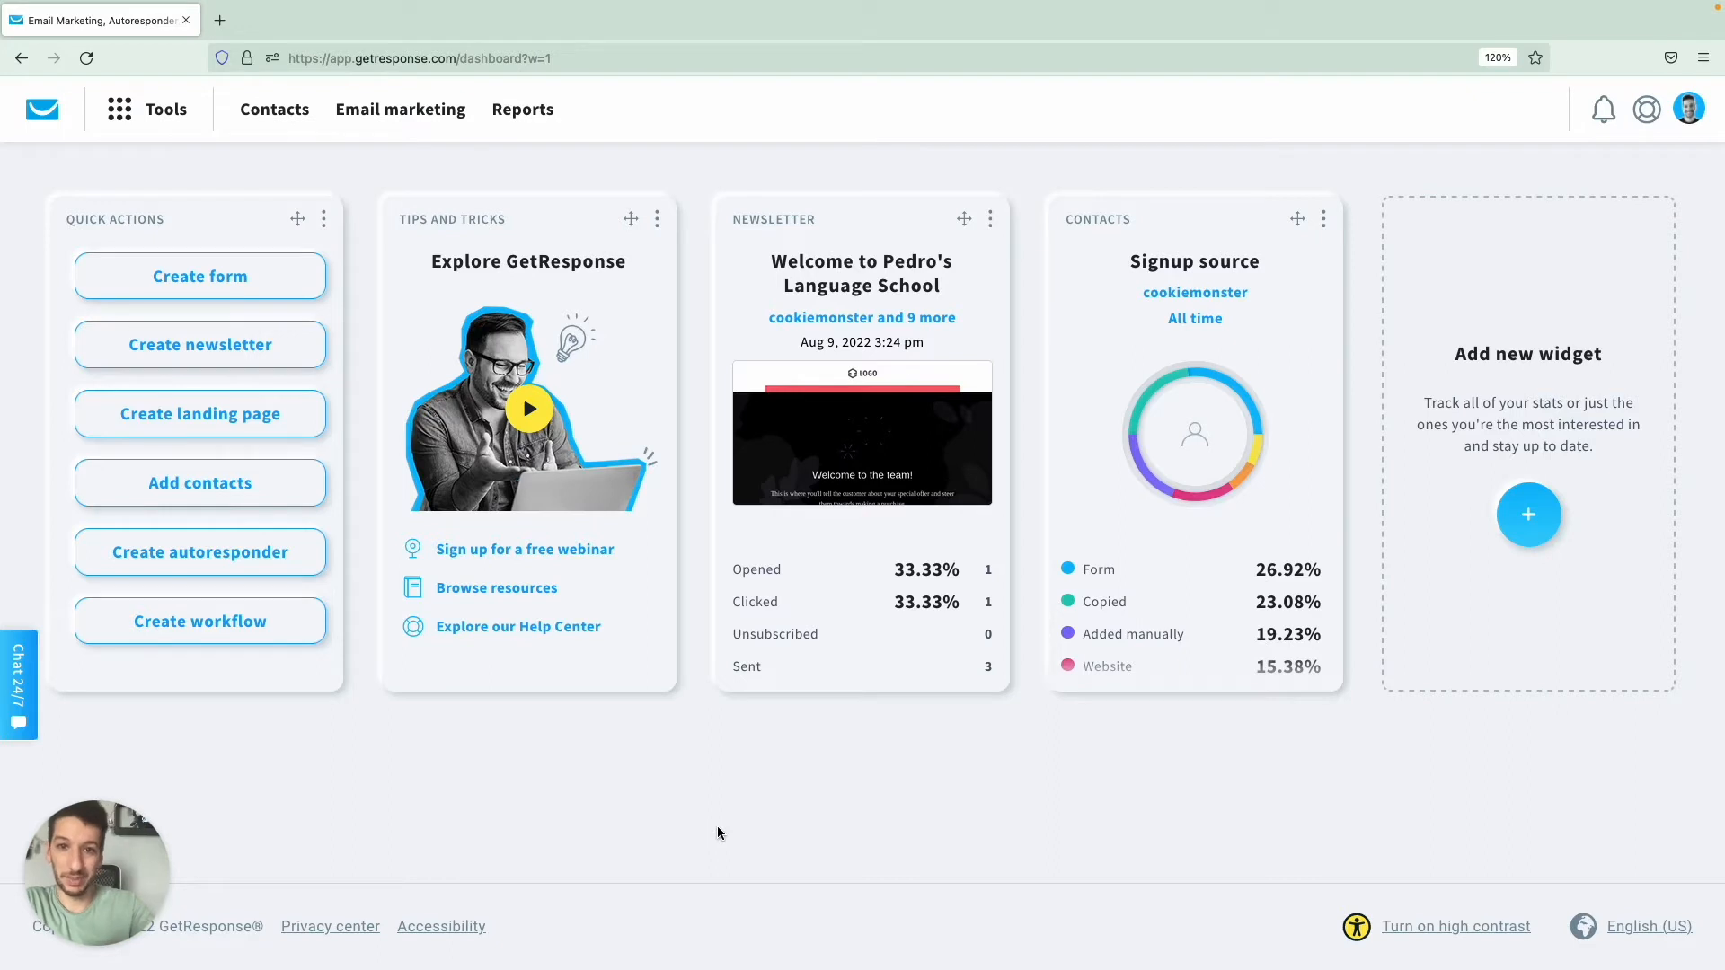
Step: Start a new website in the Website Builder using the AI-powered builder
left_click(153, 109)
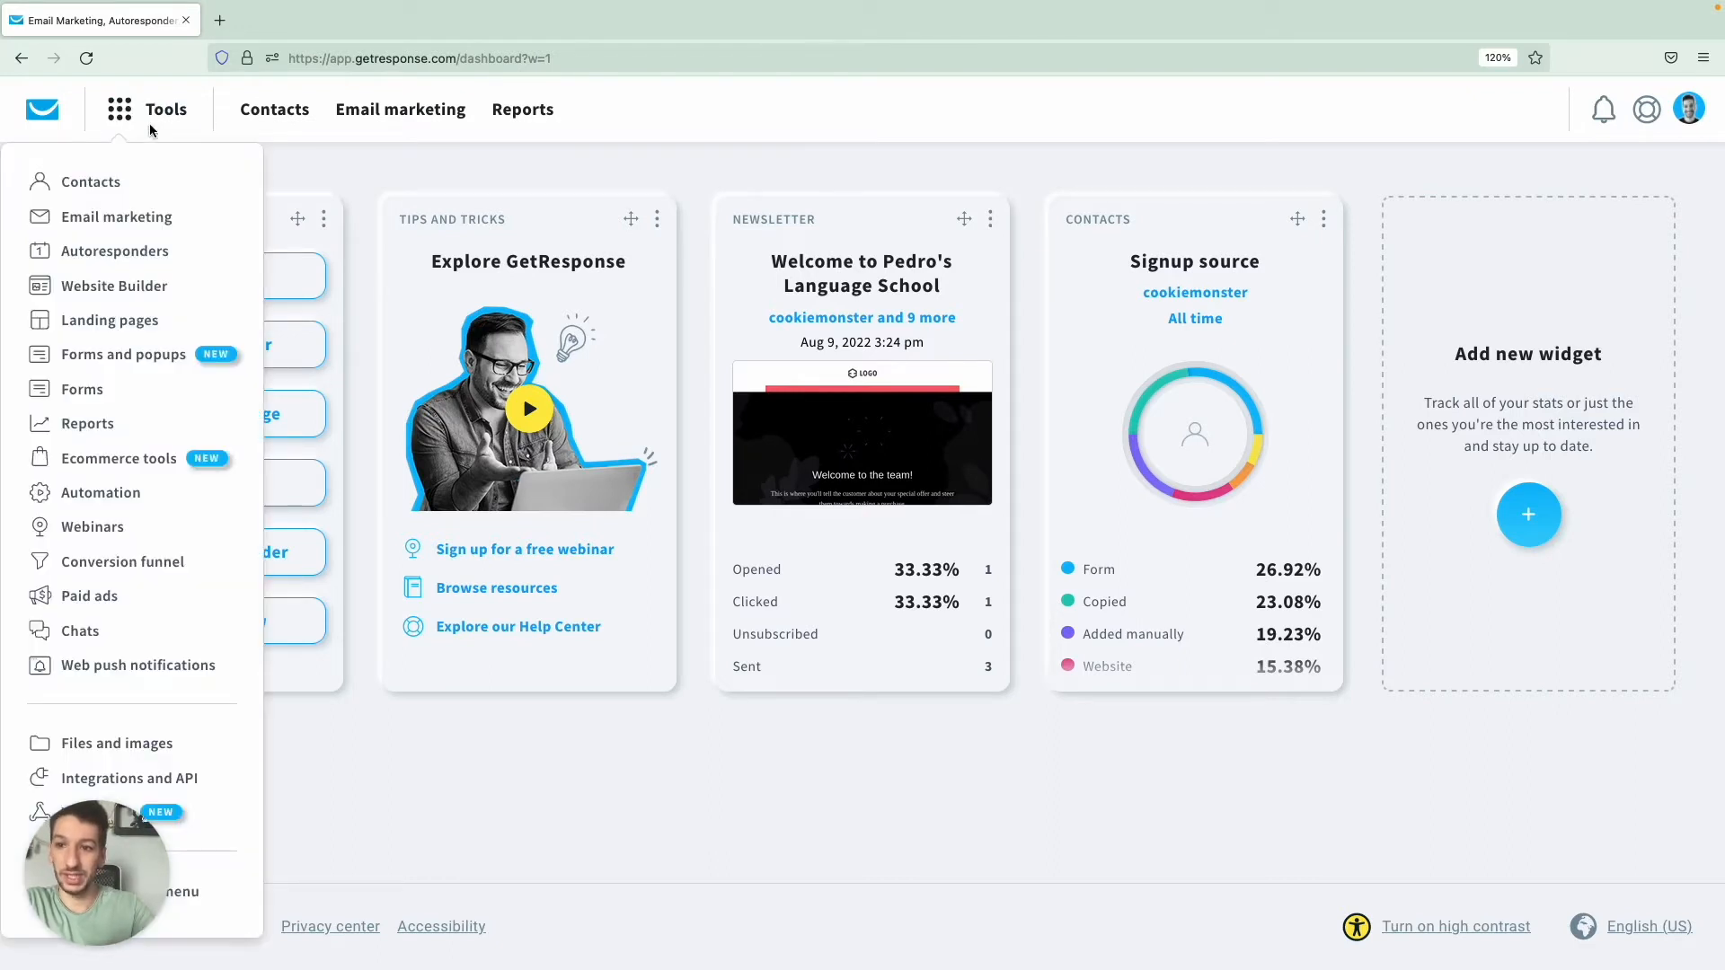
left_click(117, 287)
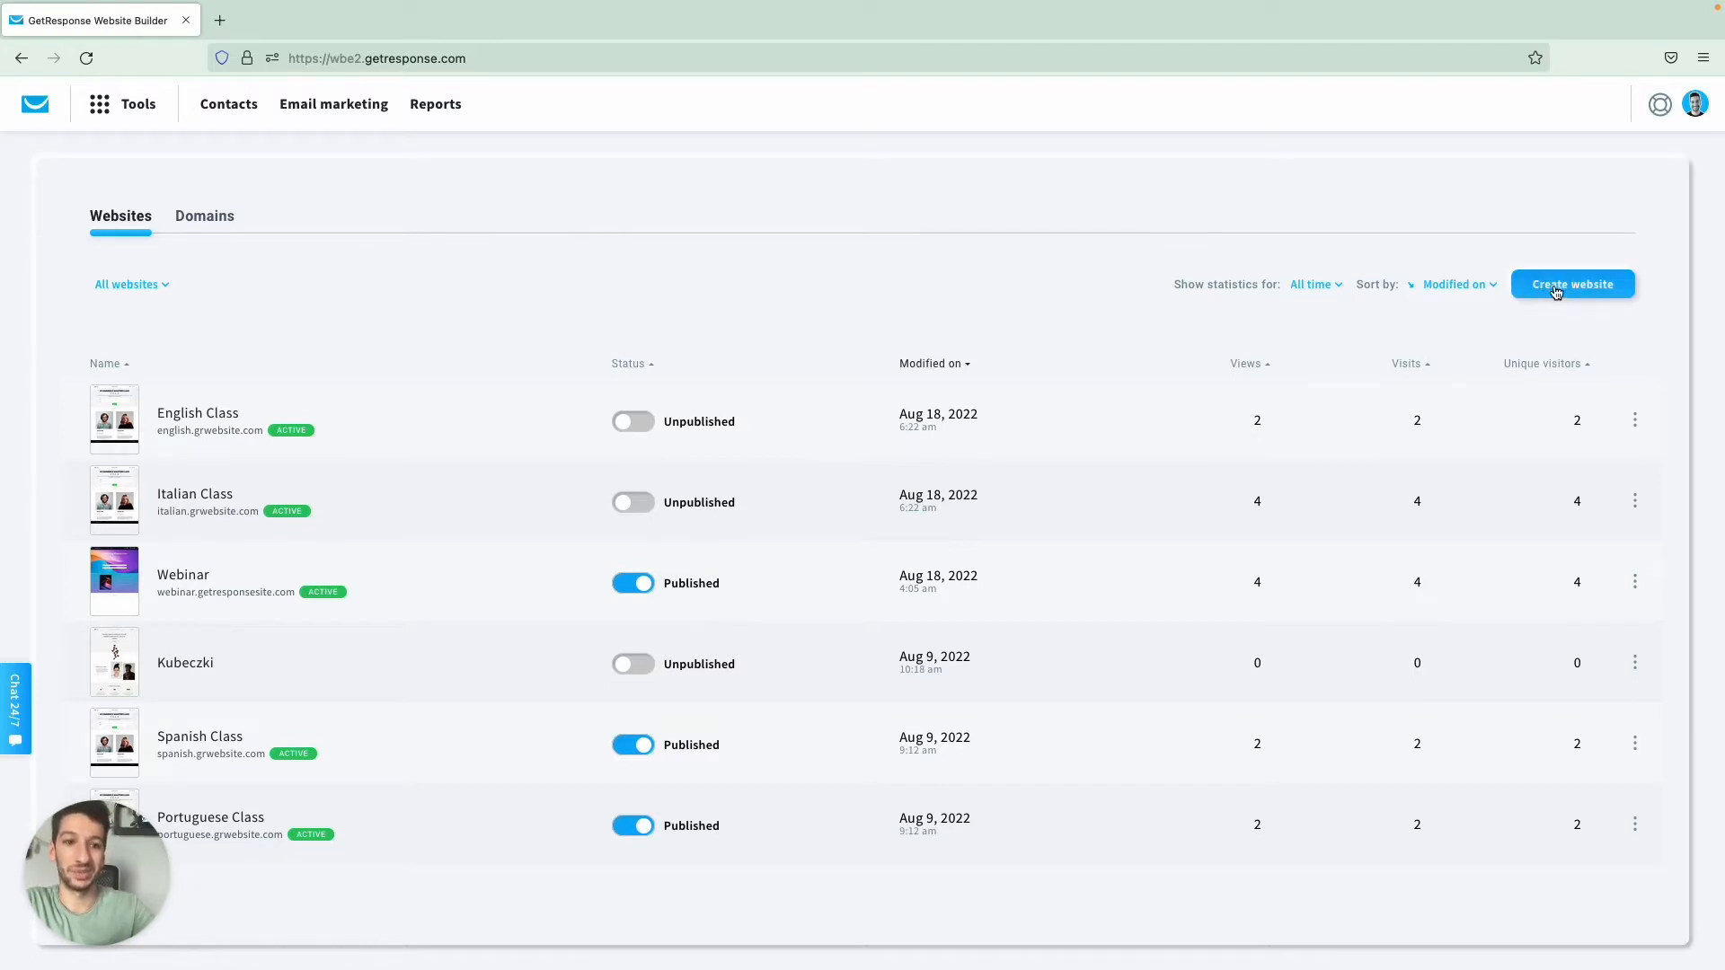
left_click(1562, 285)
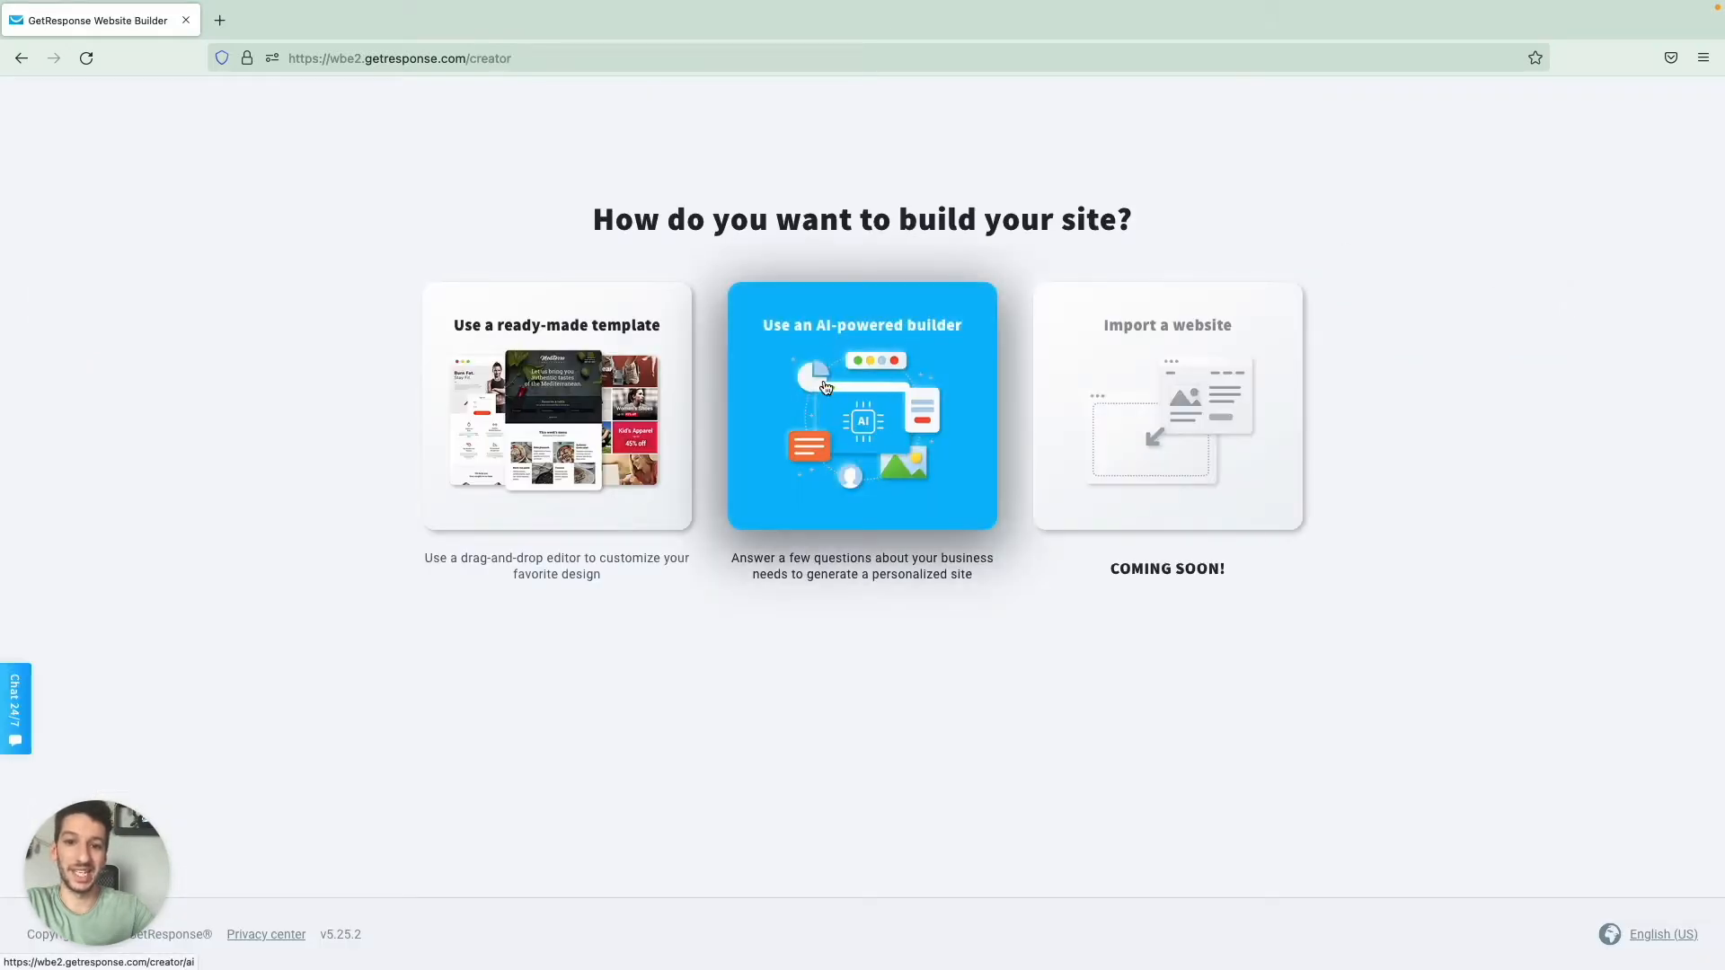
left_click(899, 395)
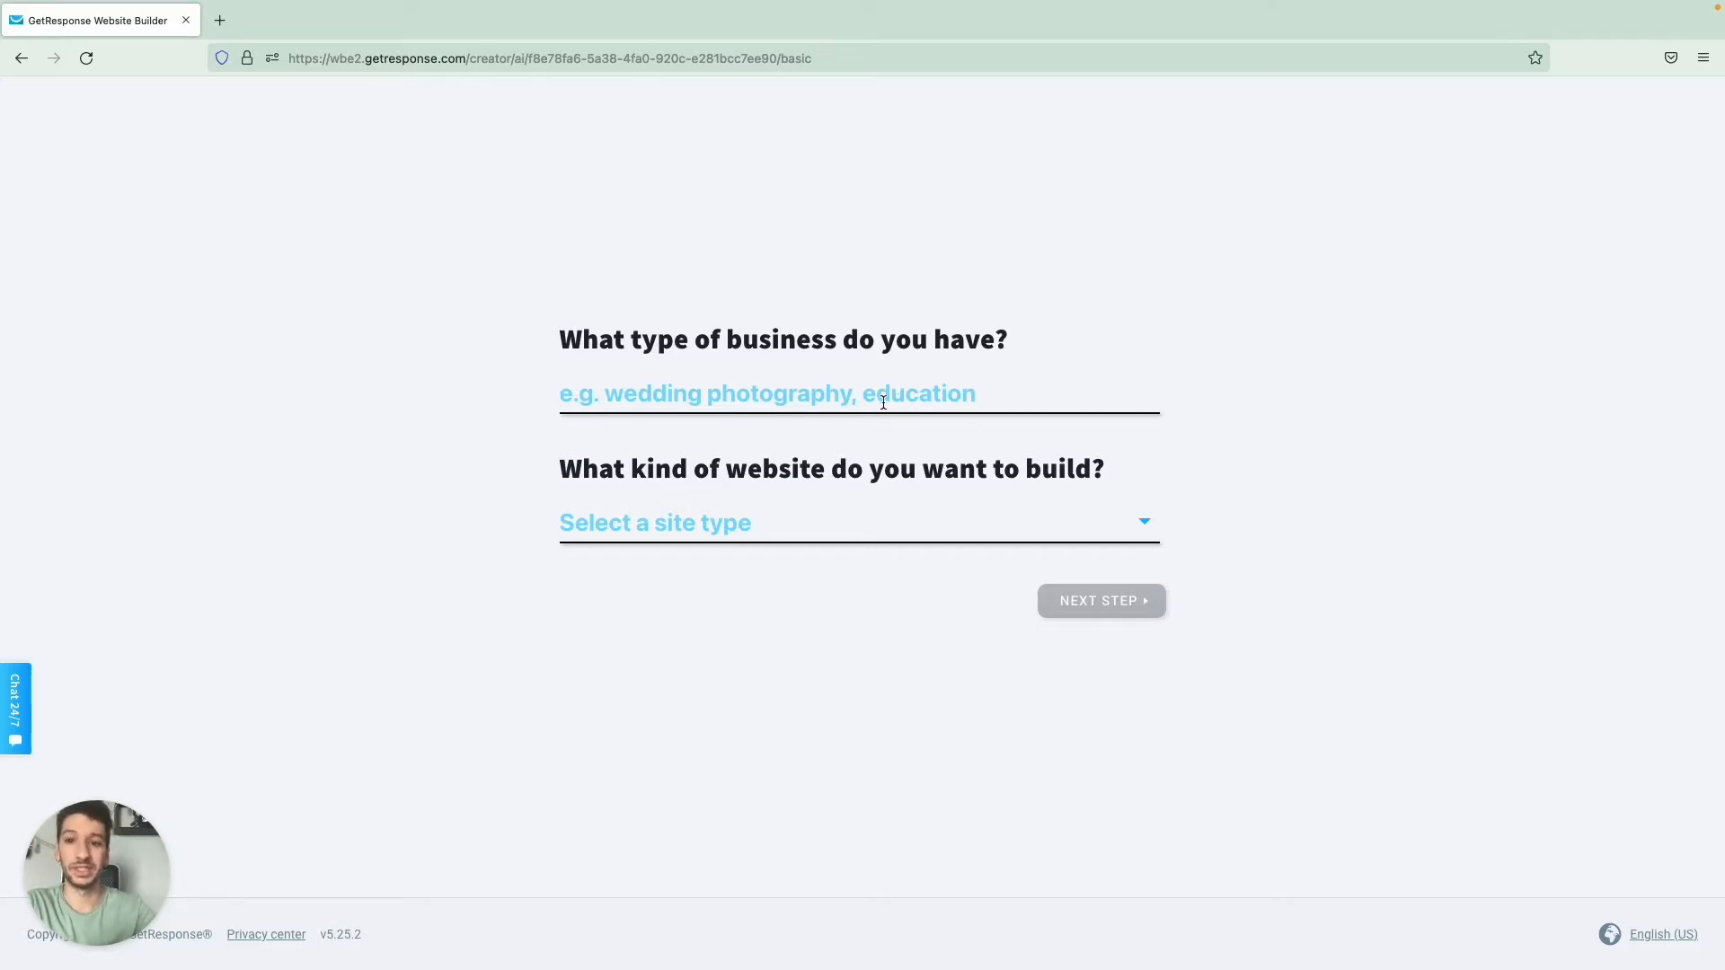
Step: Set the business type to Business Education and the site type to Launch page, and continue to the feature recommendations
type("Educa")
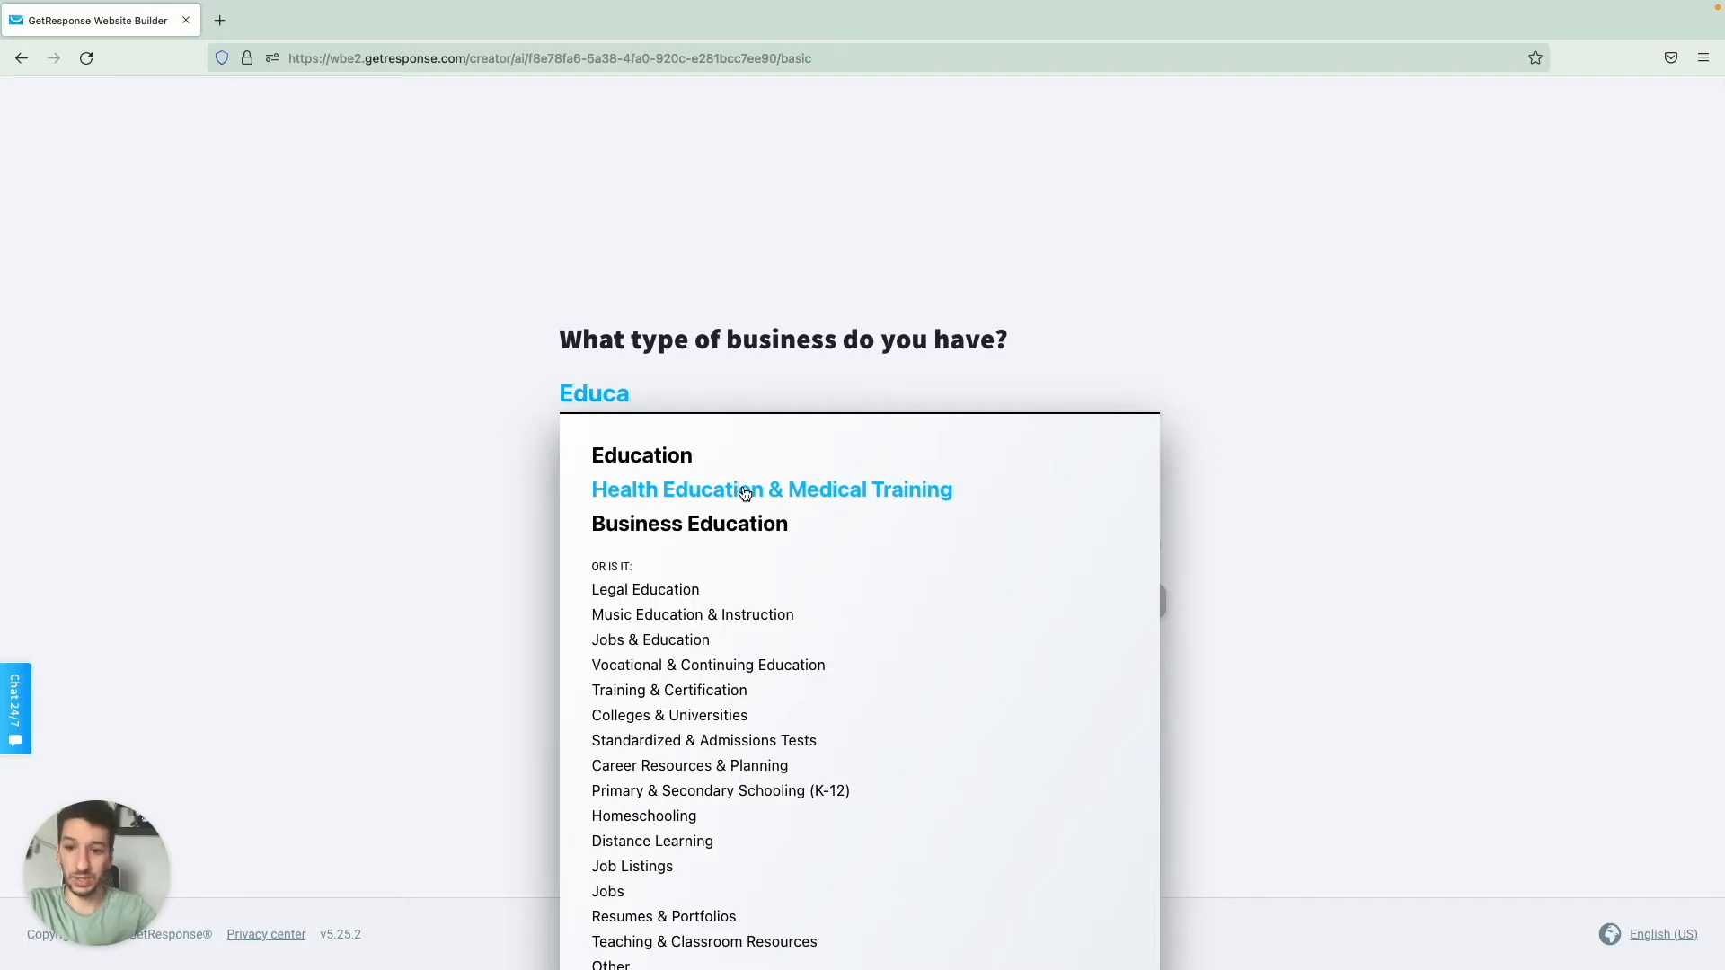
left_click(718, 534)
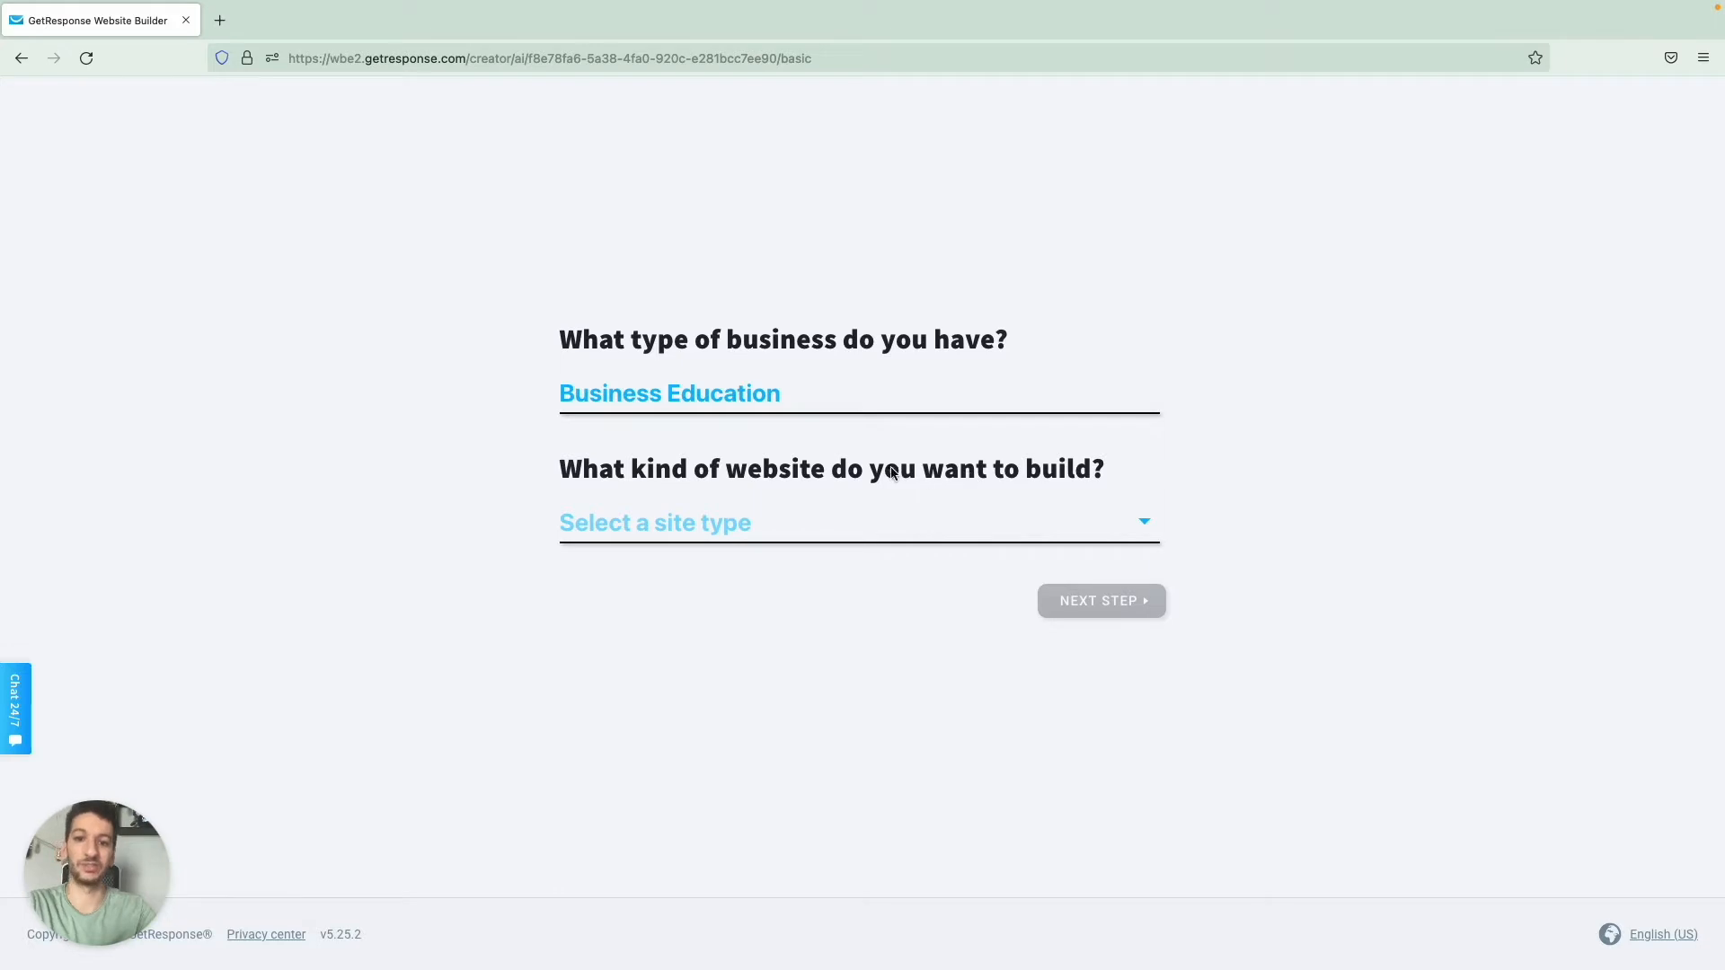
left_click(859, 528)
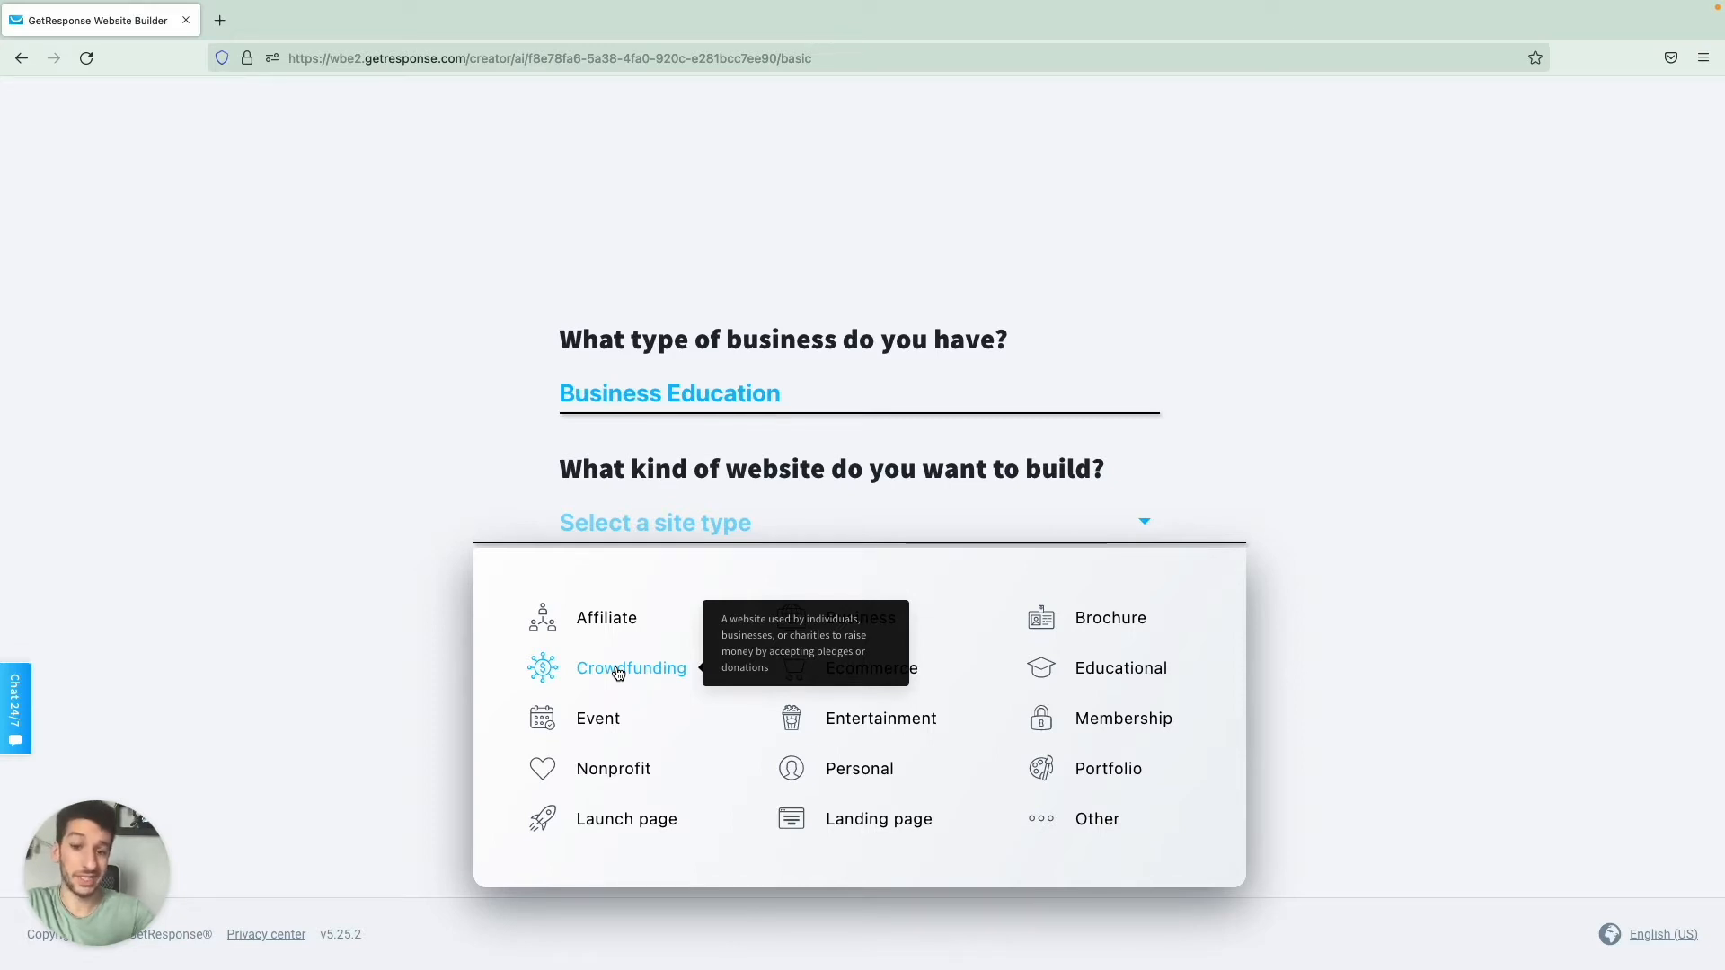
left_click(627, 820)
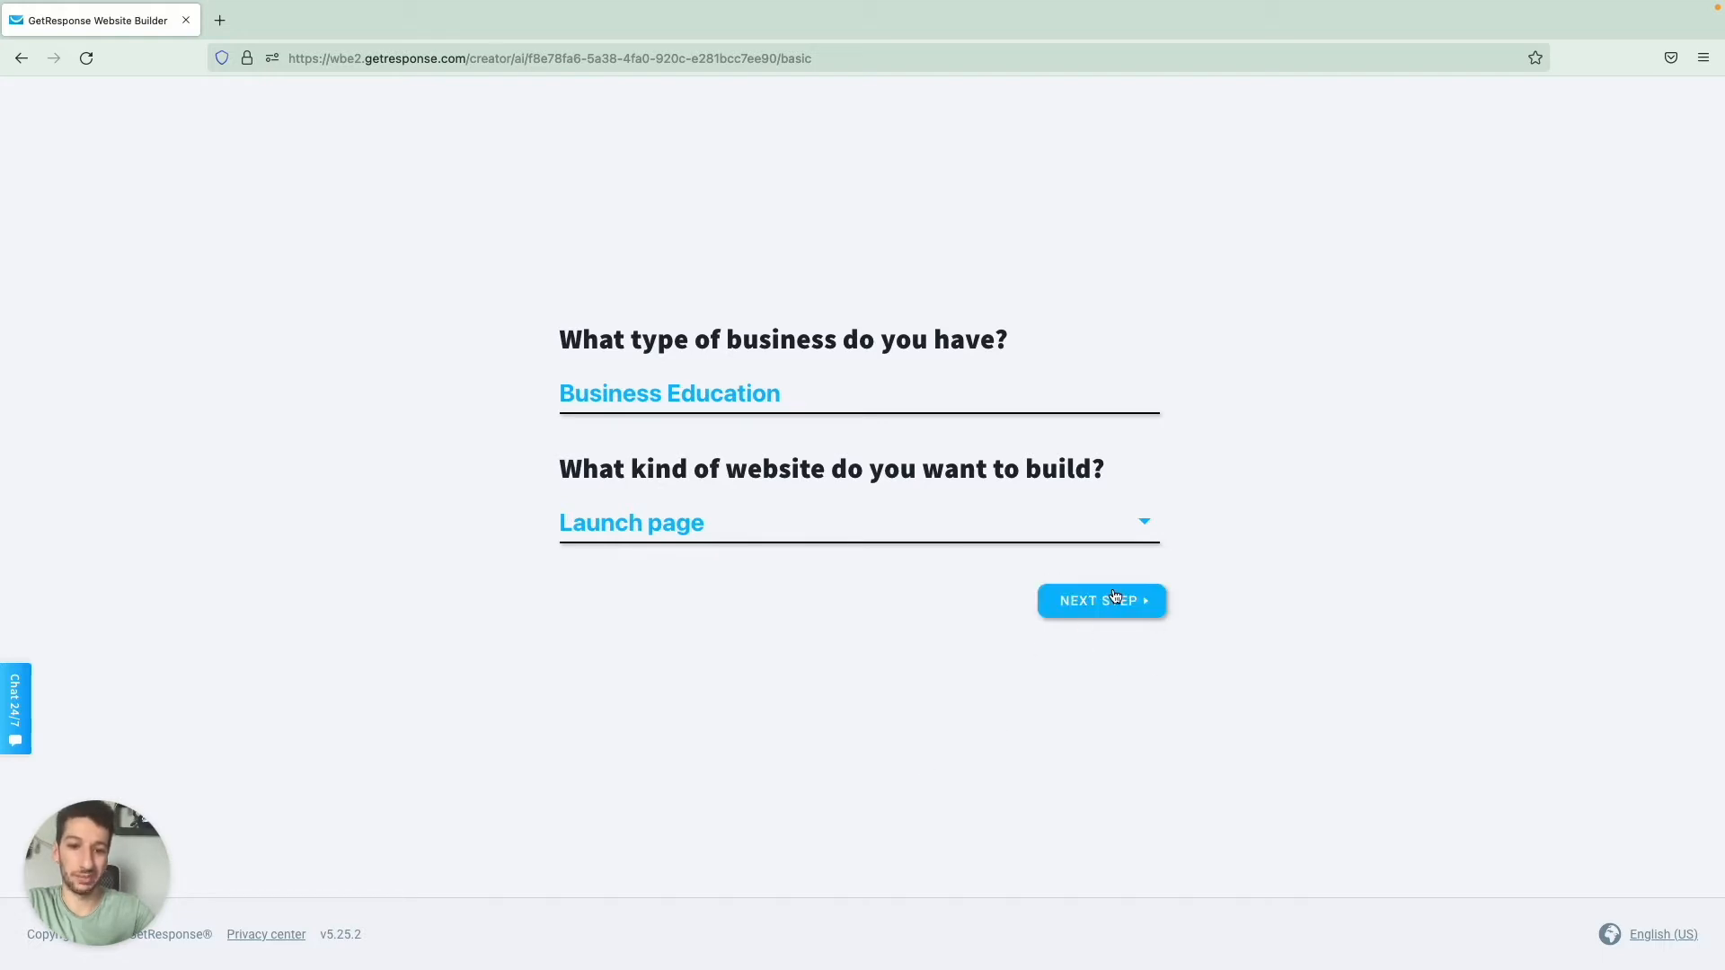
left_click(1114, 598)
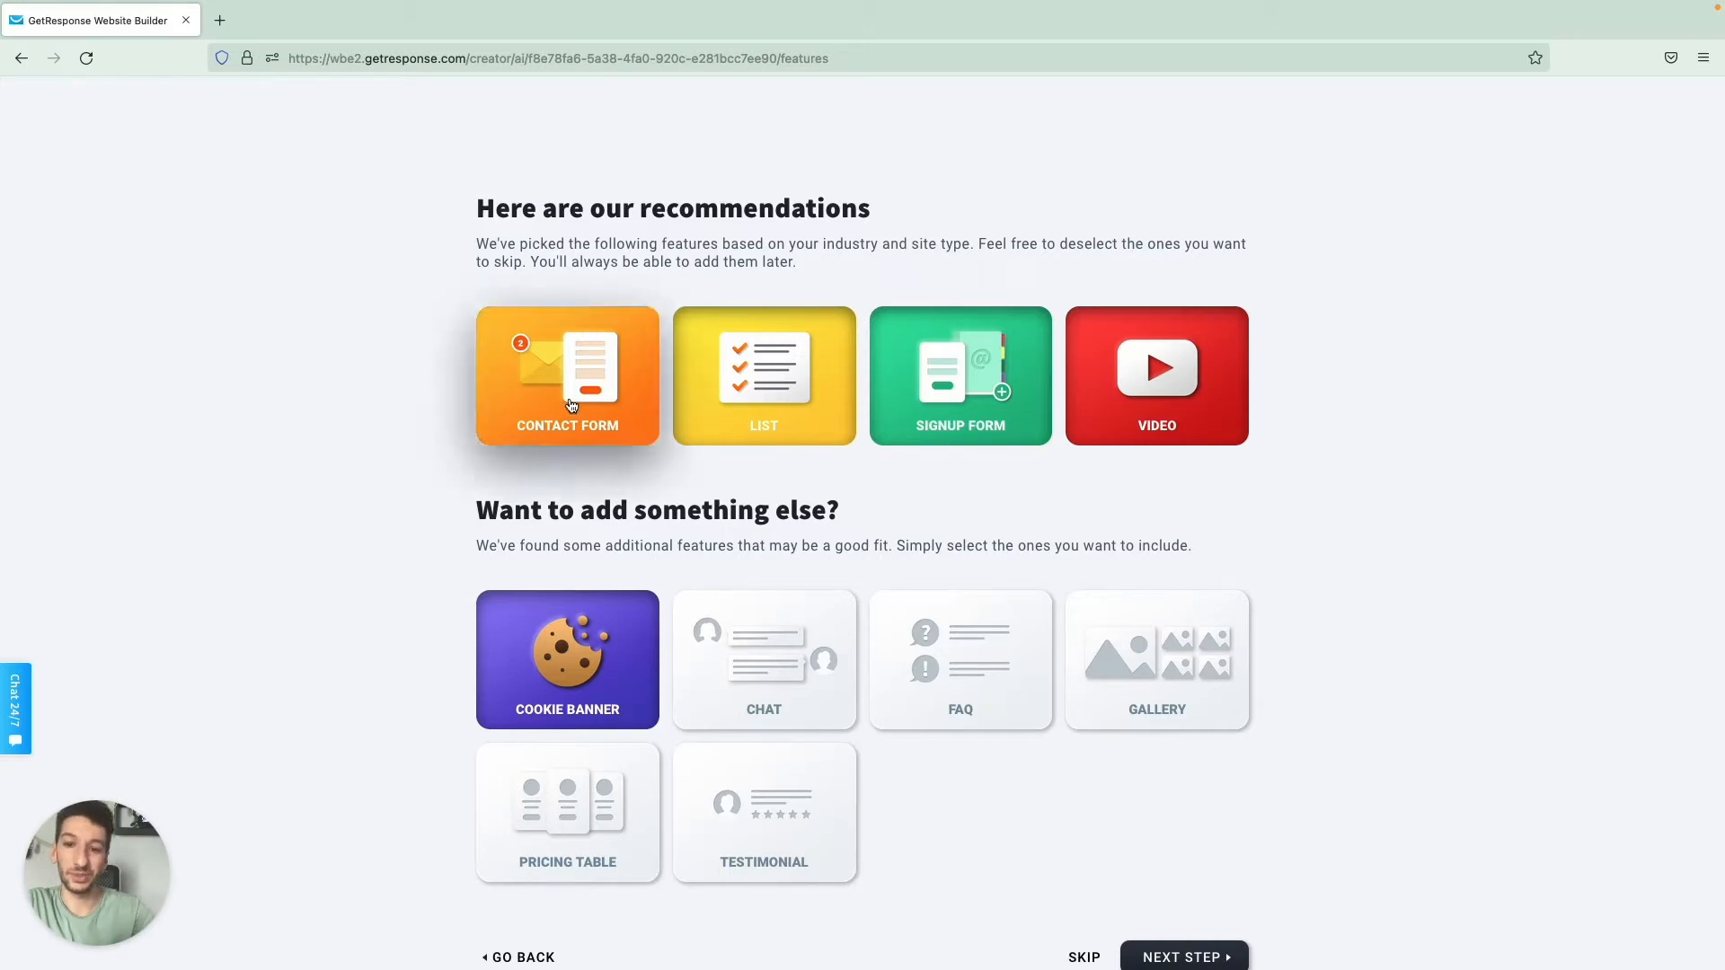
Step: Deselect the Contact form, List and Video features, add Chat and Gallery, and continue to the theme selection
left_click(551, 378)
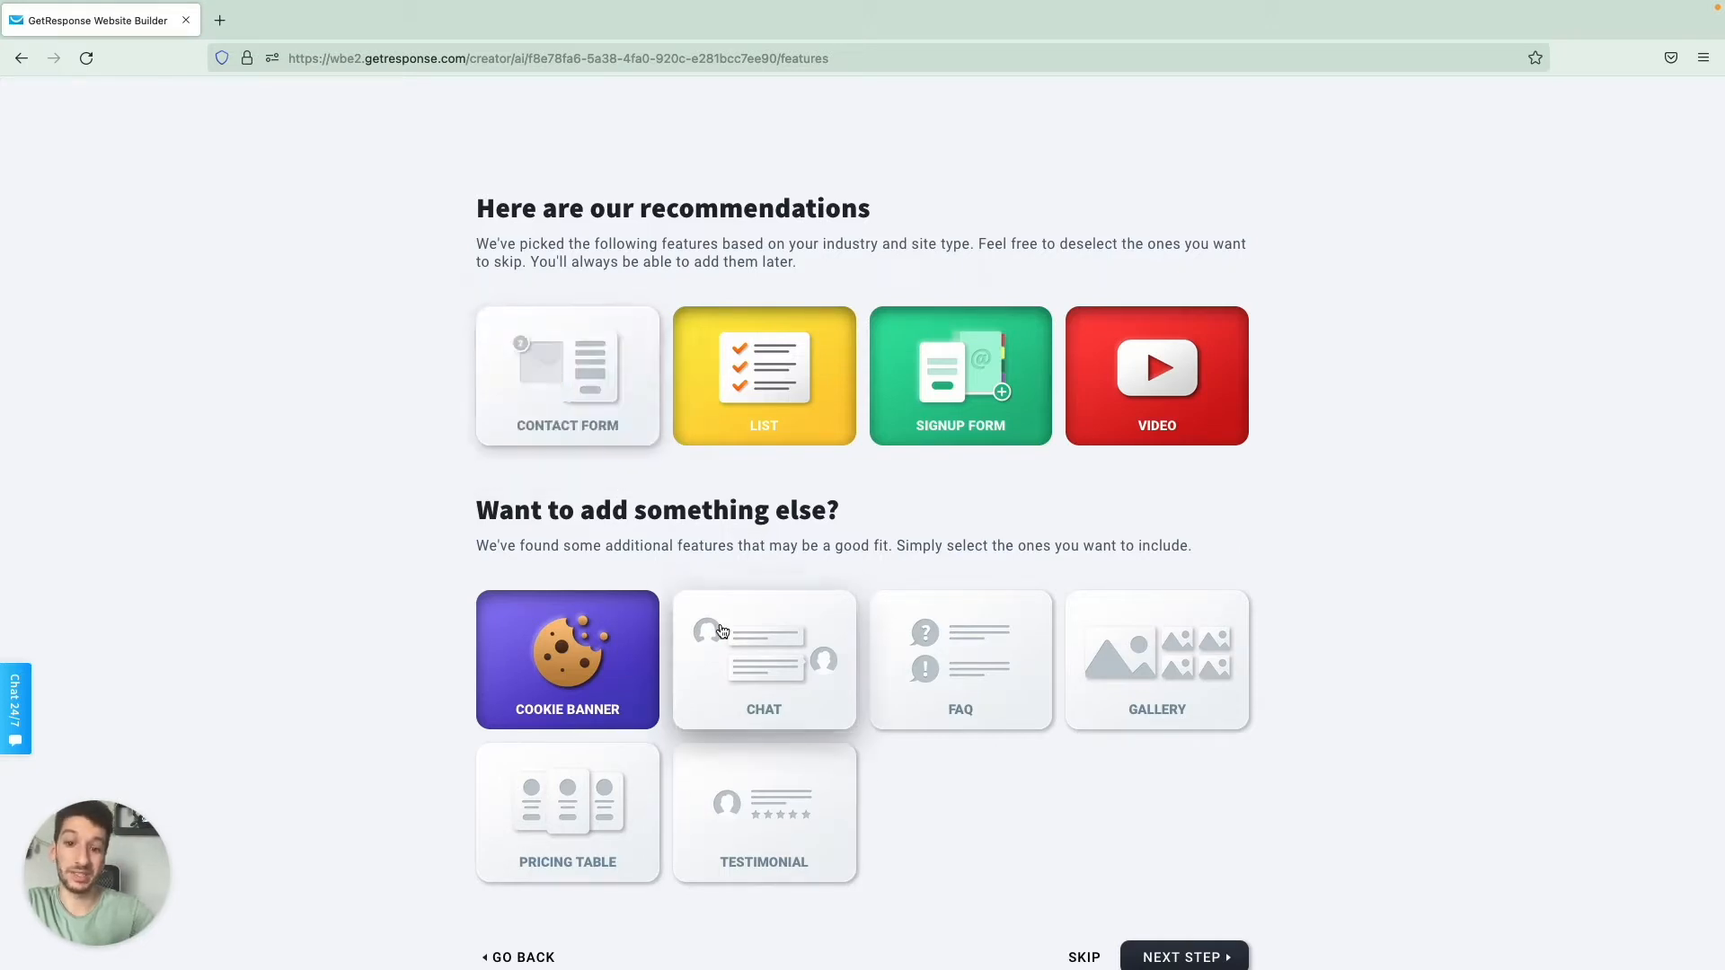
left_click(770, 660)
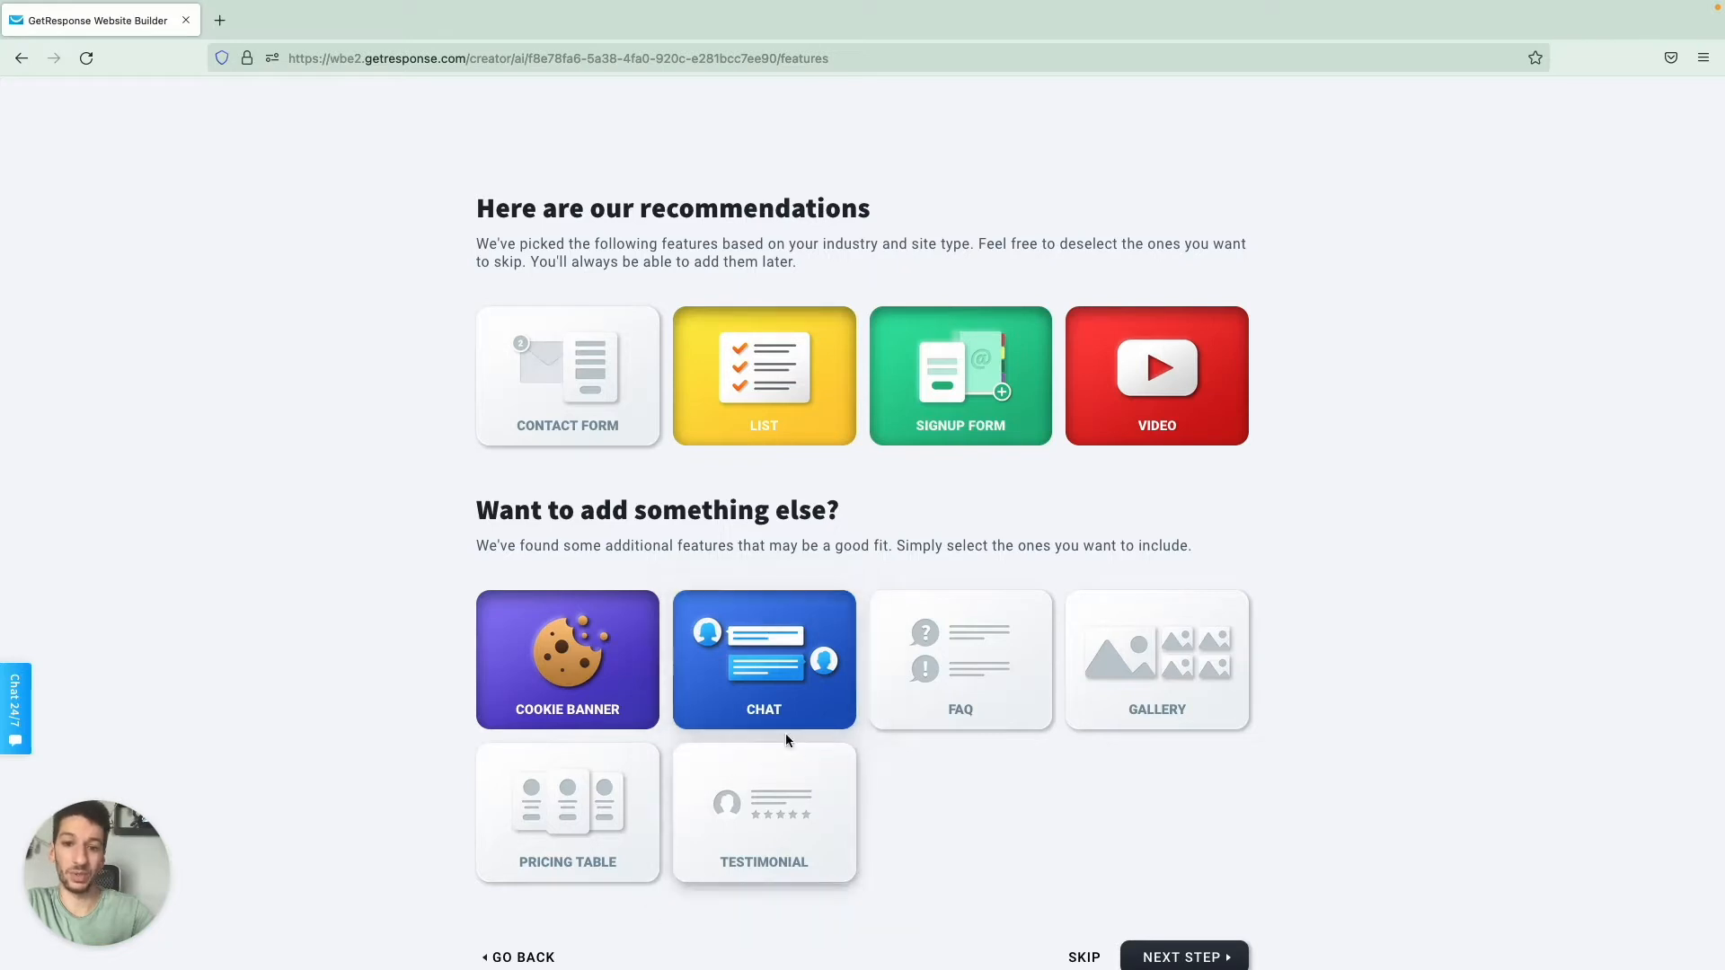
left_click(748, 392)
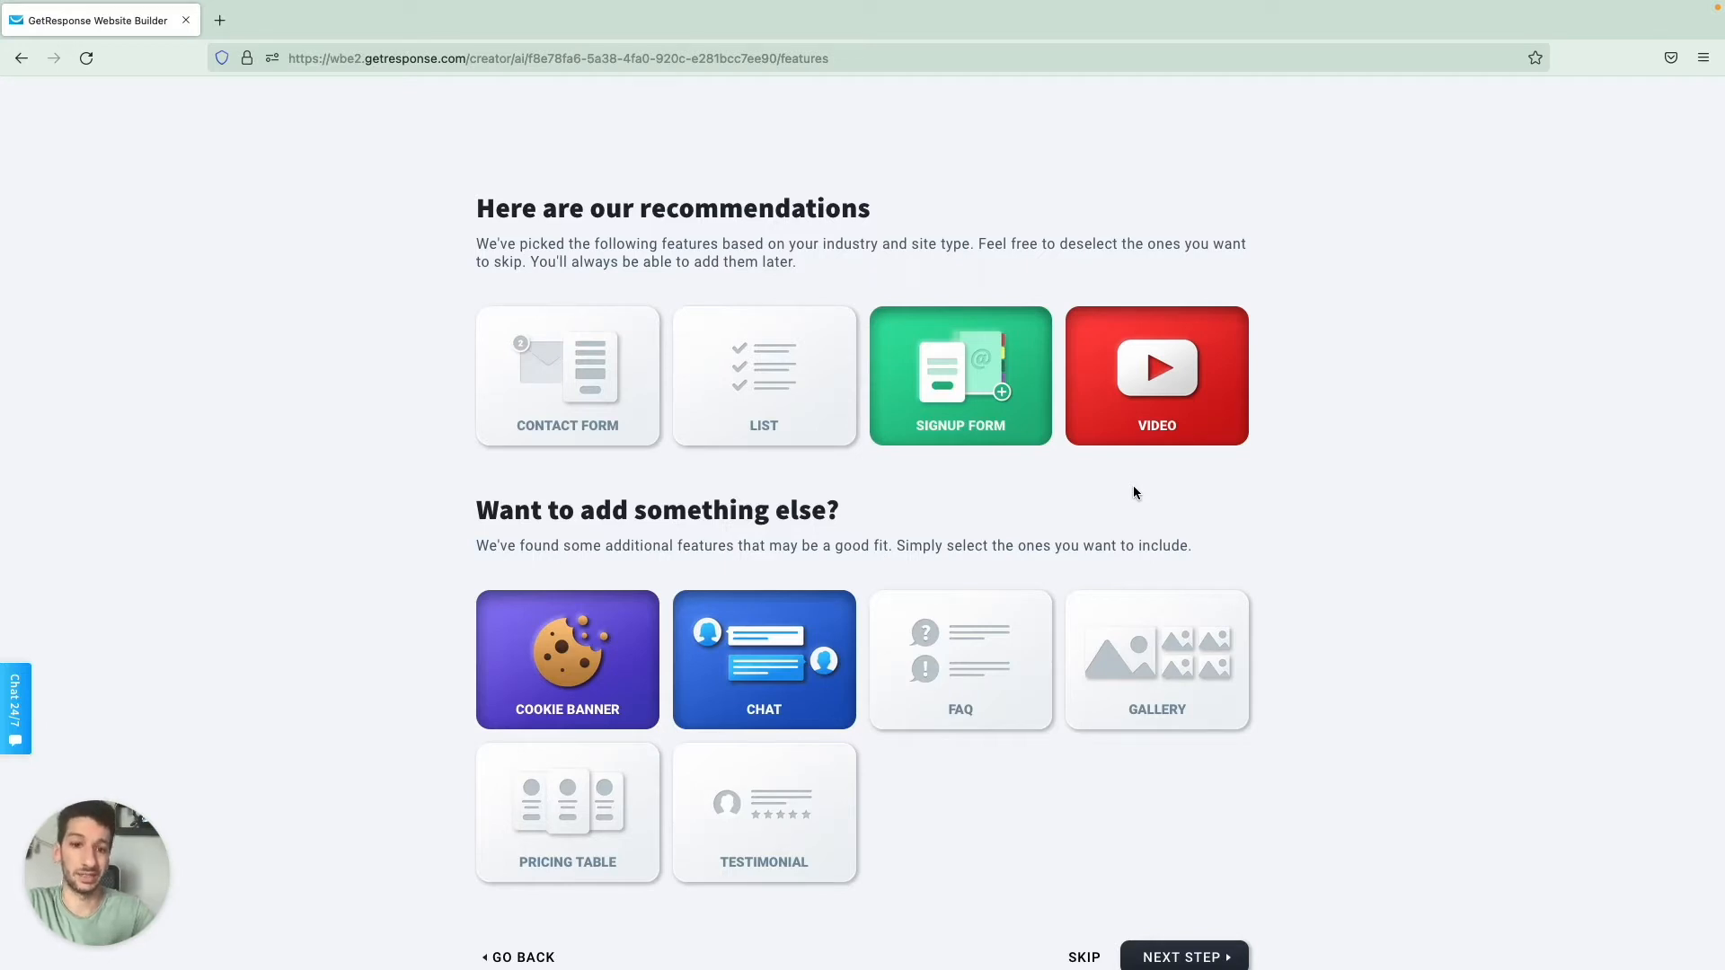
left_click(1193, 674)
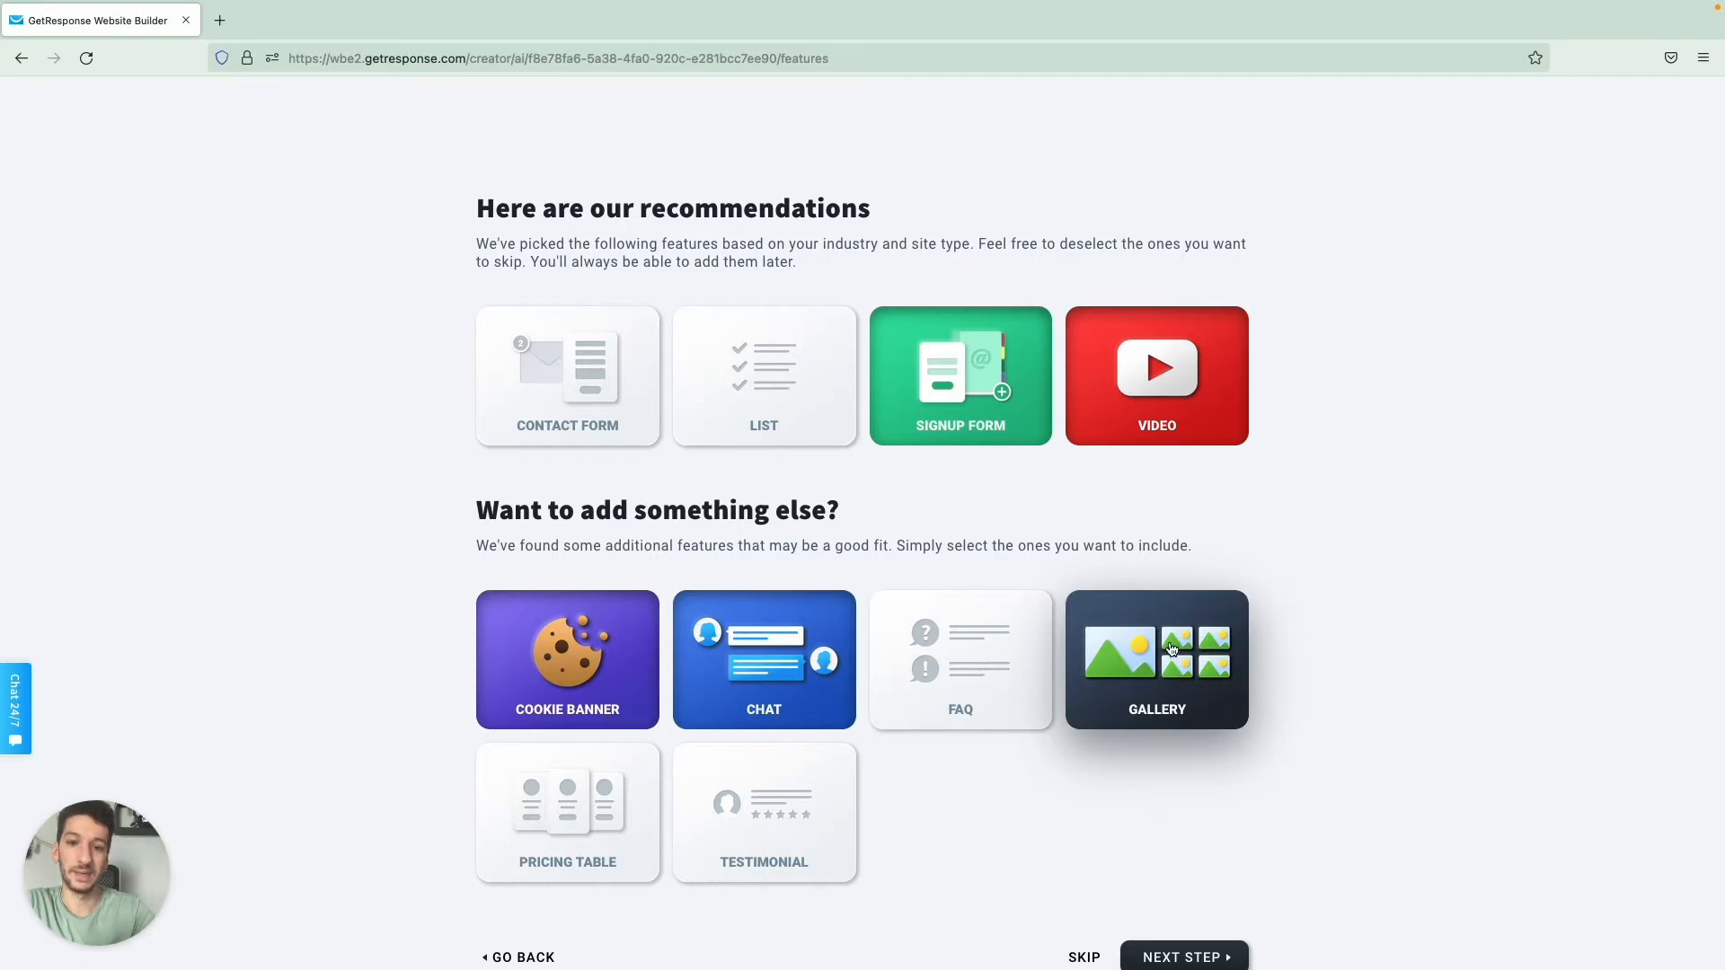
left_click(1179, 428)
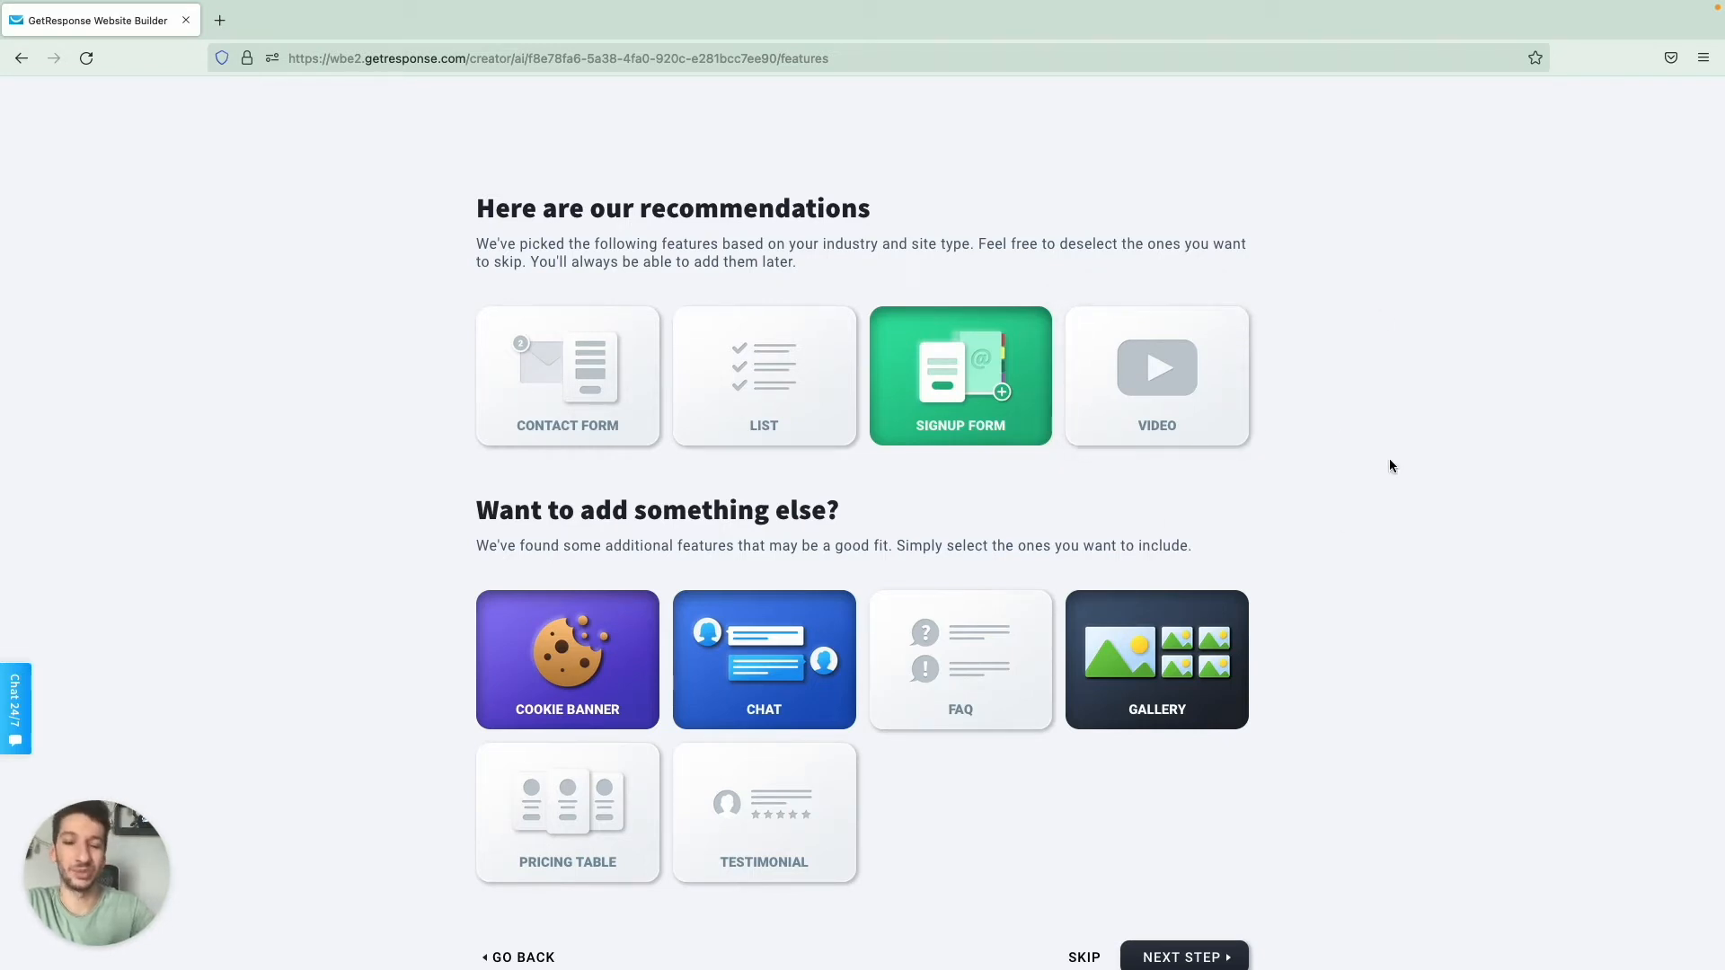
scroll(1390, 460, "down", 1)
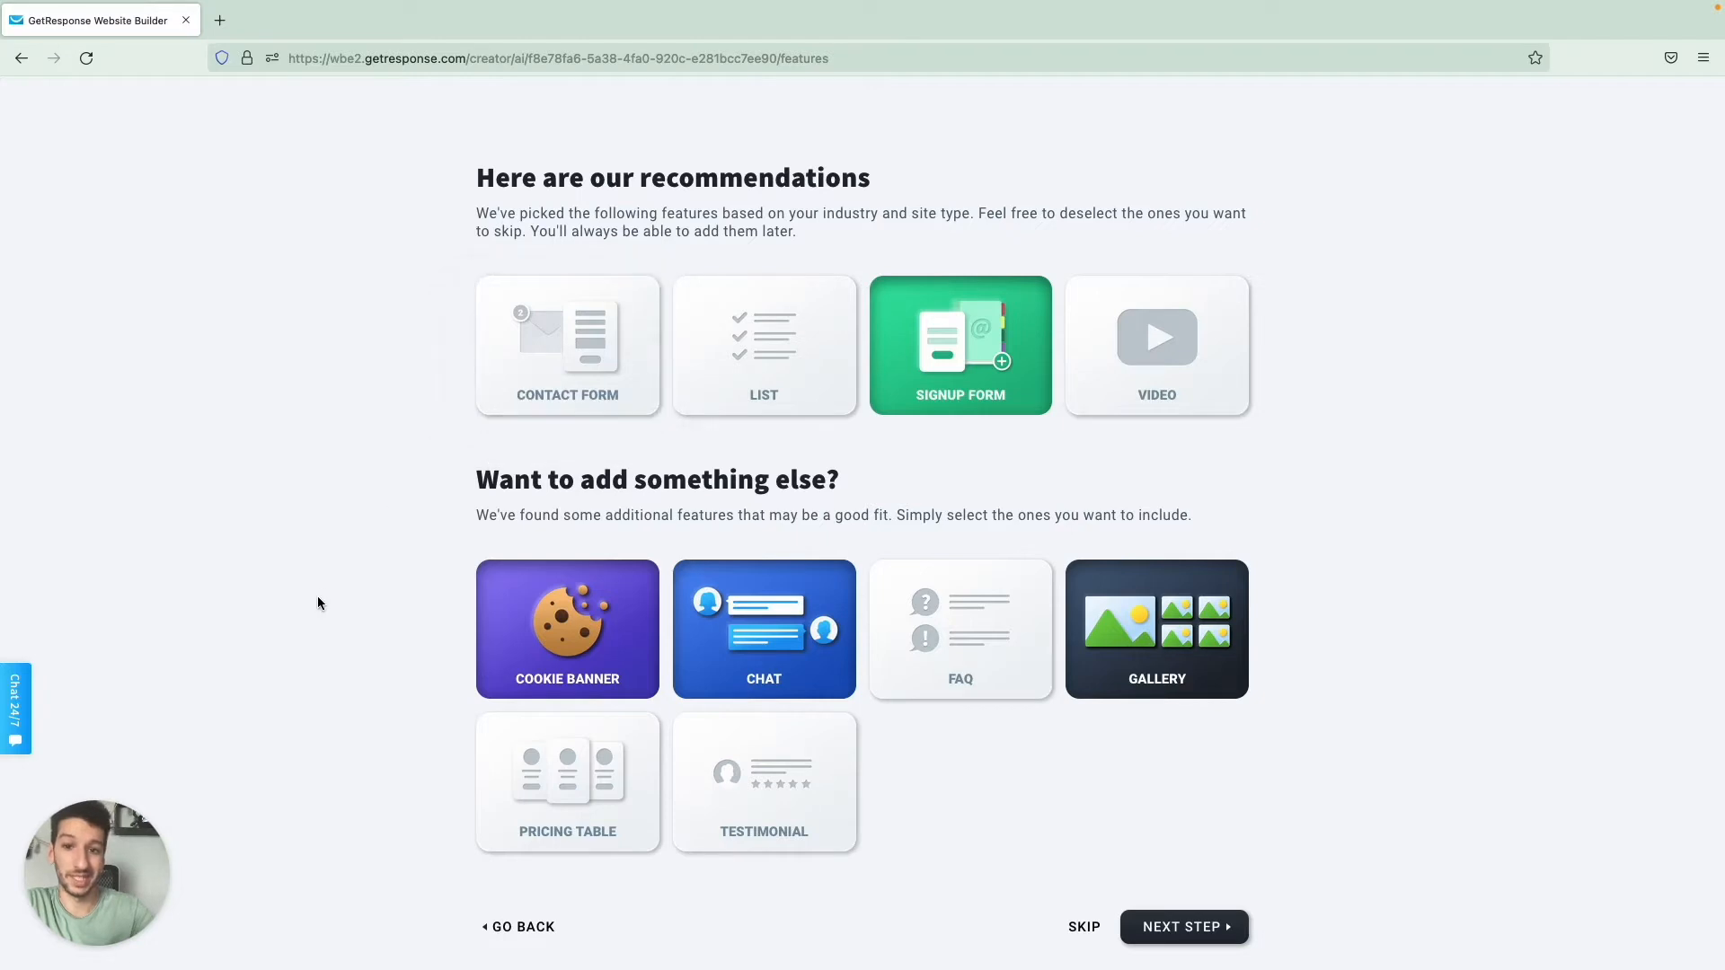
scroll(316, 595, "down", 2)
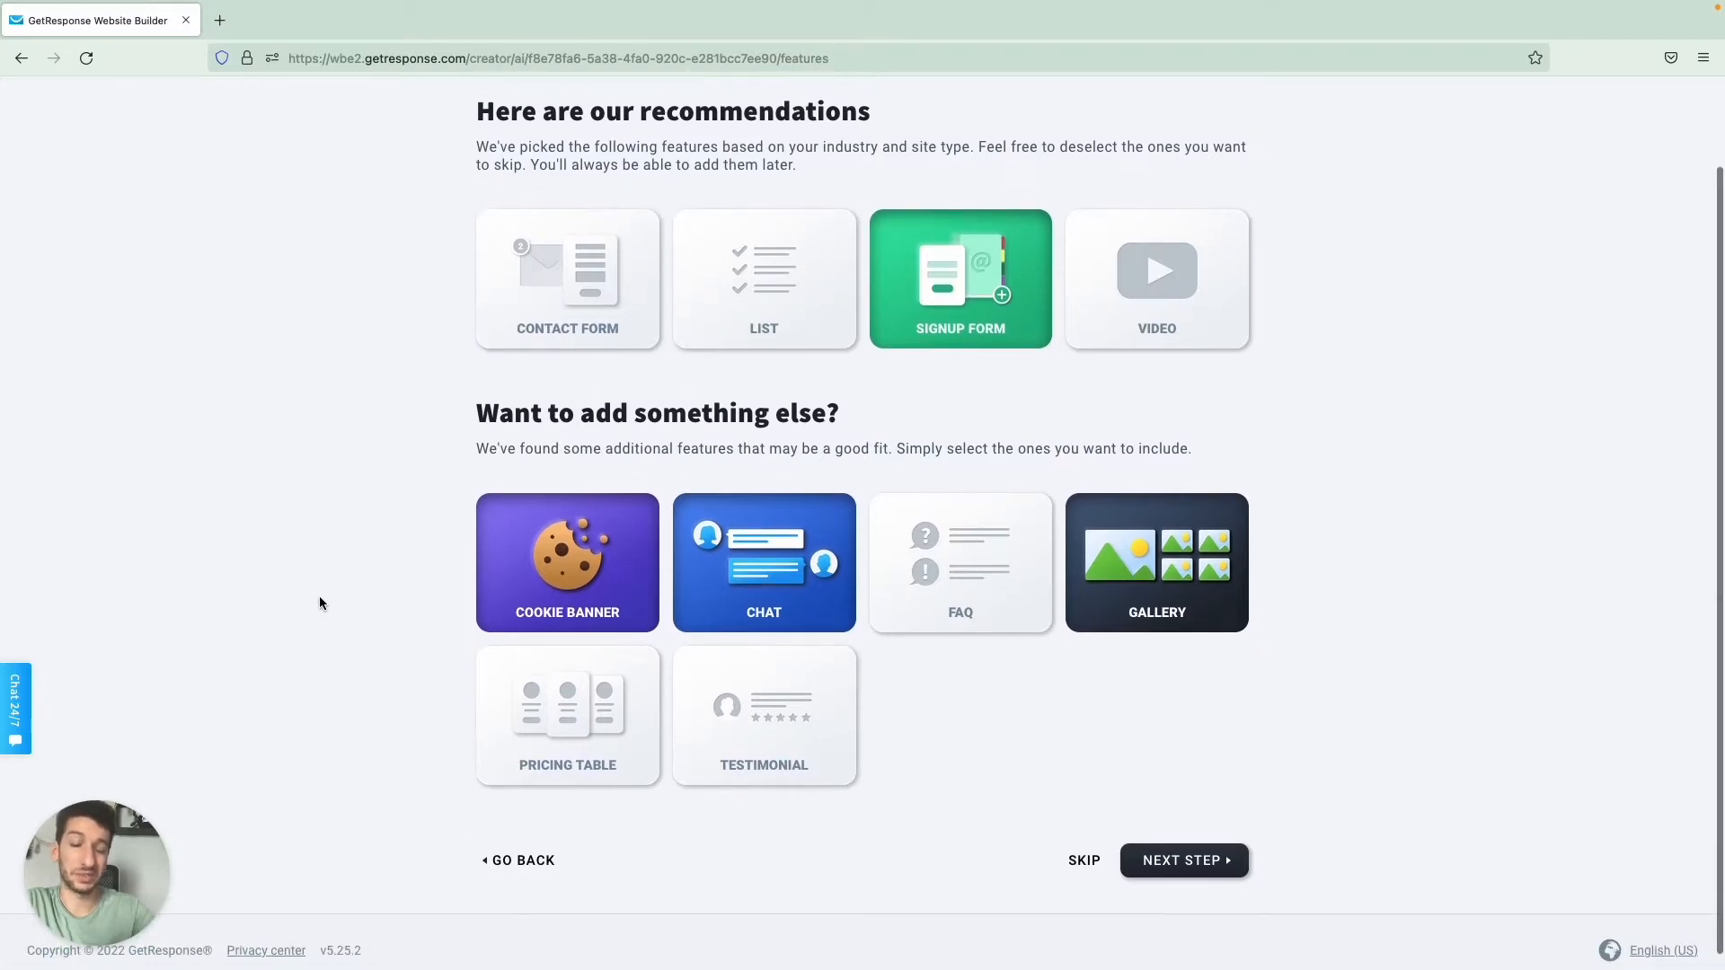
left_click(1193, 858)
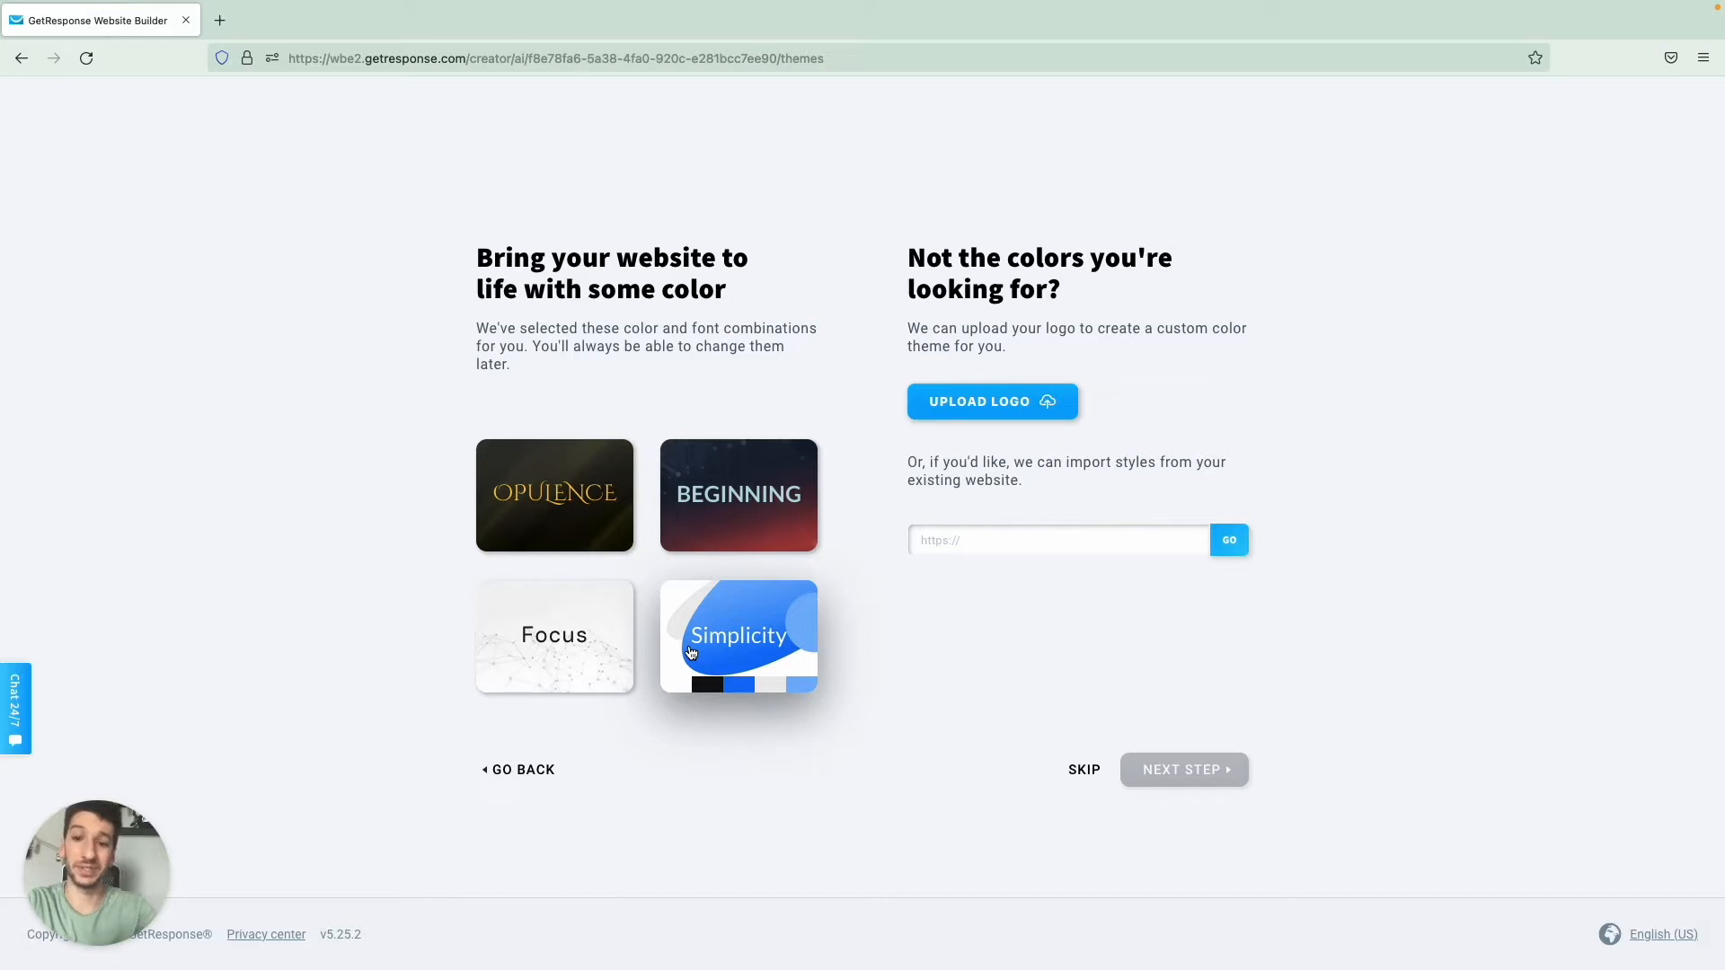
left_click(980, 544)
type("https://www.getresponse.com/")
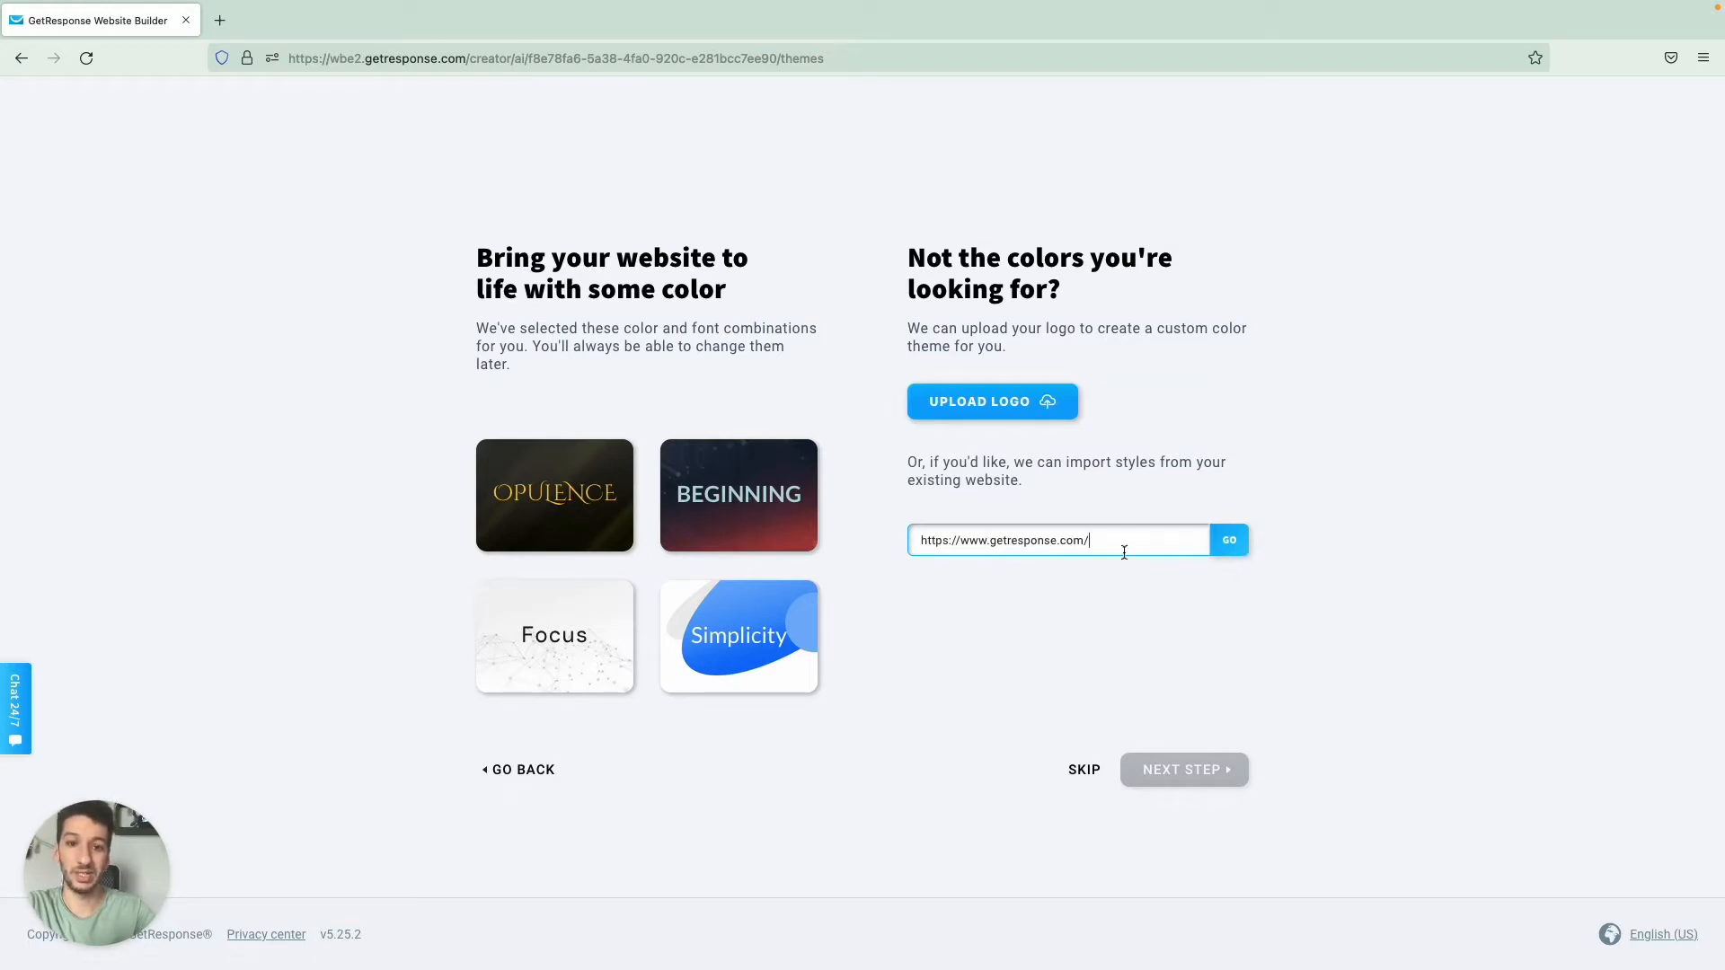
left_click(1236, 548)
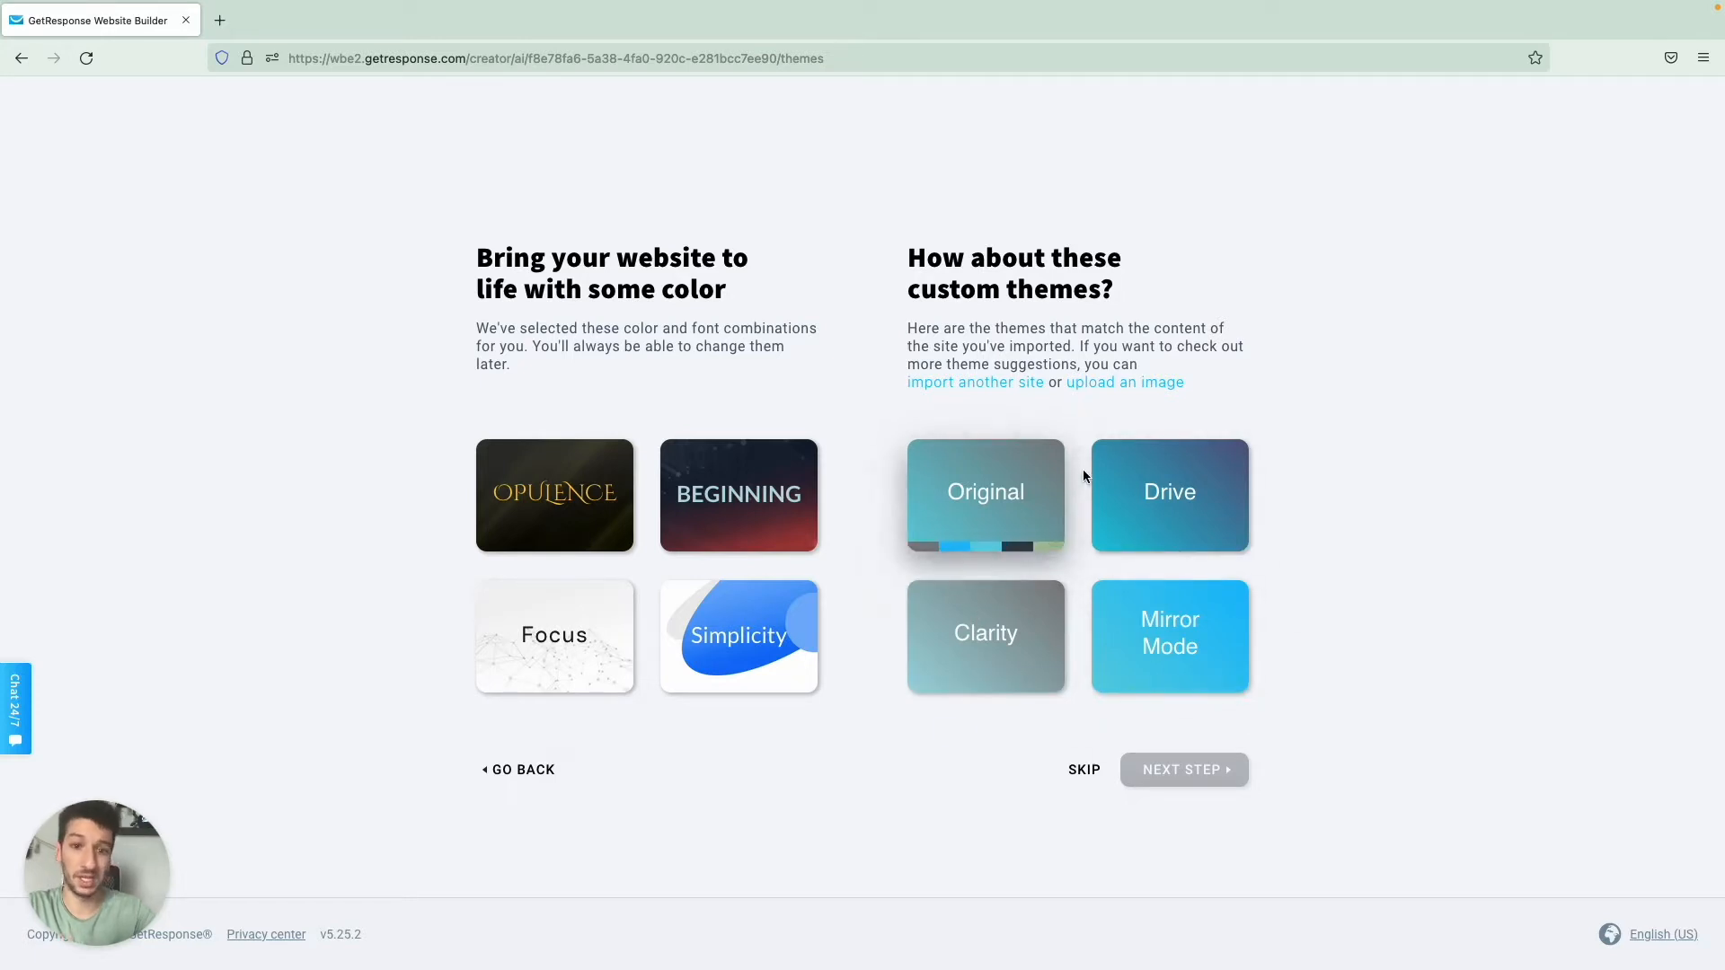
Step: Switch to image-based themes and upload header_bg.png from Downloads as the logo for a custom color theme
left_click(1116, 387)
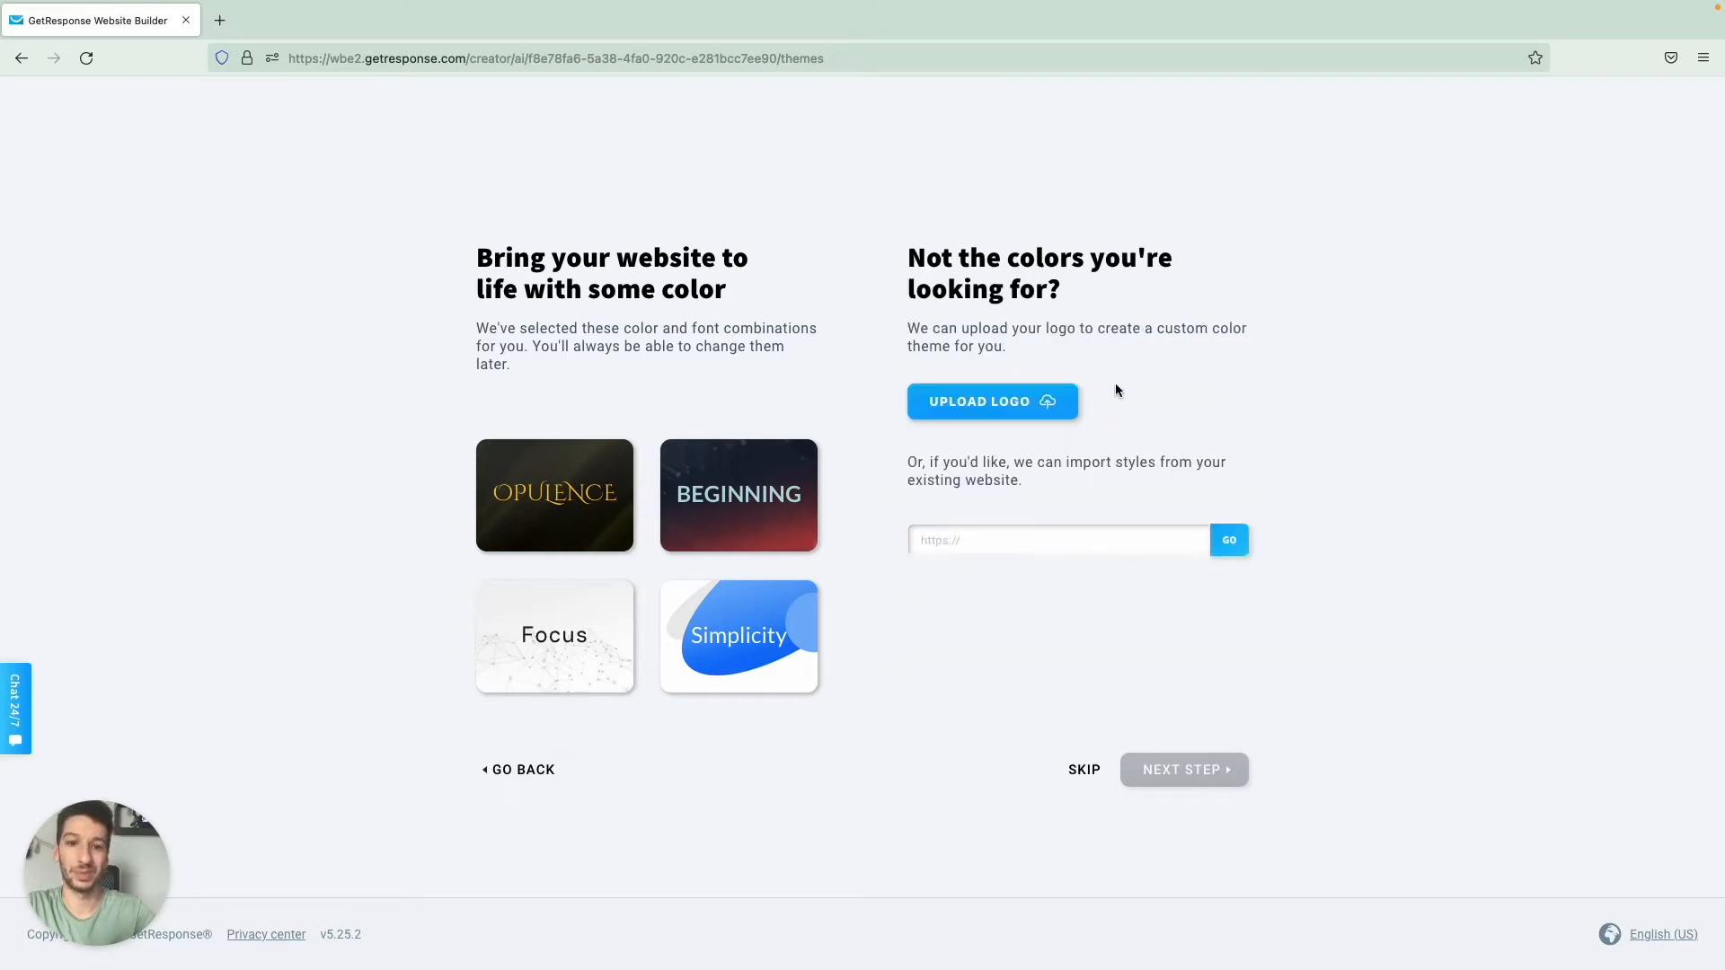
left_click(1047, 404)
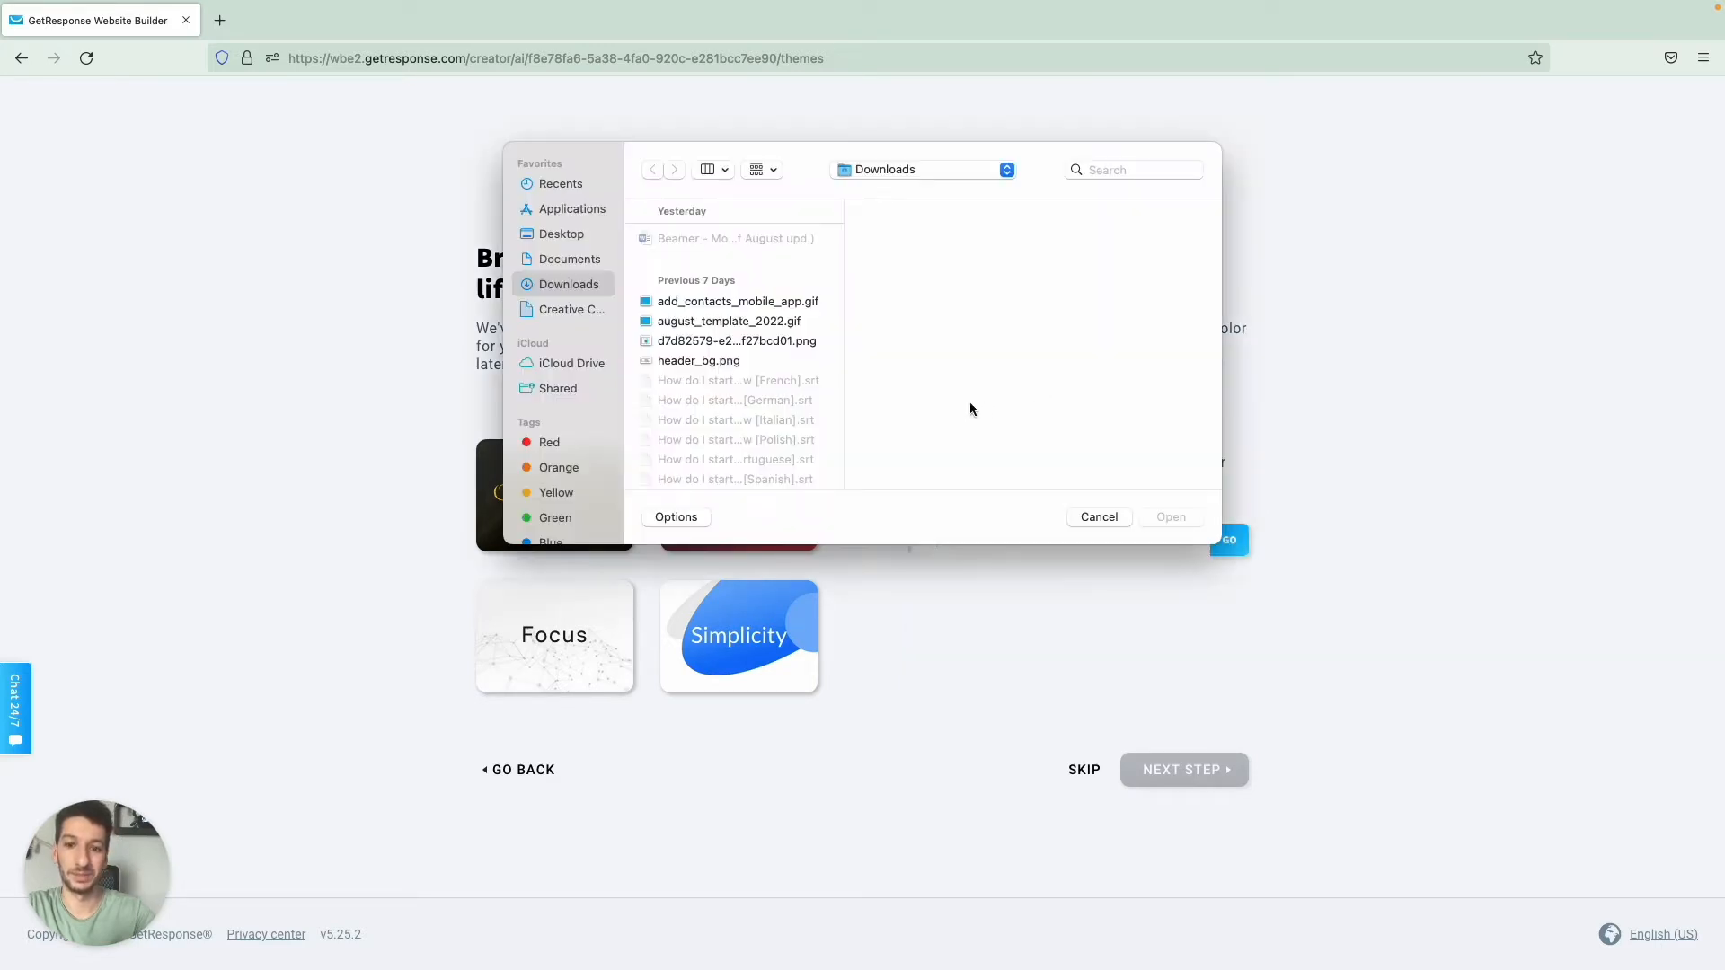
double_click(730, 362)
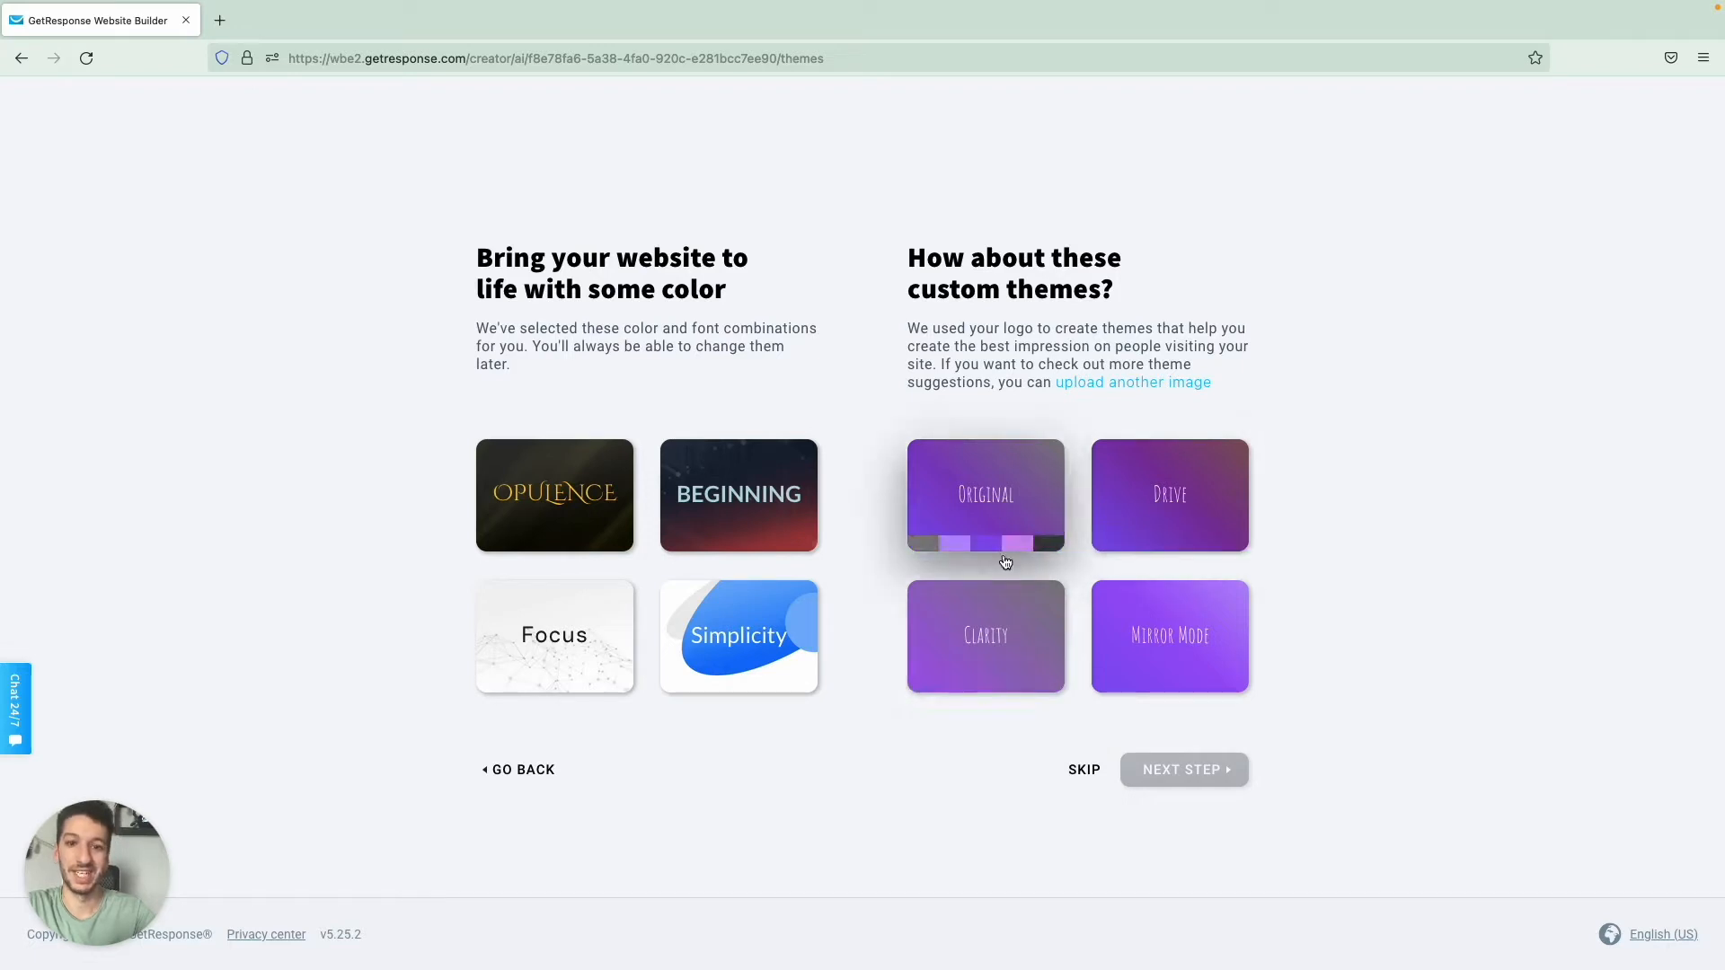
Step: Choose the Clarity custom theme and accept the prefilled company details
left_click(979, 643)
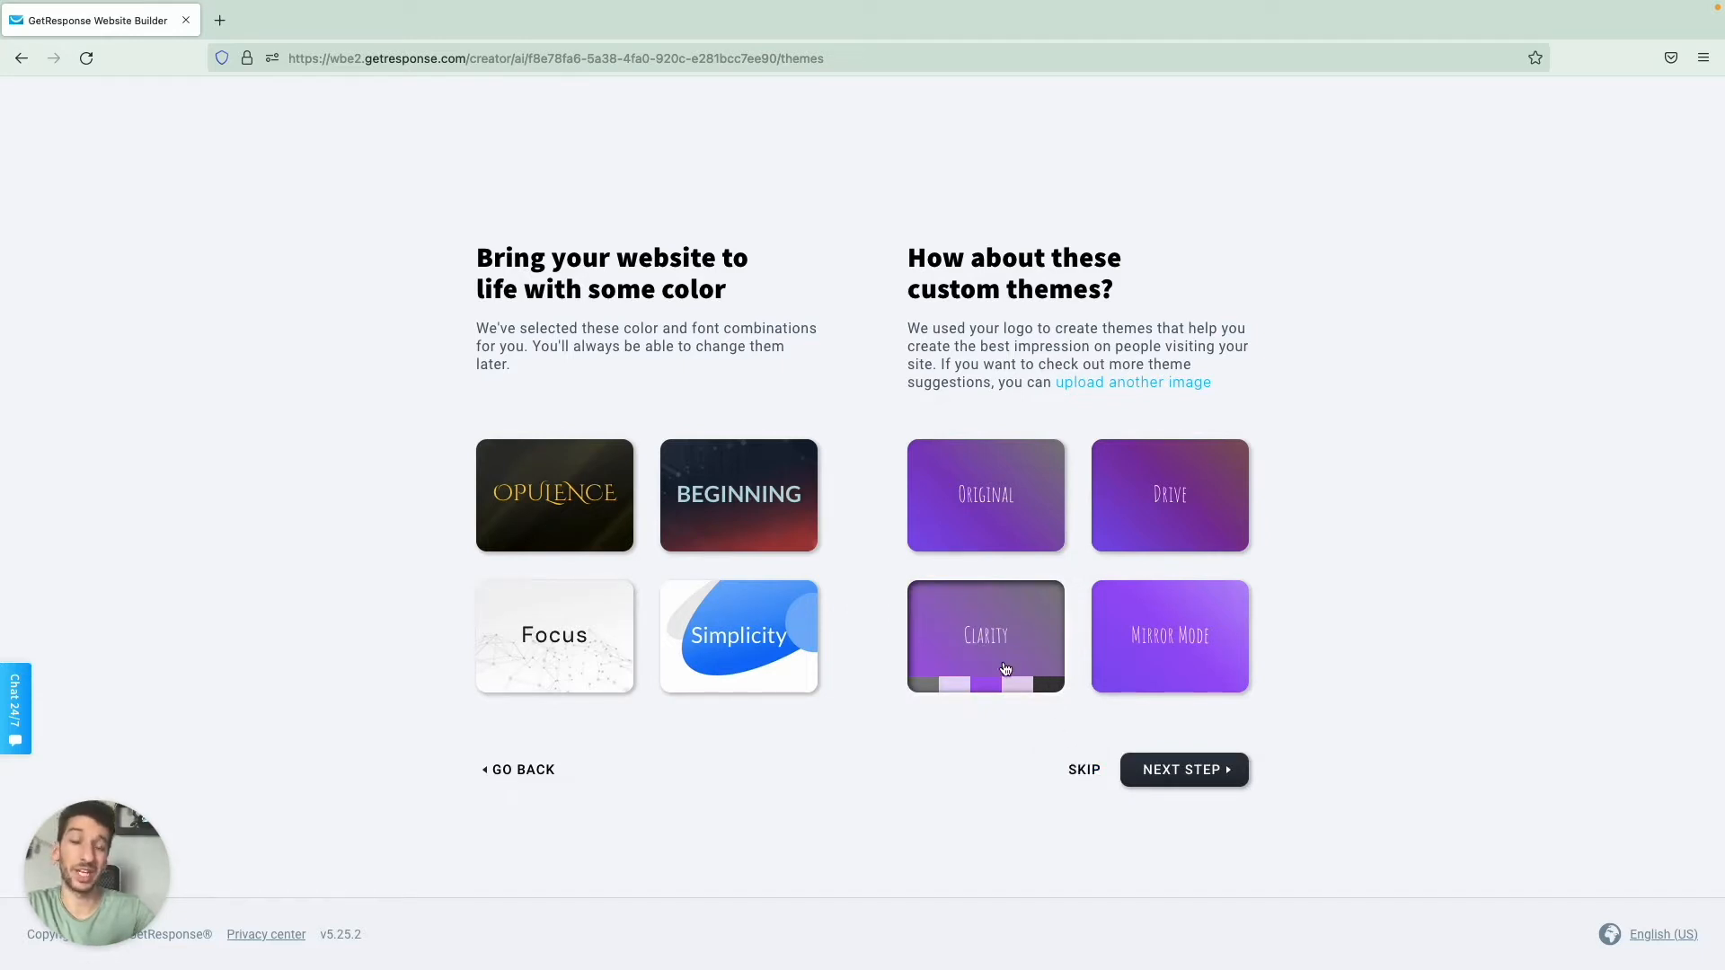
left_click(1174, 785)
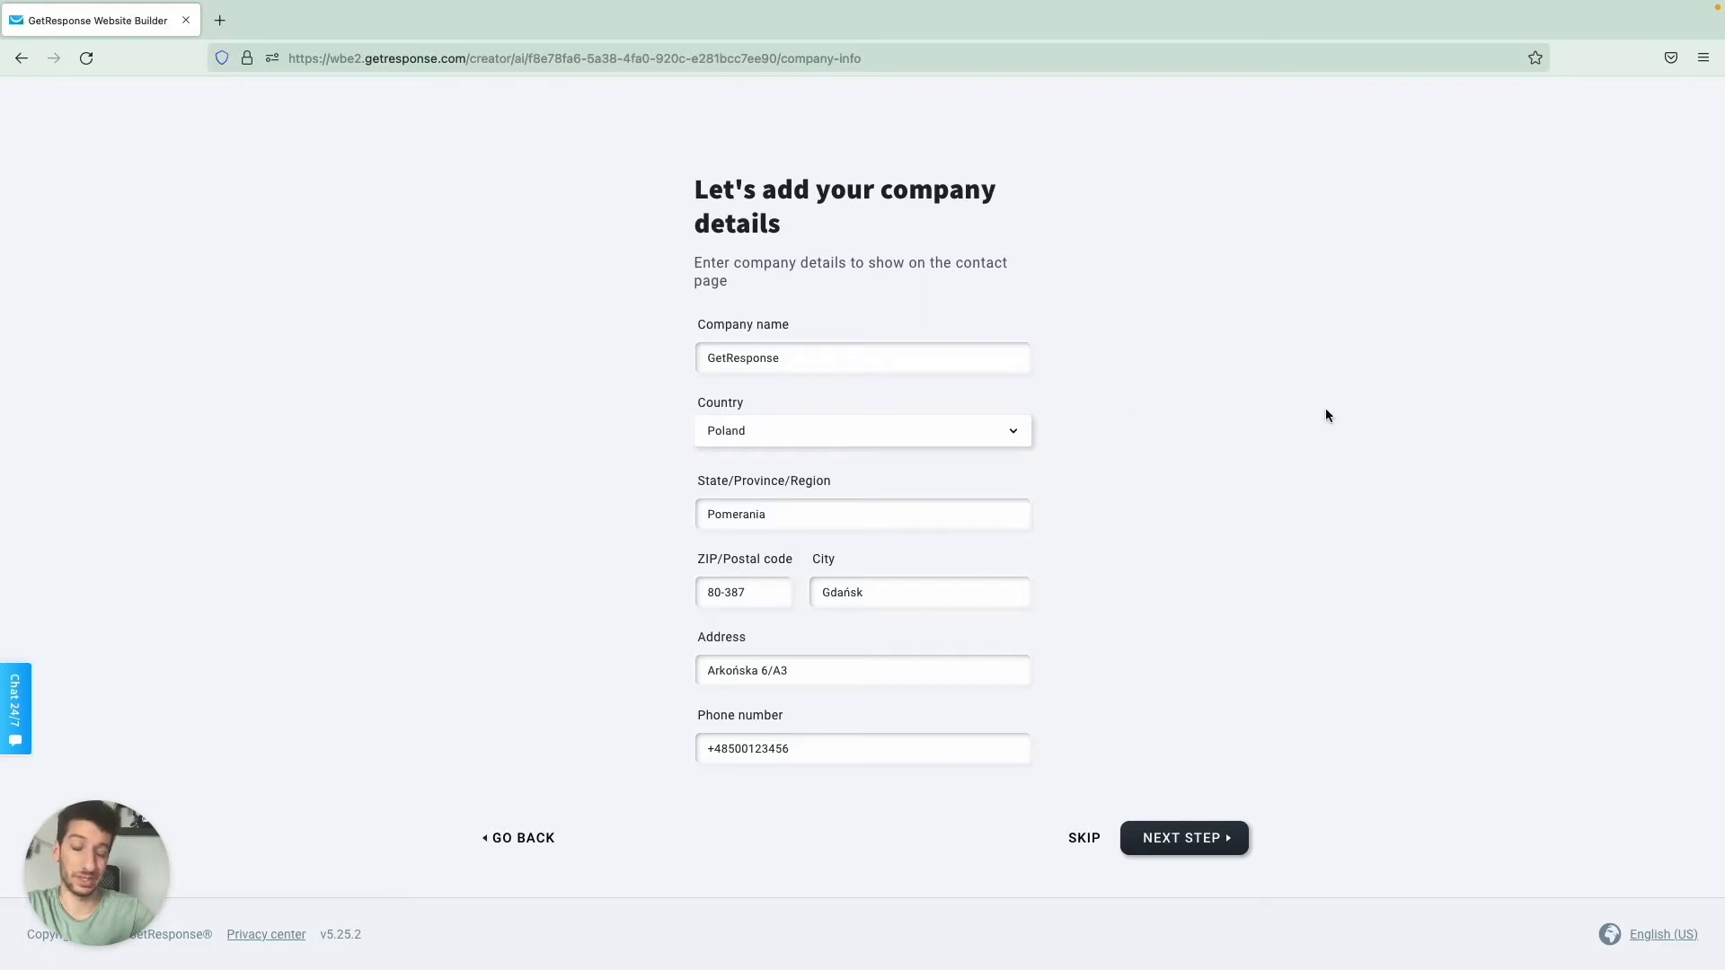
left_click(1198, 844)
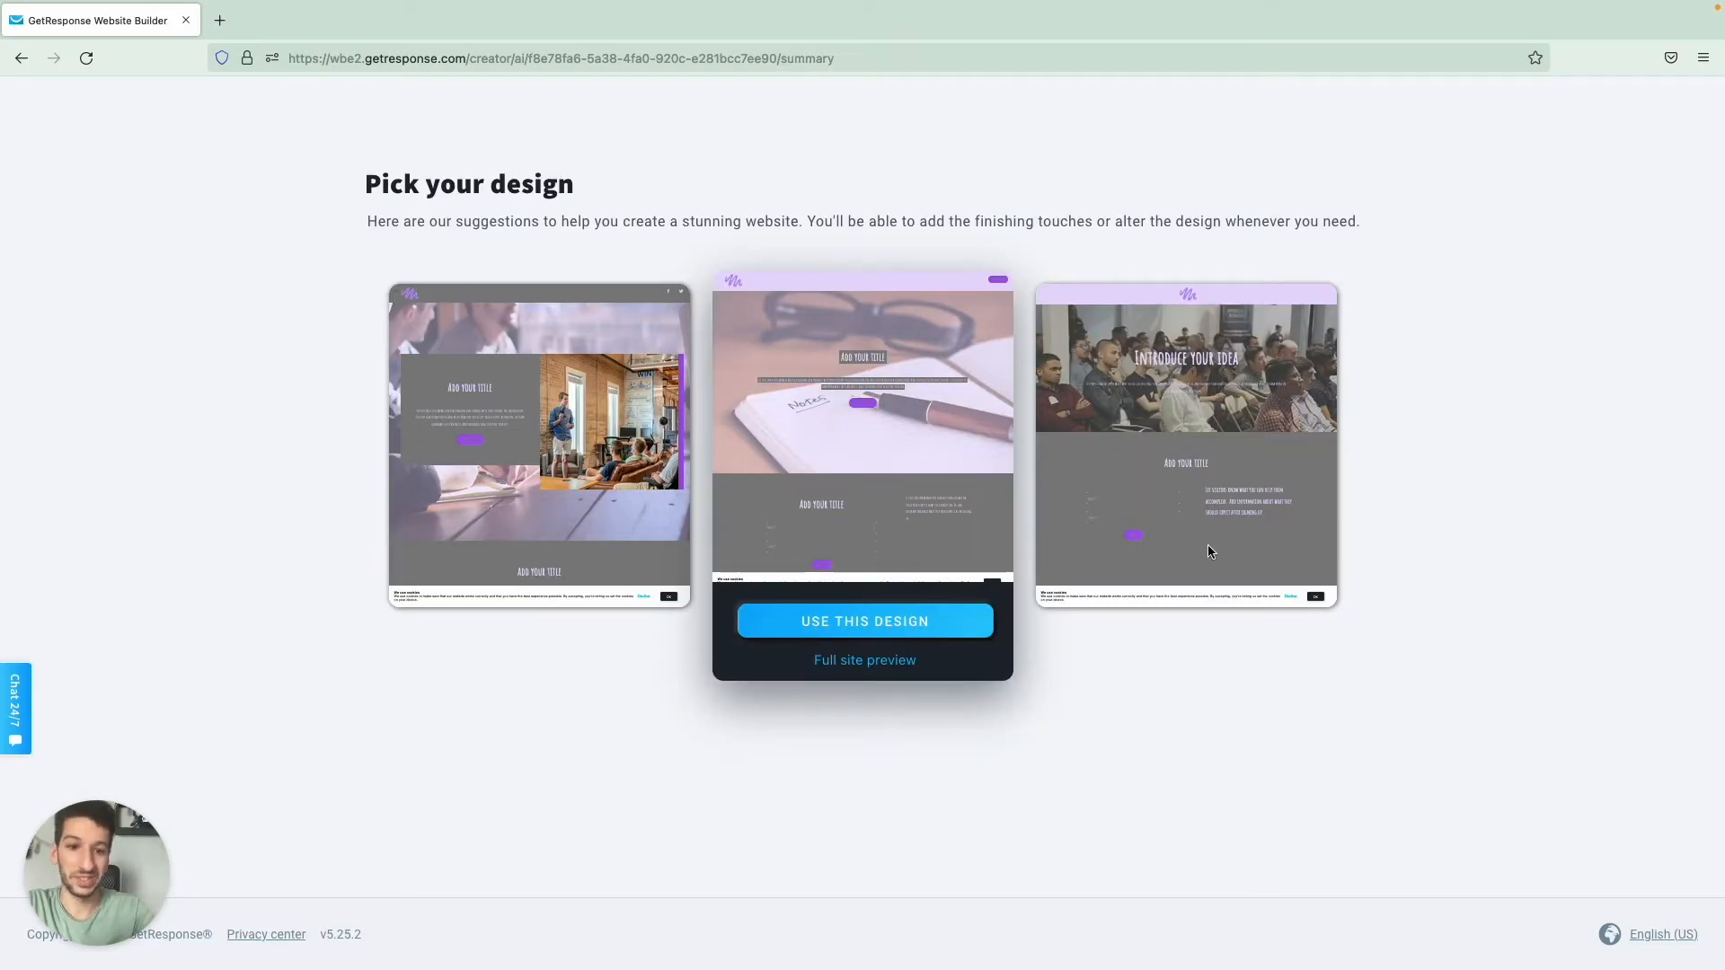
Step: Compare the suggested designs, check the full site preview of the middle one with the notebook photo, and use that design
mouse_move(626, 546)
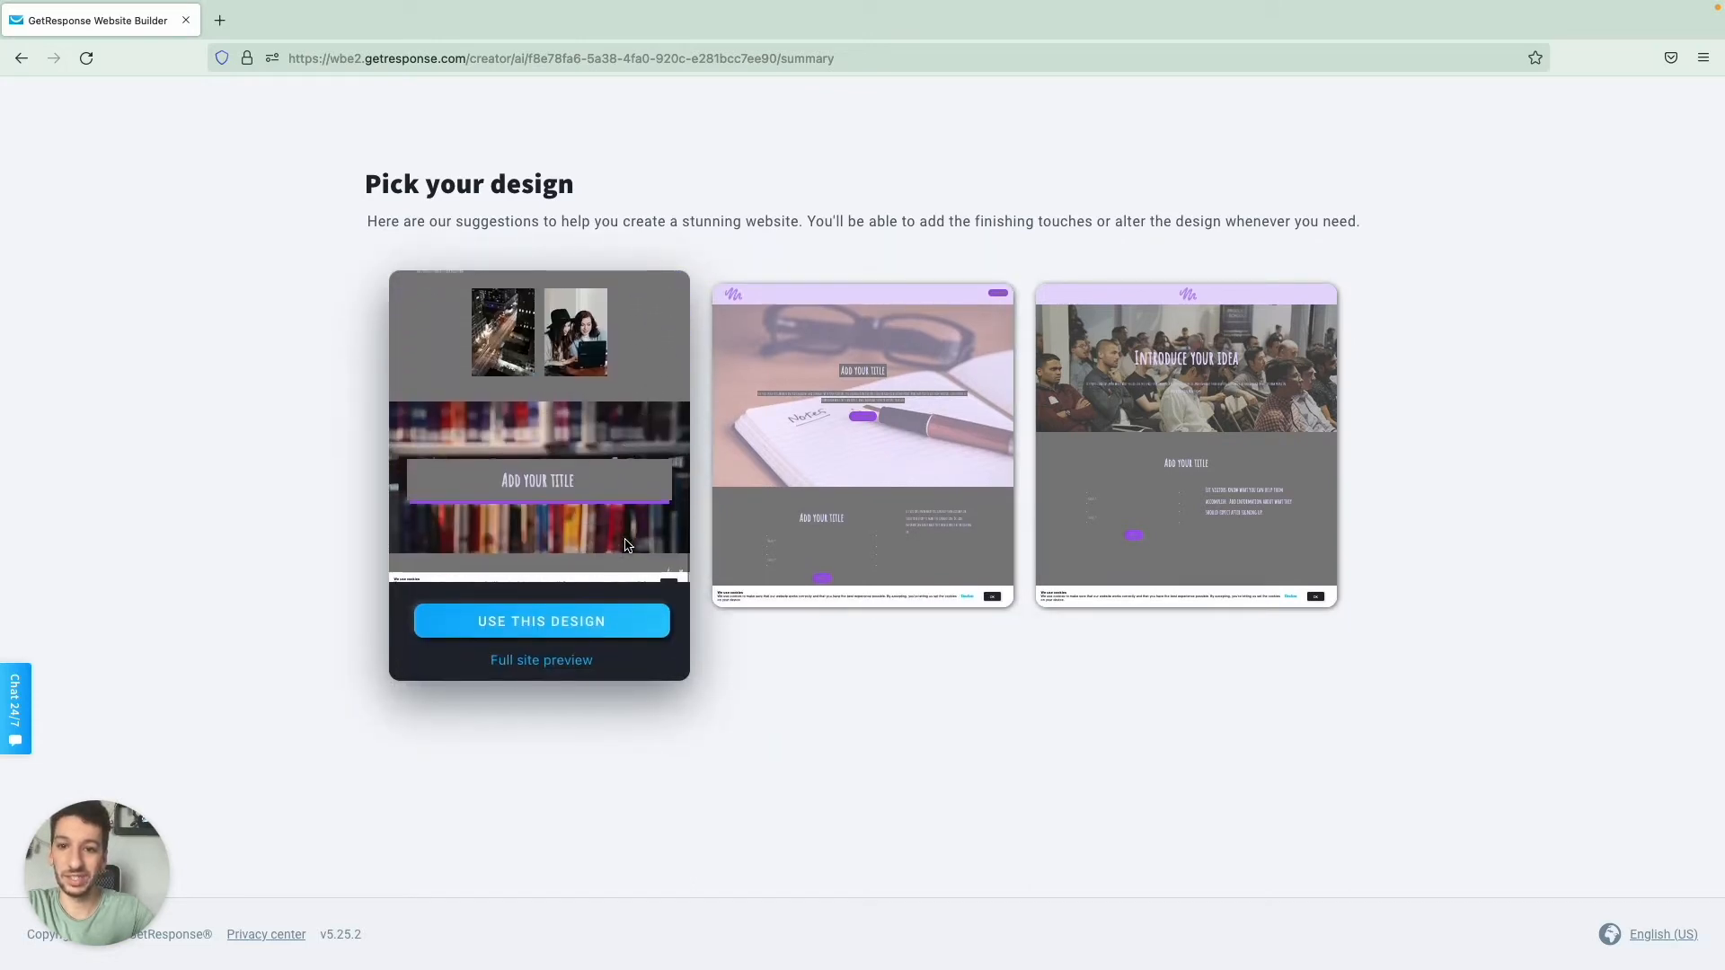
mouse_move(727, 280)
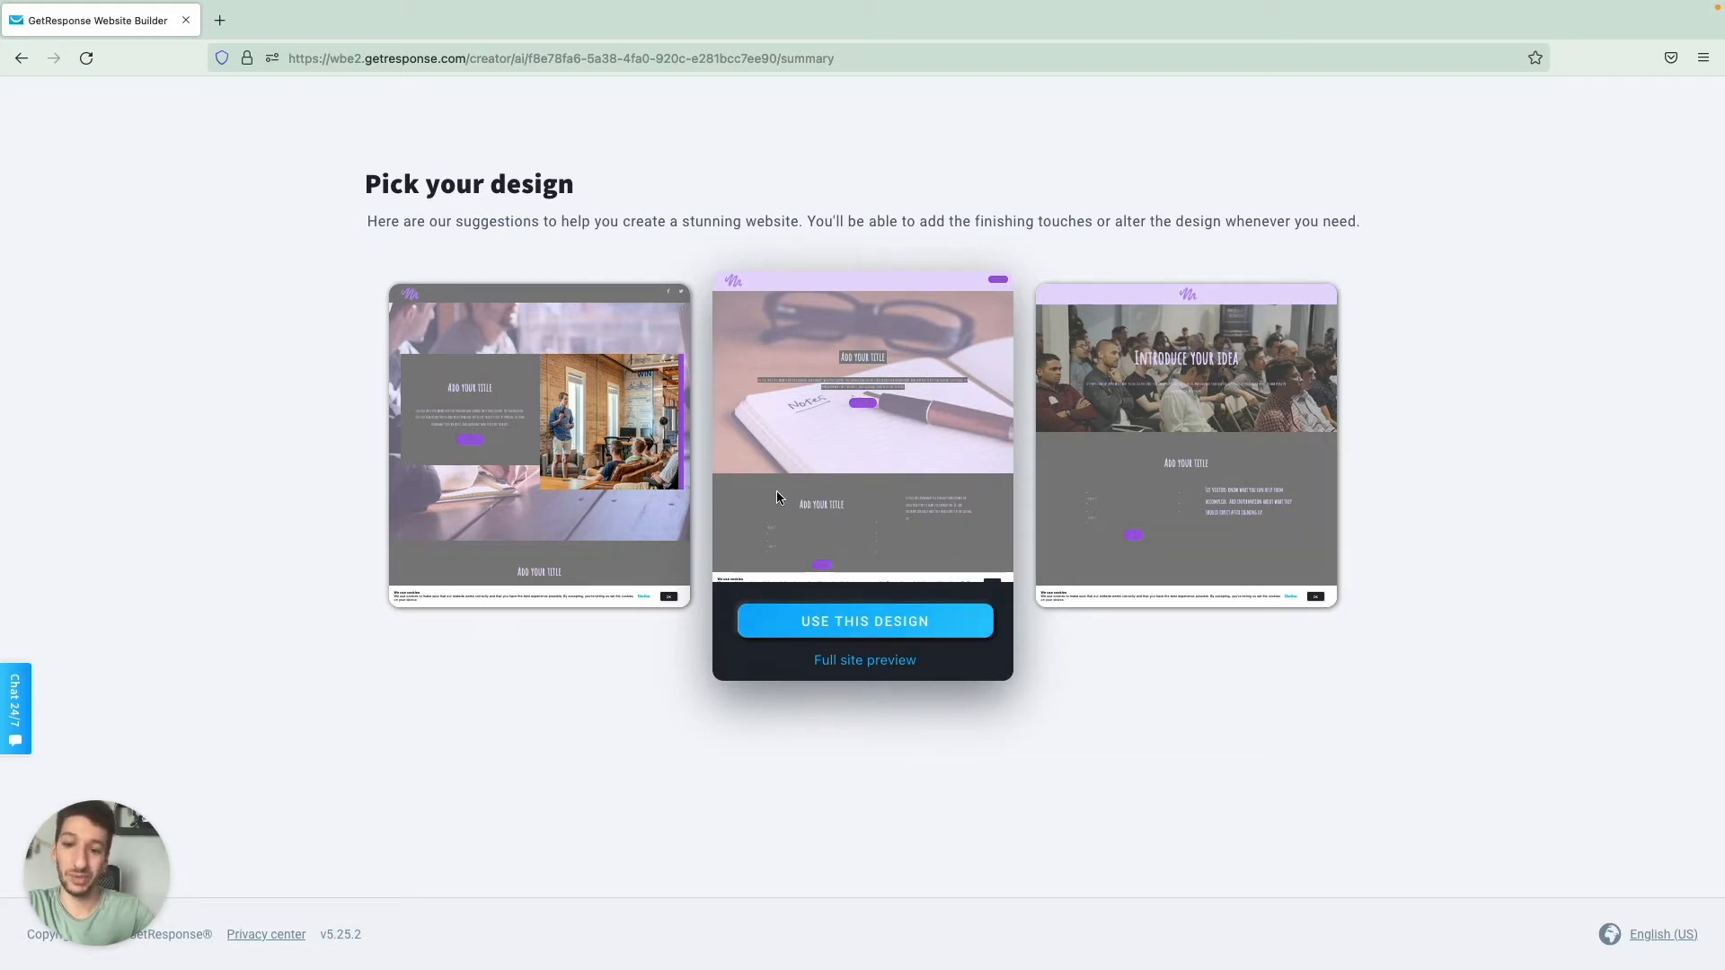
left_click(878, 666)
scroll(924, 517, "down", 5)
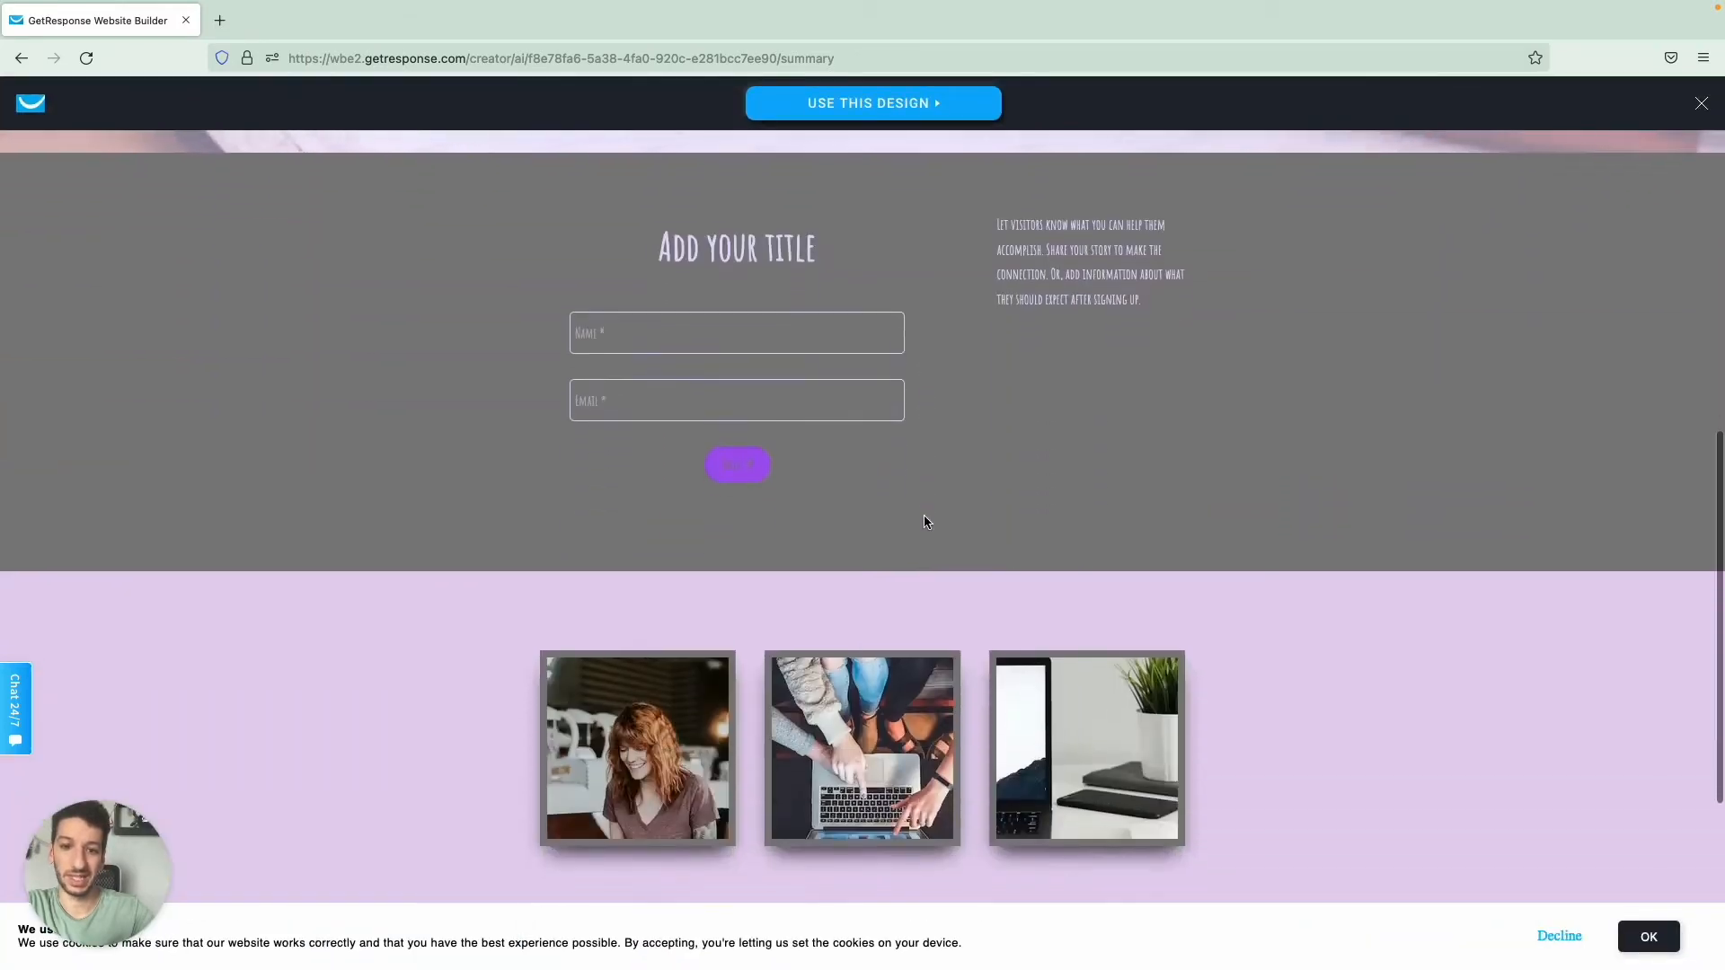
scroll(924, 516, "up", 7)
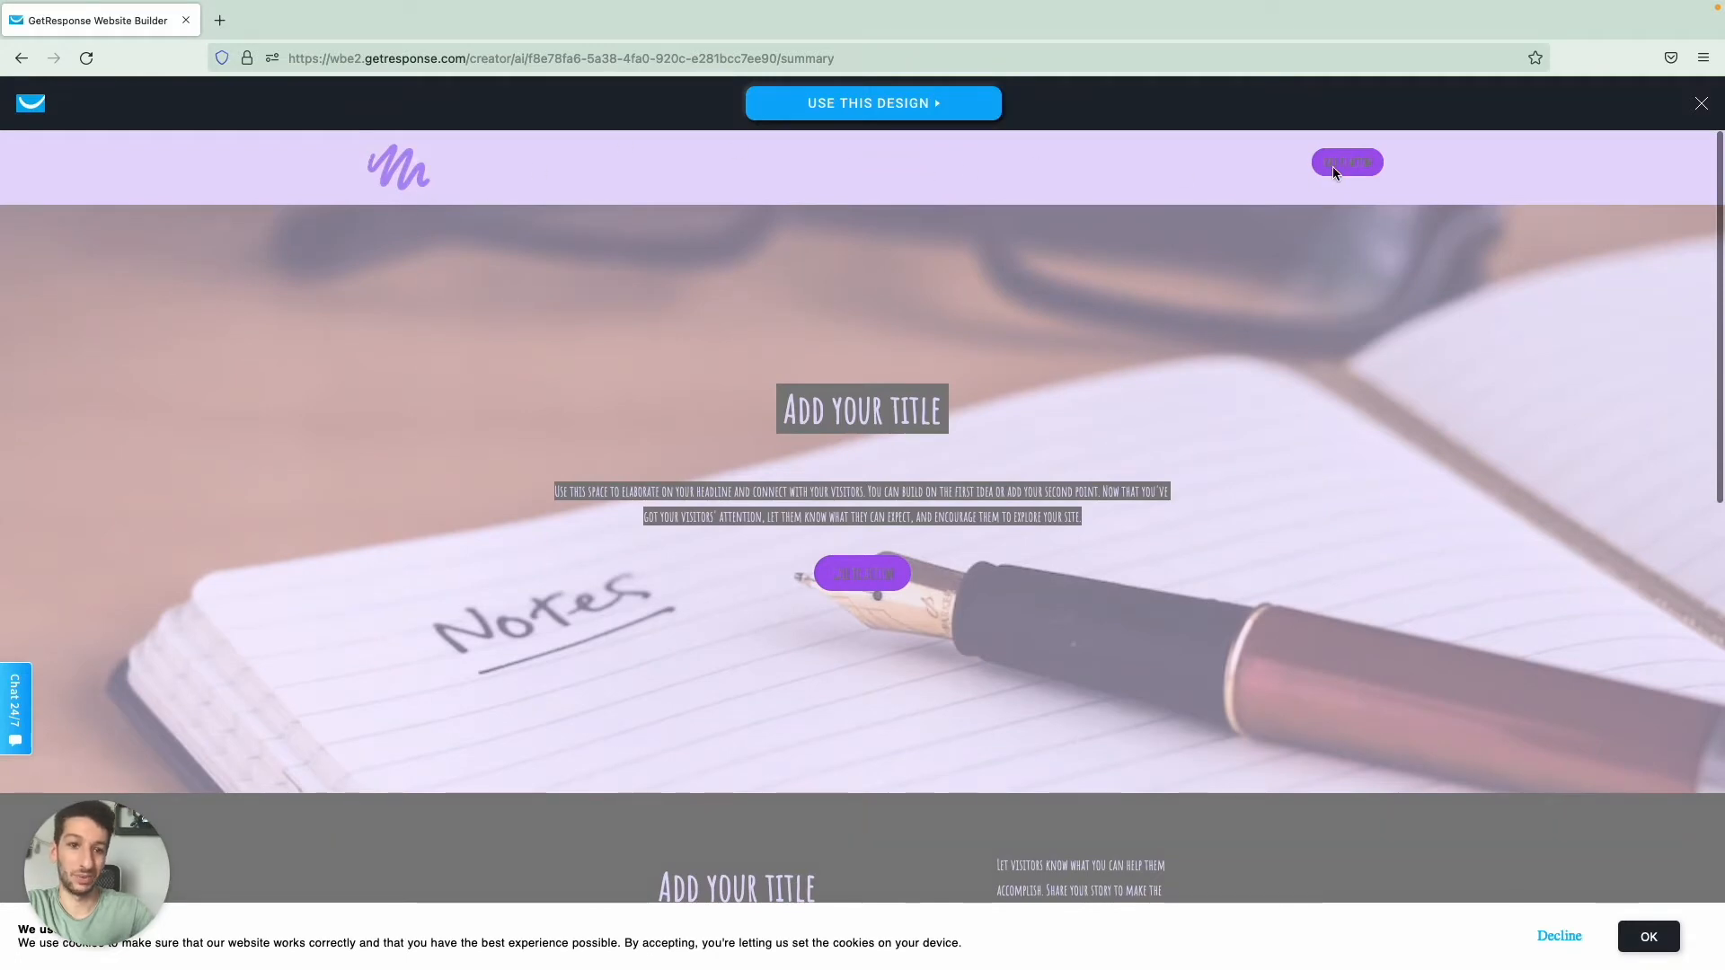
left_click(1700, 104)
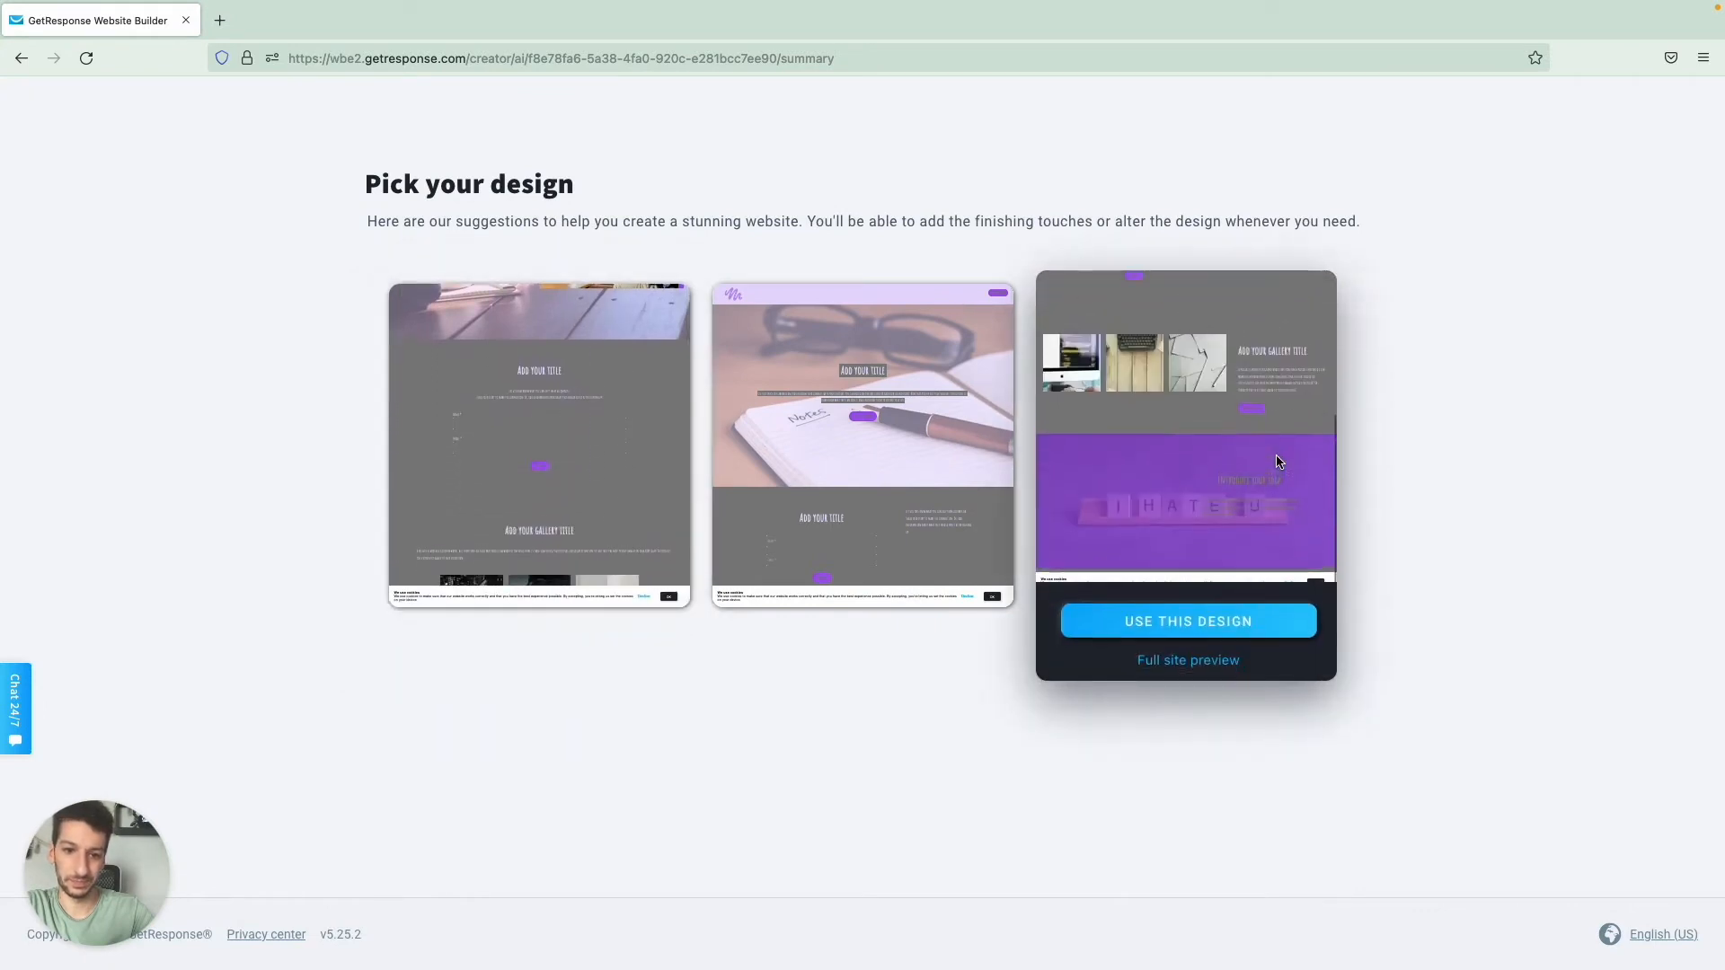
left_click(844, 618)
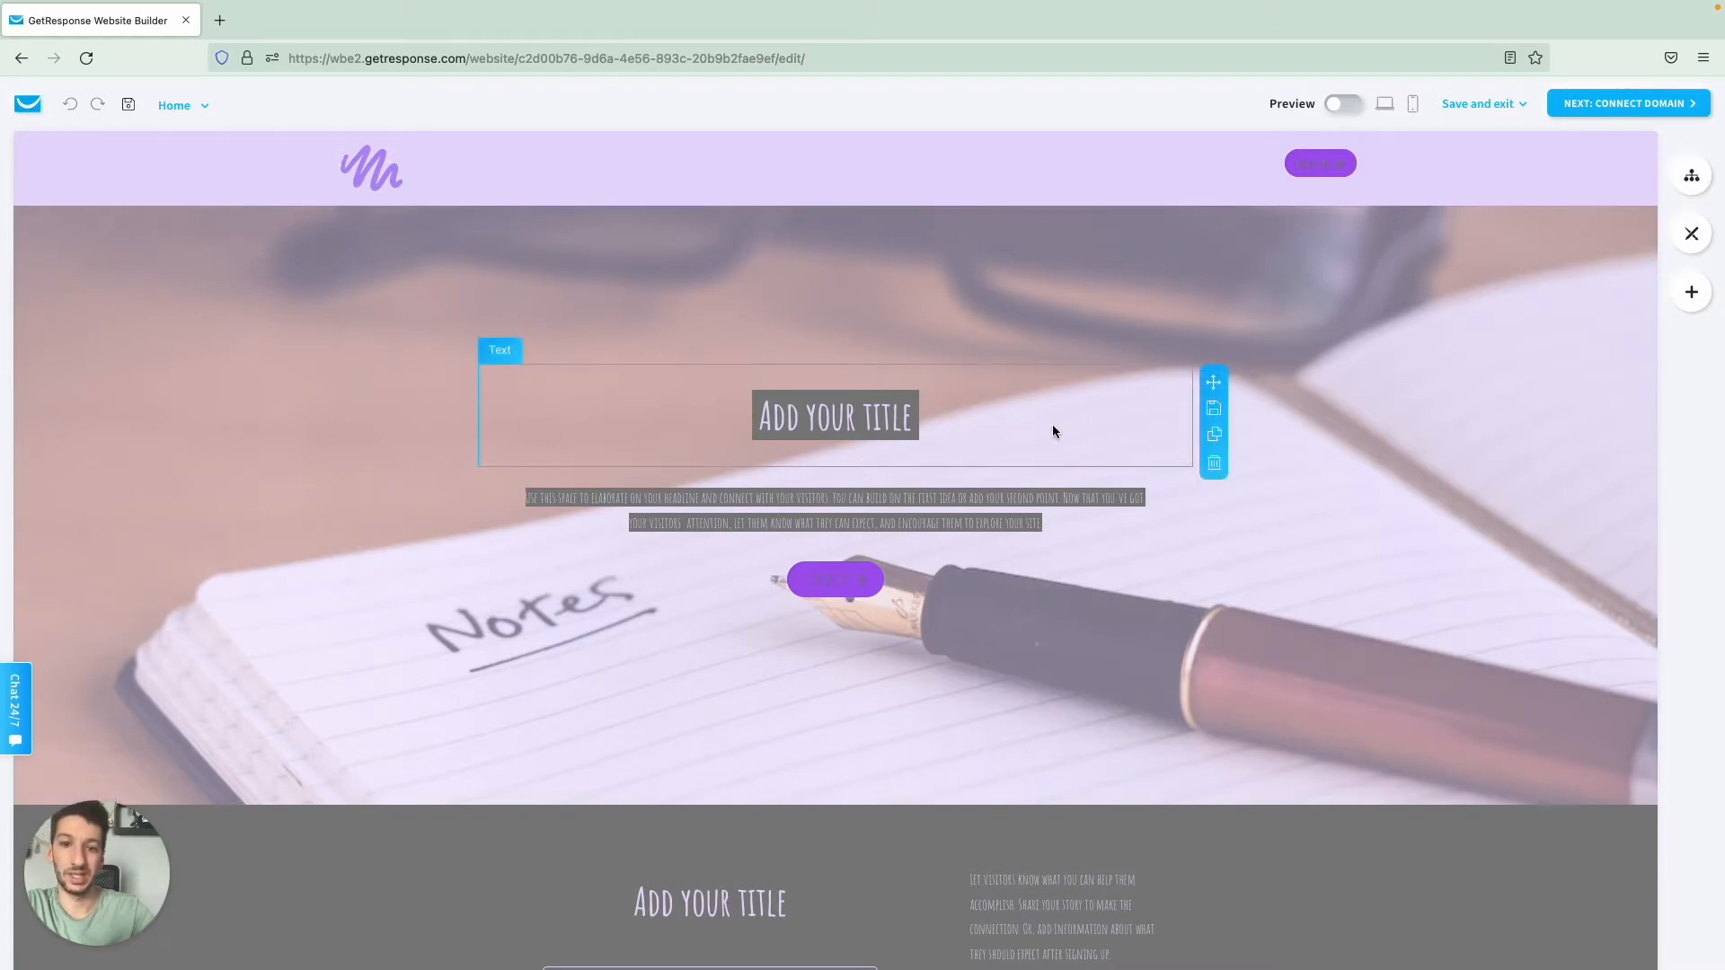
Step: Delete the "Add your title" text block over the notebook photo, and undo, redo and again undo the deletion
left_click(1214, 463)
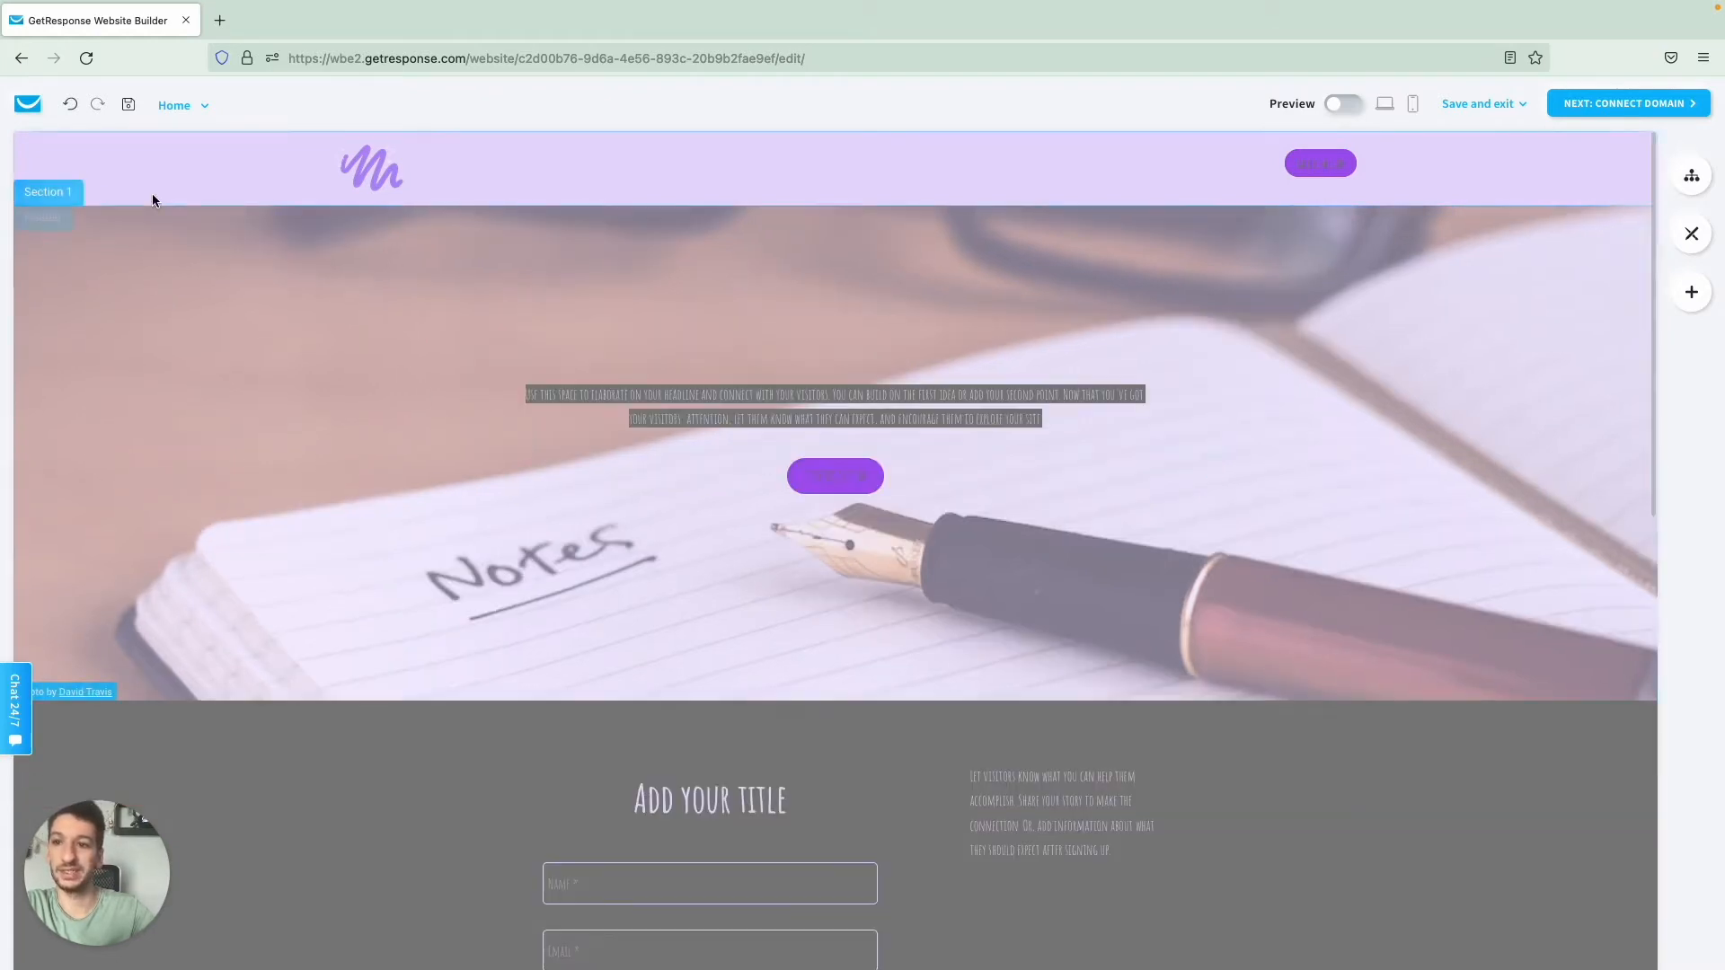
left_click(72, 107)
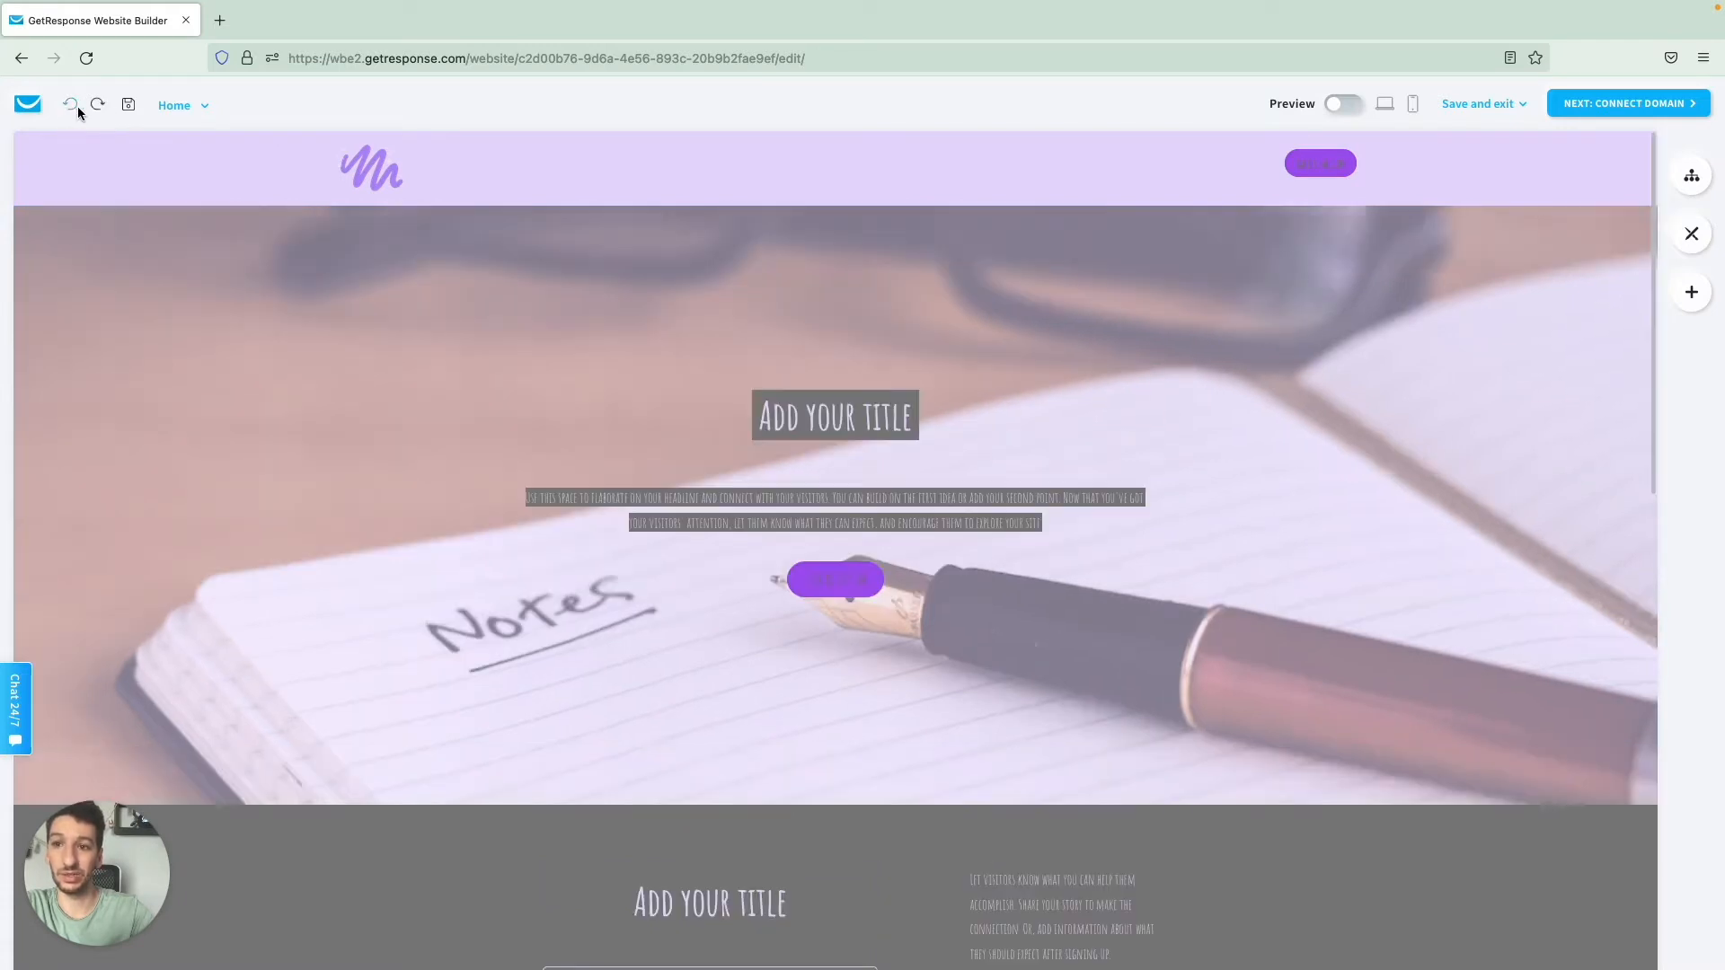
left_click(98, 106)
left_click(70, 106)
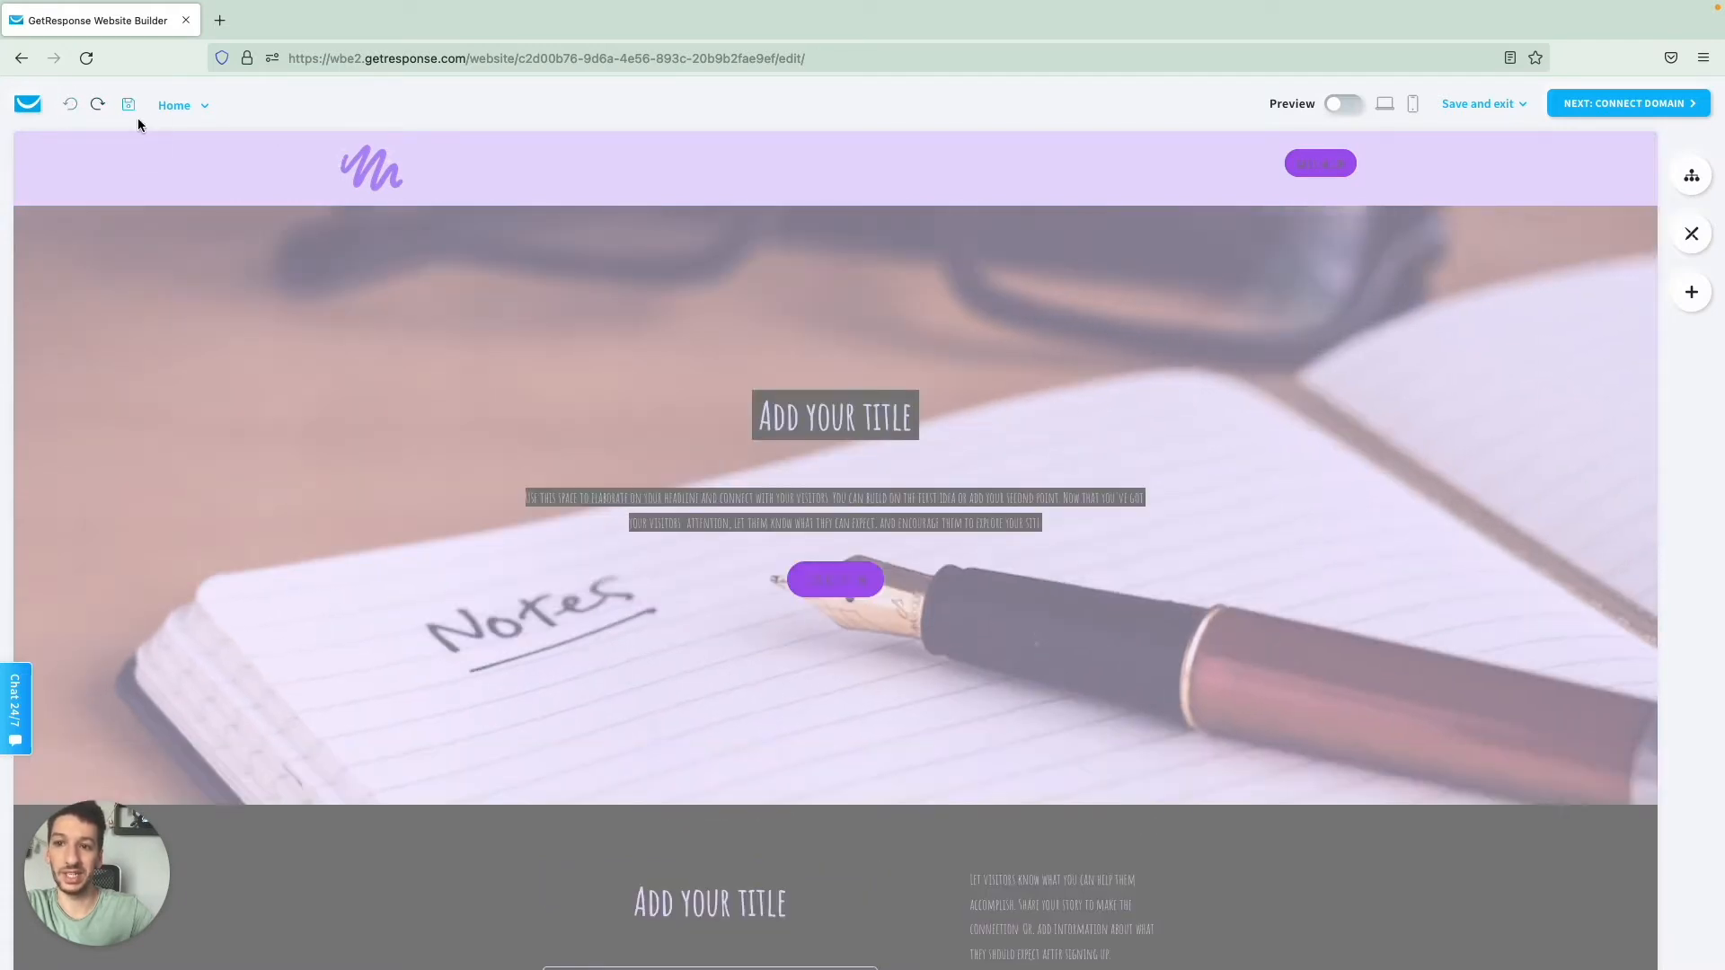
Step: Check which pages the website contains, then return to the Home page
left_click(203, 111)
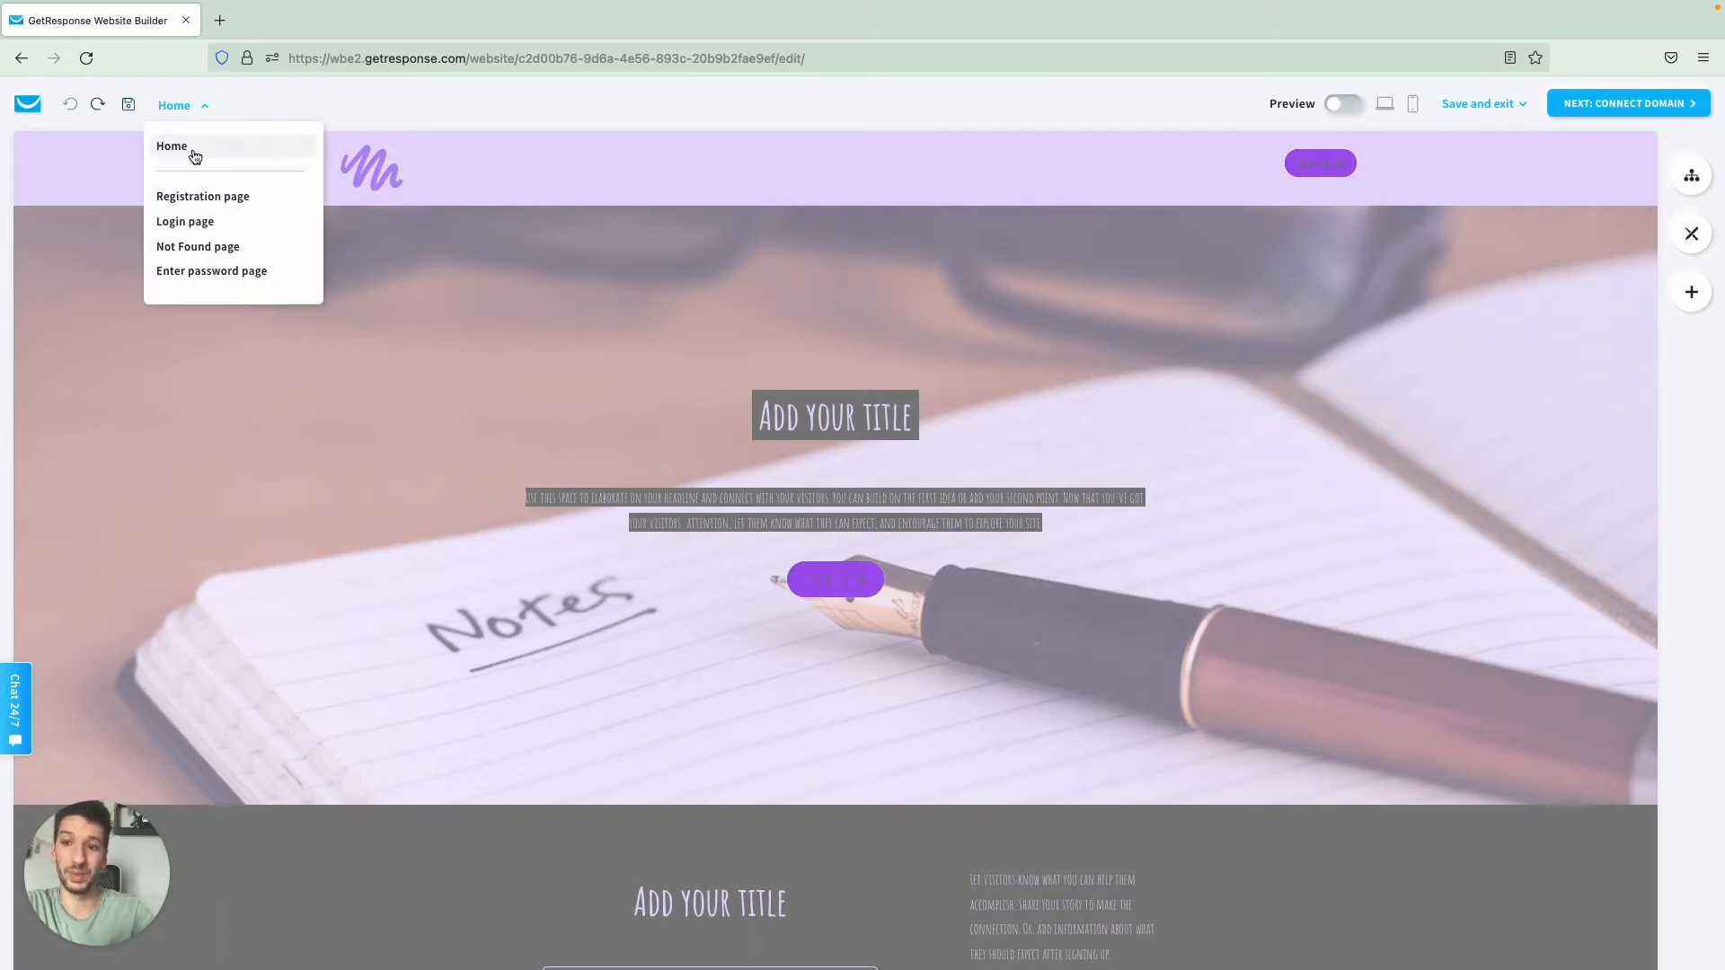
left_click(190, 106)
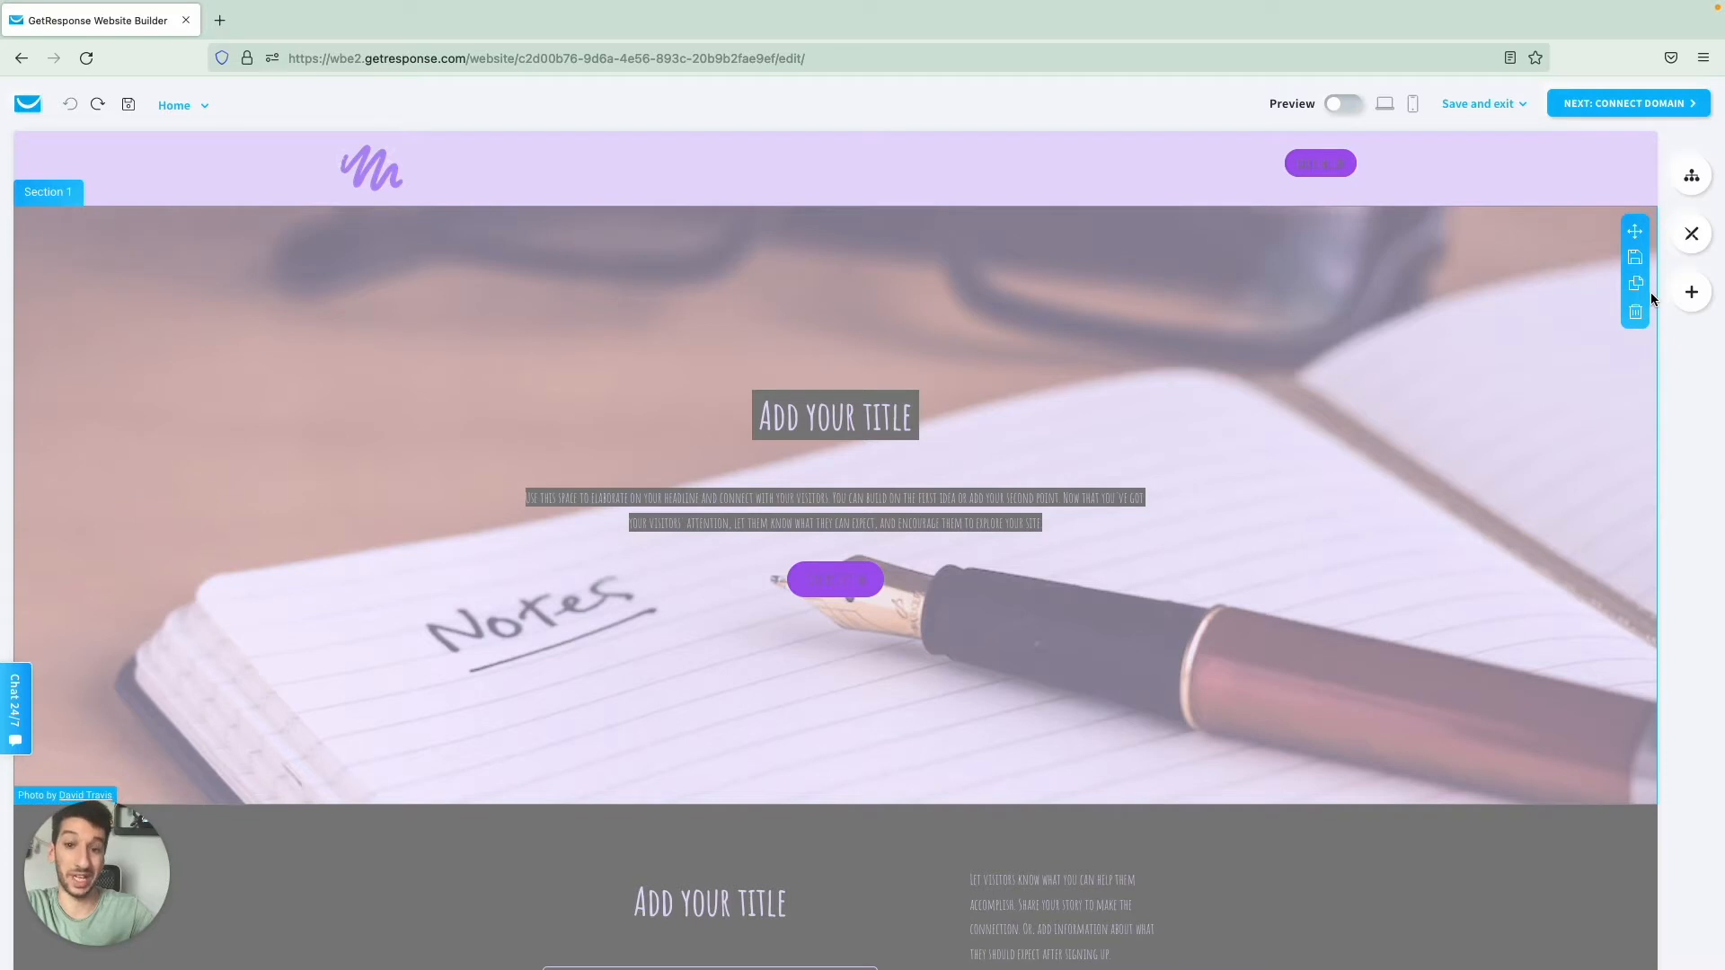
Step: Change the purple button color in the global color palette, trying the recent green and then setting it to #00baff
left_click(1689, 245)
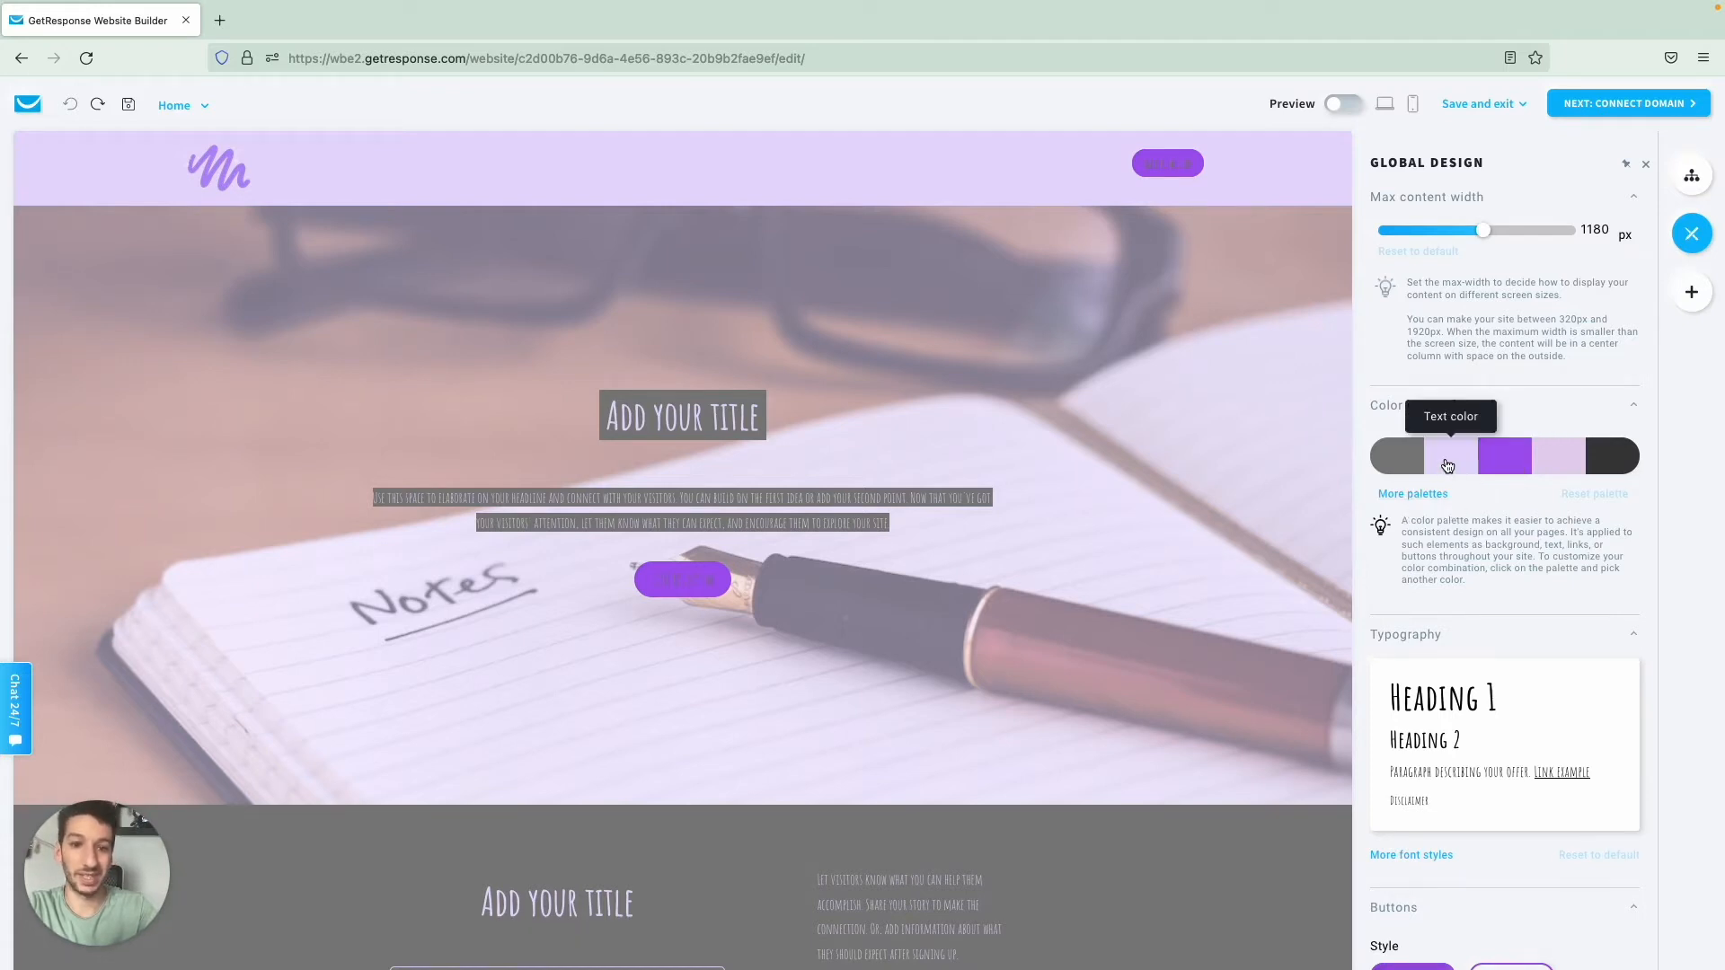
left_click(1502, 458)
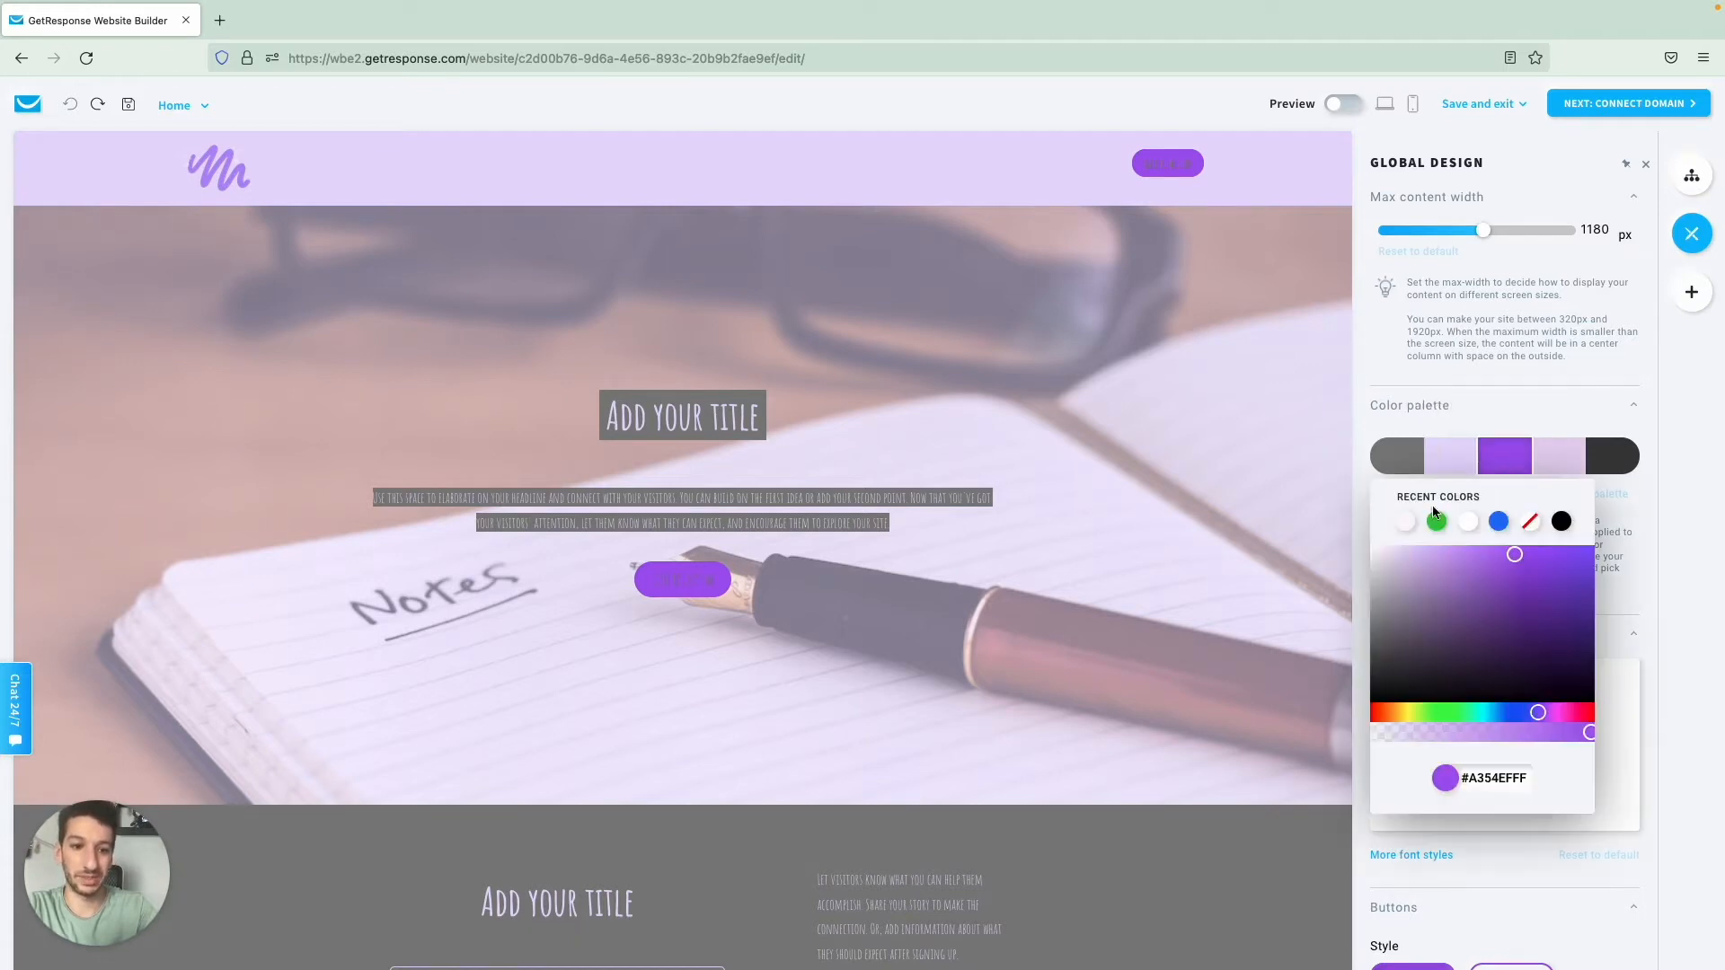
left_click(1436, 530)
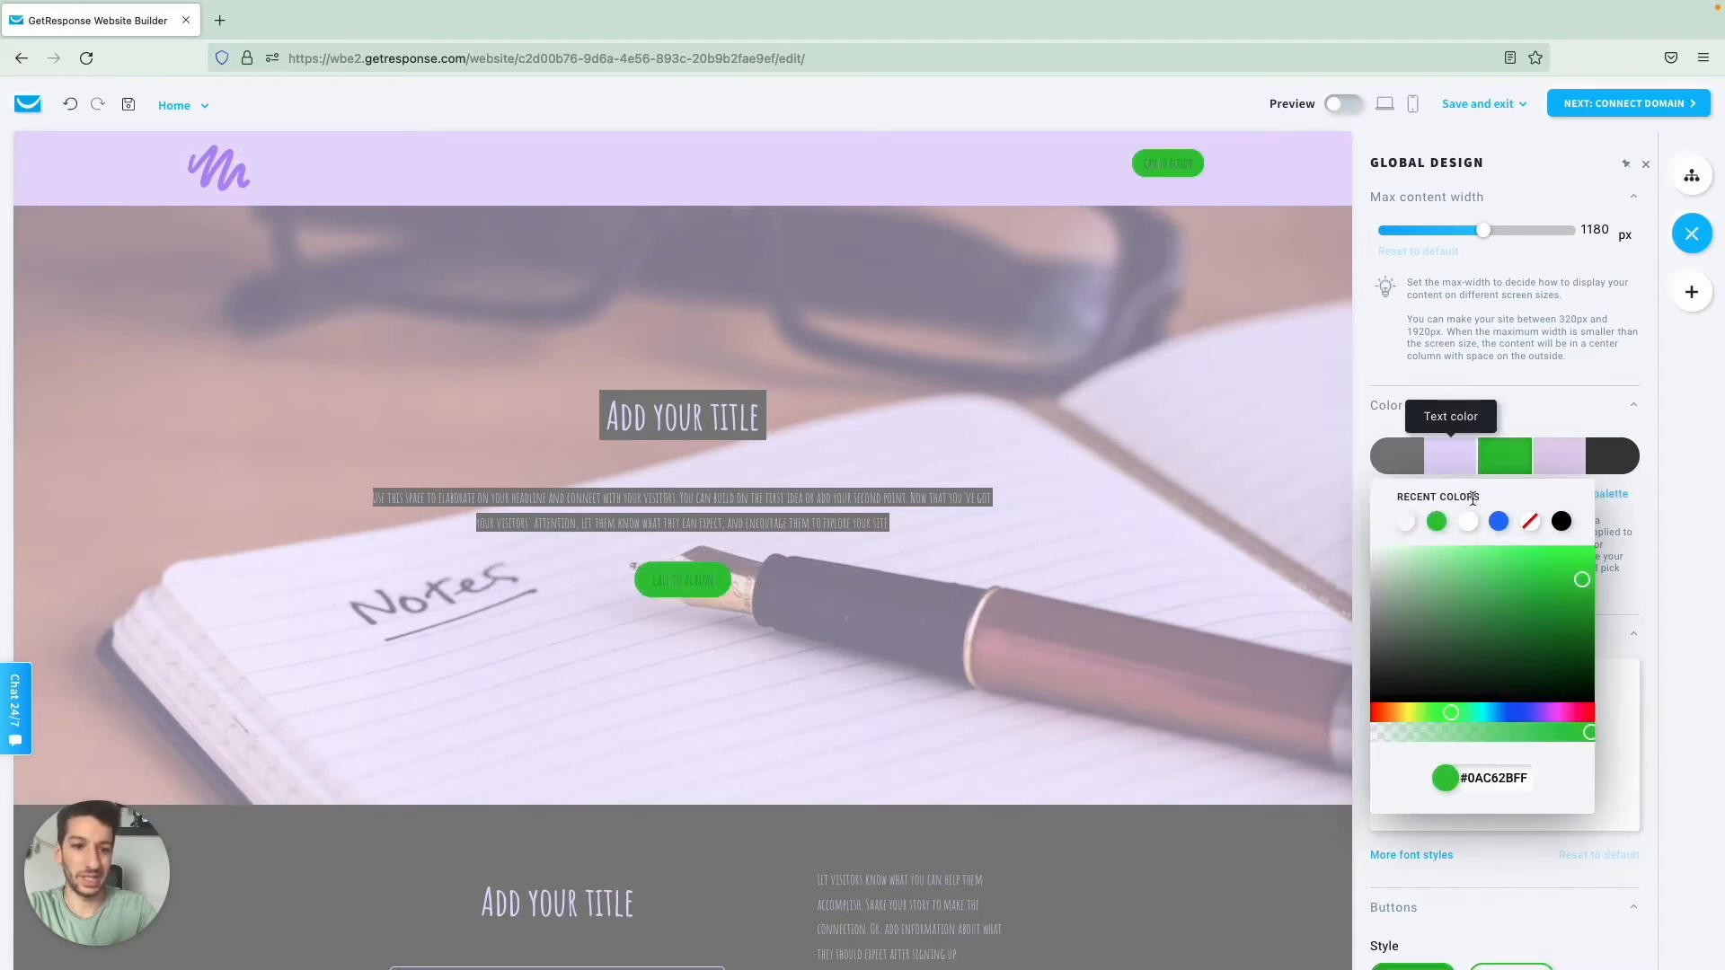
left_click(1489, 787)
type("#00baff")
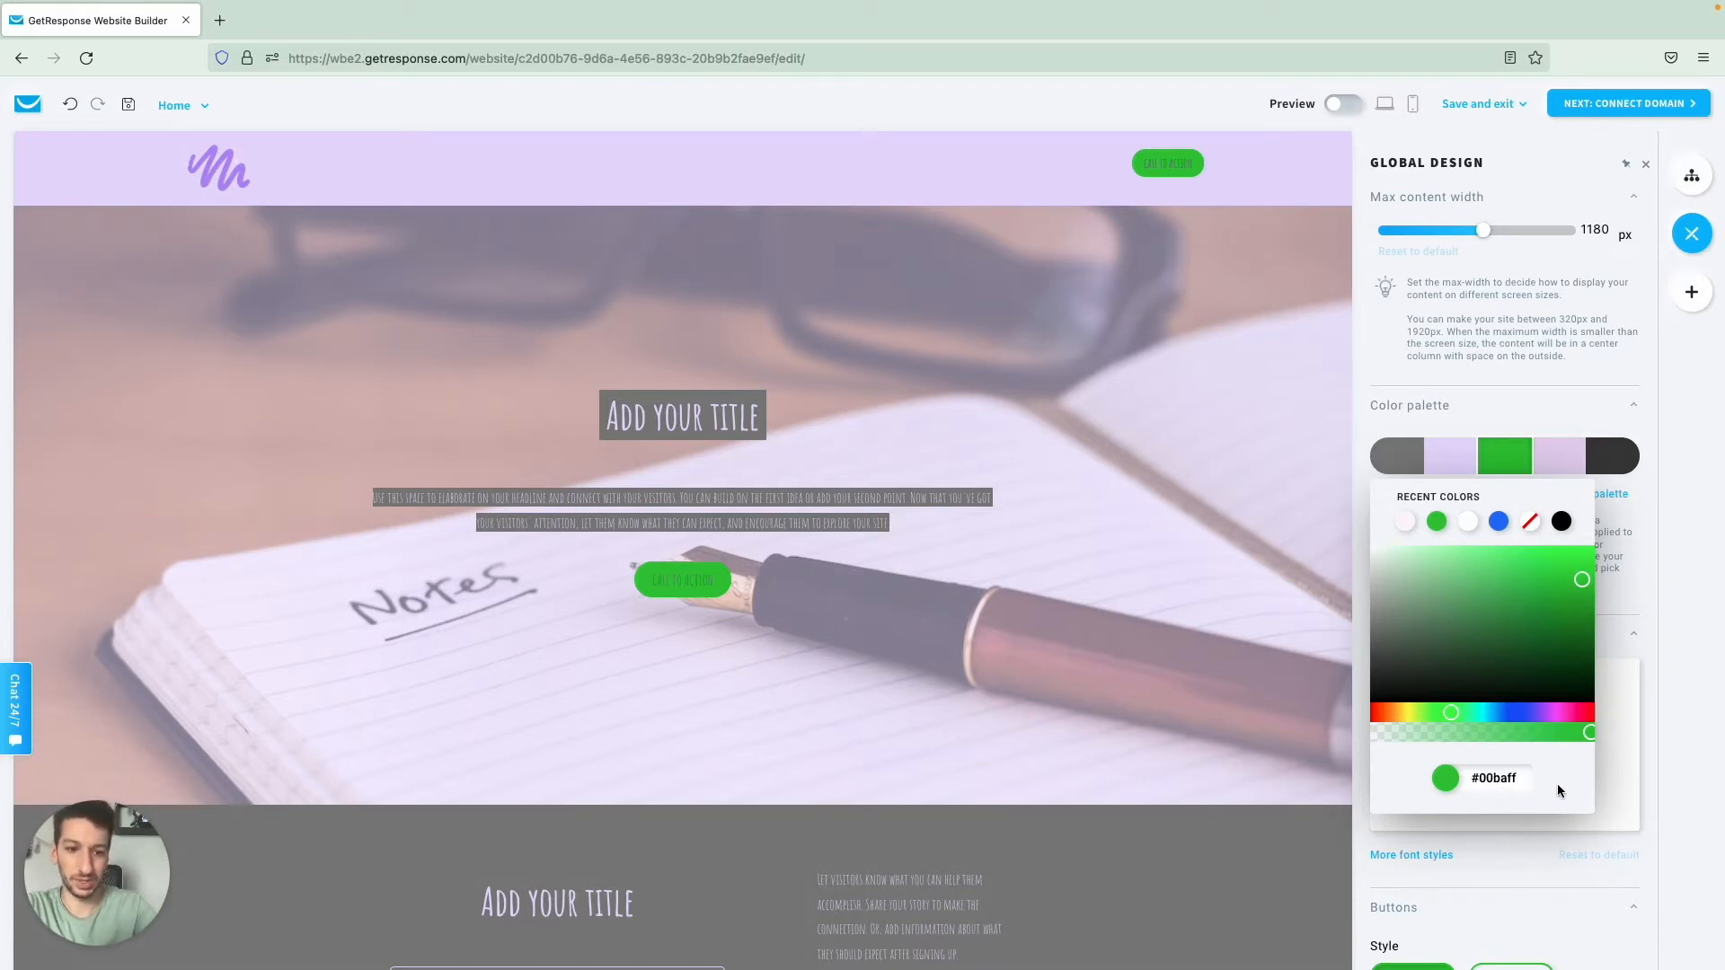
key("Return")
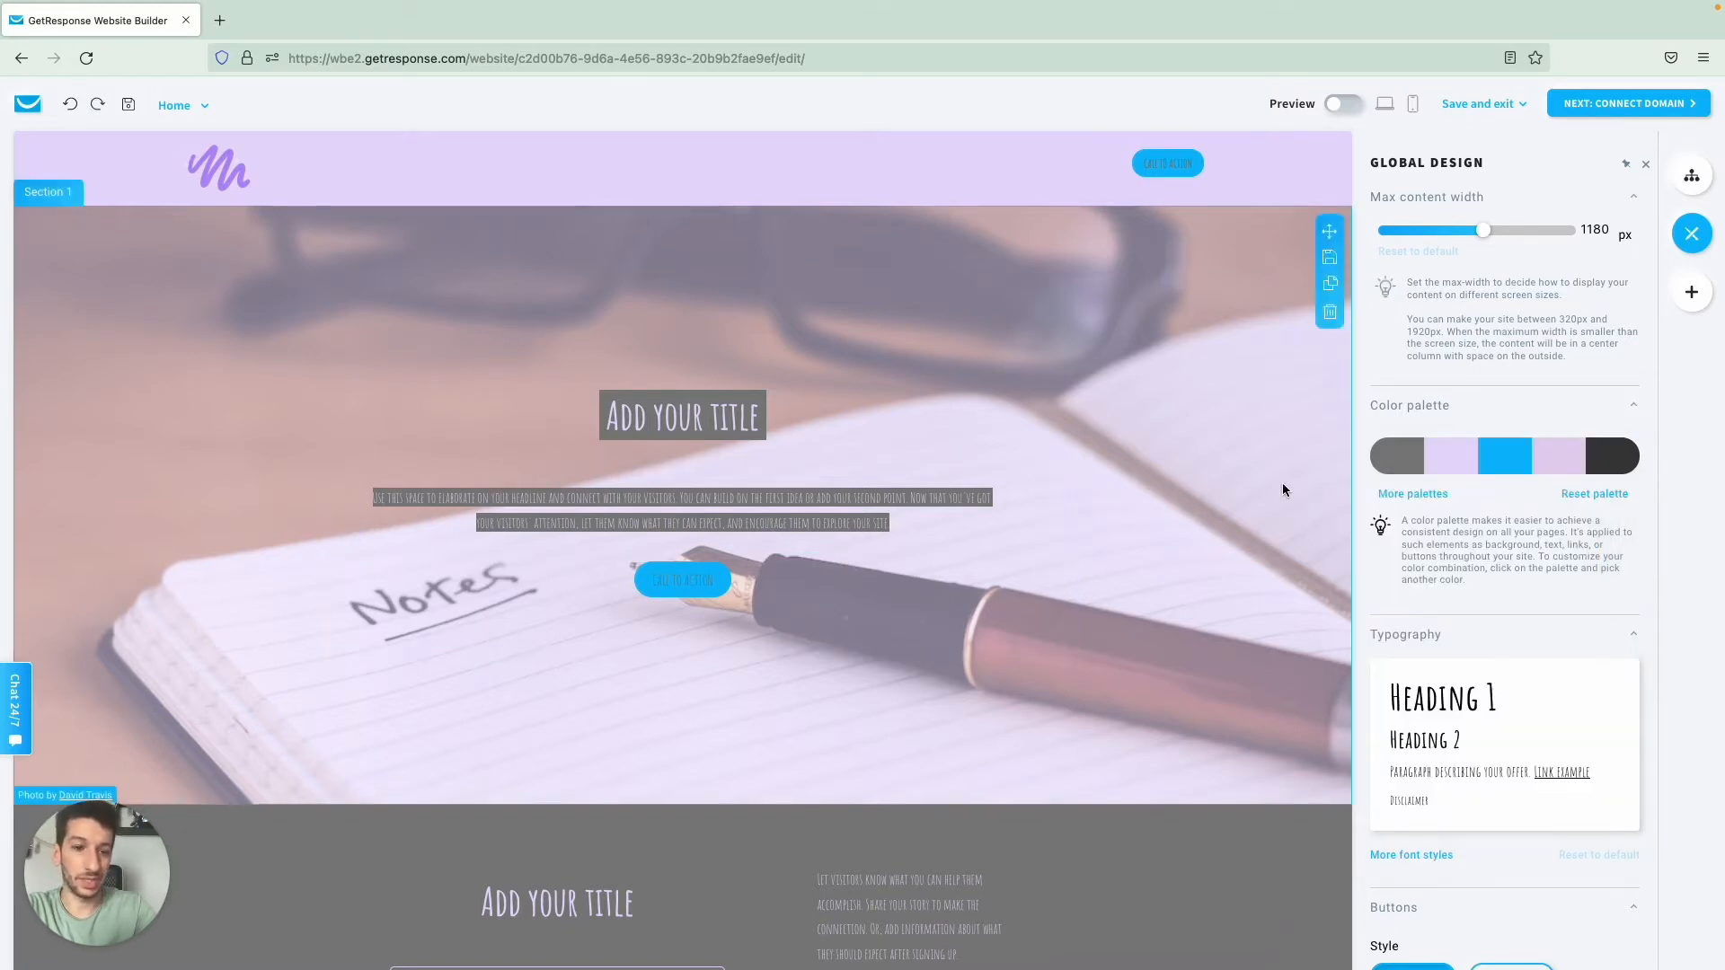
Step: Review the recolored page and set the palette's dark grey background color to white (#FFFFFFFF)
scroll(1393, 521, "down", 3)
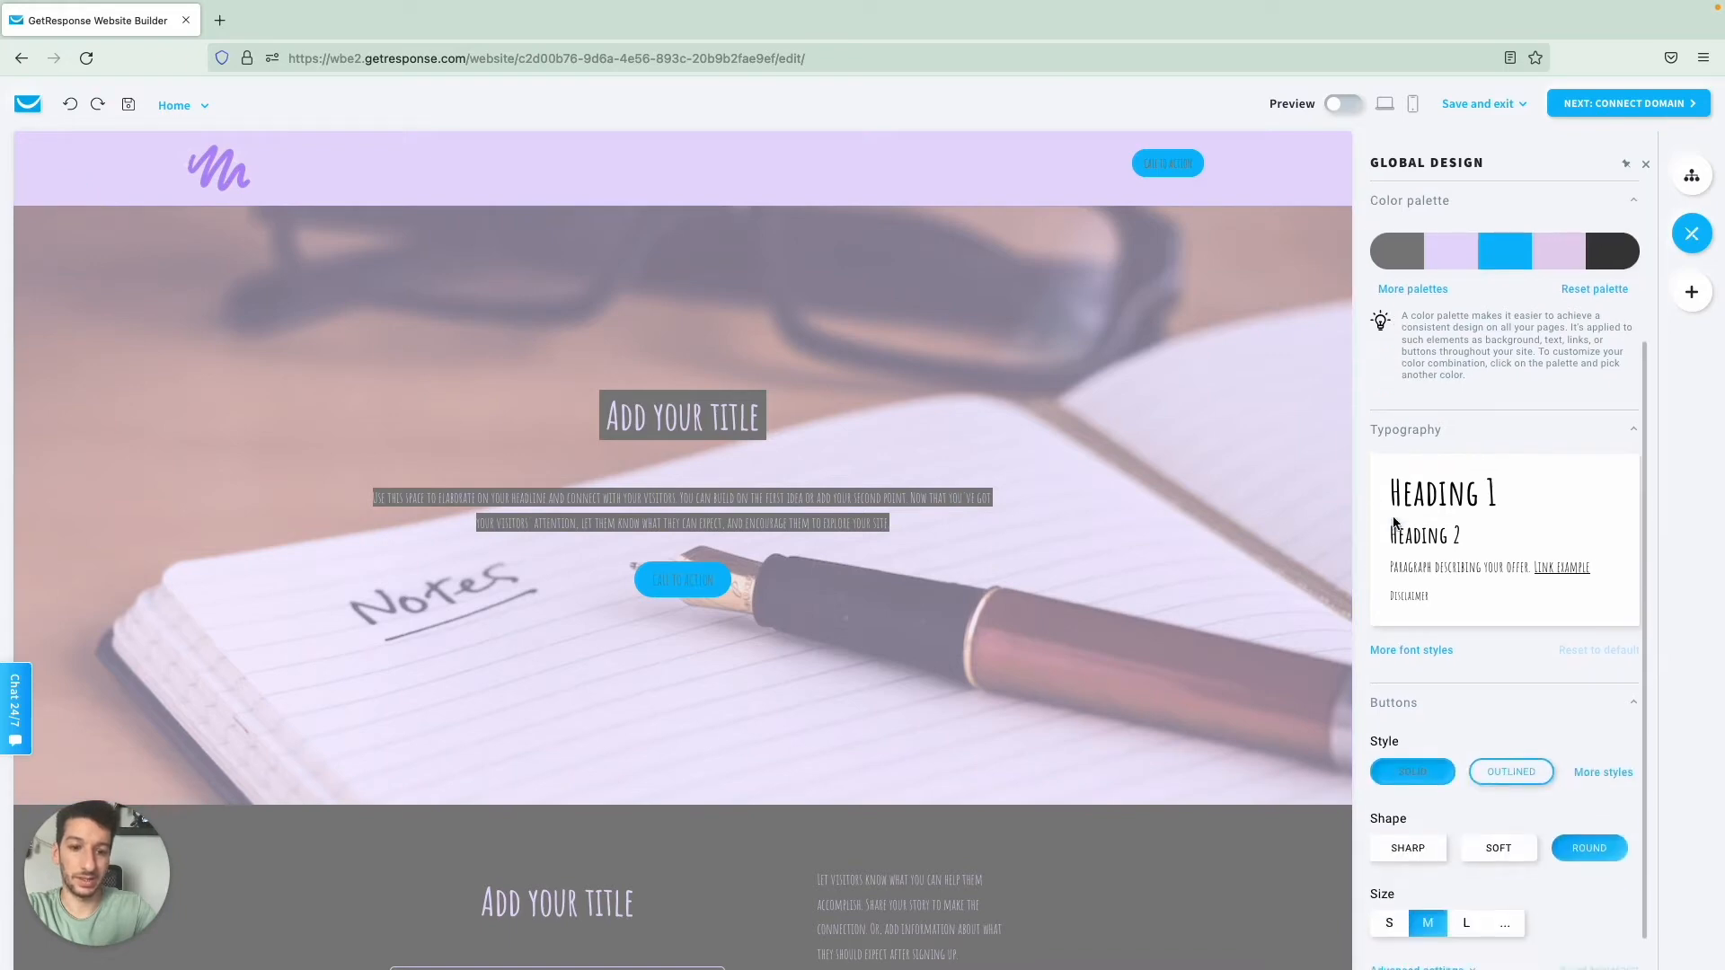
scroll(1393, 521, "up", 3)
scroll(1116, 542, "down", 10)
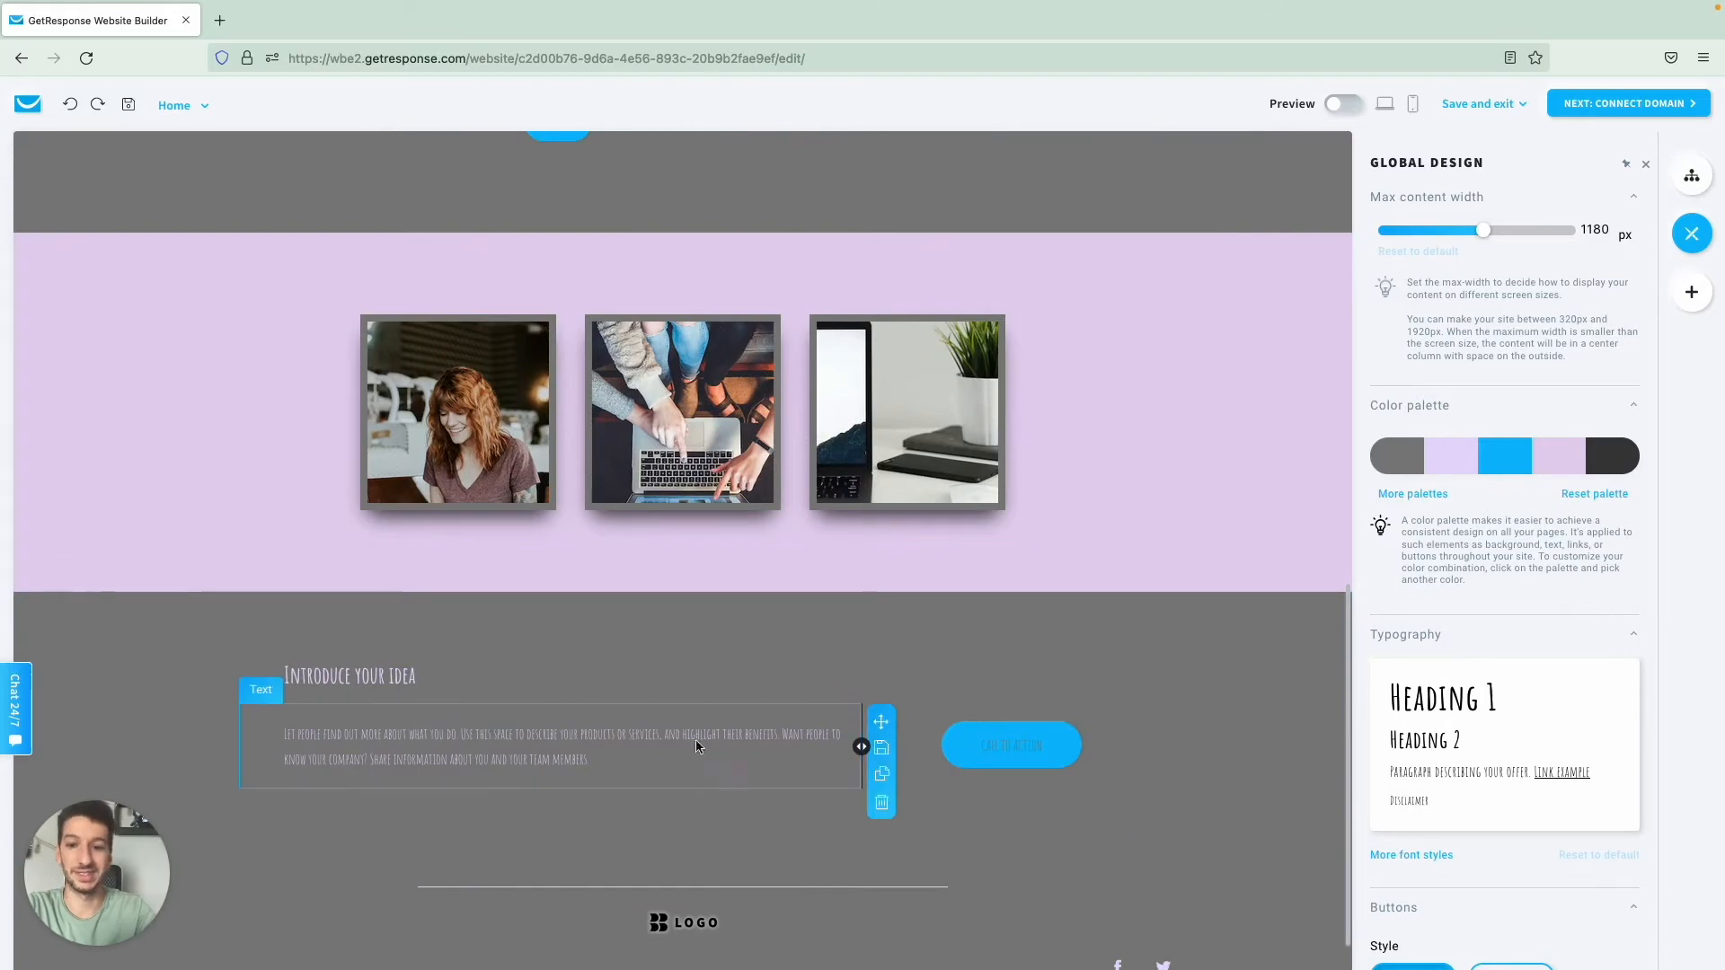
scroll(629, 719, "up", 8)
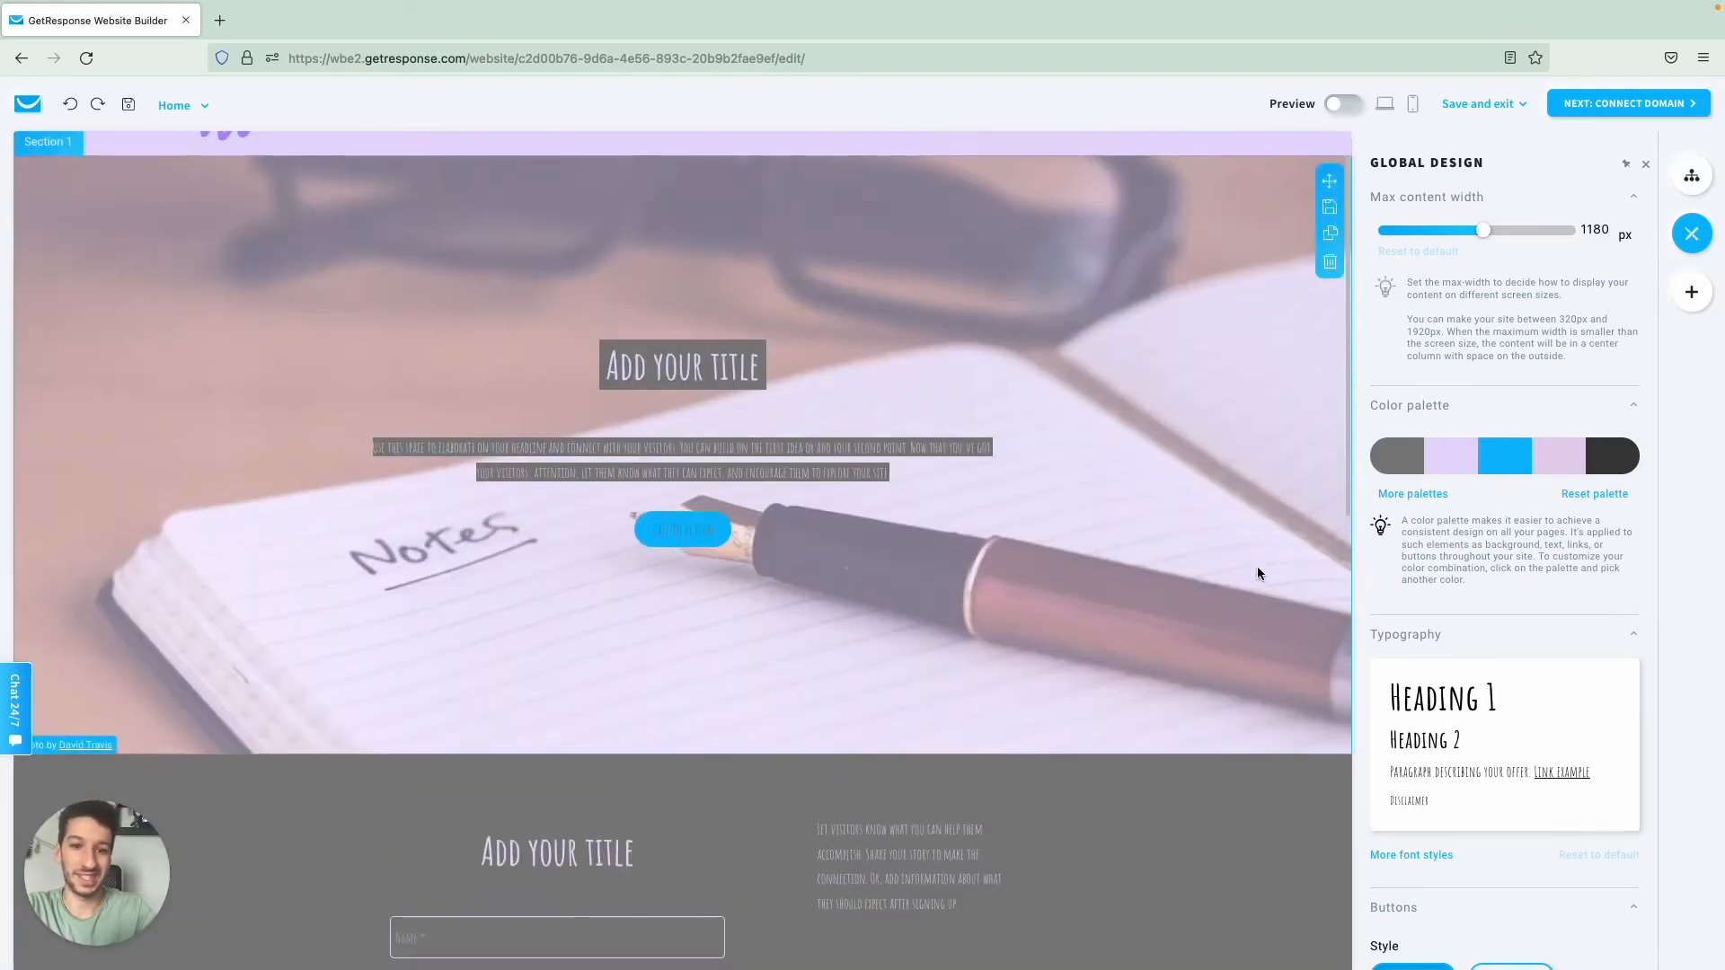
scroll(1255, 574, "up", 2)
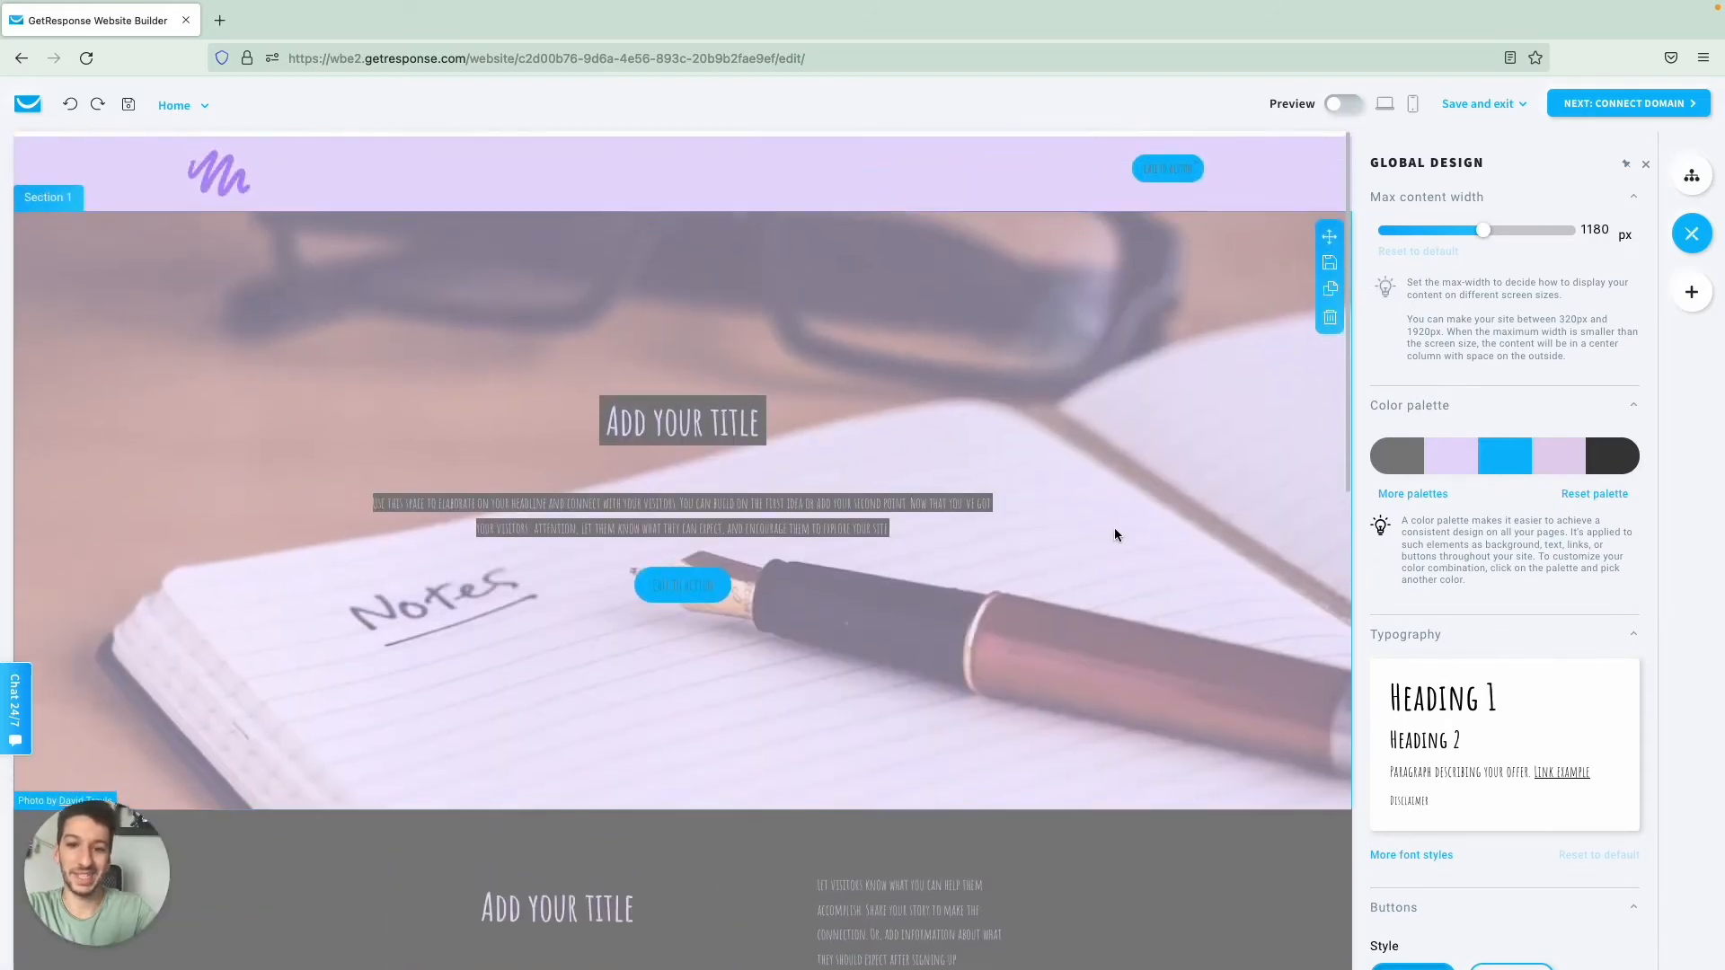
left_click(1404, 461)
left_click(1405, 522)
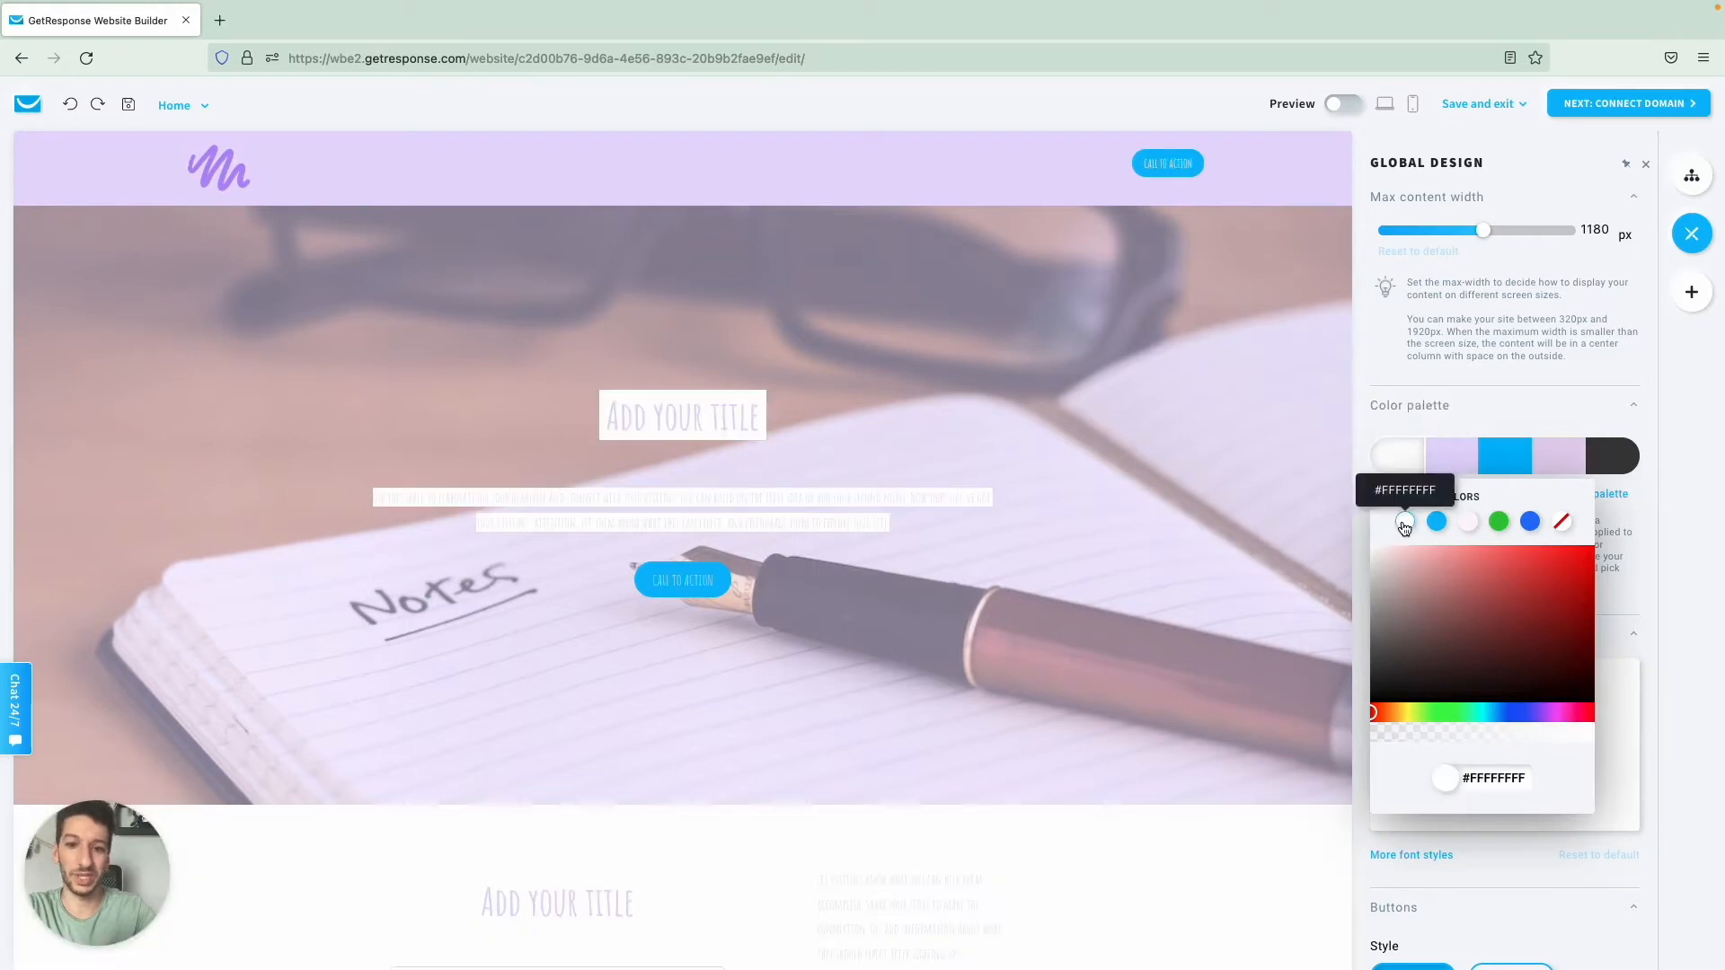
left_click(1168, 423)
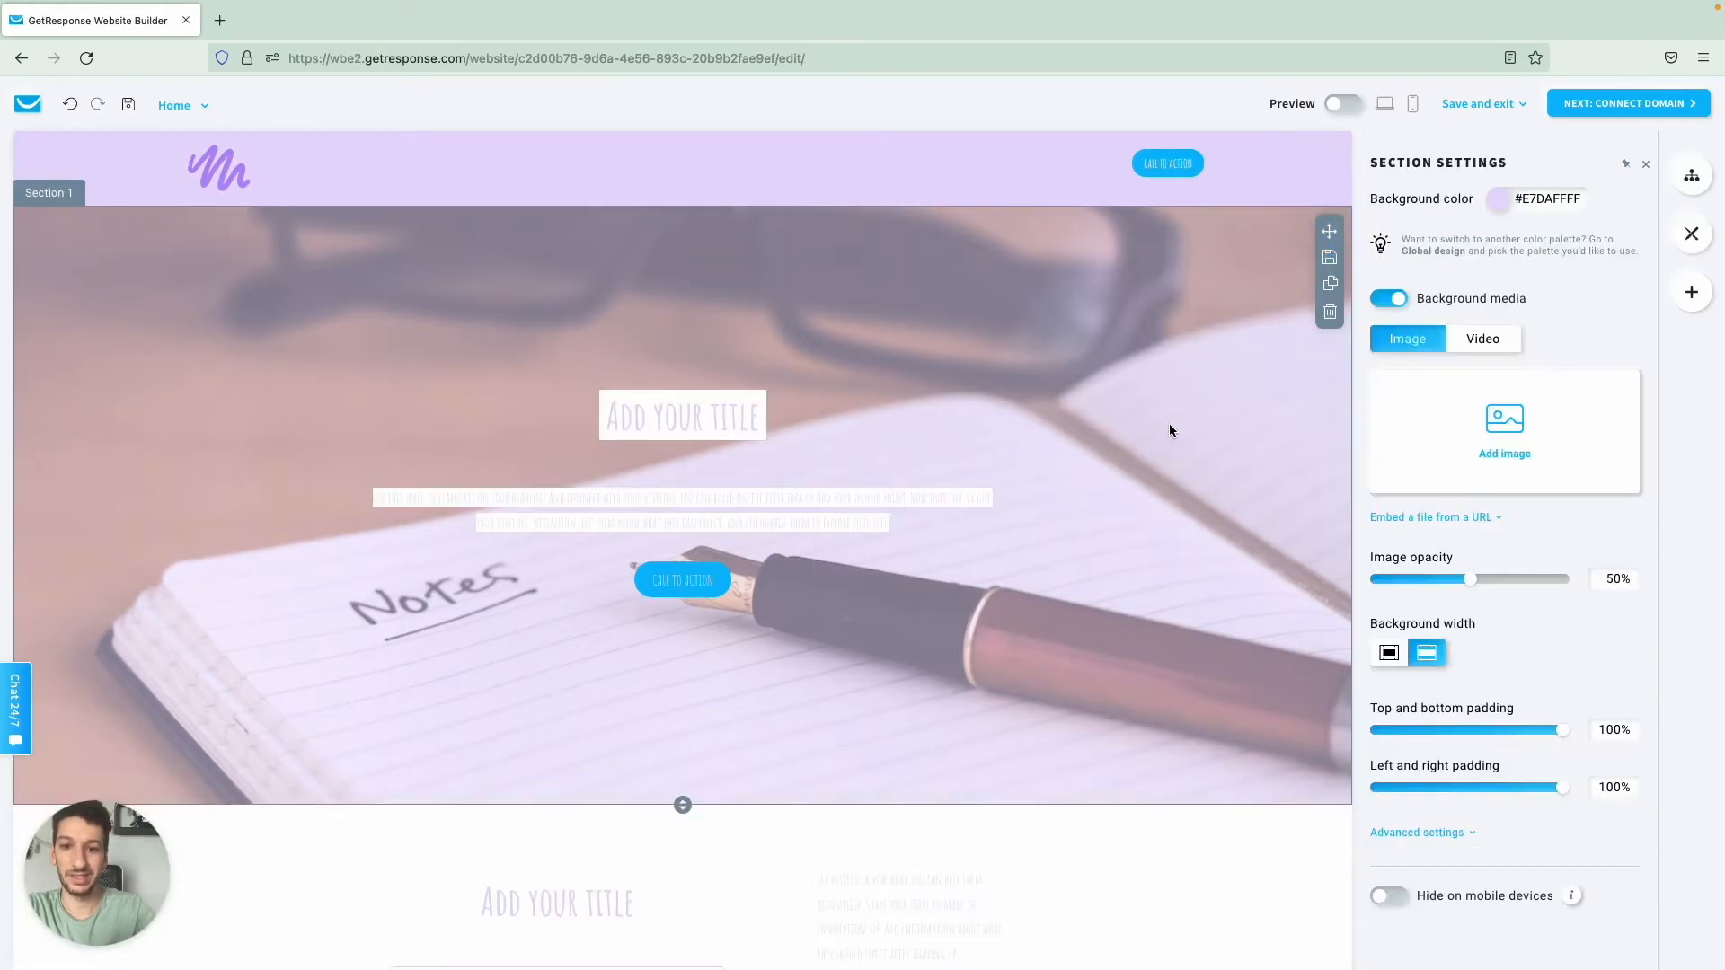
Step: Set the background color of the paragraph text over the notebook photo to transparent
scroll(1168, 426, "down", 5)
scroll(1168, 430, "down", 4)
scroll(1168, 430, "up", 8)
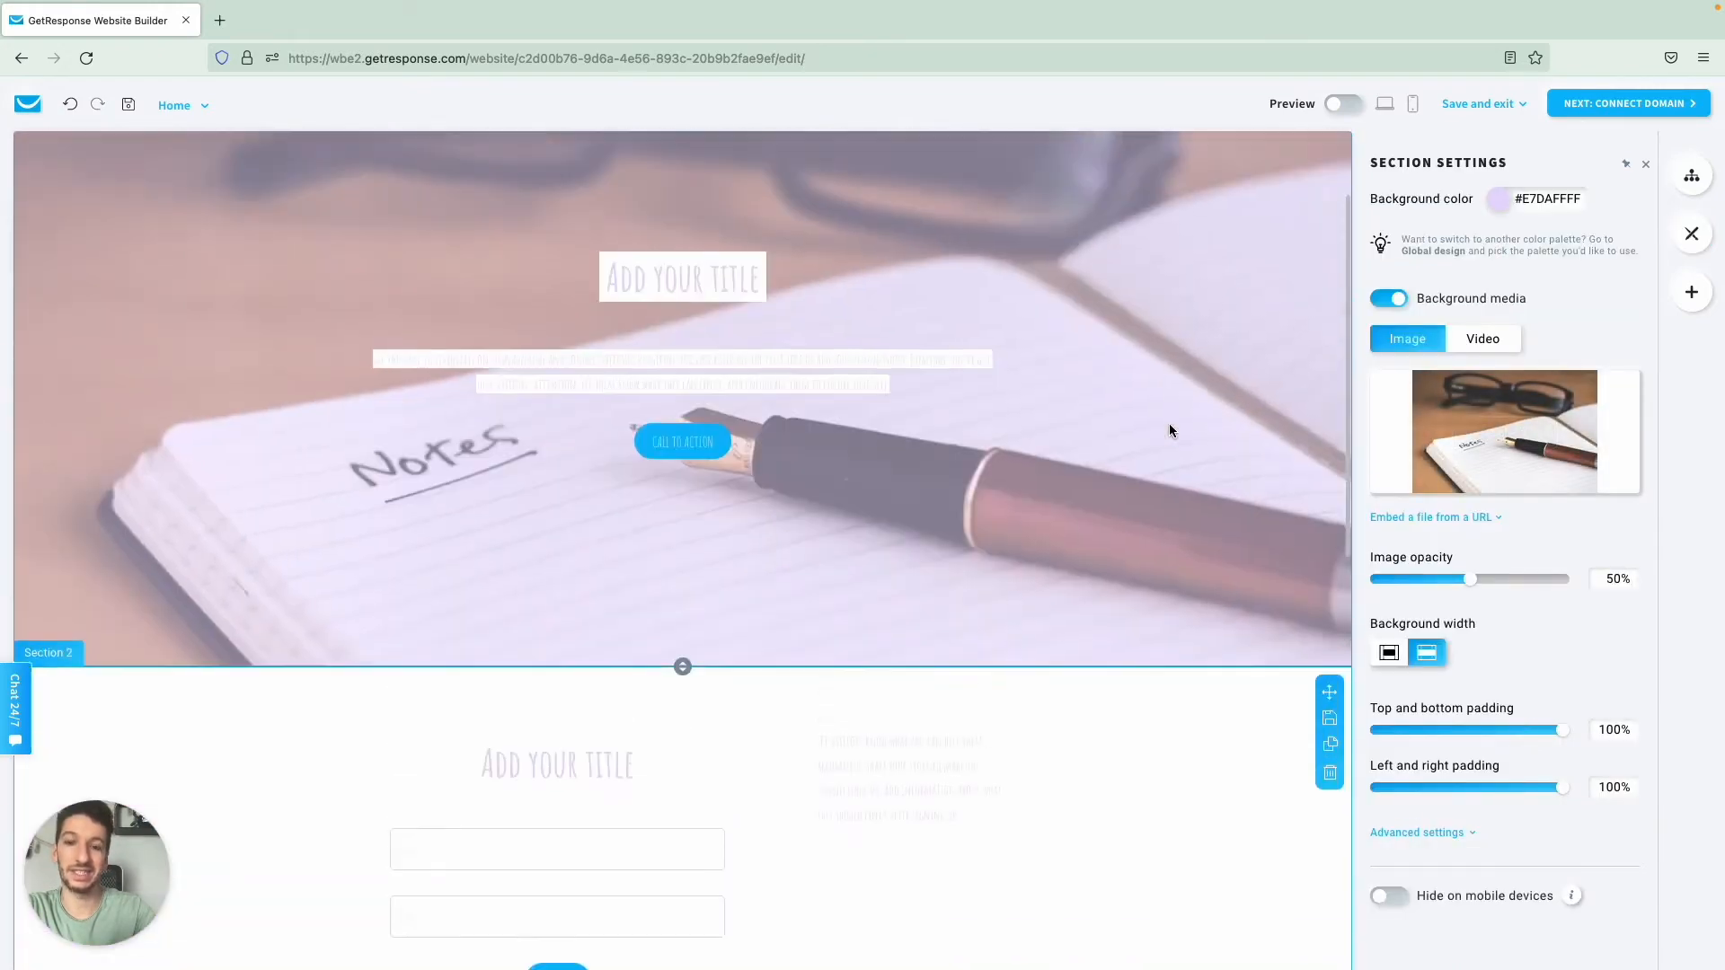
left_click(726, 444)
triple_click(725, 444)
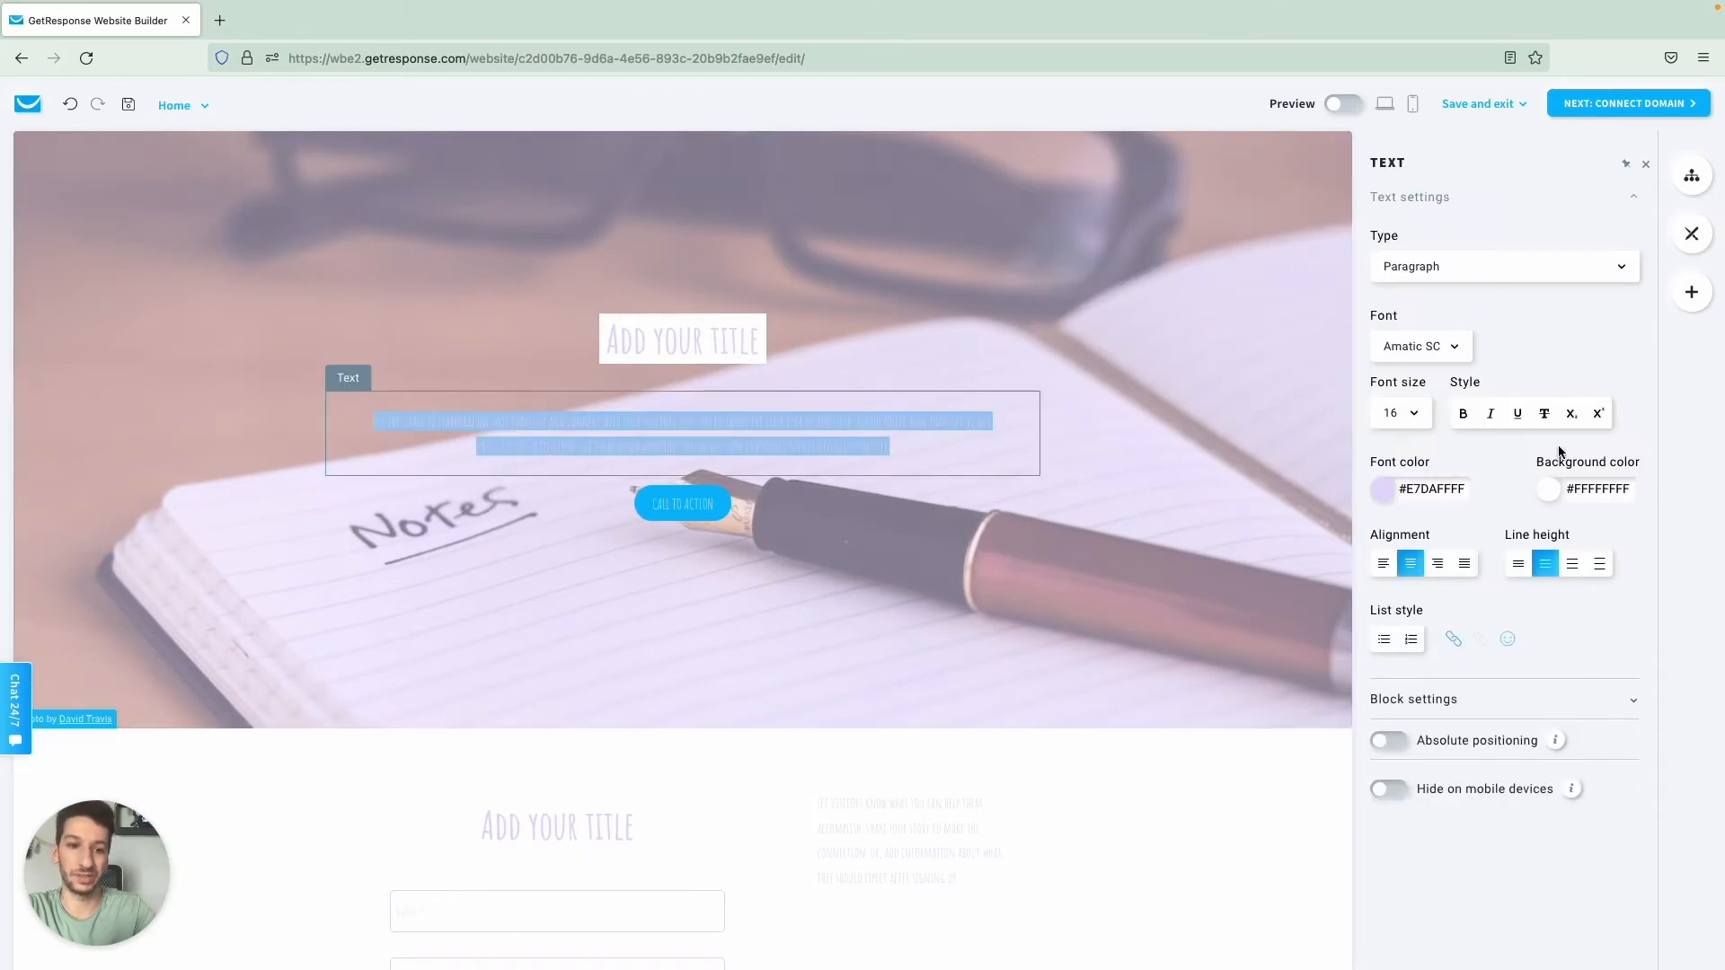
left_click(1551, 500)
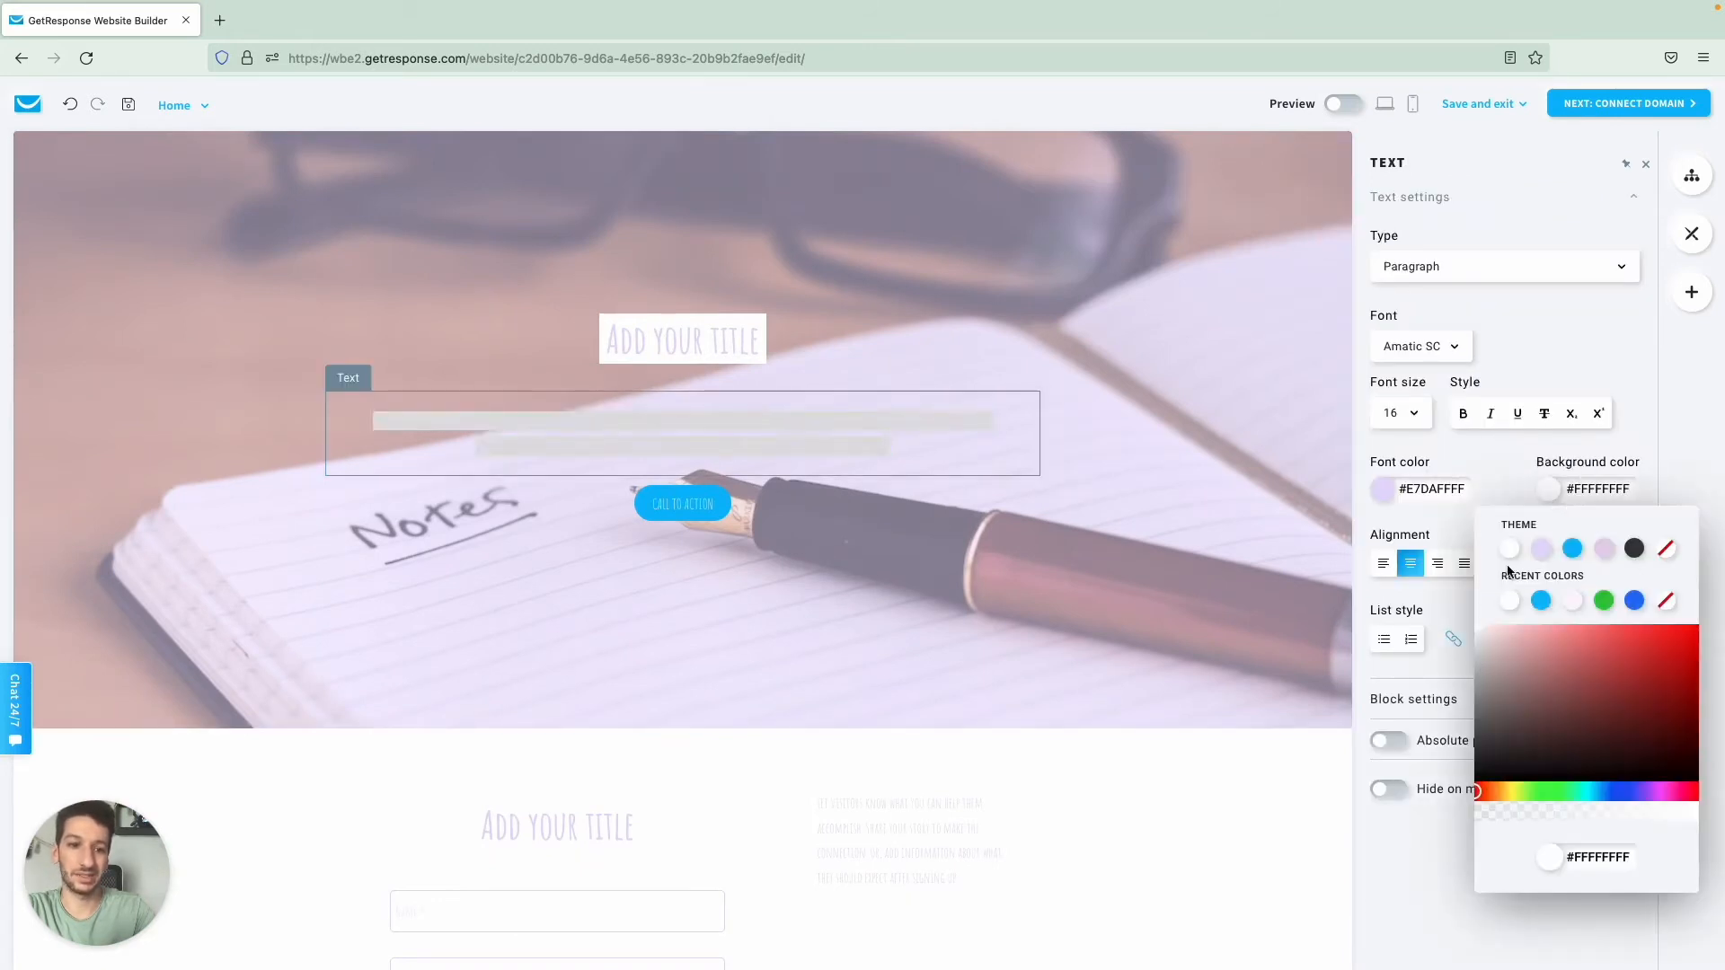
left_click(1673, 551)
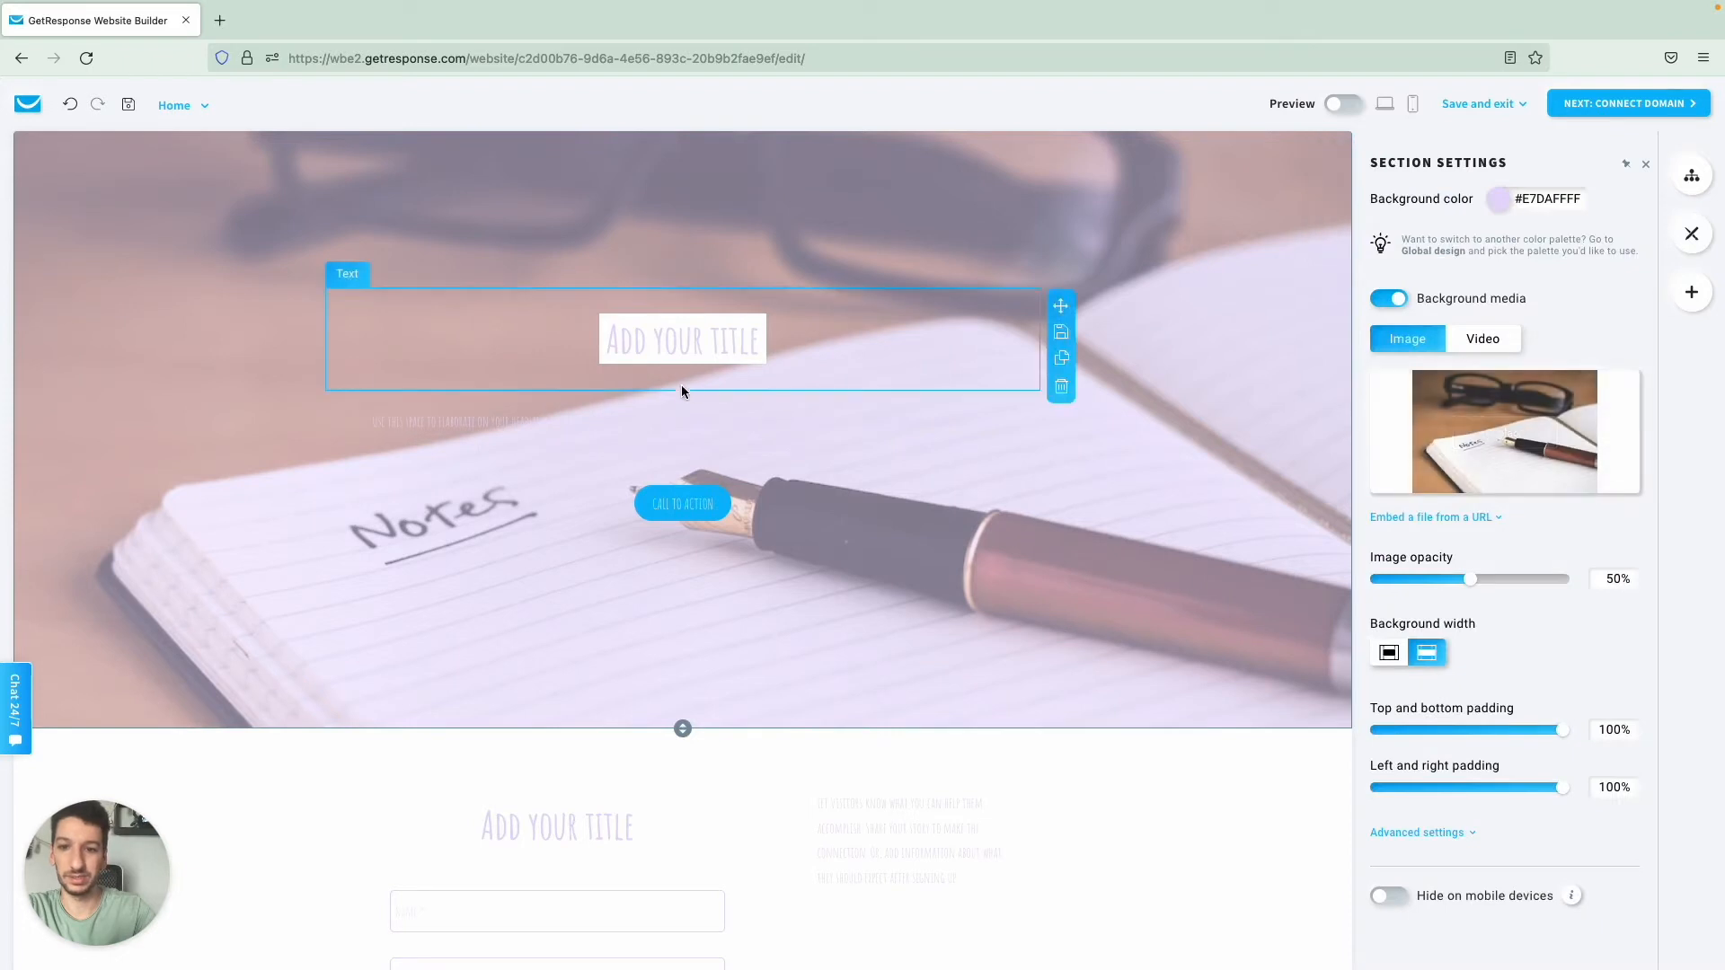
Step: Set the background color of the "Add your title" heading over the notebook photo to transparent
left_click(705, 352)
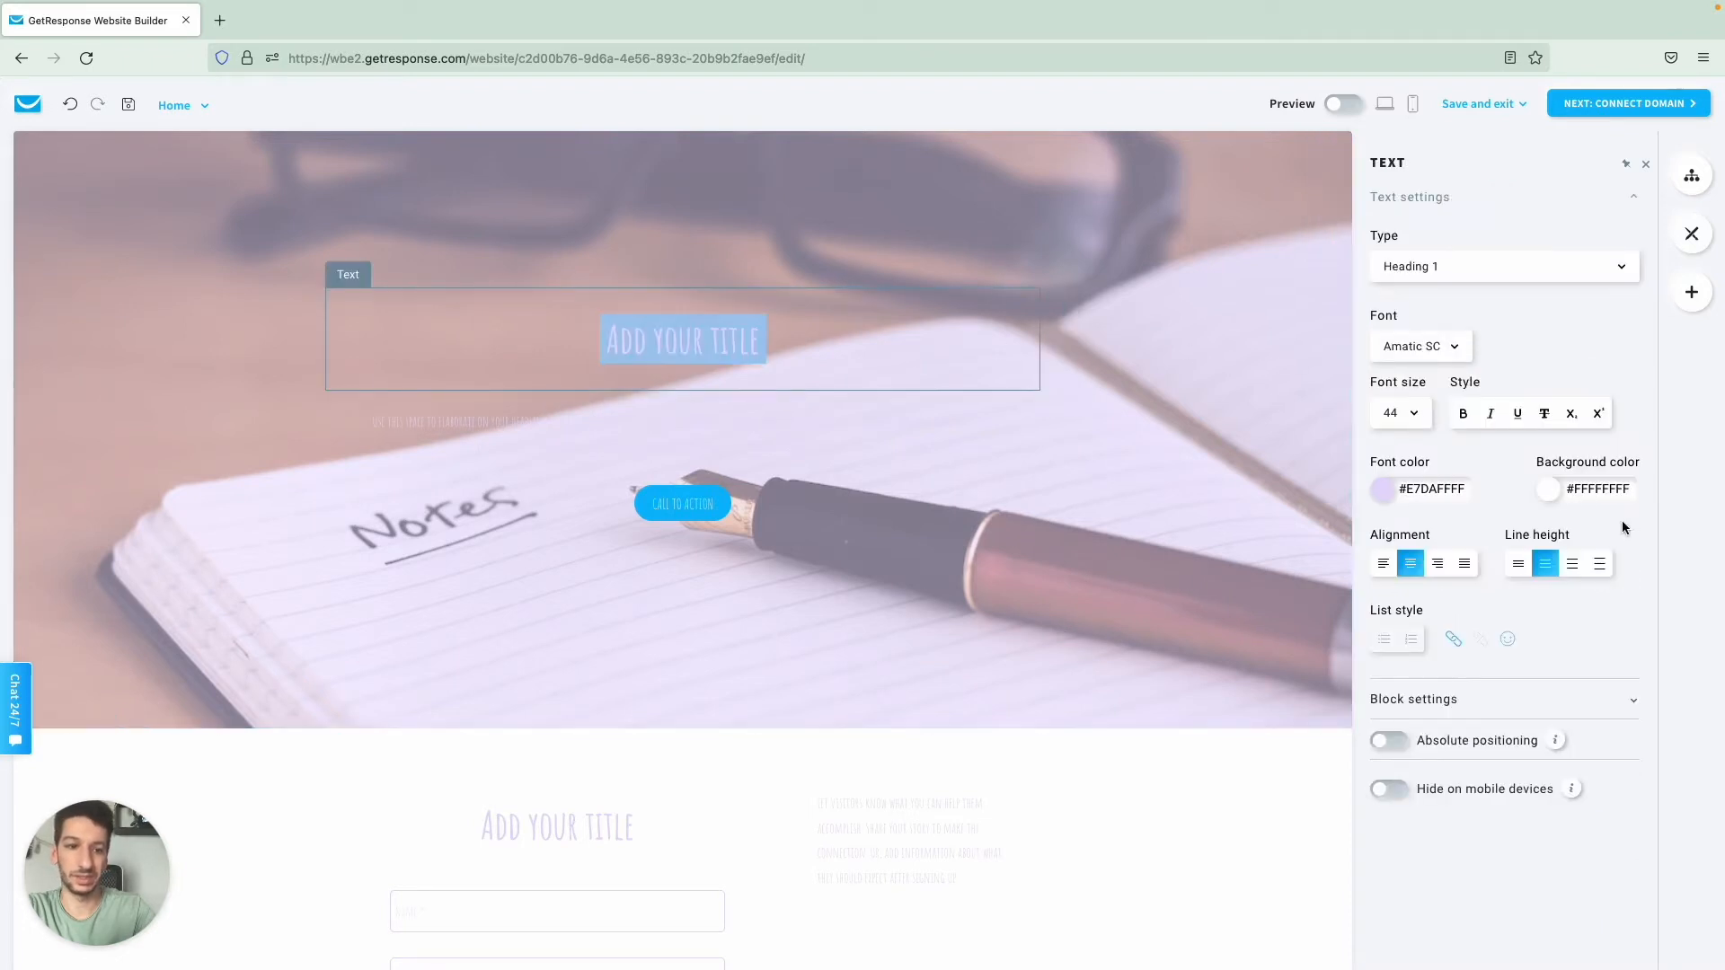
left_click(1548, 489)
left_click(1511, 598)
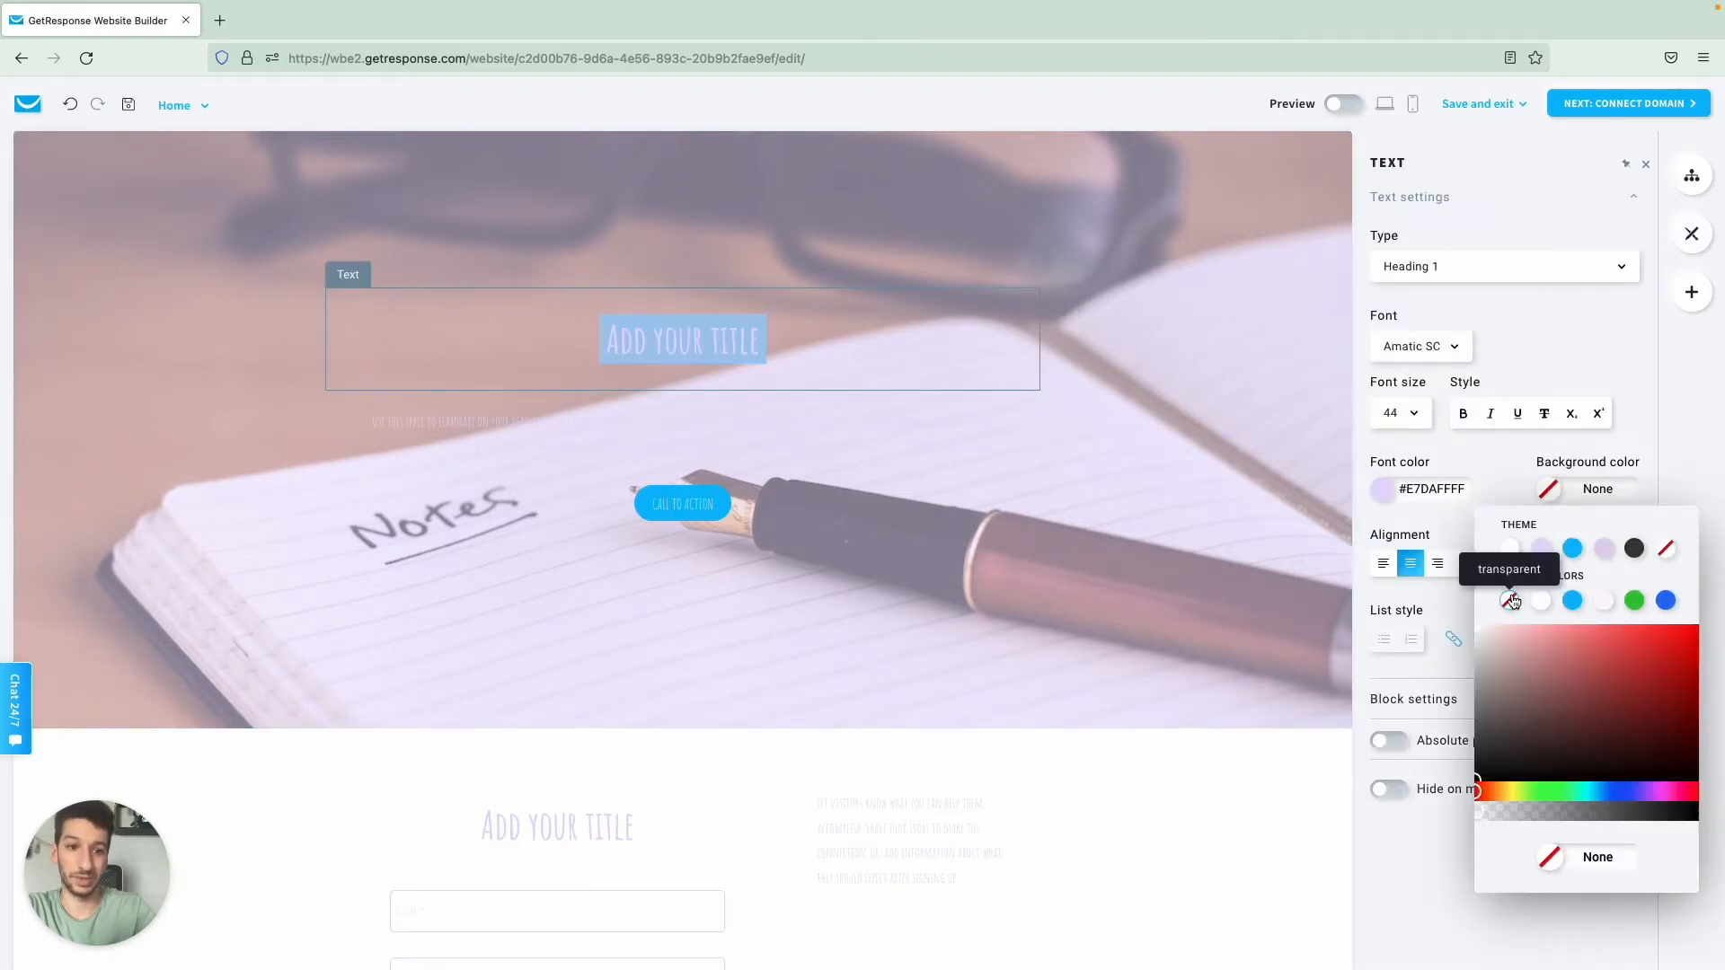
Step: Delete the whole section with the notebook photo from the page
left_click(1123, 444)
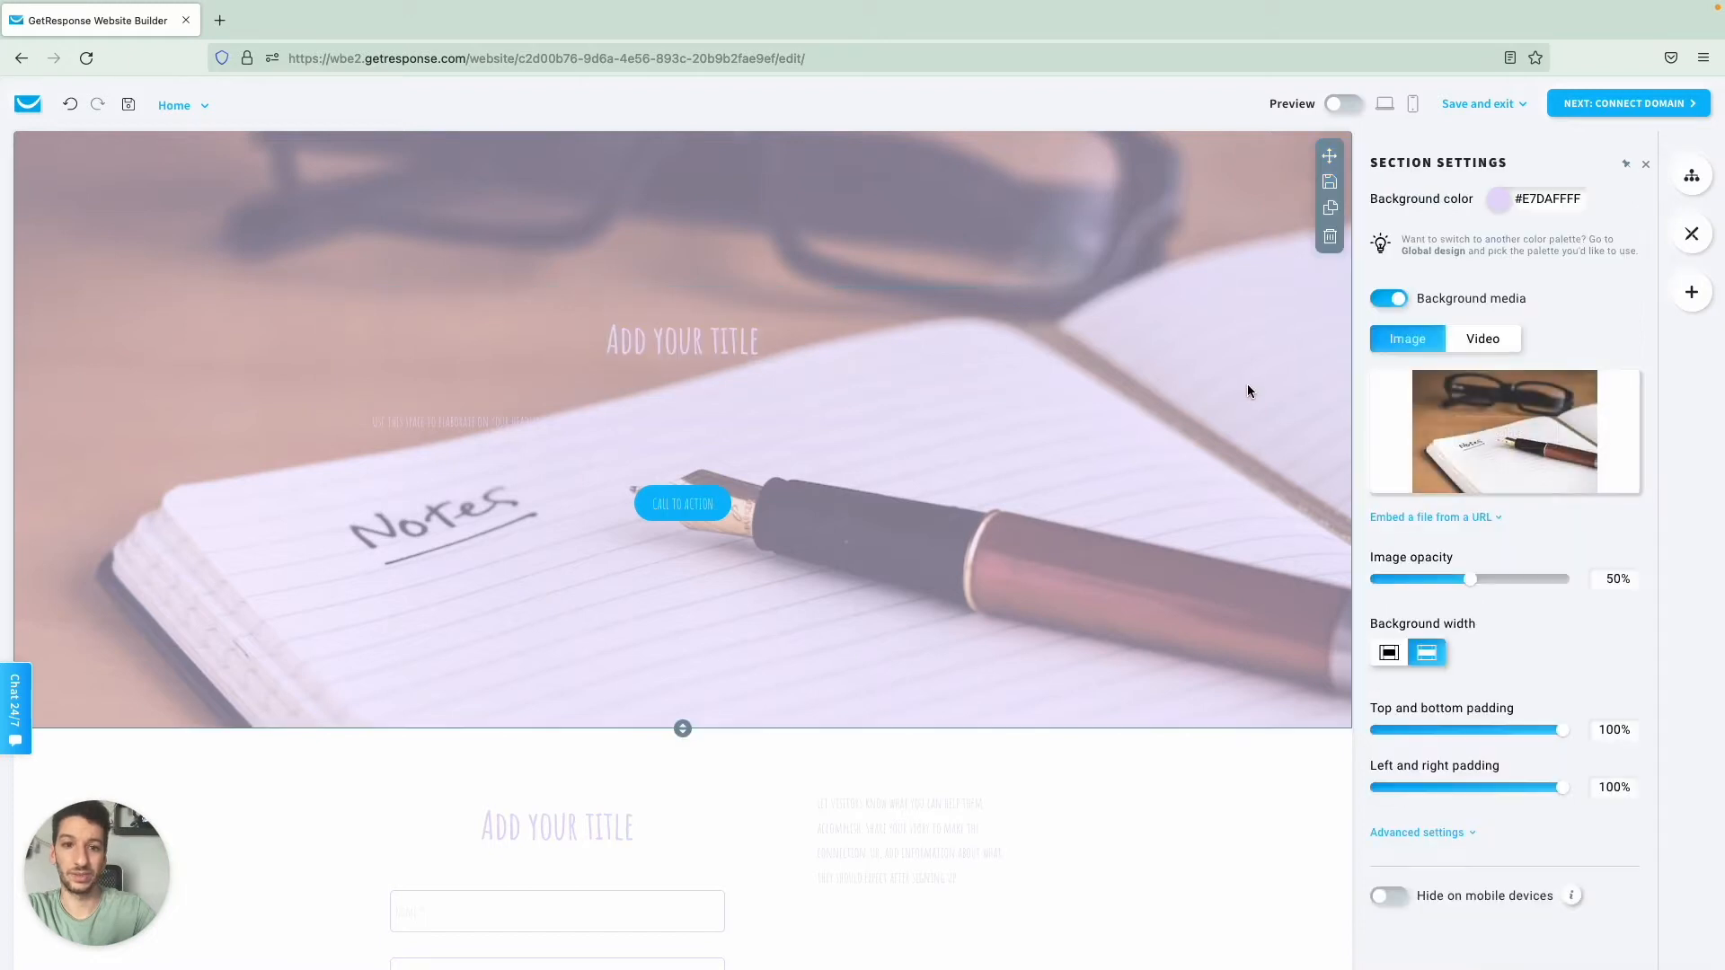
scroll(1248, 395, "up", 2)
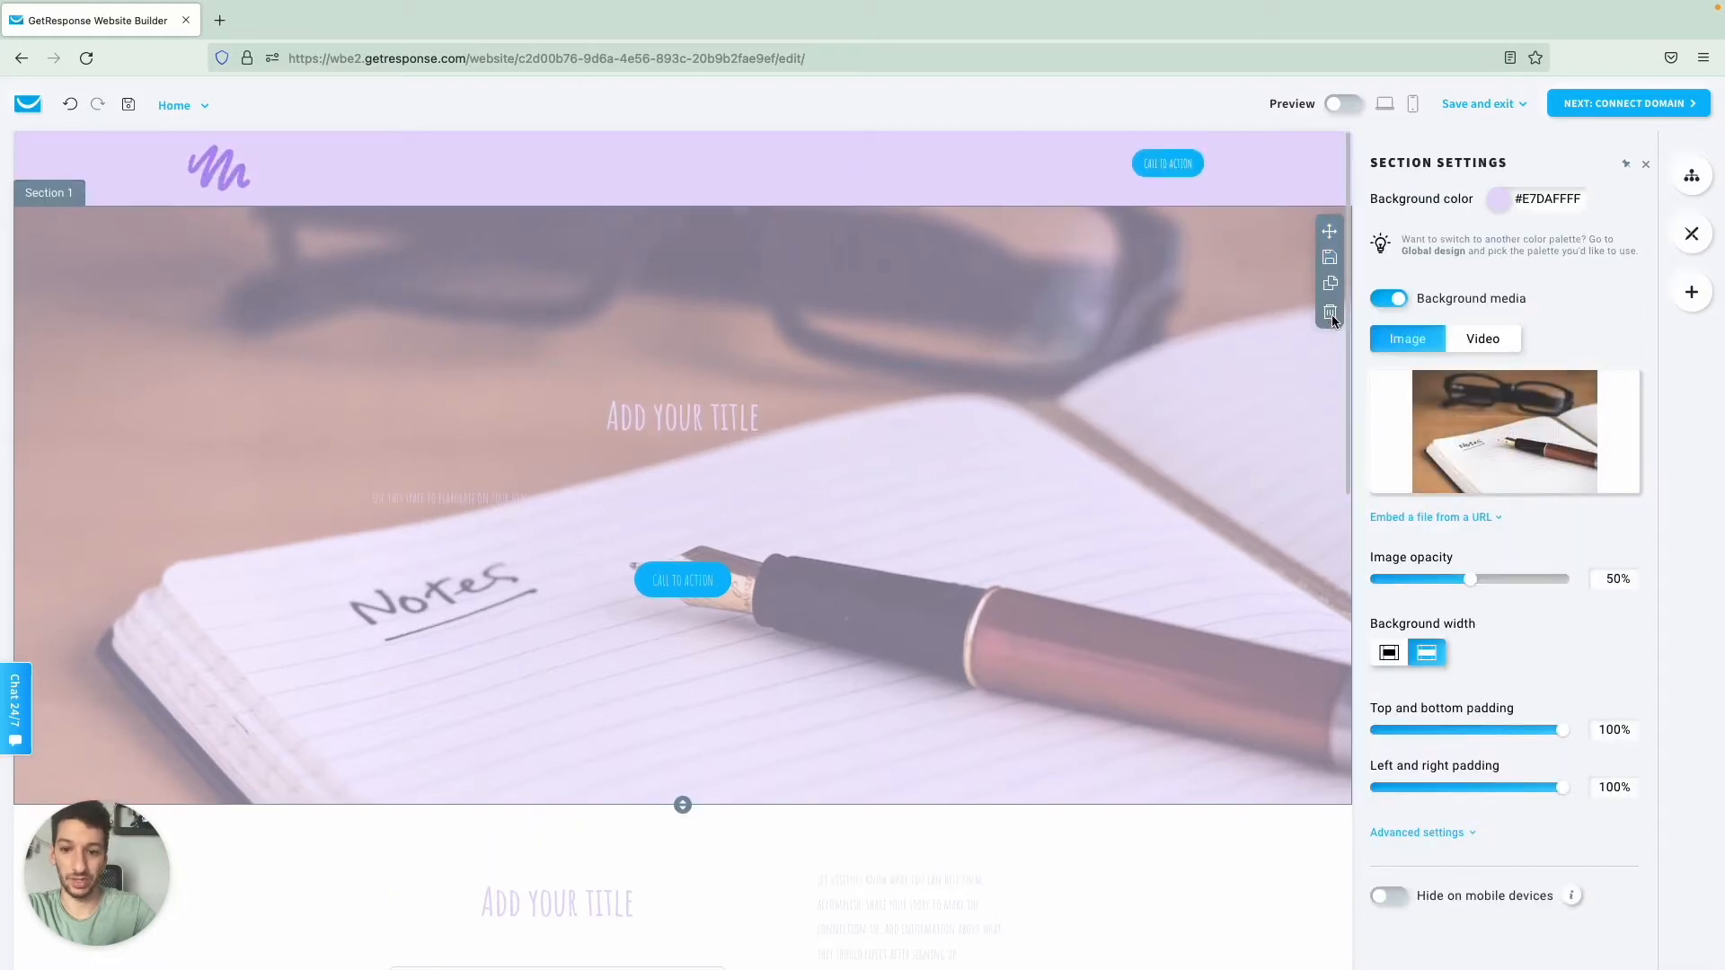
left_click(1330, 313)
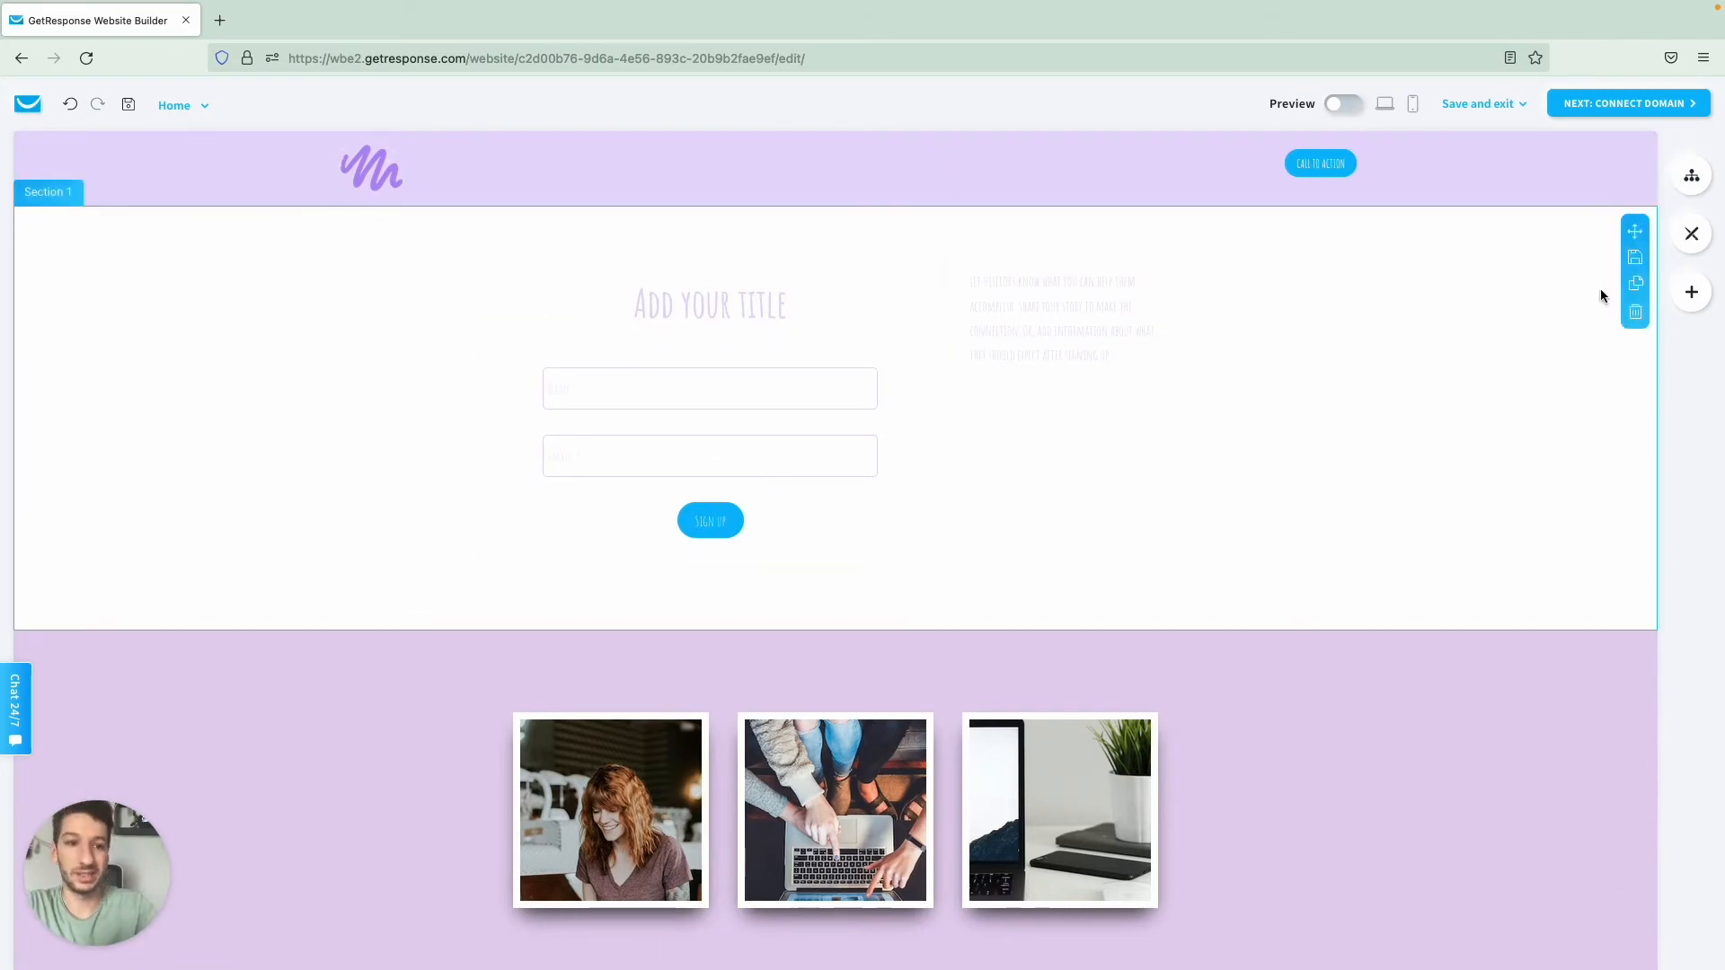
Step: Set the text color in the global color palette to black (#000000FF)
left_click(1697, 235)
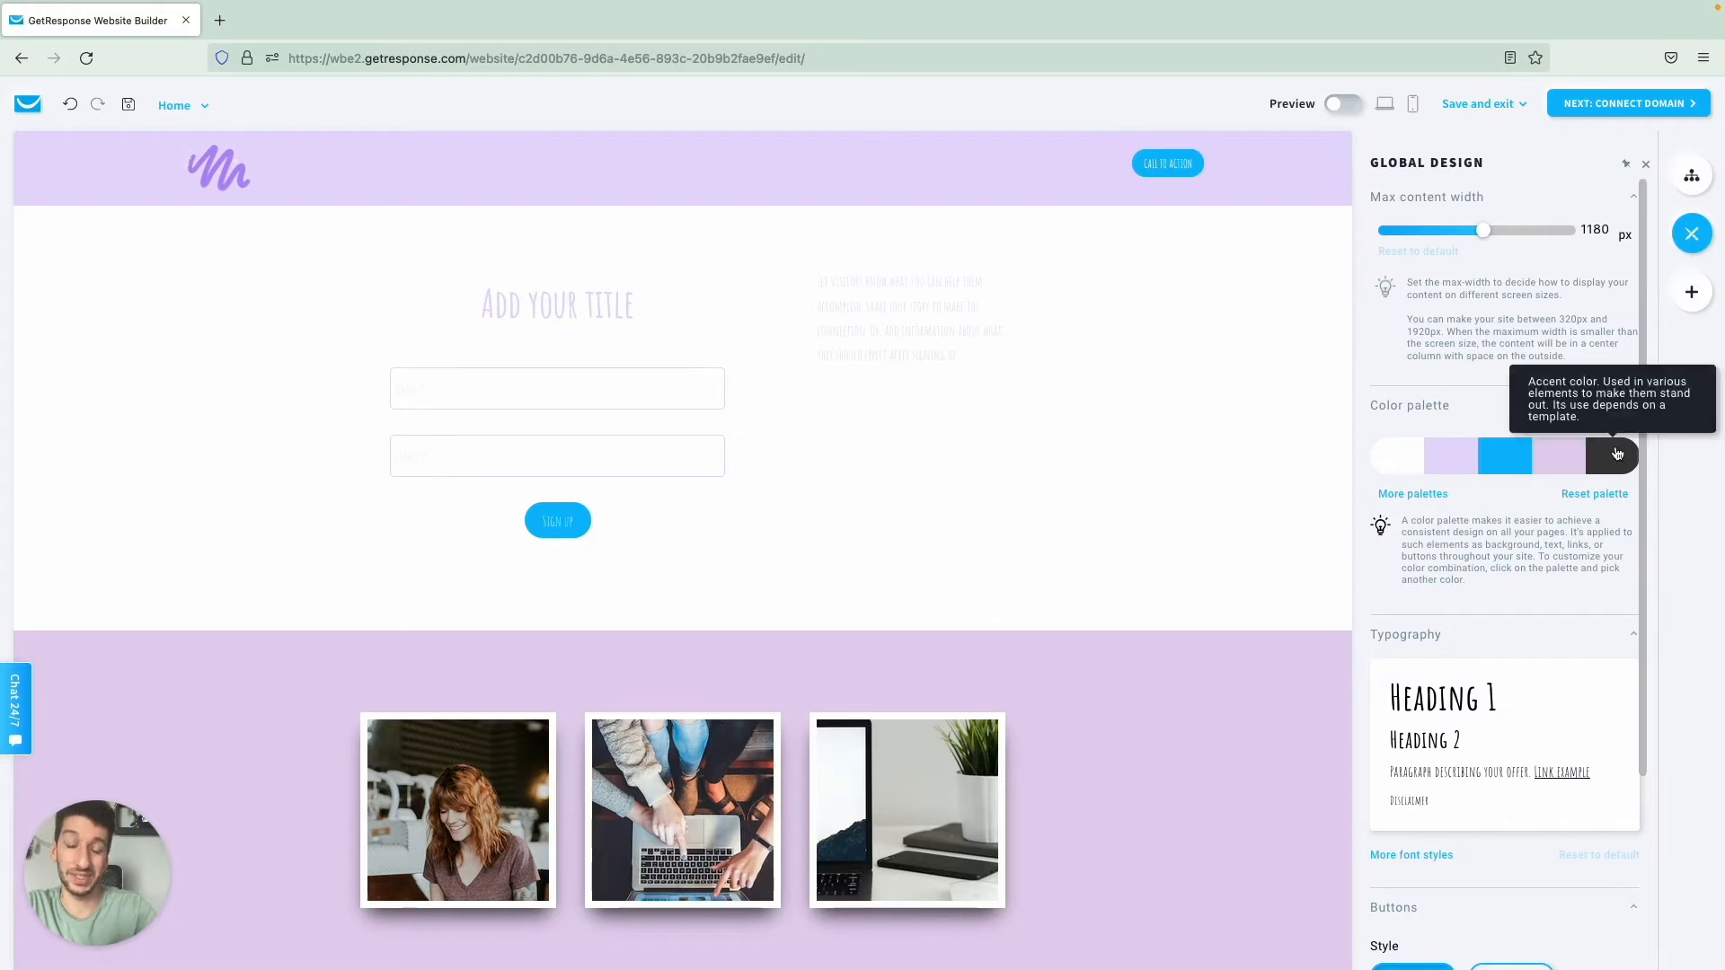
left_click(1457, 471)
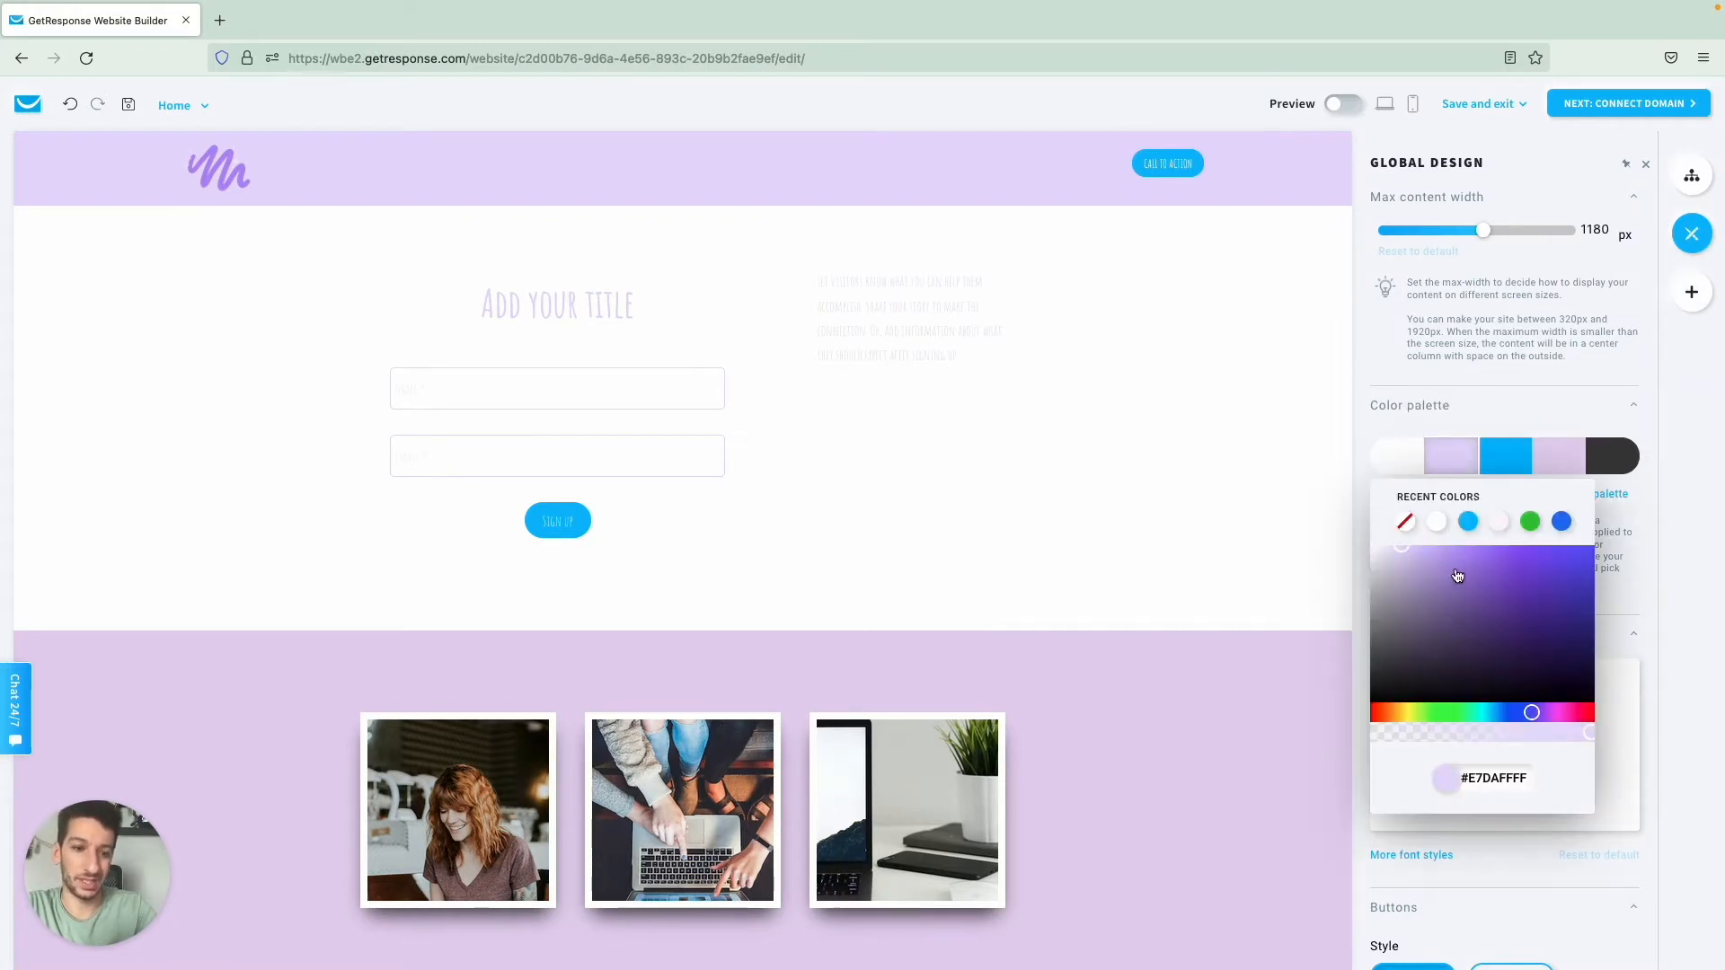
left_click_drag(1401, 686, 1372, 702)
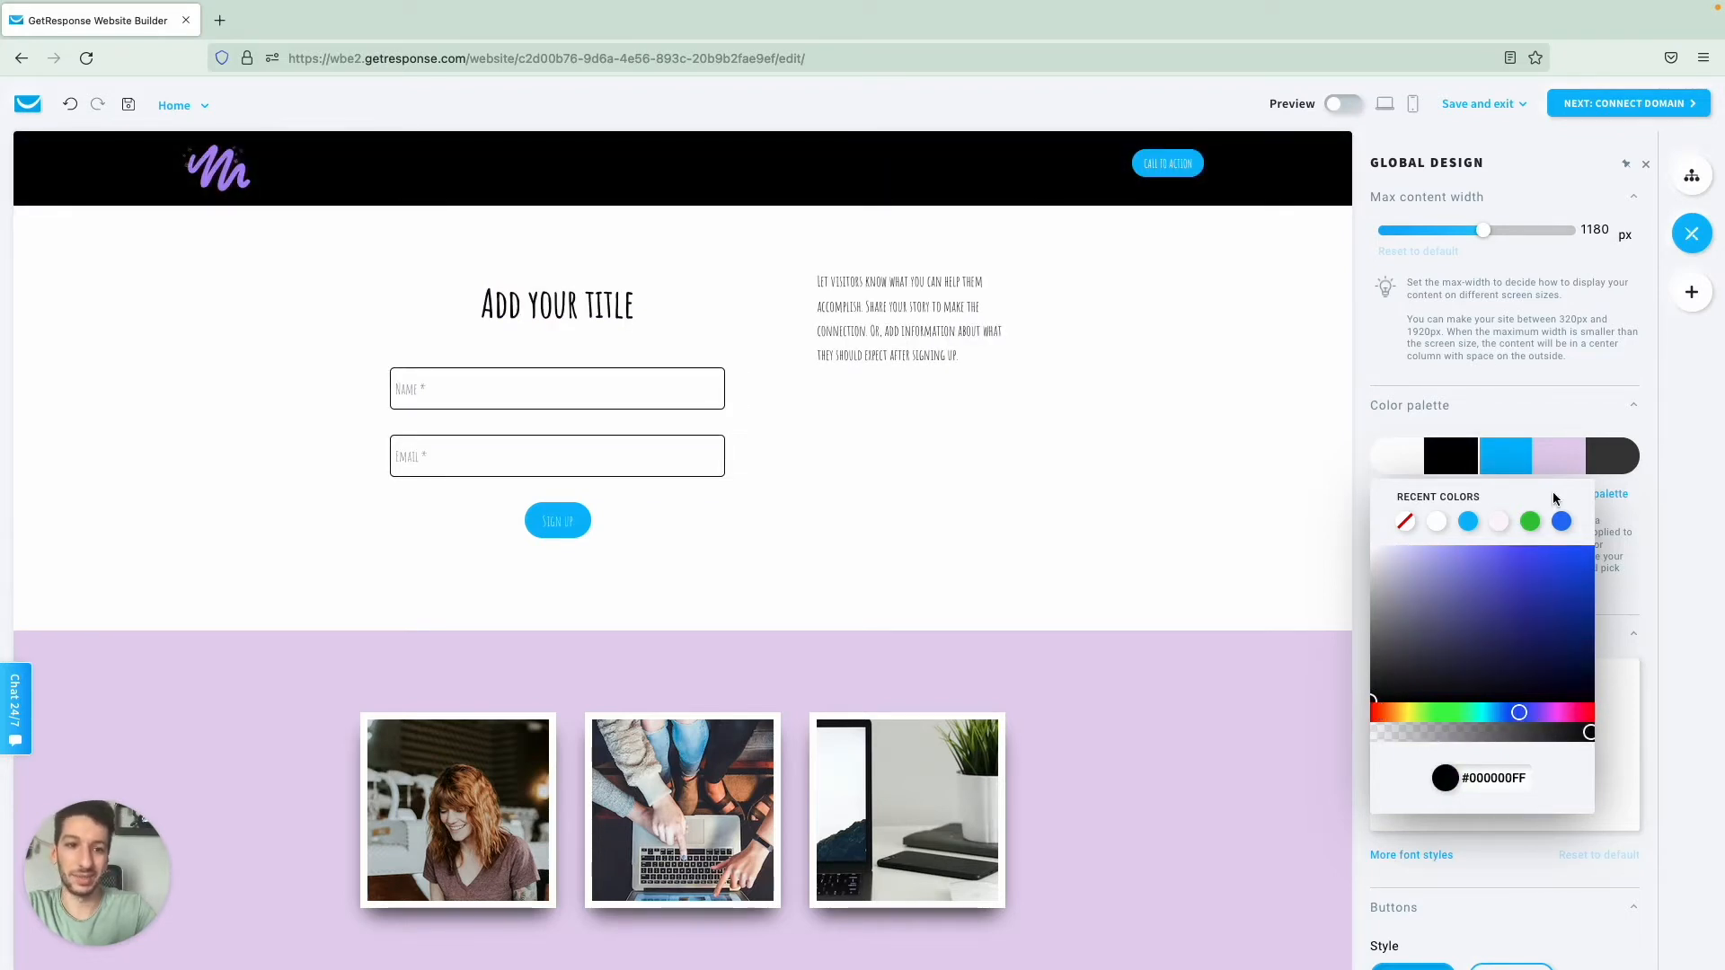
left_click(1173, 608)
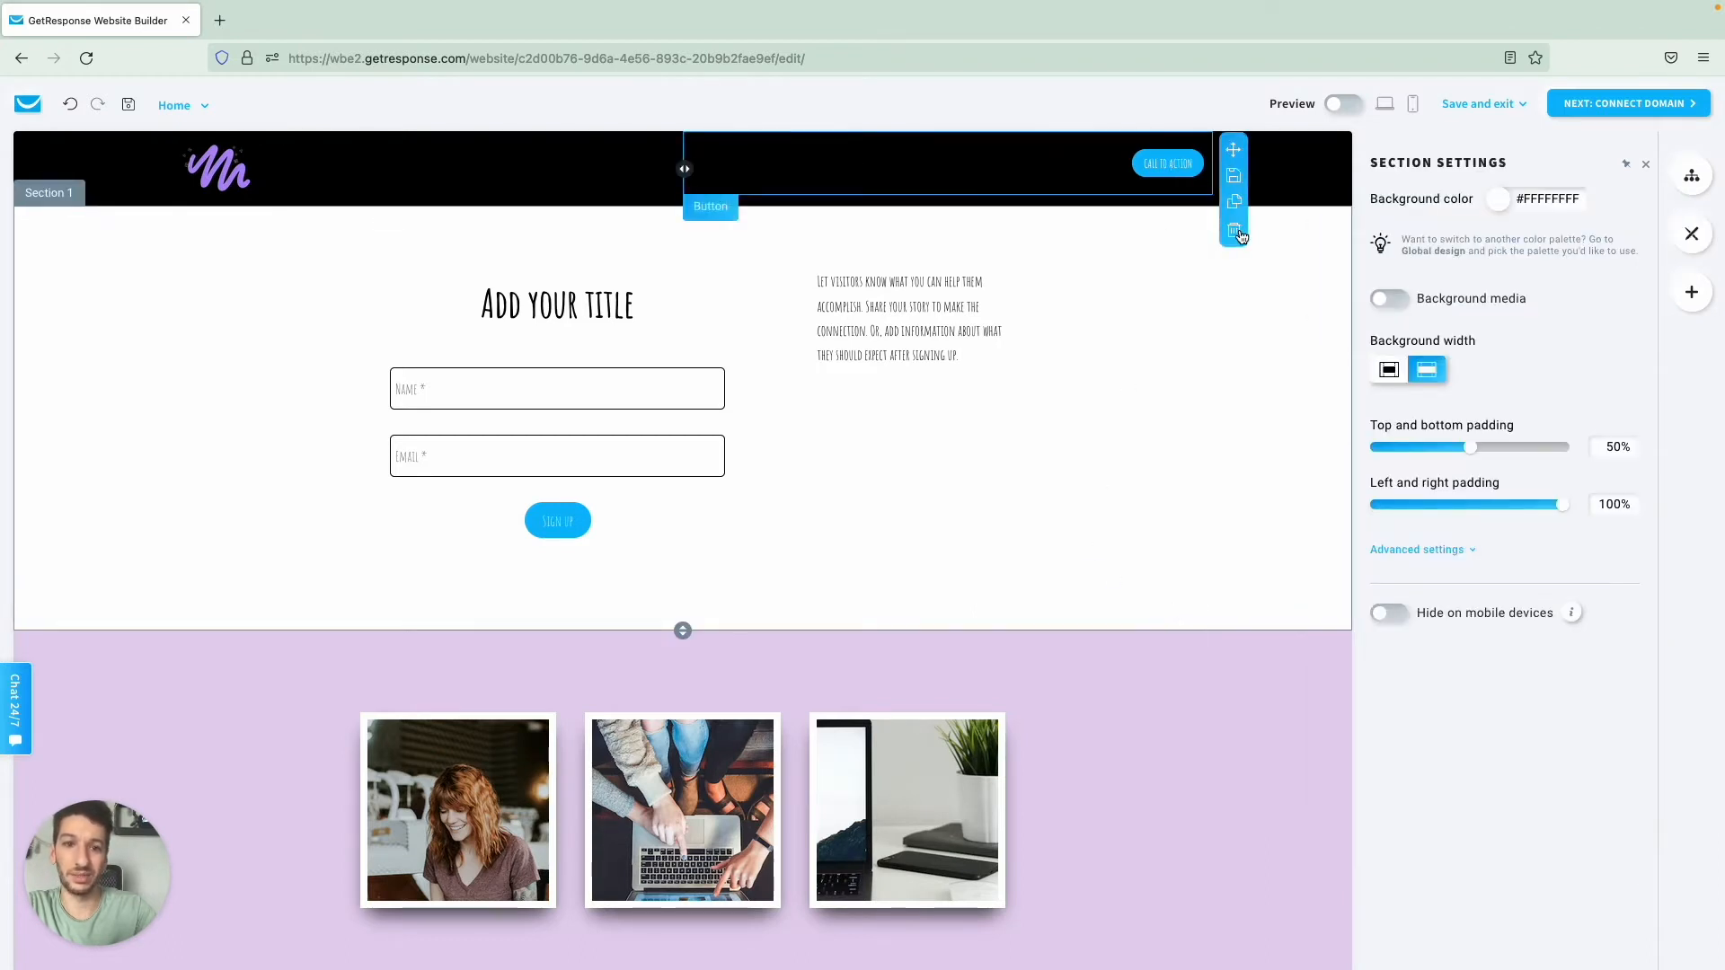
Step: Delete the header's "Call to action" button and move the description text between the "Add your title" heading and the sign-up fields
left_click(1237, 232)
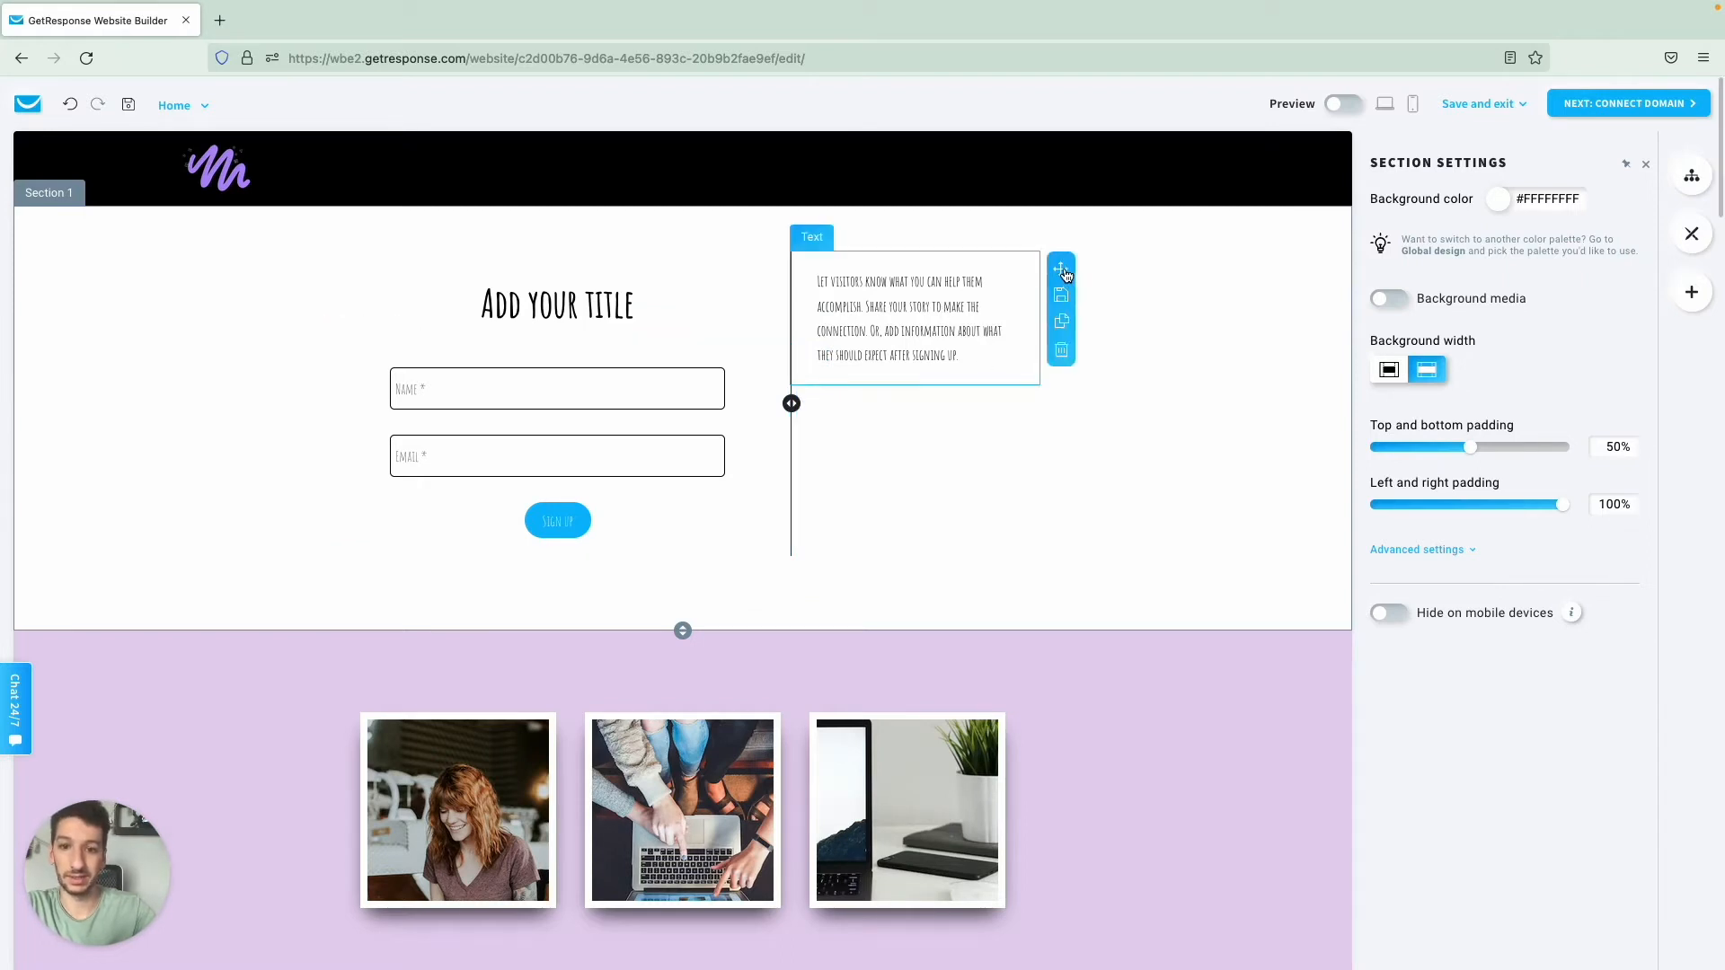
left_click_drag(1065, 274, 676, 332)
left_click(676, 334)
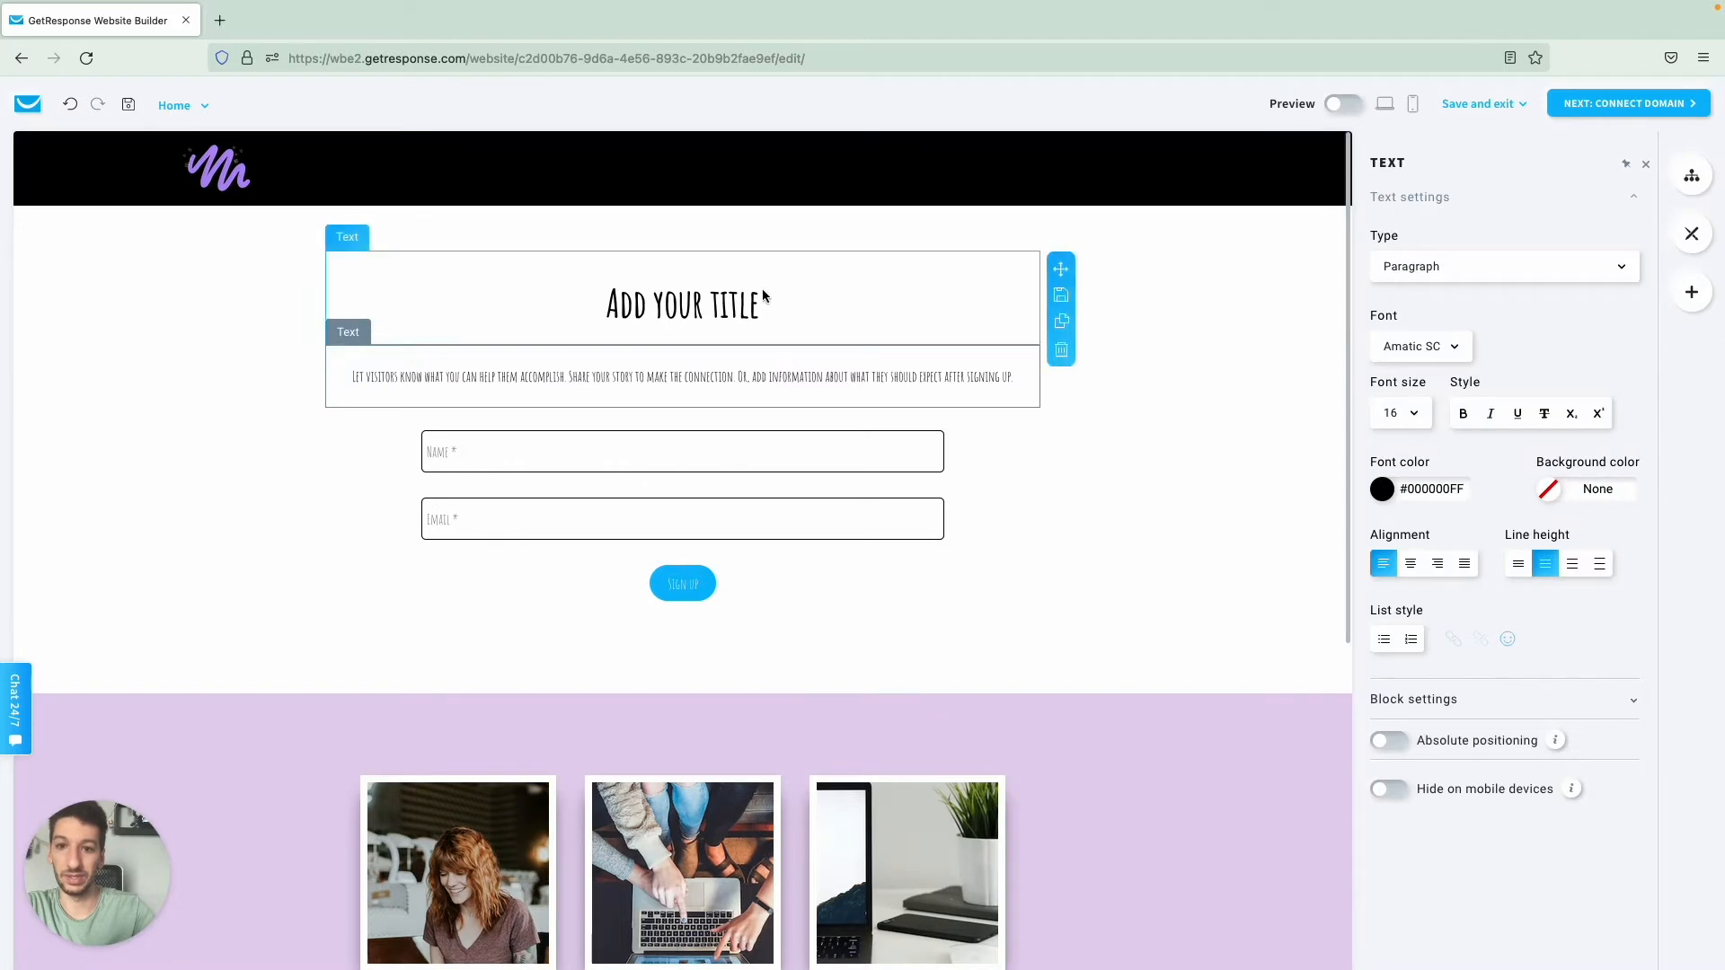
Step: Replace the "Add your title" heading with "MARKETING MASTERCLASS", placing each word on its own line
triple_click(724, 303)
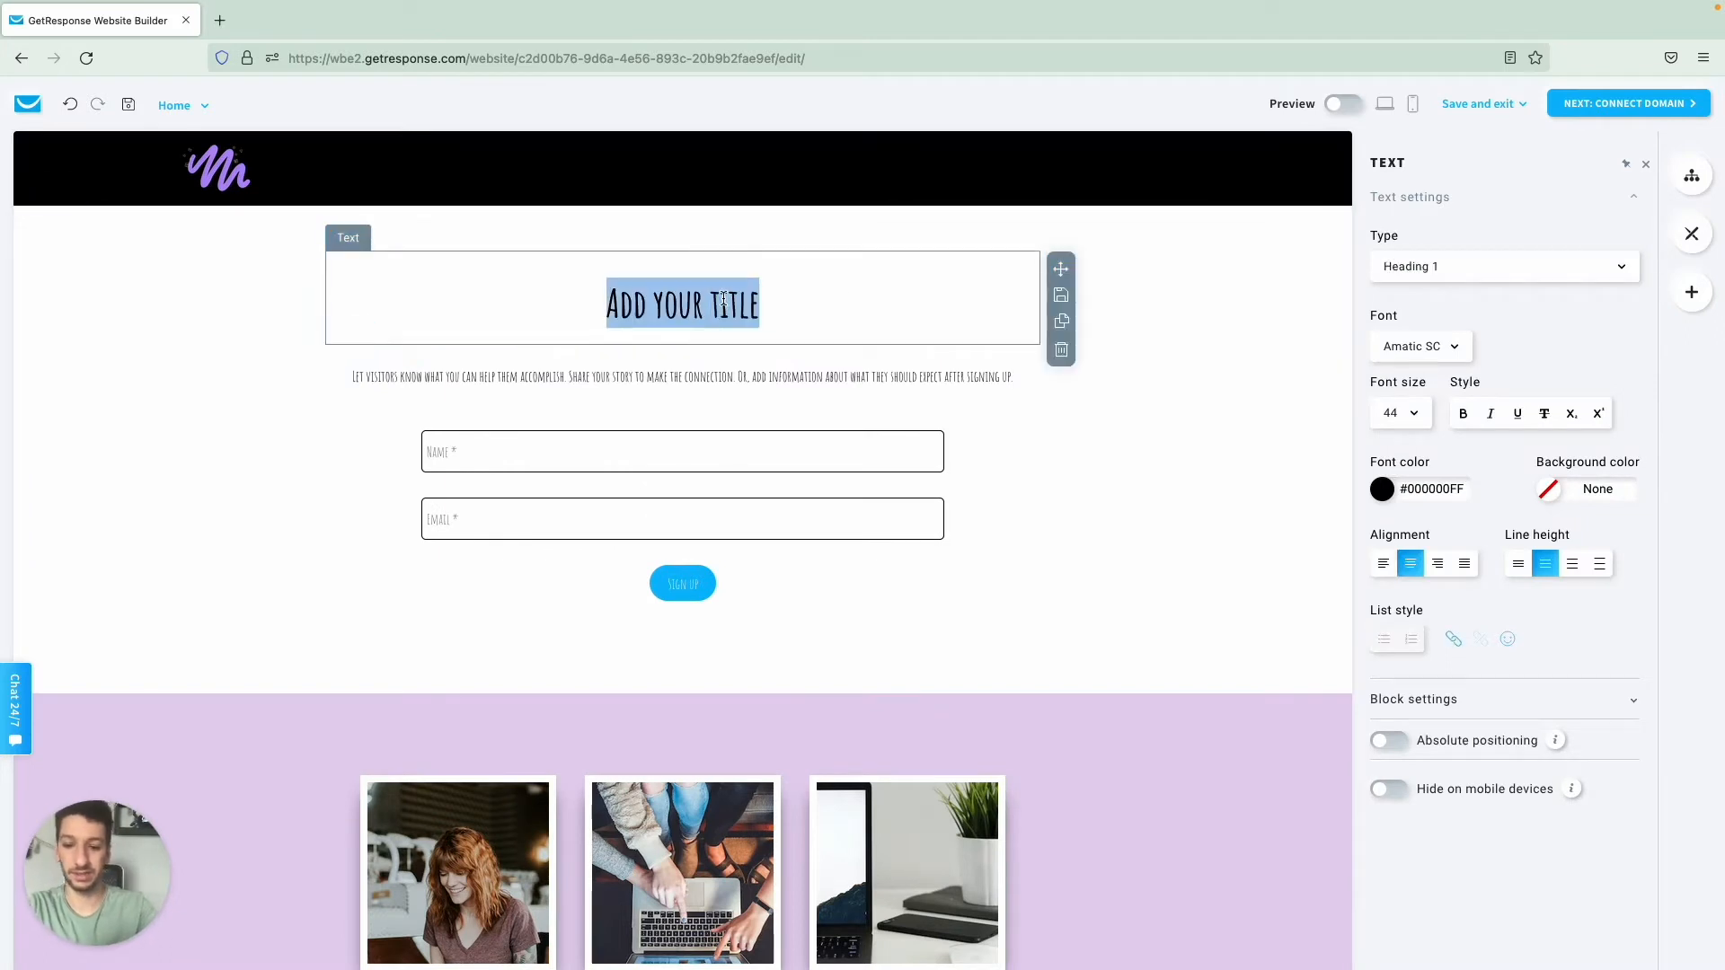
type("MARKETING ")
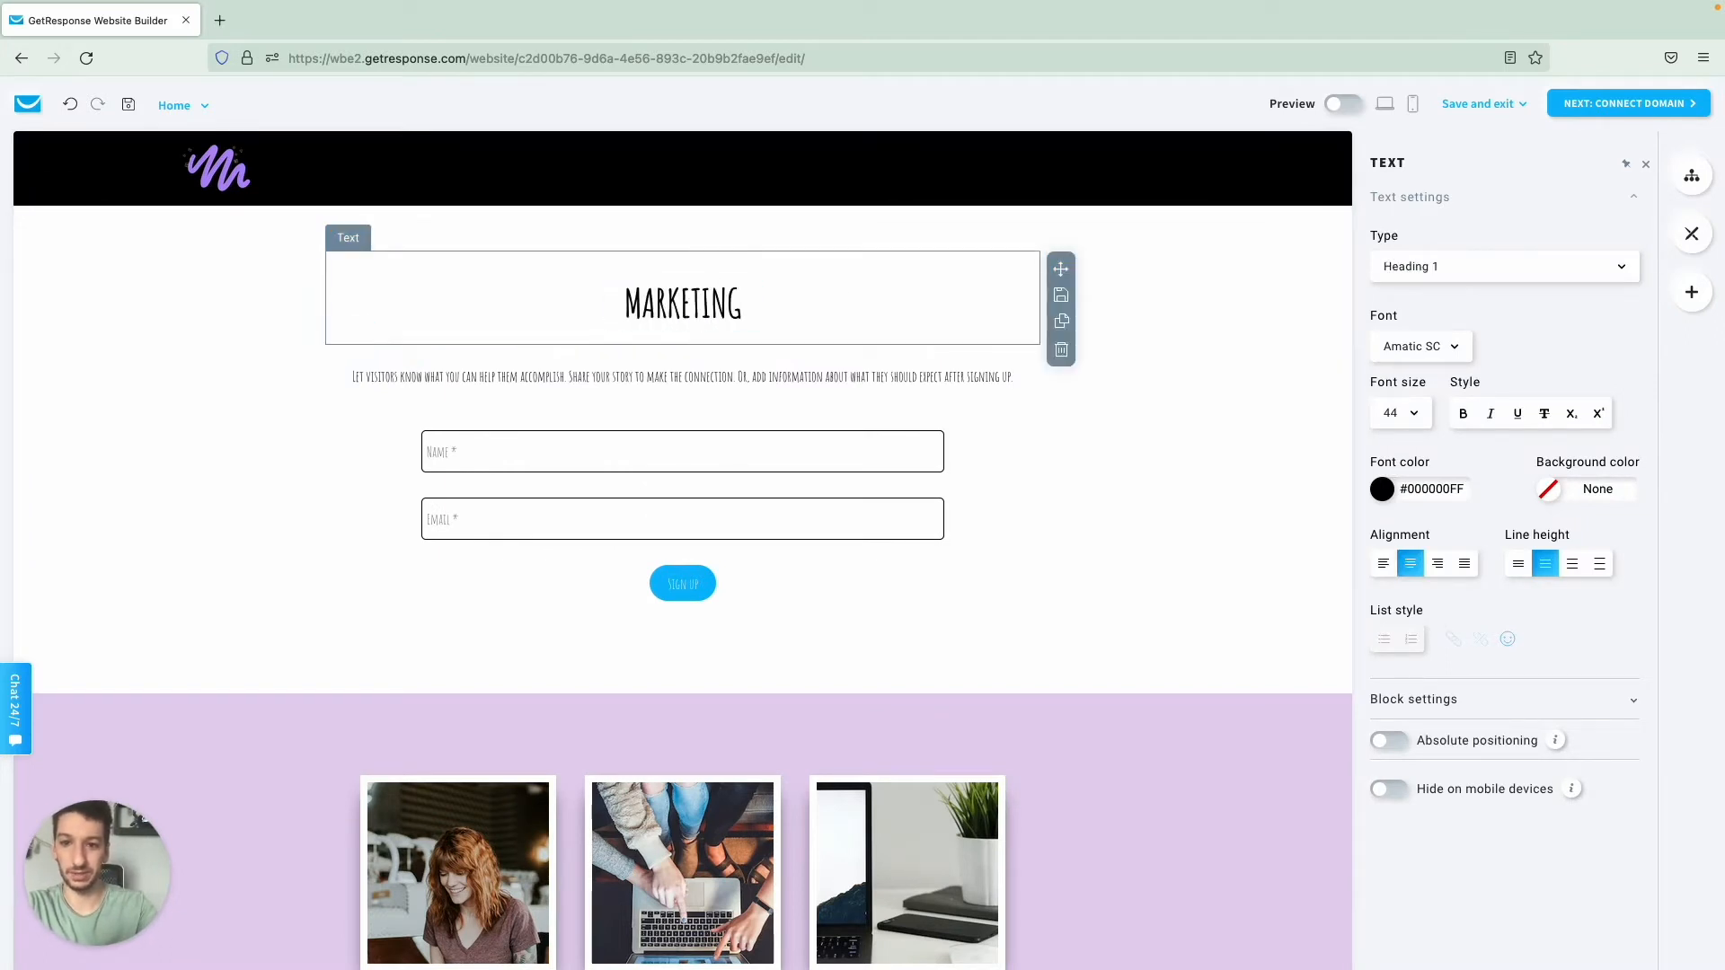
type("MASTERCLASS")
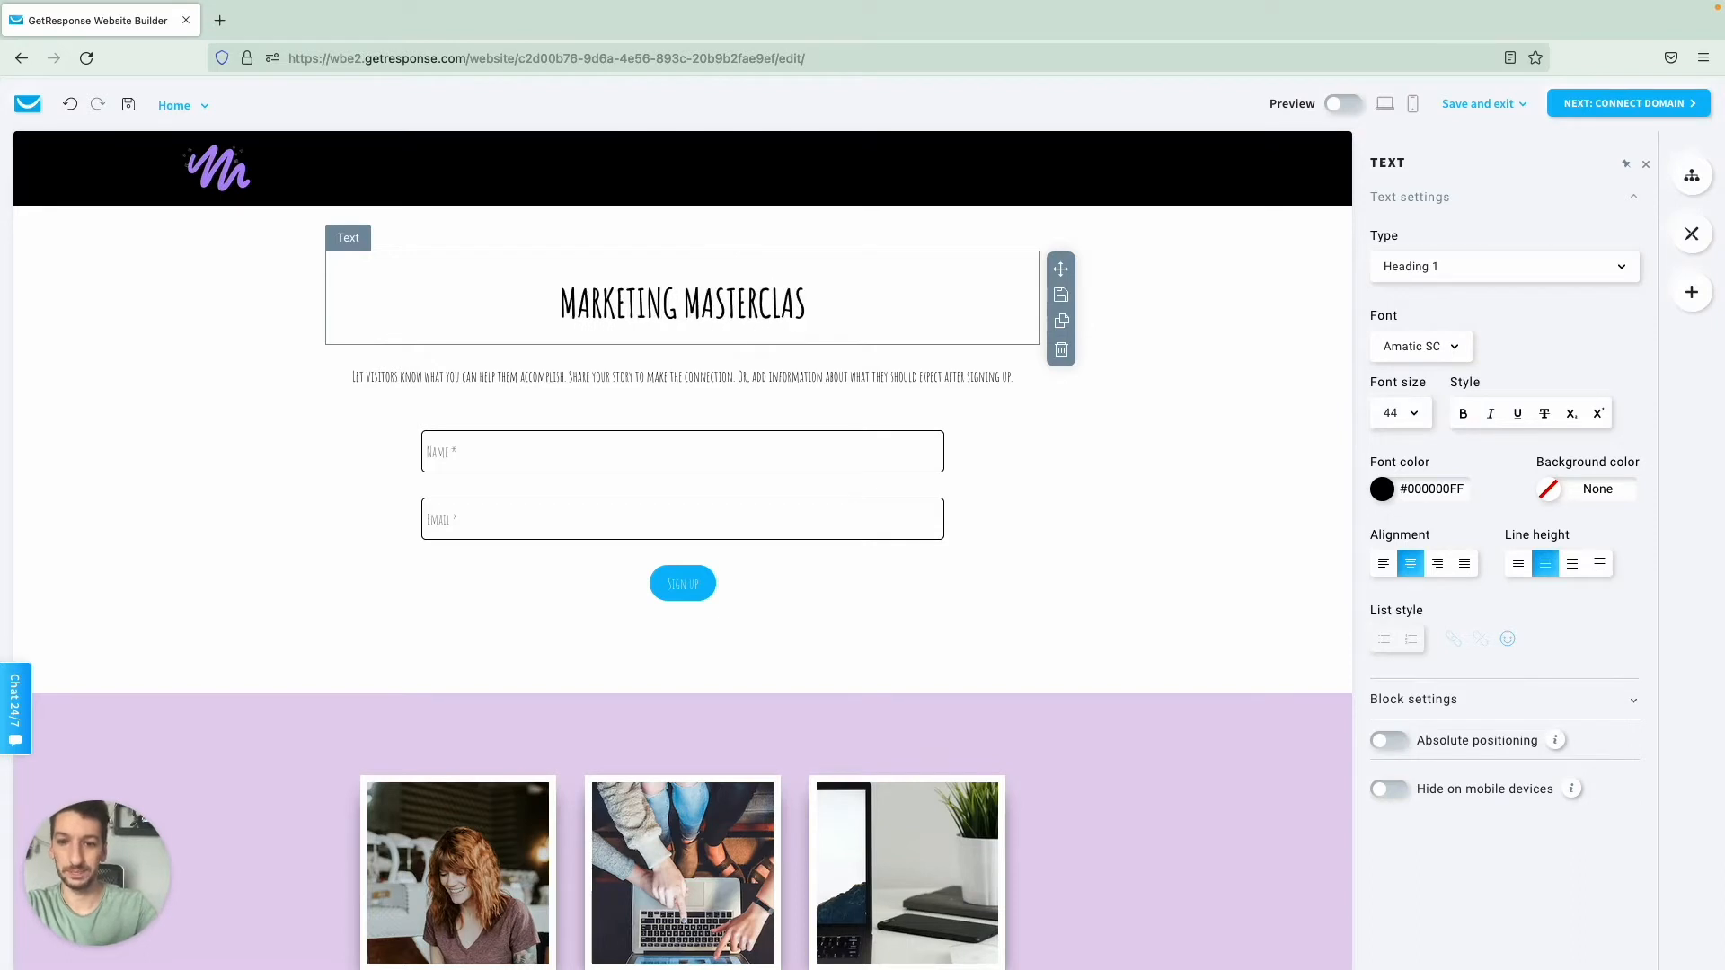
left_click(679, 303)
key("Return")
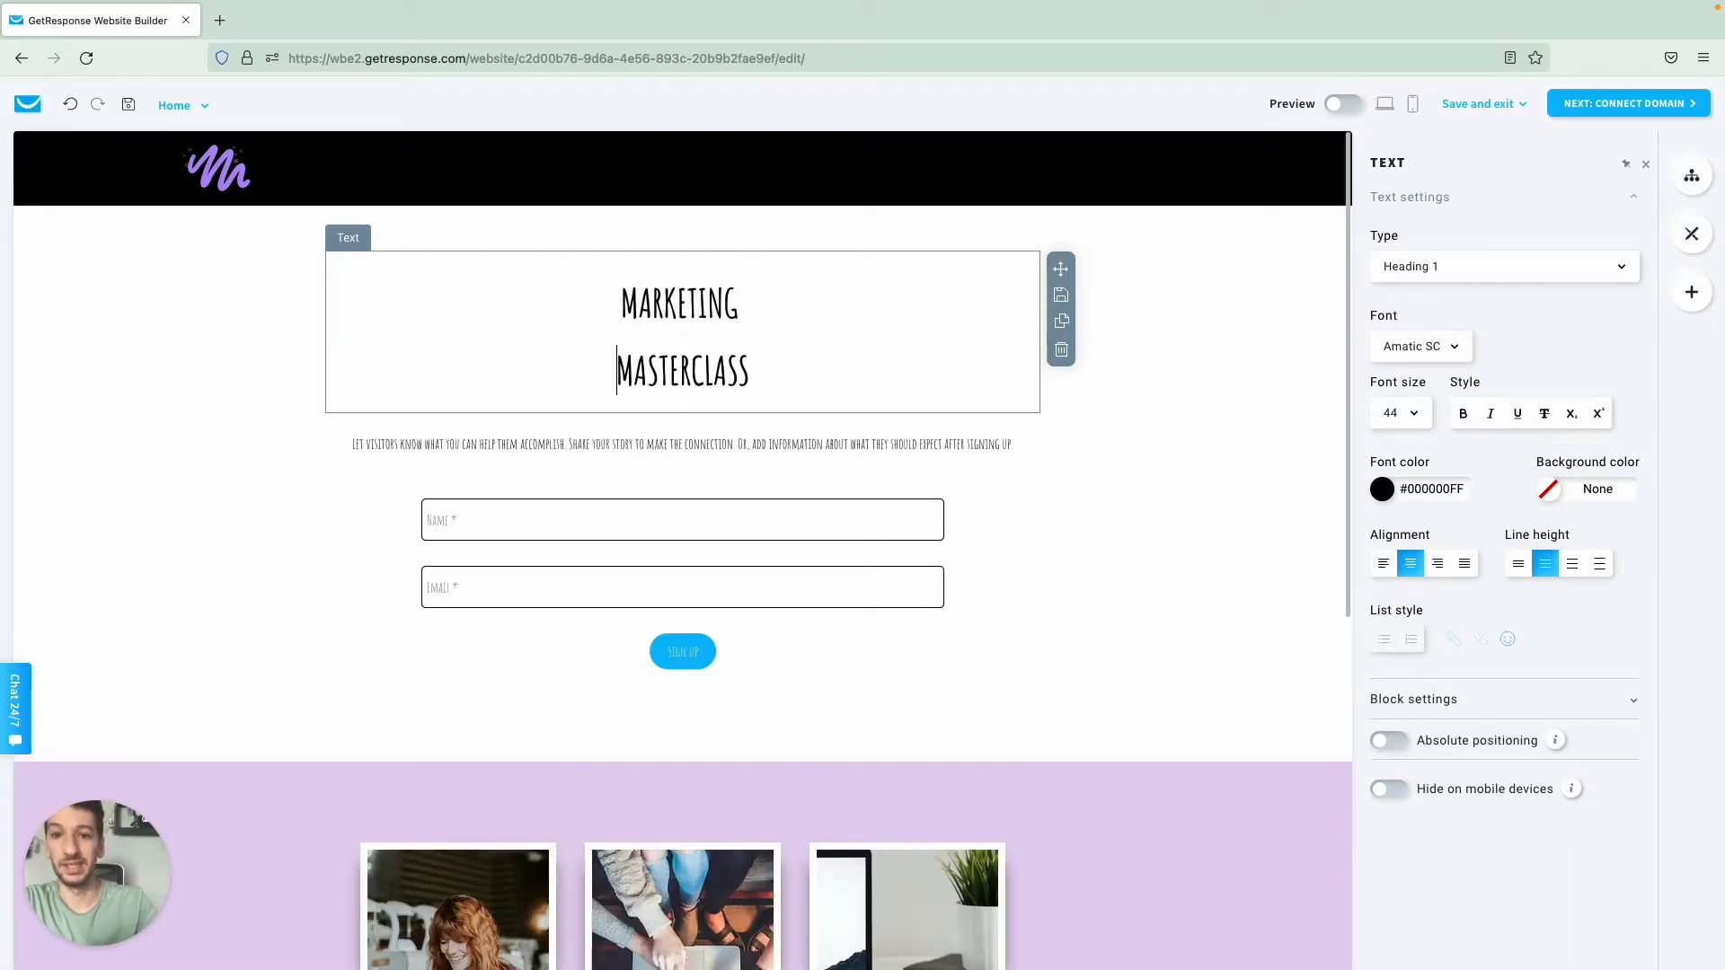
Step: Apply the sans-serif Tahoma font style to the whole site through the global typography settings
left_click_drag(742, 353, 608, 299)
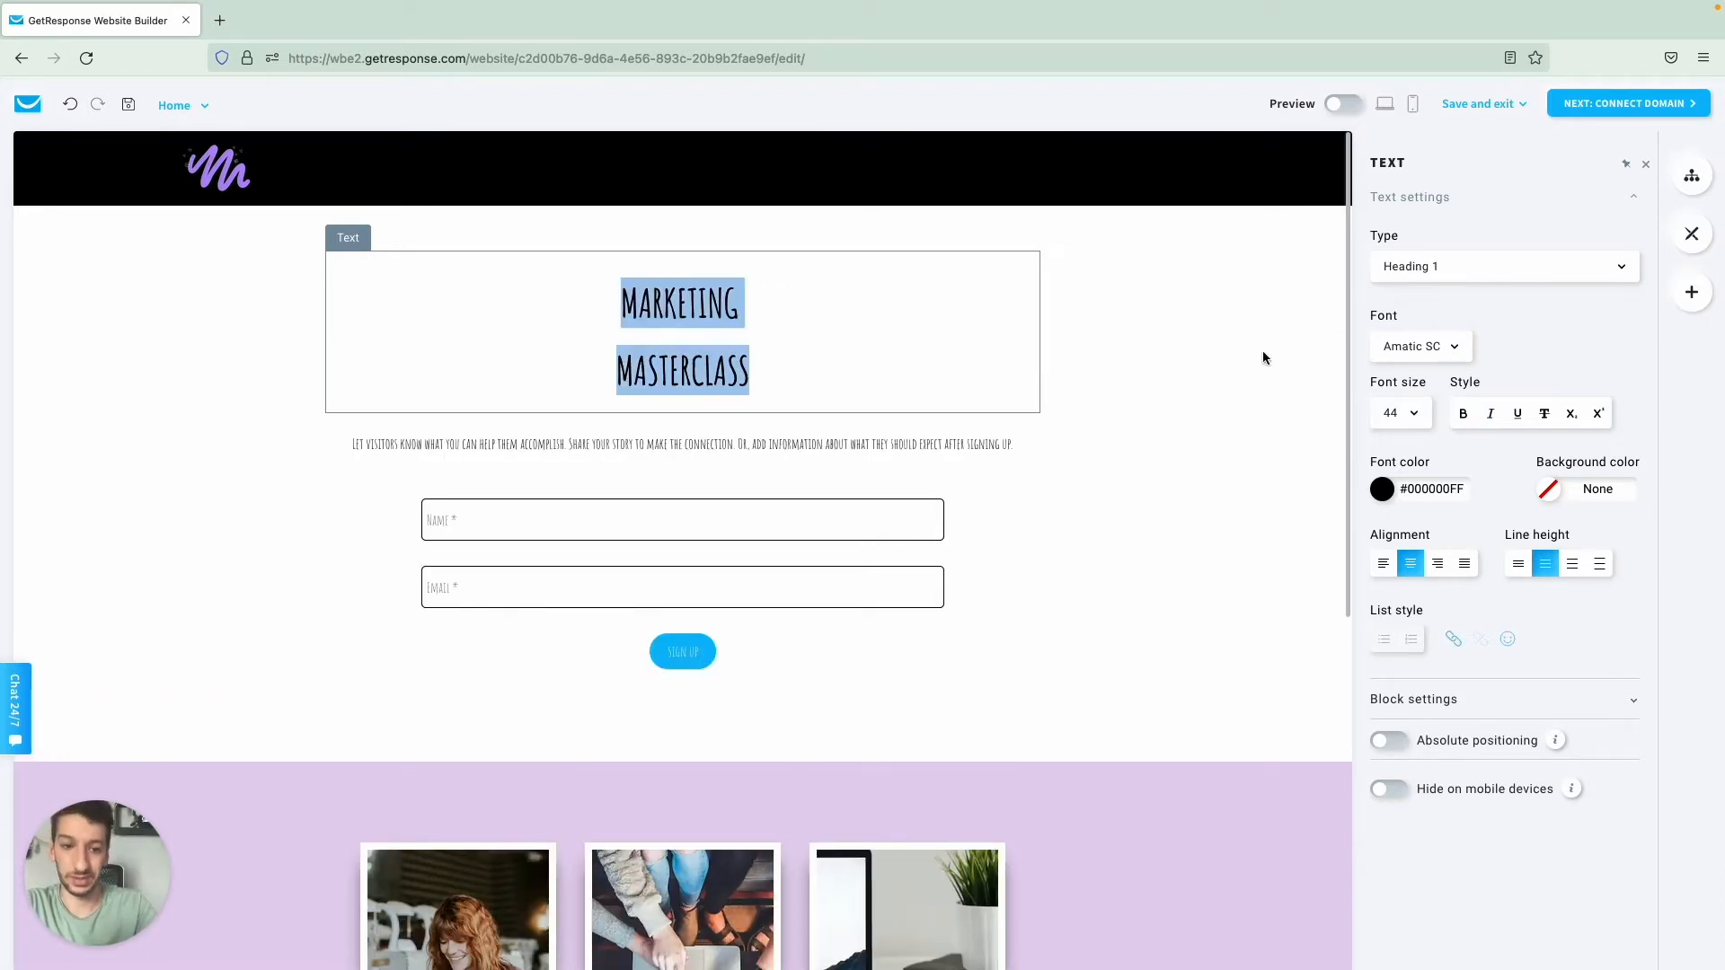
left_click(1694, 235)
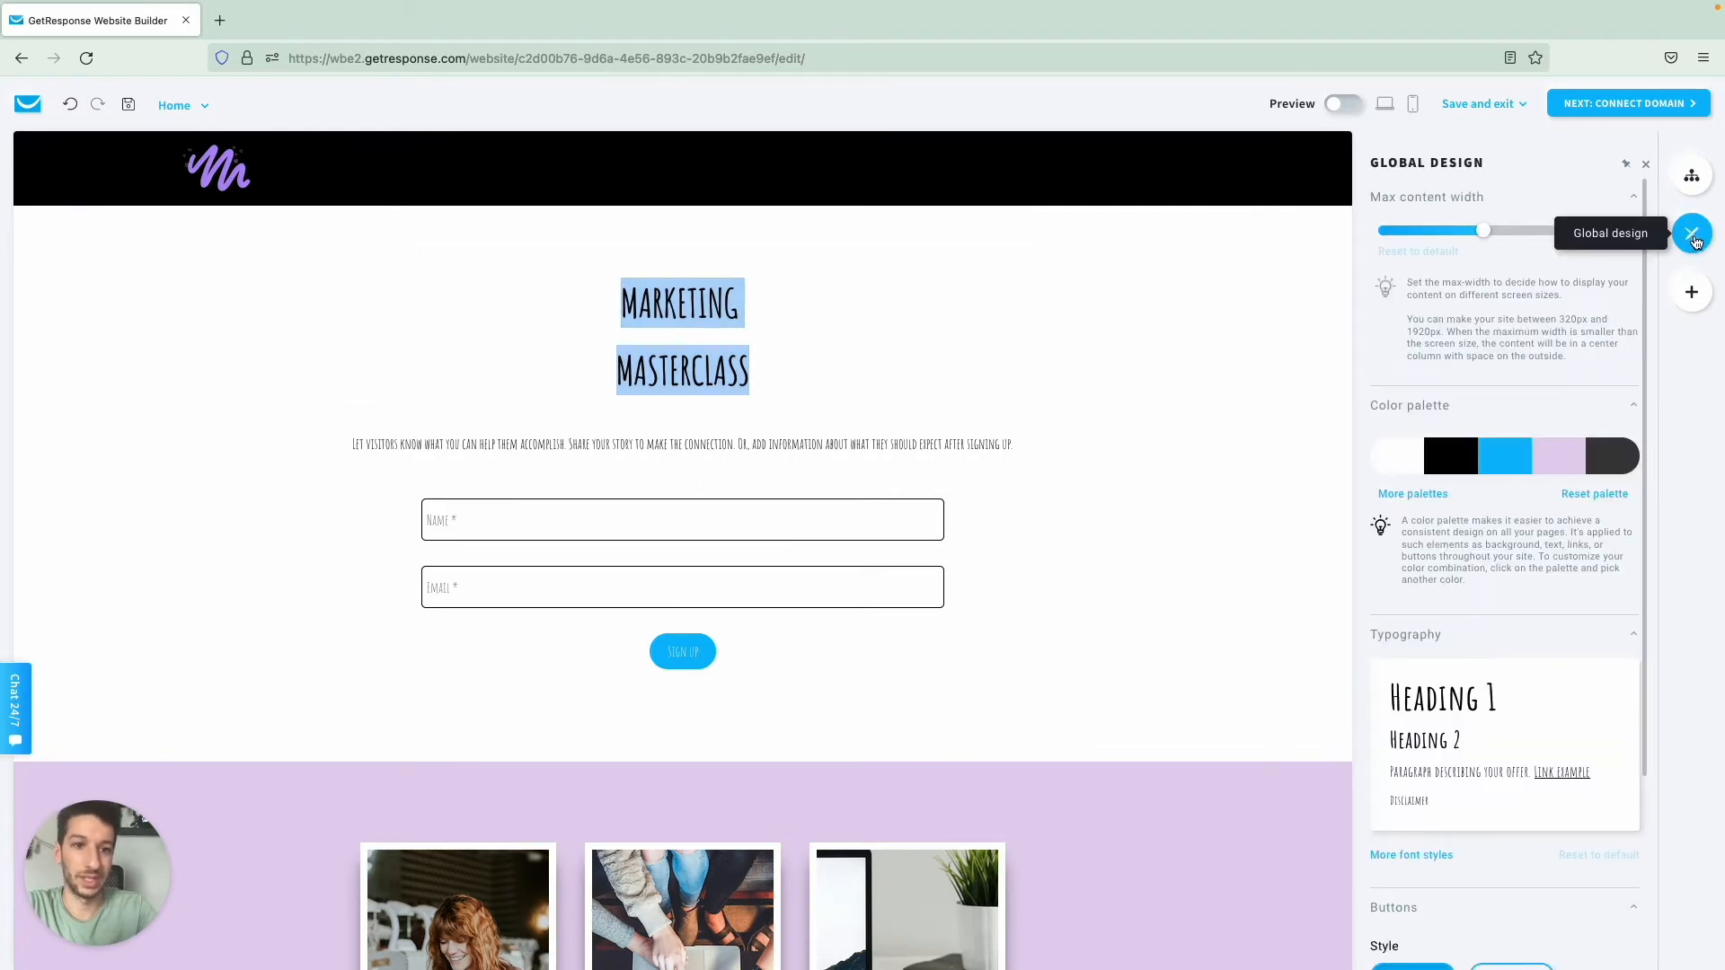
scroll(1578, 404, "down", 5)
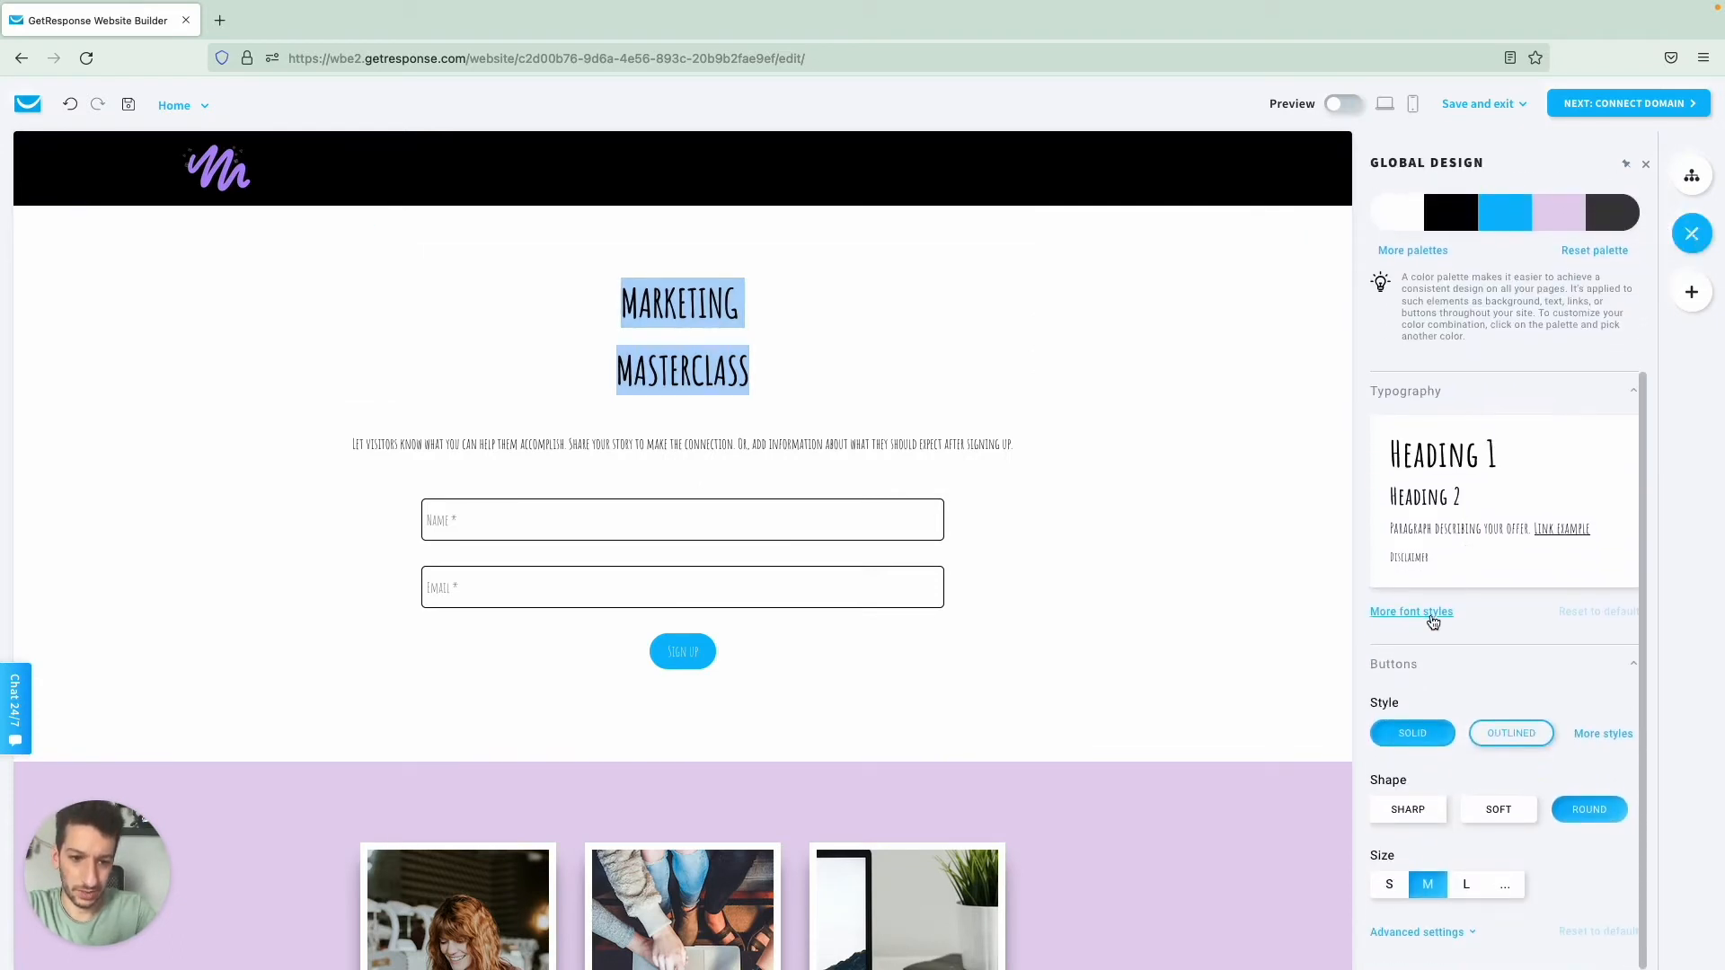
left_click(1429, 616)
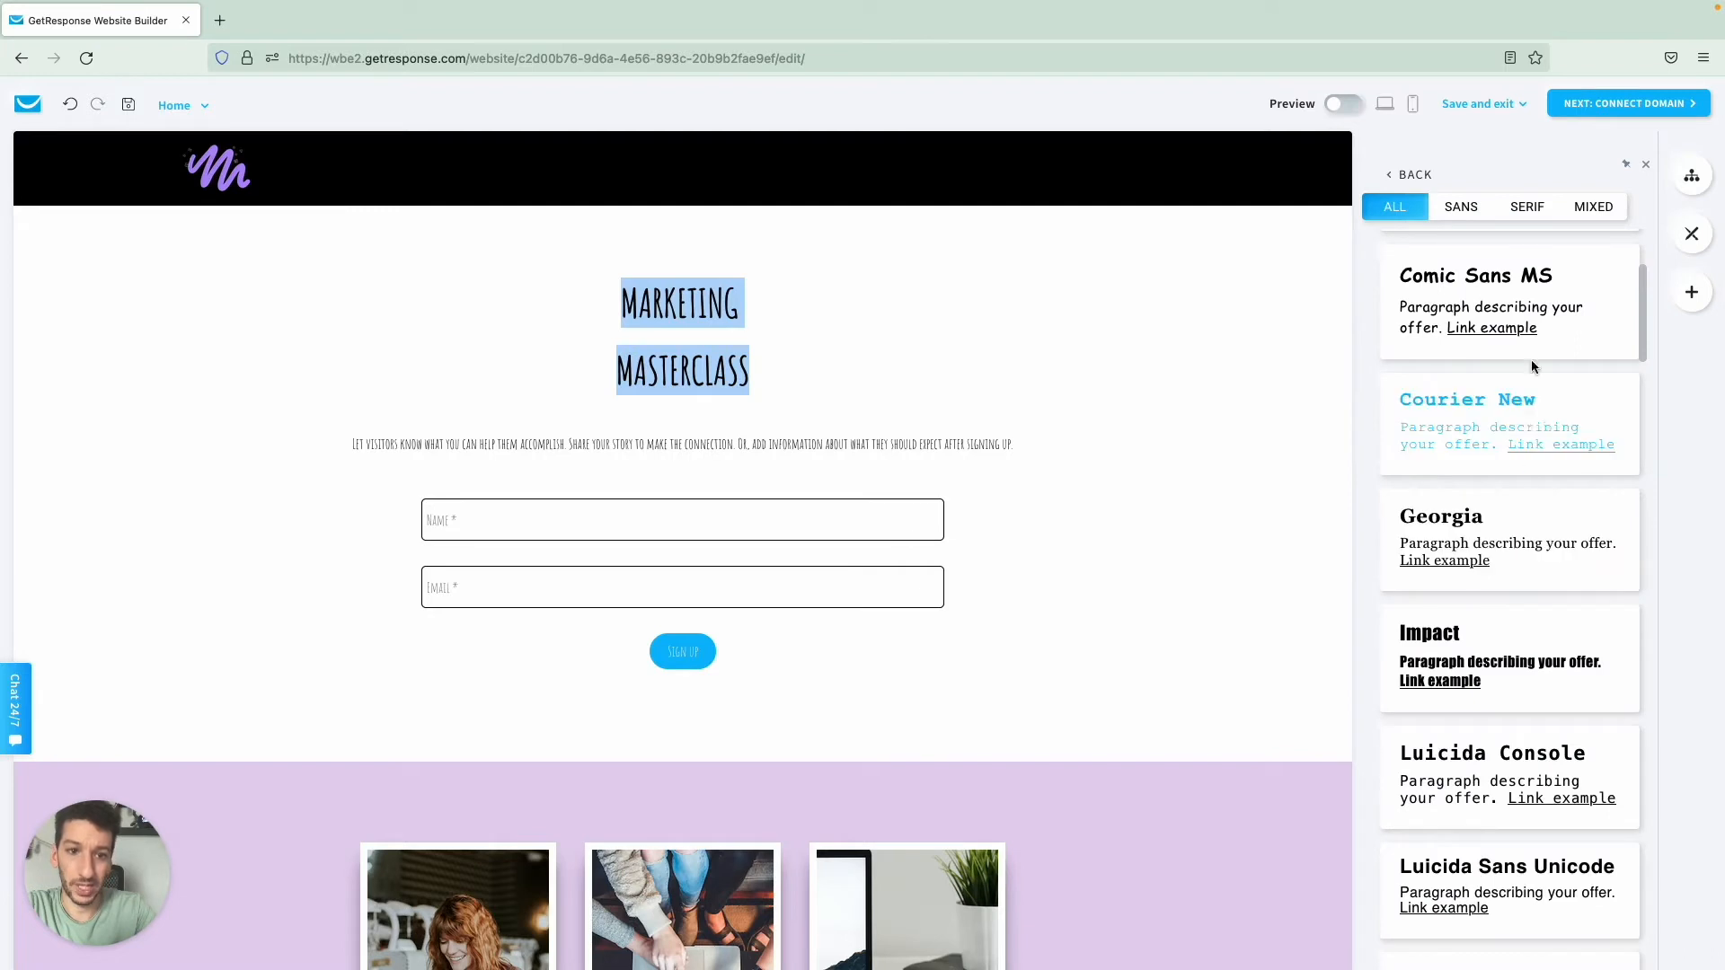
left_click(1475, 207)
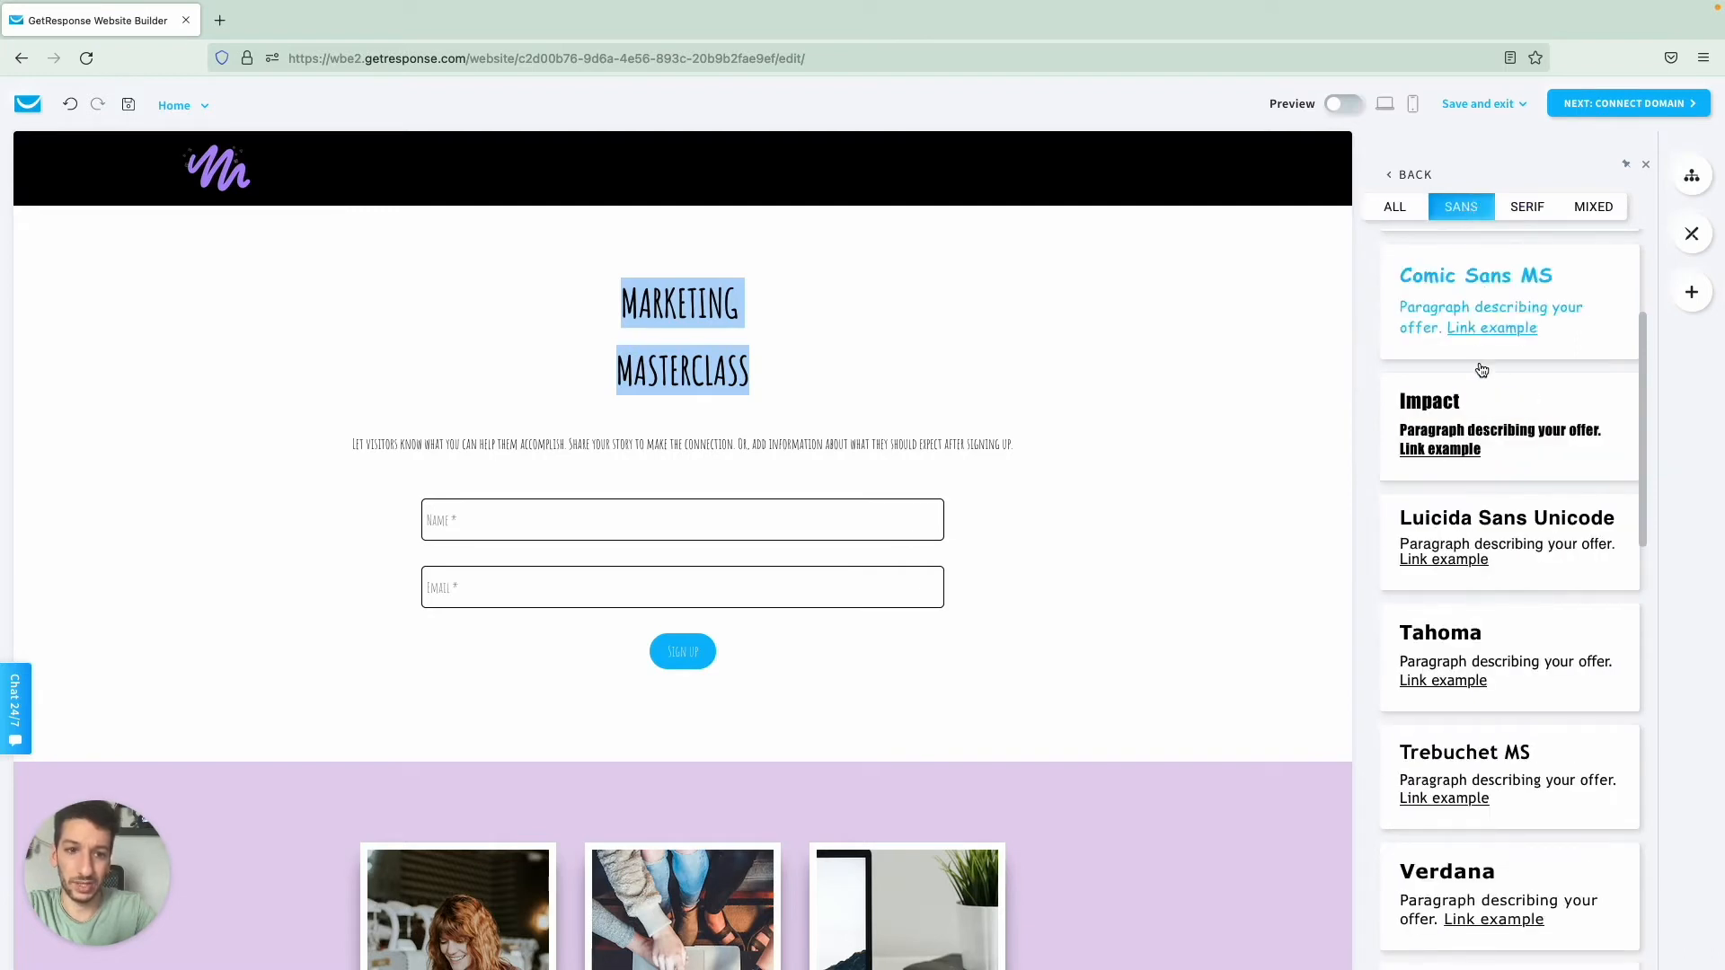
scroll(1496, 449, "down", 2)
left_click(1498, 521)
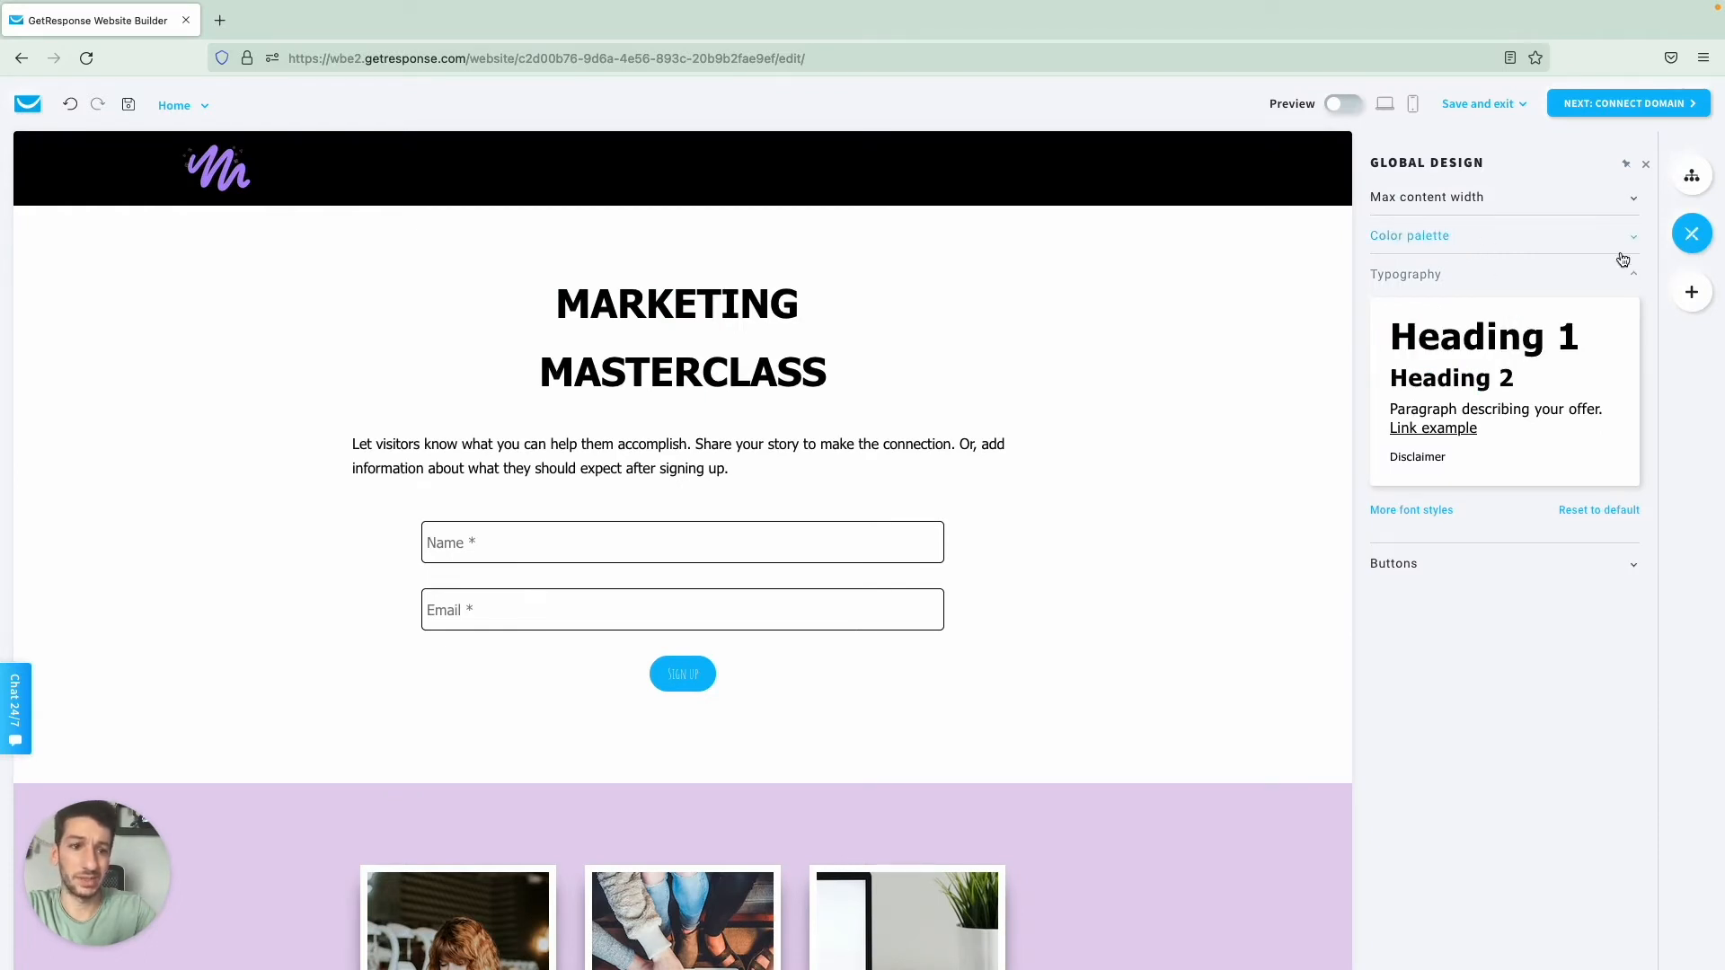
Step: Switch the site's global font style to Georgia
left_click(1436, 521)
scroll(1529, 539, "down", 8)
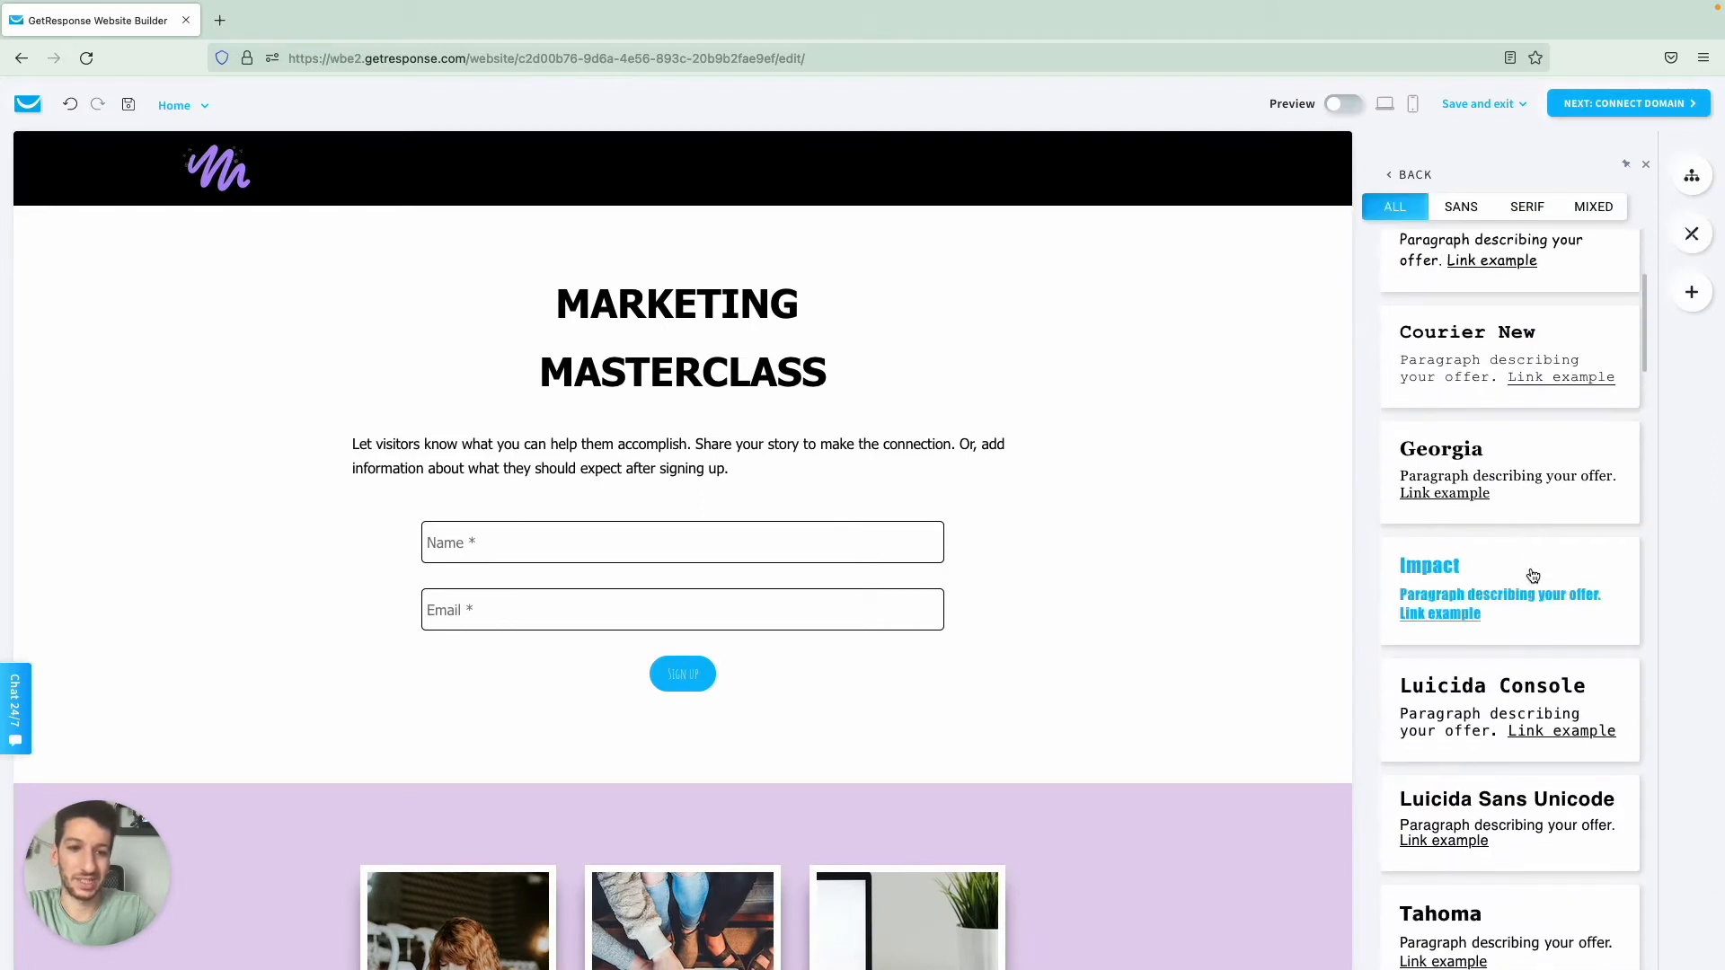
scroll(1533, 576, "up", 4)
left_click(1503, 428)
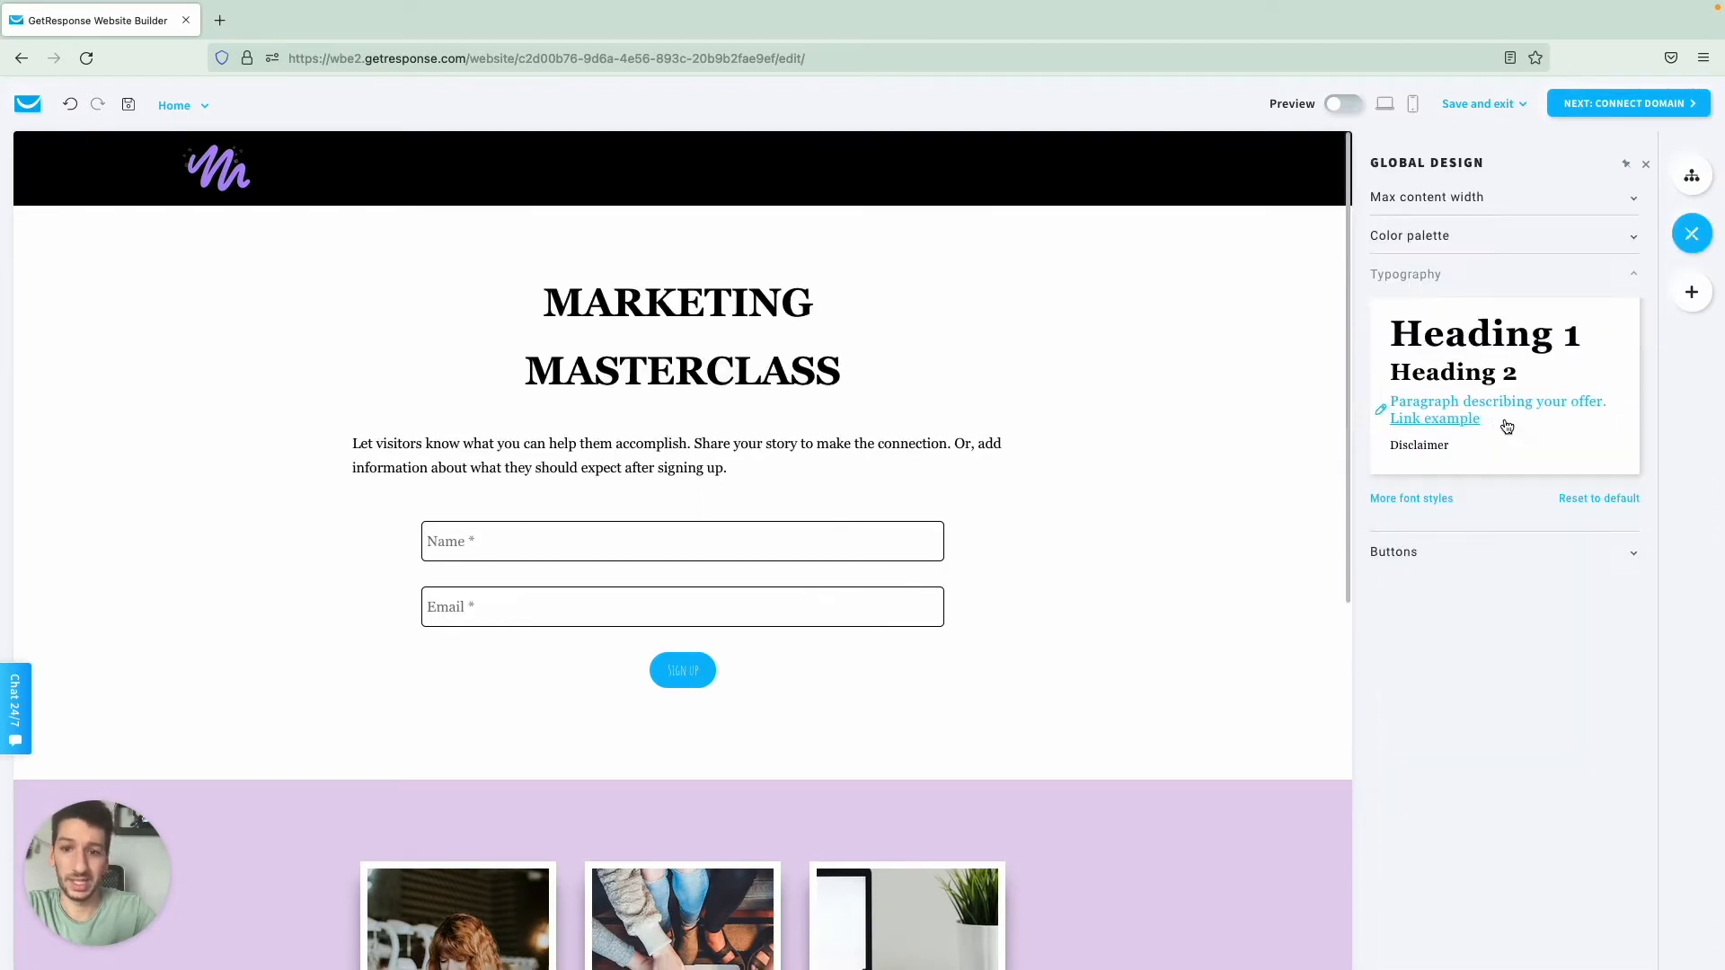
Step: Change the site's global font style to Roboto
left_click(1426, 510)
scroll(1512, 603, "down", 8)
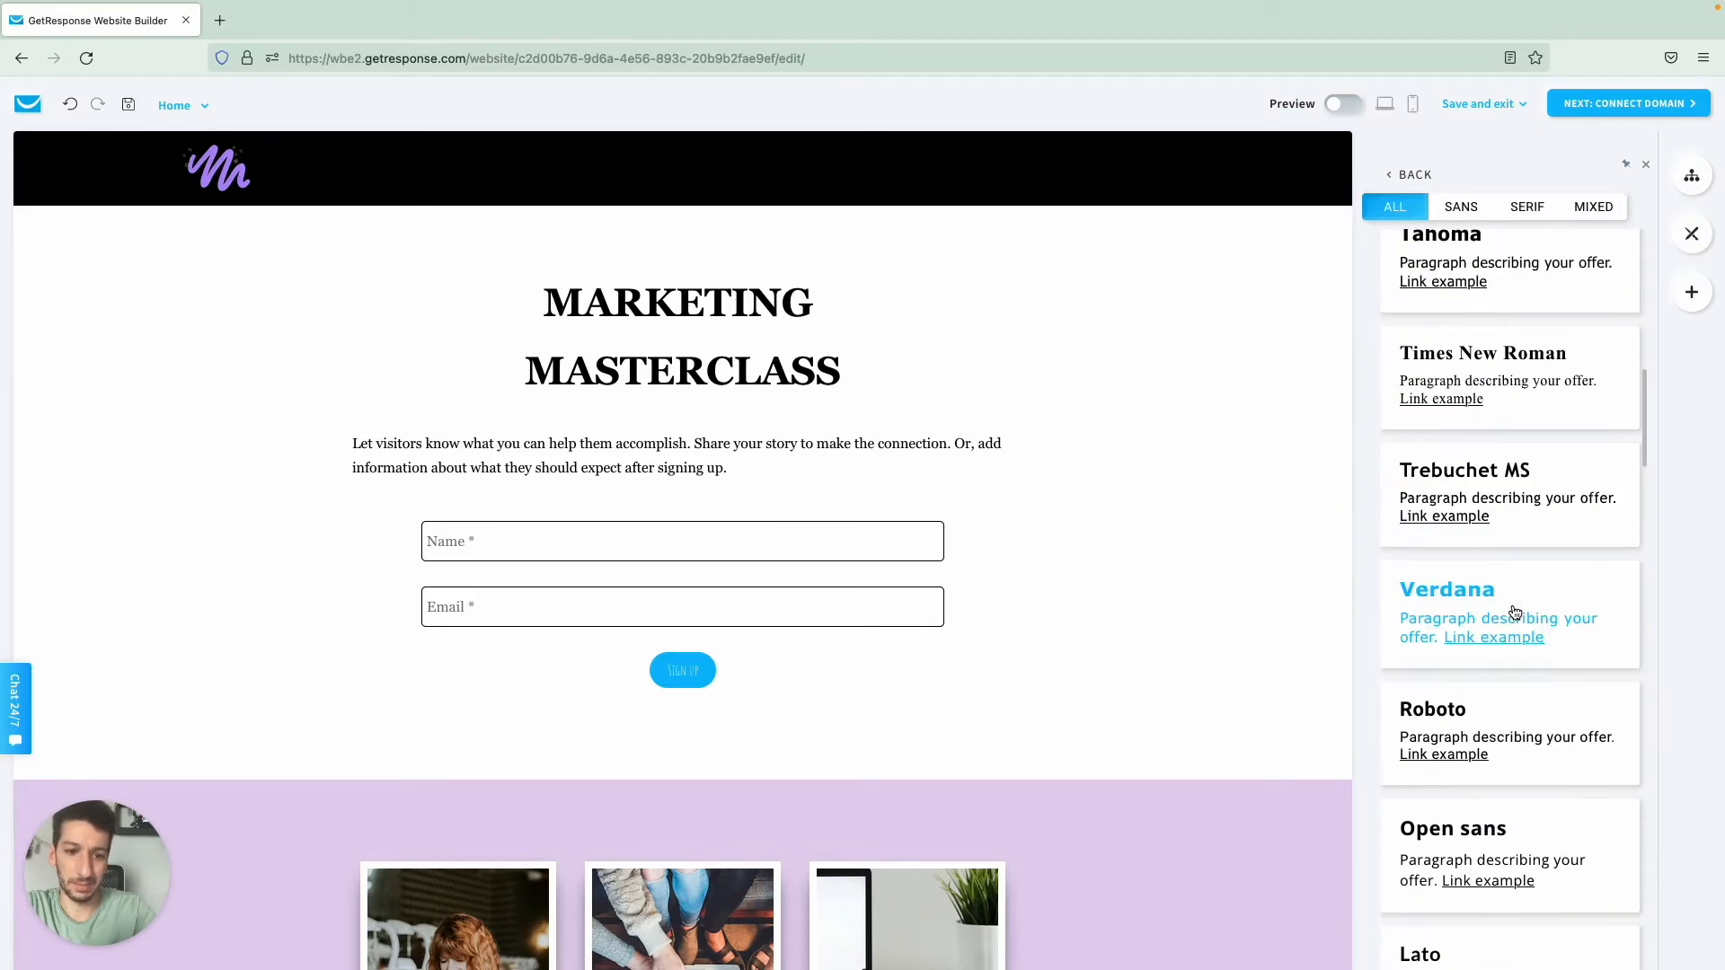
left_click(1469, 713)
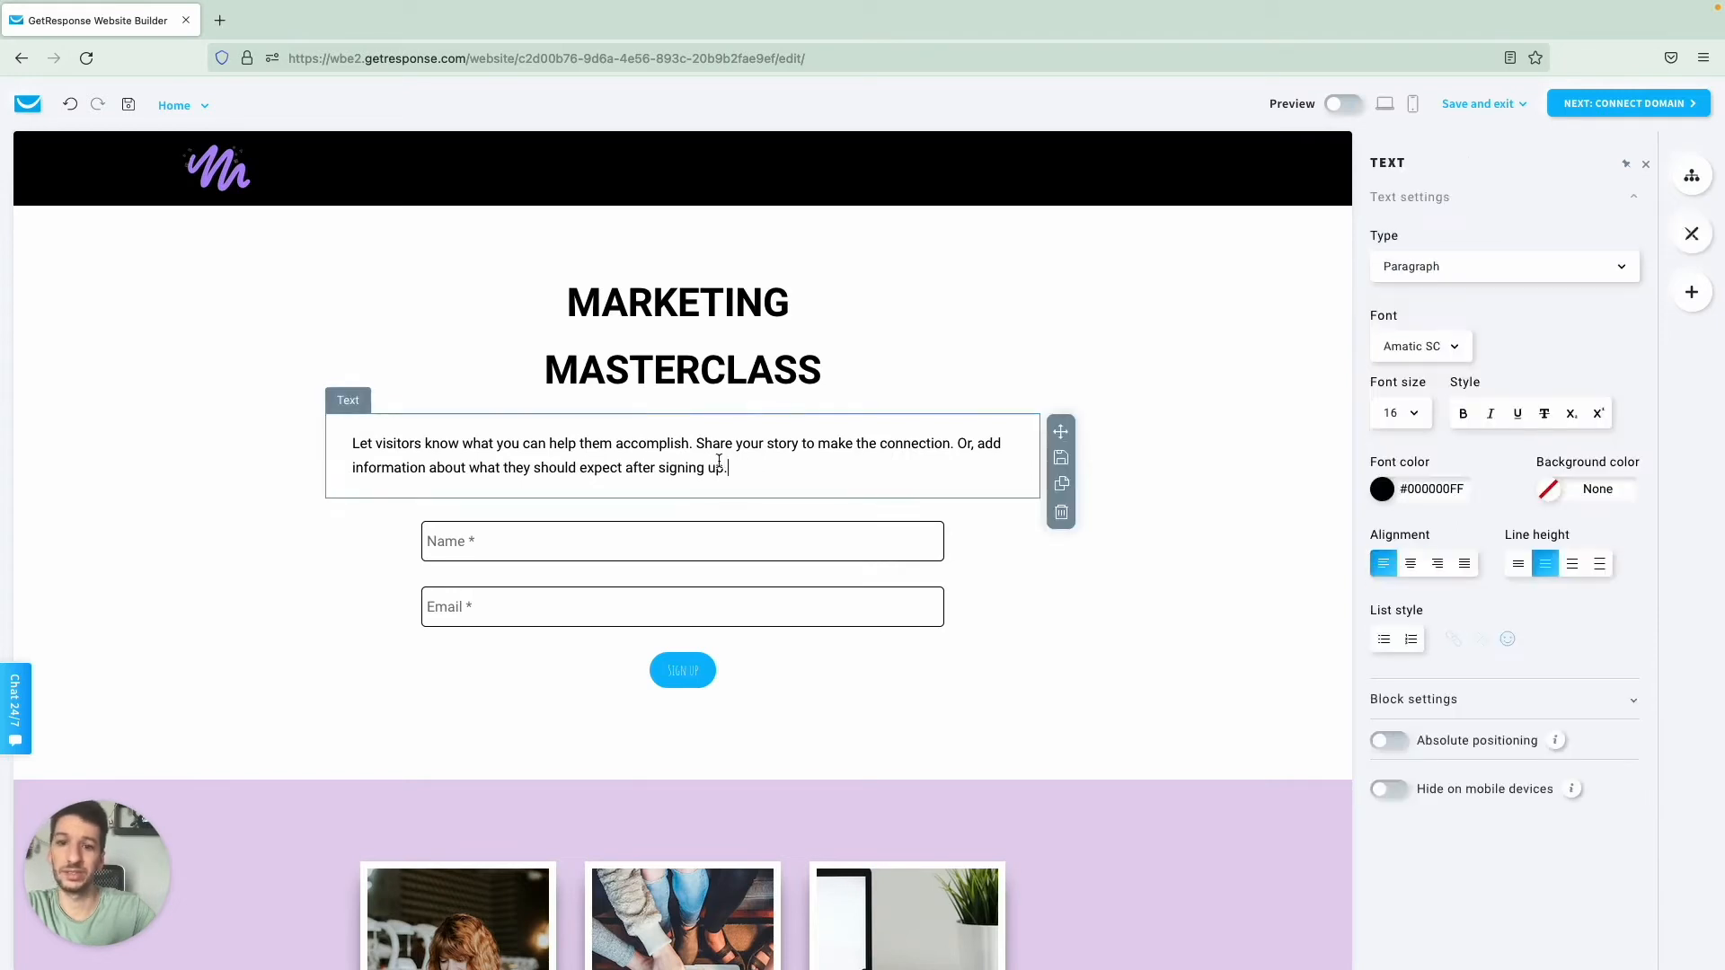
Step: Center-align the description paragraph below the "MARKETING MASTERCLASS" heading
key("ctrl+a")
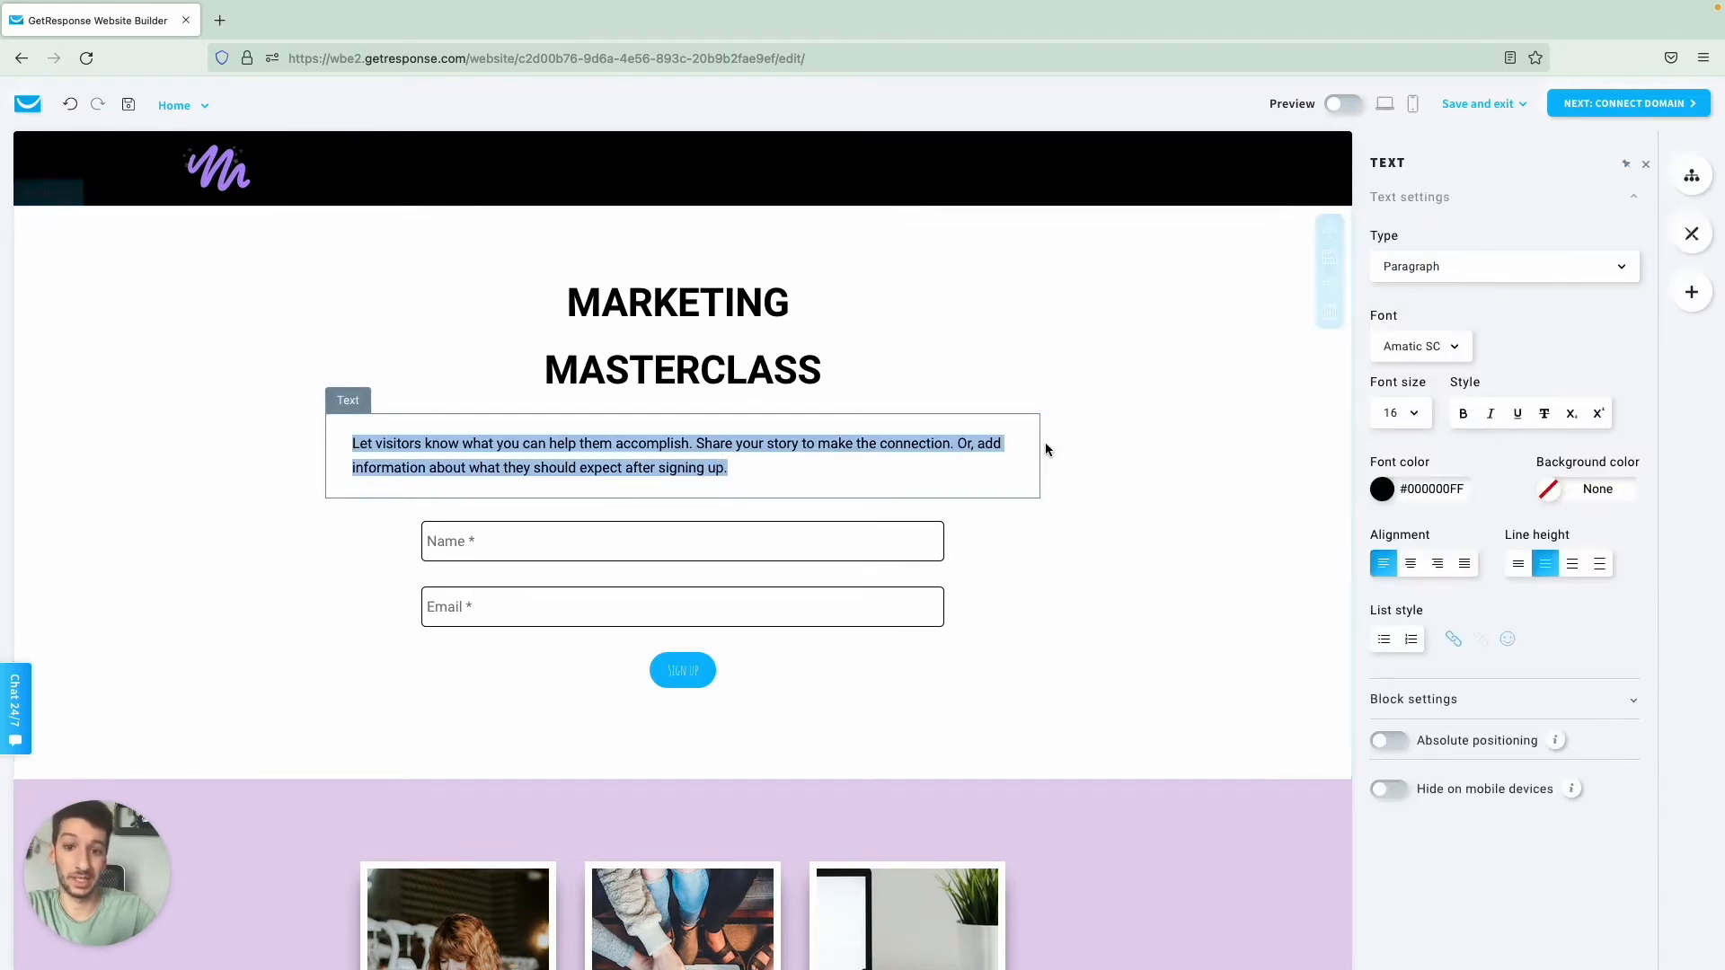
left_click(1410, 566)
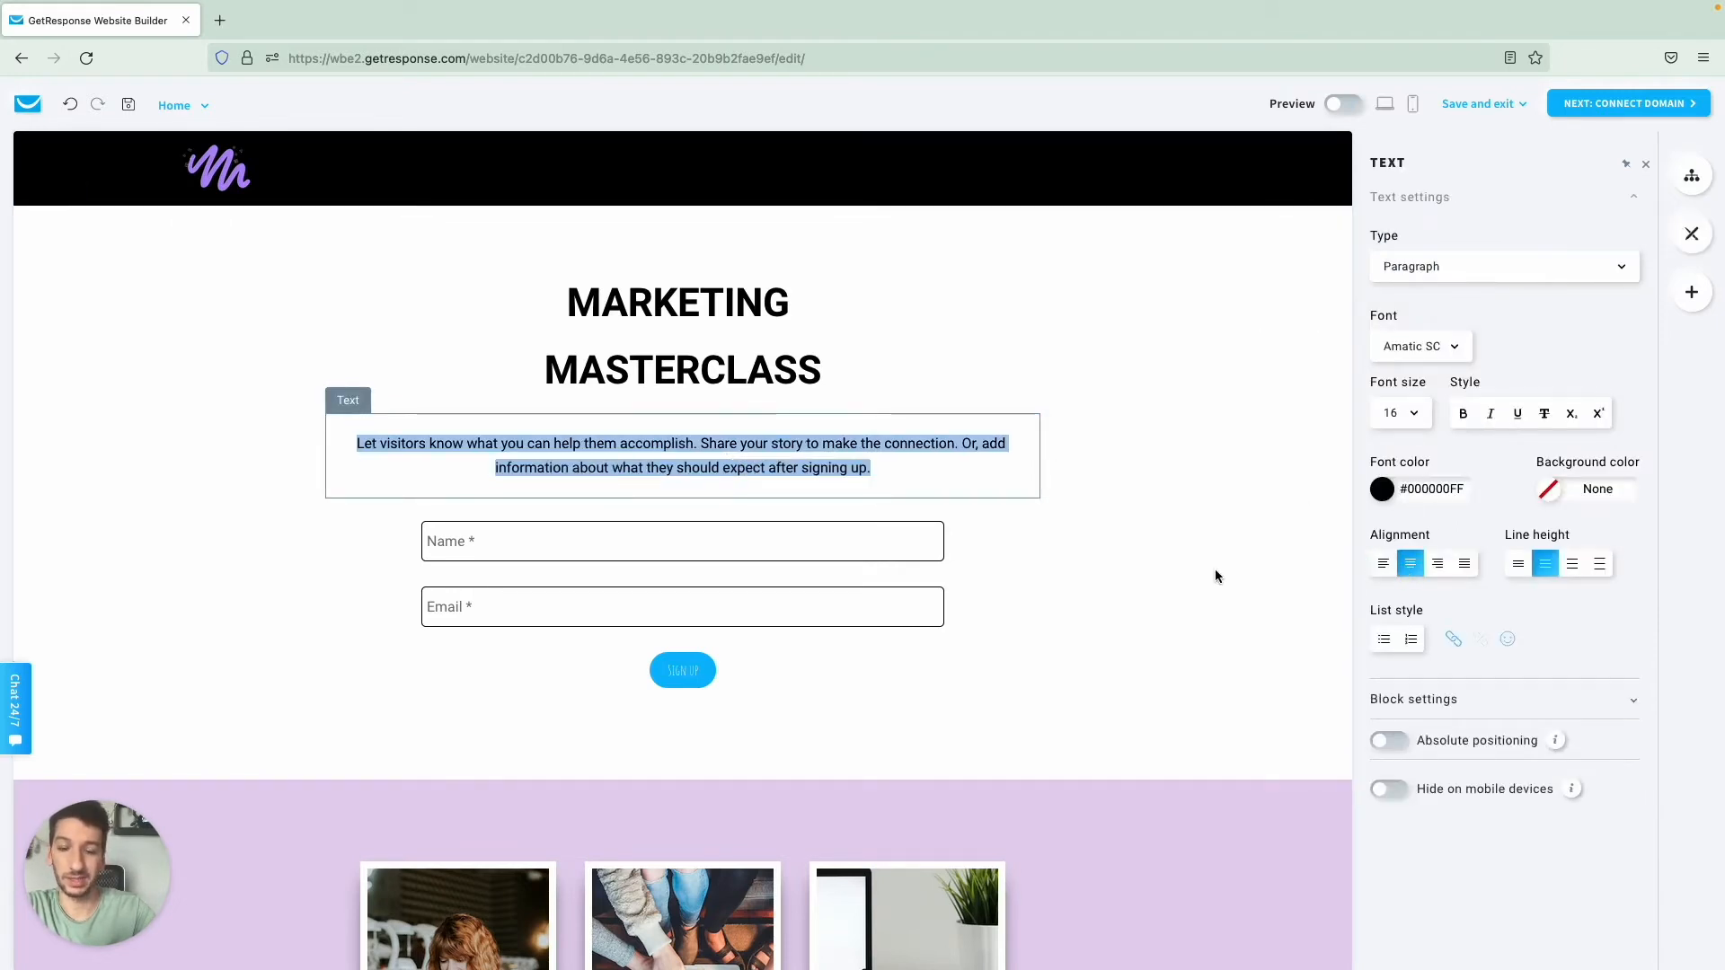
left_click(1213, 570)
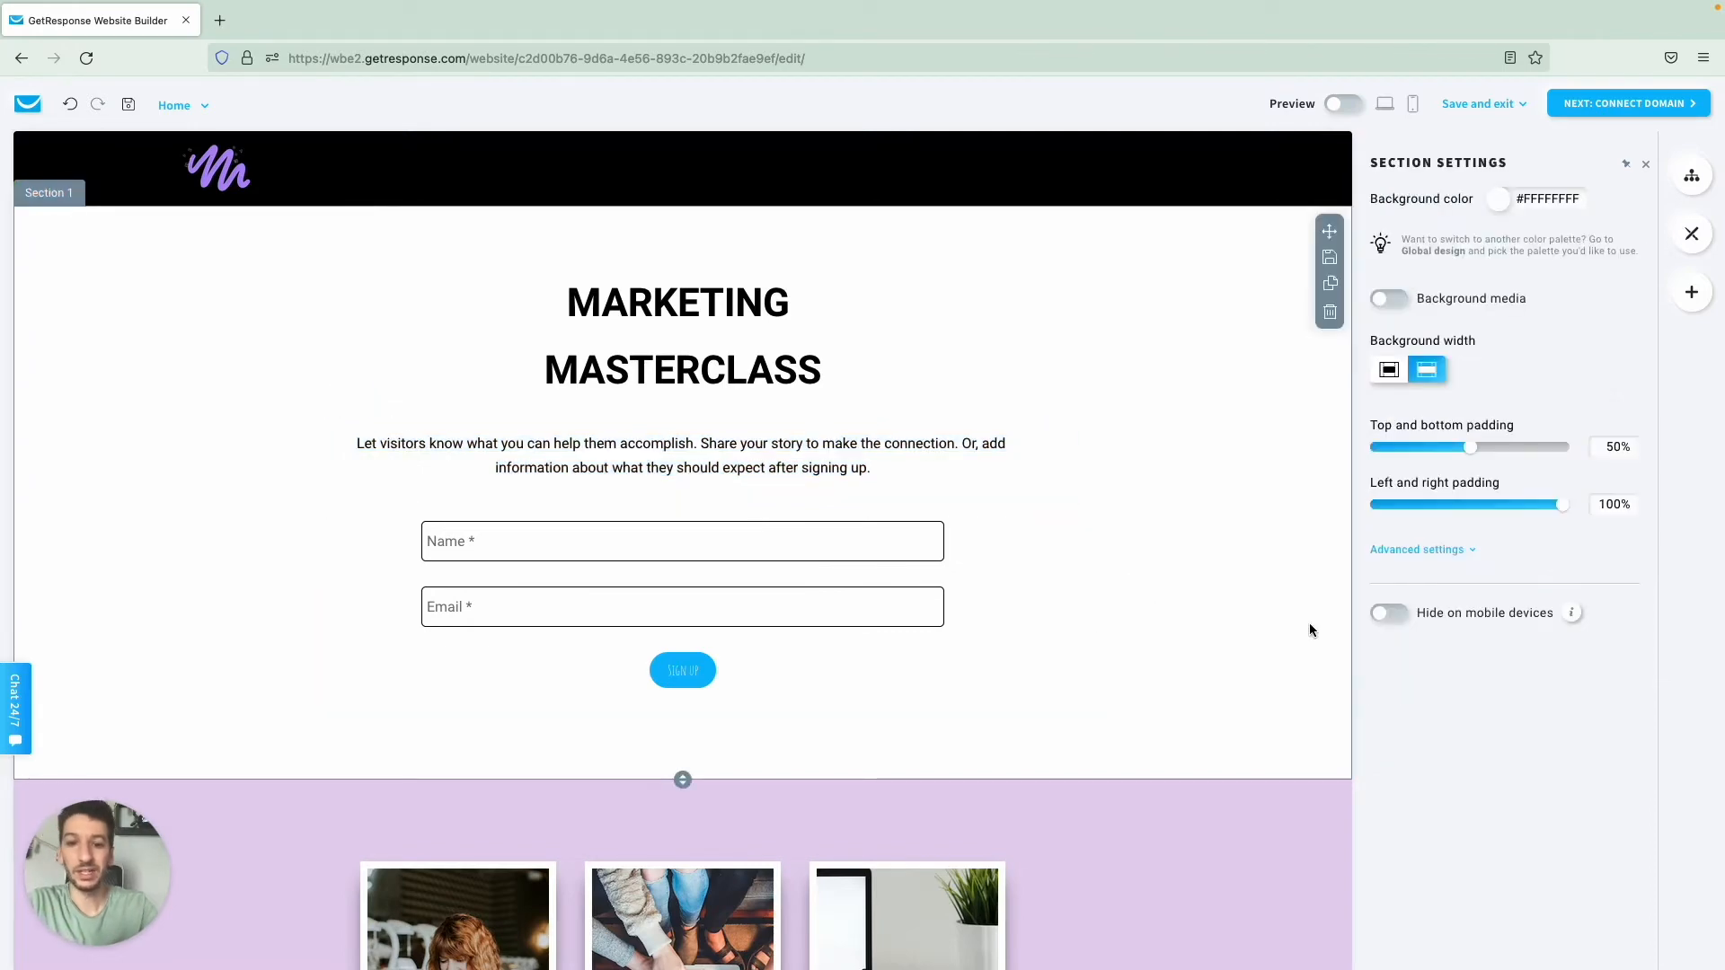
scroll(1308, 623, "down", 7)
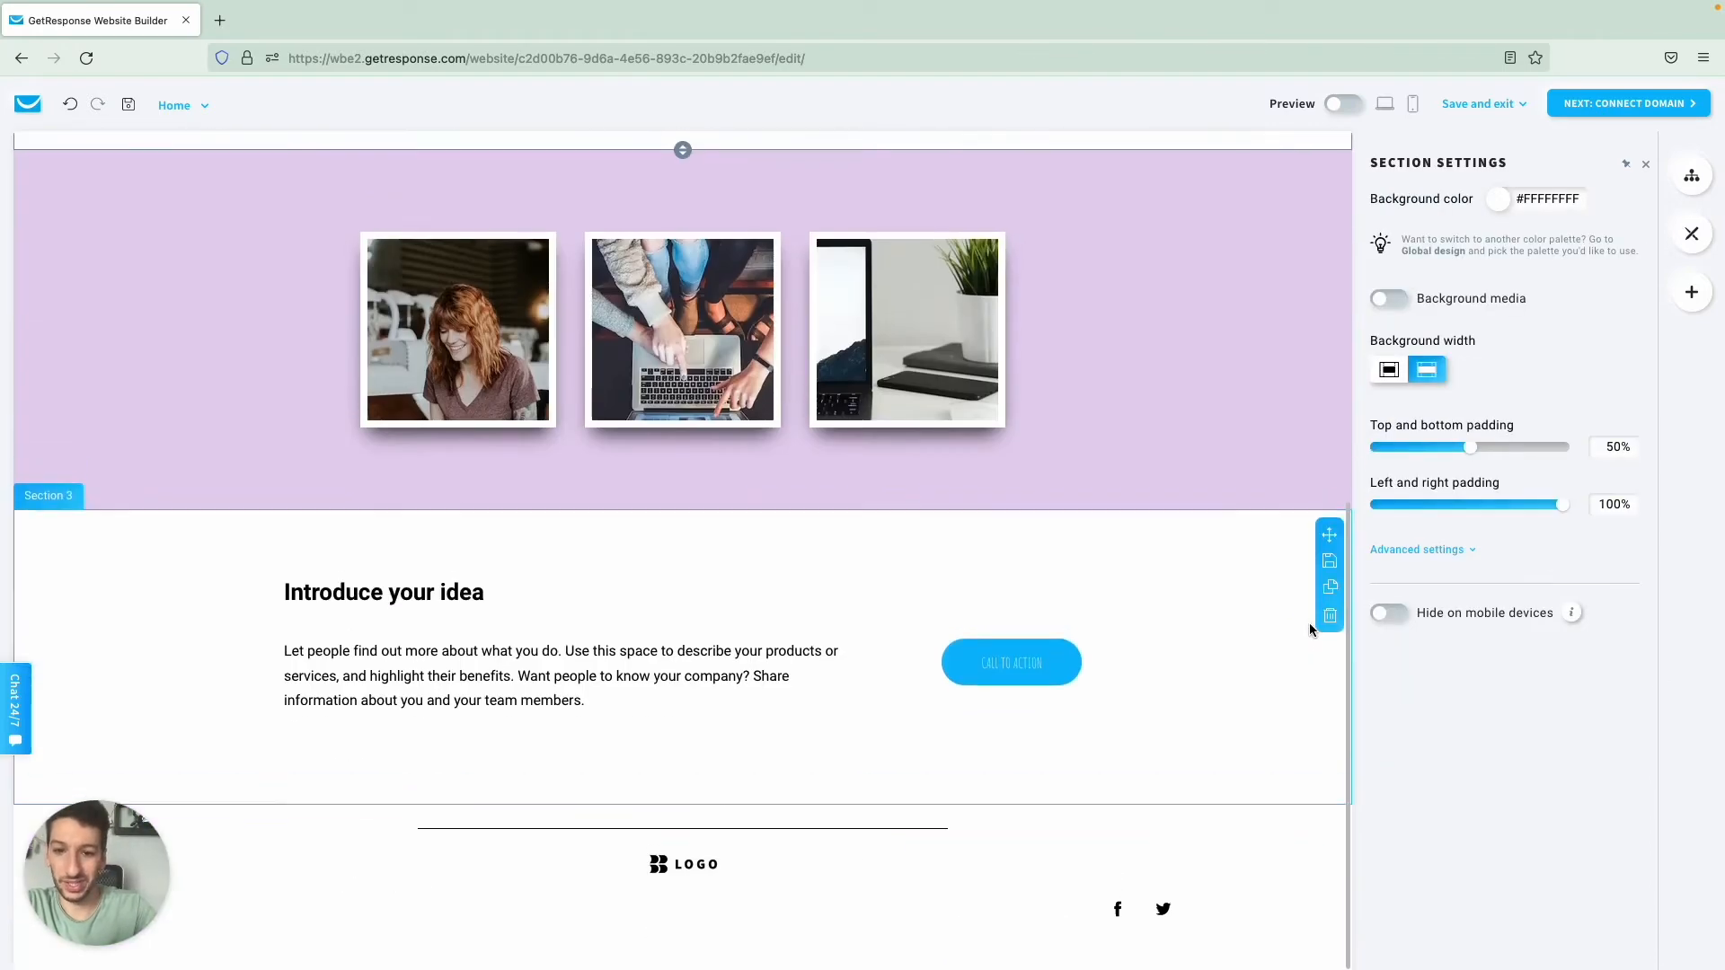
left_click(1053, 684)
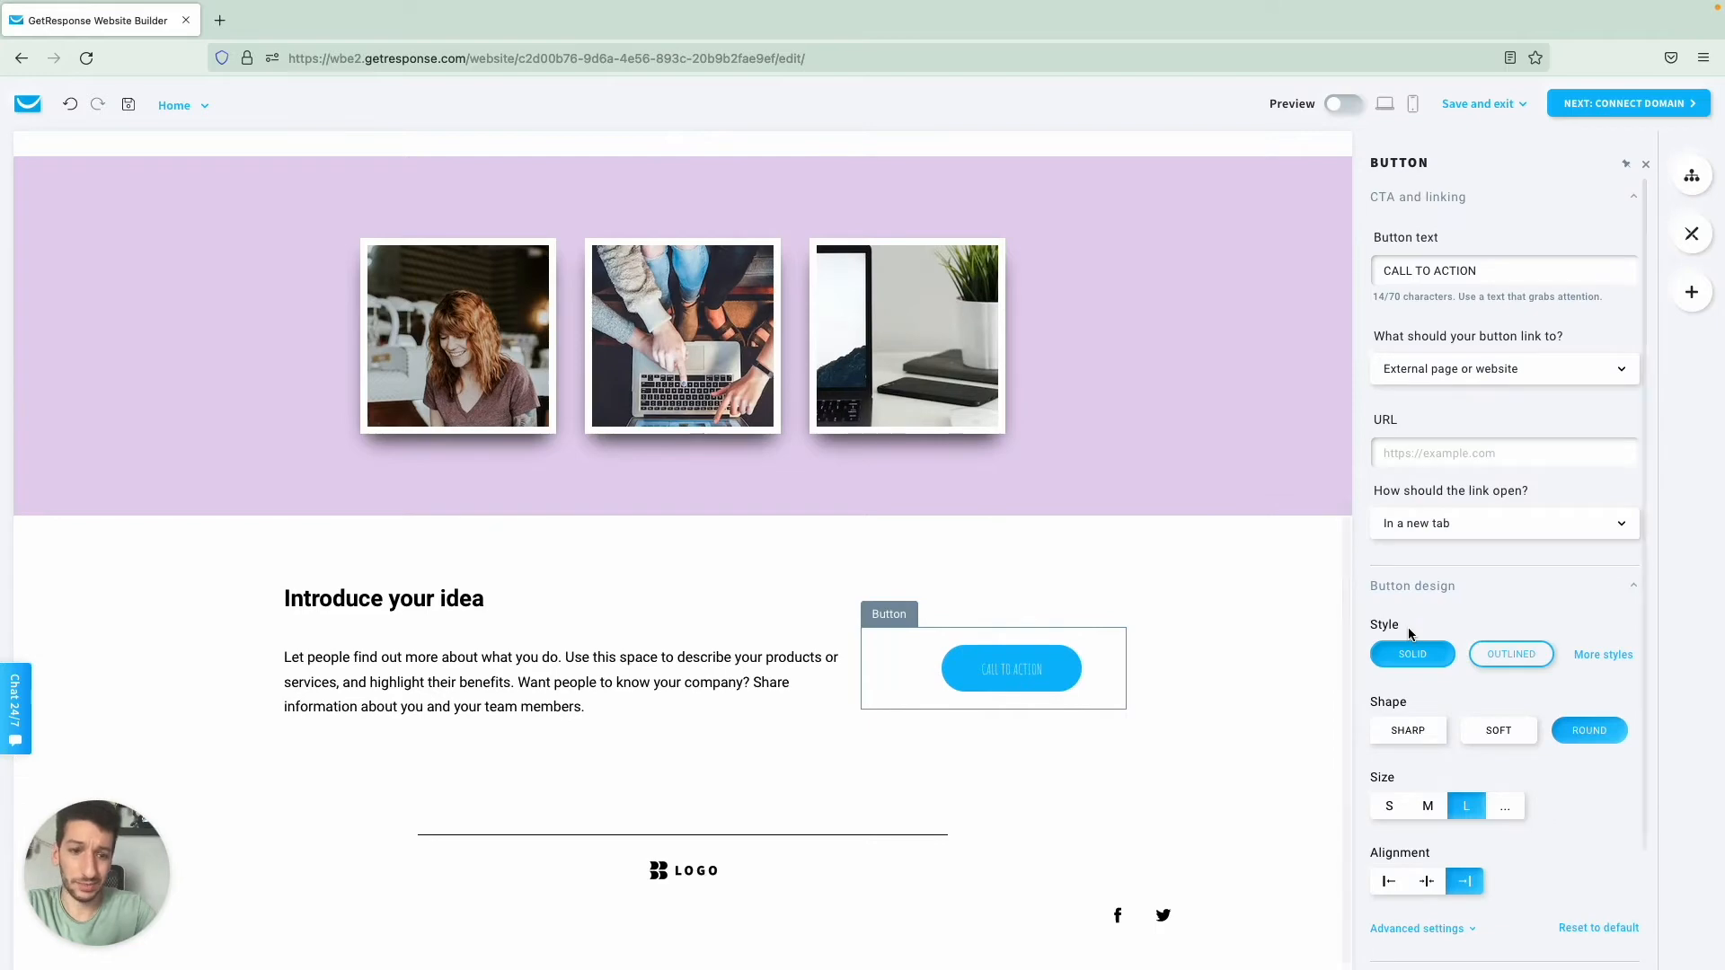
scroll(1420, 720, "down", 2)
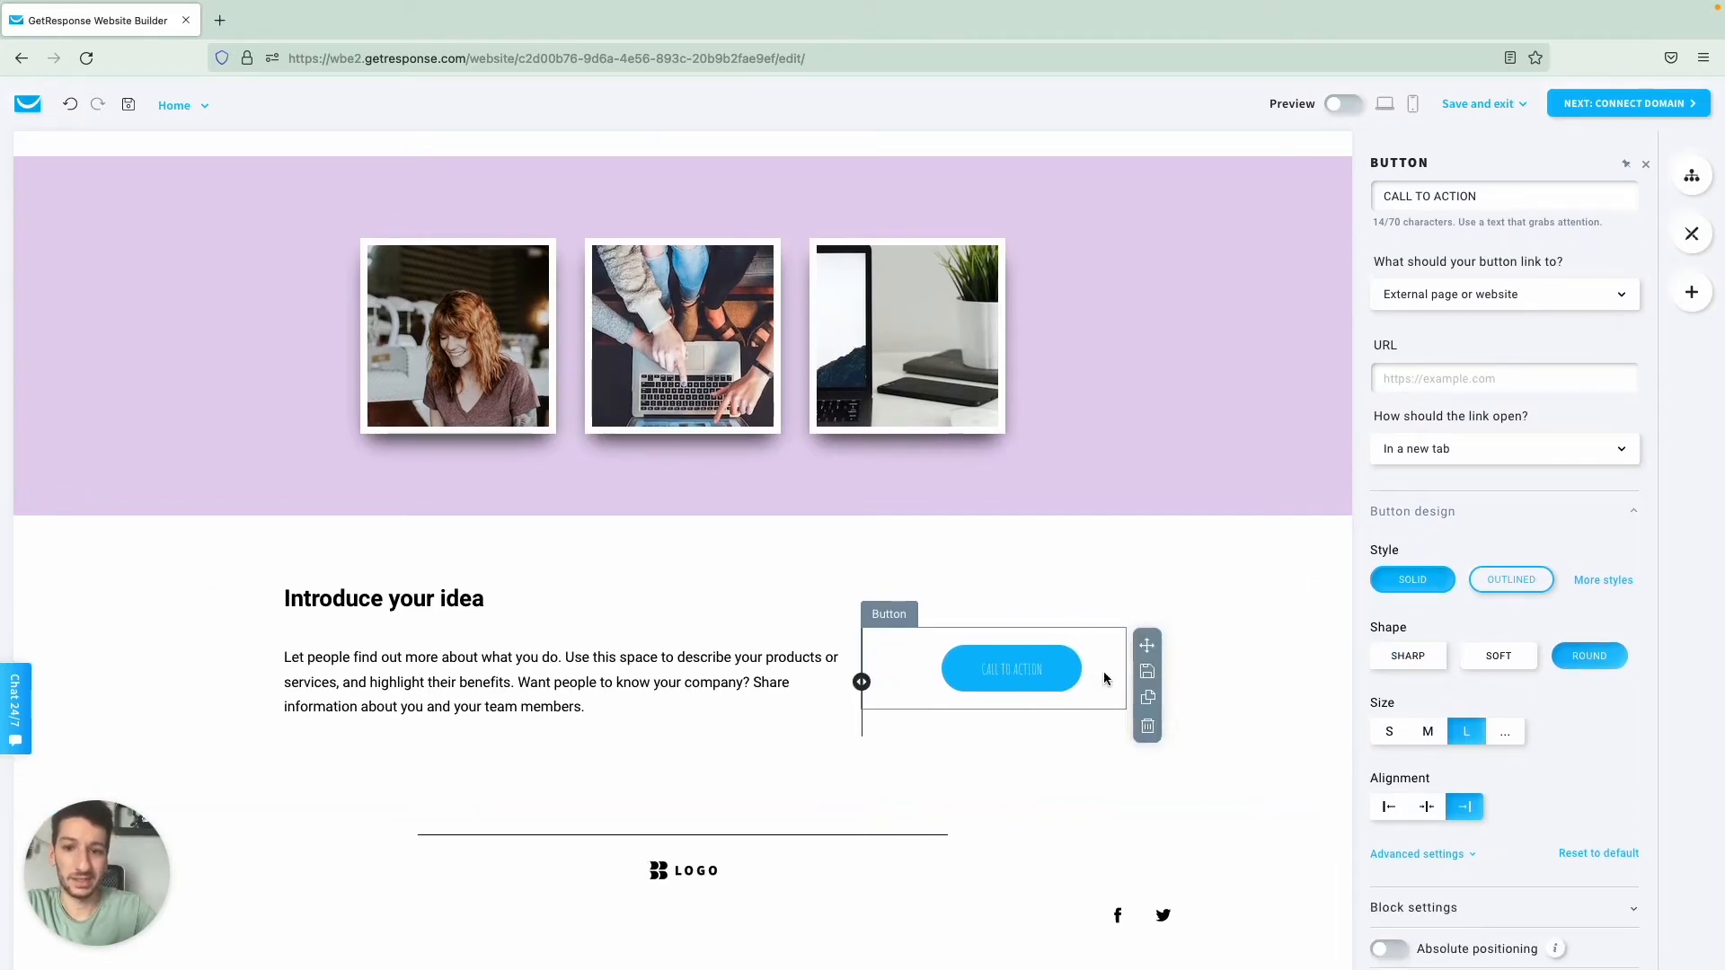
scroll(1112, 477, "up", 7)
Step: Set the size of the signup form's "Sign up" button to L in the form's button design
left_click(715, 676)
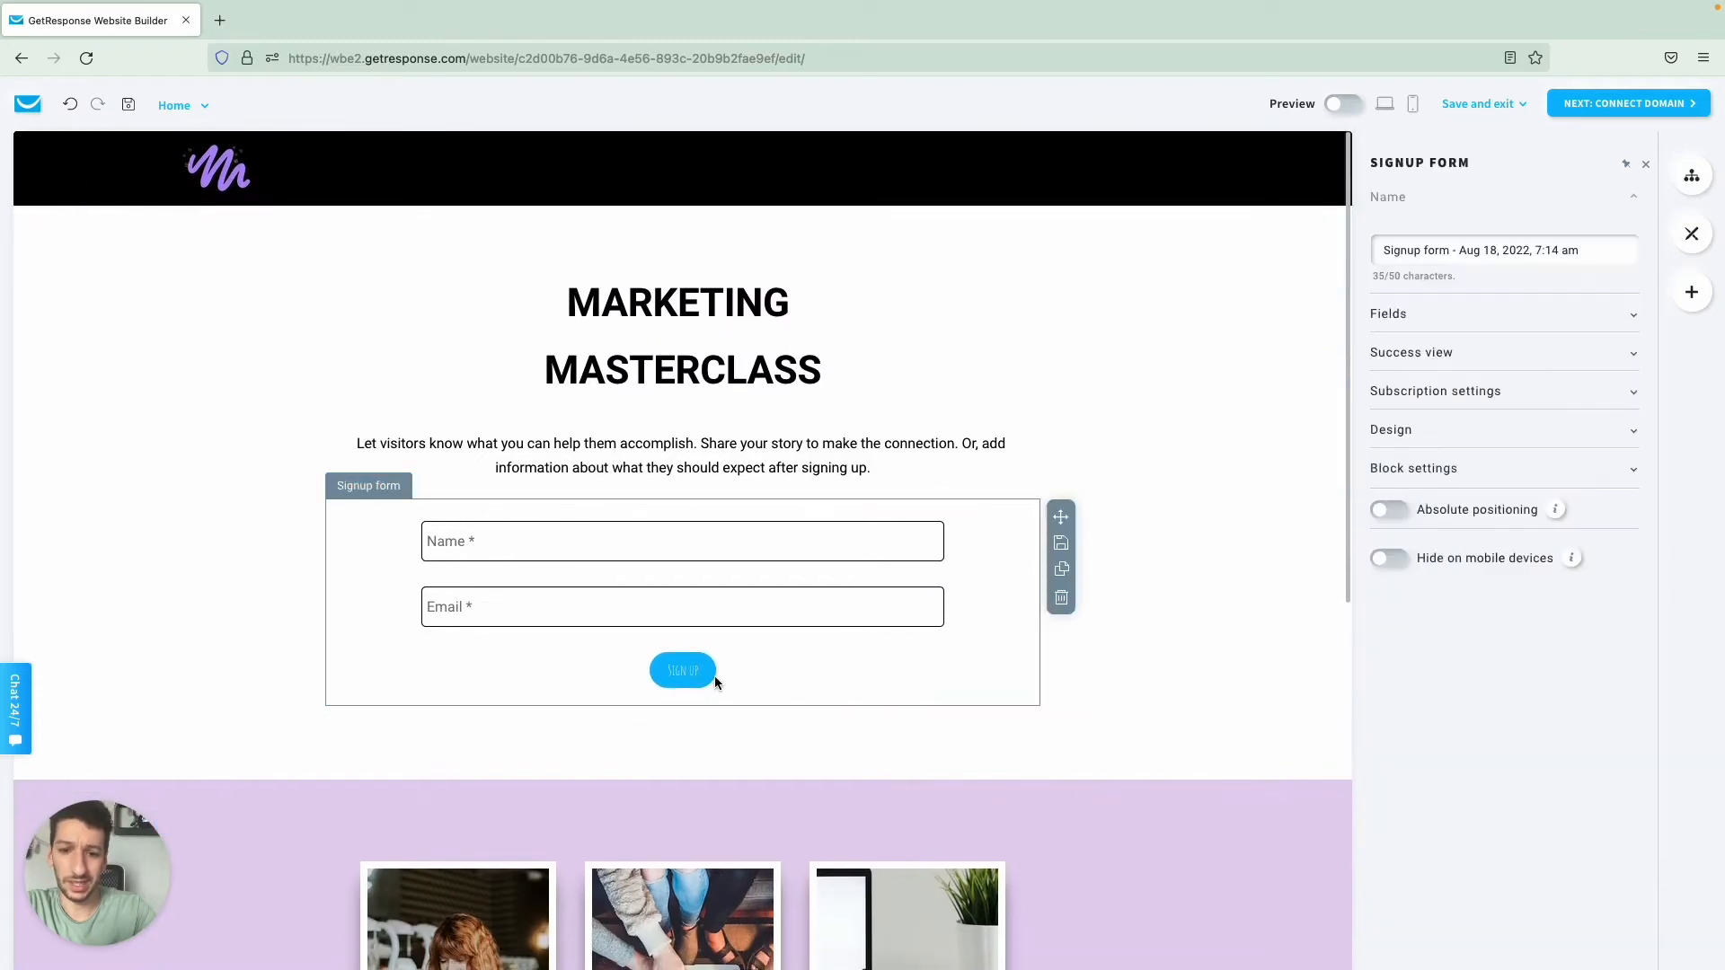
mouse_move(956, 647)
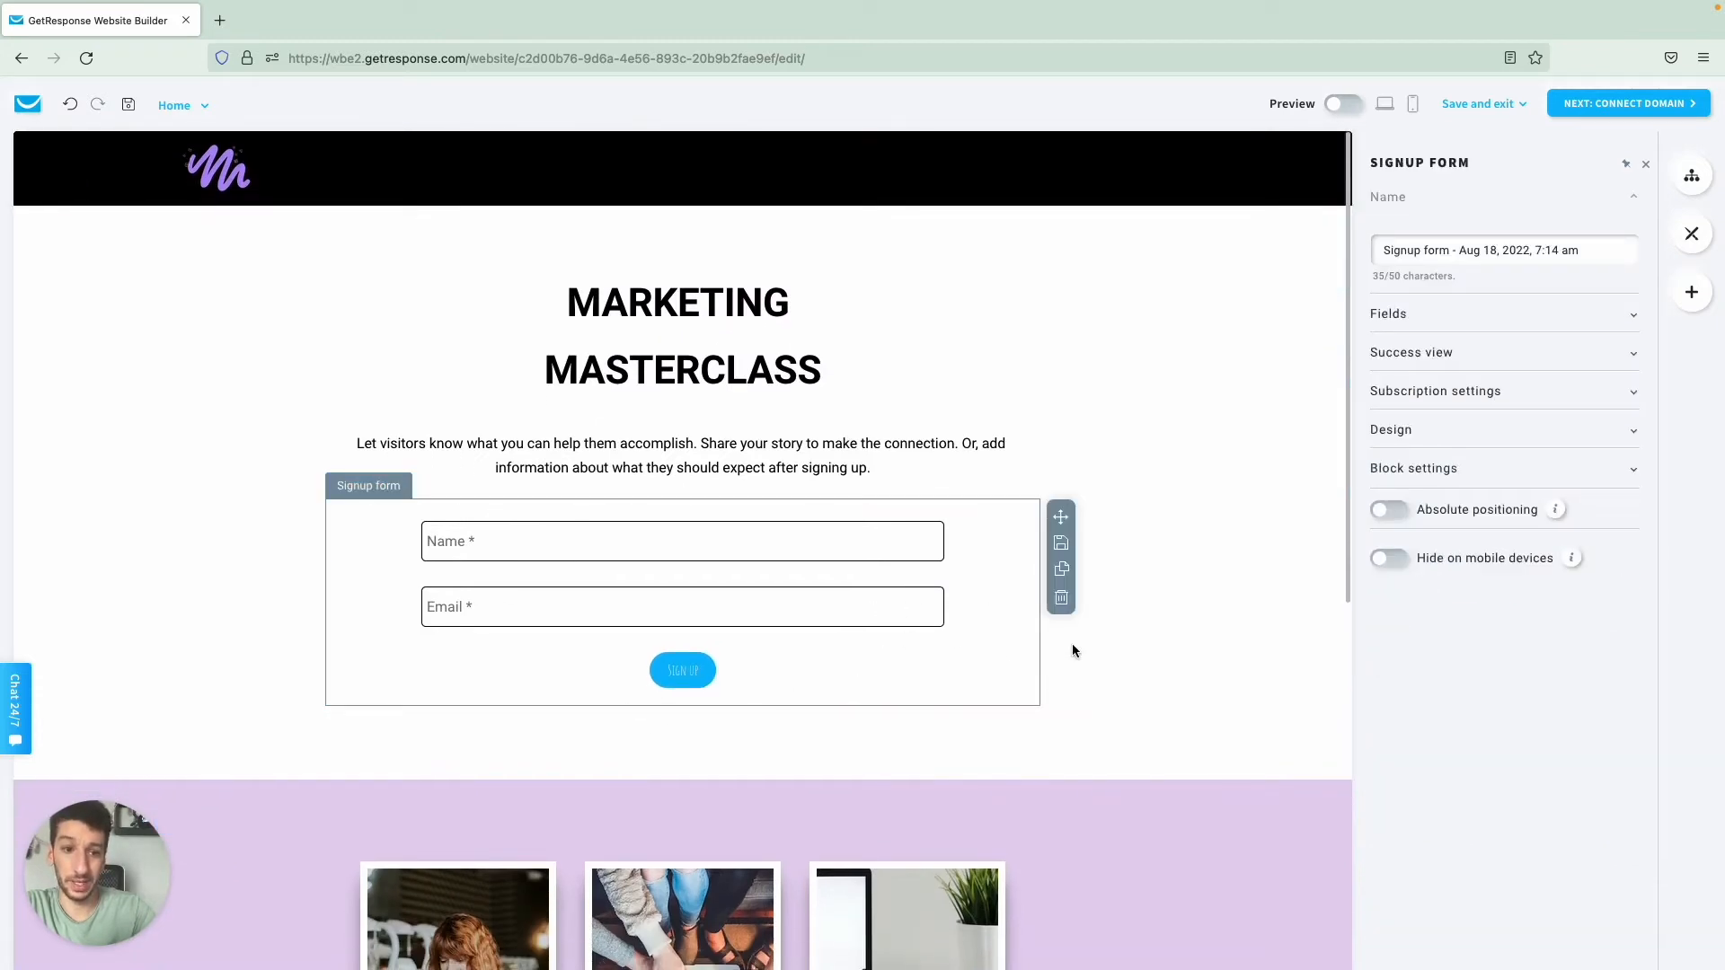
left_click(1421, 477)
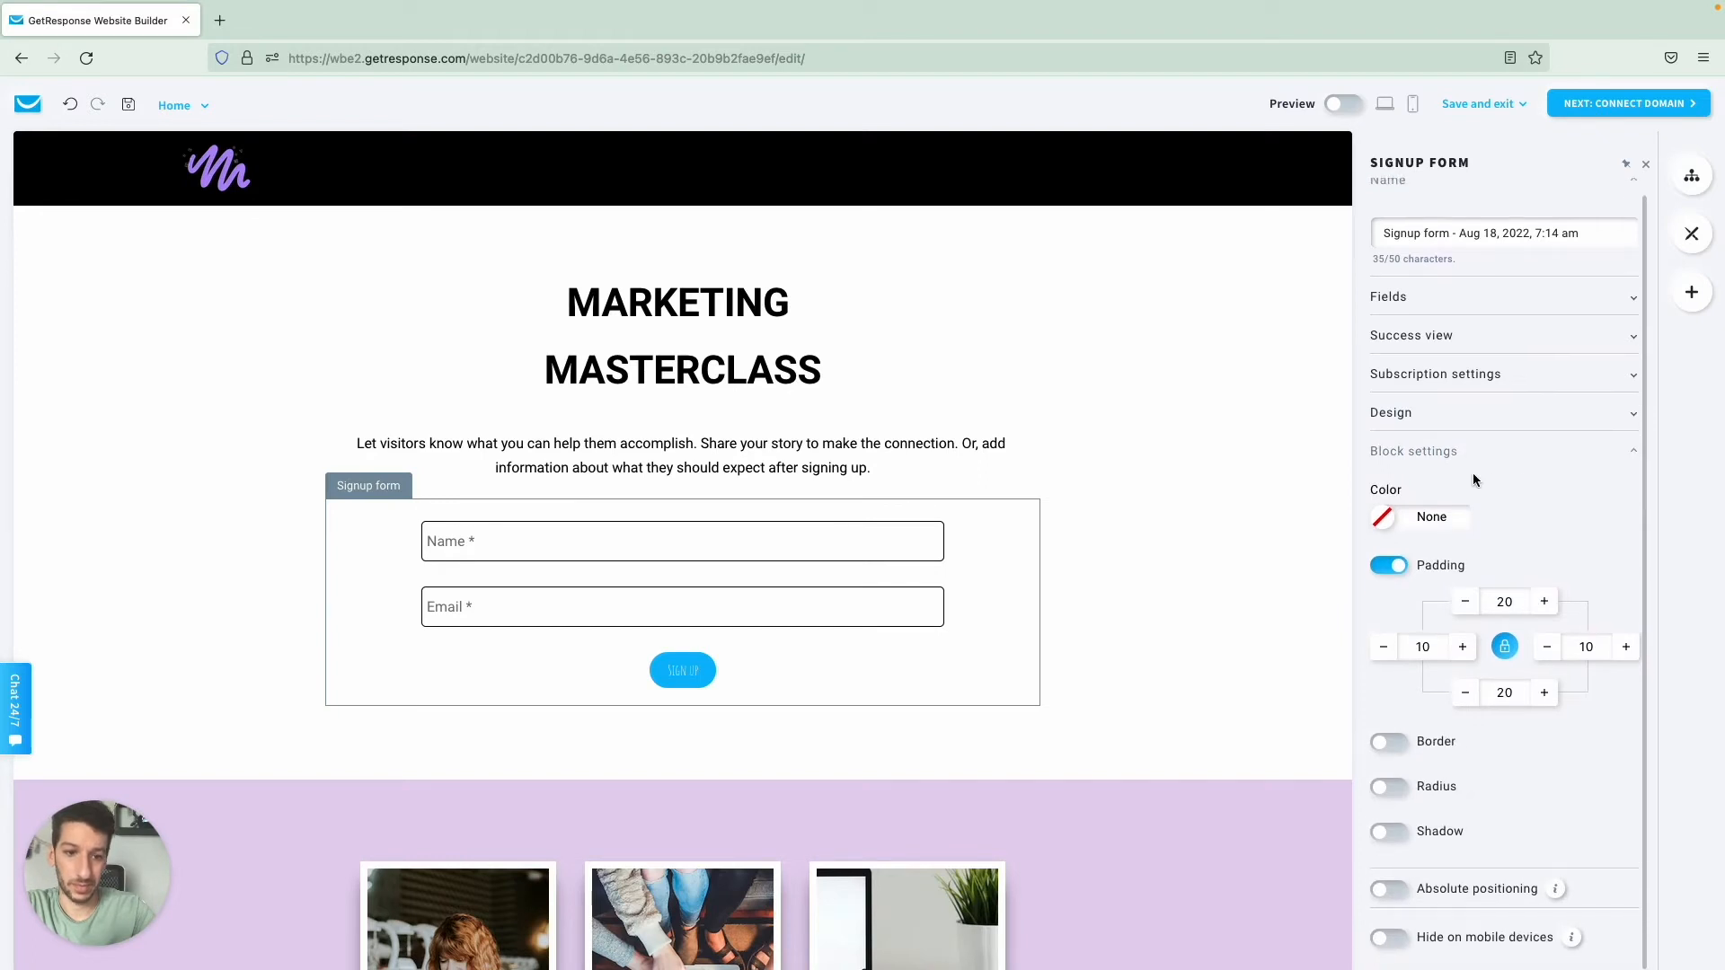
left_click(1407, 418)
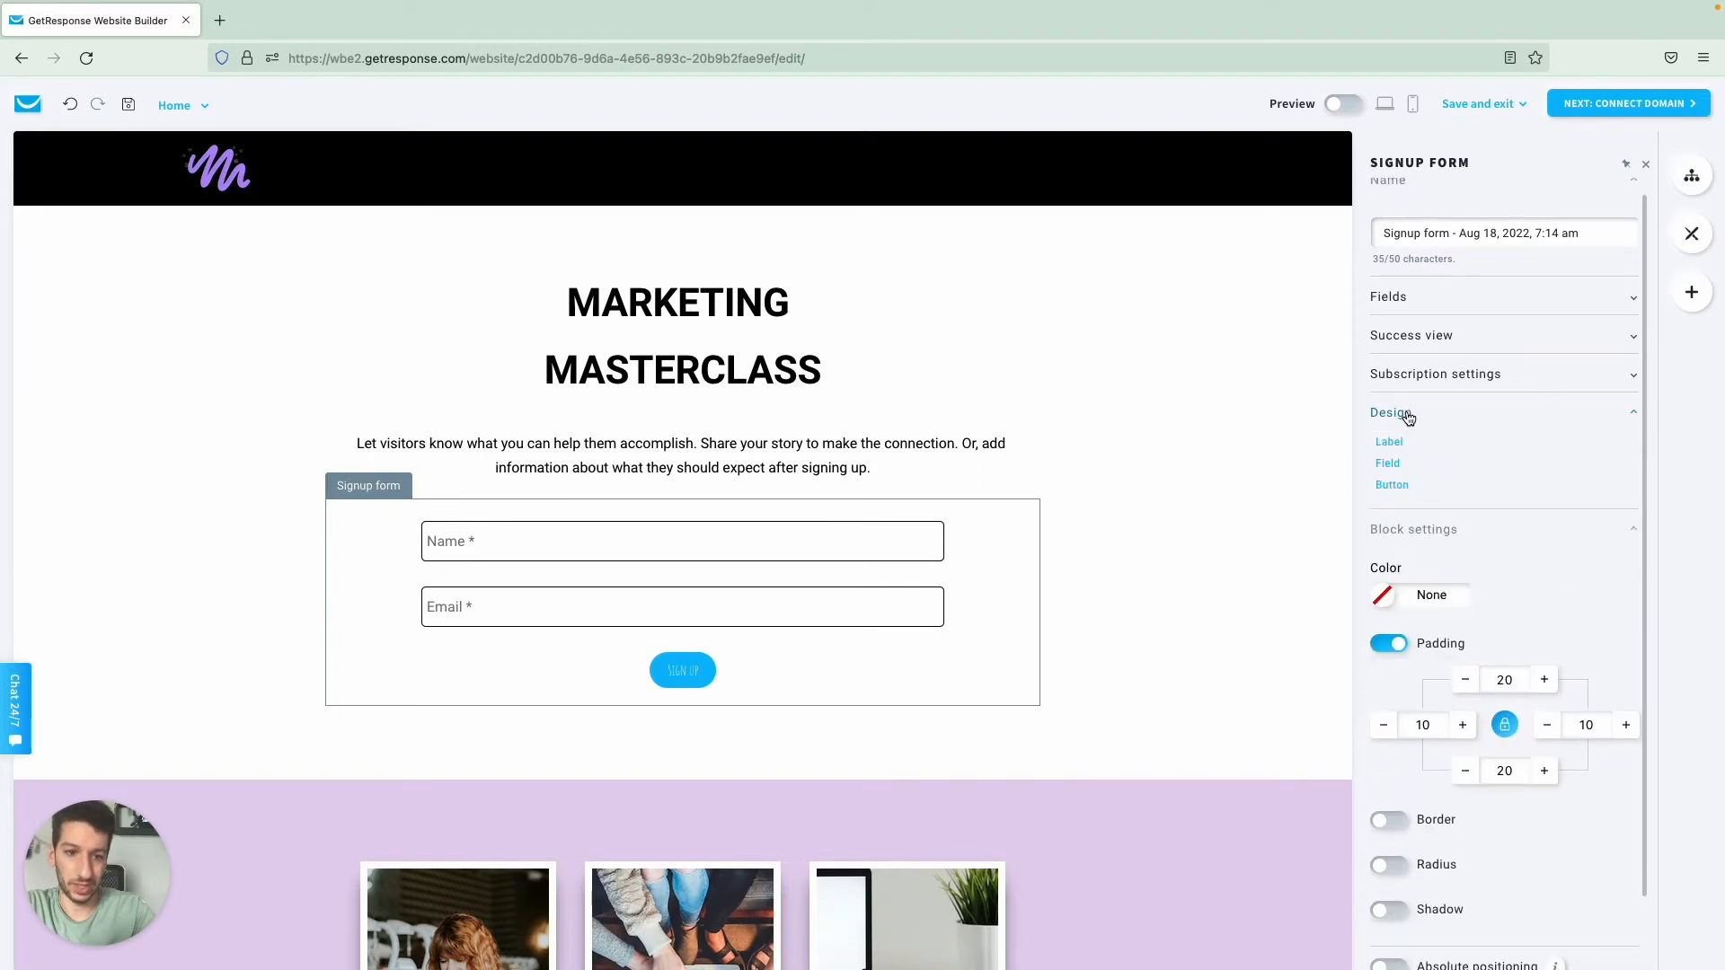
left_click(1391, 487)
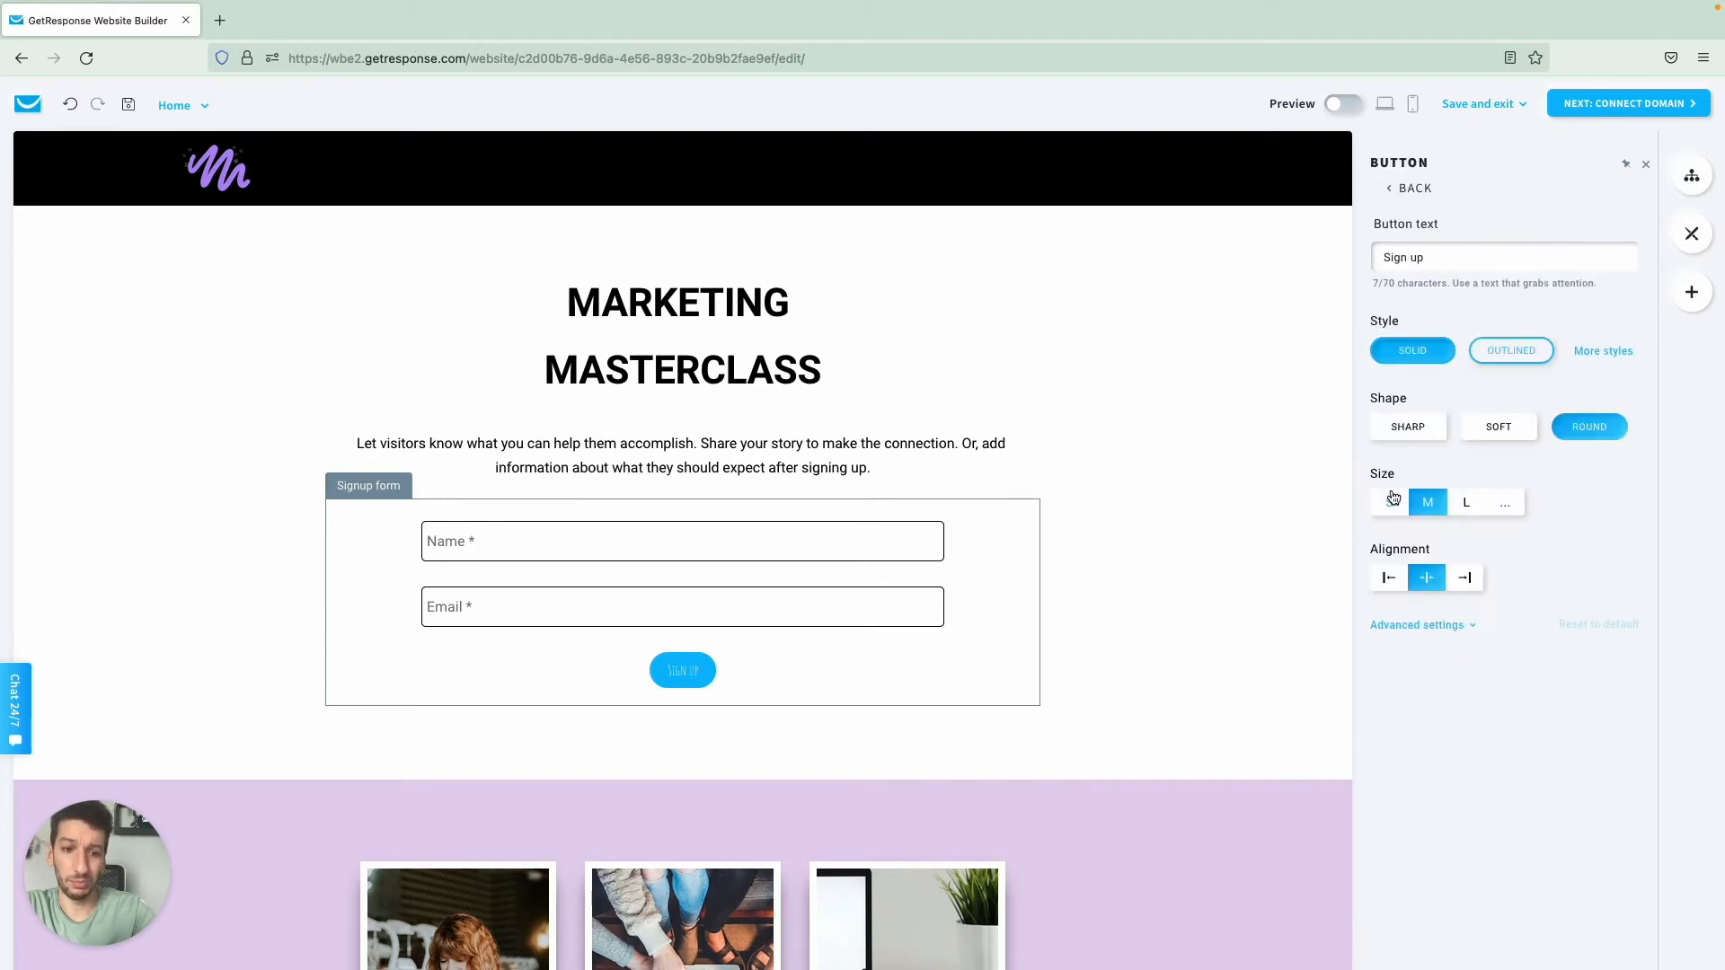
left_click(1471, 509)
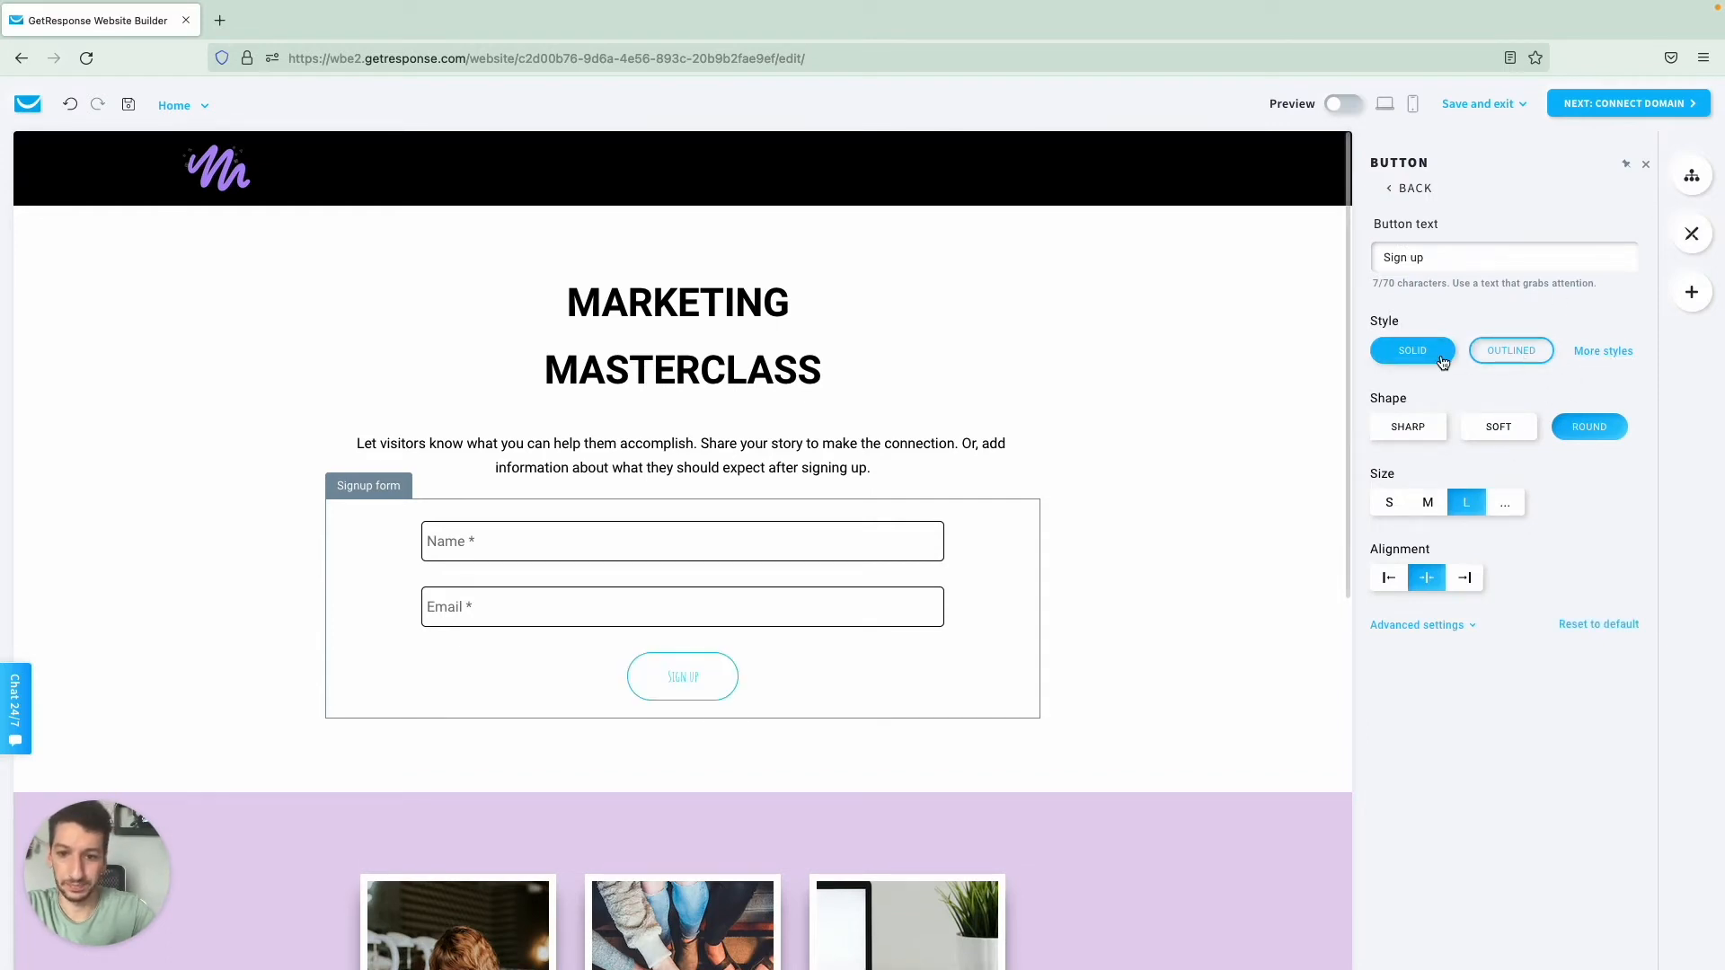
Step: Set the "Sign up" button's font to Roboto and make its text bold
left_click(1434, 626)
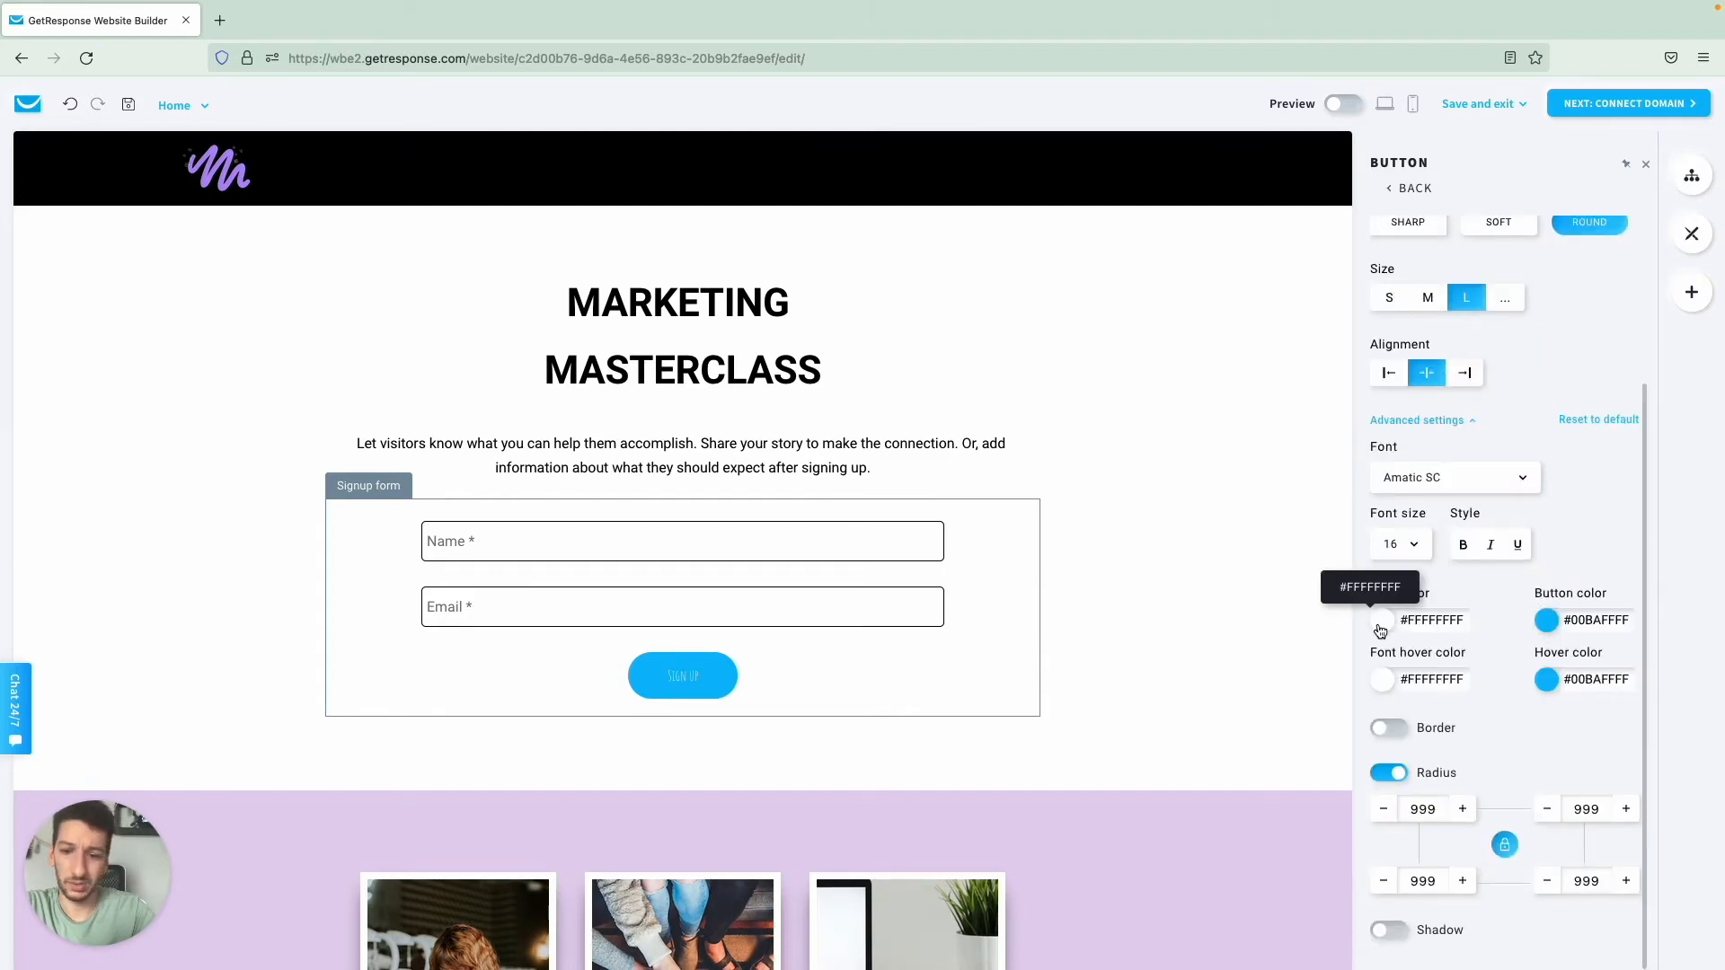
left_click(1448, 485)
type("R")
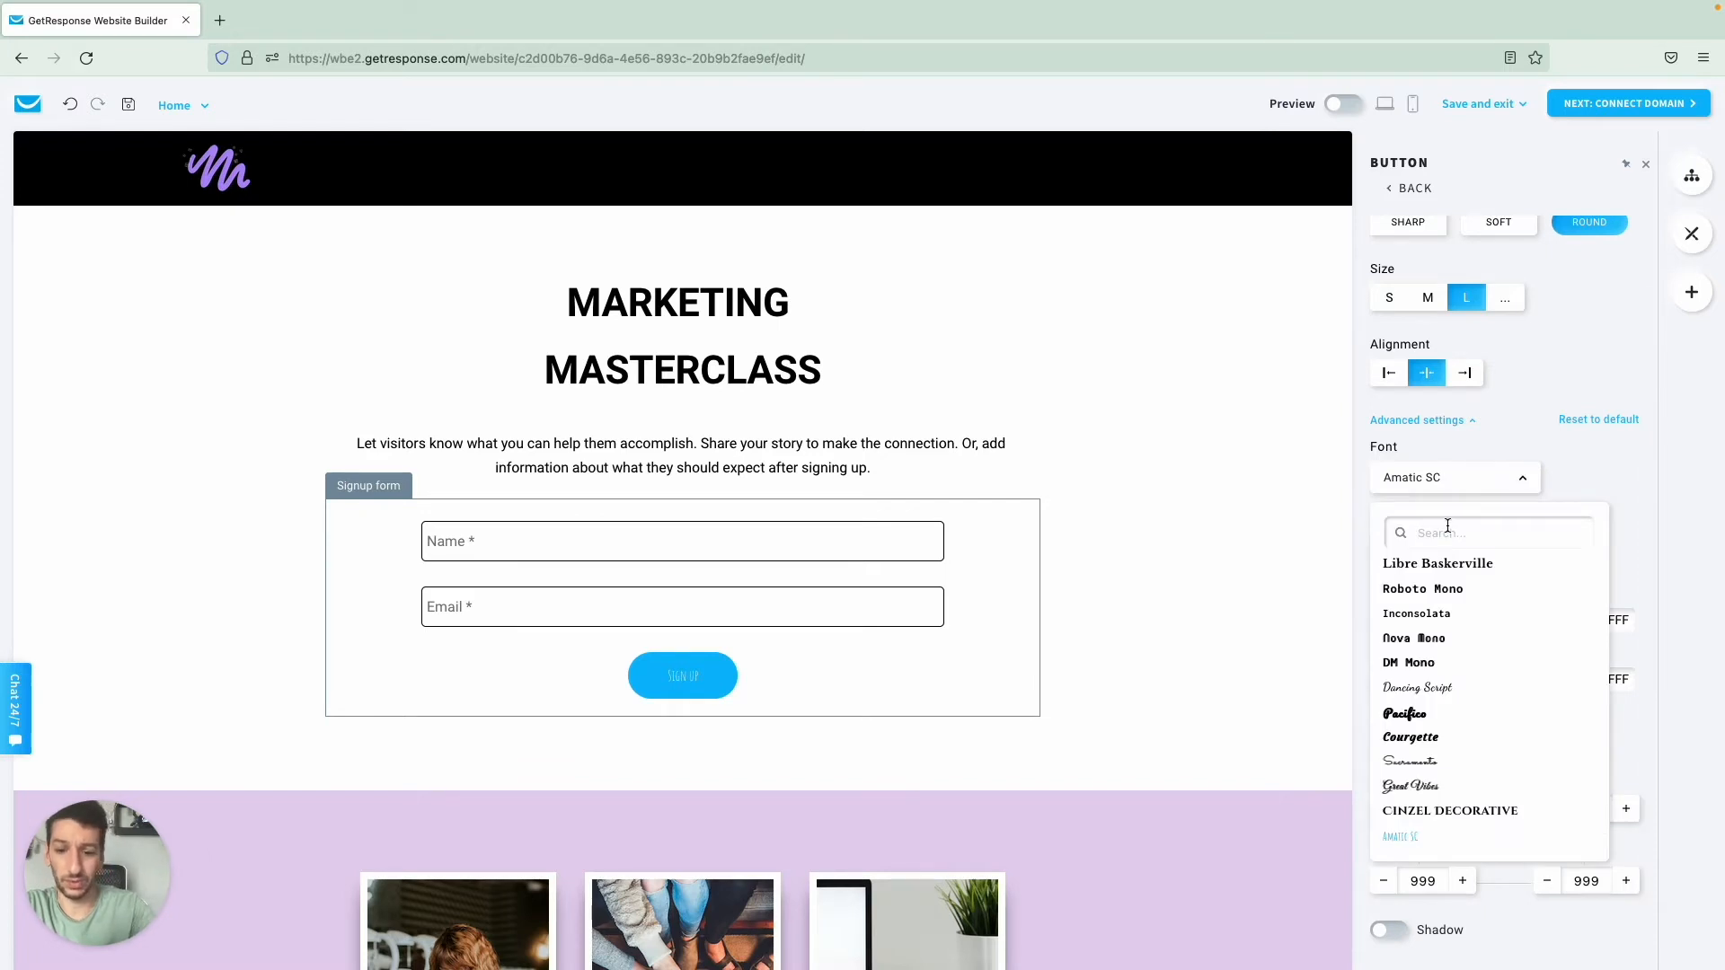
type("OBO")
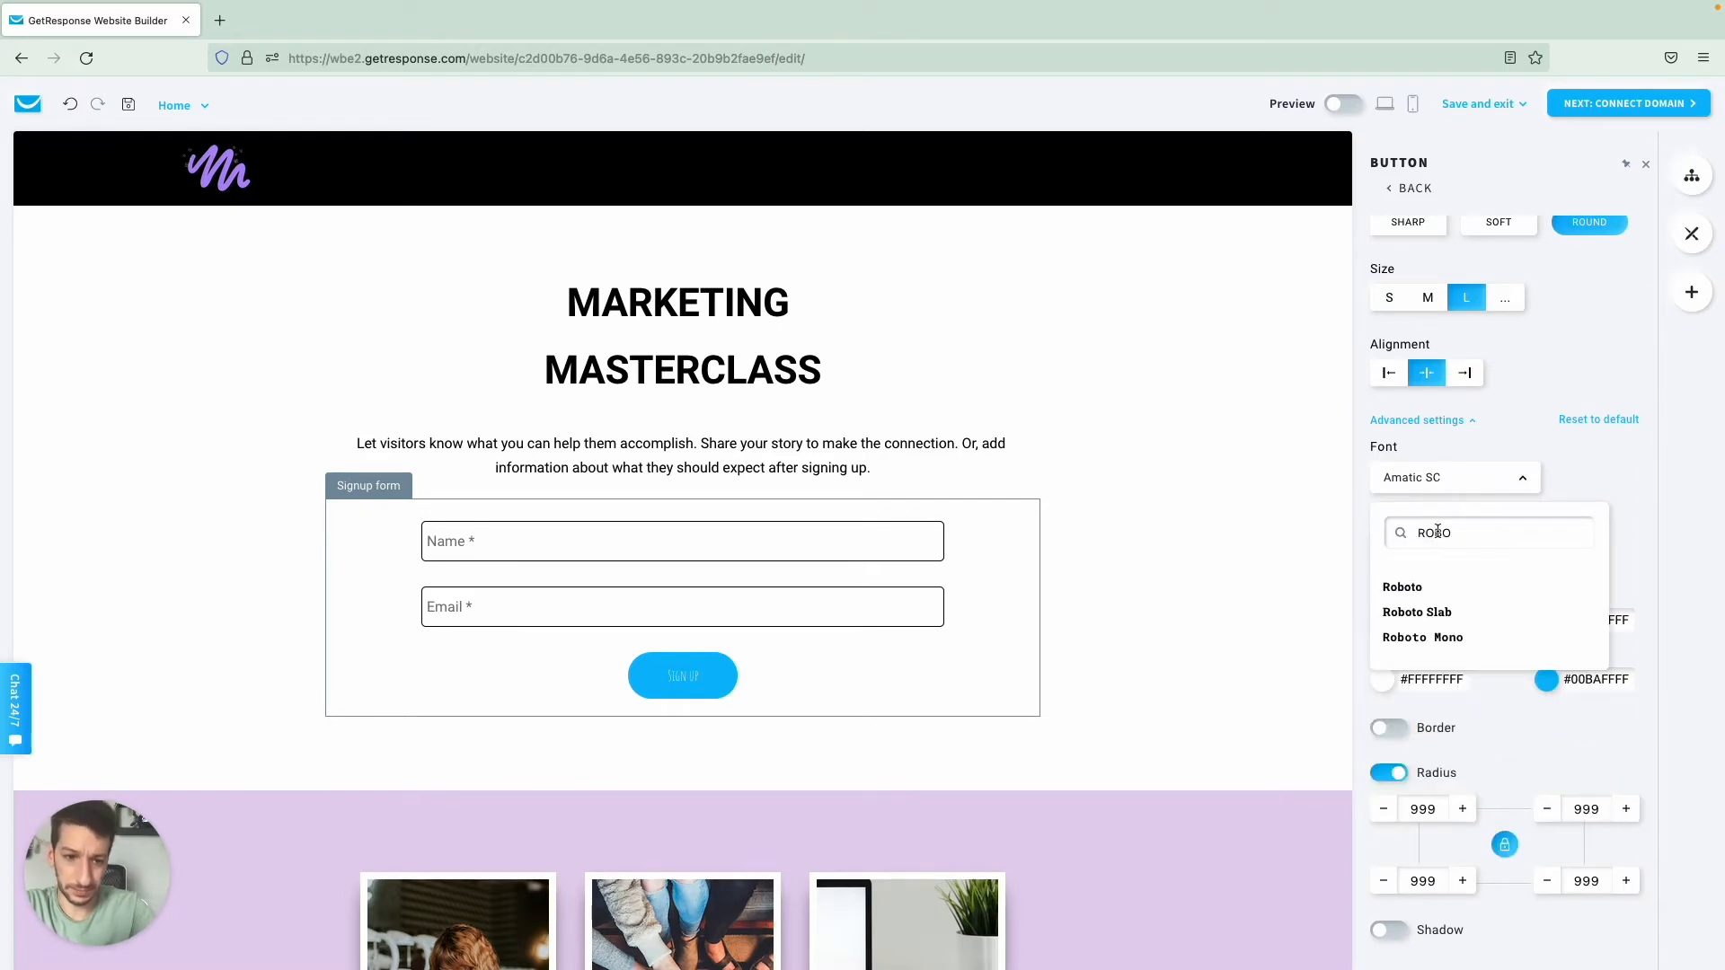
left_click(1403, 588)
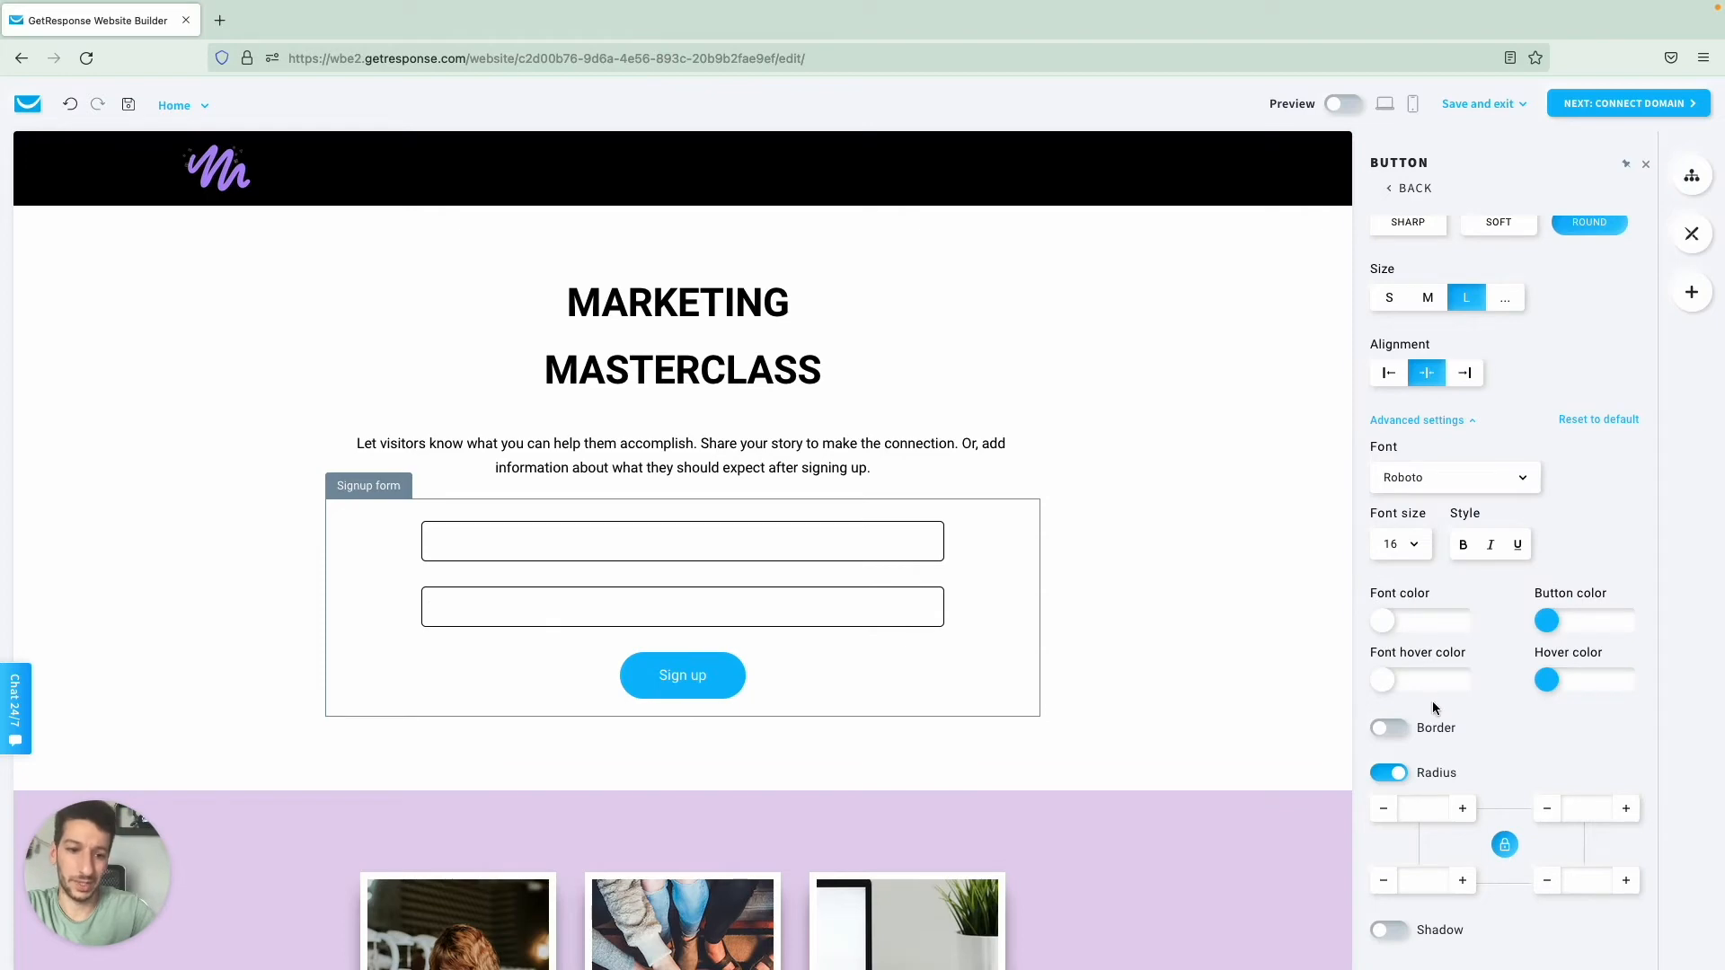
left_click(1461, 546)
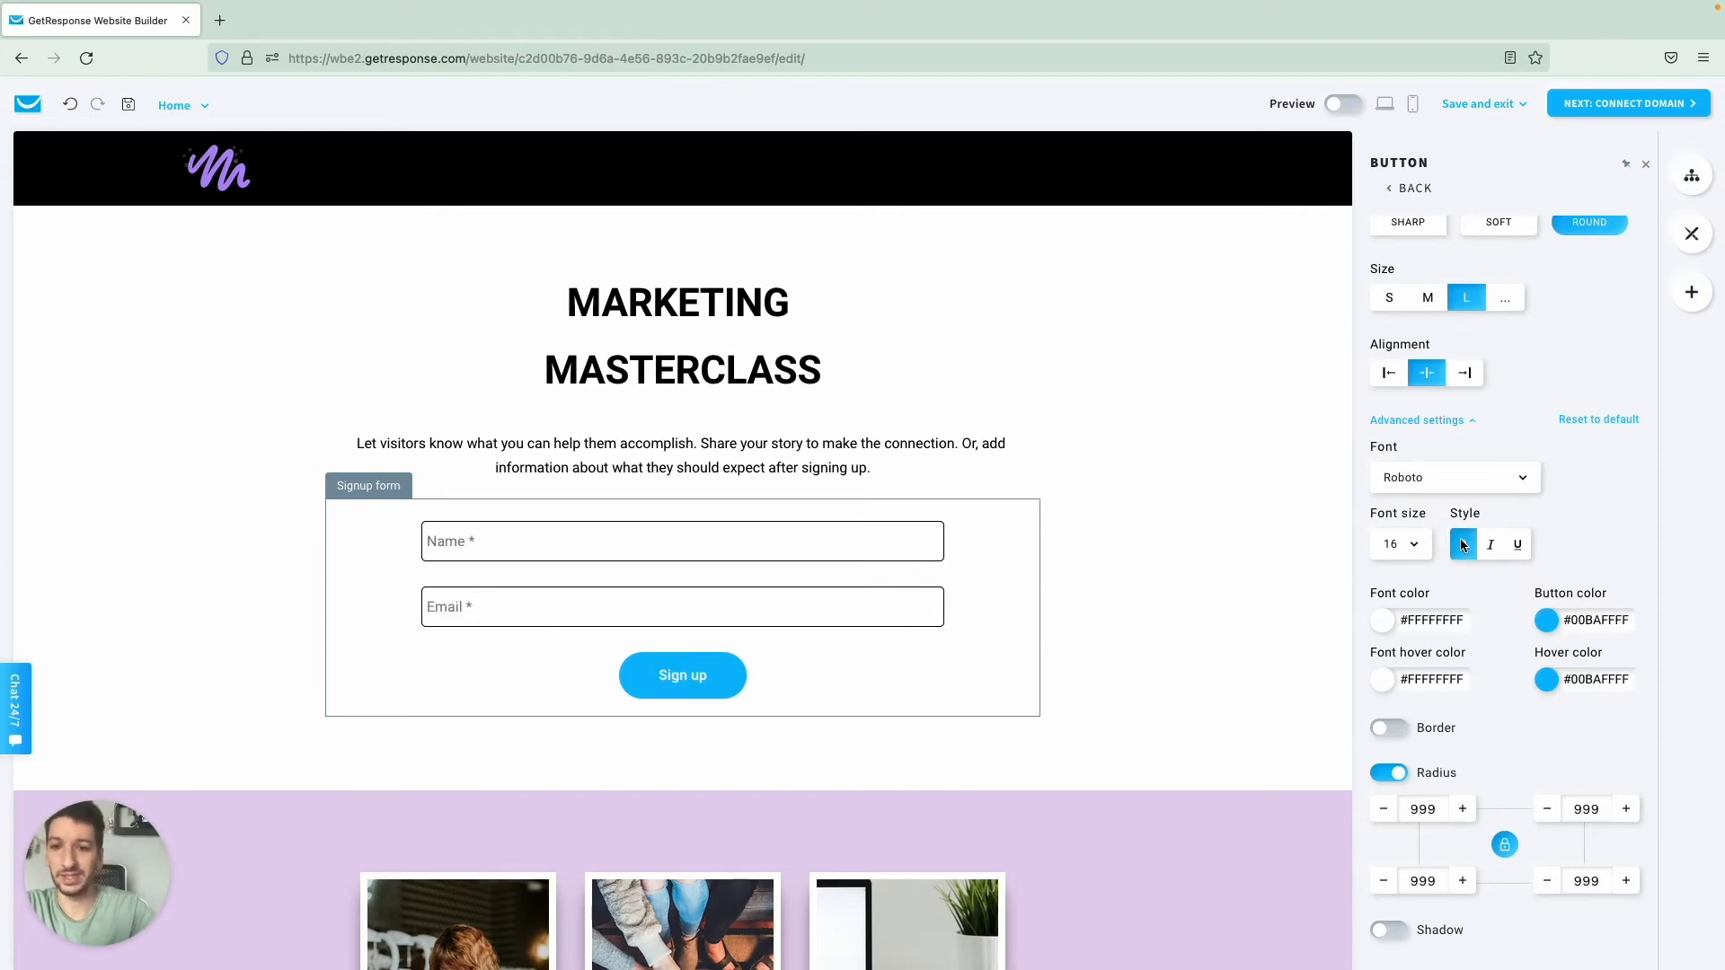
left_click(1238, 602)
Step: Delete the "Call to action" button beside the "Introduce your idea" text
scroll(1102, 637, "down", 2)
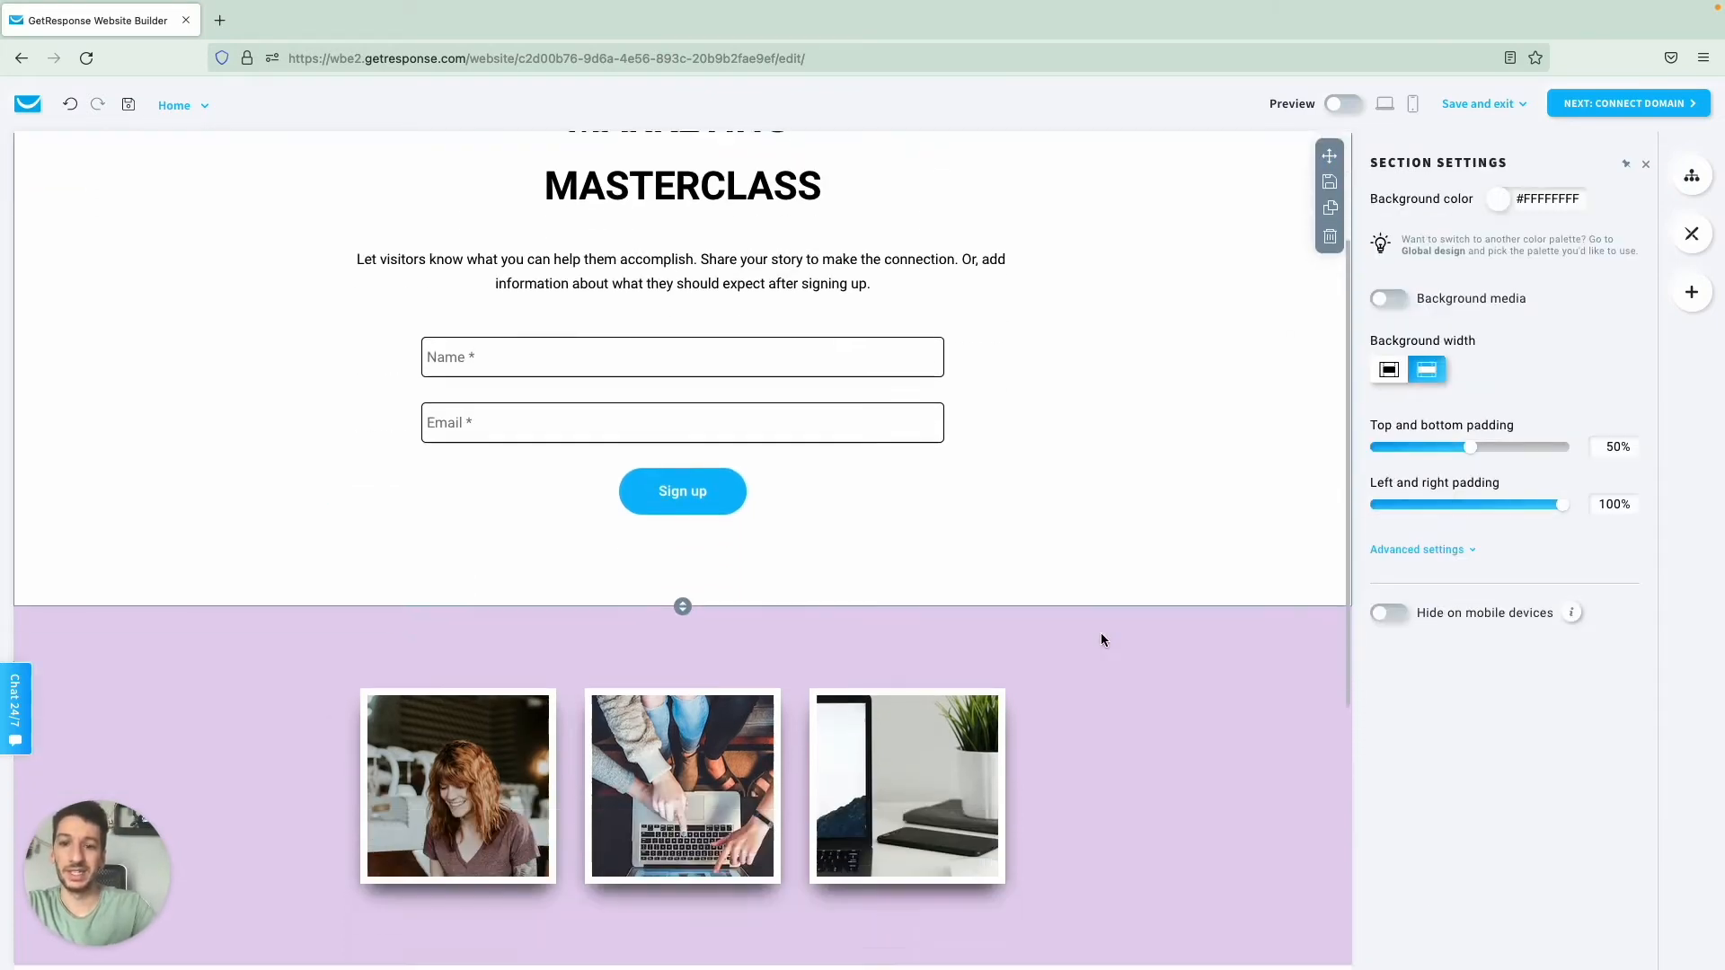
scroll(1102, 638, "down", 5)
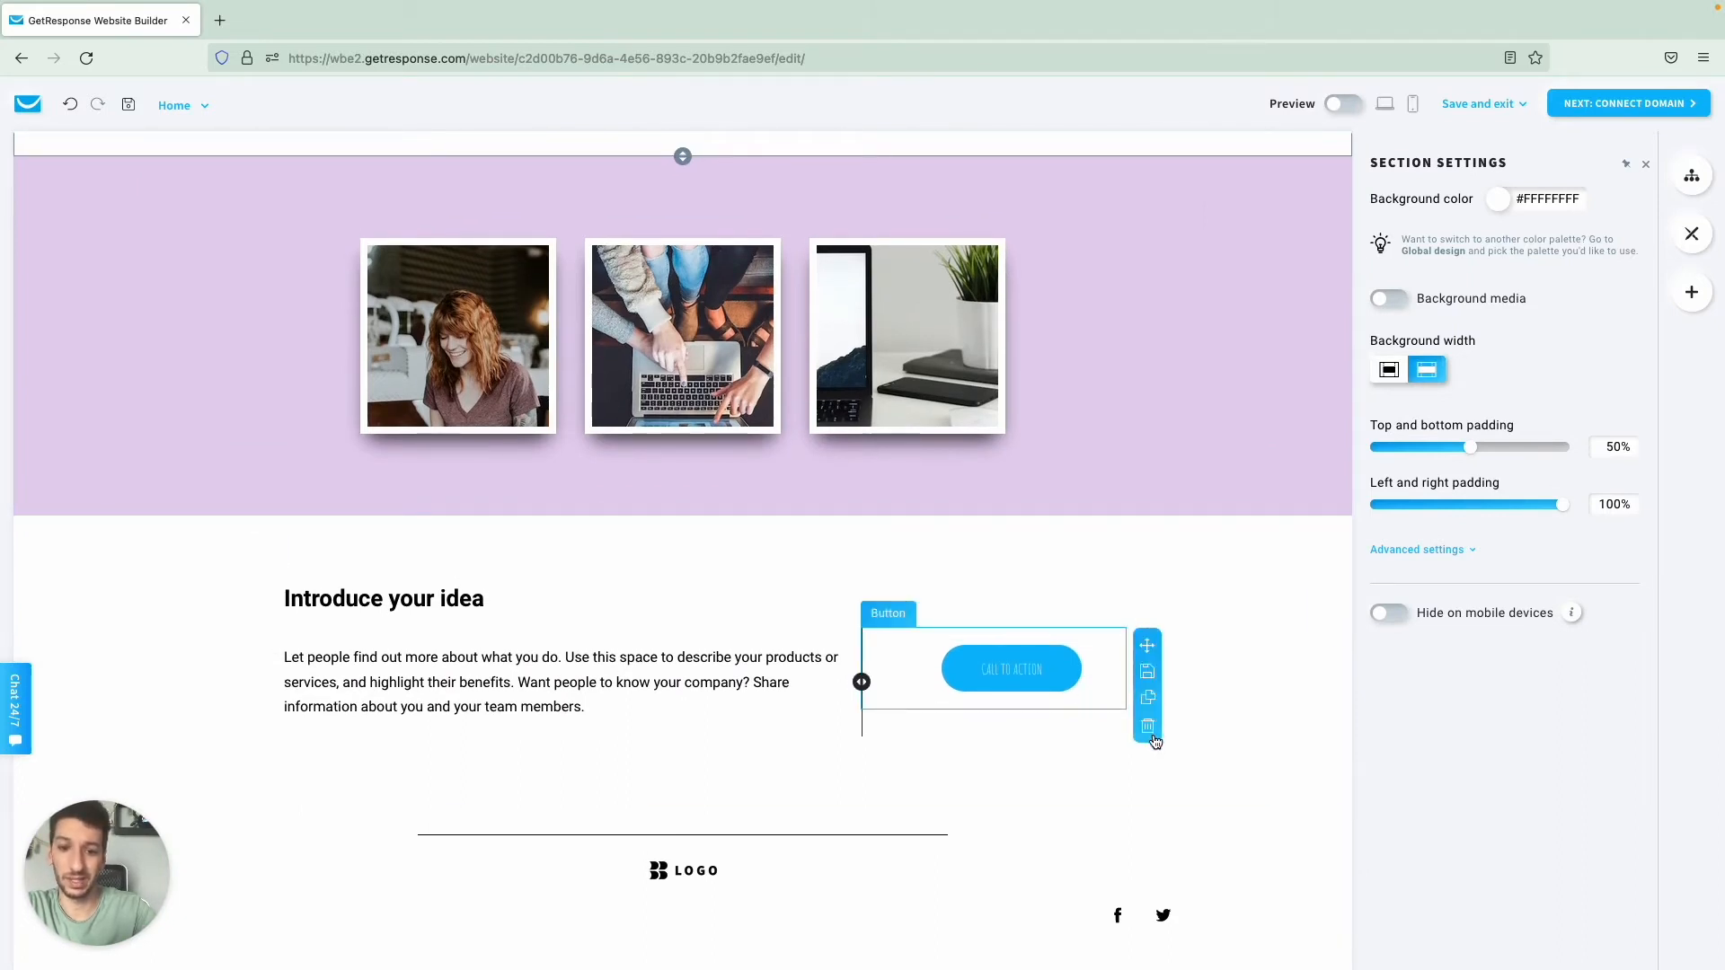
left_click(1149, 730)
Step: Reduce the top and bottom padding of the section containing the signup form to 10%
scroll(1020, 472, "up", 5)
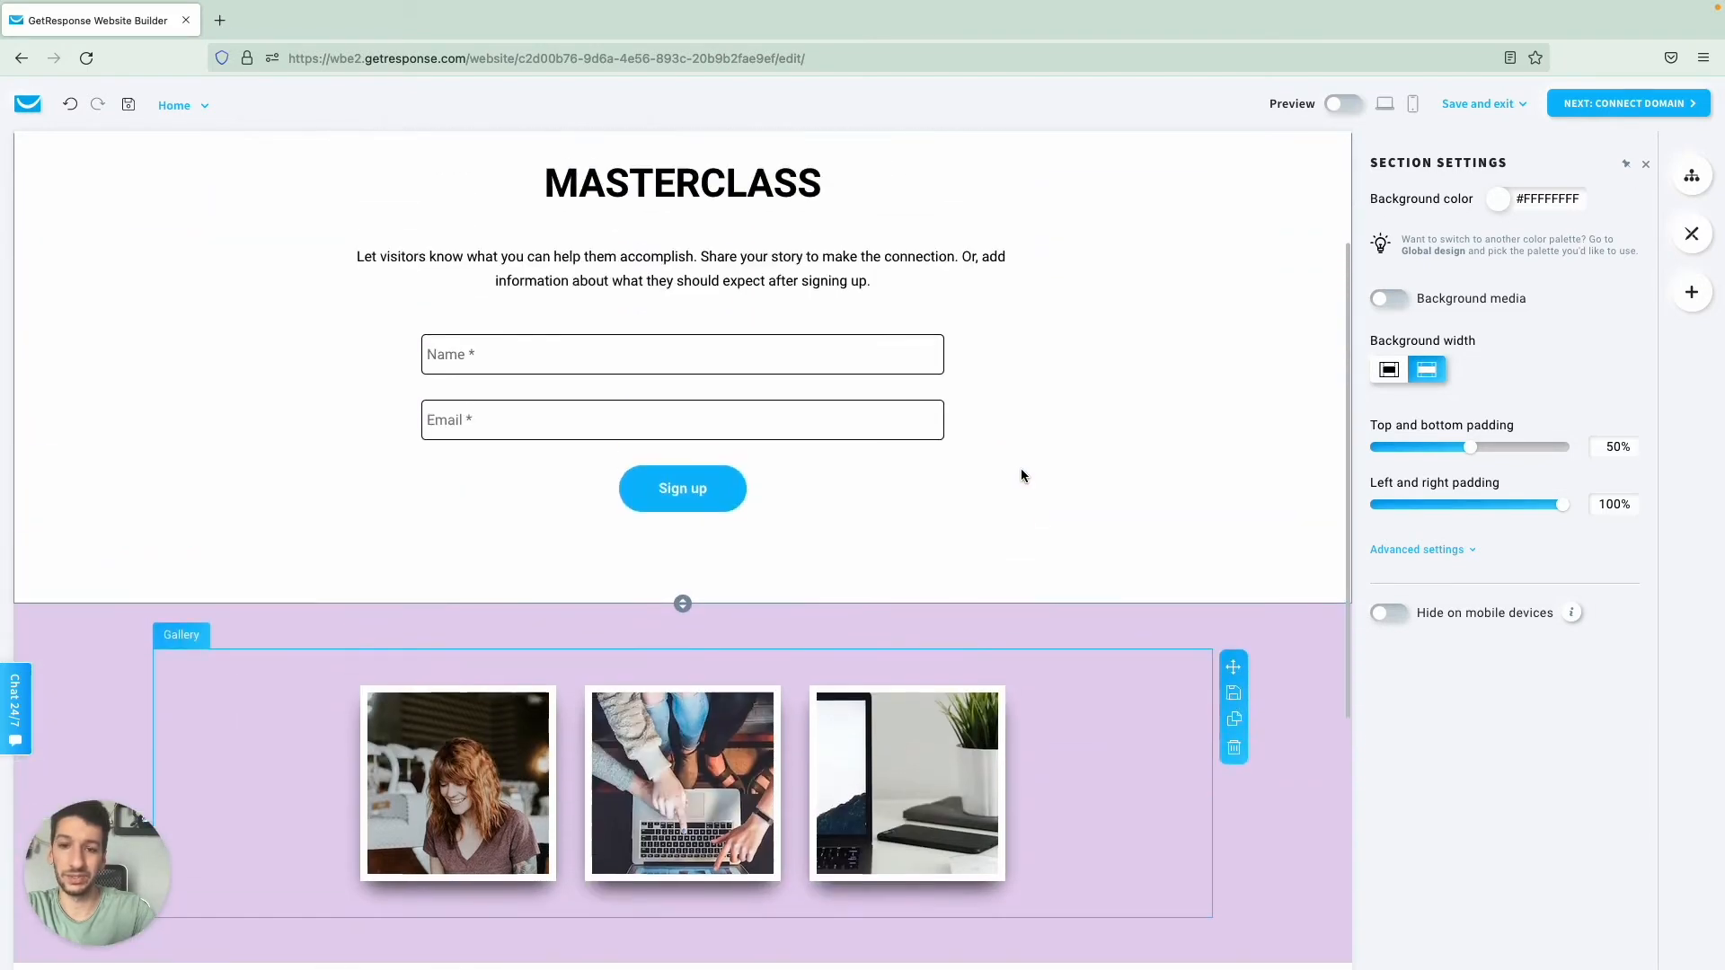
scroll(1020, 475, "up", 3)
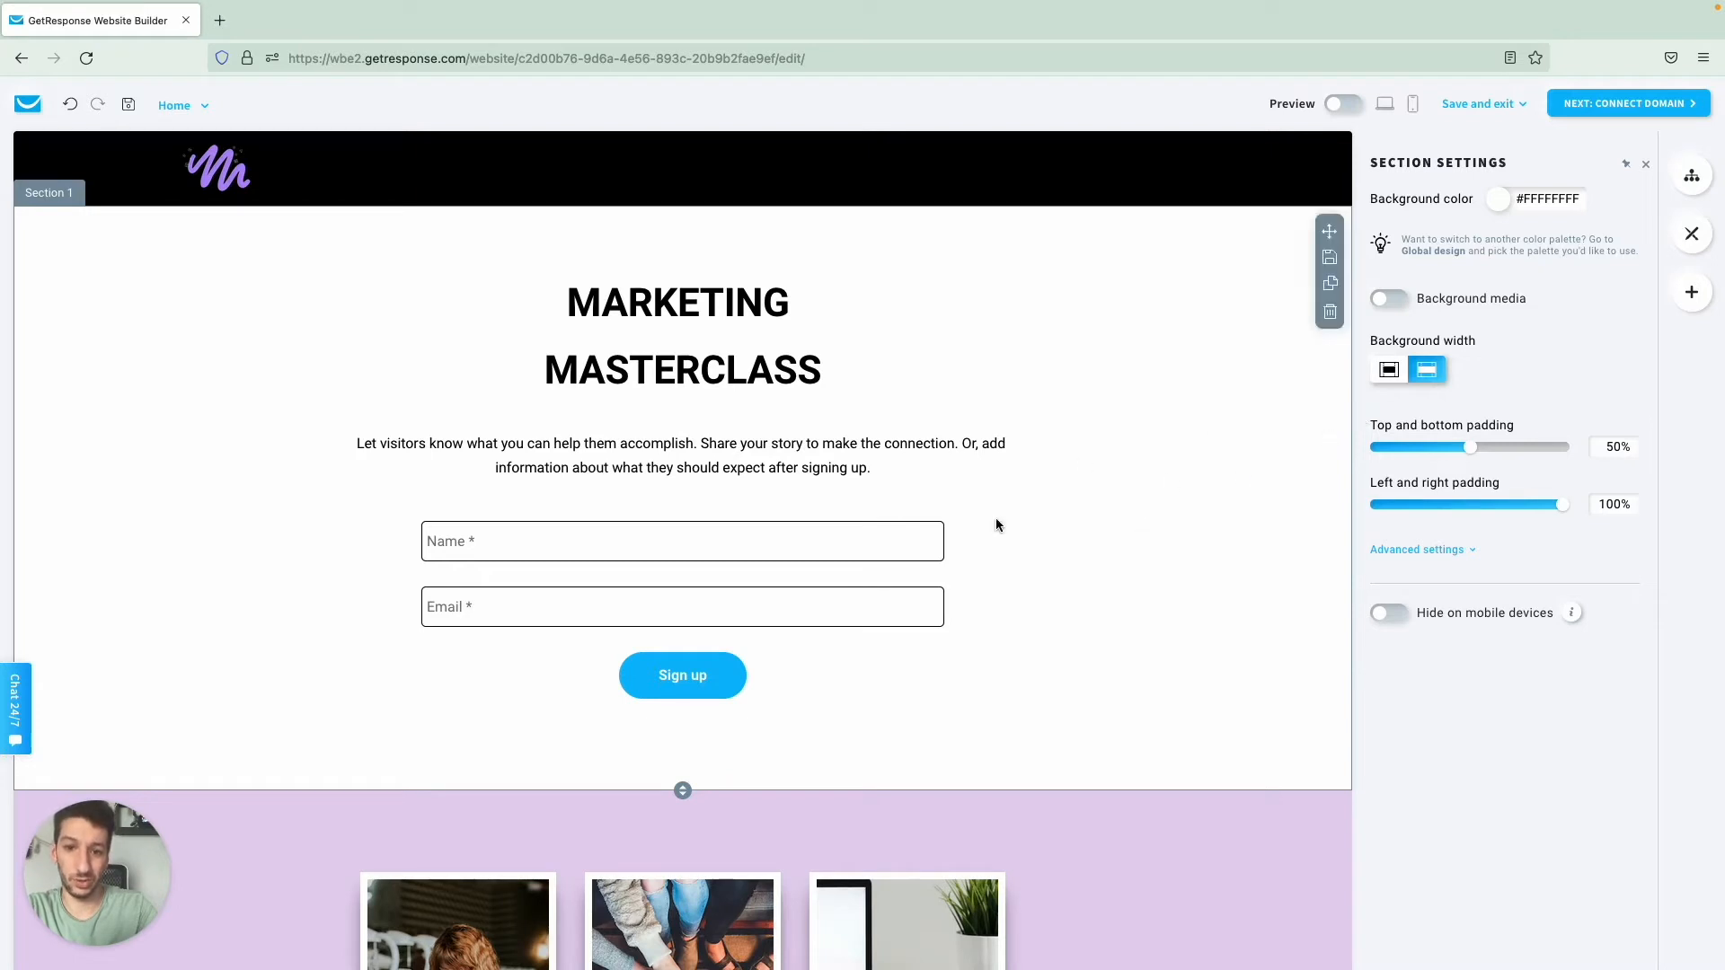
left_click(1024, 557)
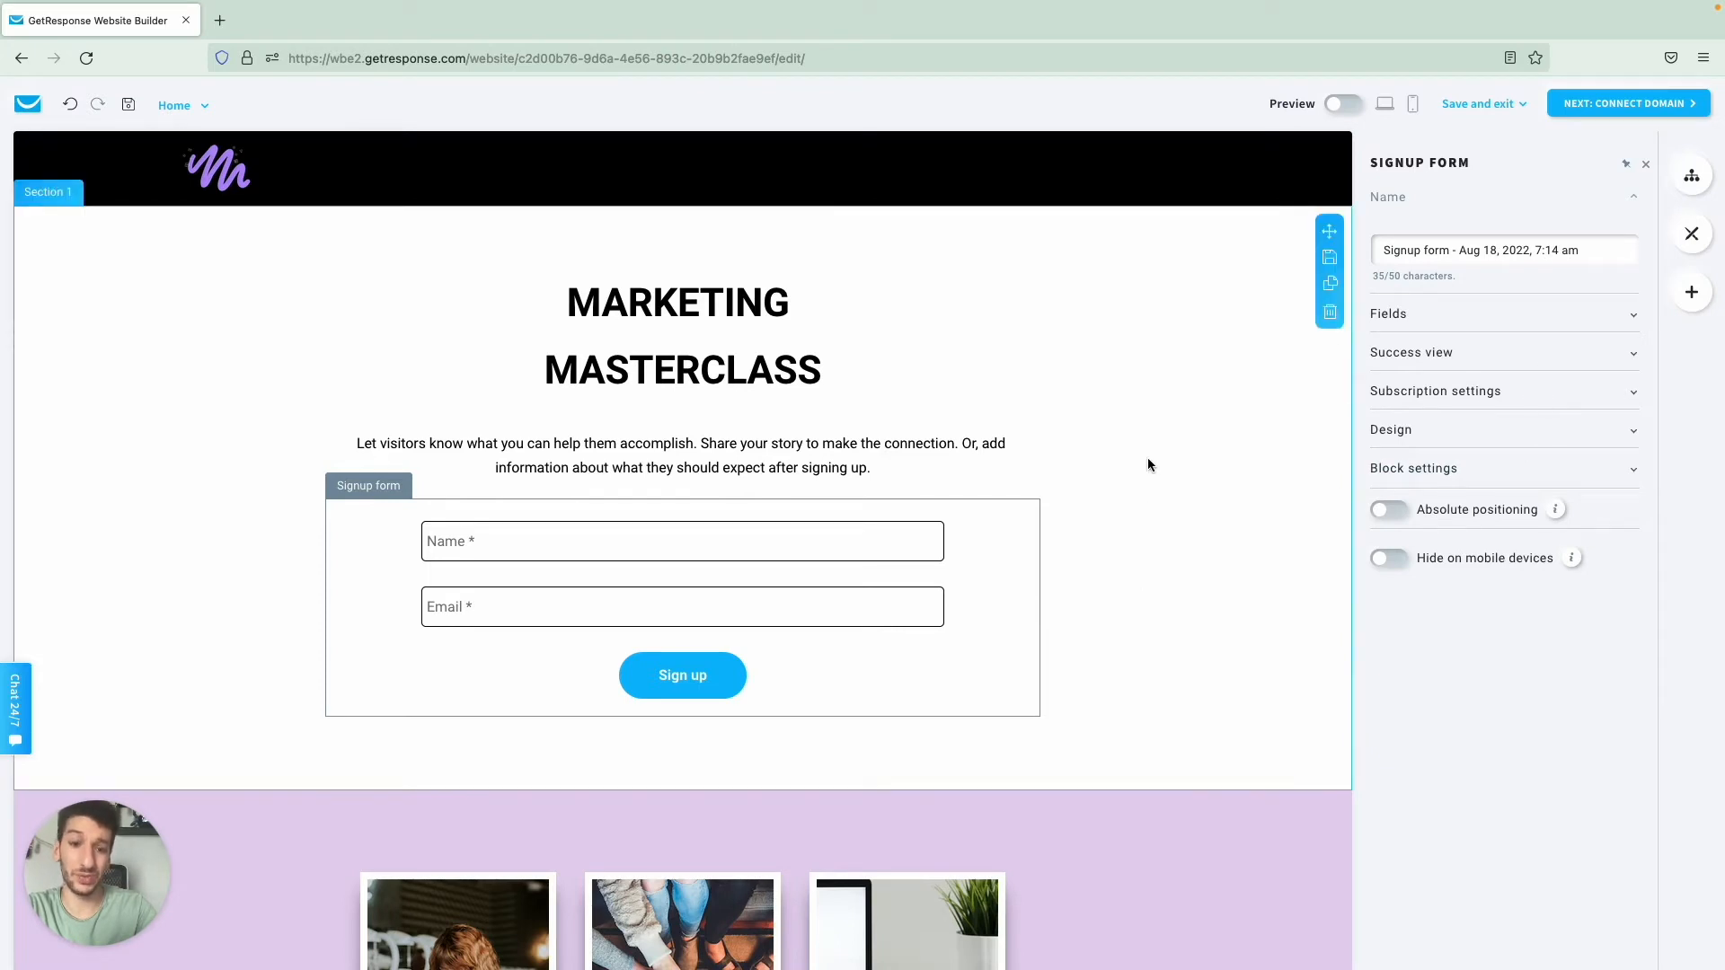
left_click(1157, 334)
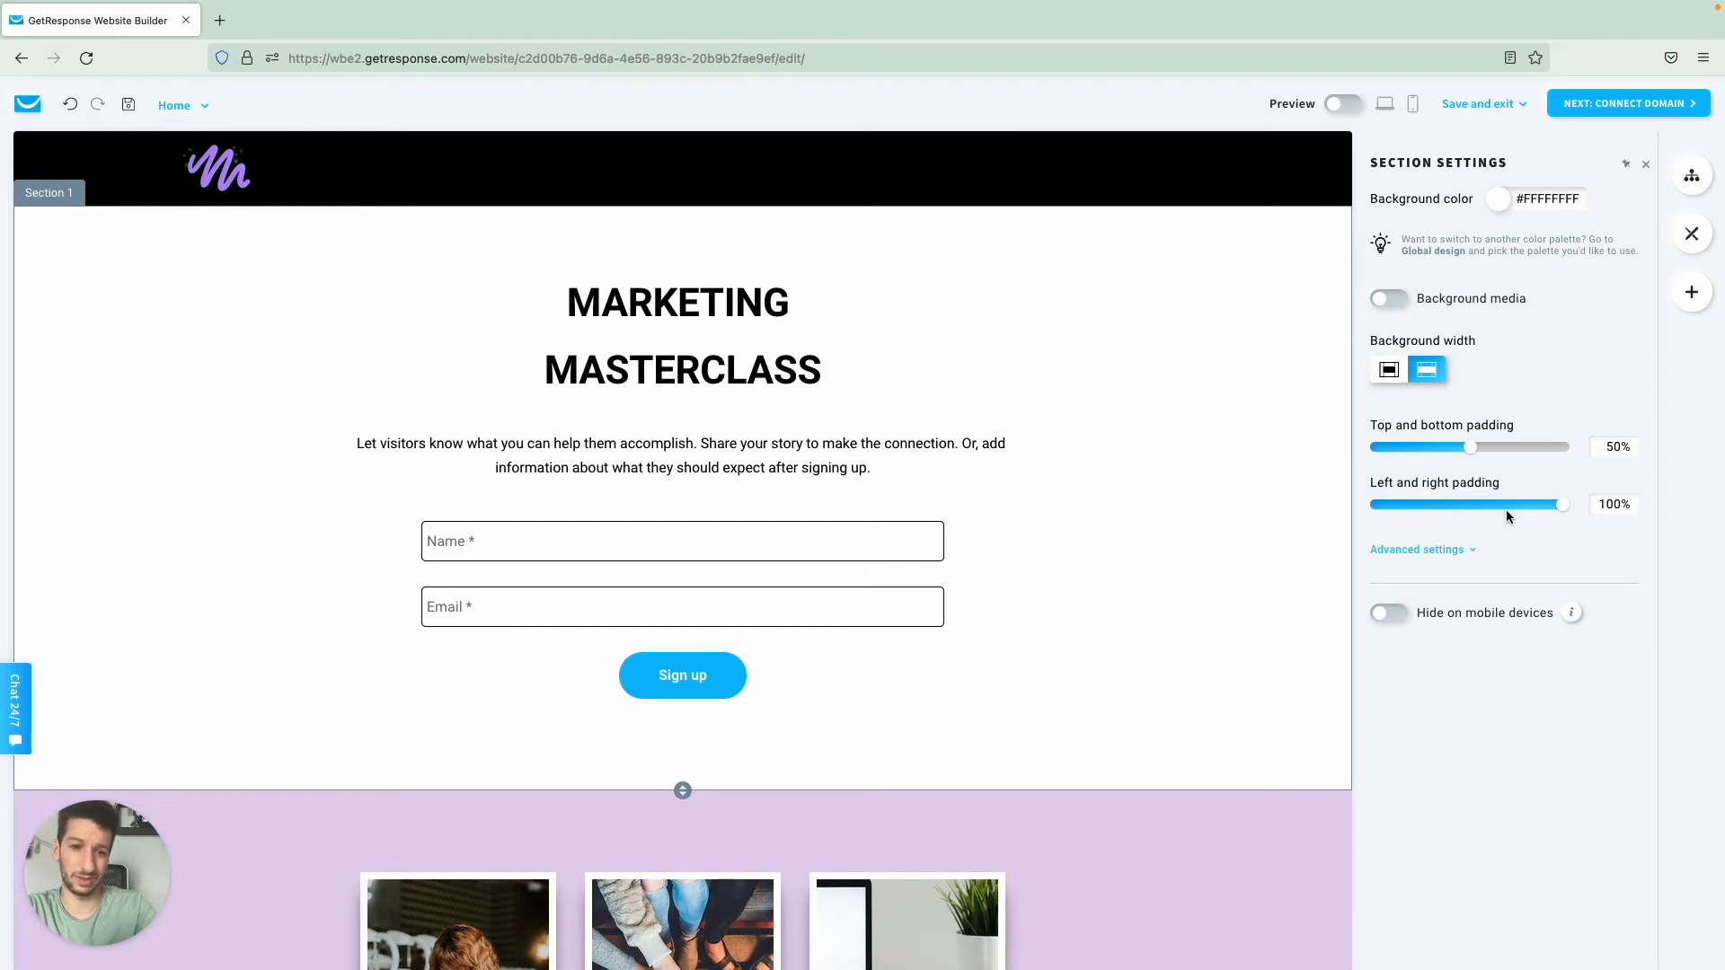
left_click_drag(1460, 458, 1397, 458)
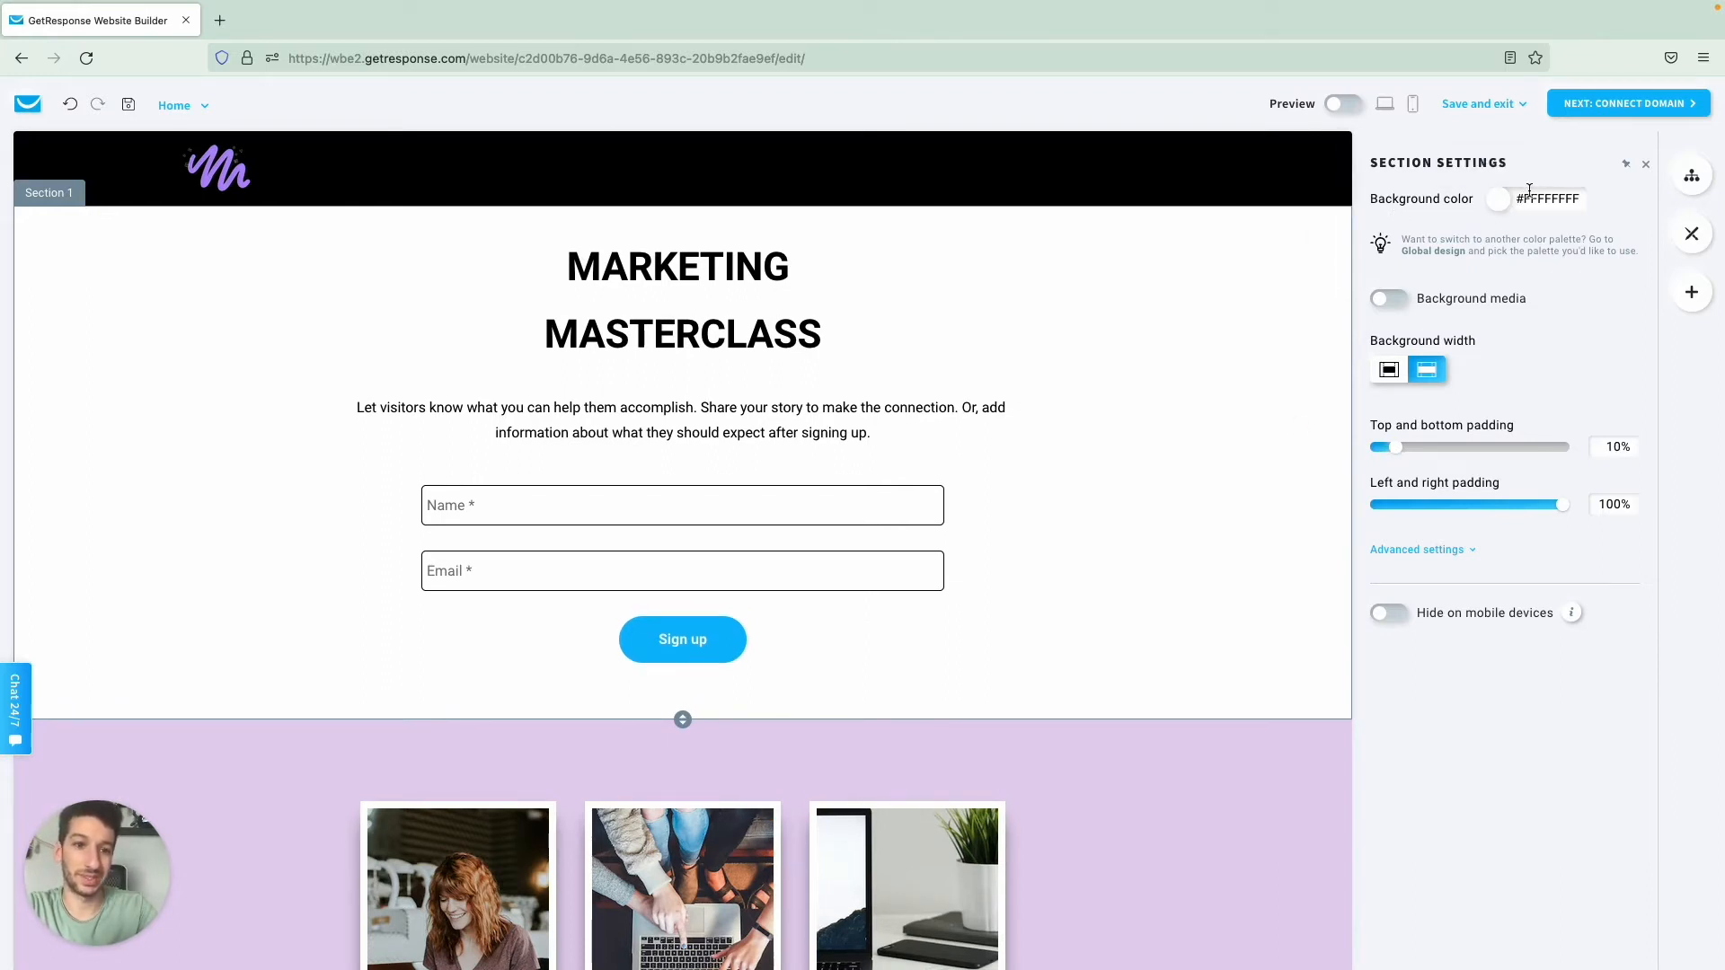
Step: Enable background media for the signup form section and search Unsplash for "gradient" images
left_click(1388, 305)
left_click(1497, 455)
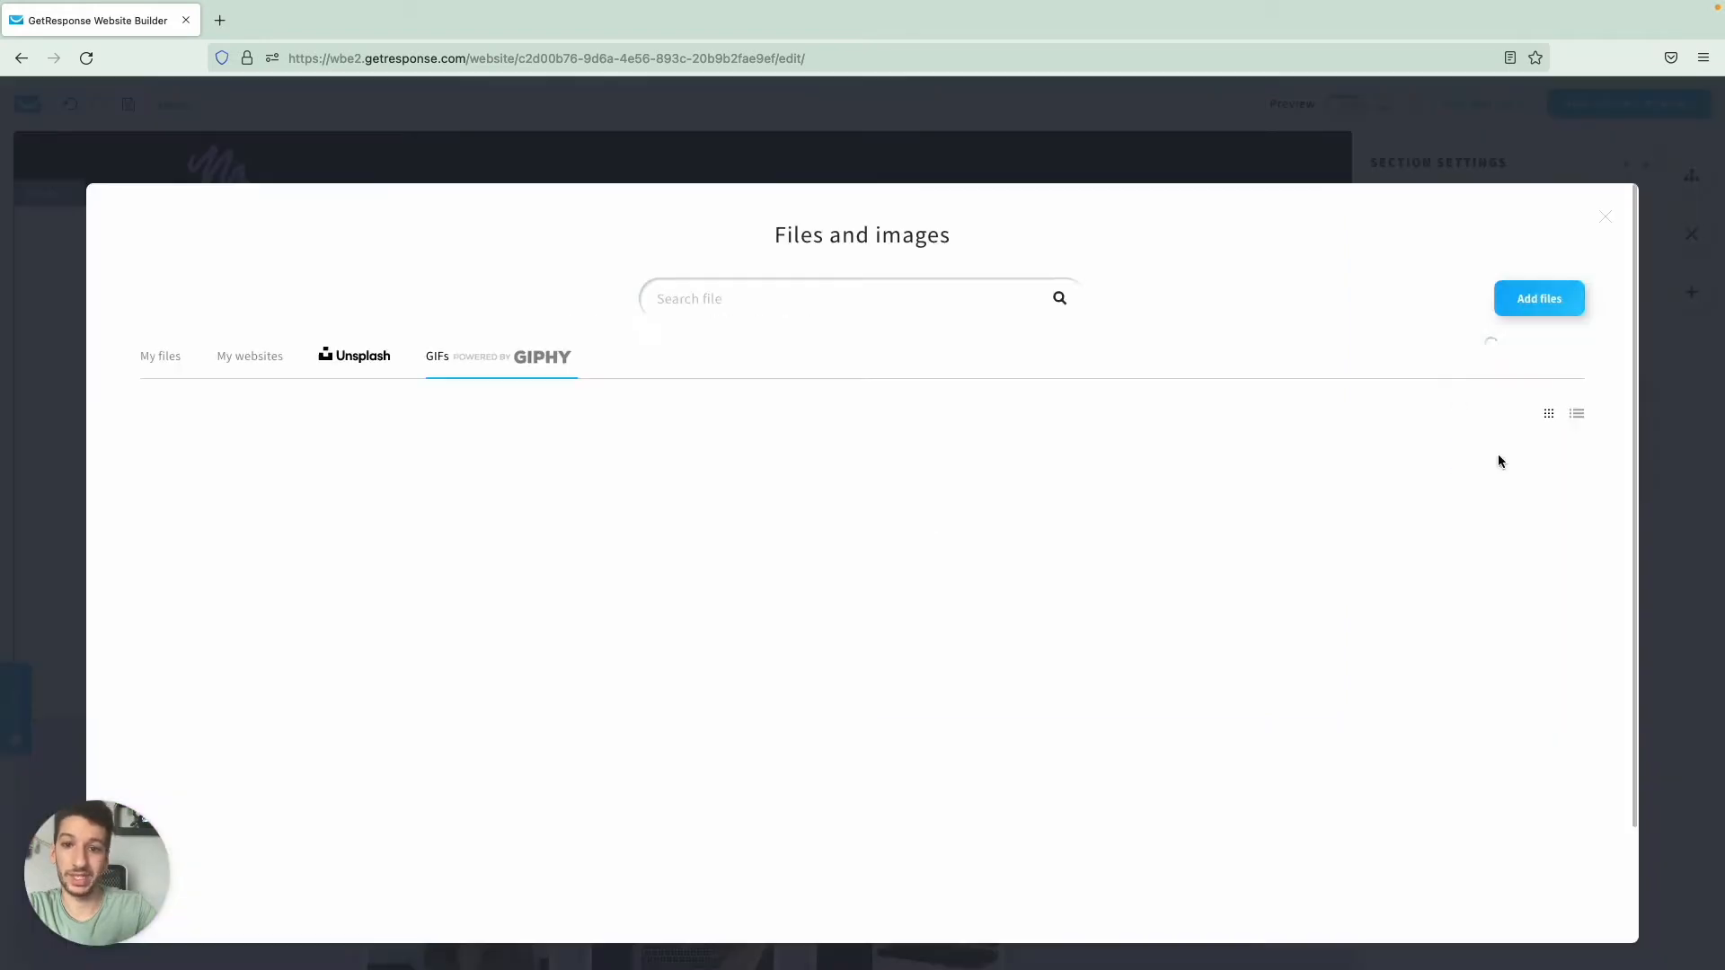
left_click(360, 359)
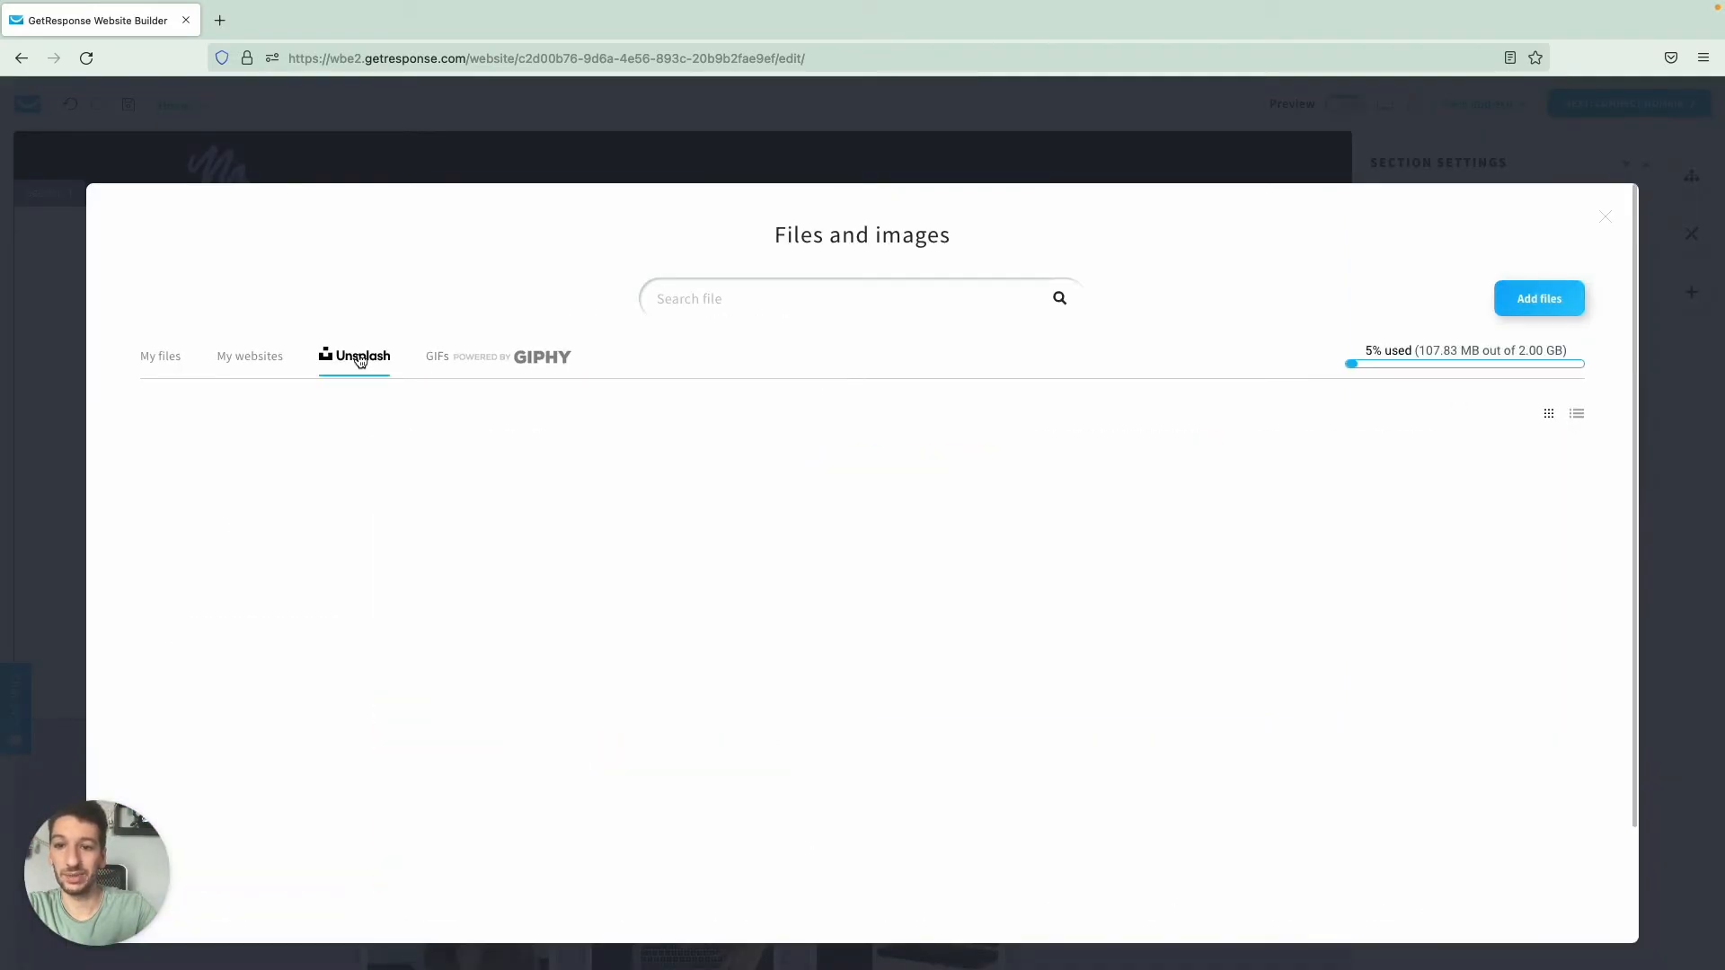
left_click(803, 296)
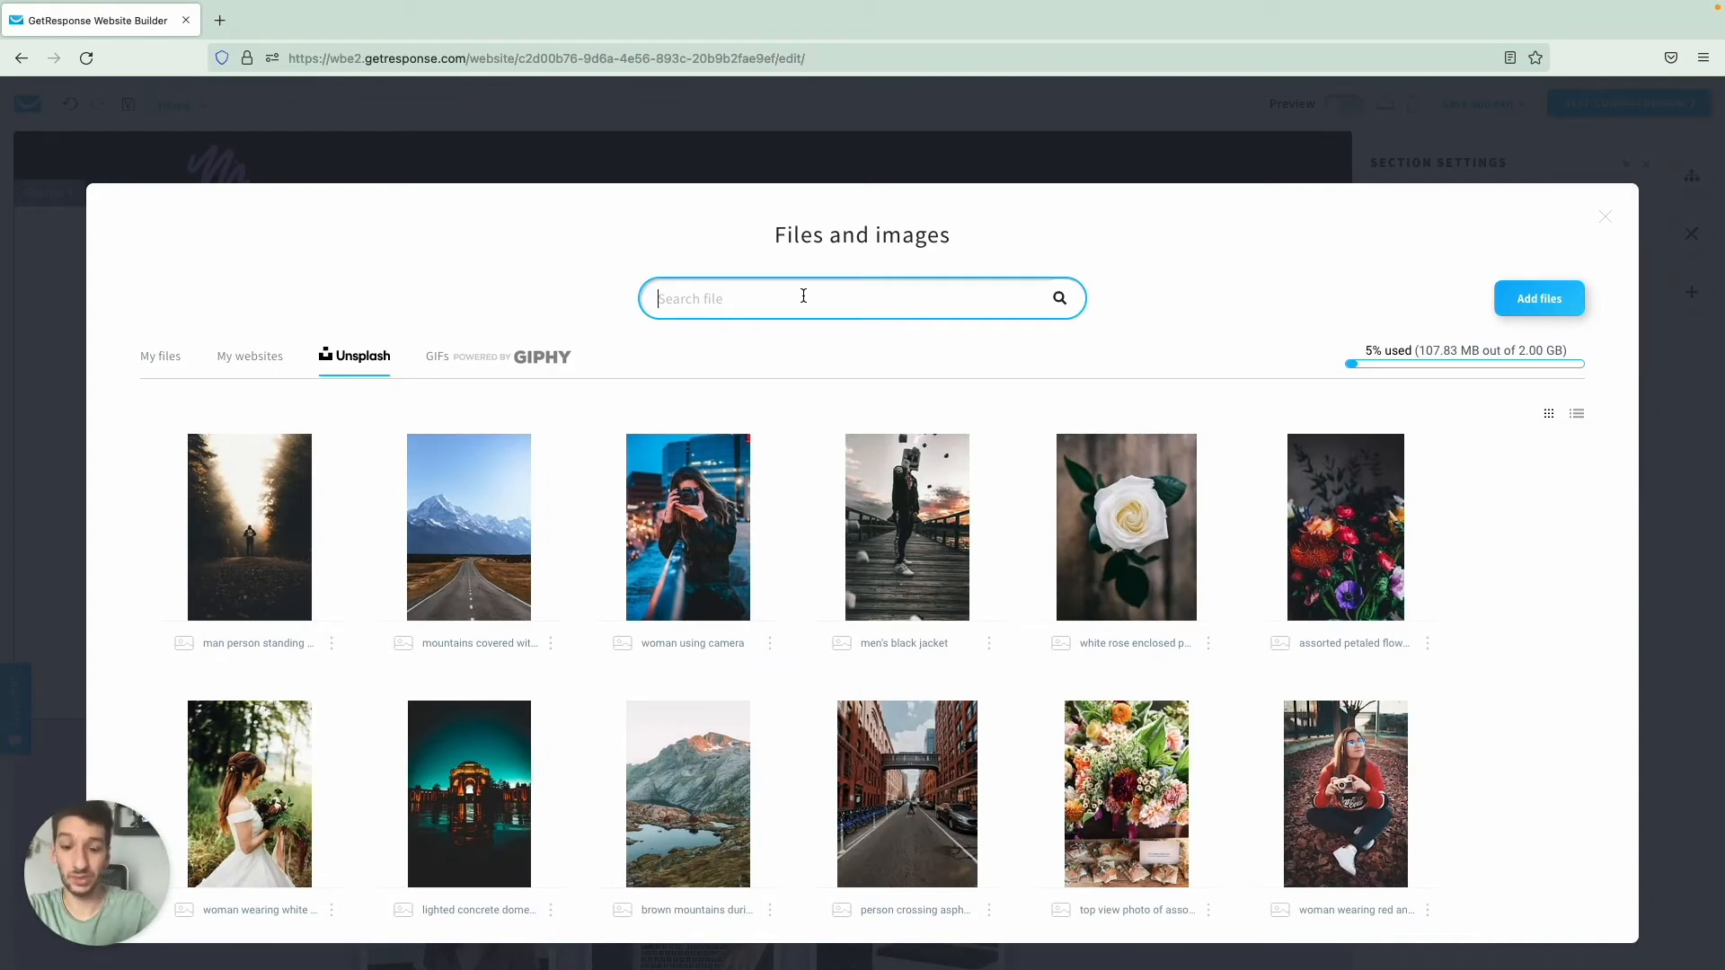
type("GRADIENT")
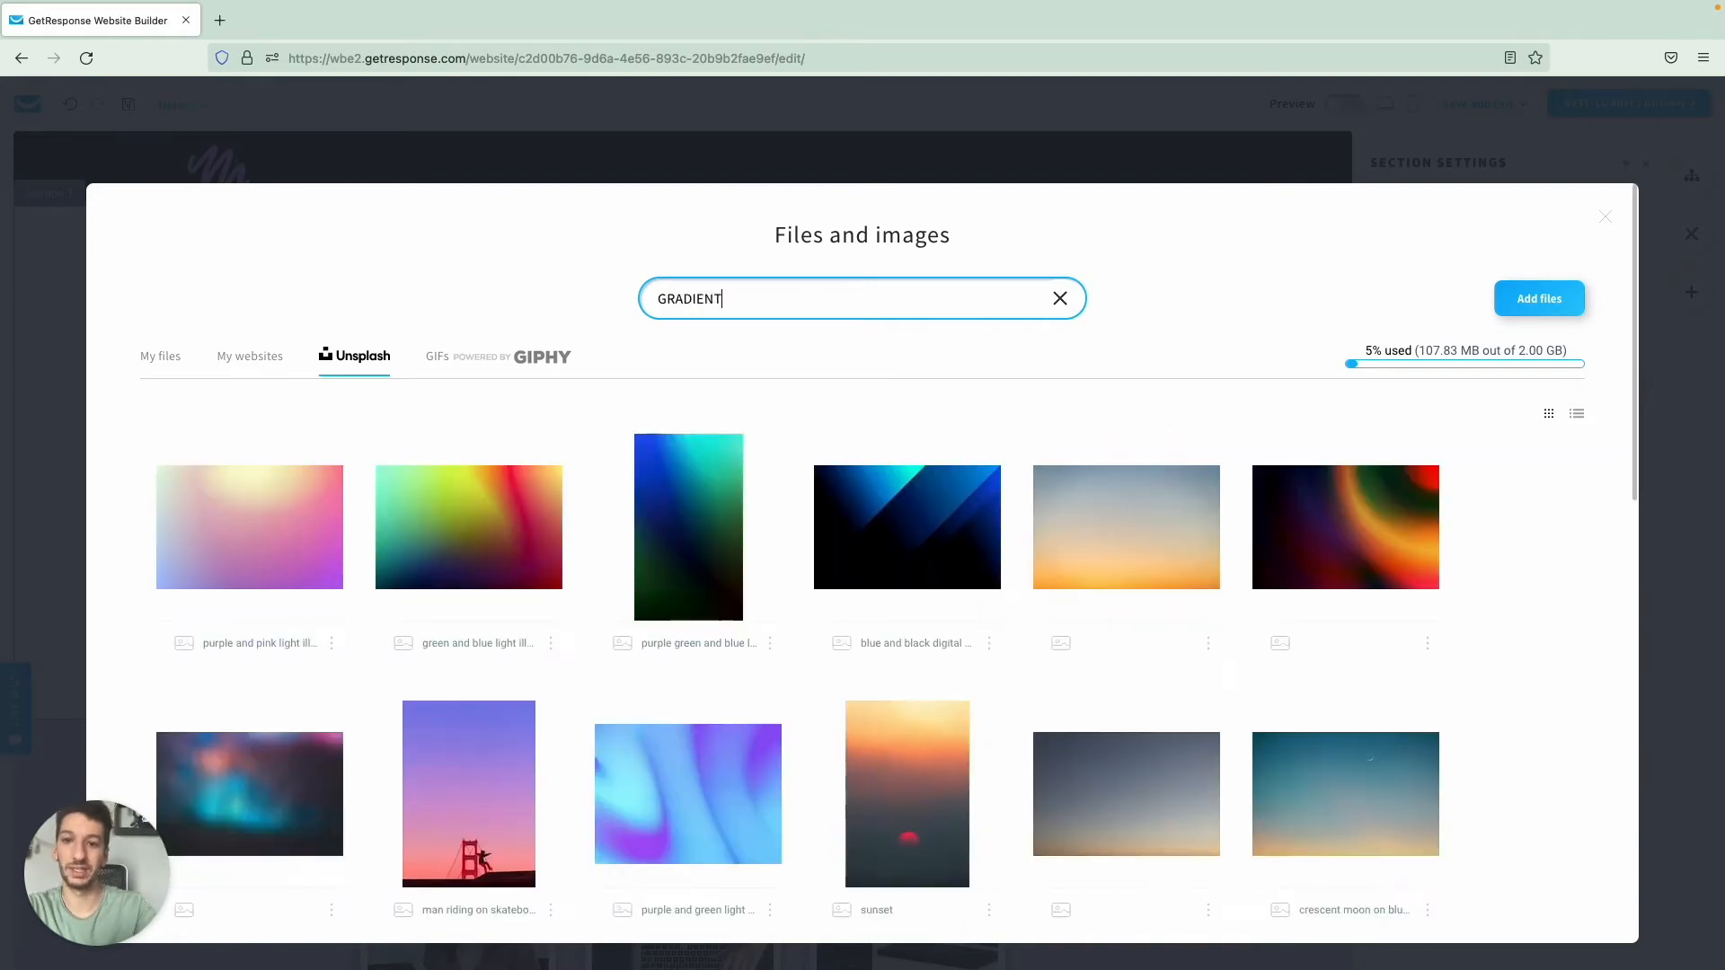
key("super+a")
type("gra")
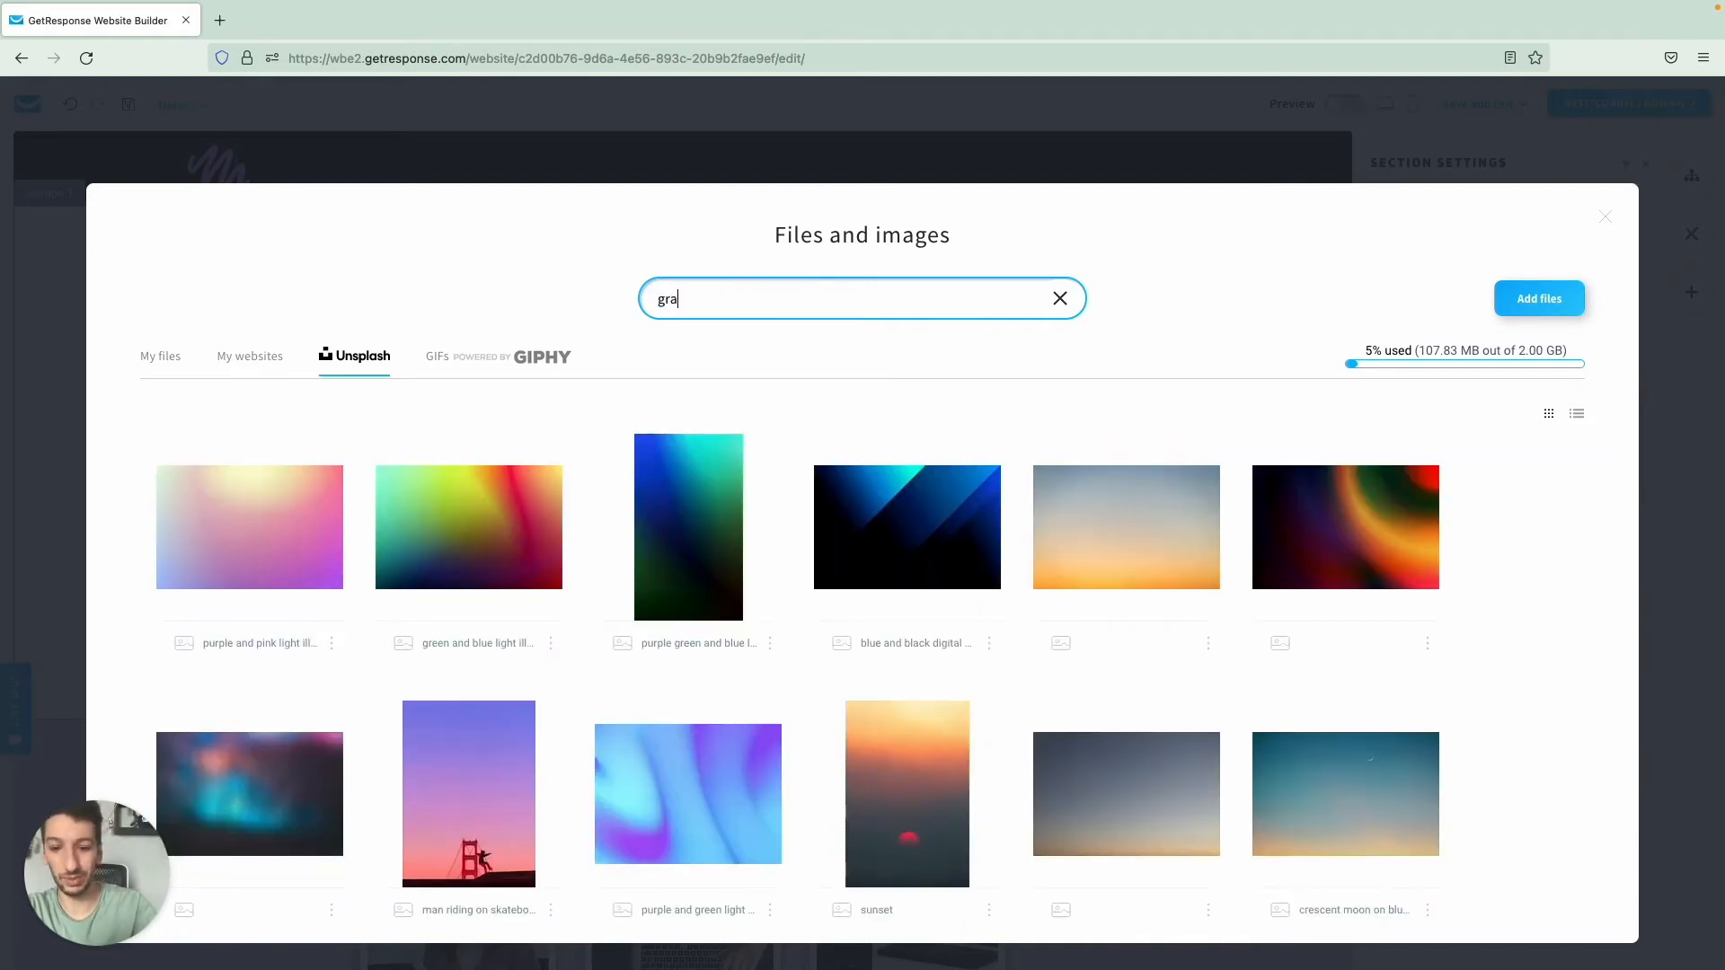
type("dient")
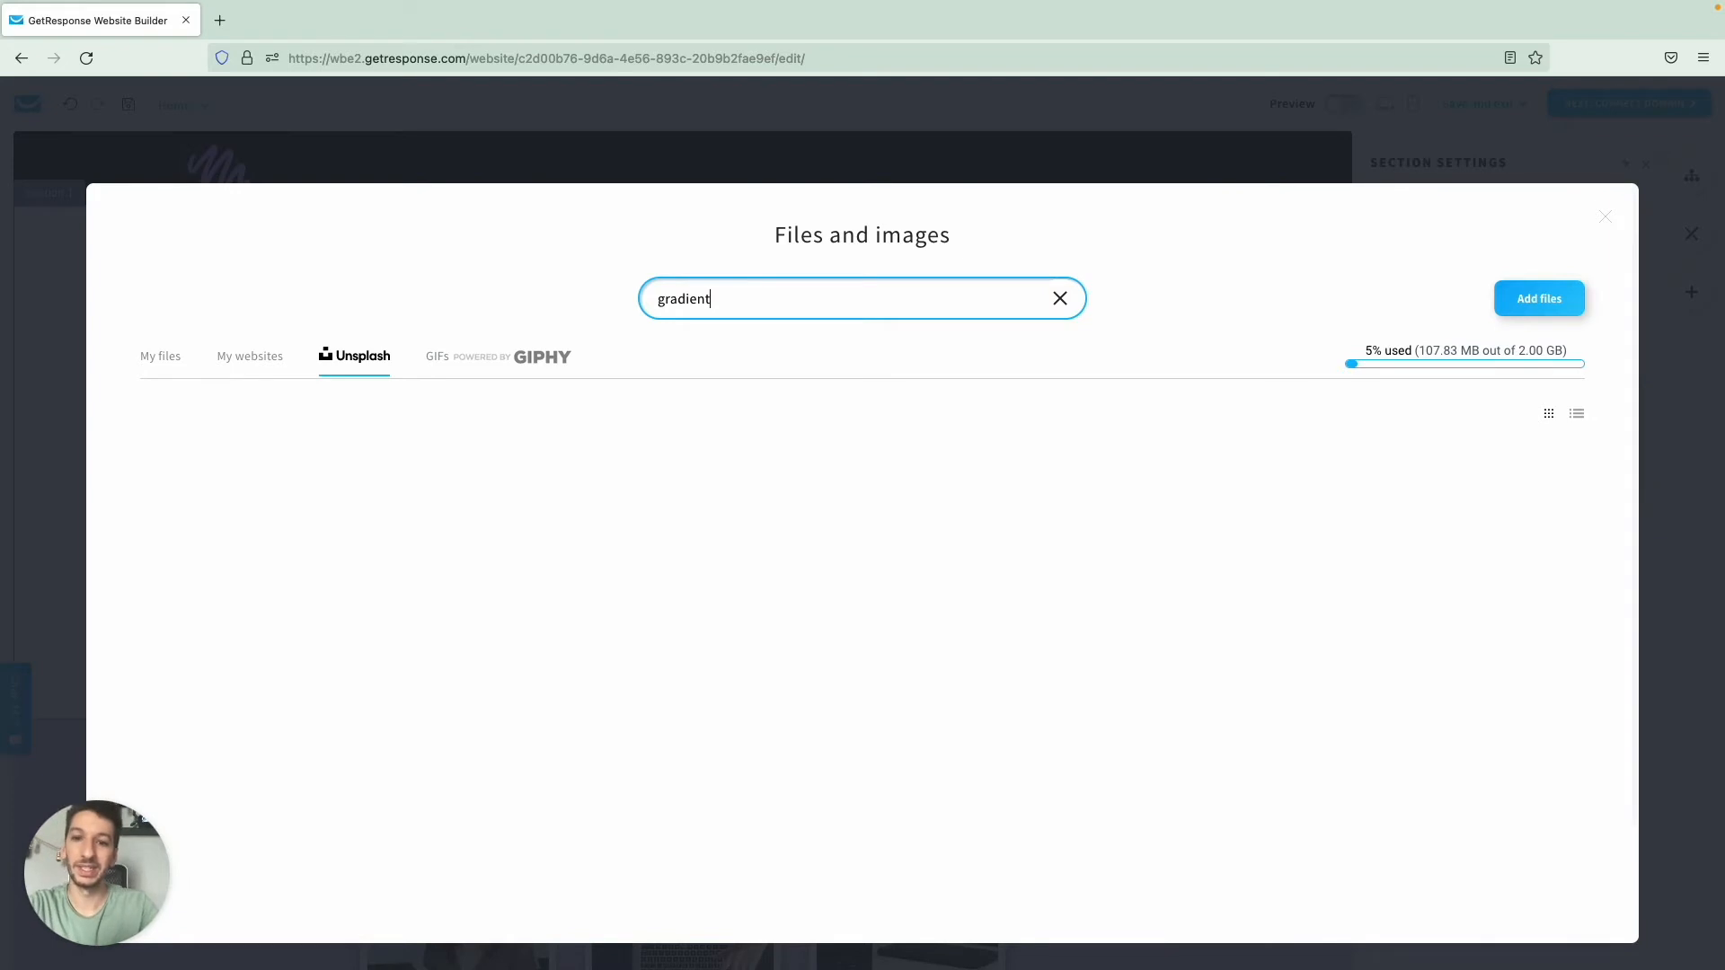
Step: Load more Unsplash gradient results and use the pink and blue marbled image as the signup section's background
scroll(723, 485, "down", 6)
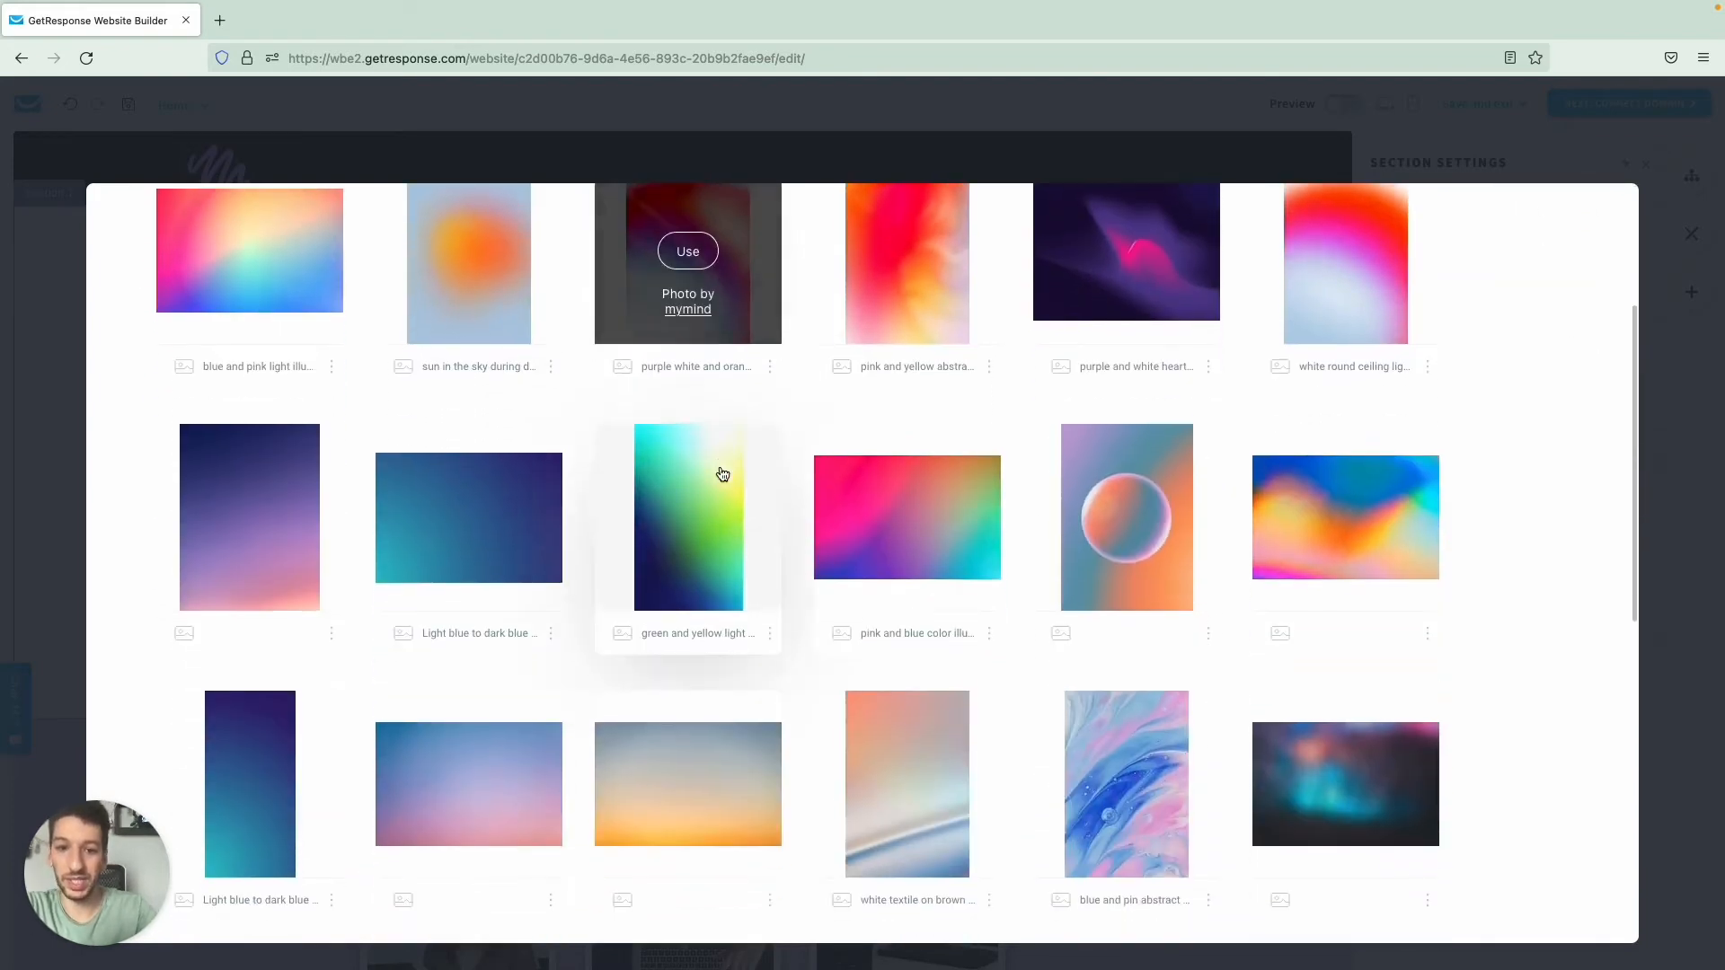
scroll(792, 640, "down", 5)
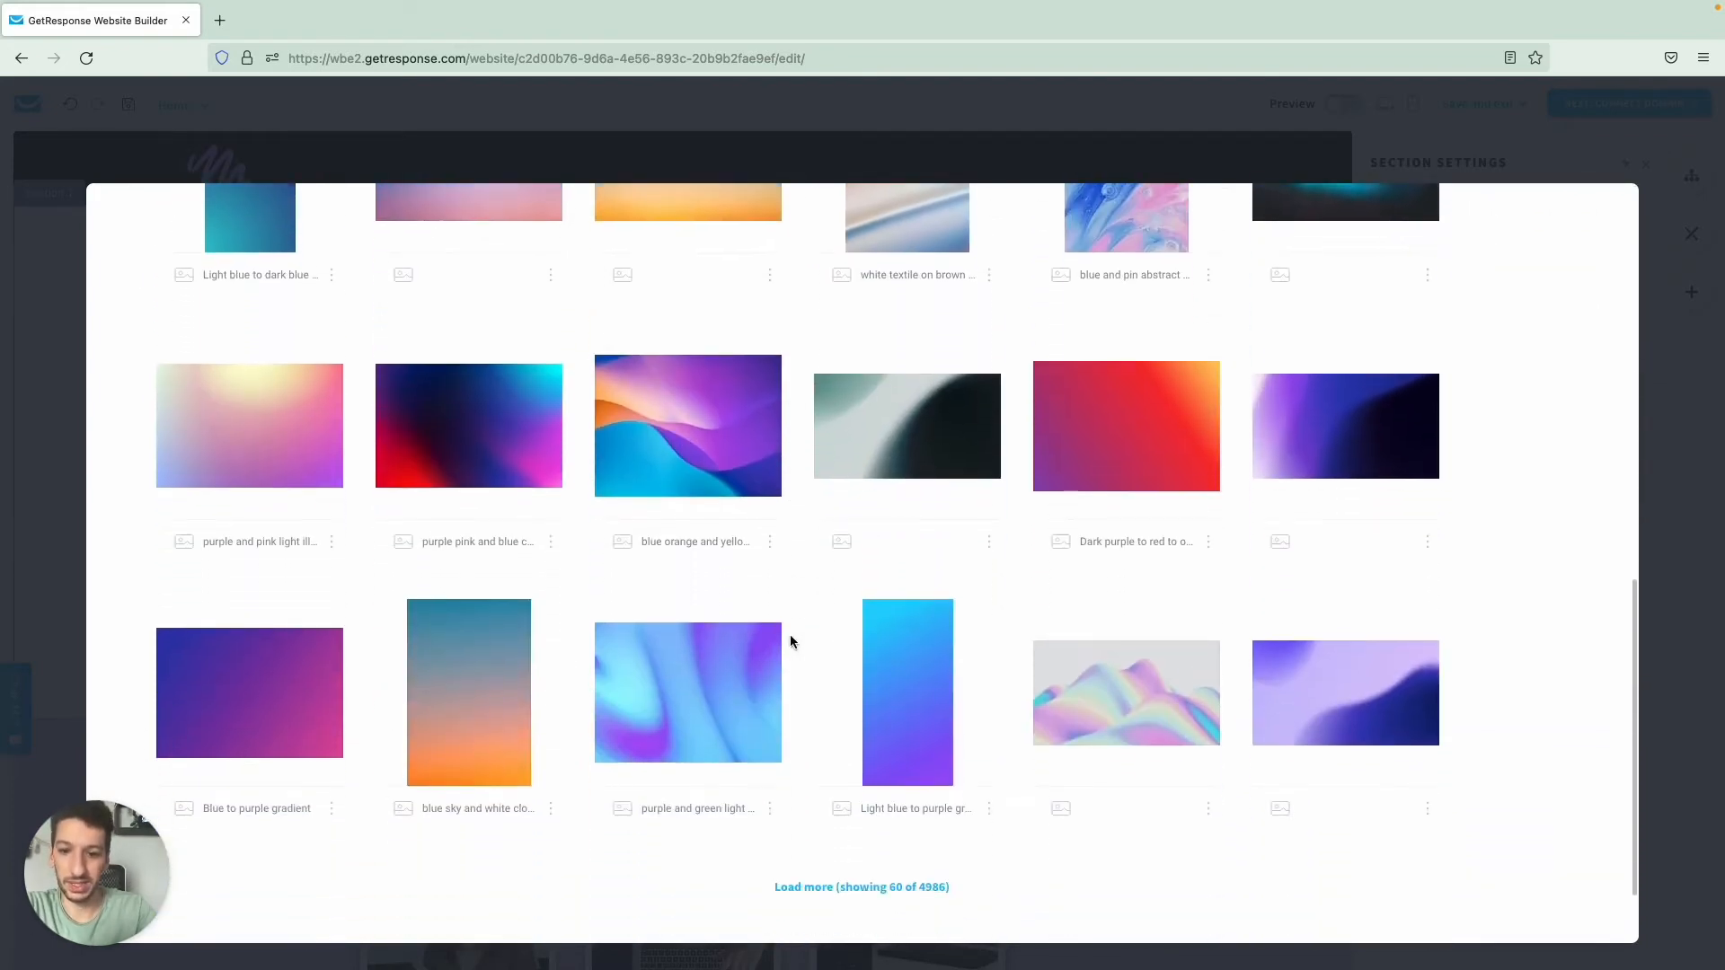
left_click(822, 796)
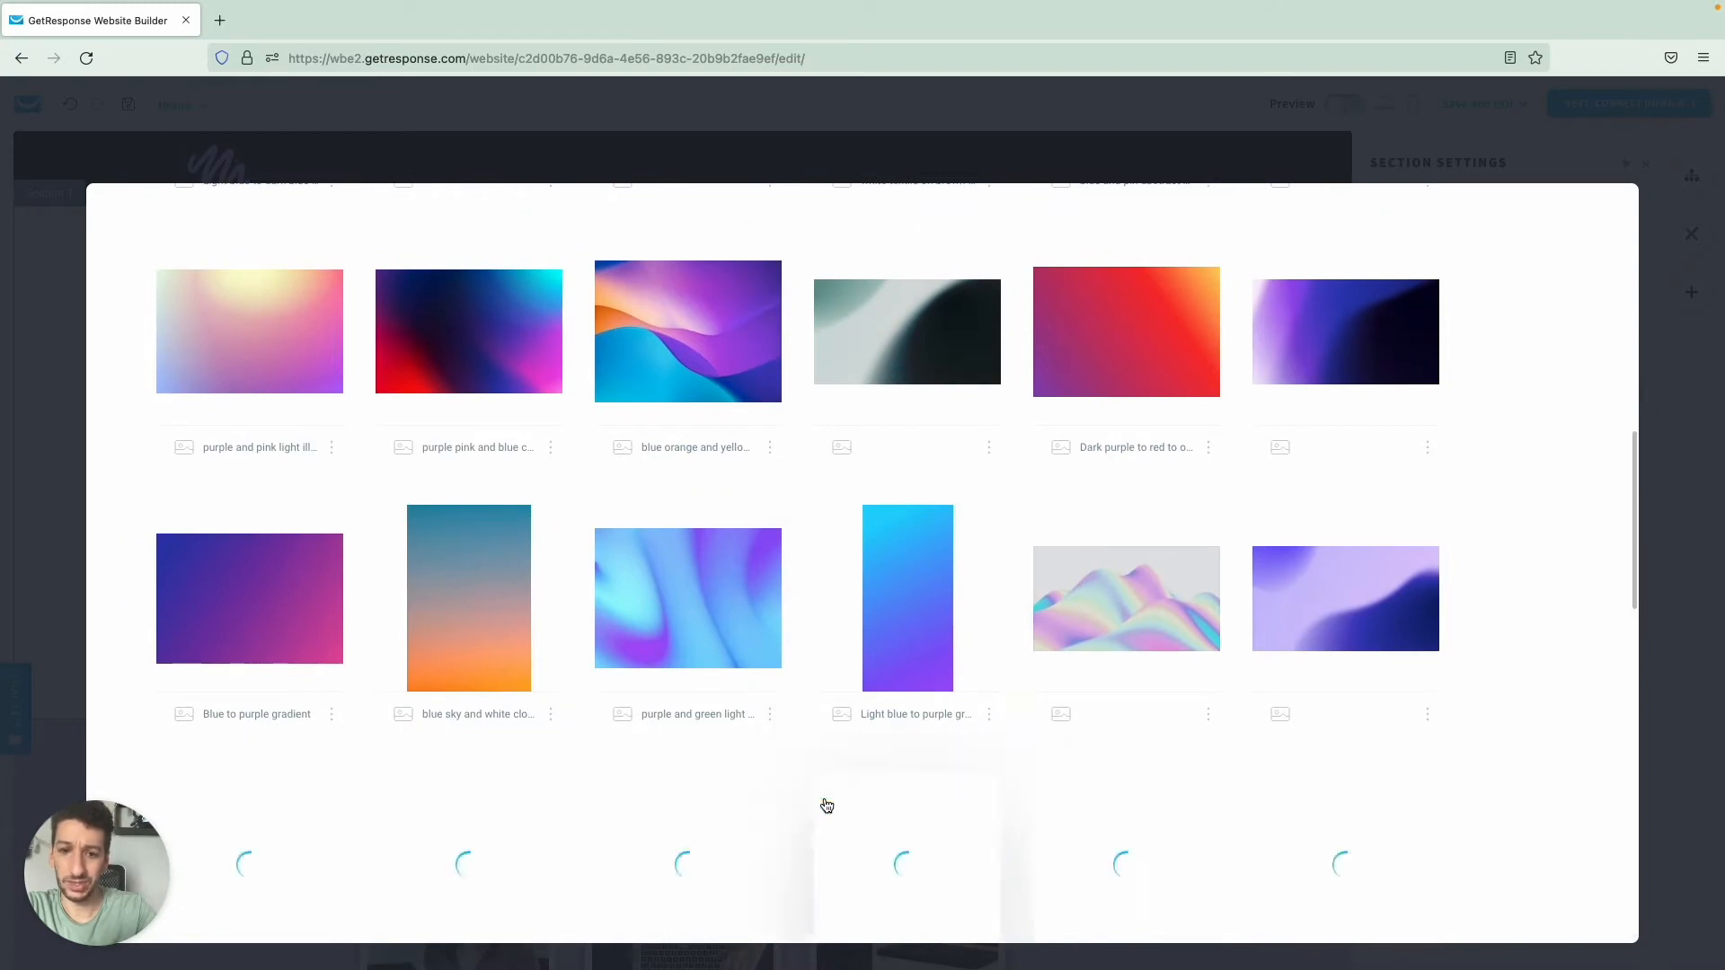
scroll(850, 618, "down", 4)
scroll(854, 620, "down", 10)
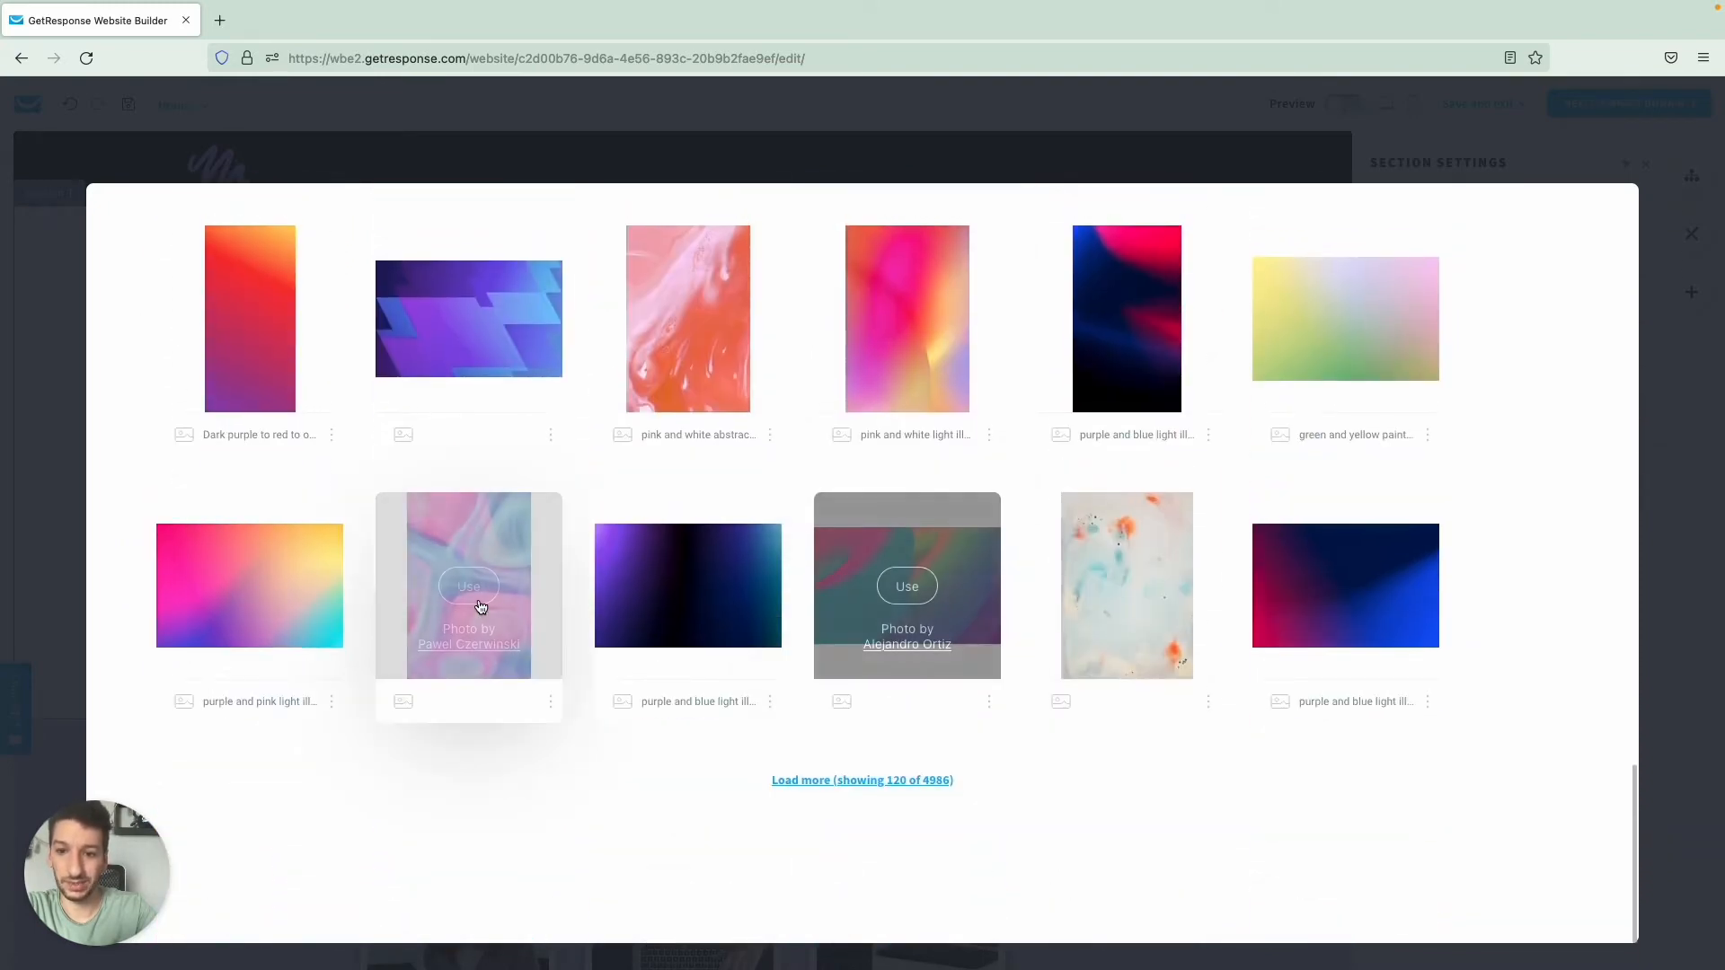
mouse_move(483, 620)
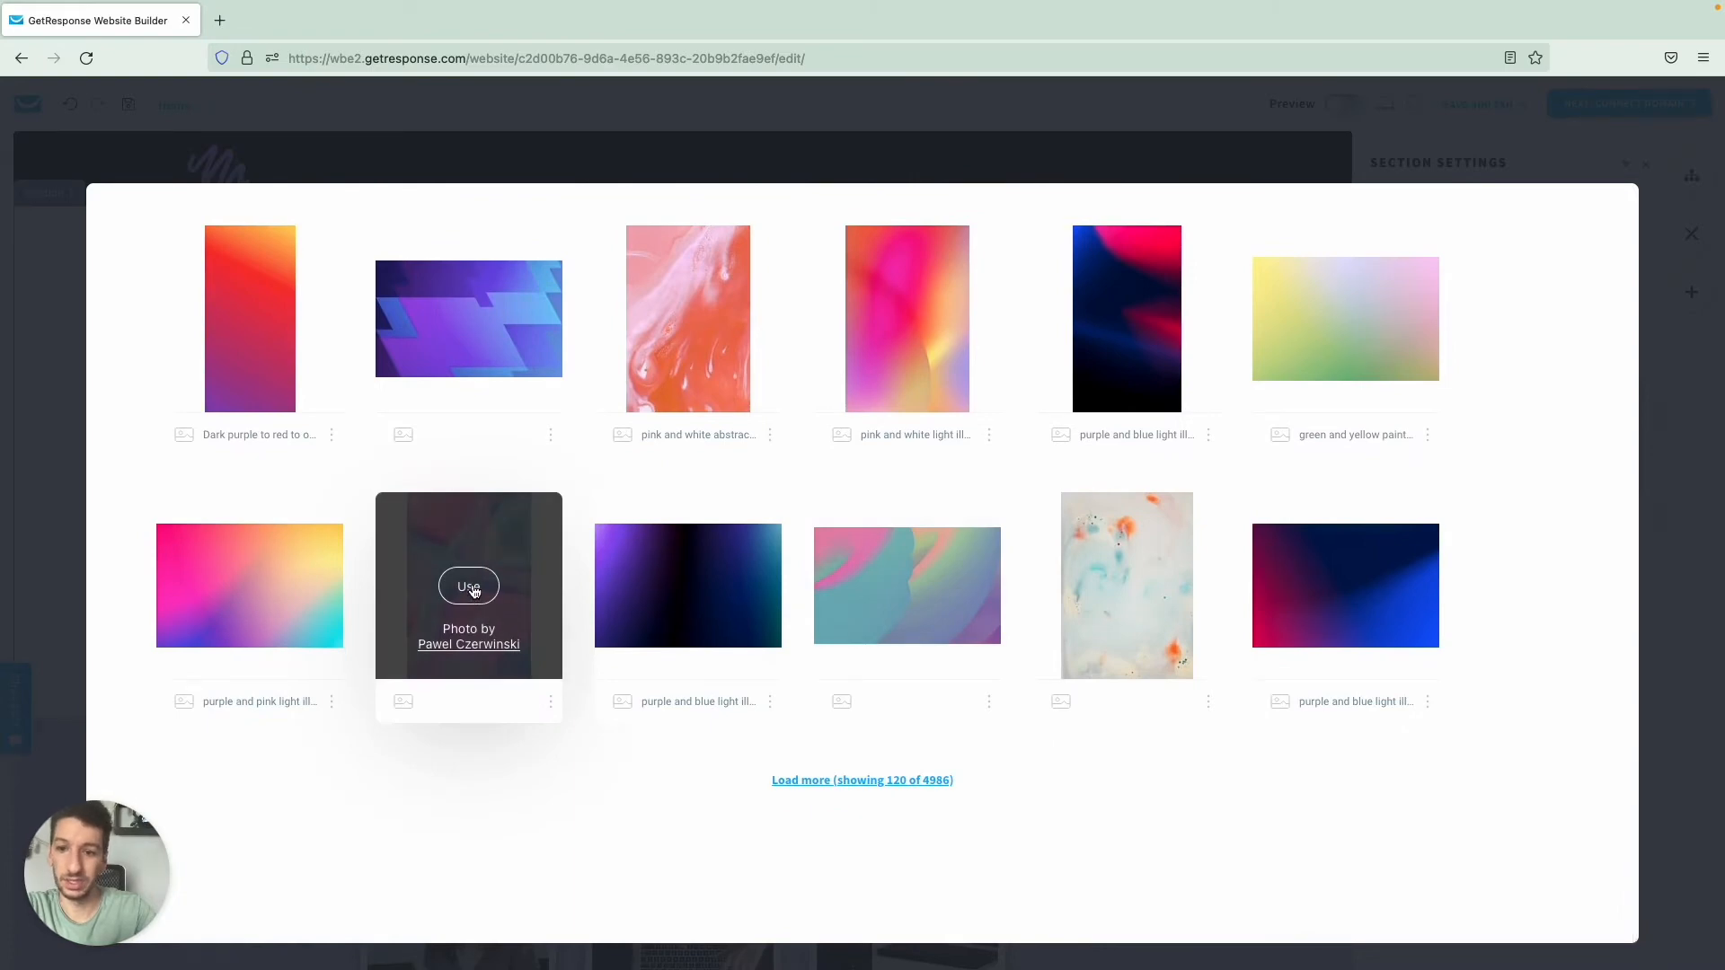
left_click(471, 587)
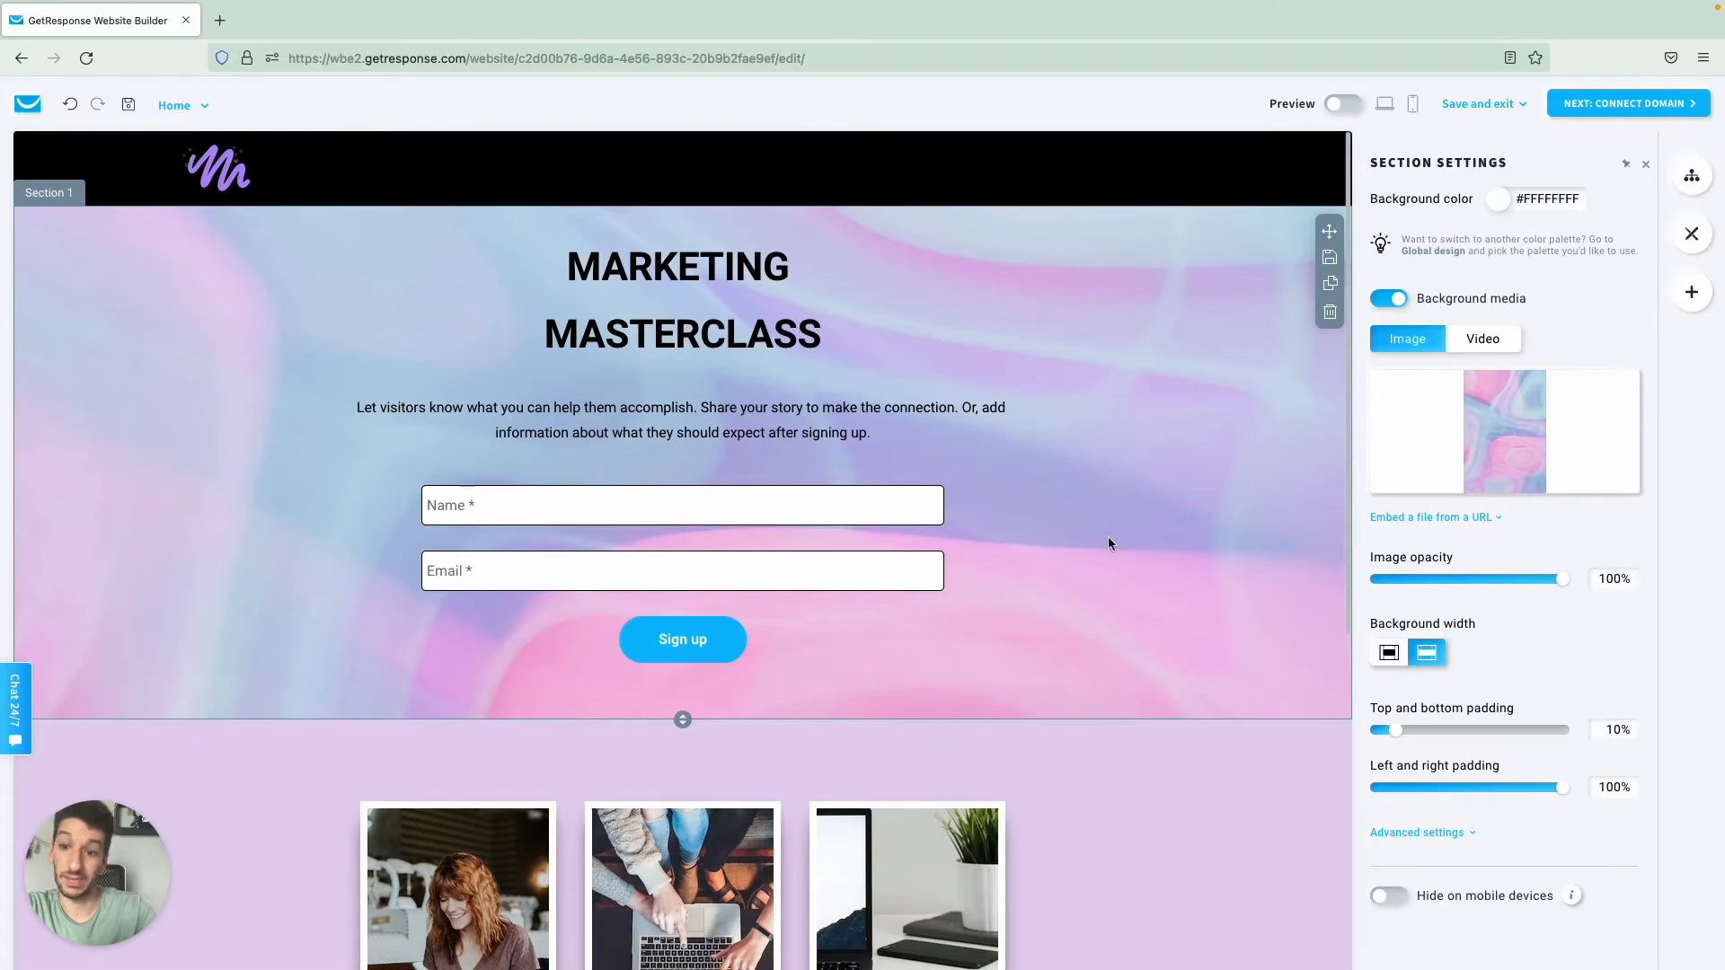
Step: Reduce the signup section's background image opacity to 50%
scroll(1204, 772, "down", 2)
scroll(1229, 702, "up", 2)
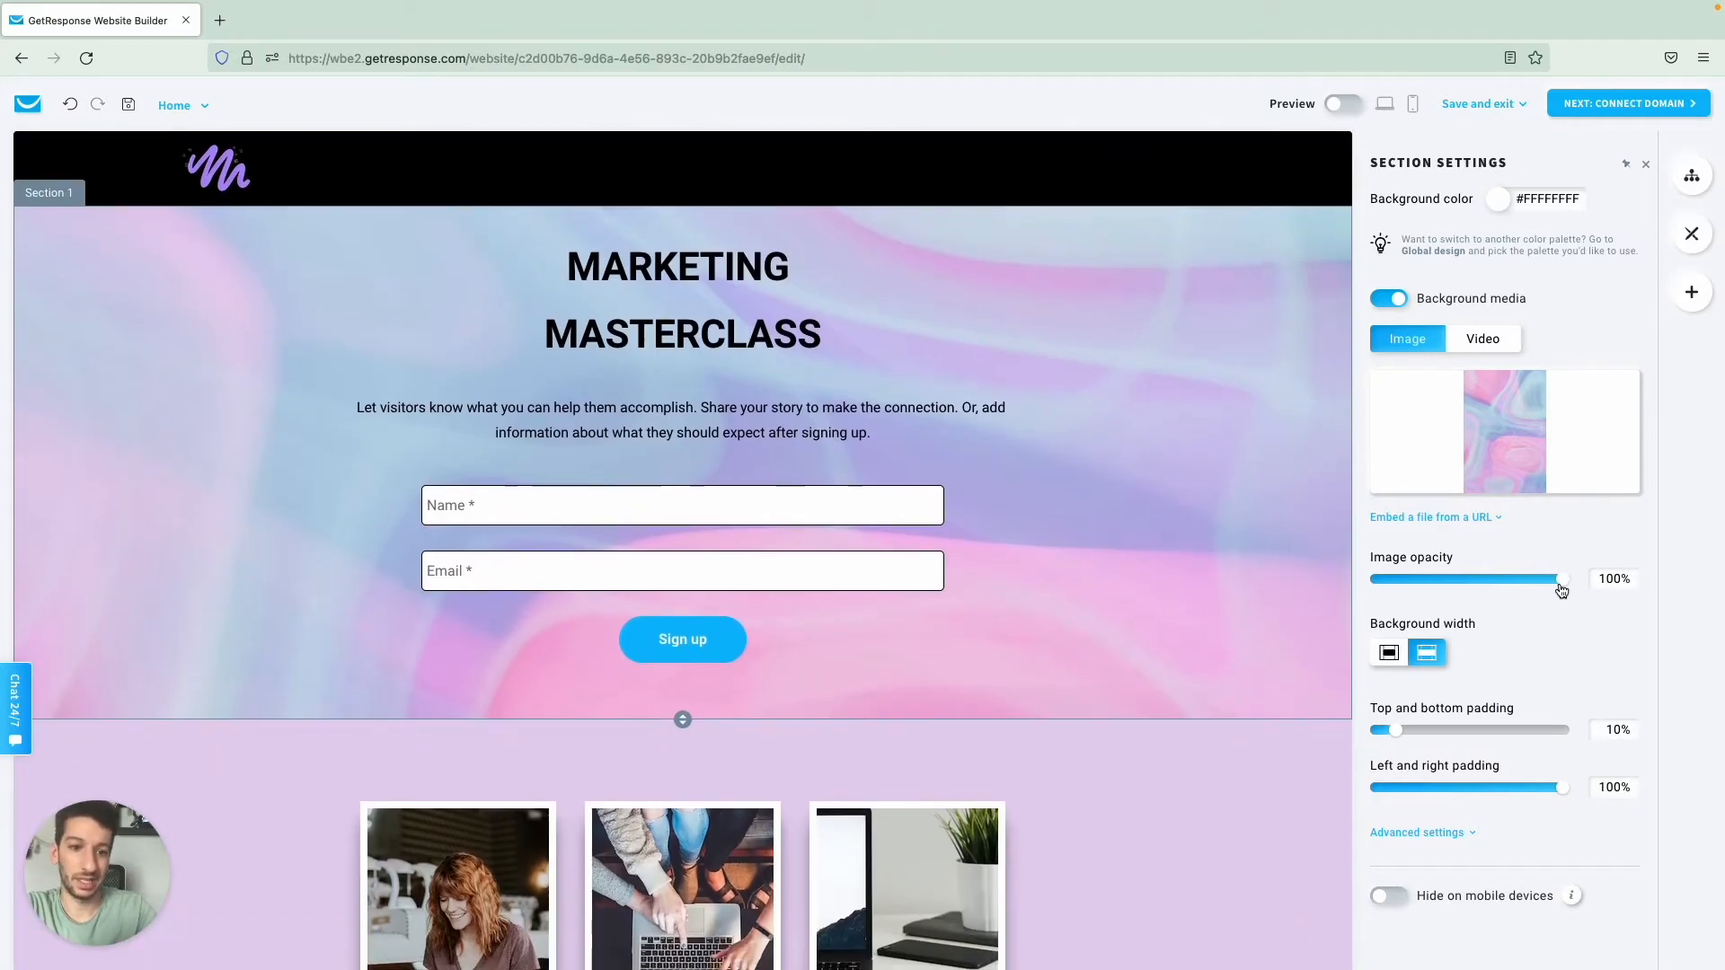
left_click_drag(1551, 590, 1472, 593)
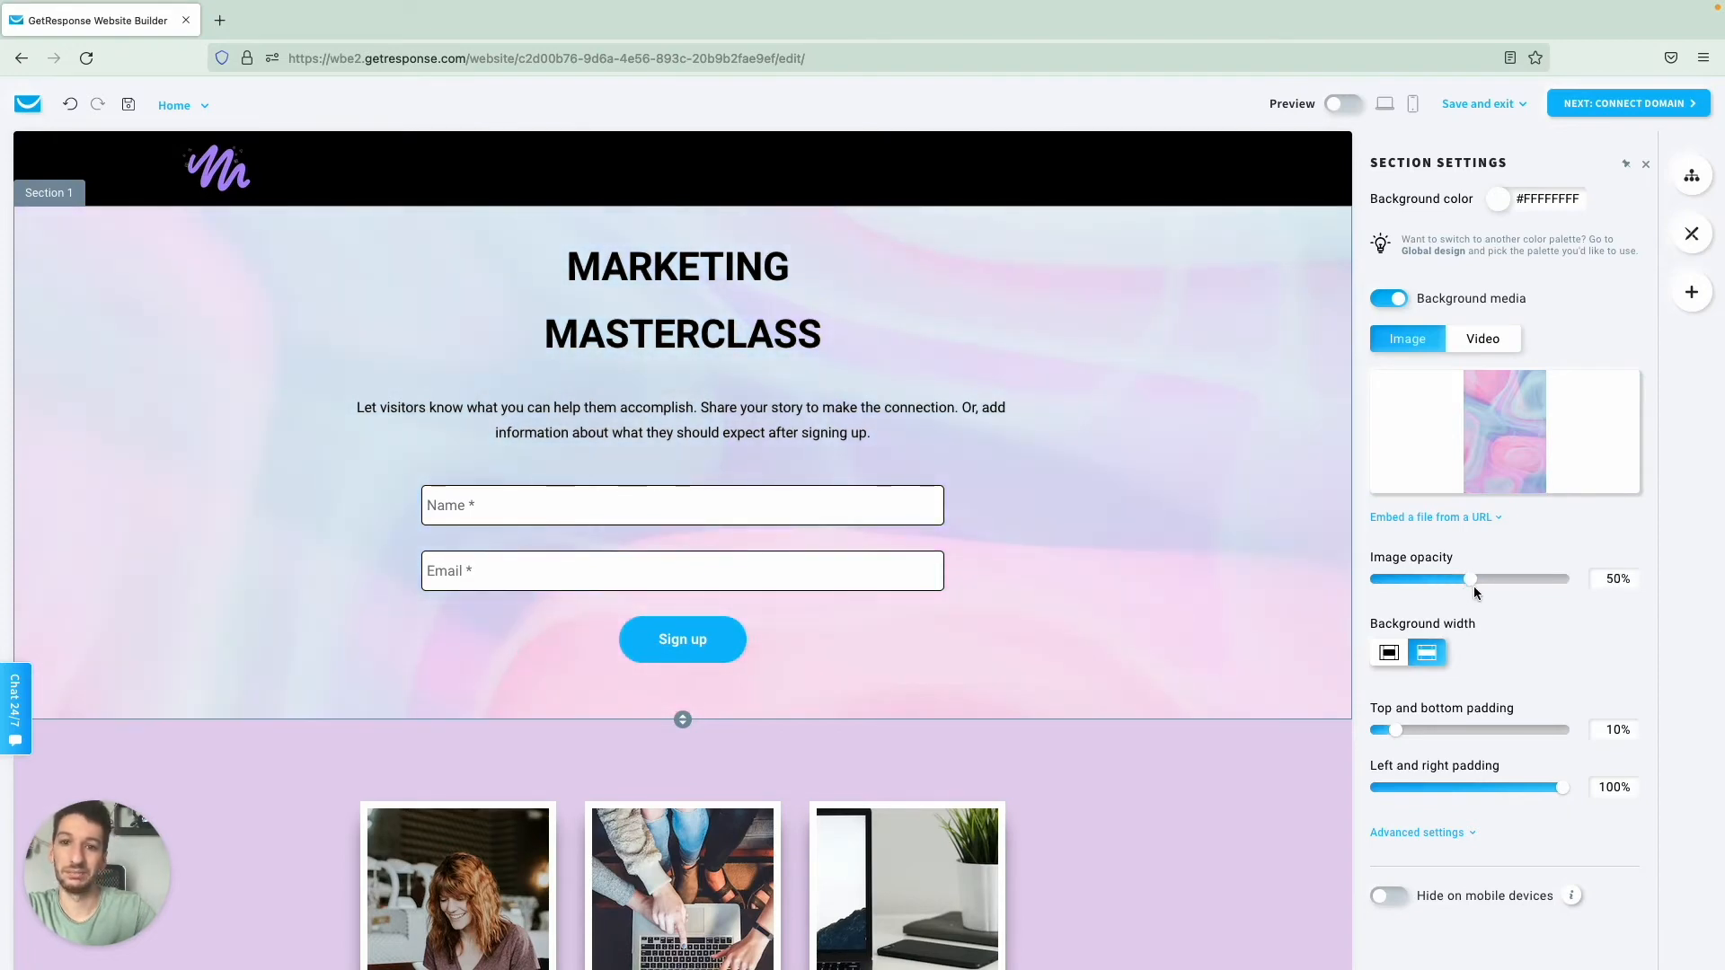
Step: Change the header's background color to white (#FFFFFFFF)
left_click(1129, 177)
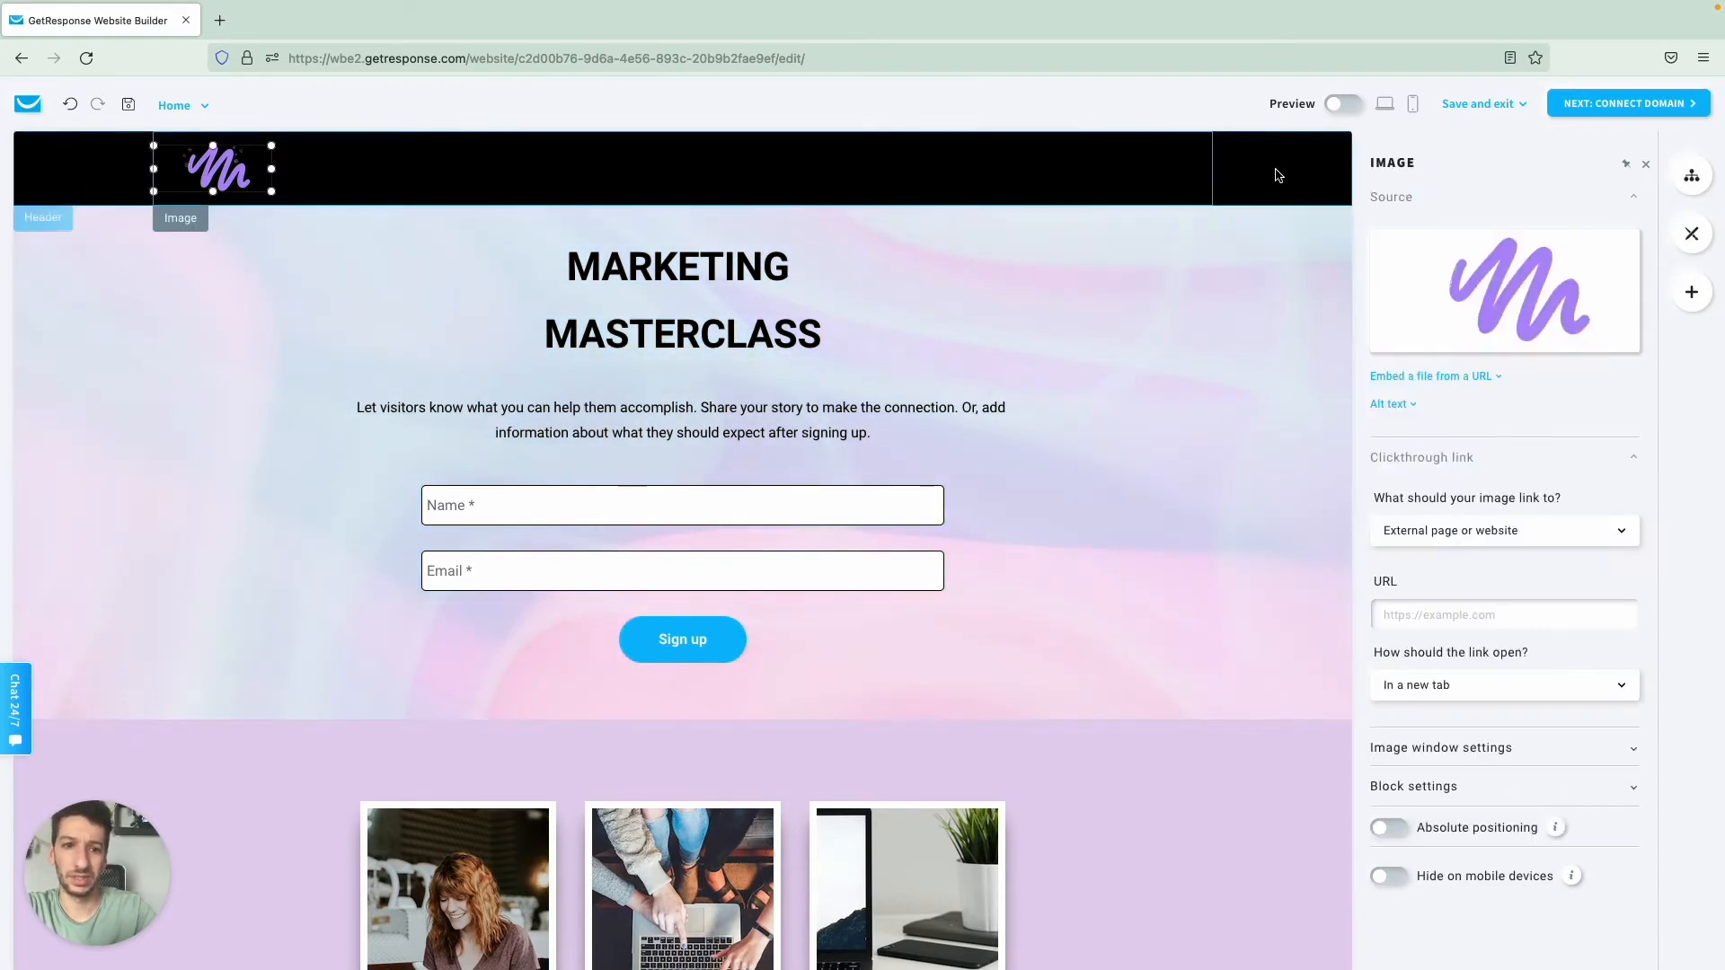
left_click(1280, 175)
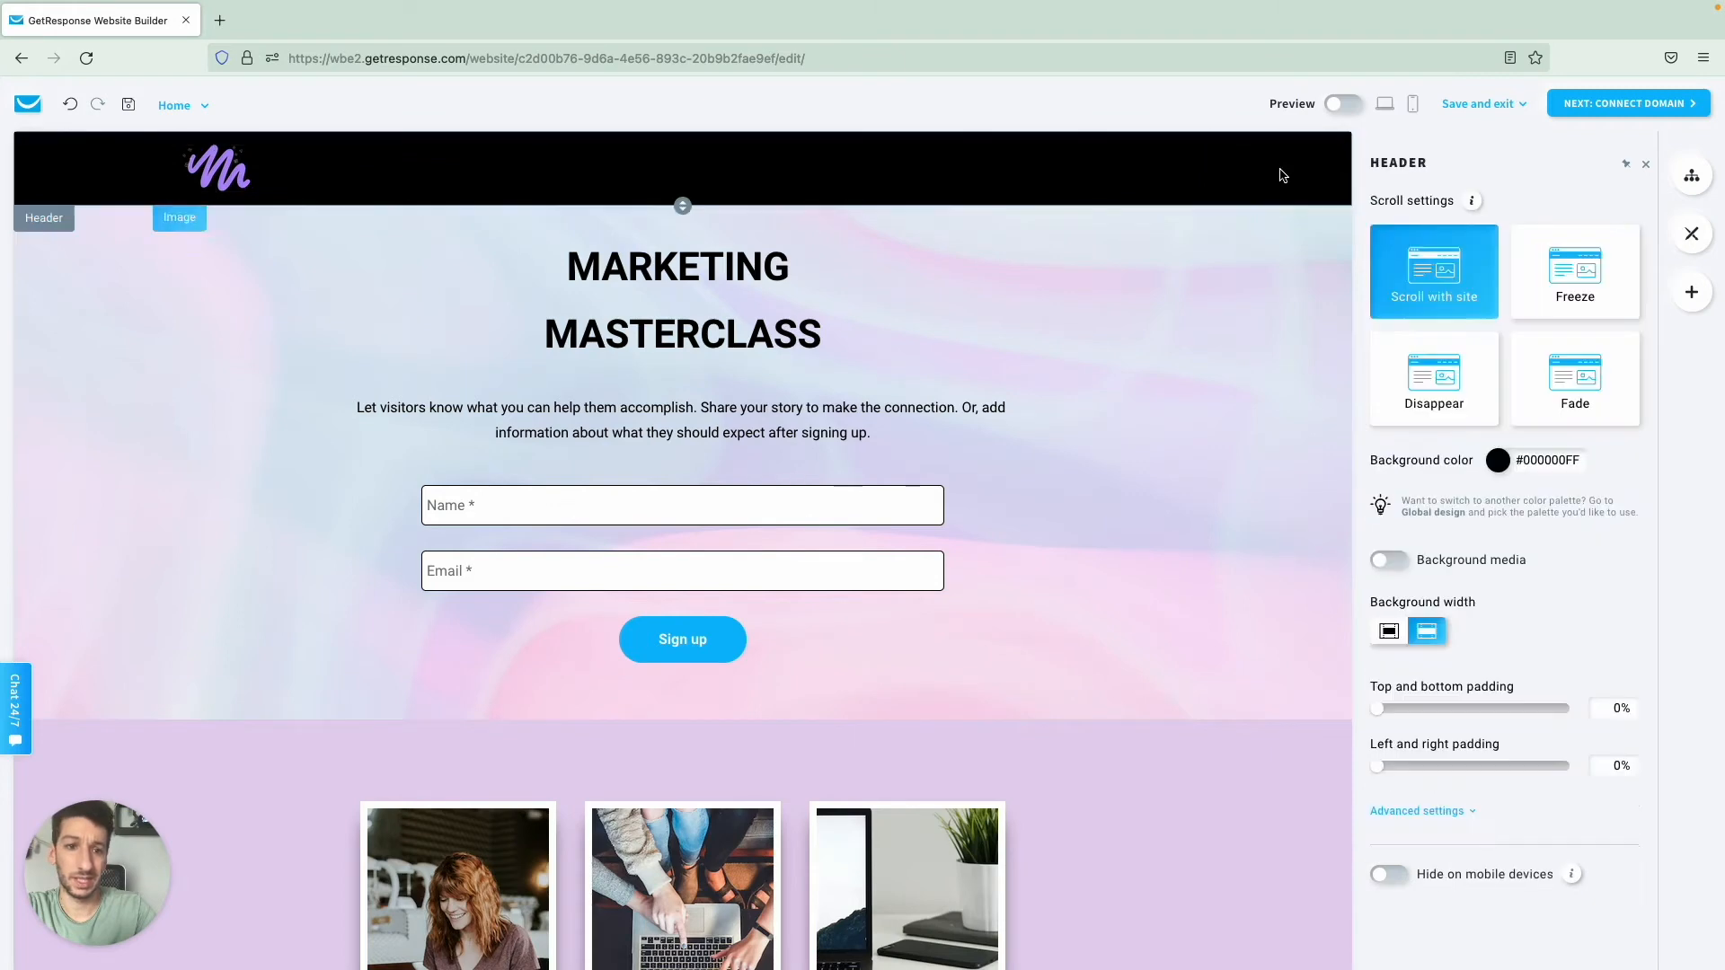
left_click(1499, 464)
left_click(1521, 556)
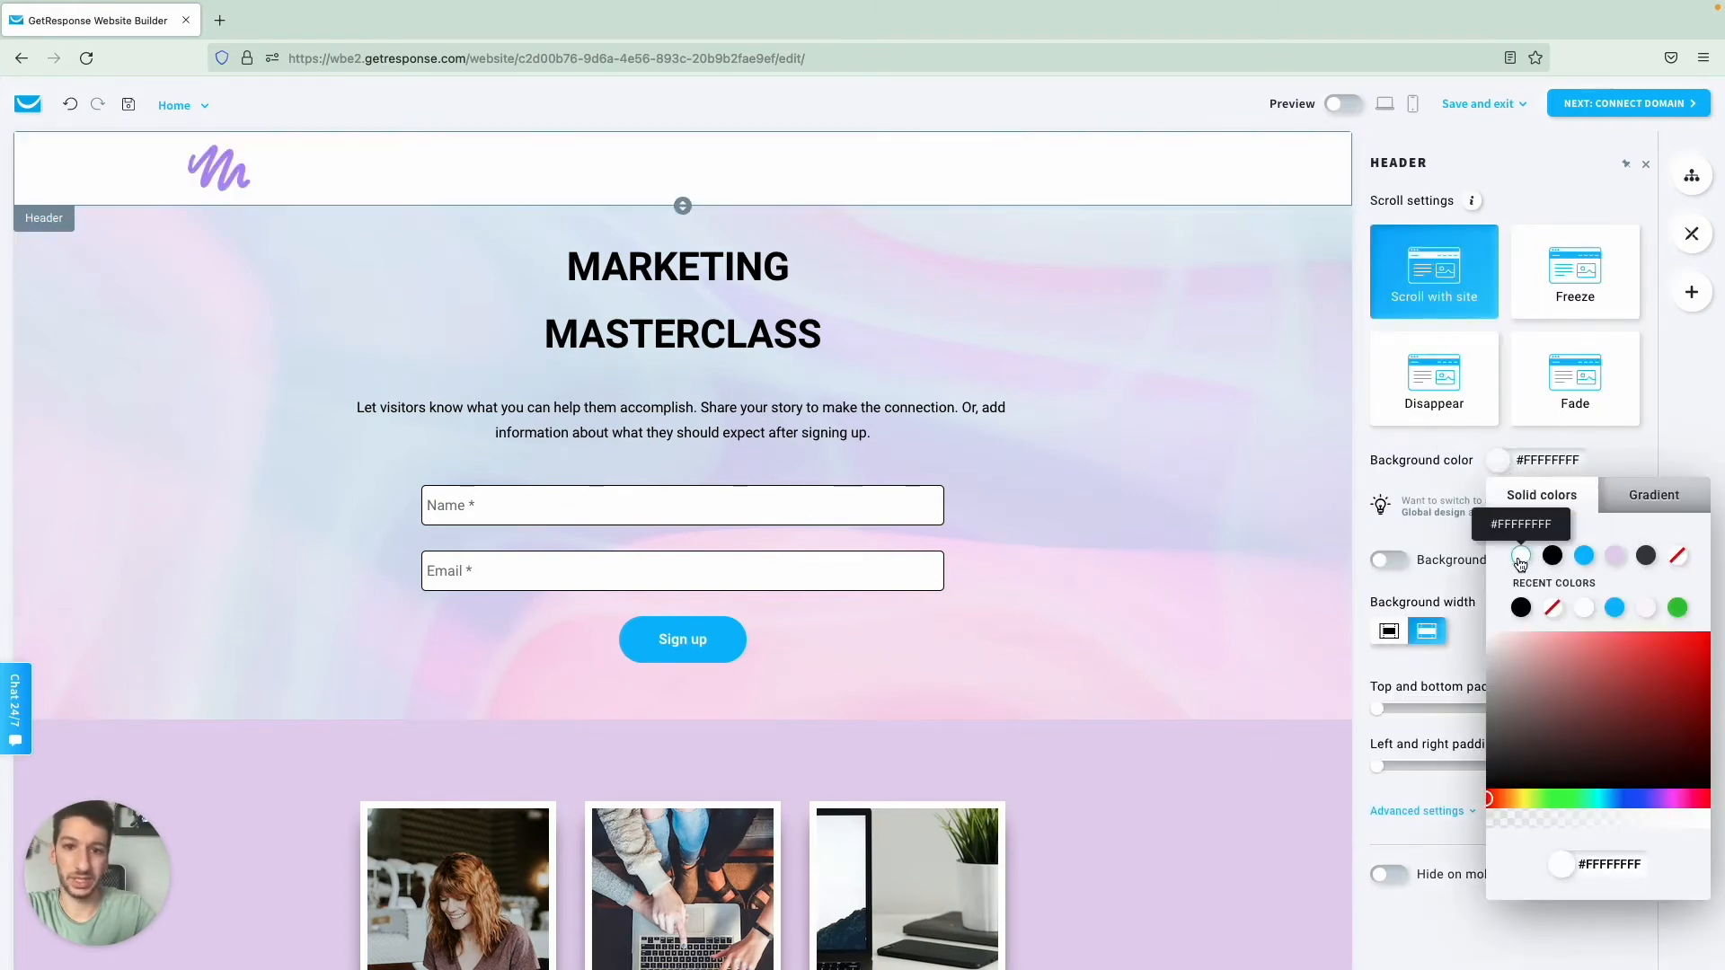
left_click(1215, 467)
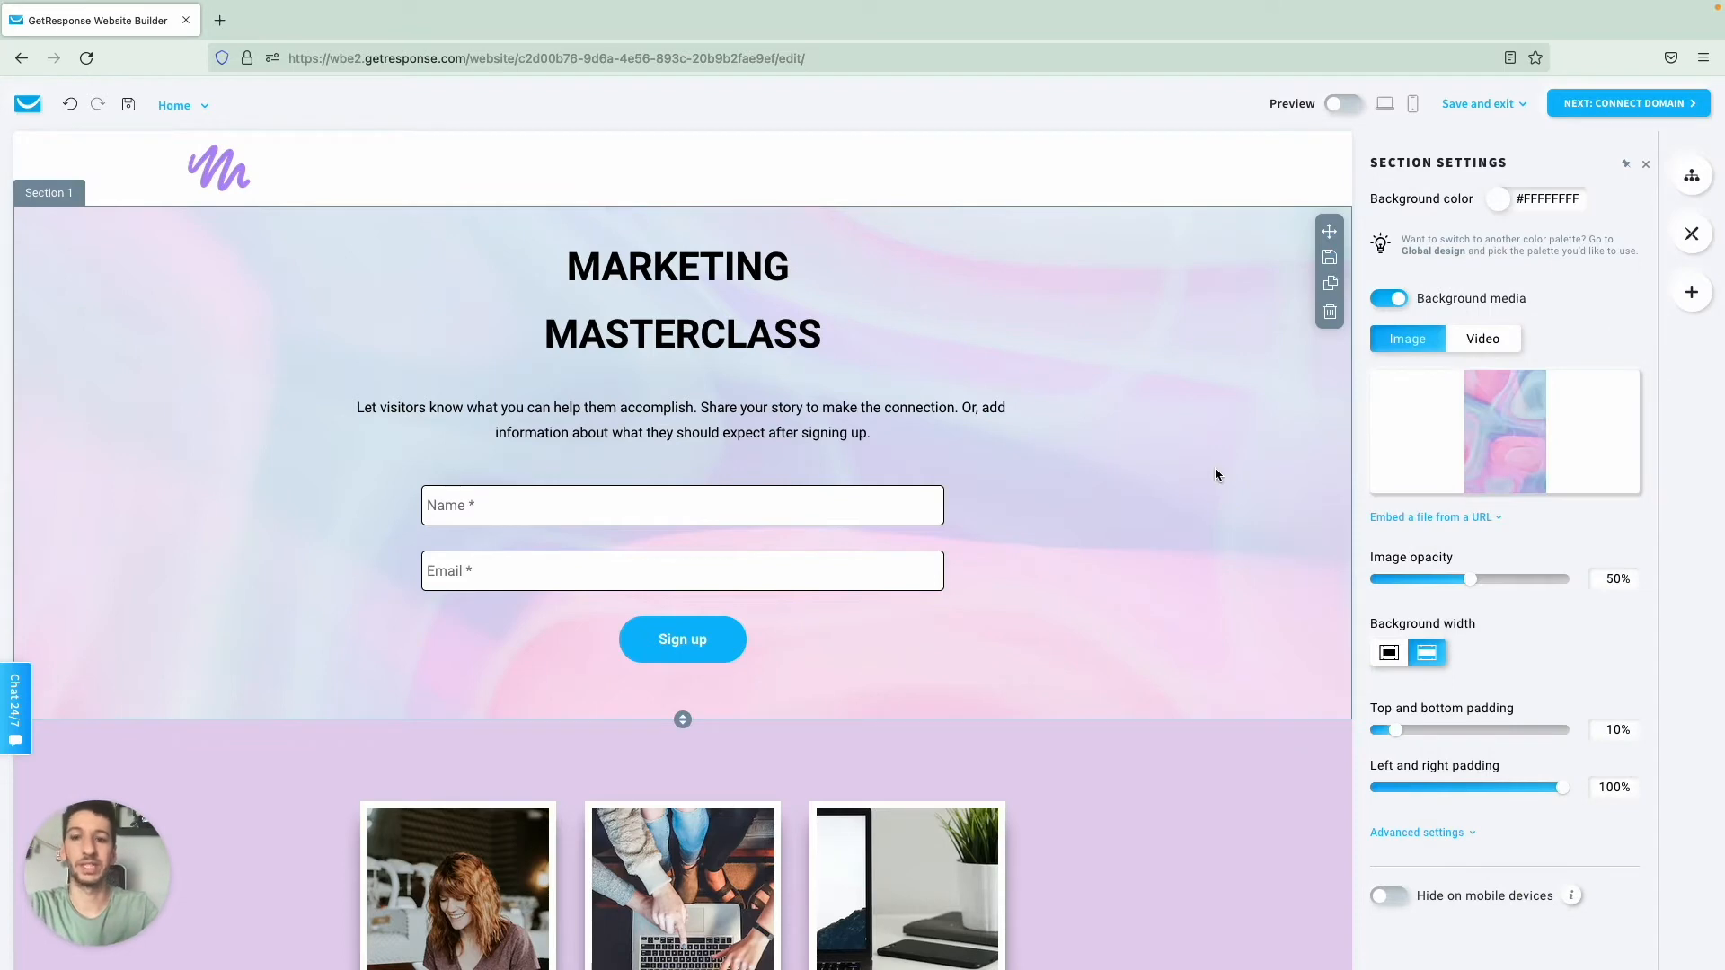
Step: Add a site menu to the header below the logo, using the plain horizontal style without the black background
scroll(1125, 365, "down", 1)
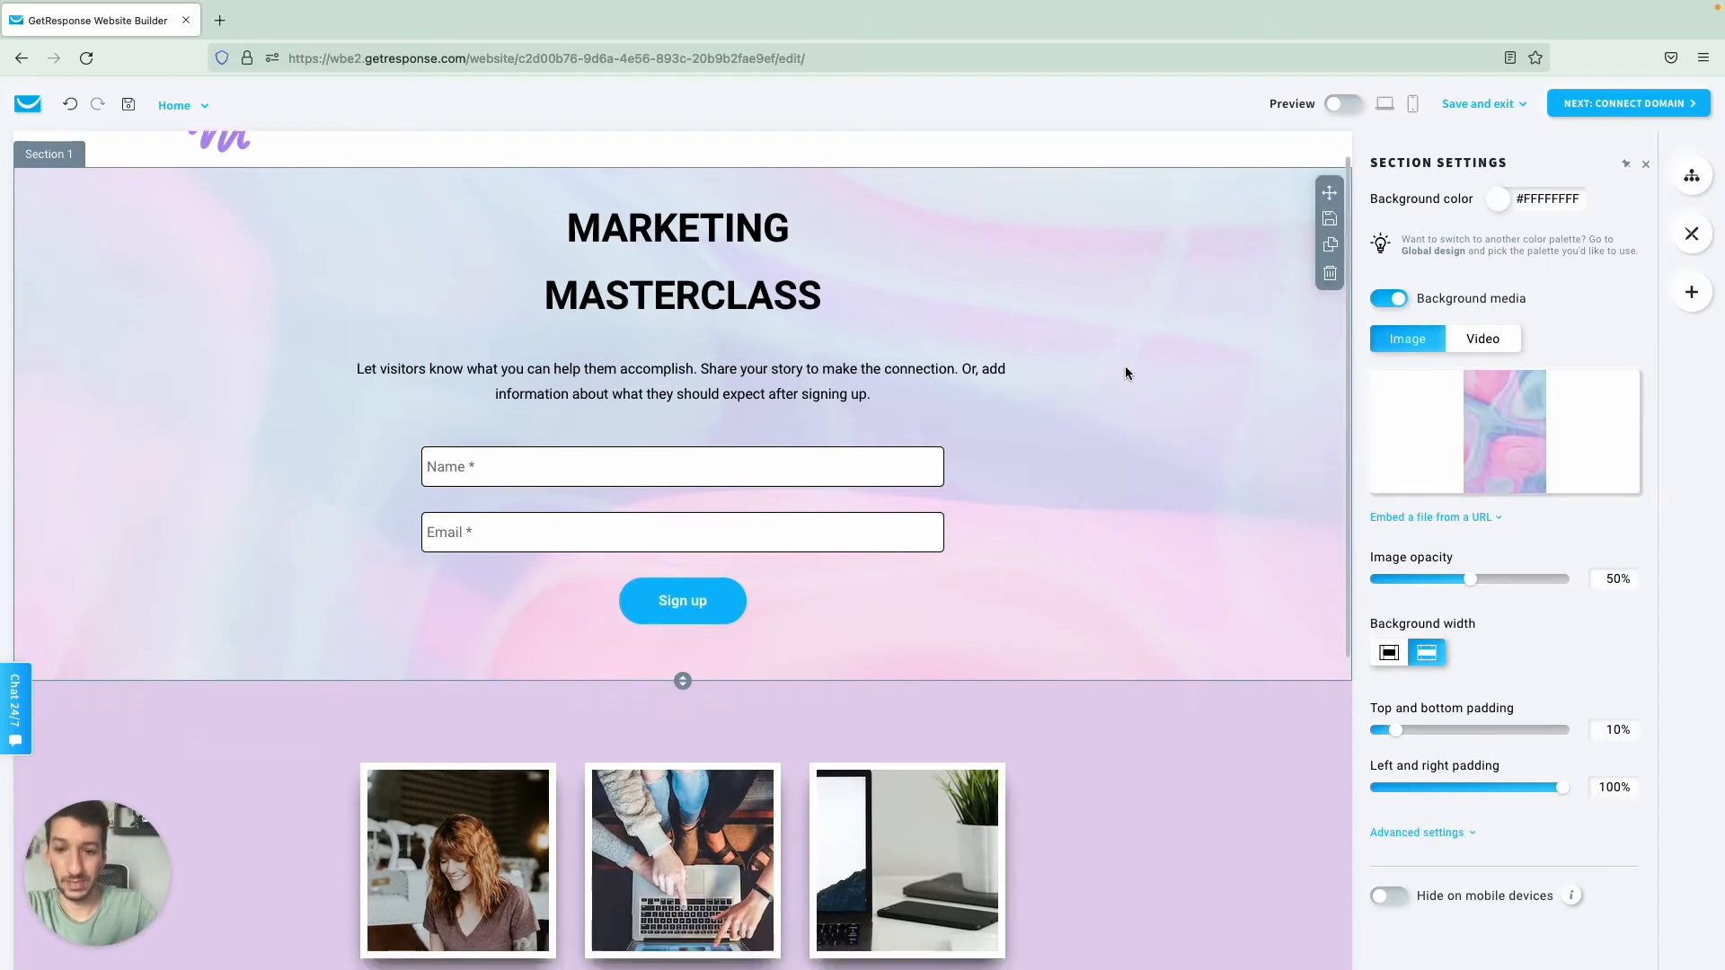
scroll(1143, 358, "up", 1)
left_click(1693, 294)
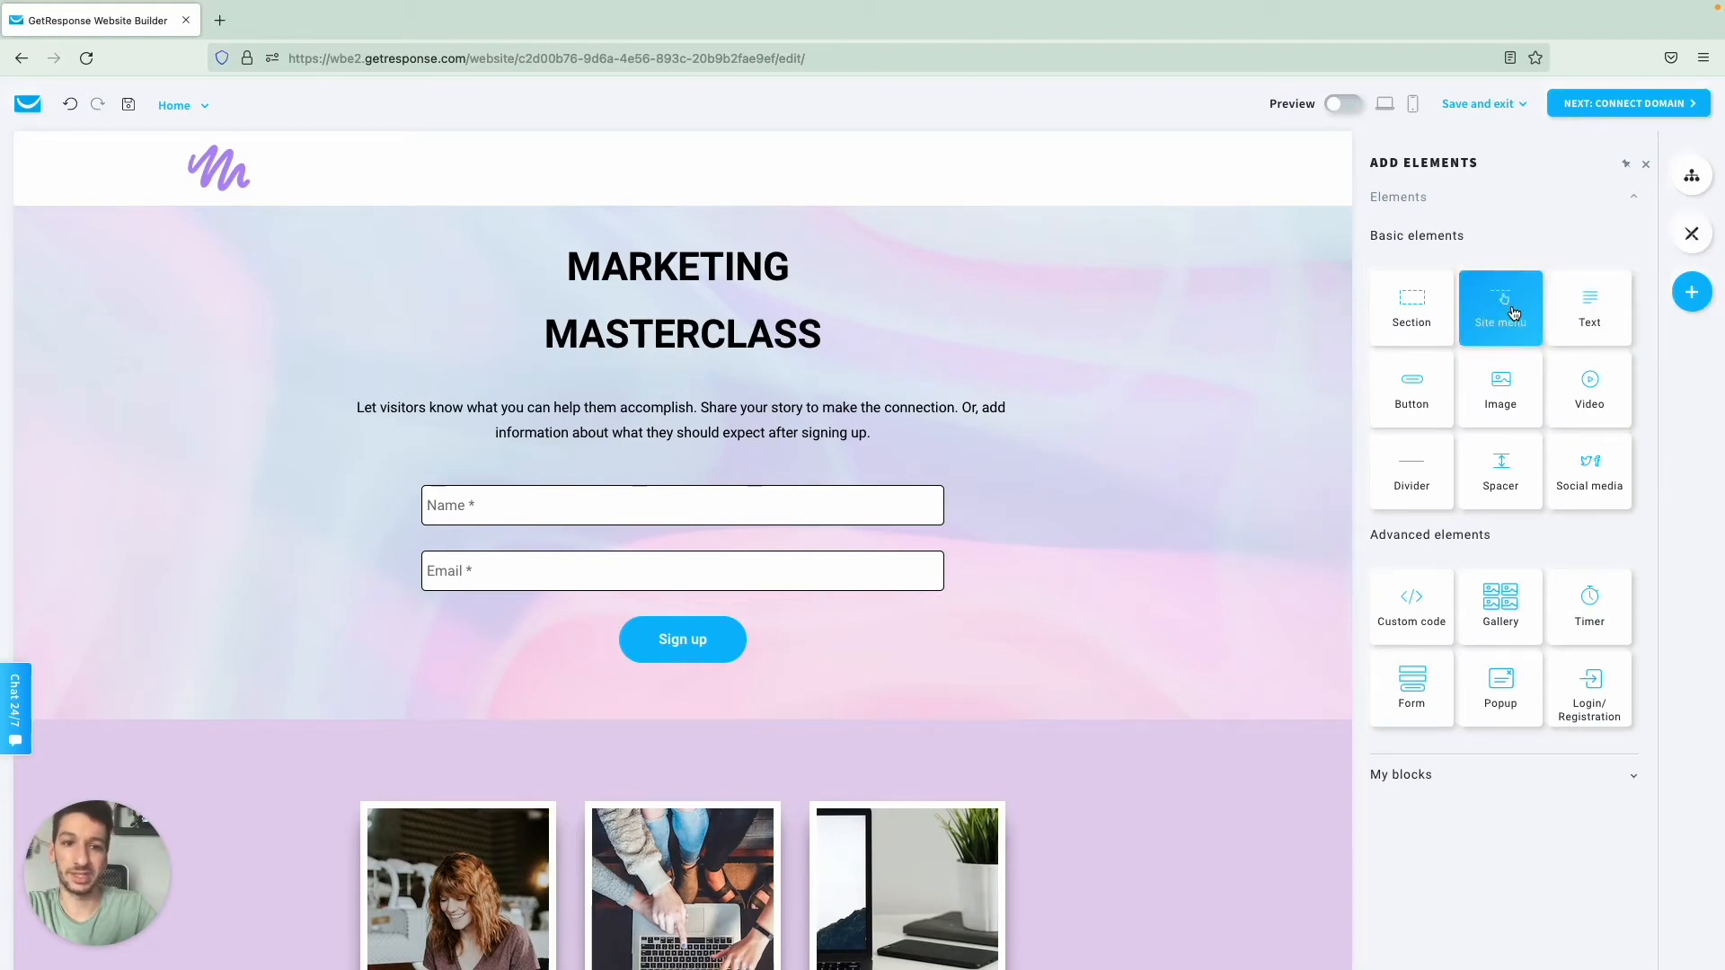
left_click_drag(1514, 312, 661, 172)
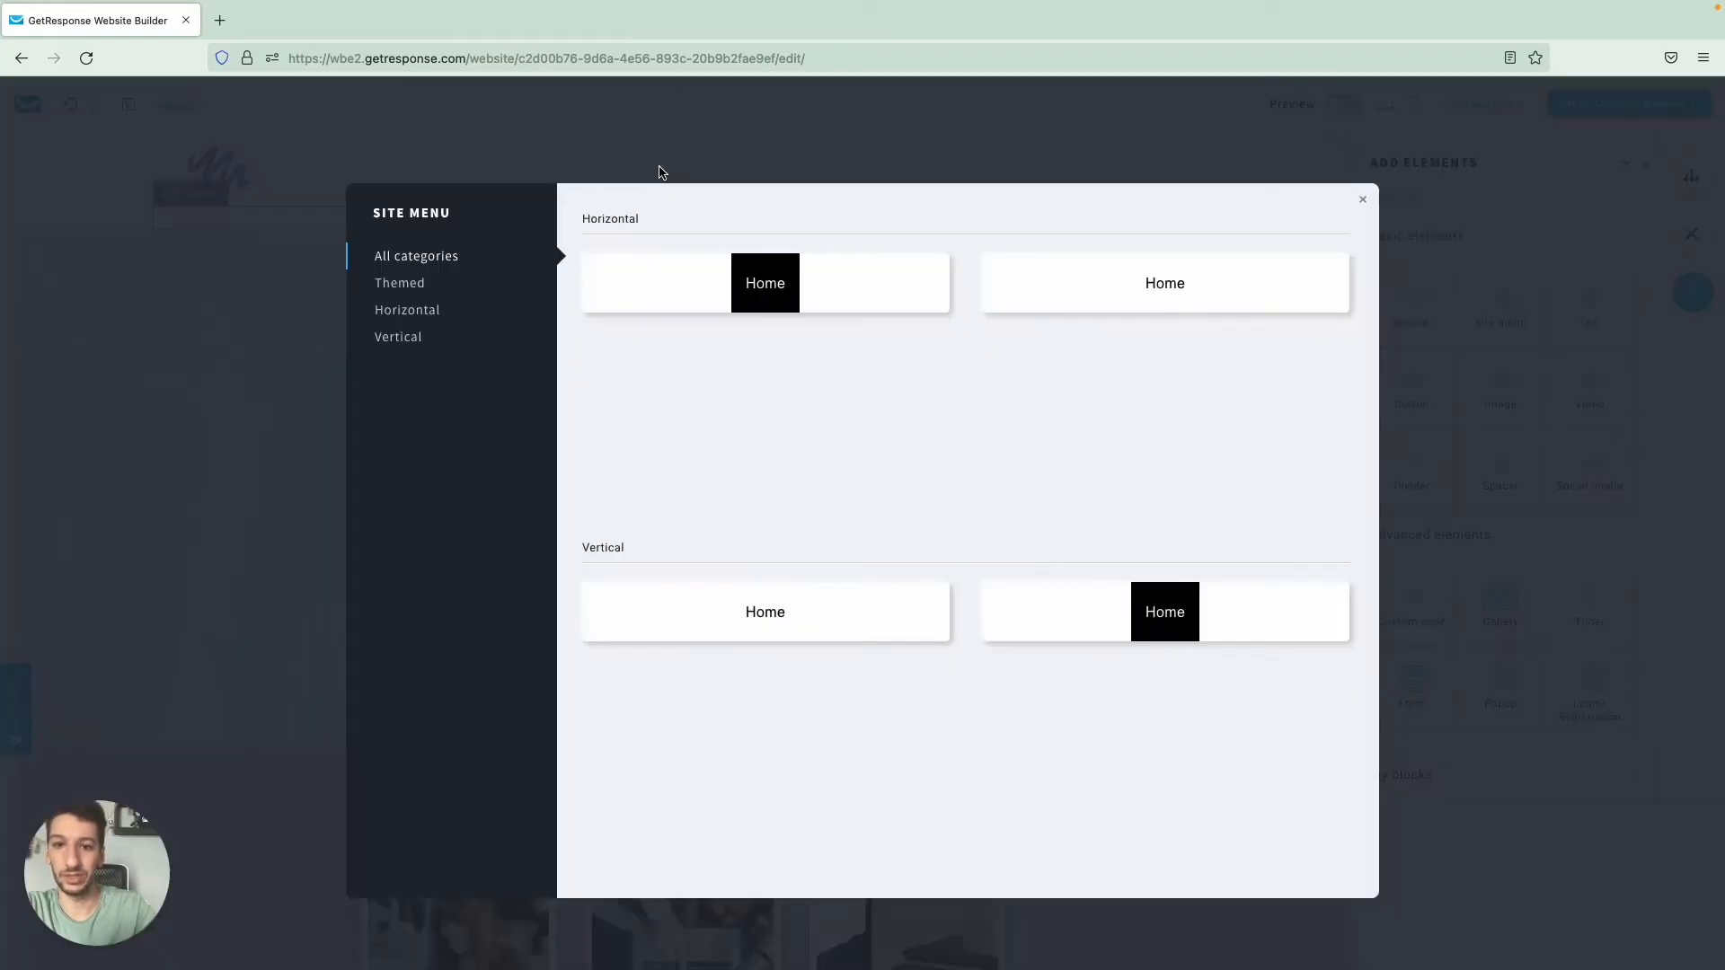
left_click(1122, 292)
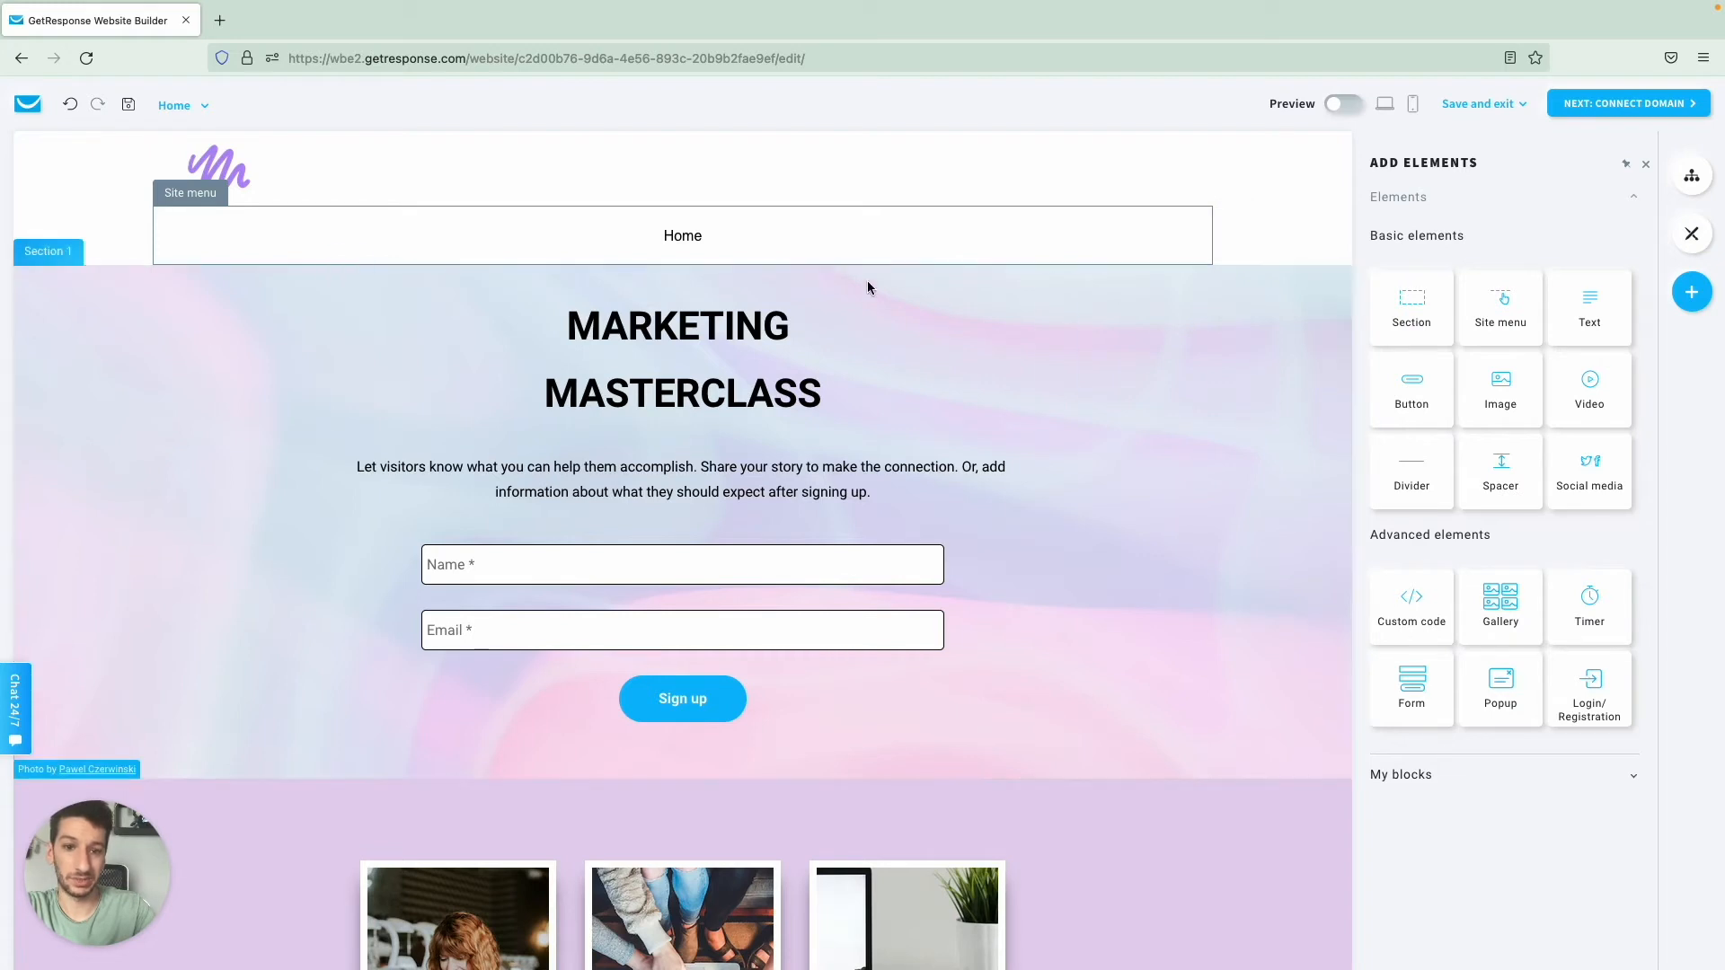
Step: Make the site menu's "Home" text bold and set its font size to 20
left_click(830, 253)
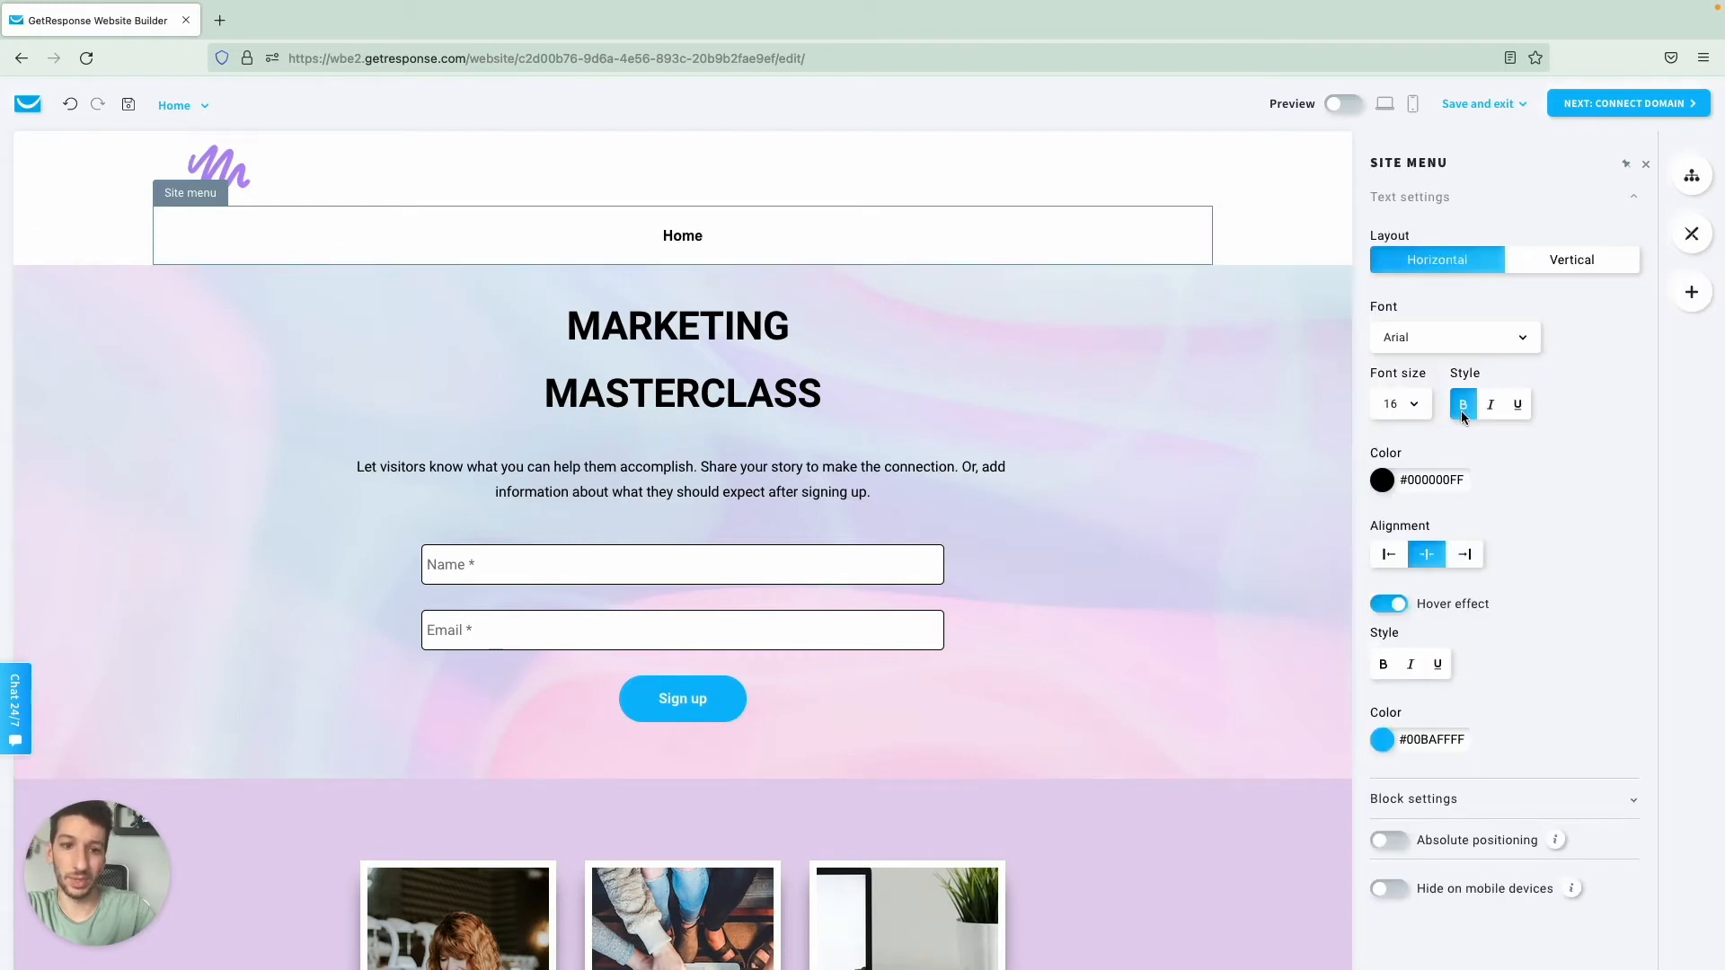
left_click(1420, 413)
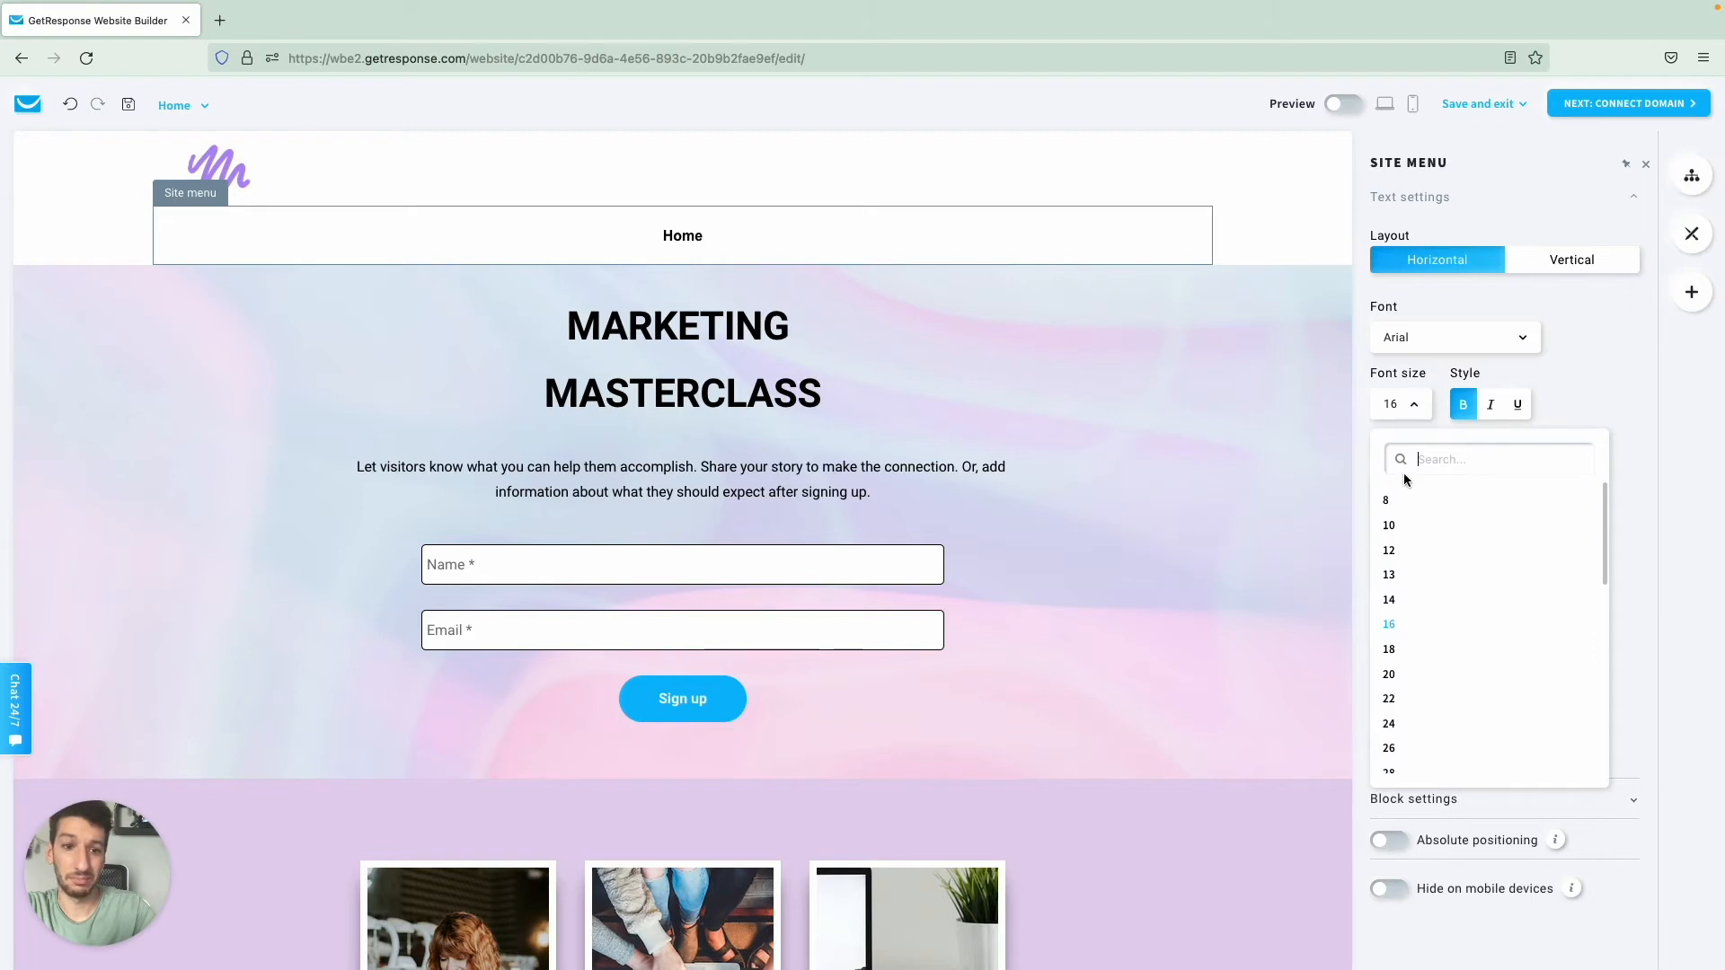
left_click(1407, 674)
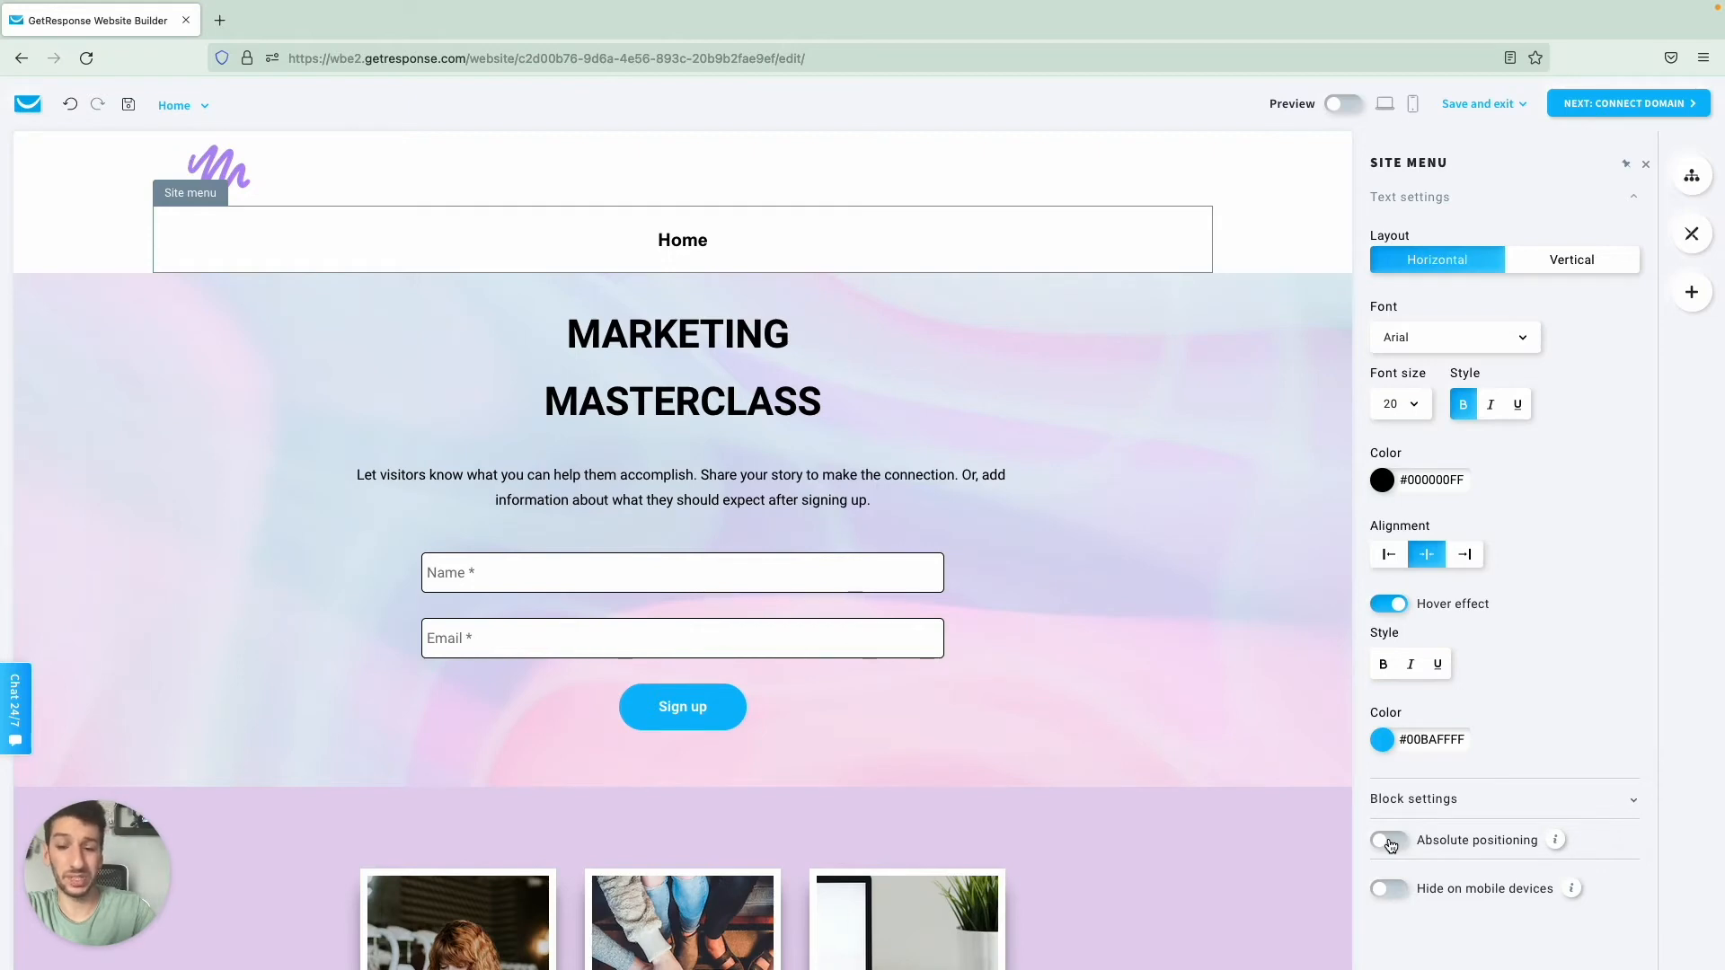
Step: Turn on absolute positioning for the site menu and move it to the middle of the header, level with the logo
mouse_move(1557, 841)
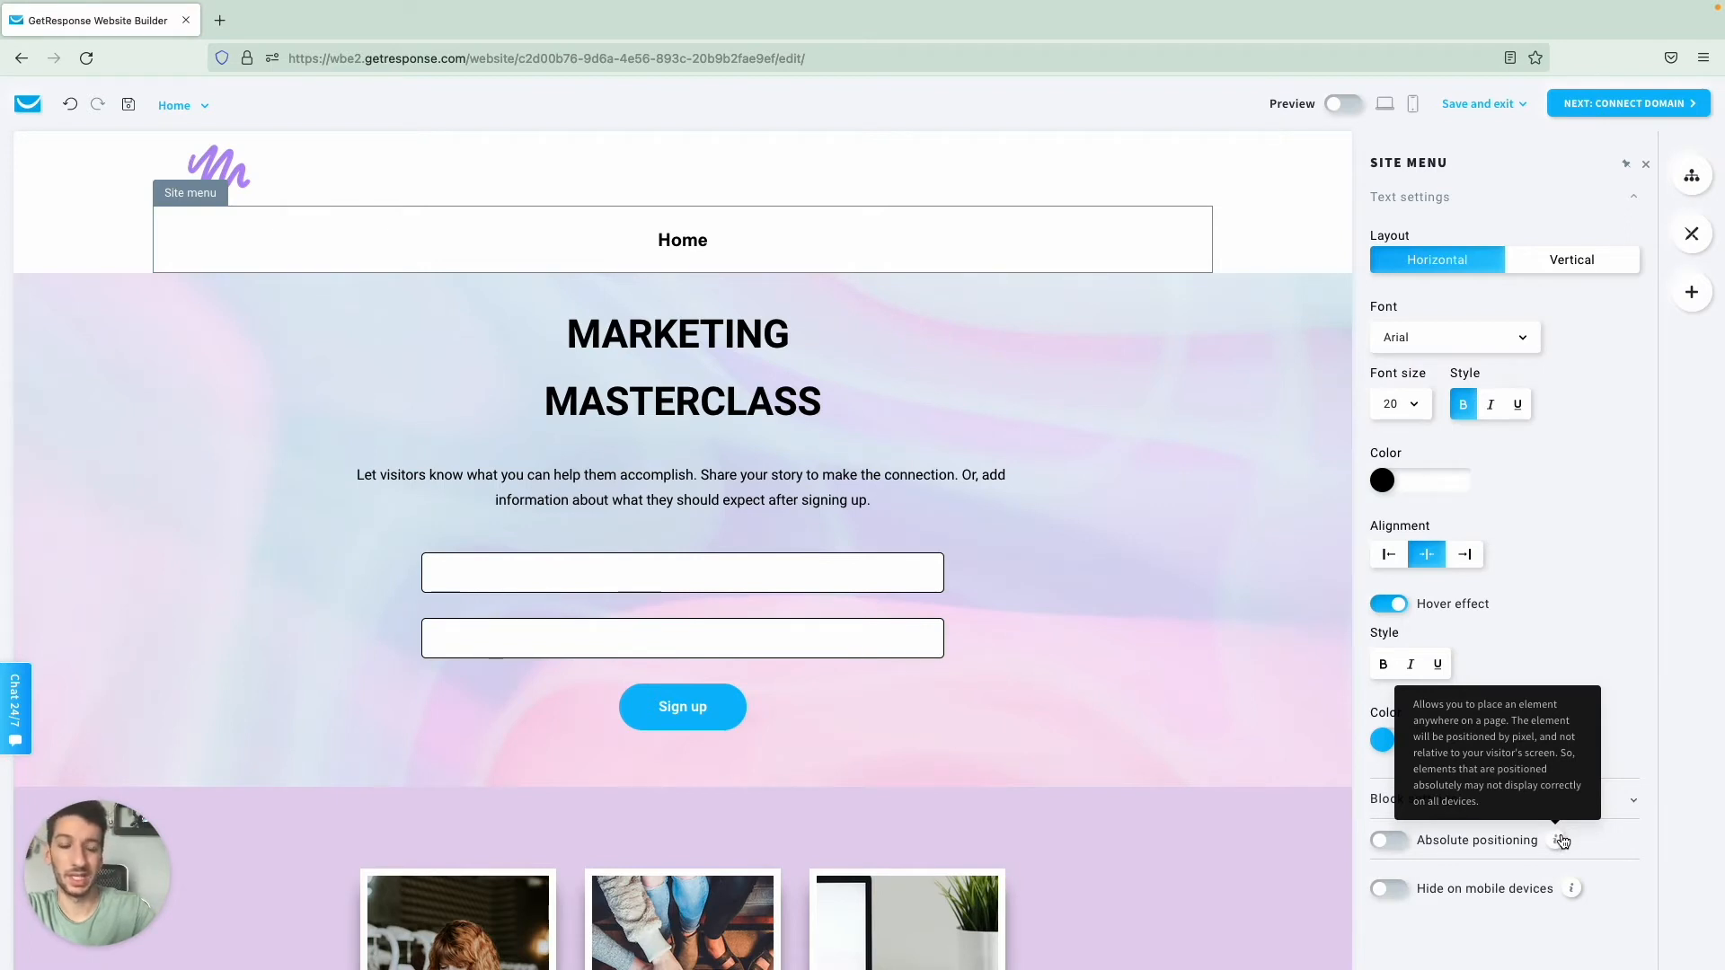
left_click(1393, 840)
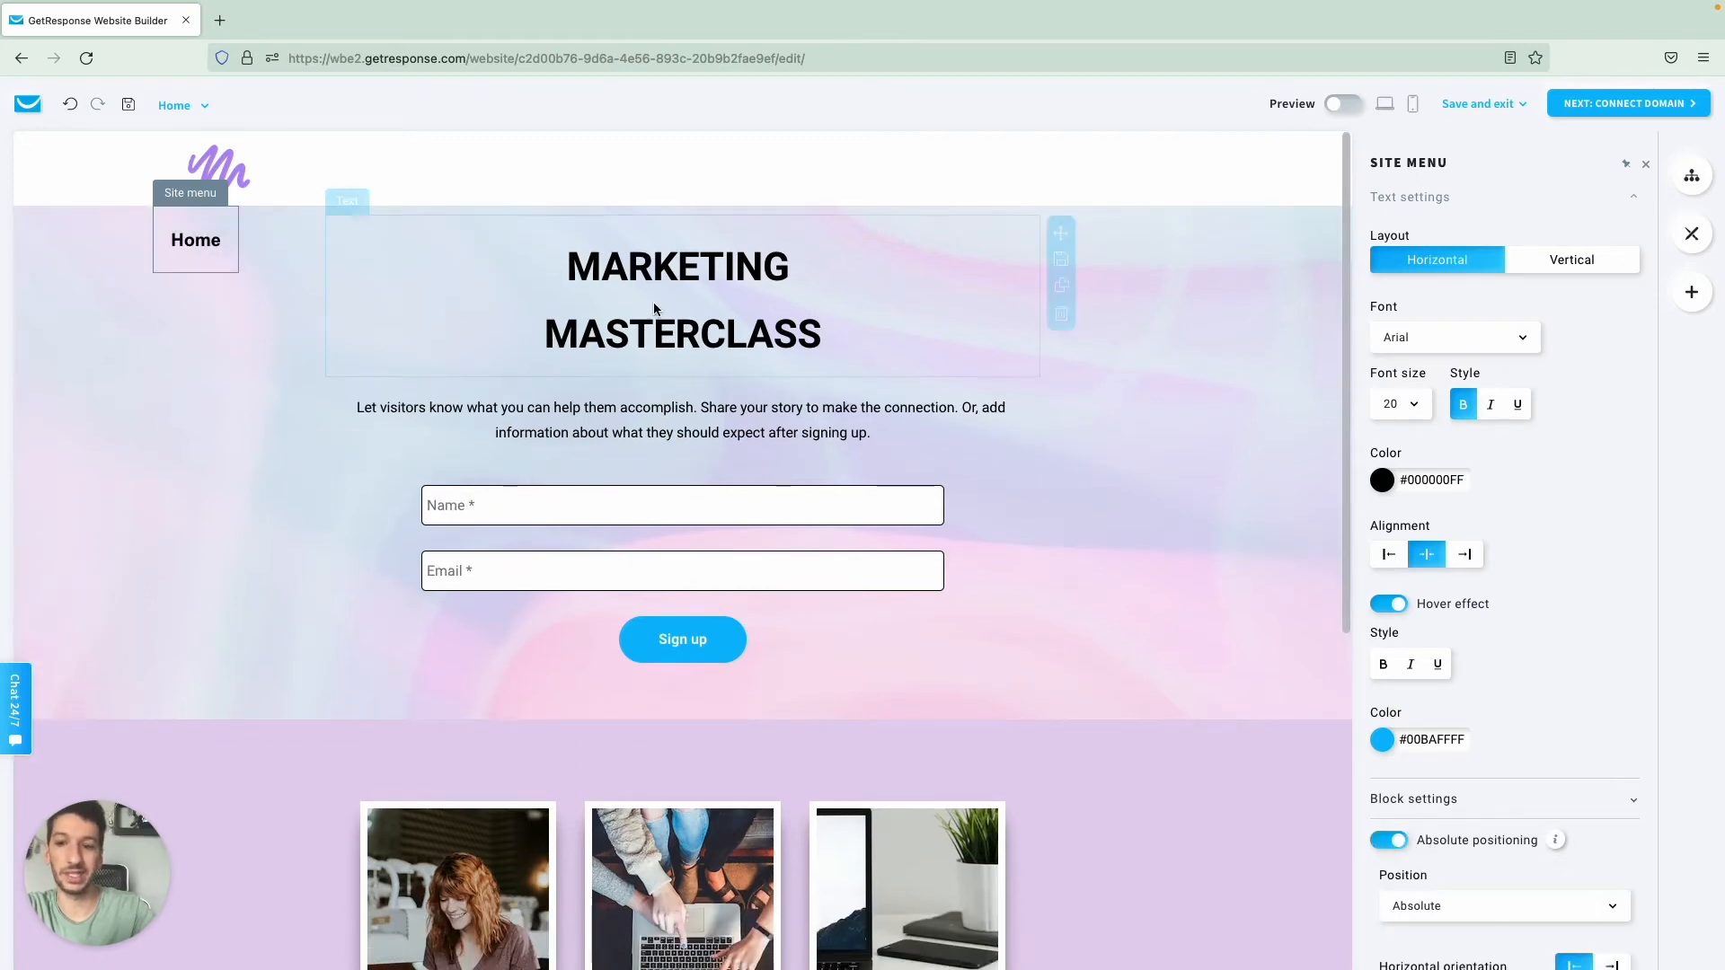
left_click_drag(258, 225, 450, 177)
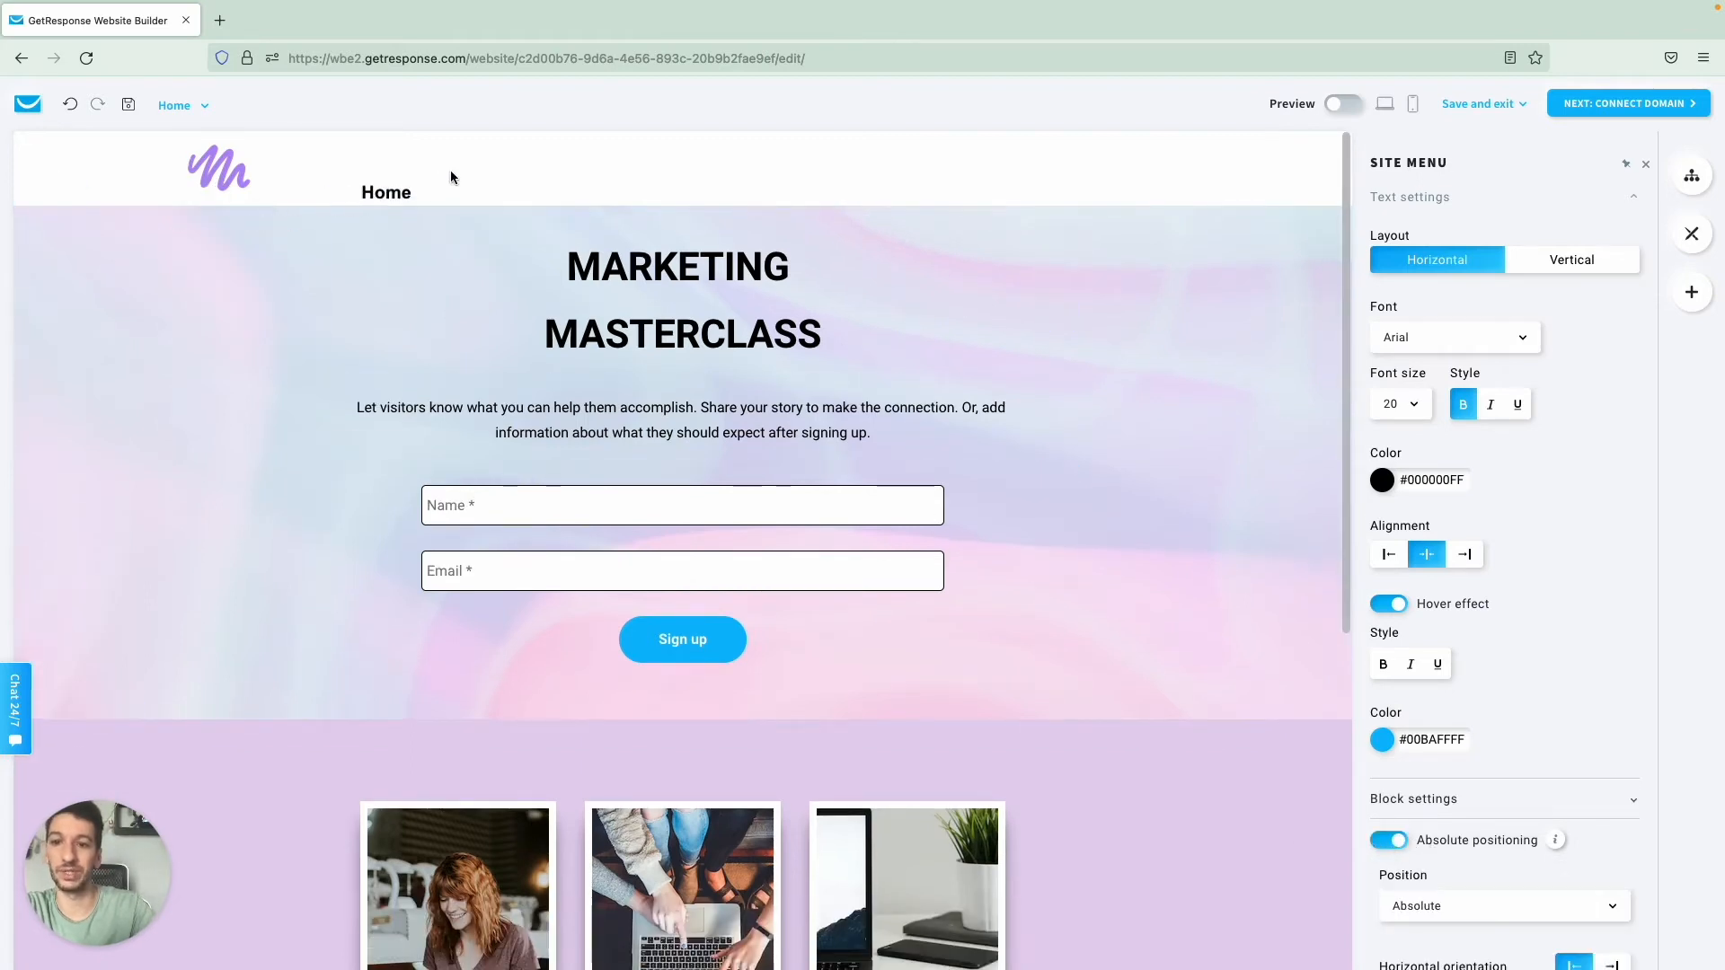
mouse_move(714, 158)
left_mouse_down()
mouse_move(755, 149)
mouse_move(731, 144)
left_mouse_up()
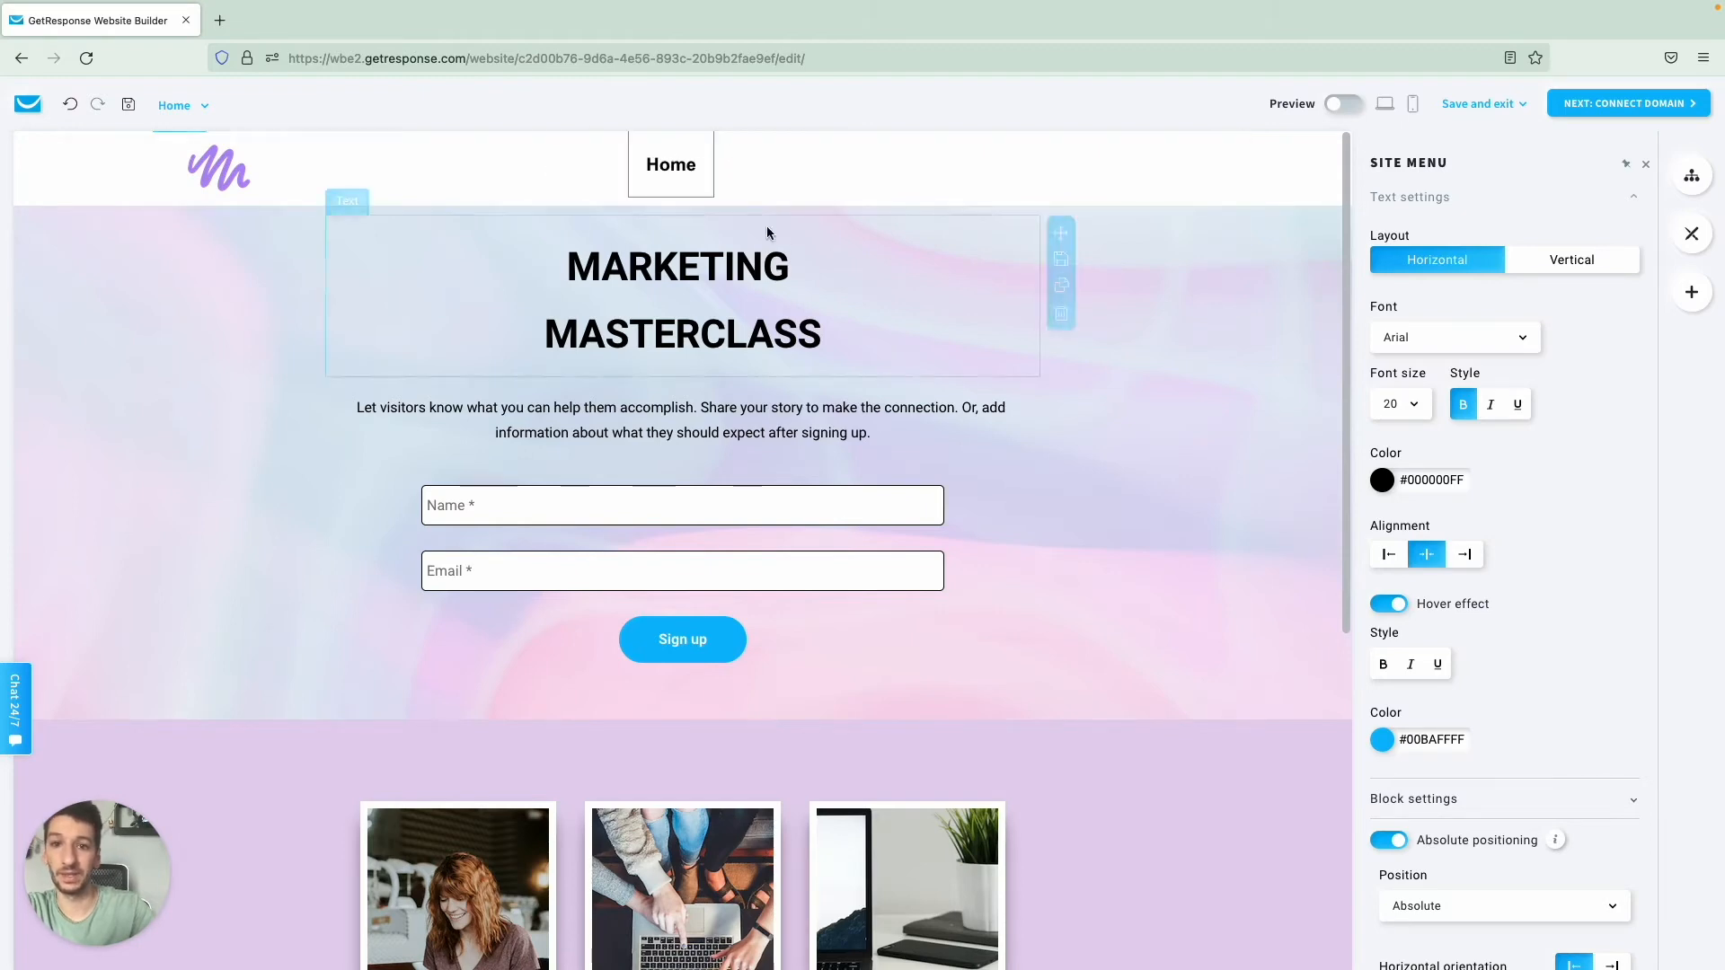
left_click(1075, 406)
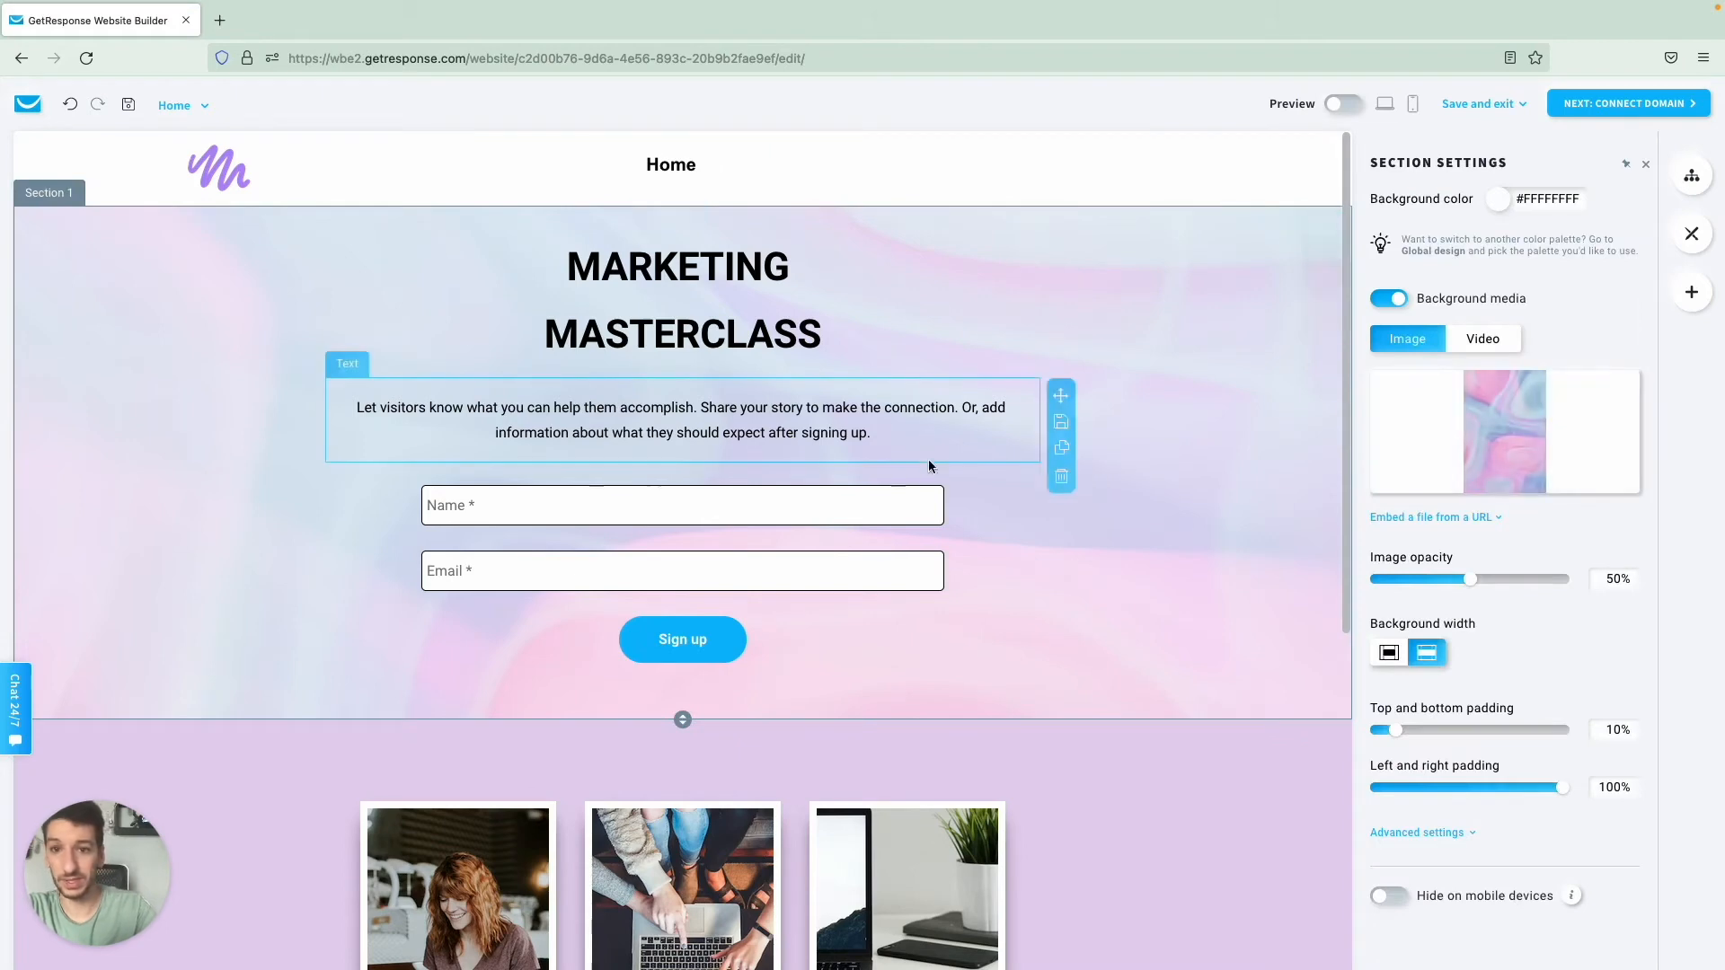
Step: Move the "Introduce your idea" section above the image gallery section, directly below the signup section
scroll(1161, 431, "down", 4)
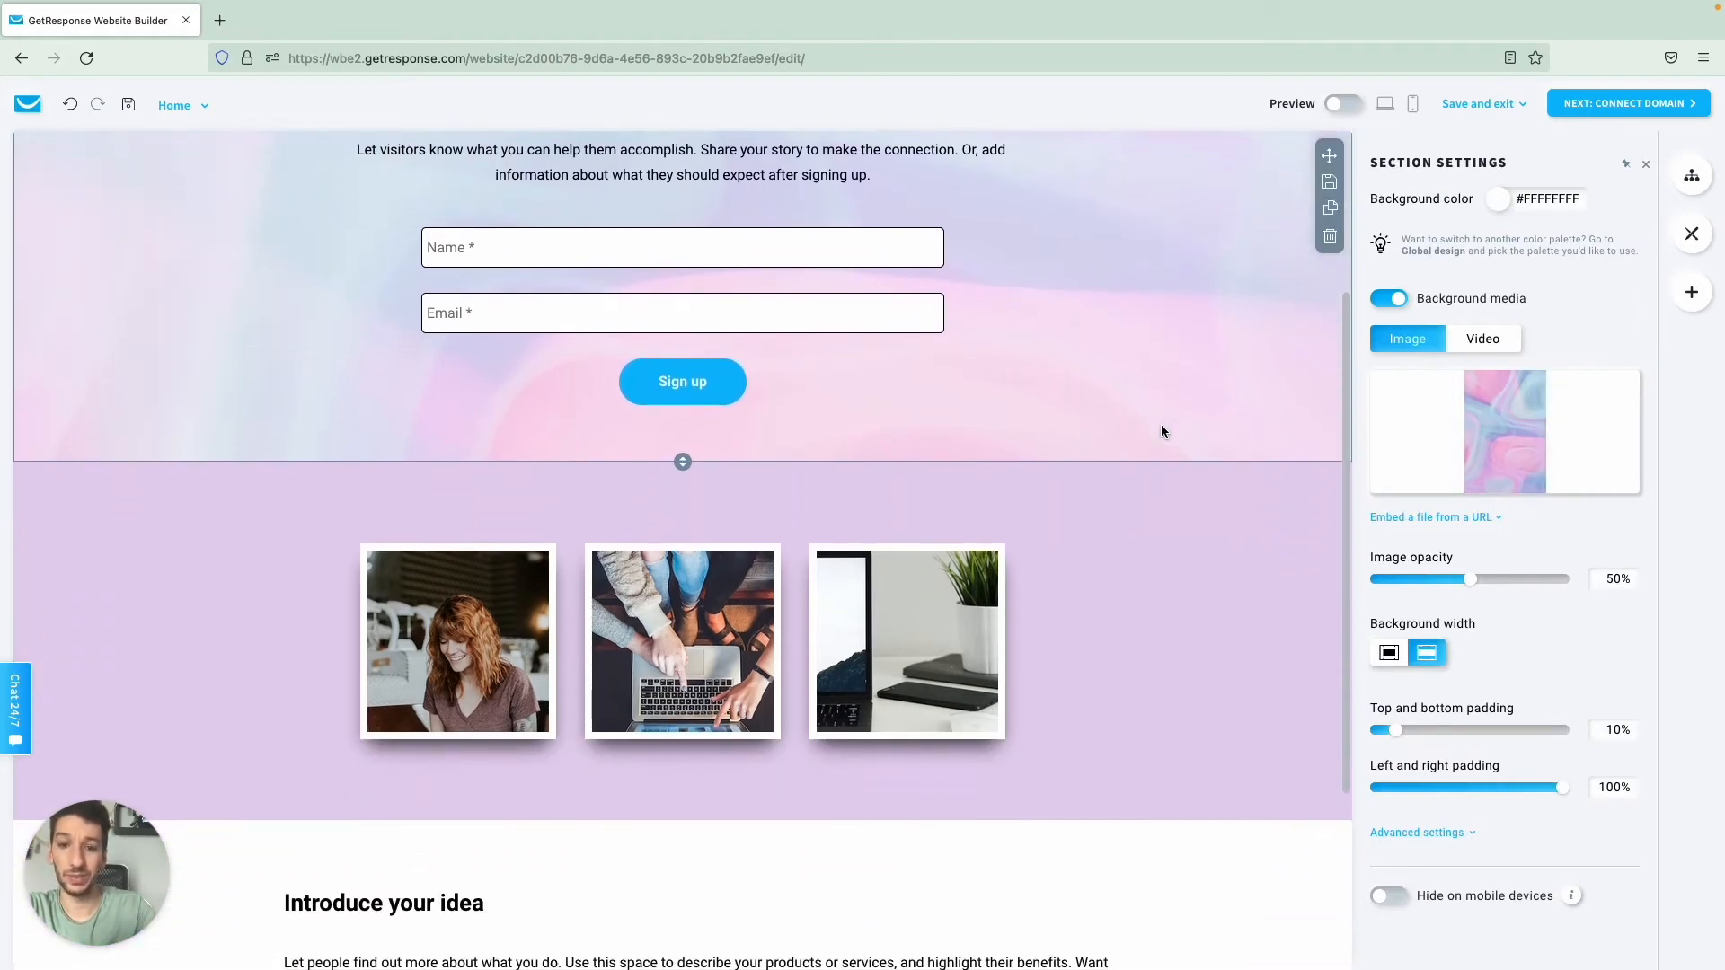
scroll(1117, 435, "down", 1)
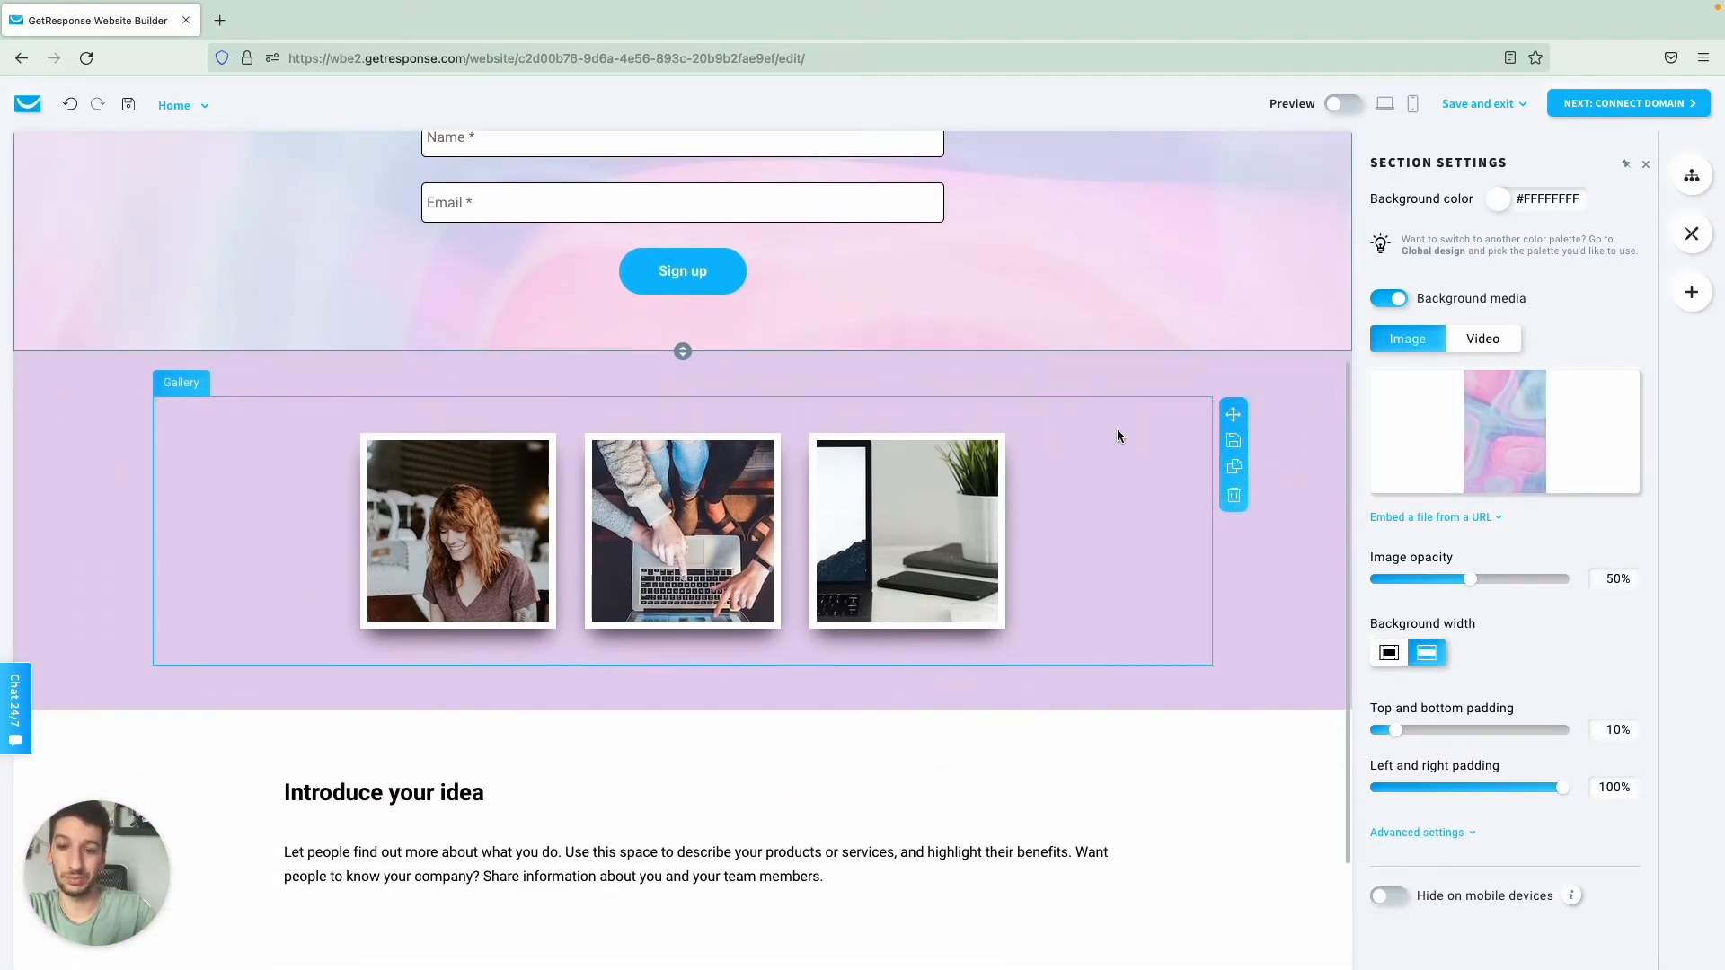
left_click_drag(1329, 734, 1270, 385)
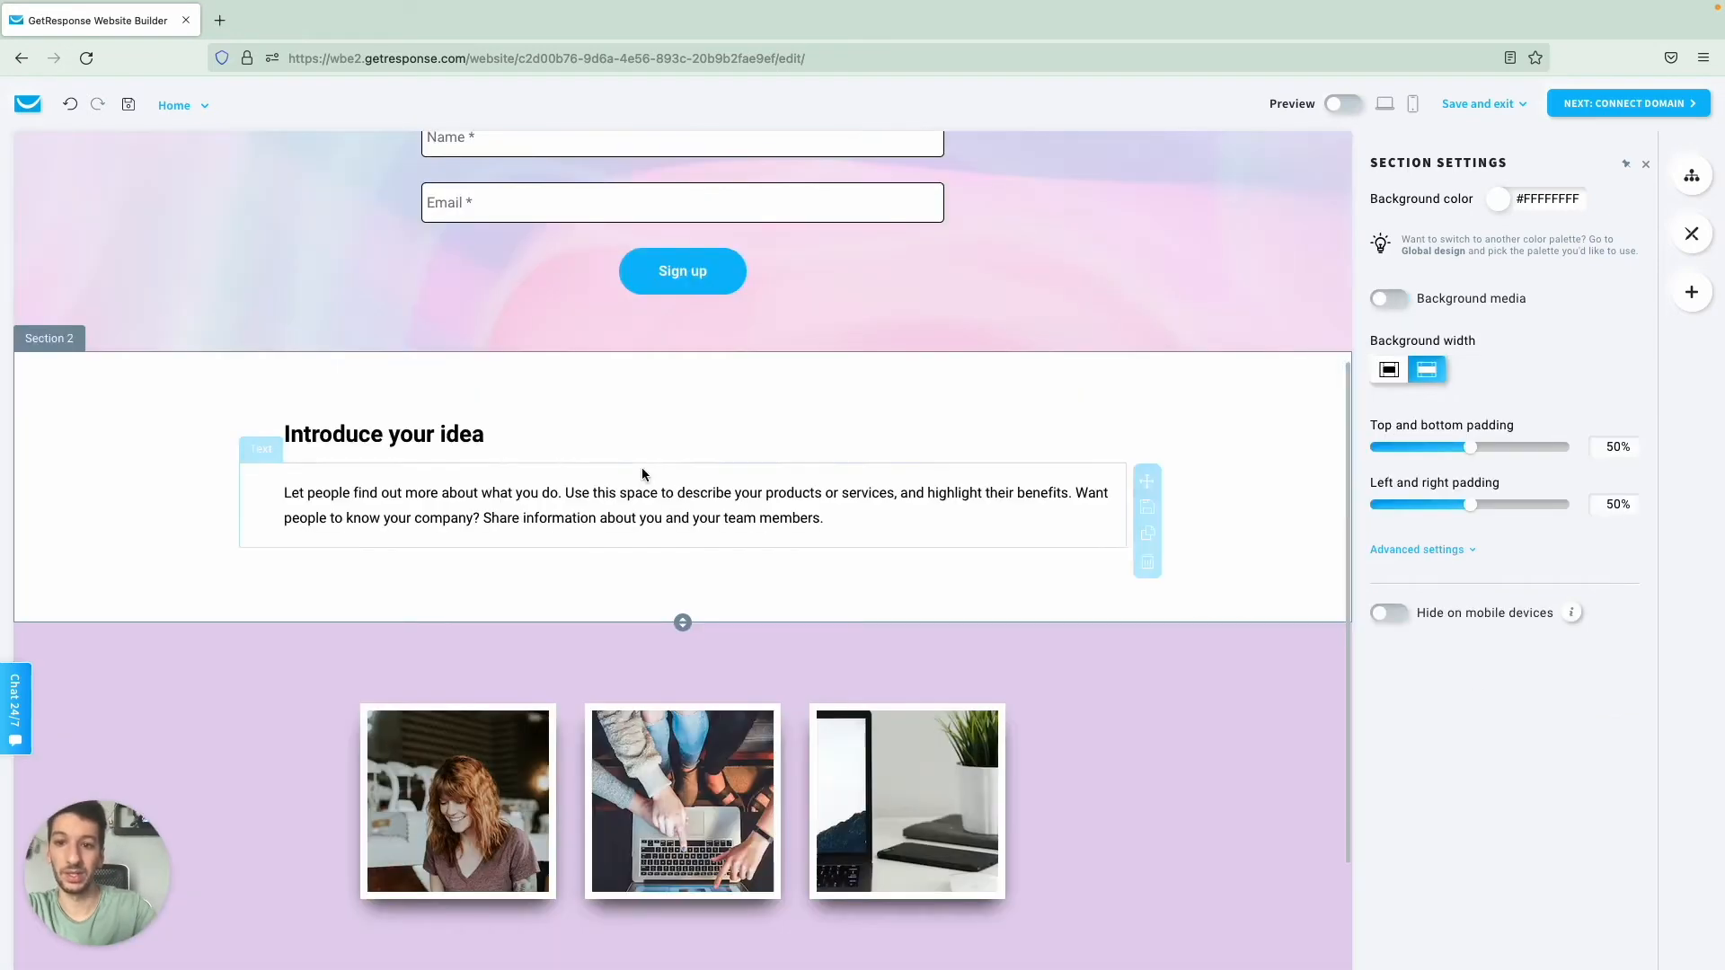
triple_click(463, 436)
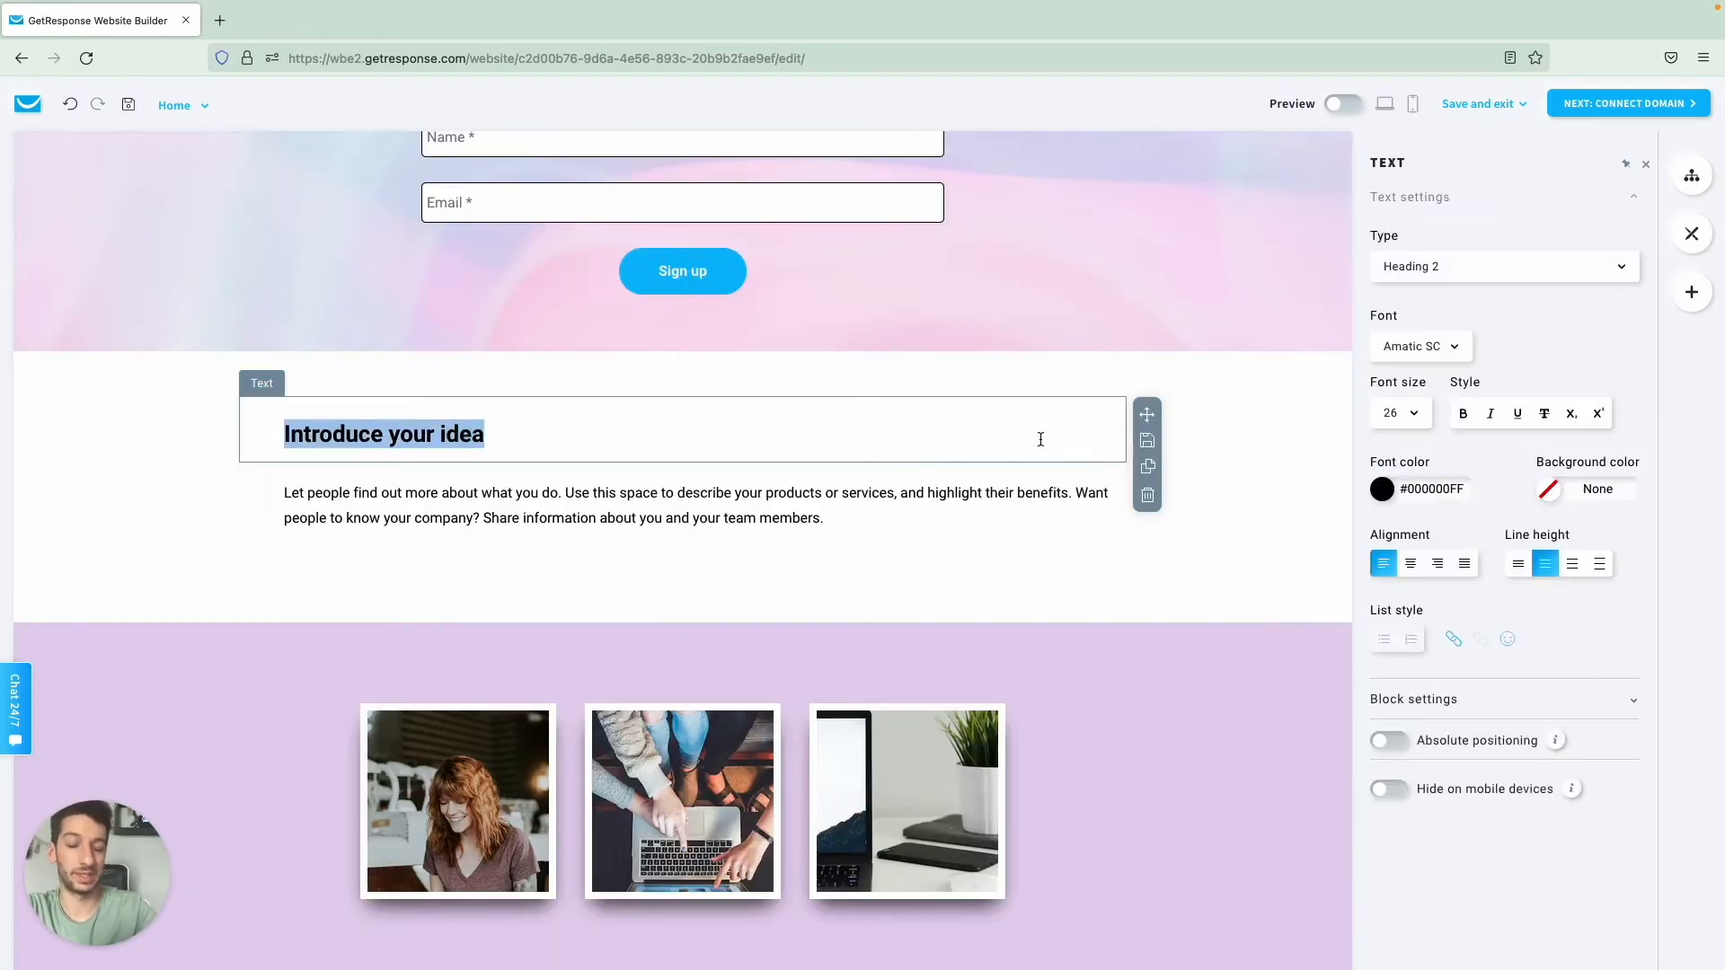
left_click(721, 518)
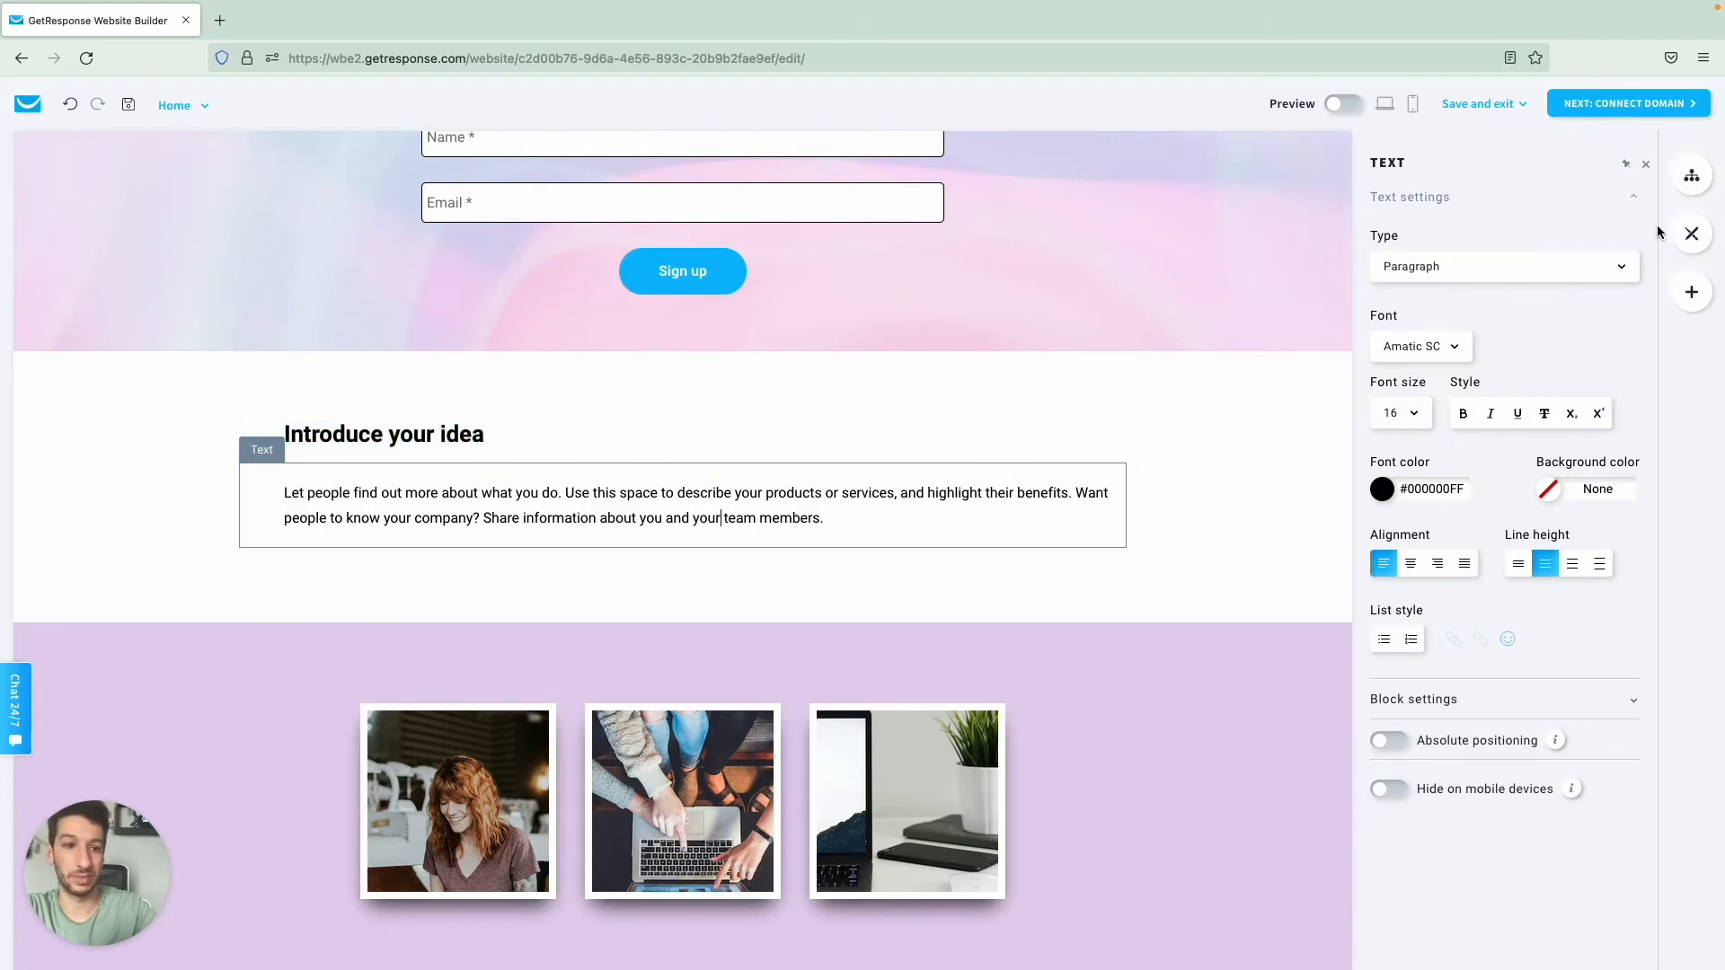
Step: Add an image beside the "Introduce your idea" heading, using the Unsplash photo of a black and silver laptop found by searching "computer"
left_click(1692, 291)
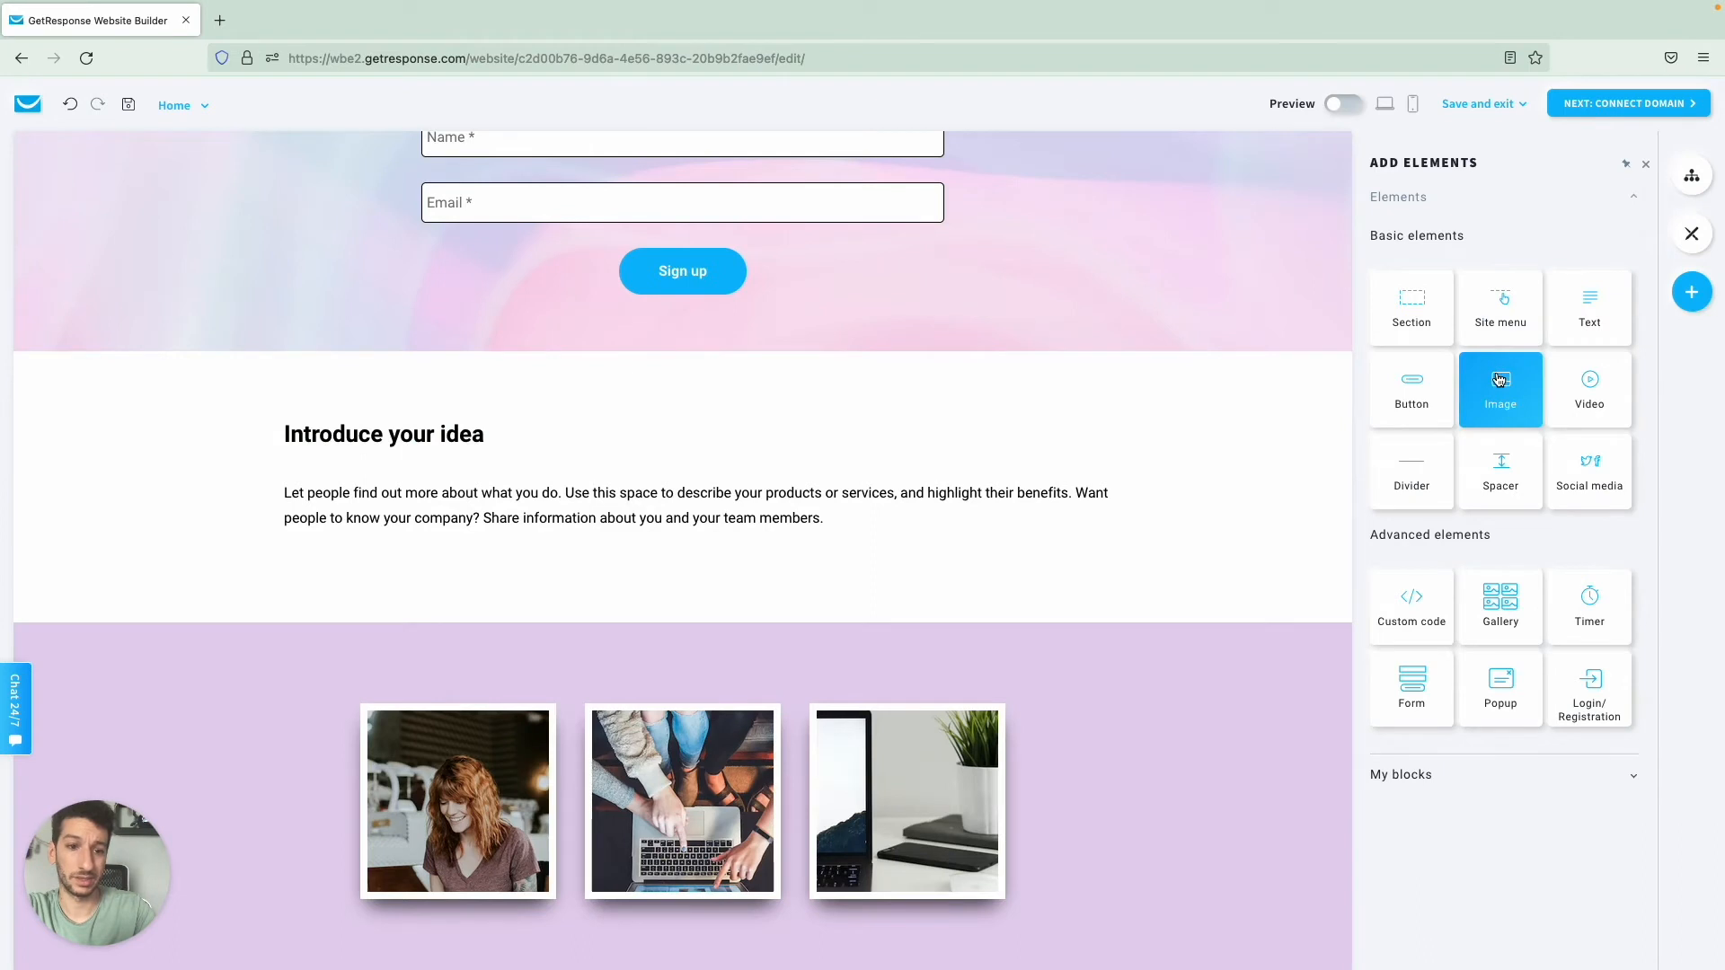
left_click_drag(1366, 407, 1174, 460)
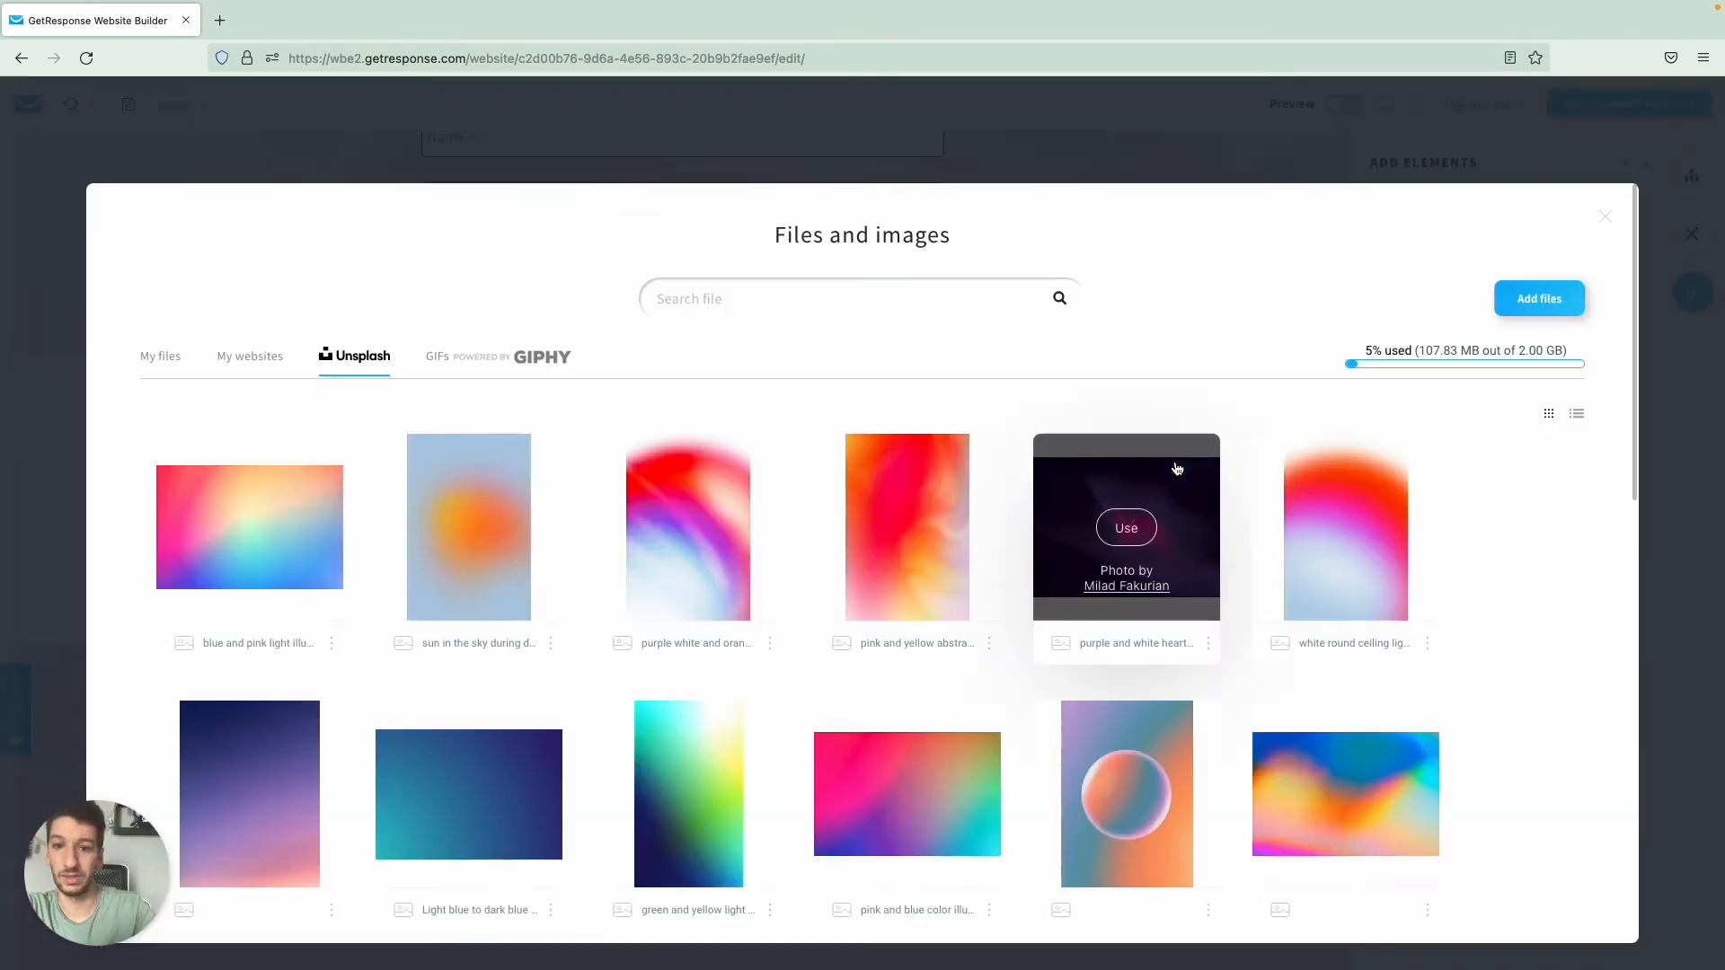
left_click(726, 299)
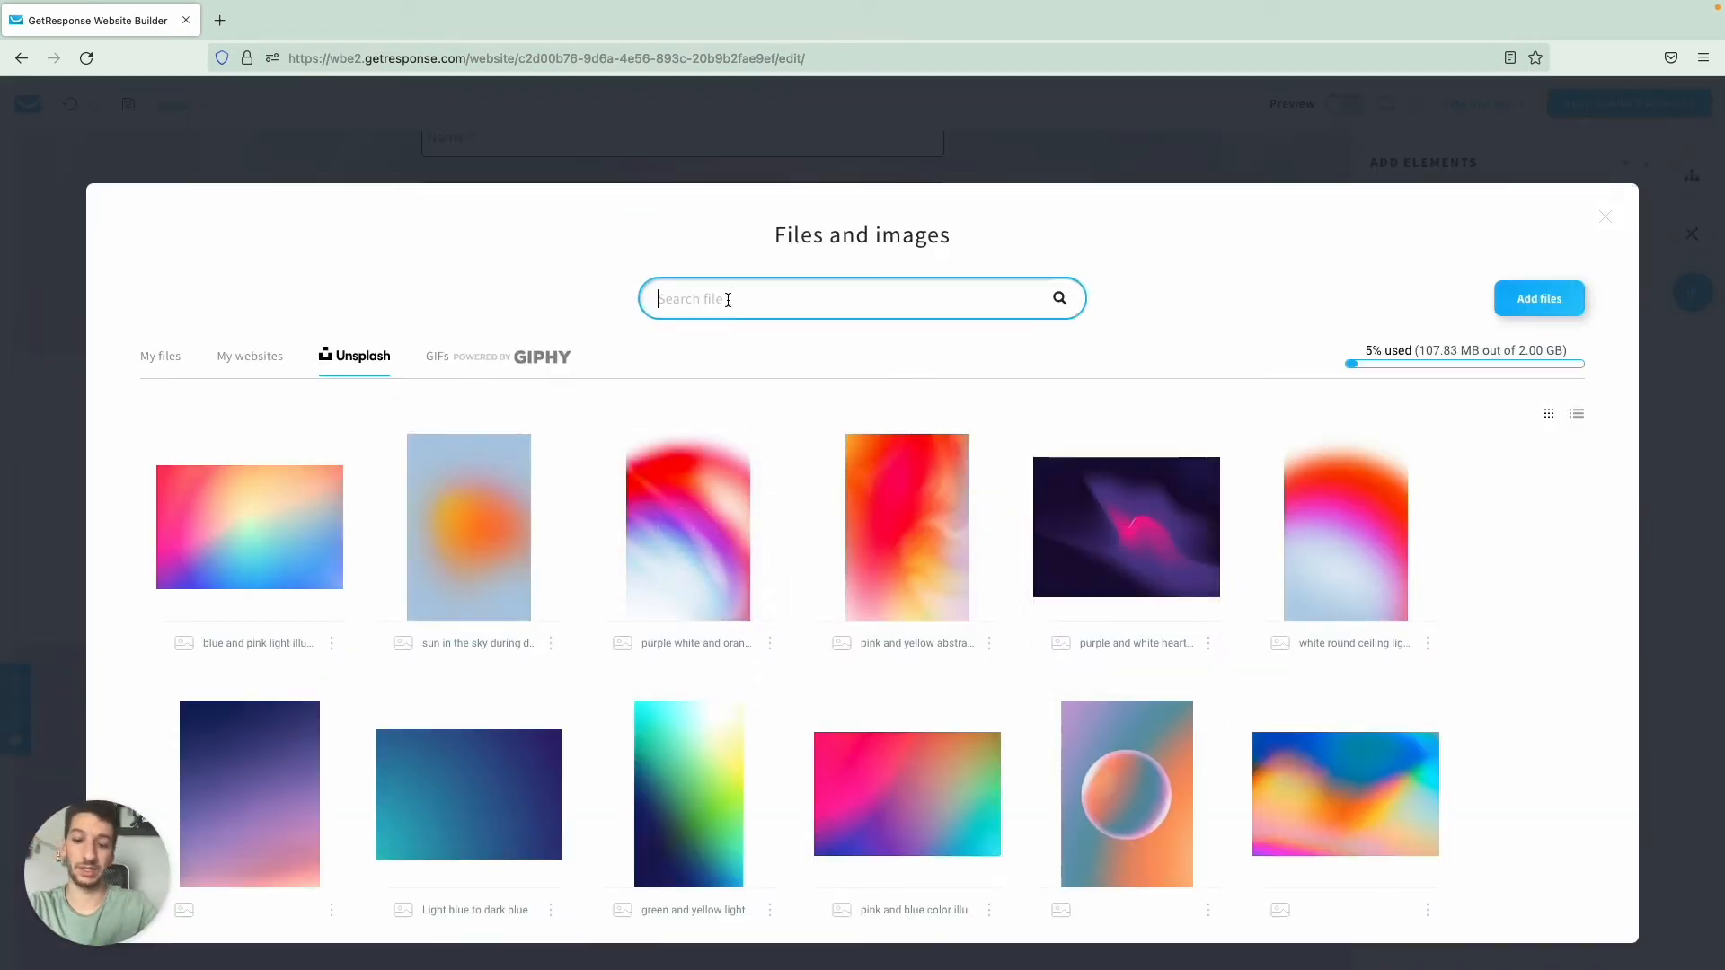
type("compute")
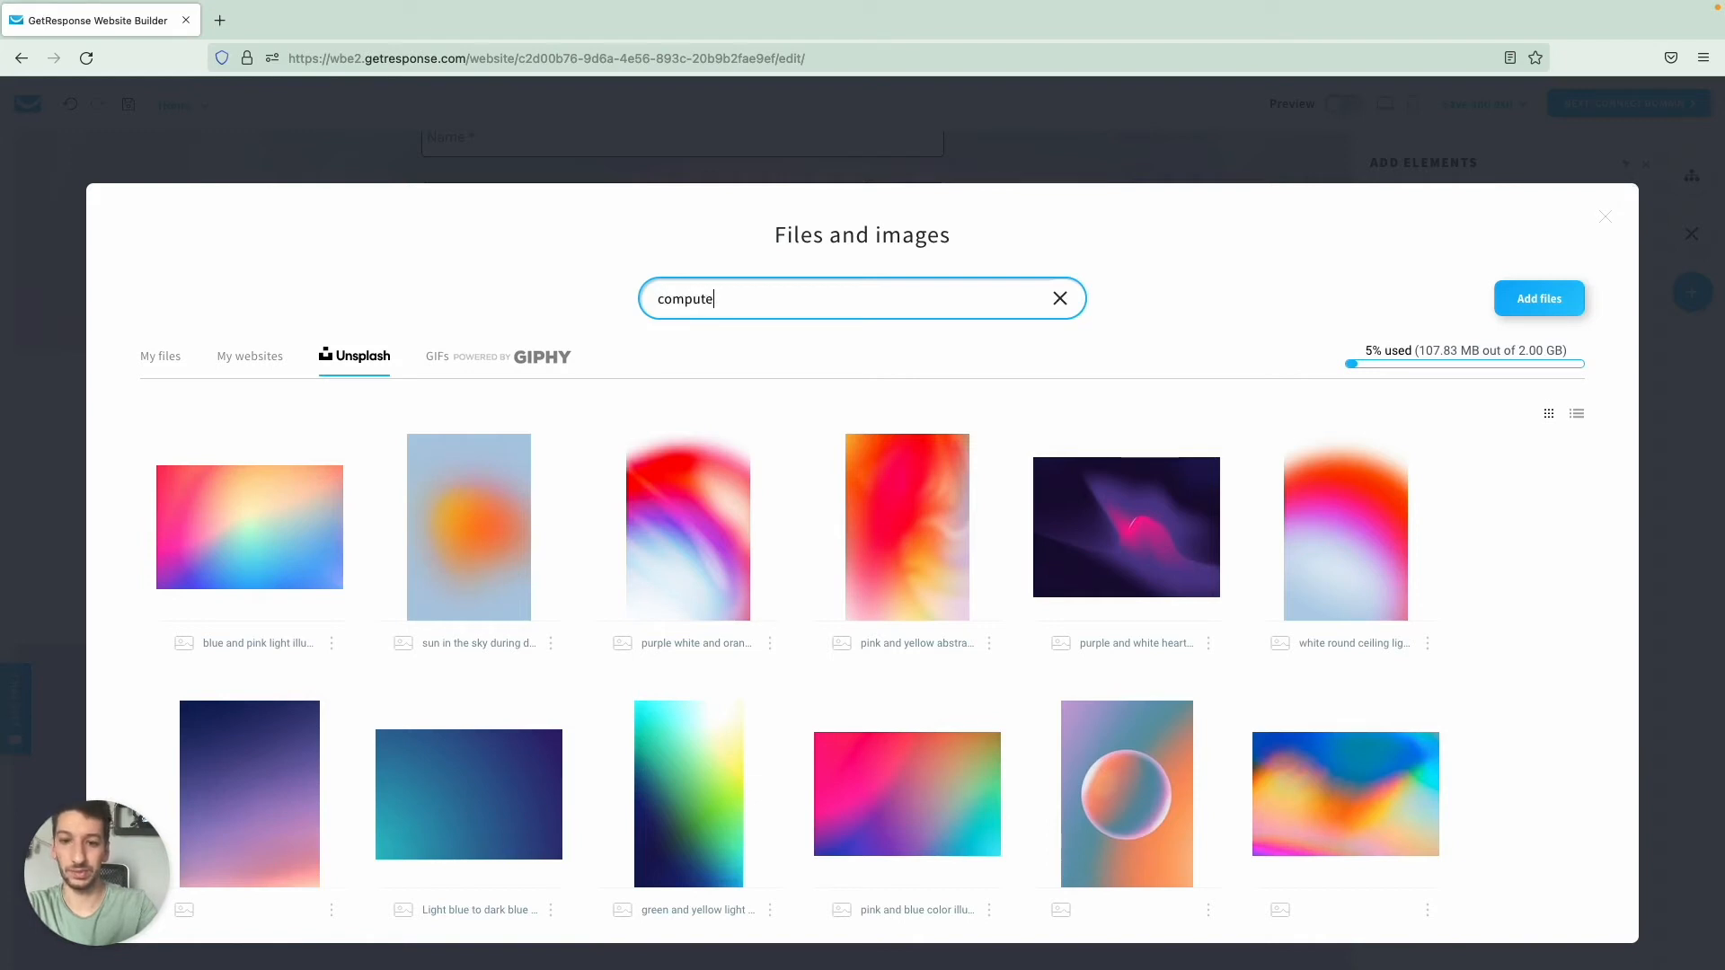
type("r")
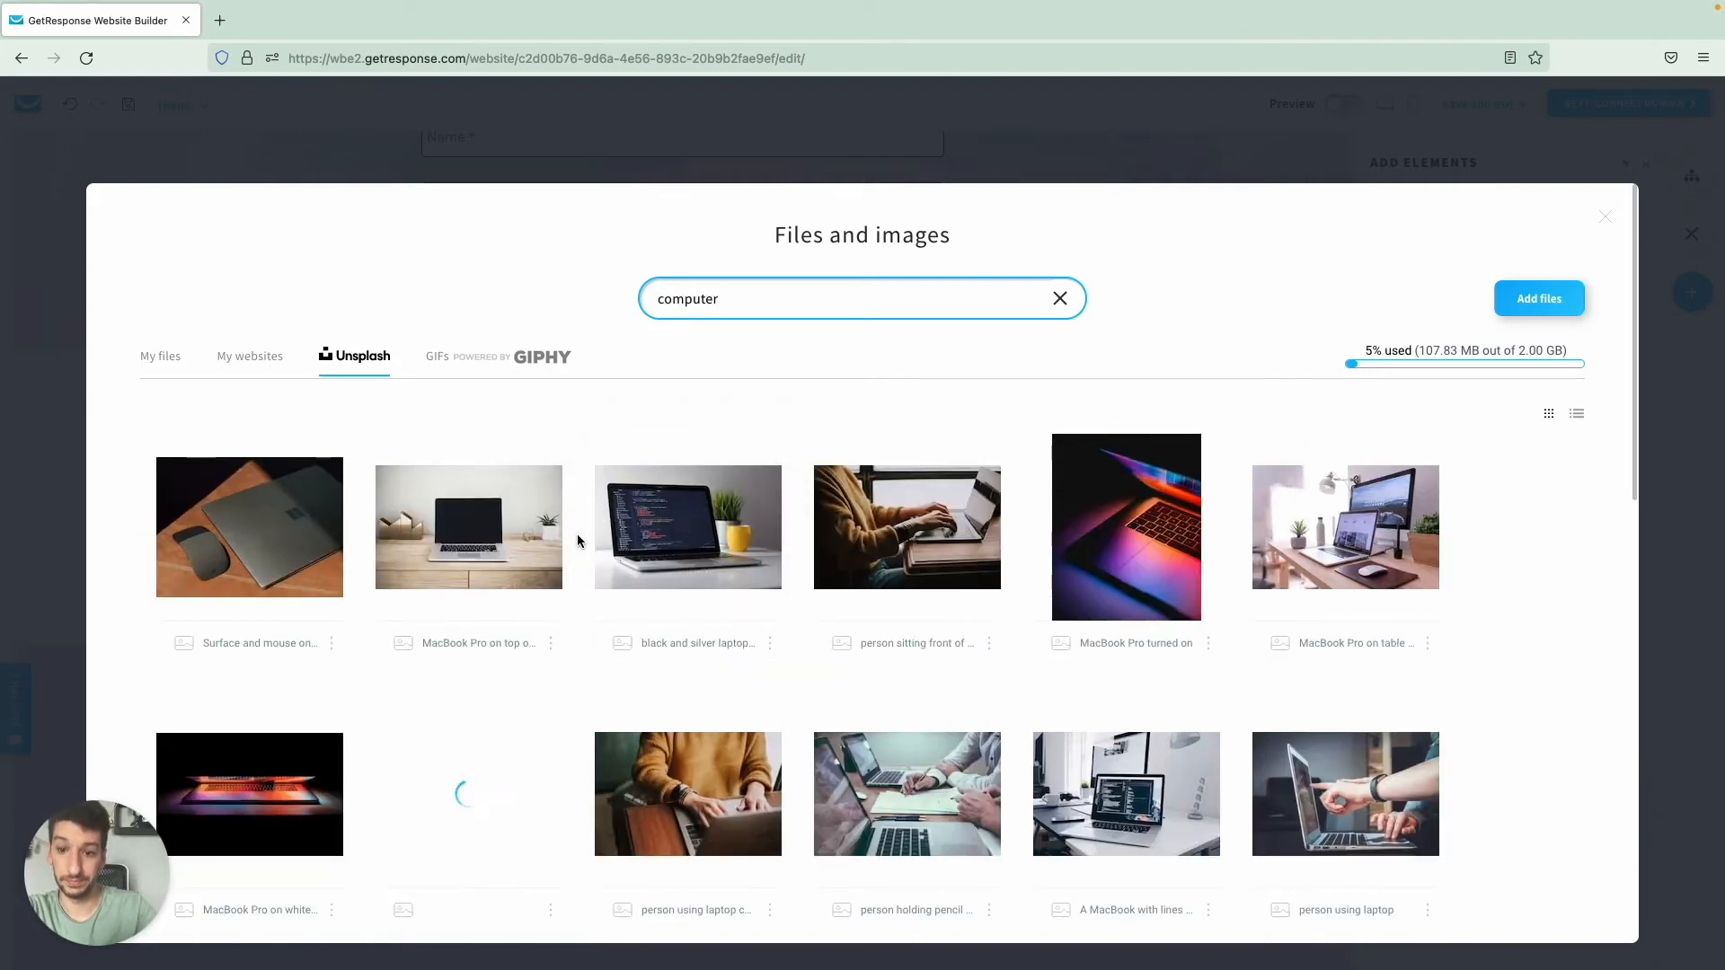
mouse_move(631, 554)
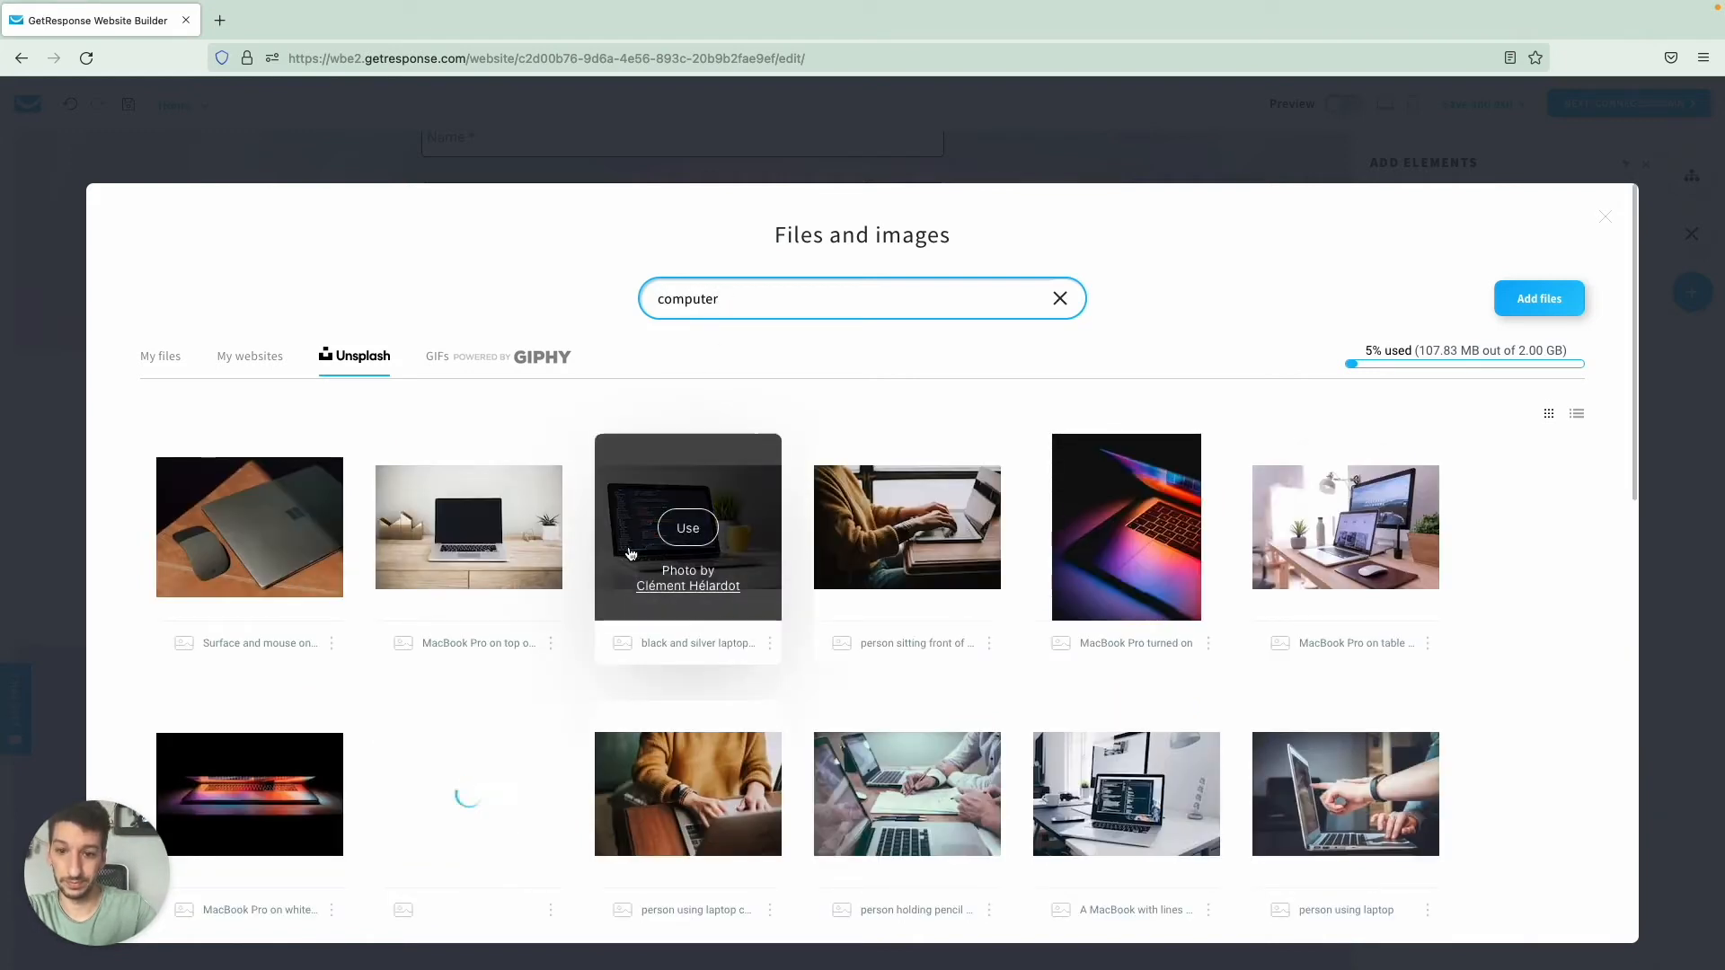
left_click(687, 529)
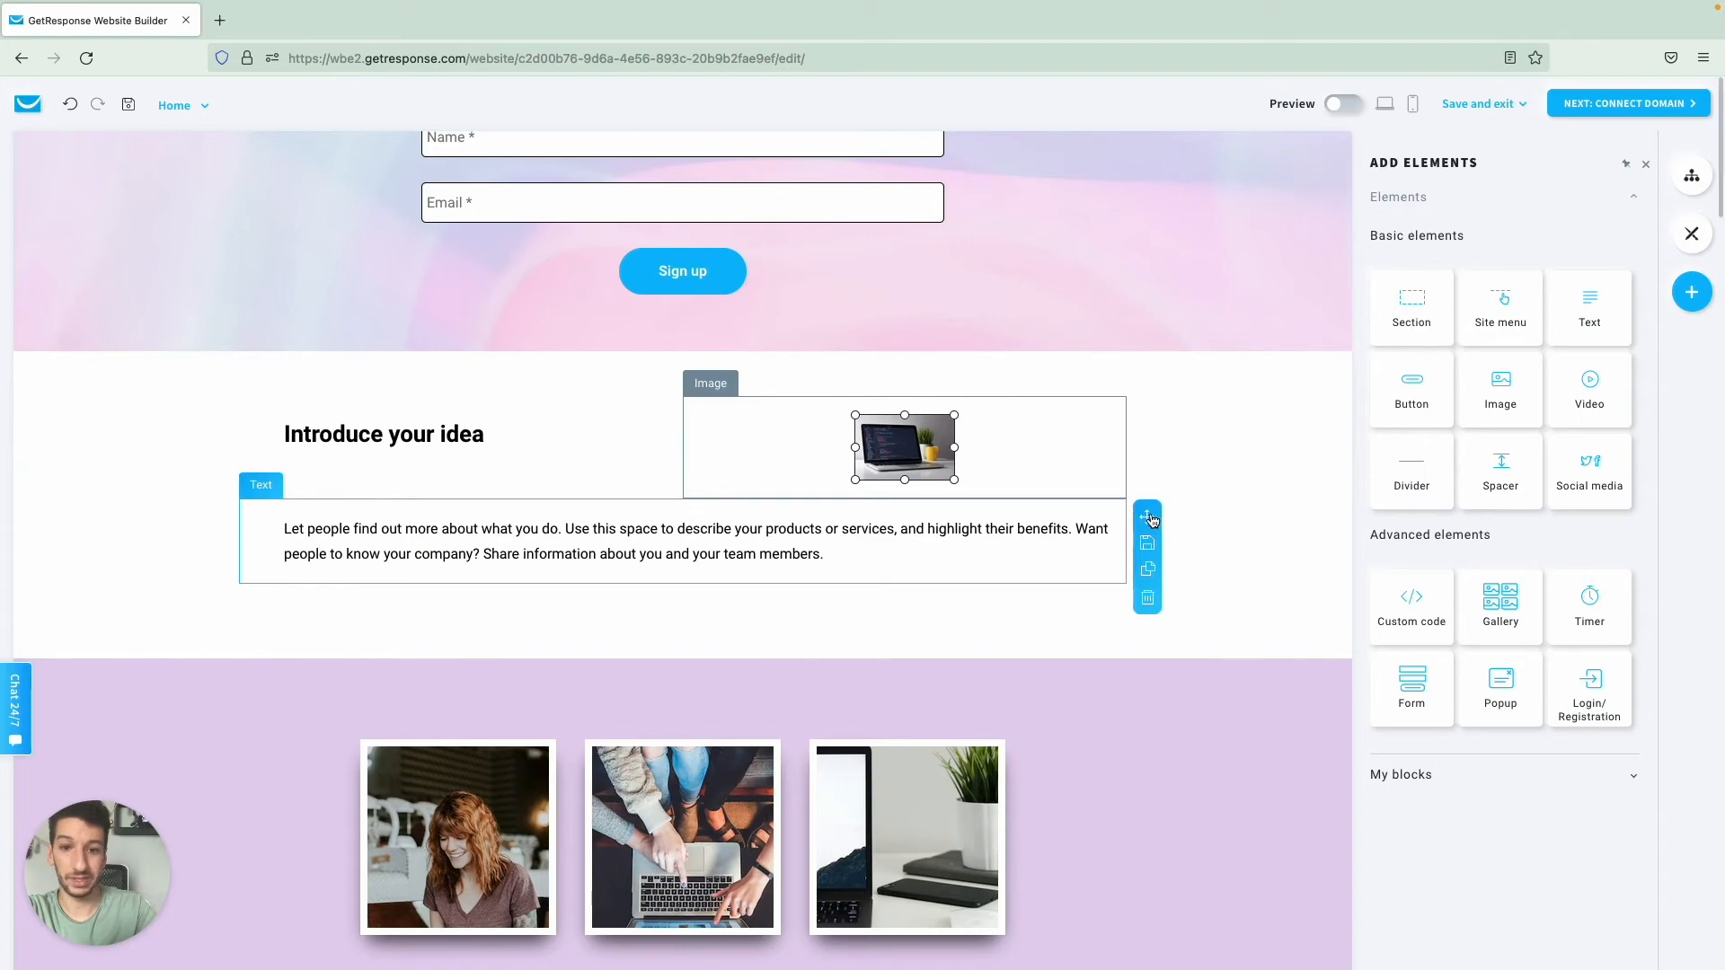
Step: Move the paragraph into the column under the "Introduce your idea" heading and enlarge the laptop image to nearly fill its own column
left_click_drag(1152, 519, 530, 467)
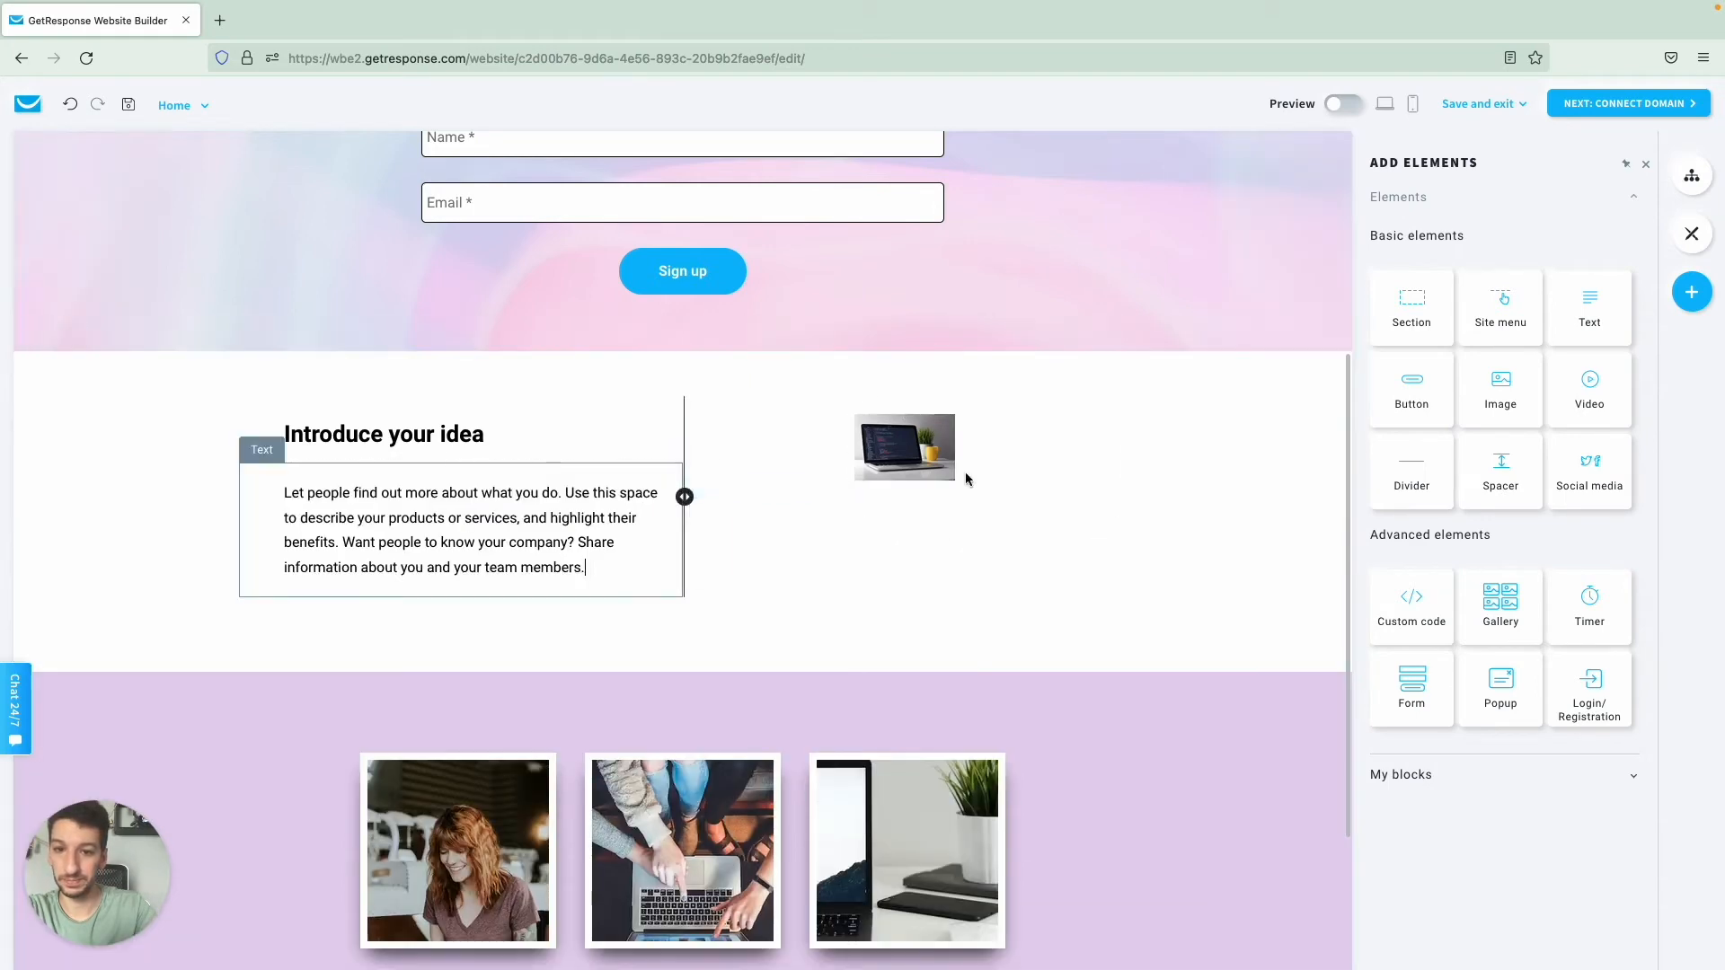
left_click(981, 465)
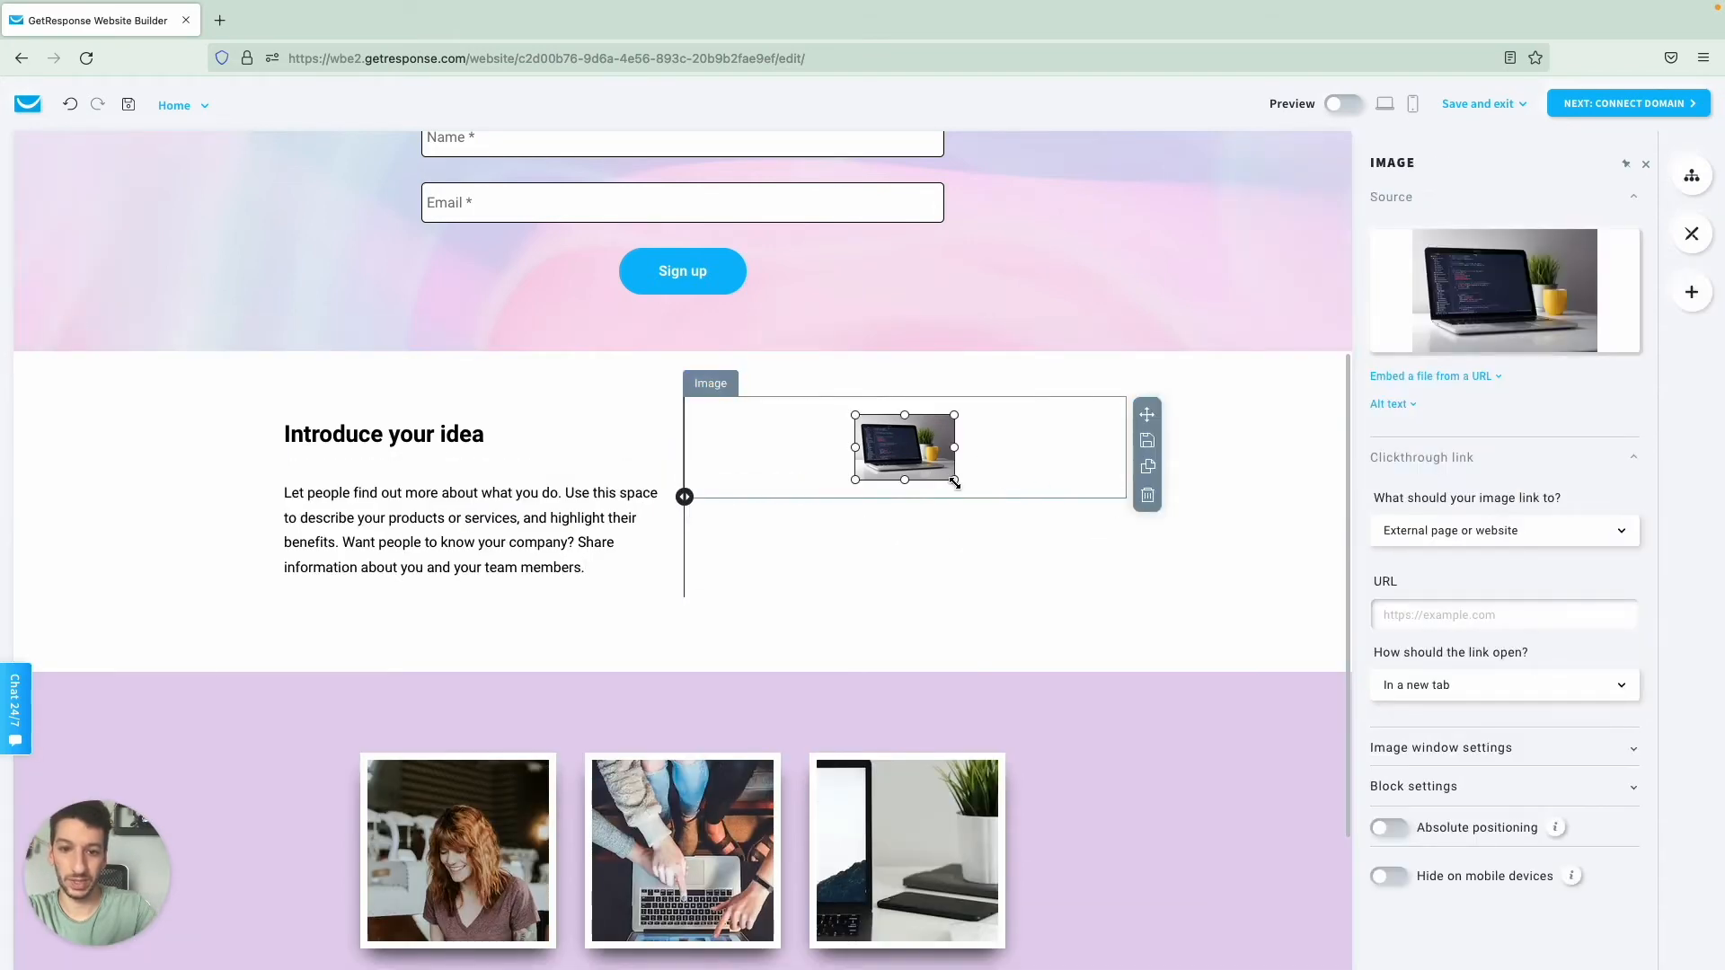
left_click_drag(954, 483, 1118, 580)
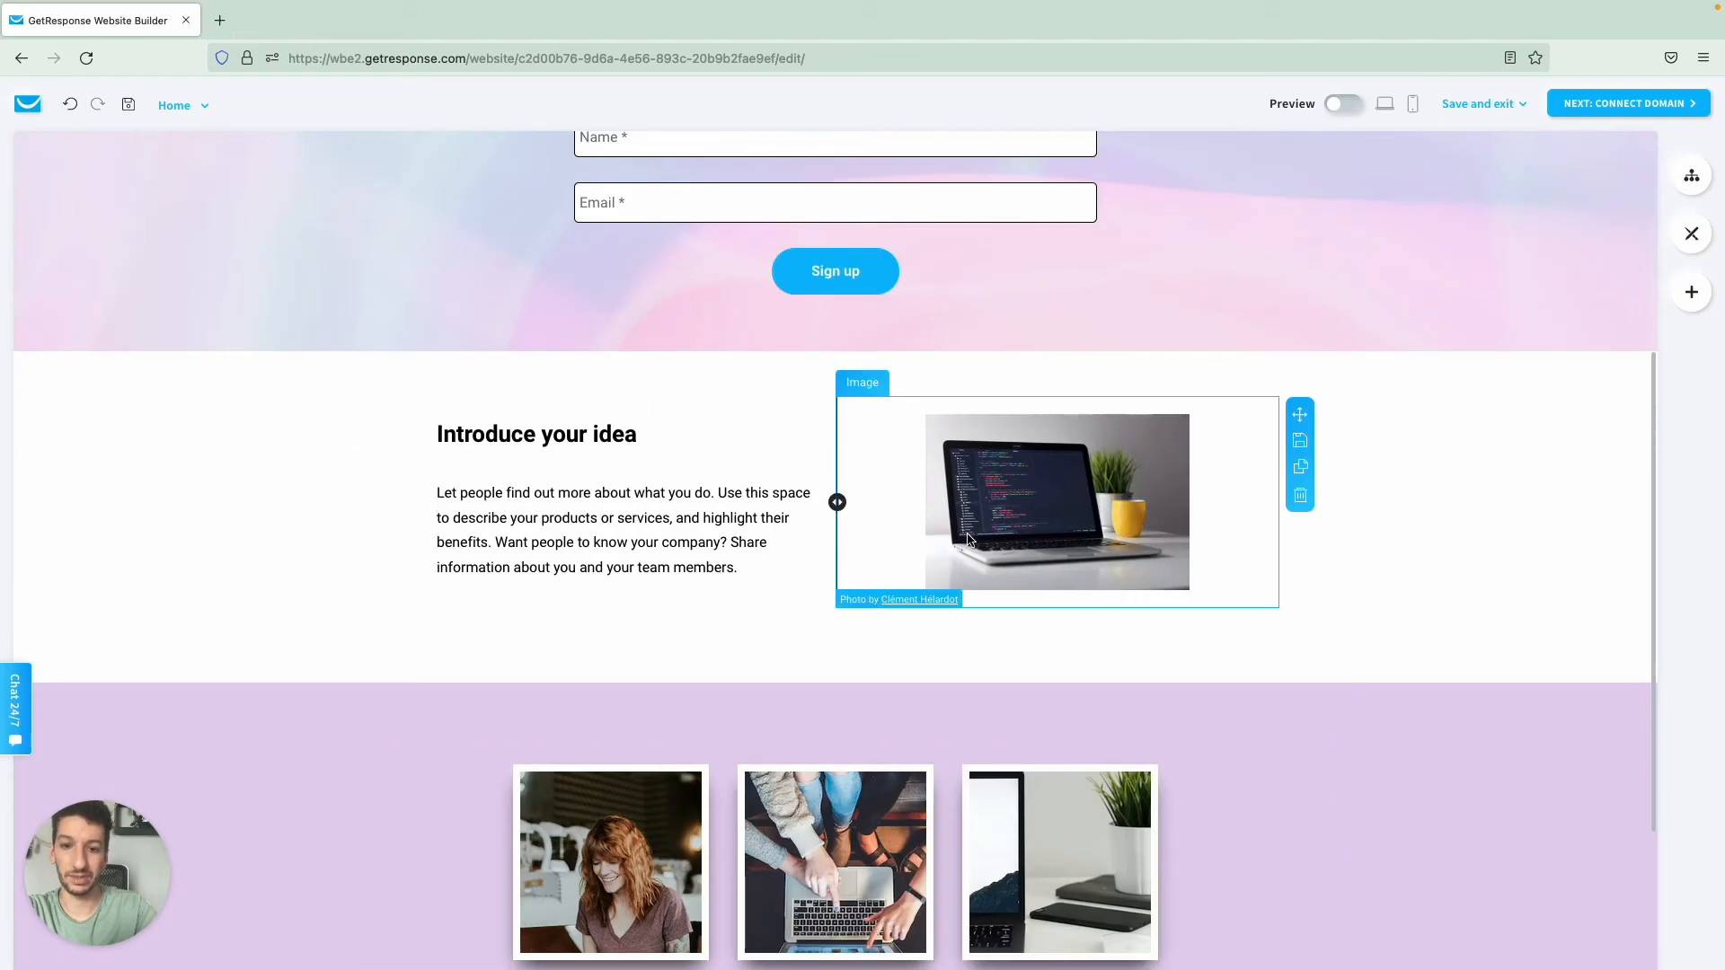
left_click(1166, 560)
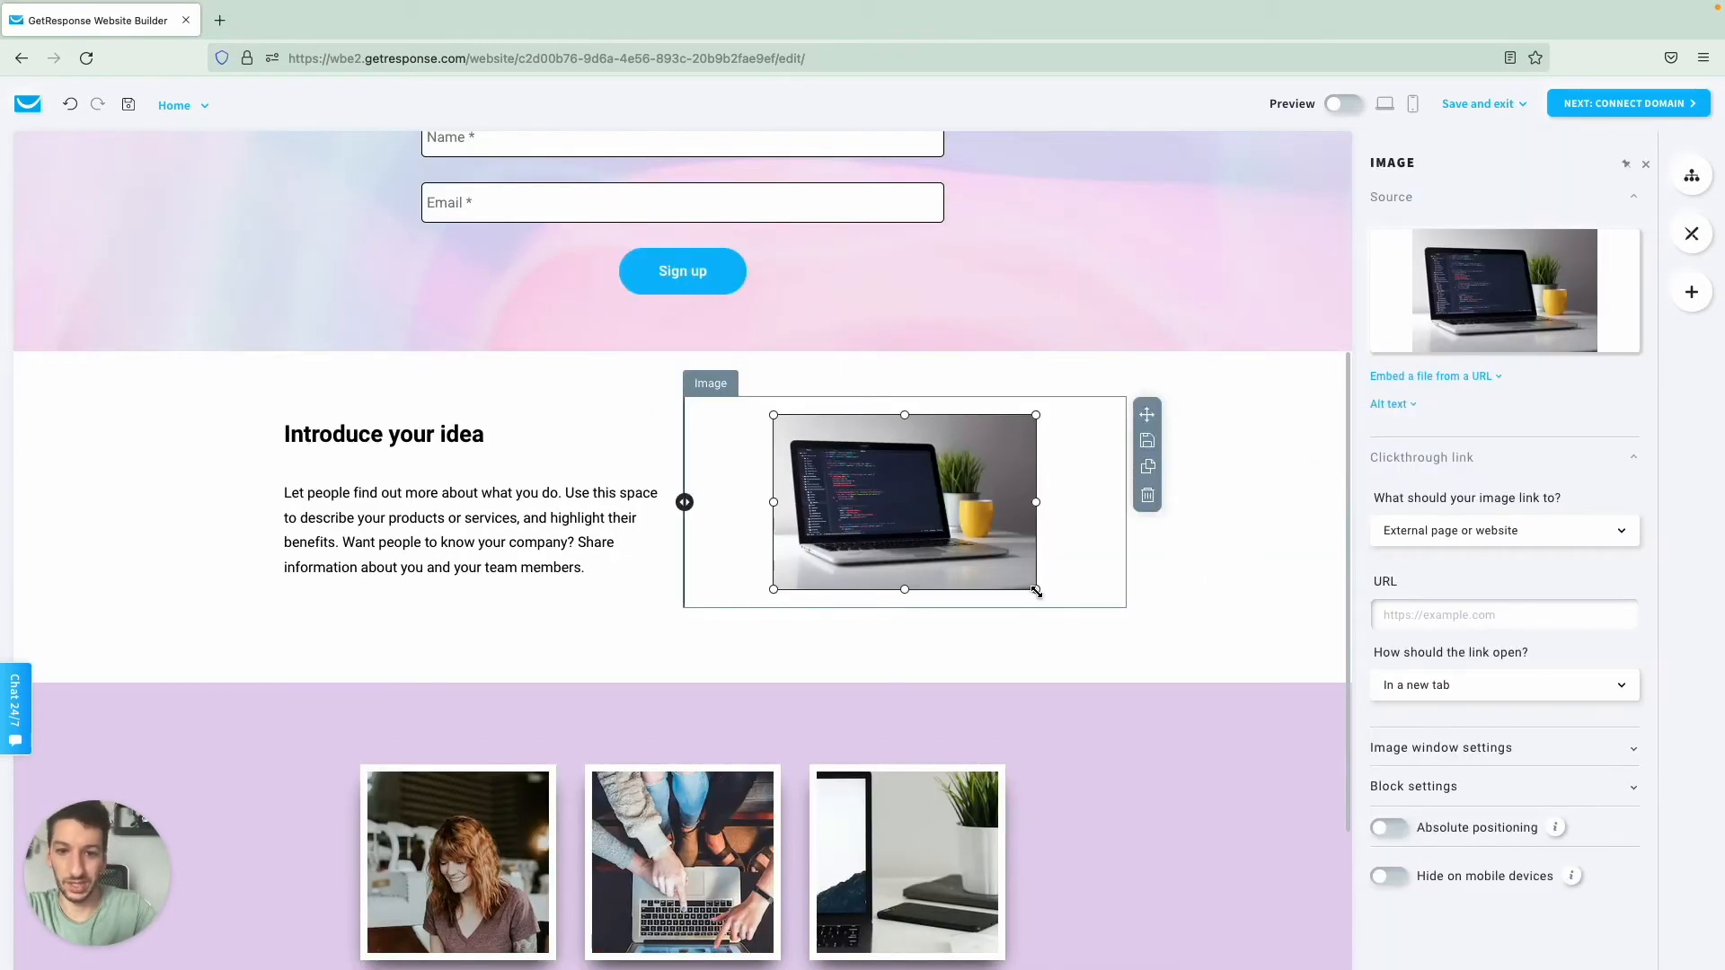
left_click_drag(1036, 591, 1116, 638)
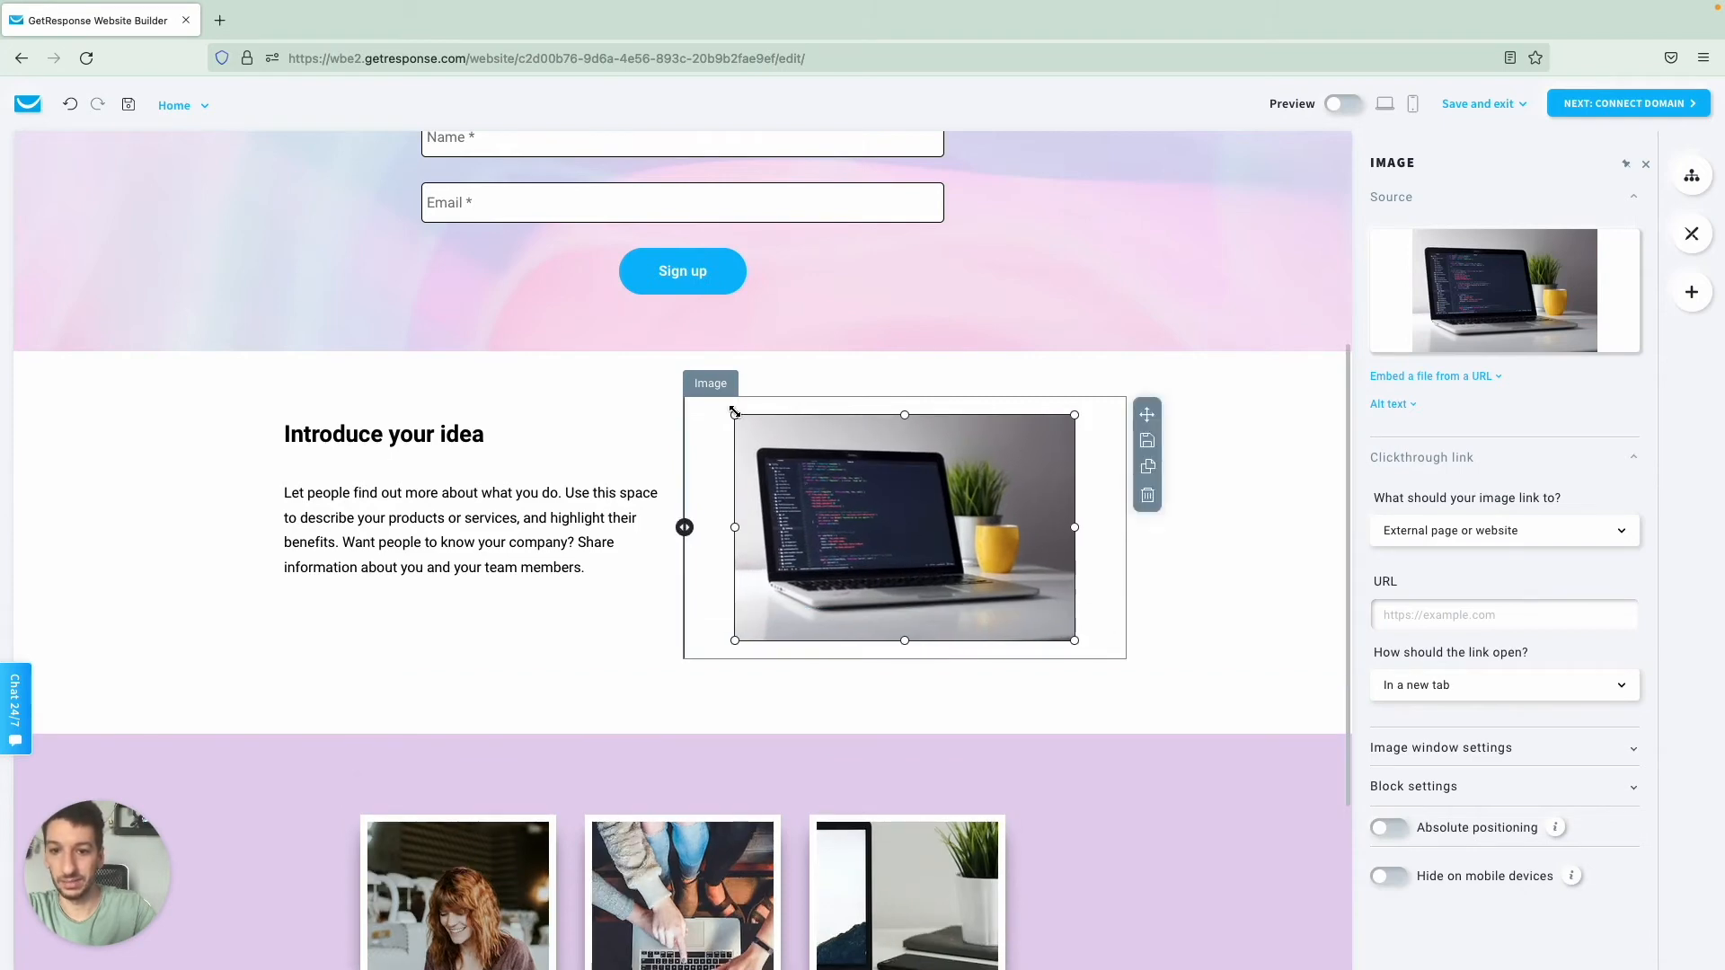
left_click_drag(734, 412, 686, 399)
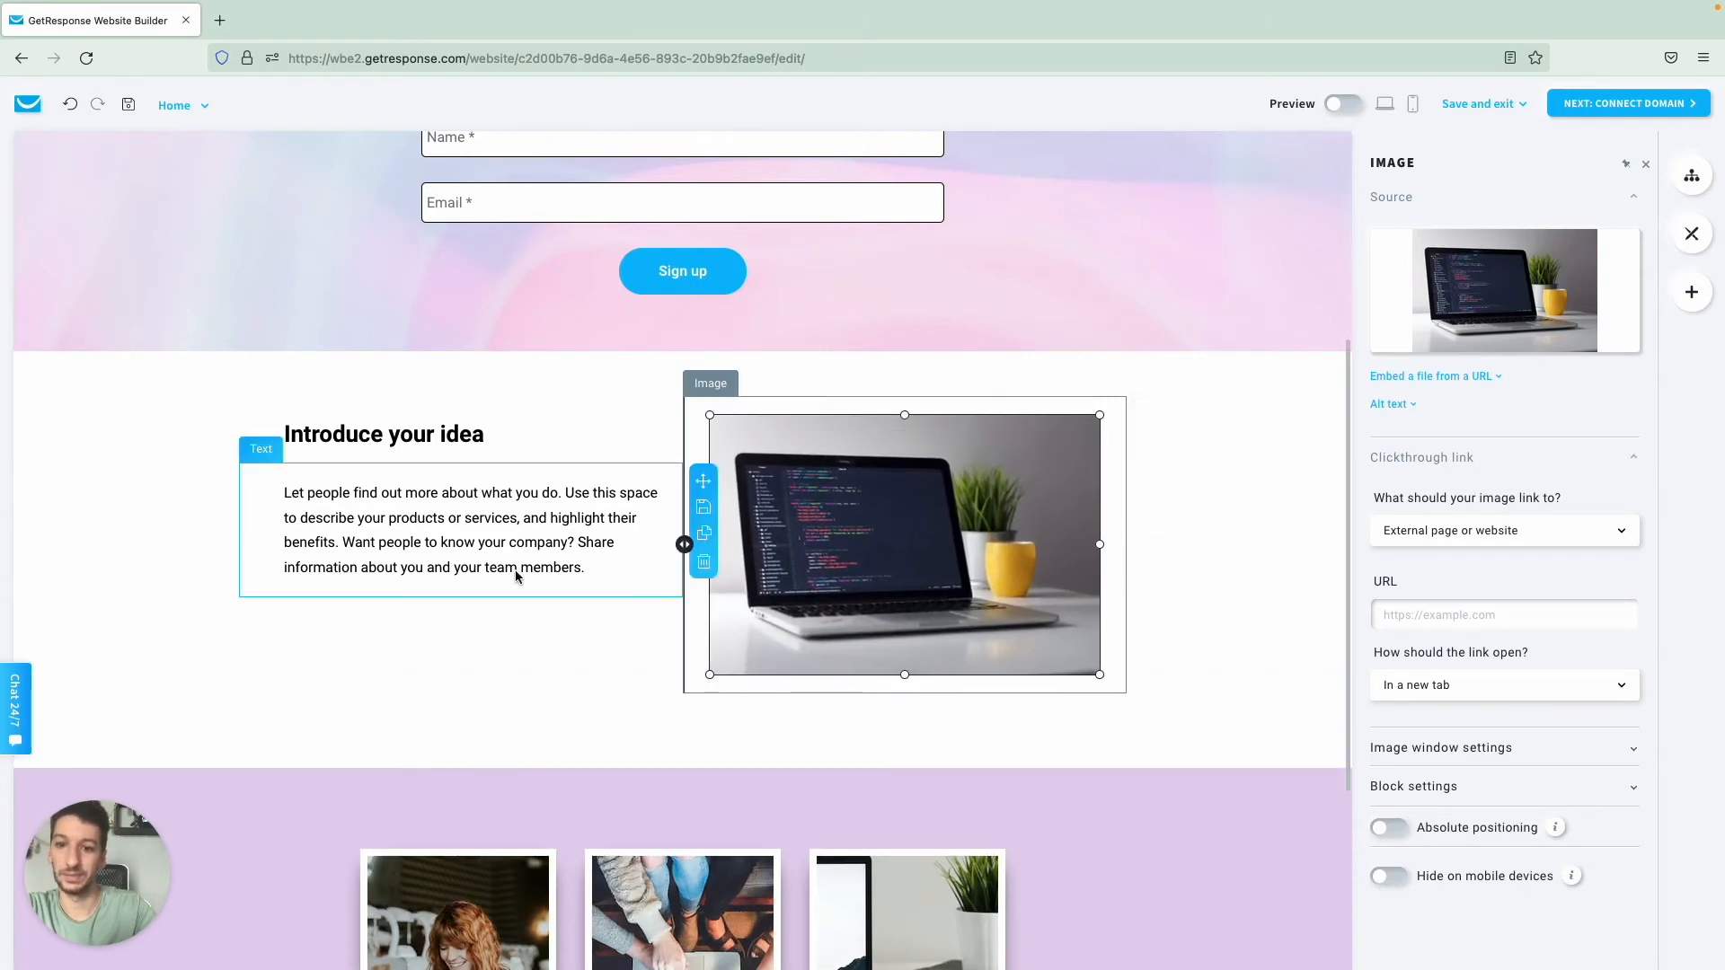
Step: Add two lines reading "Share information about you and your team members." below the "Introduce your idea" paragraph, separated from it by a blank line
left_click(548, 584)
left_click(526, 673)
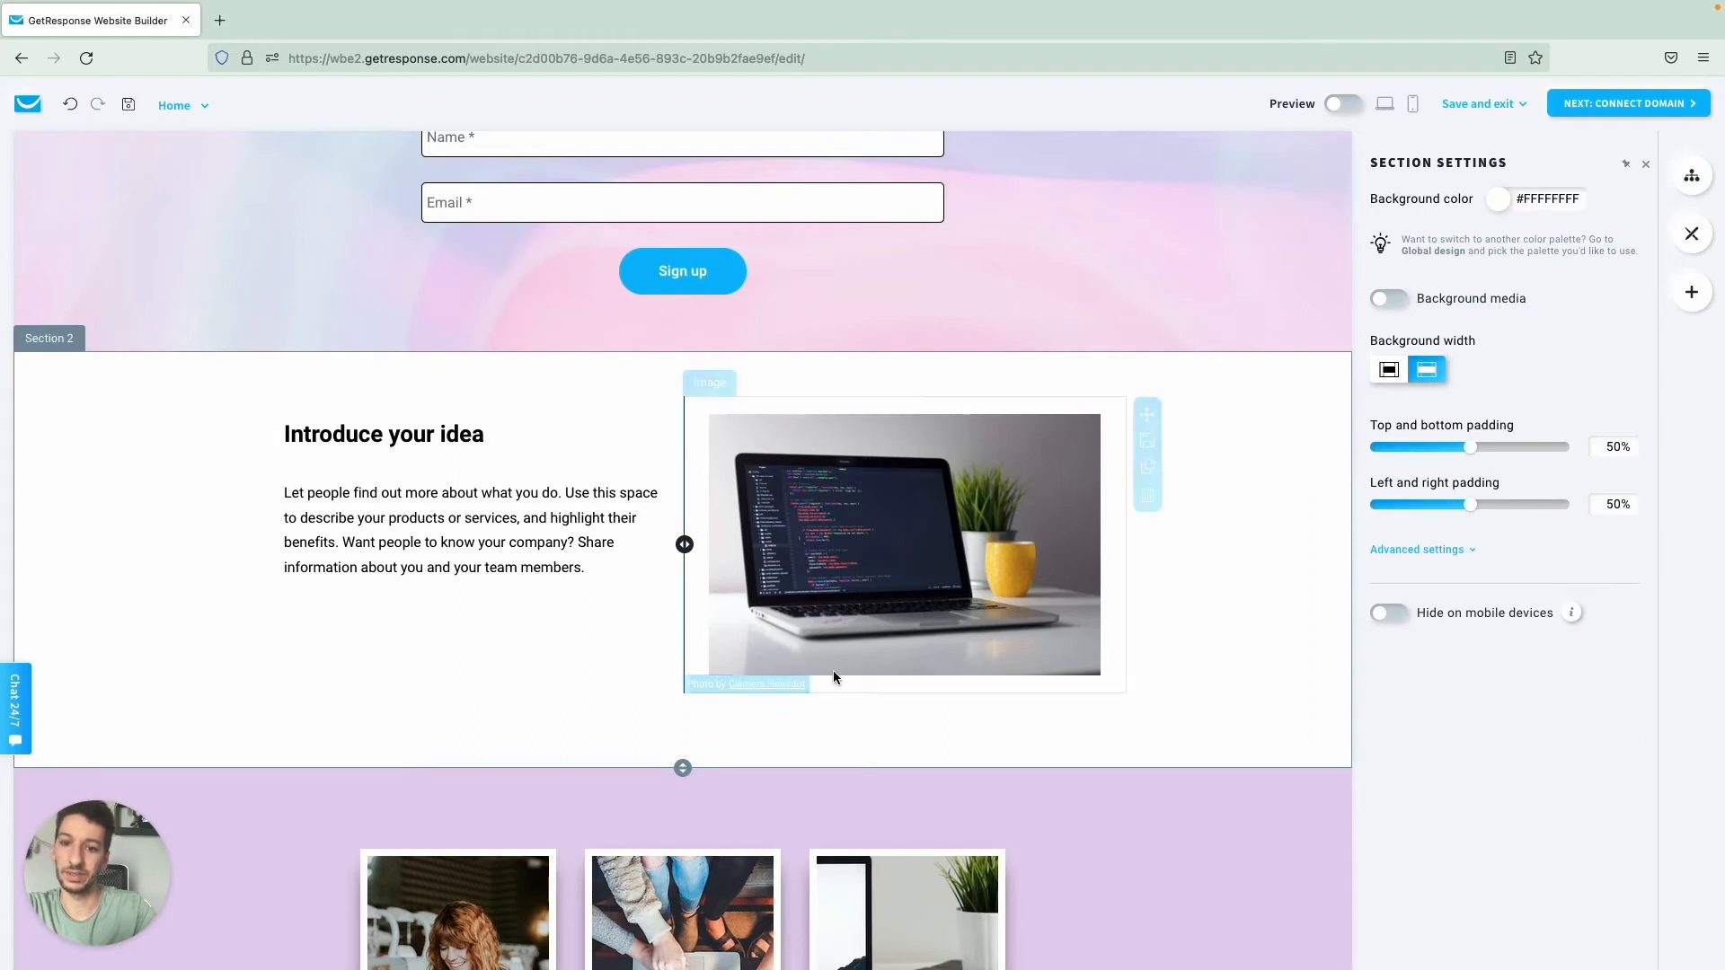
left_click(622, 573)
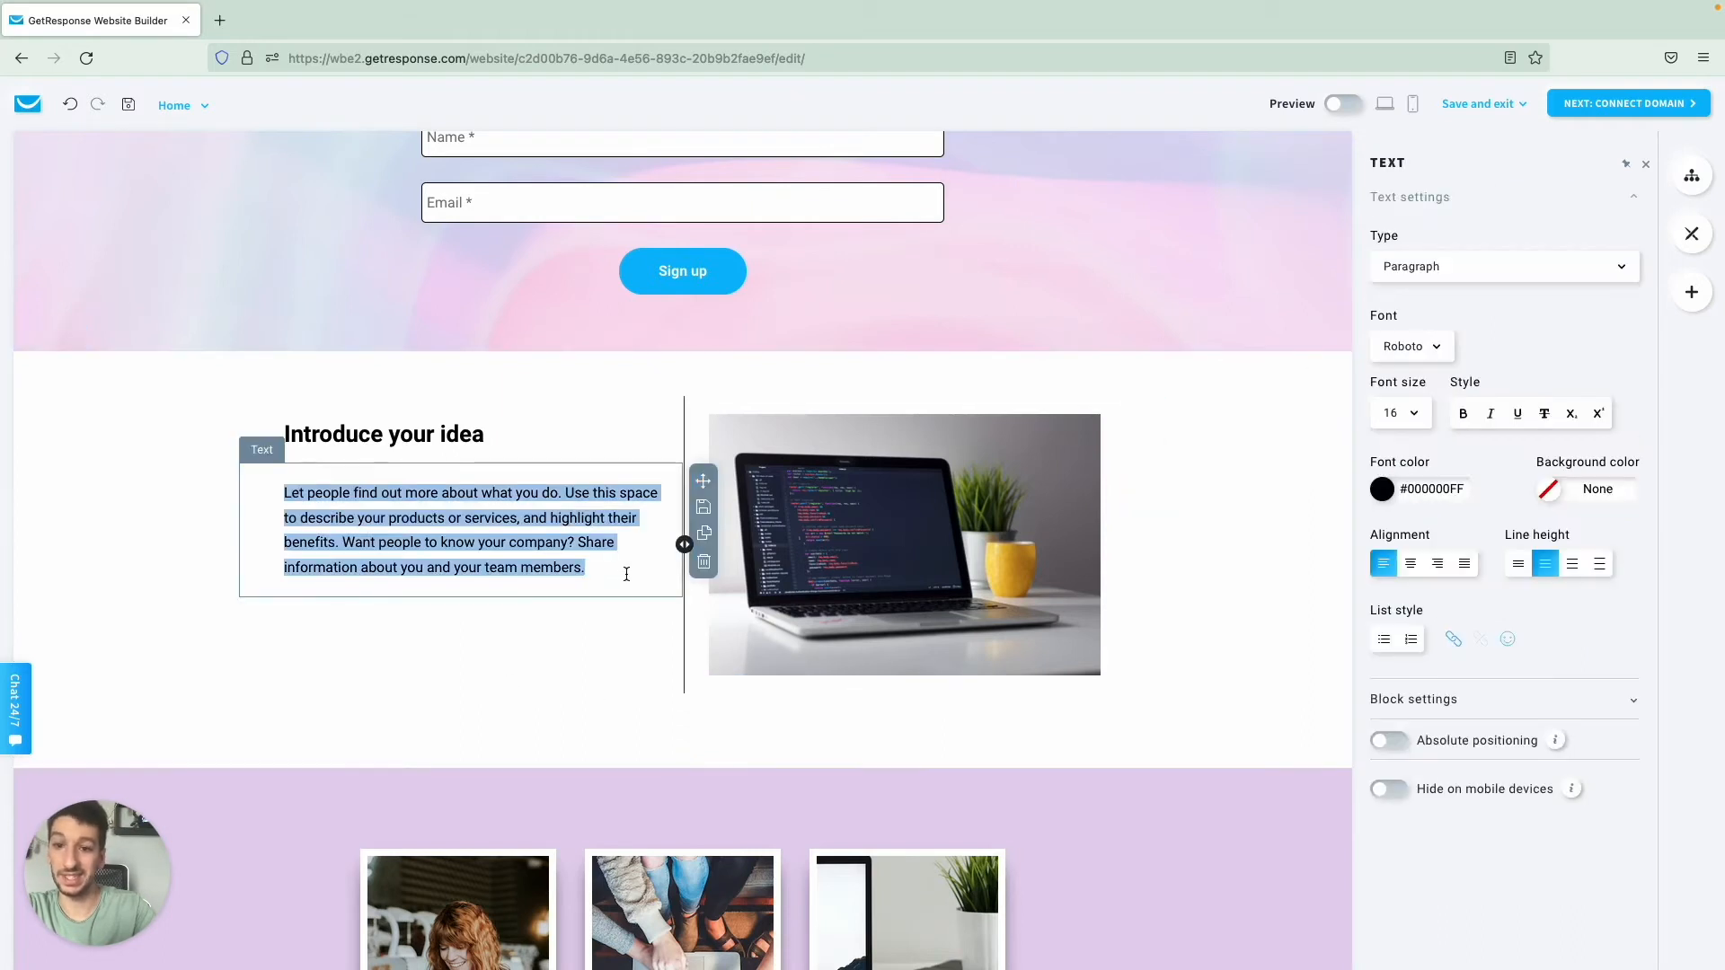
left_click(627, 574)
key("Return")
key("Return")
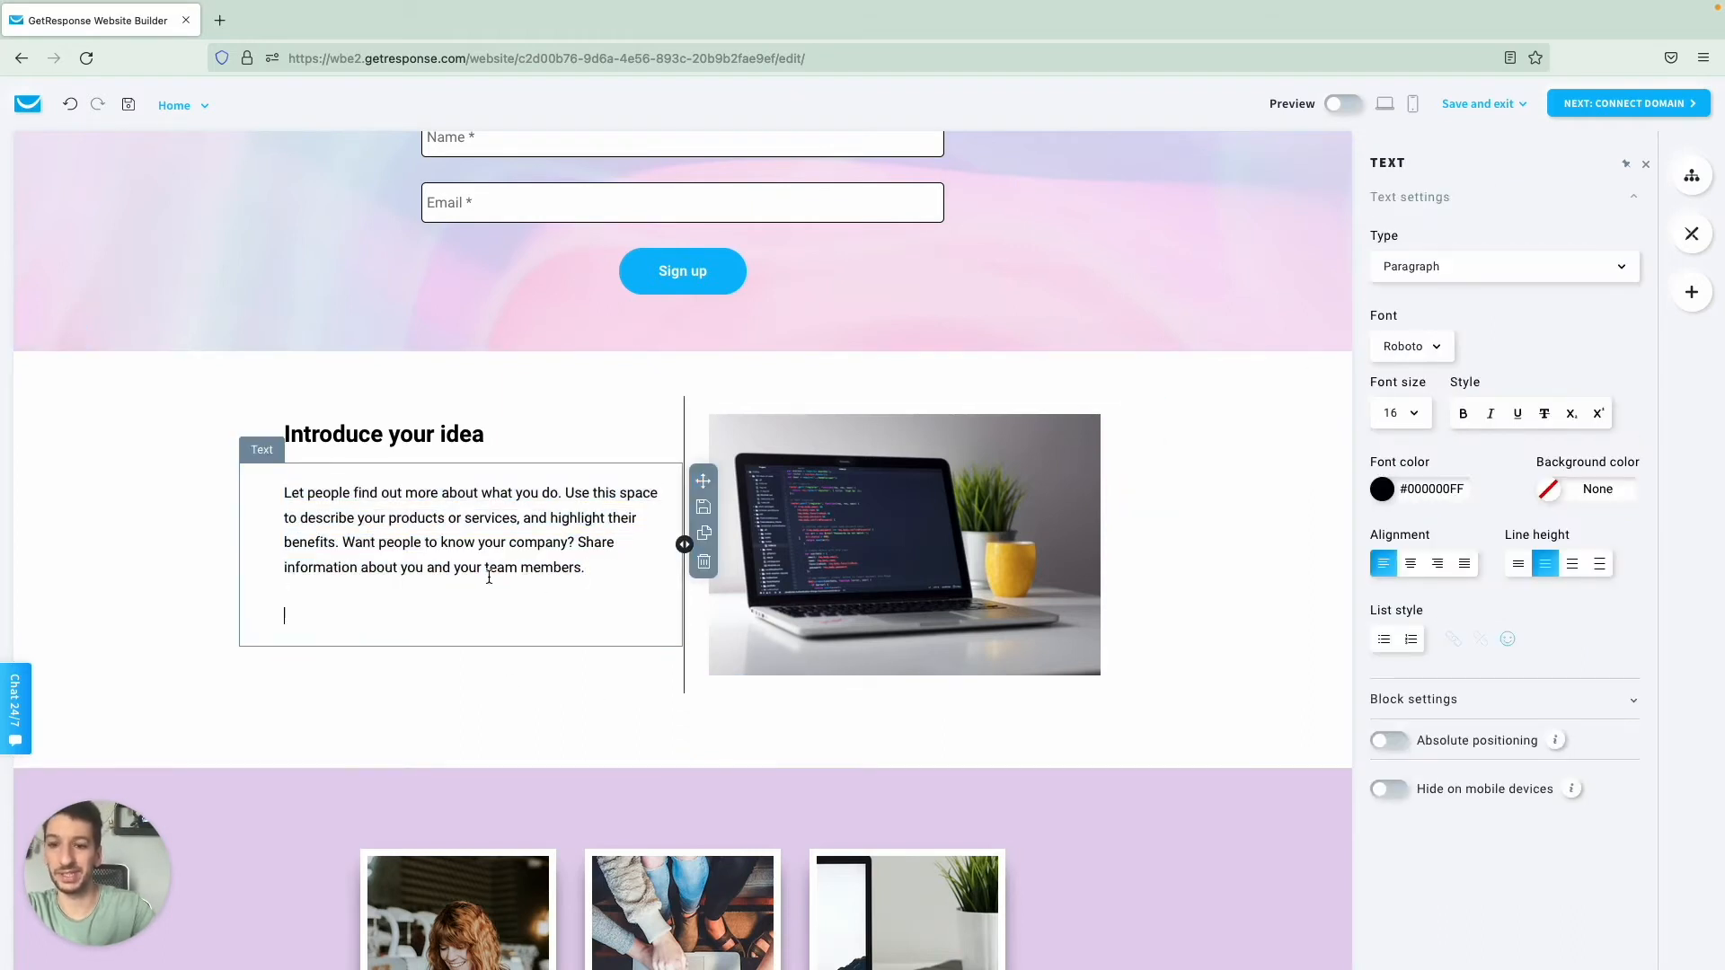
triple_click(475, 555)
left_click(461, 553)
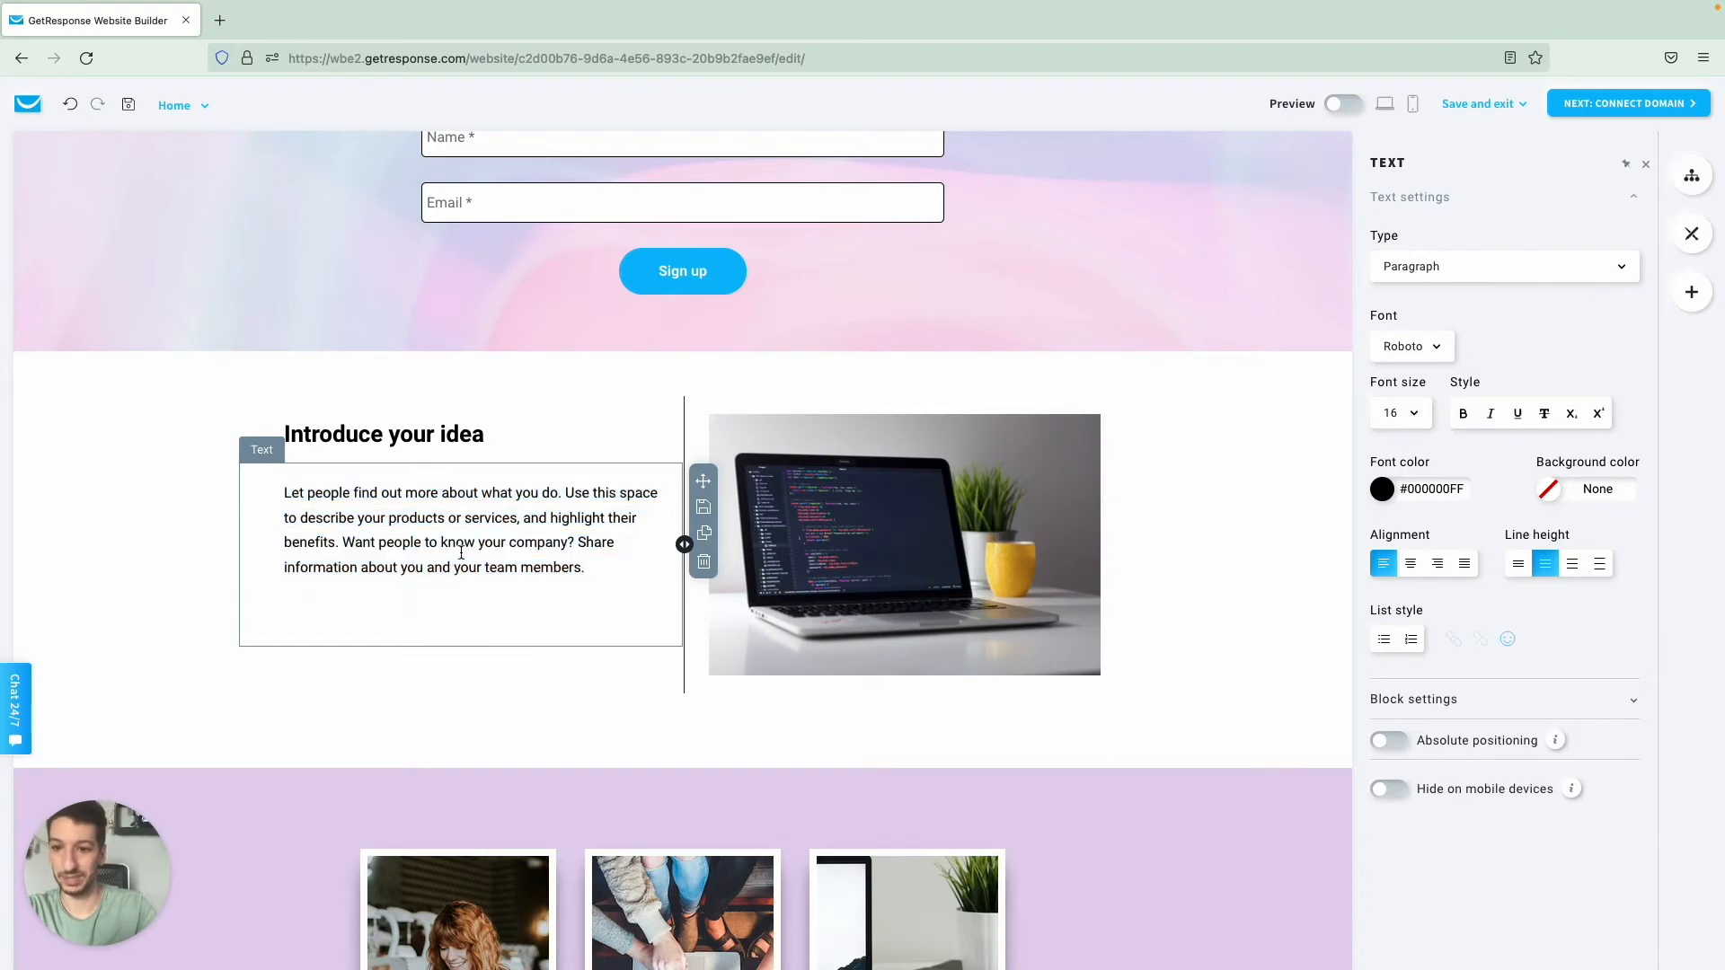
left_click(579, 547, "shift")
key("ctrl+c")
left_click(437, 621)
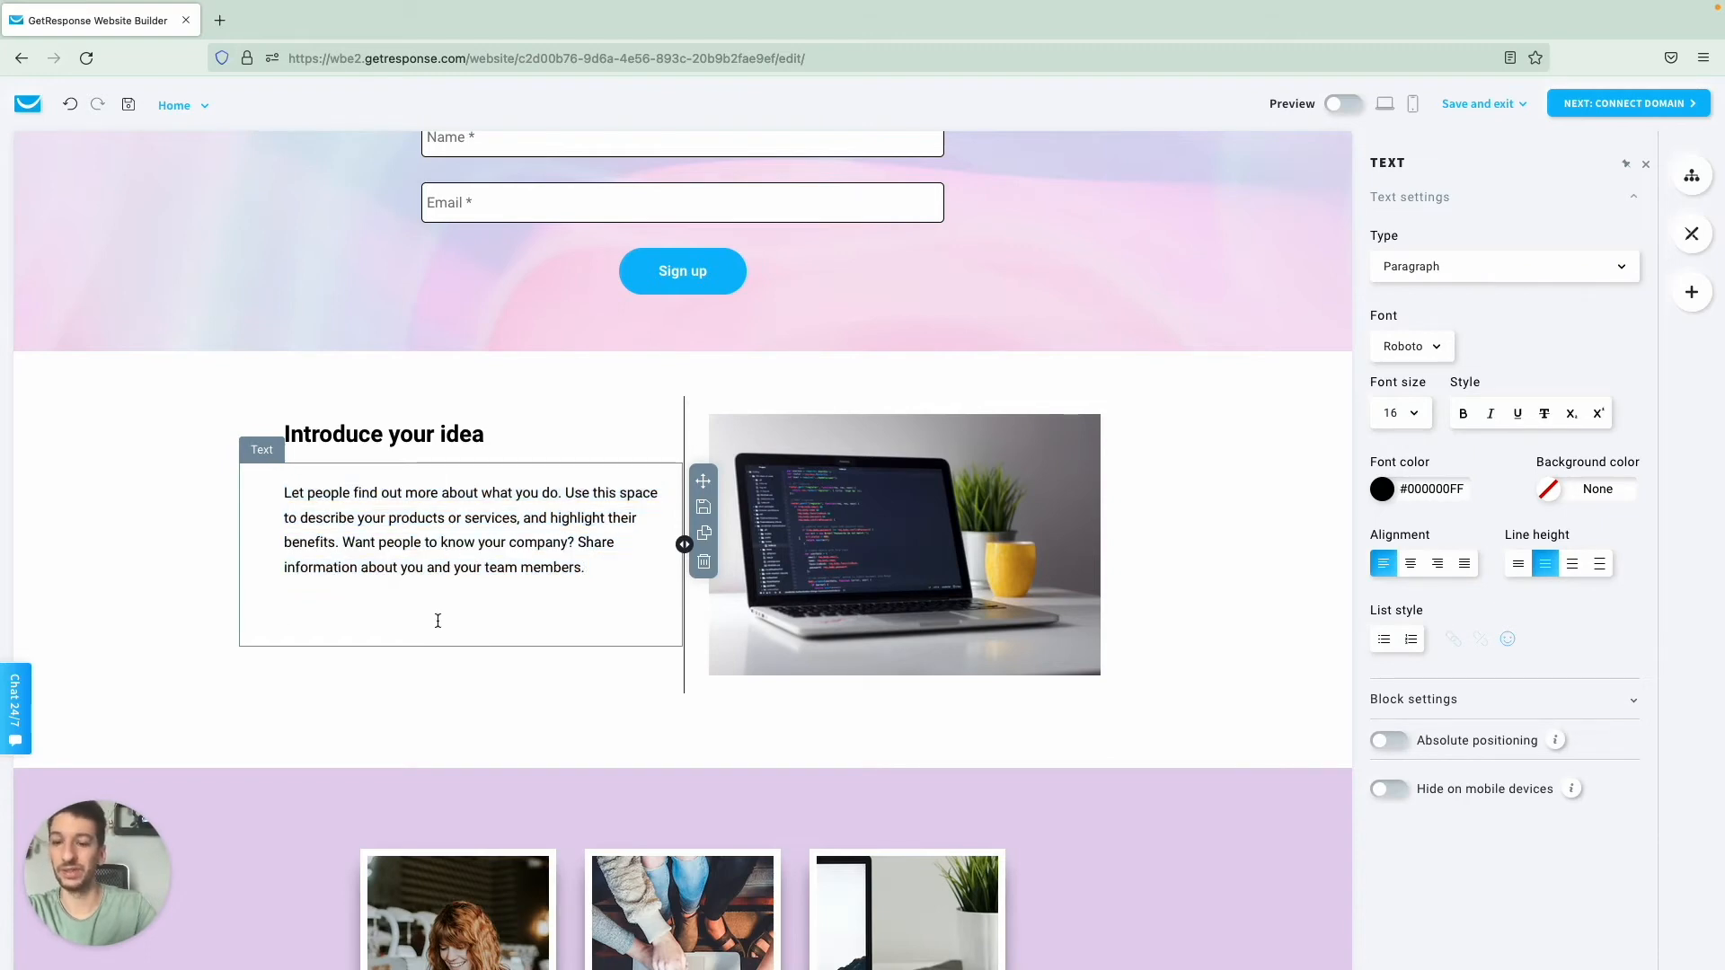
key("ctrl+v")
key("Return")
key("ctrl+v")
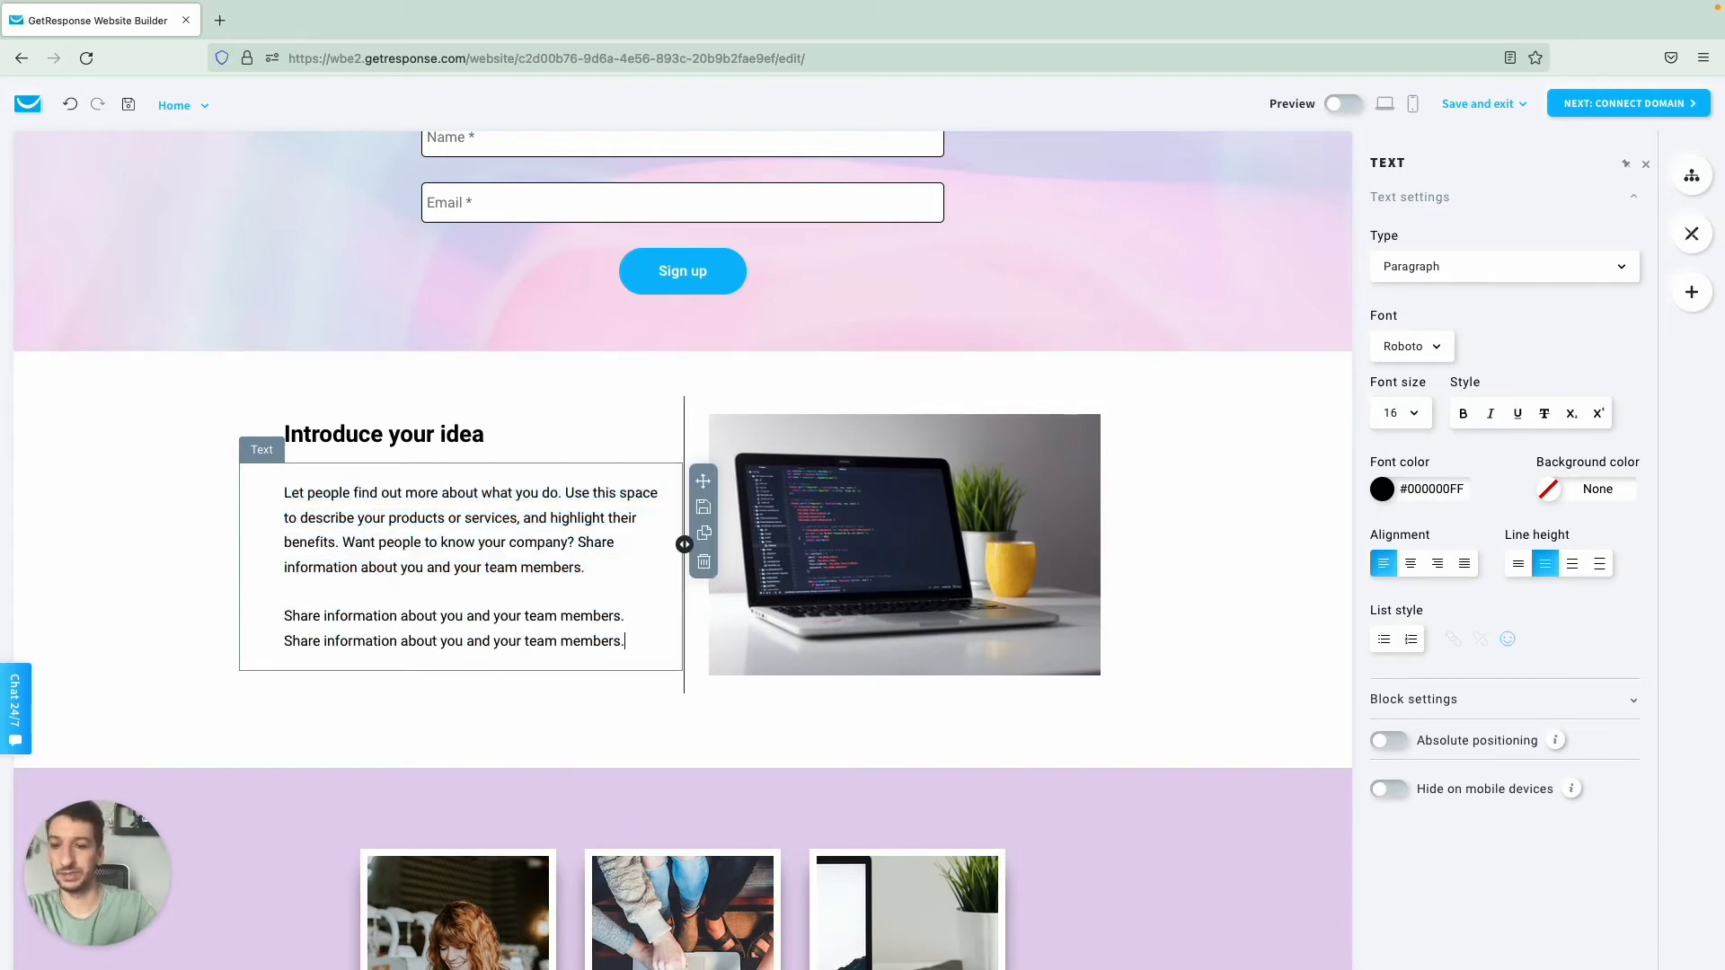
left_click(548, 713)
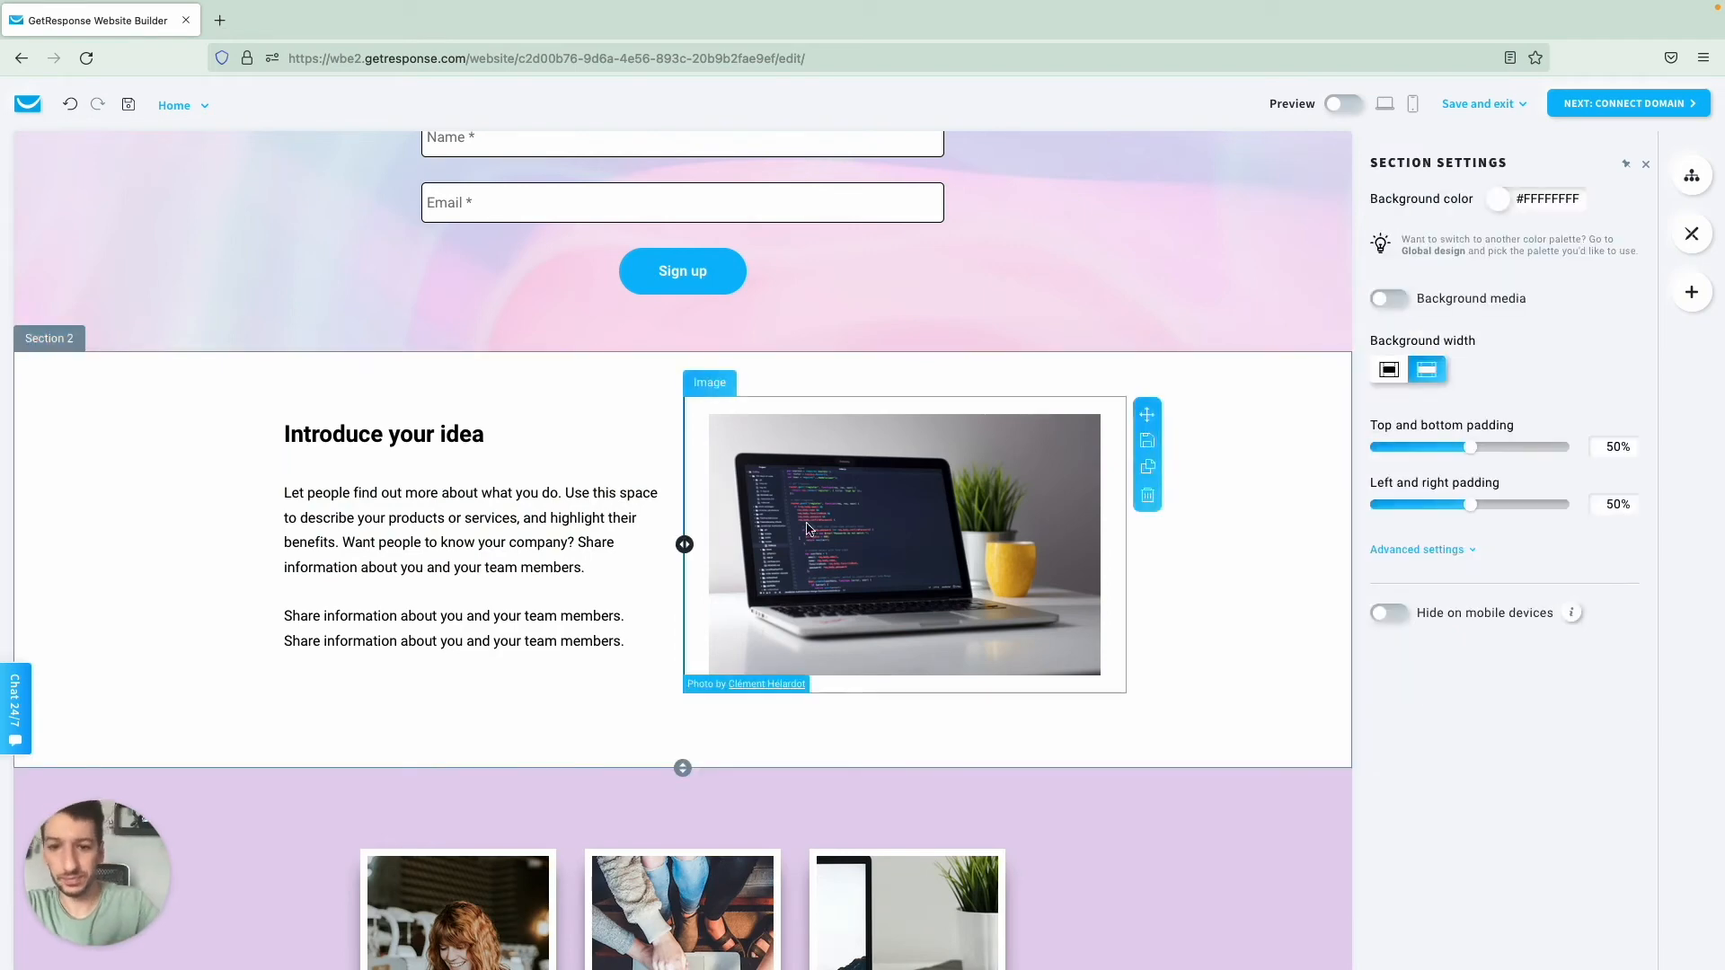
Step: Remove the first image, the woman's portrait, from the gallery in the purple section
scroll(1148, 535, "down", 1)
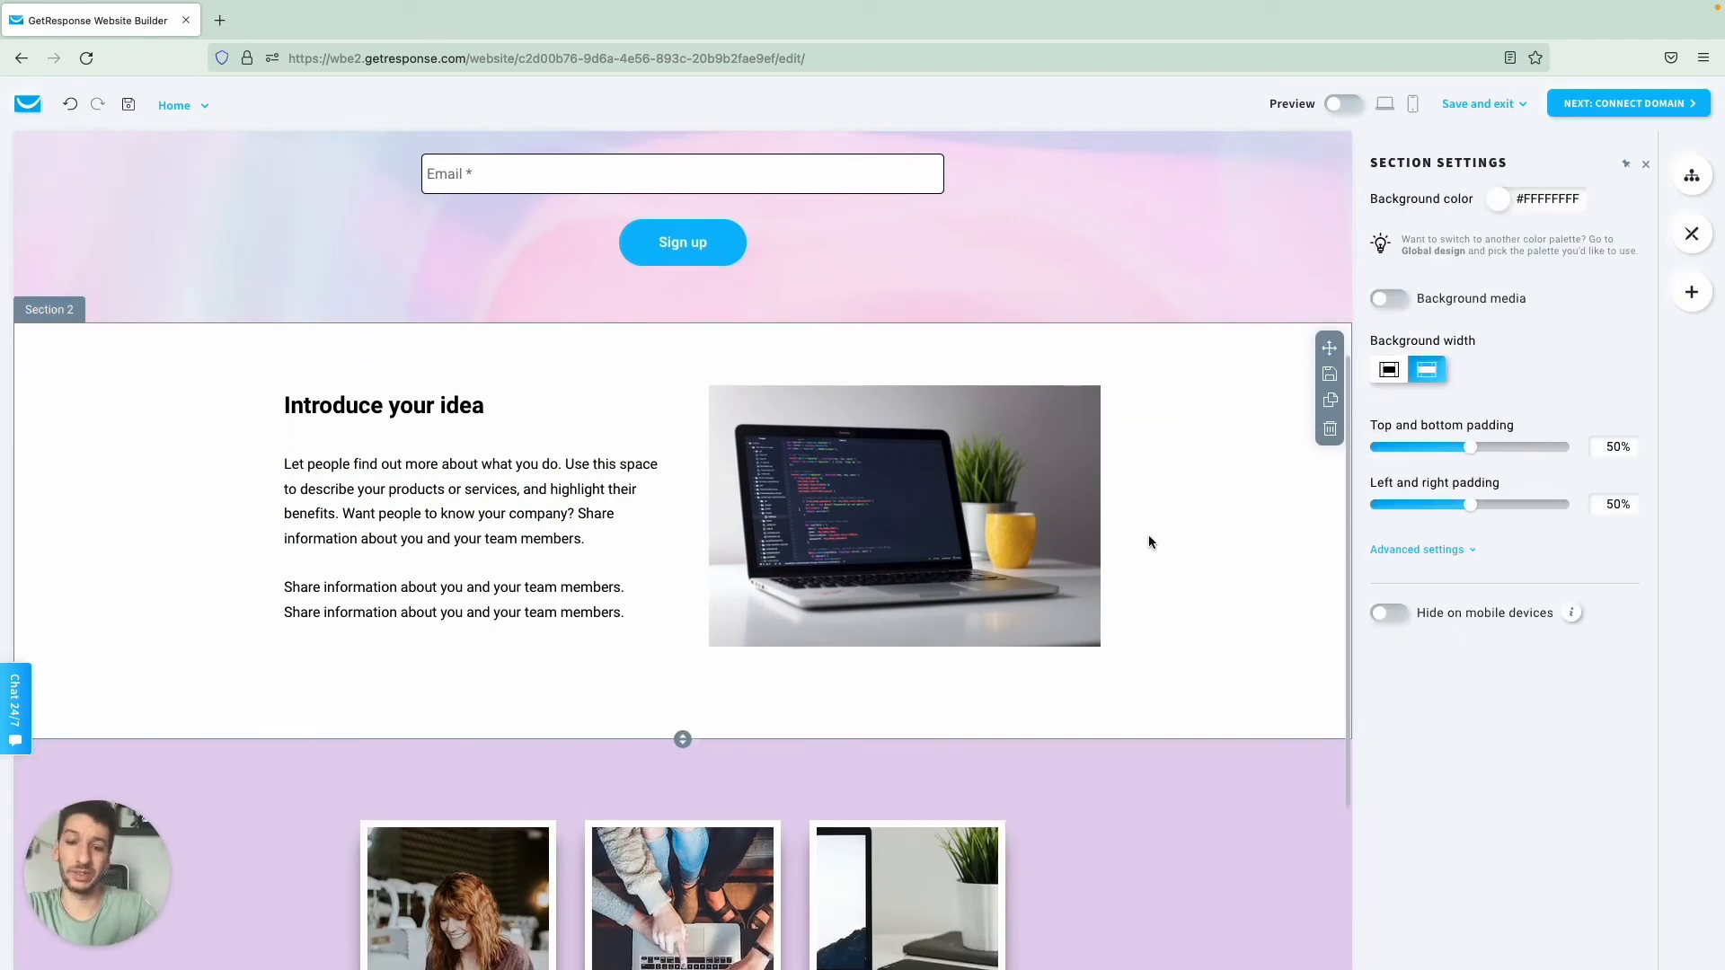
scroll(1148, 536, "up", 3)
scroll(1148, 541, "up", 2)
scroll(1148, 542, "down", 4)
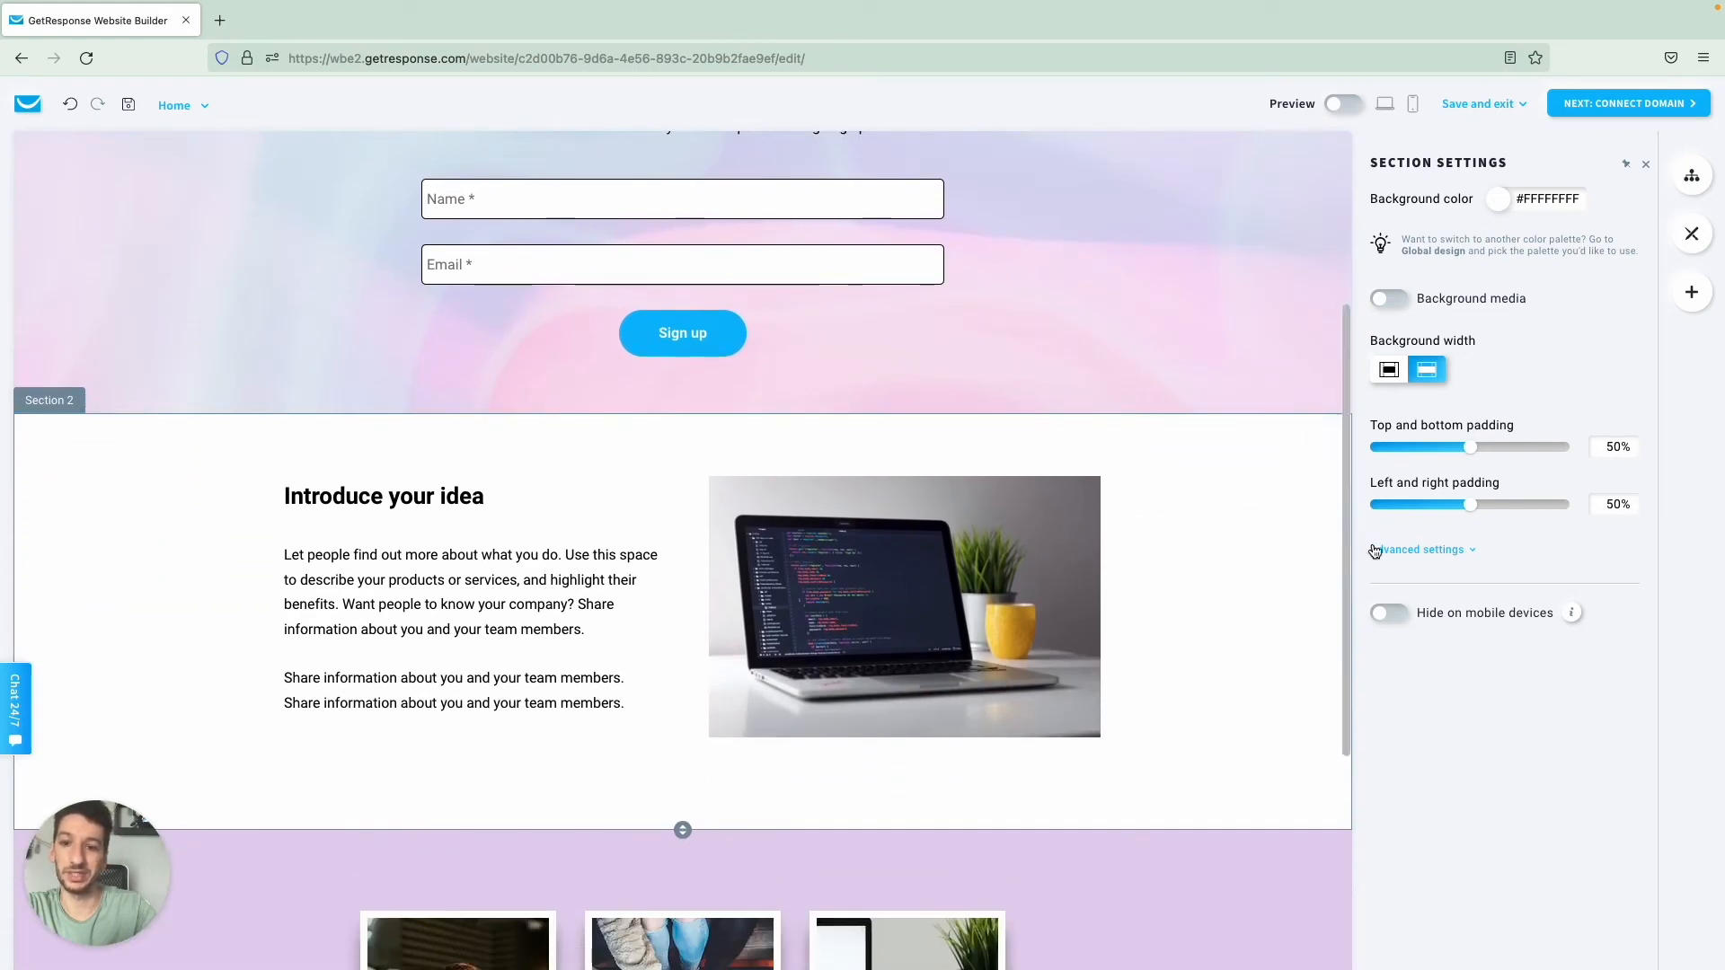
scroll(1257, 530, "down", 4)
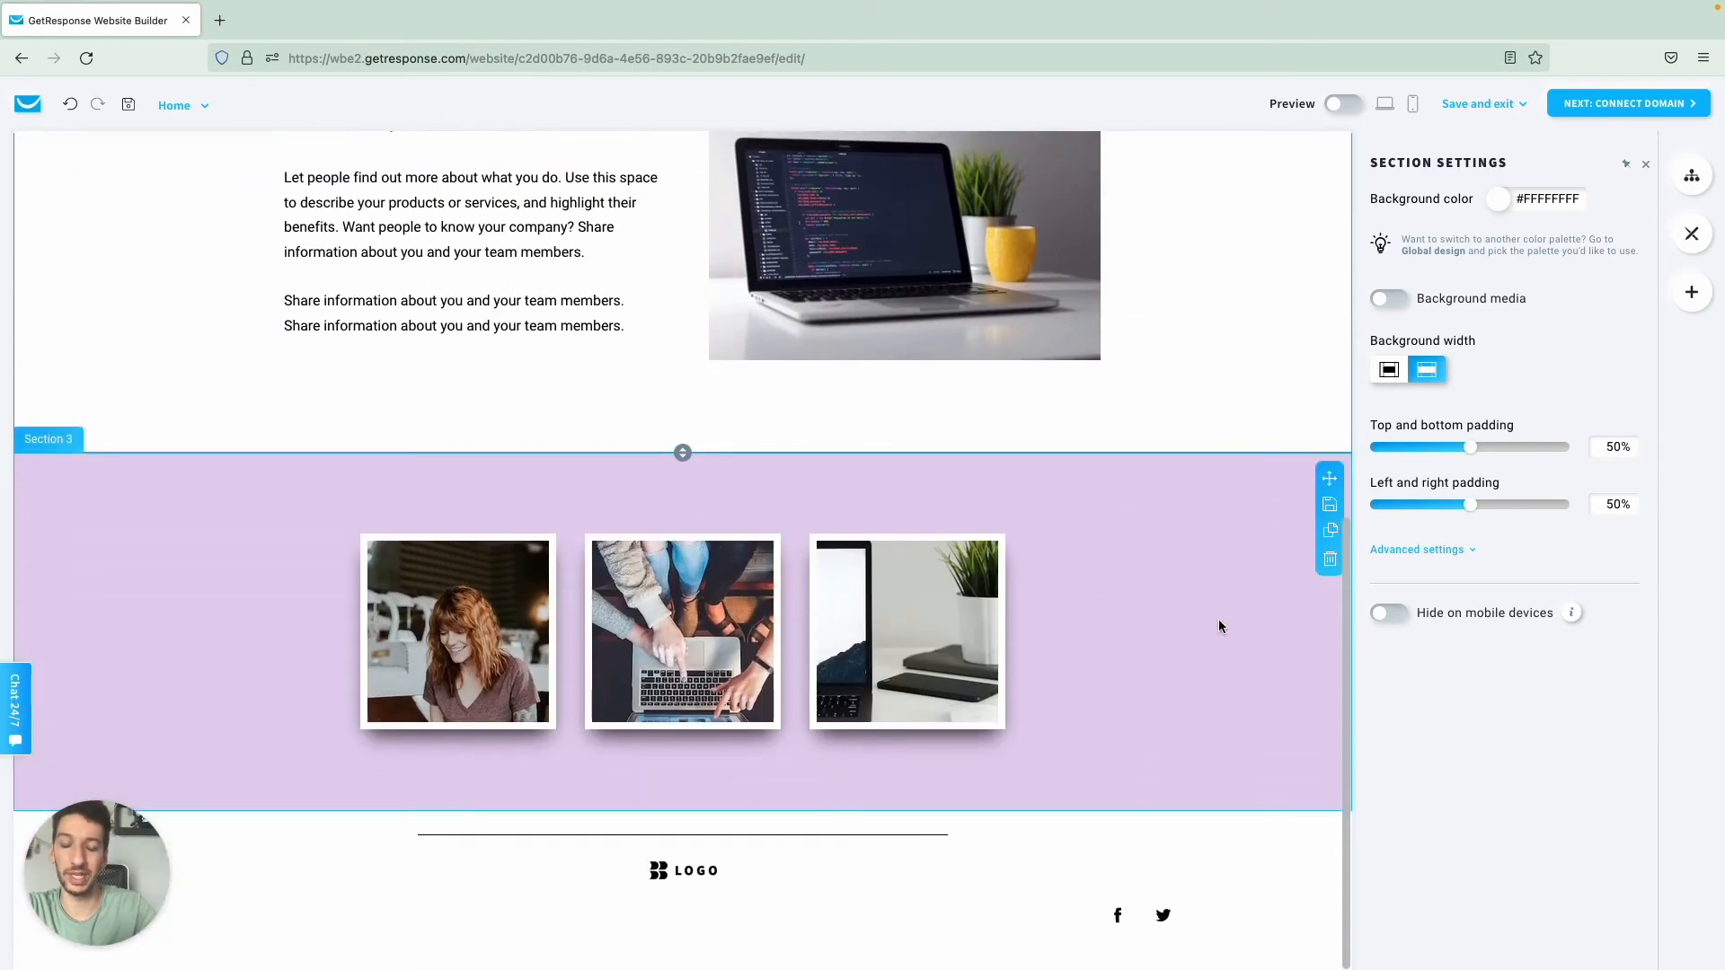
scroll(1218, 627, "up", 3)
scroll(1219, 627, "down", 3)
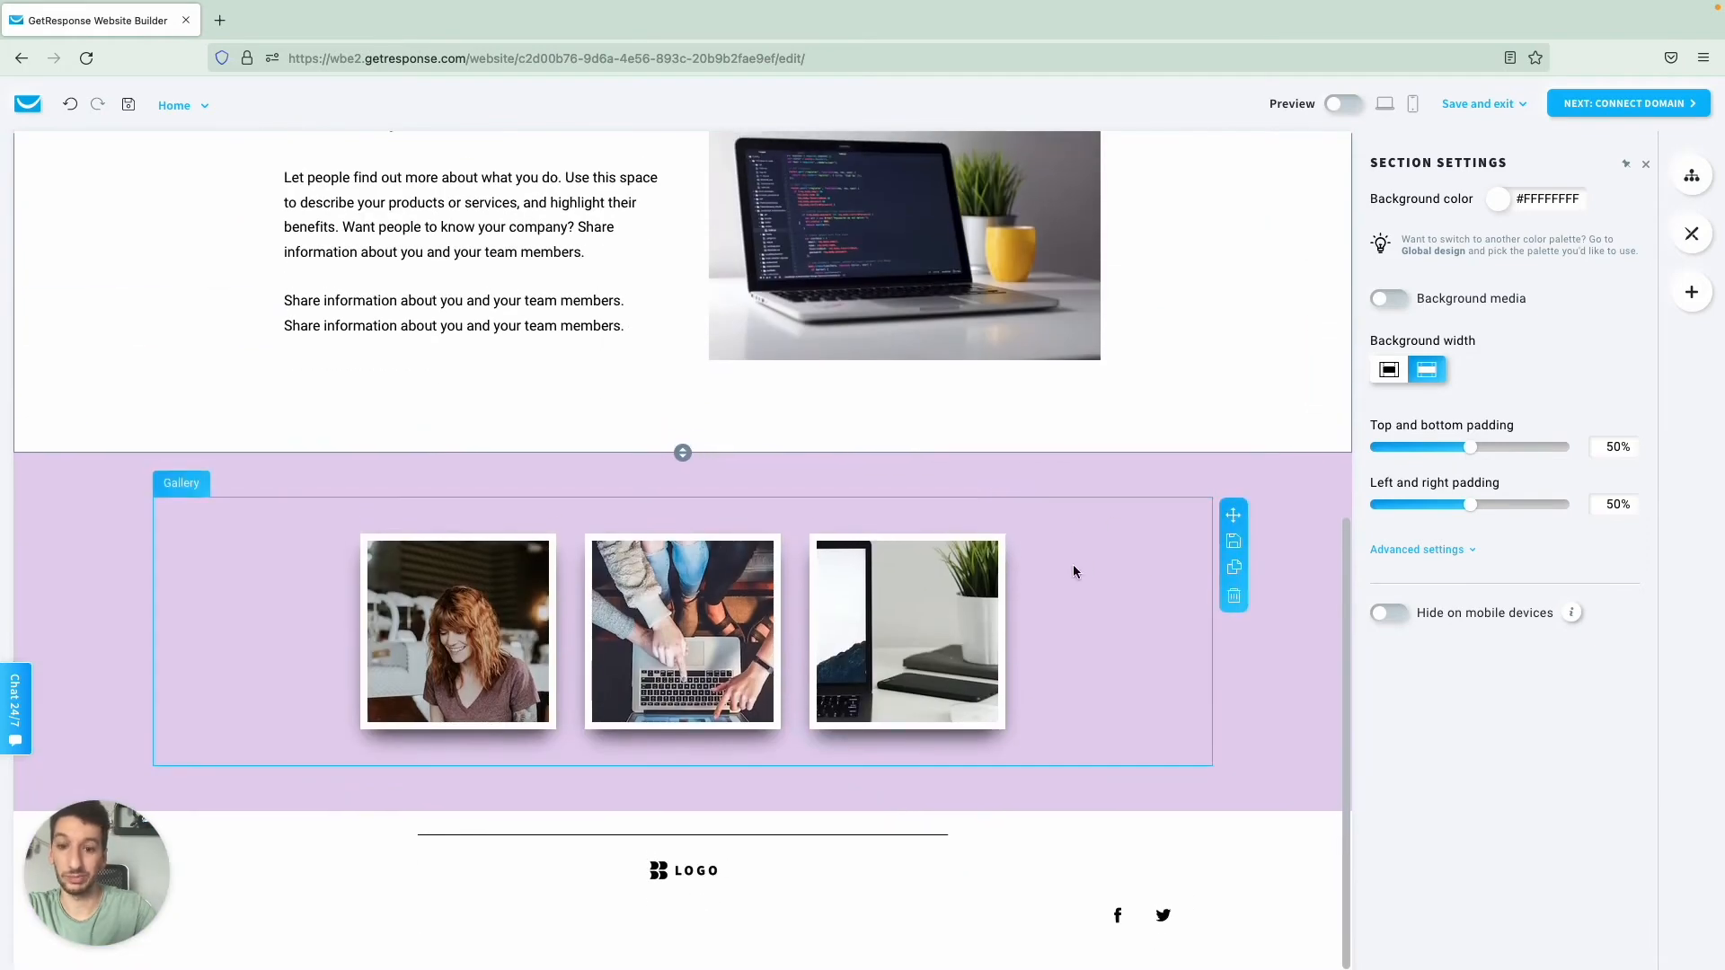
left_click(1053, 638)
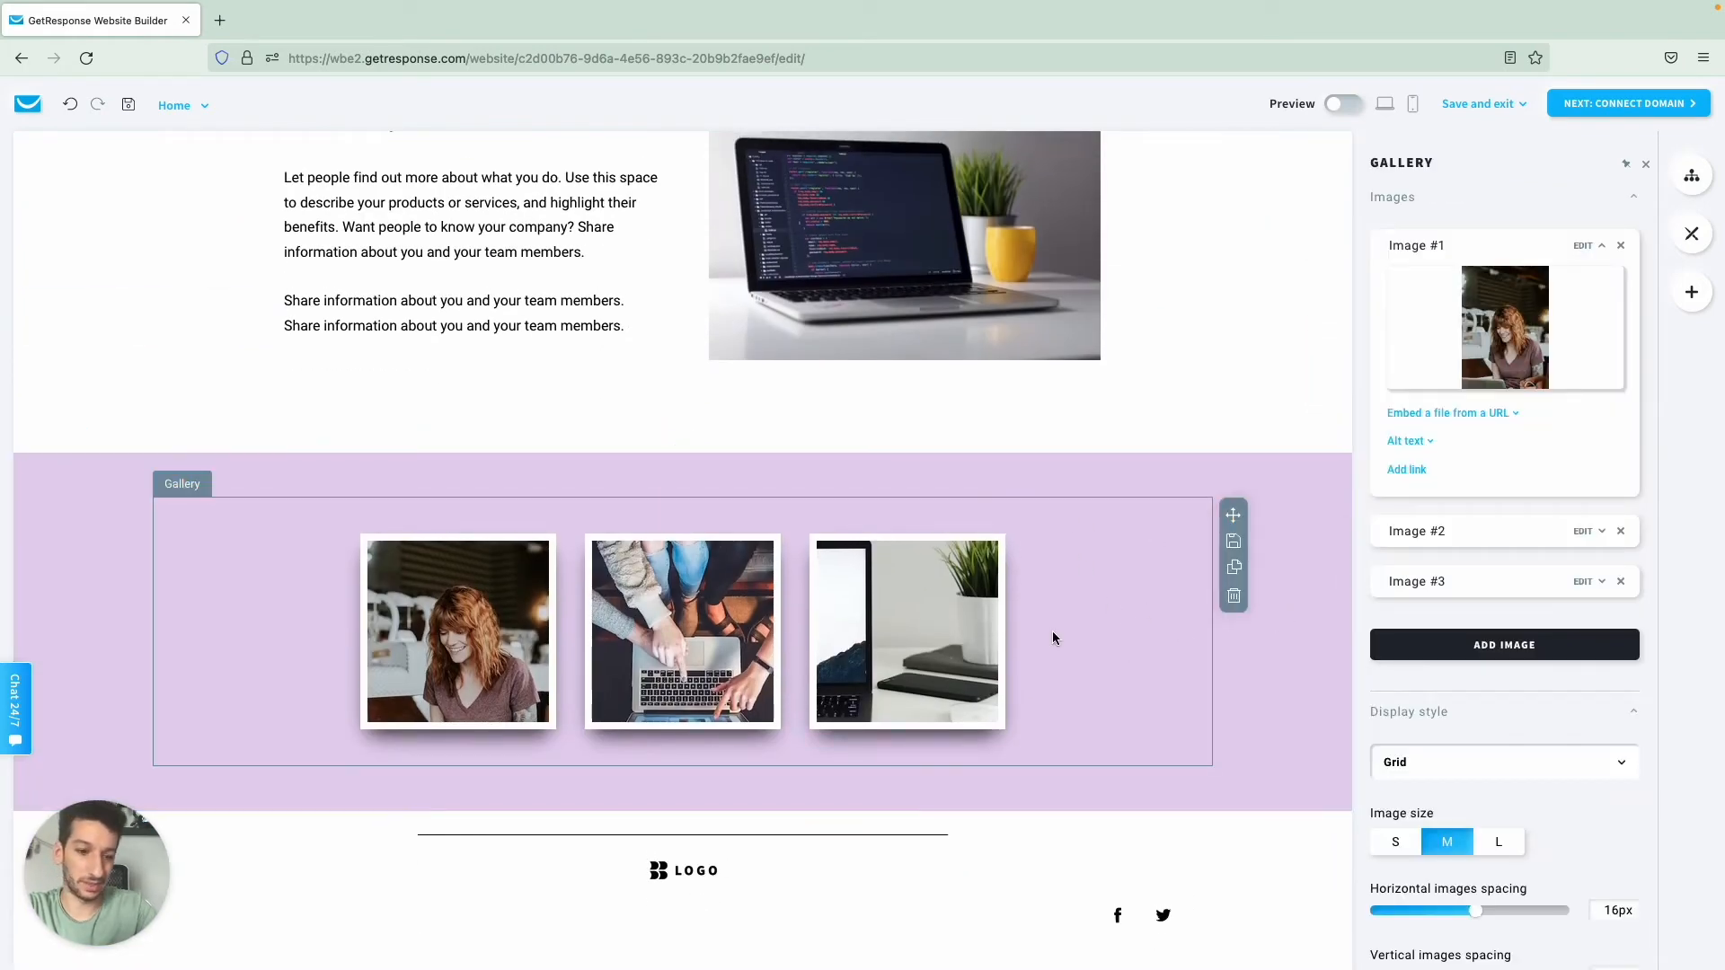
left_click(1484, 778)
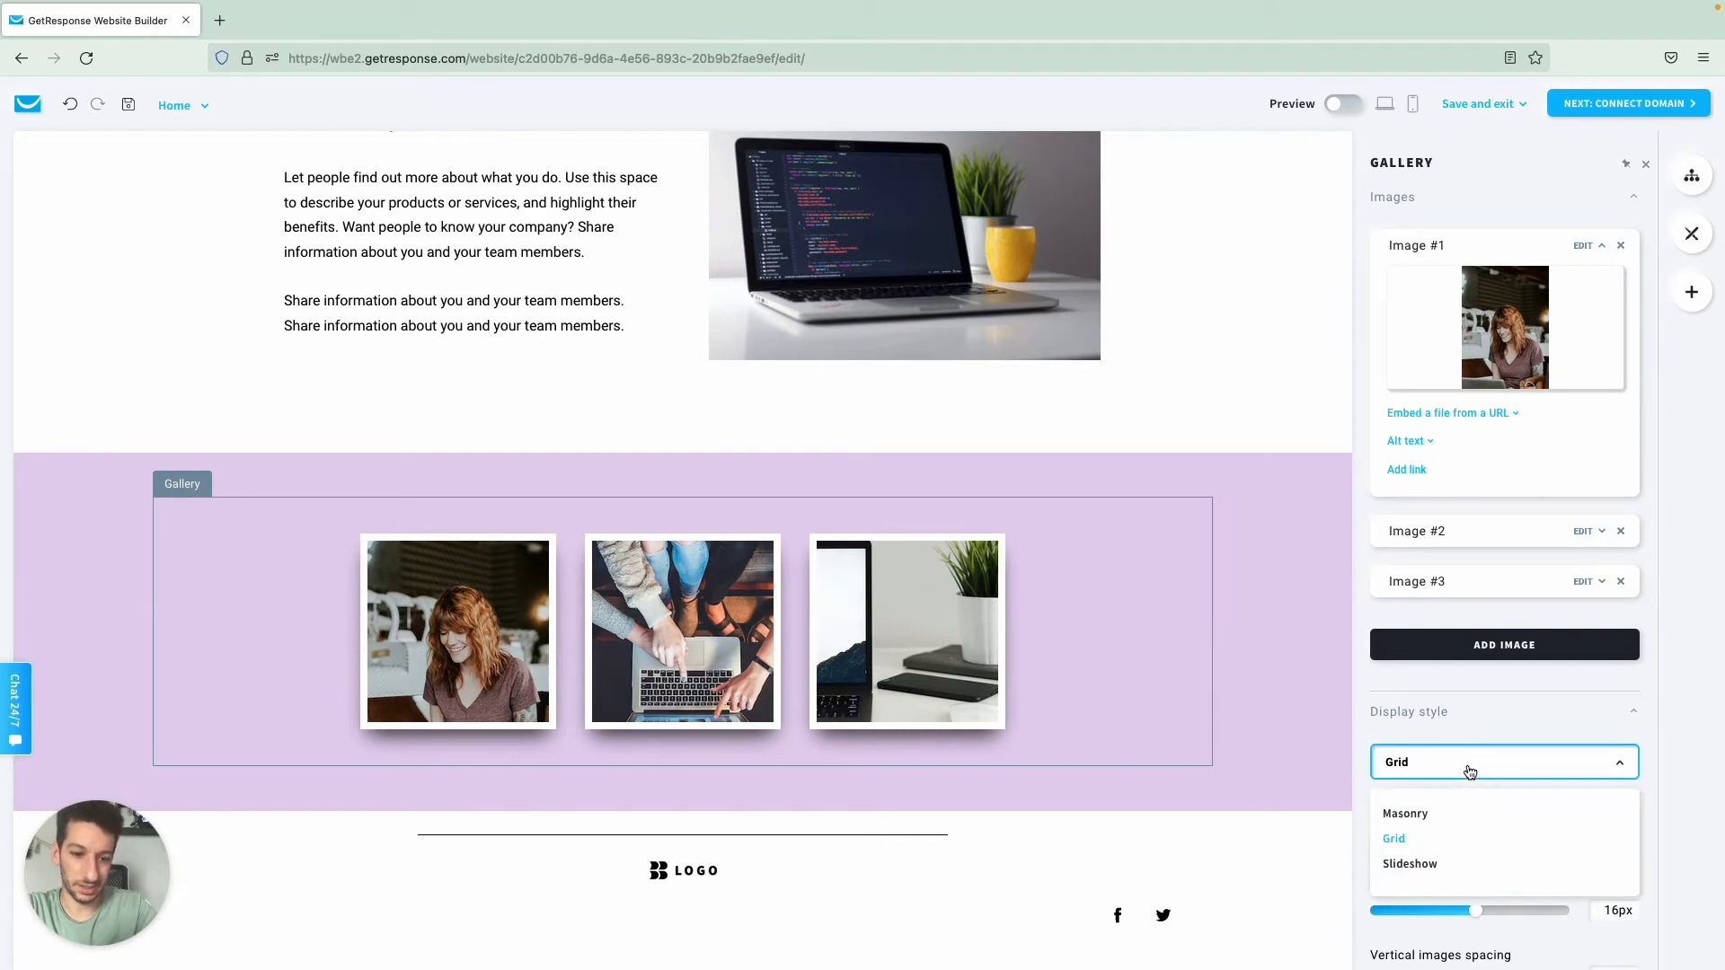
left_click(1462, 773)
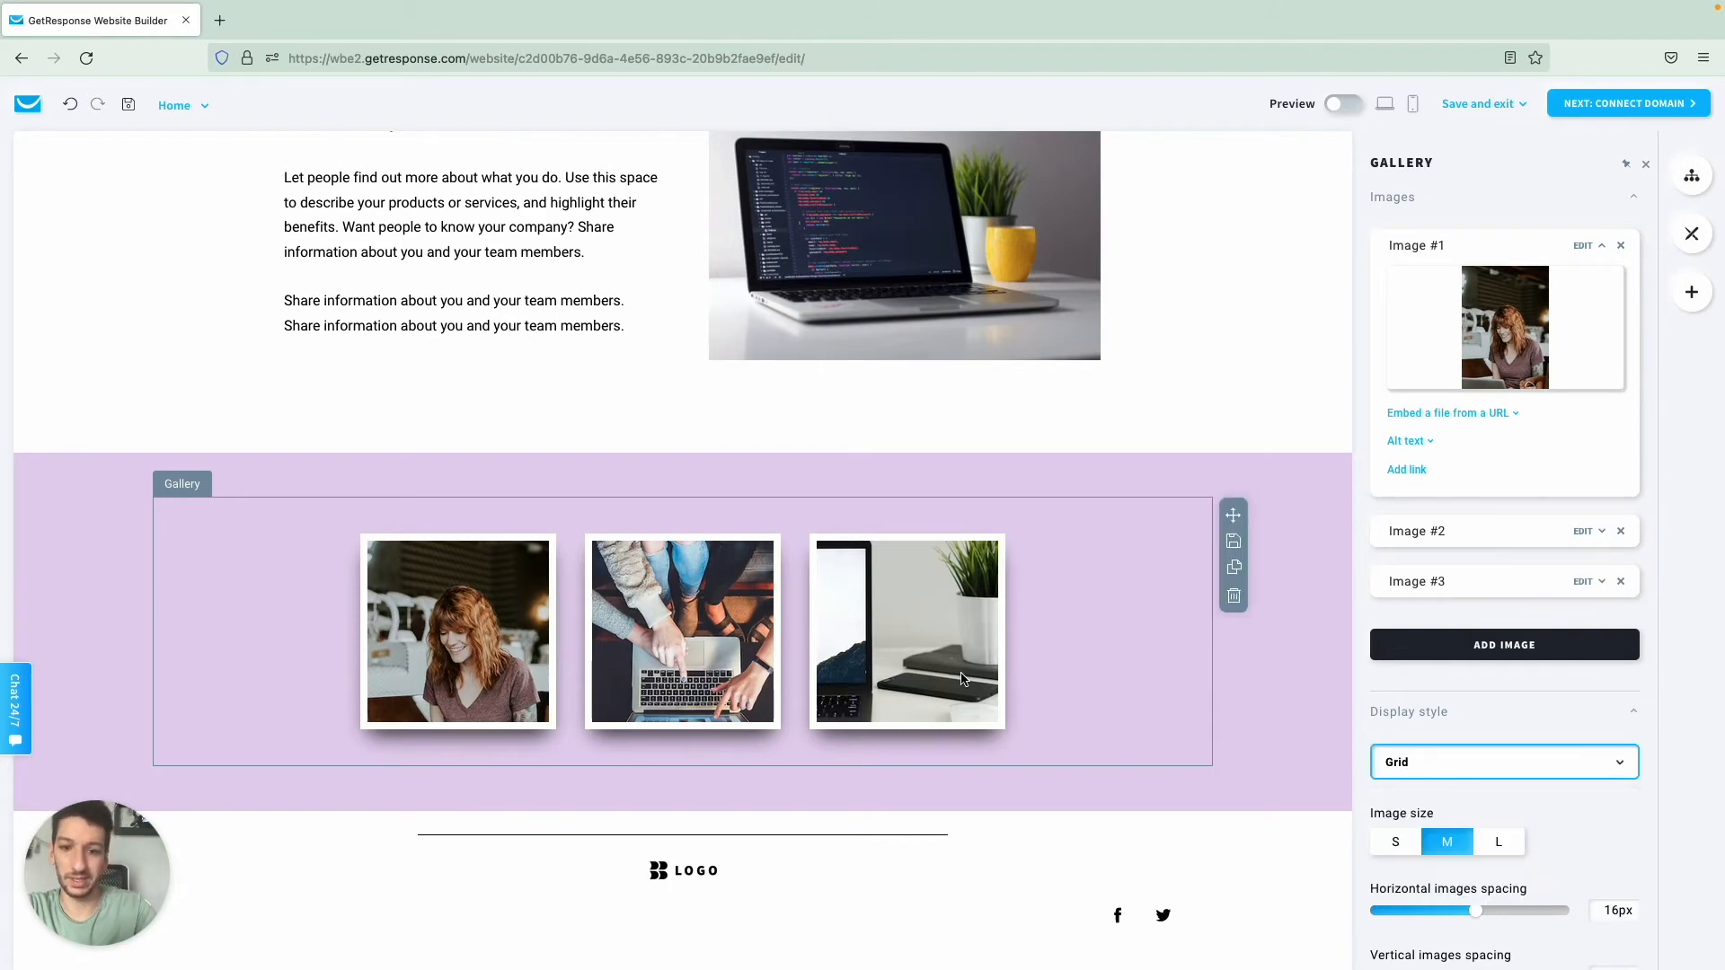
left_click(1621, 245)
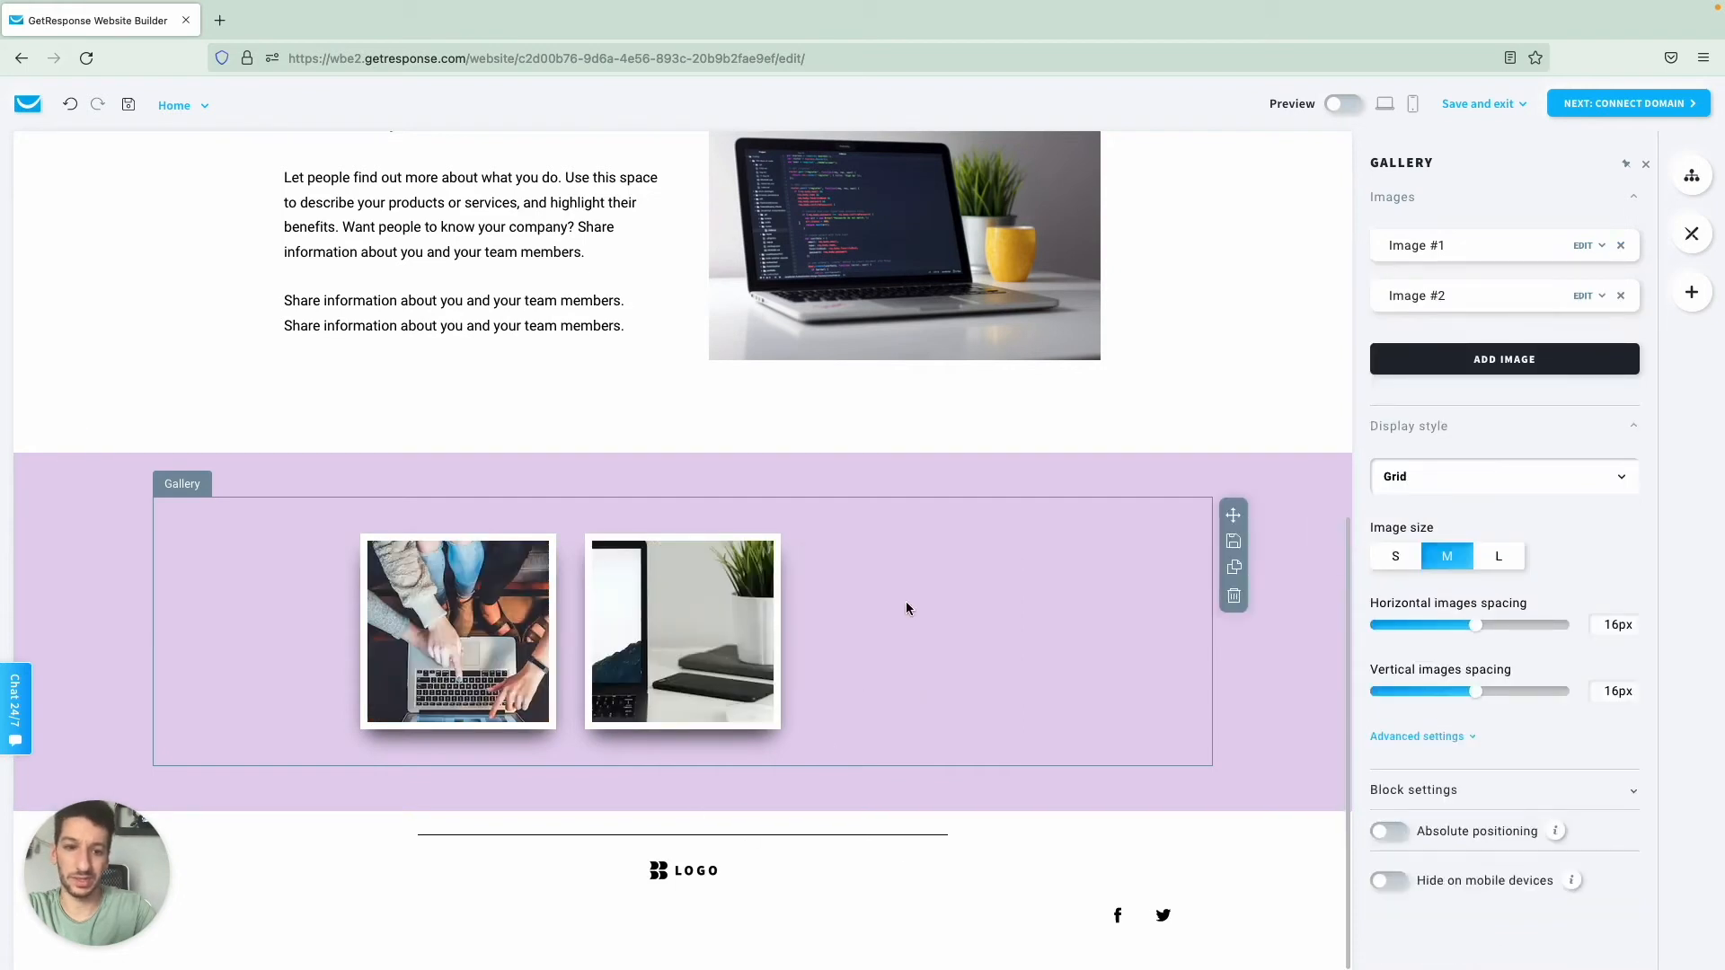
Step: Try image size L for the gallery, set it back to M and open the gallery's advanced display settings
left_click(1501, 557)
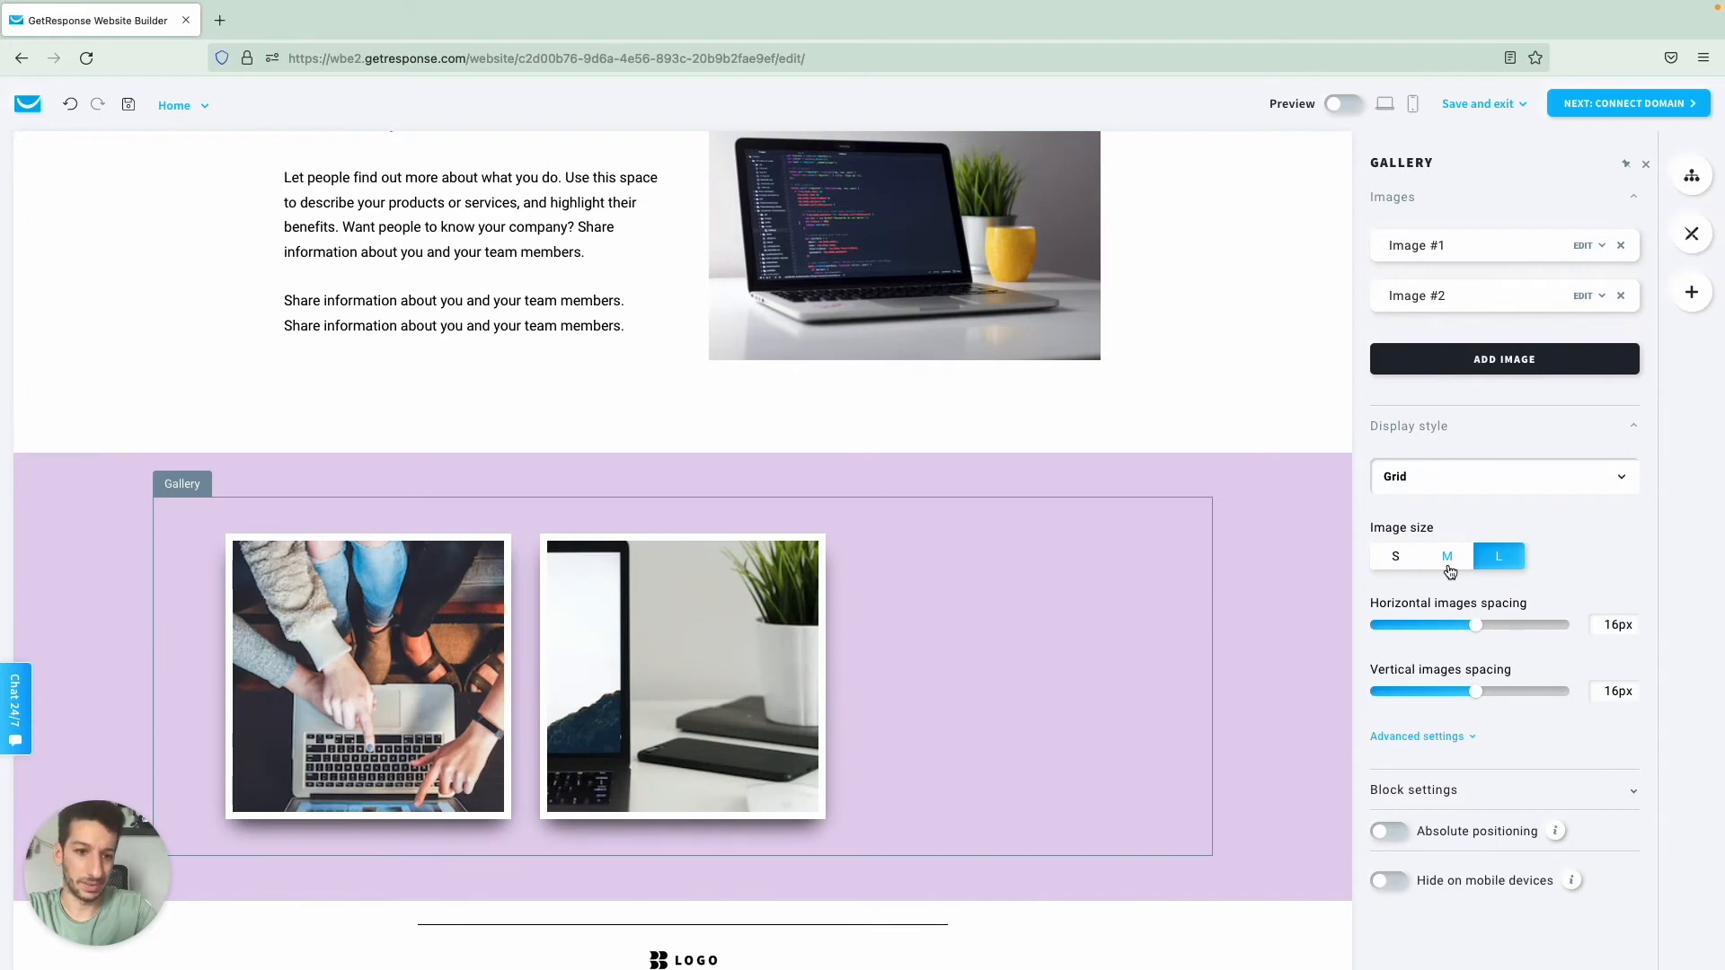
left_click(1435, 557)
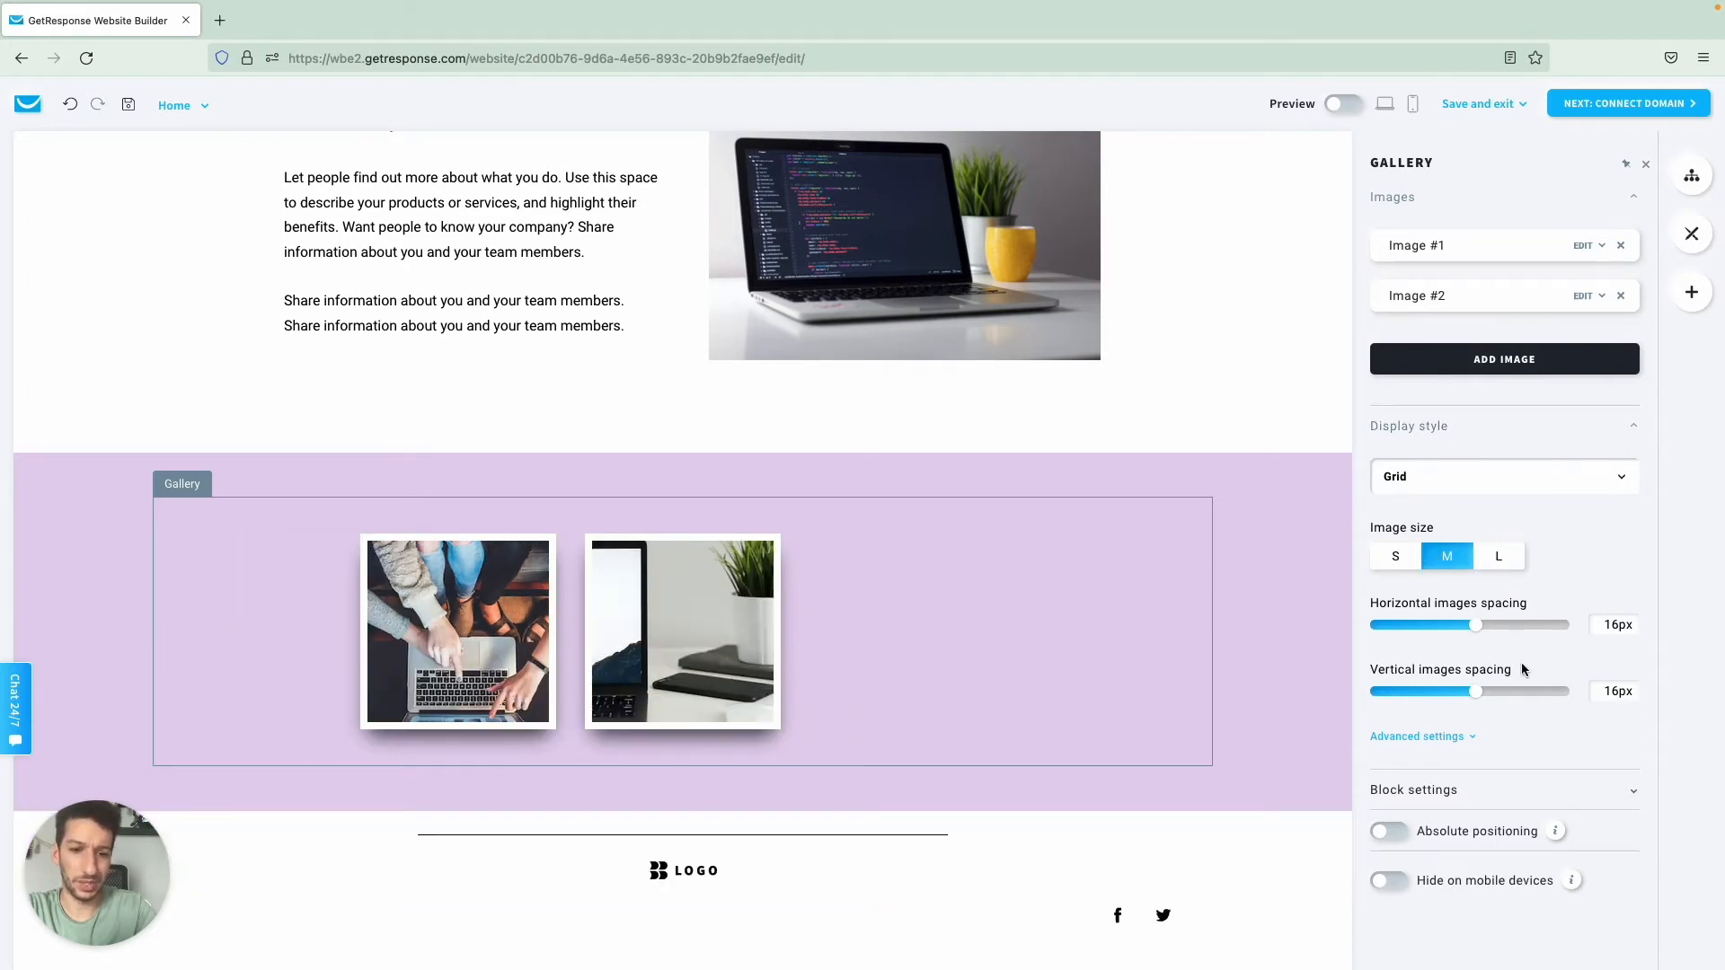
left_click(1432, 738)
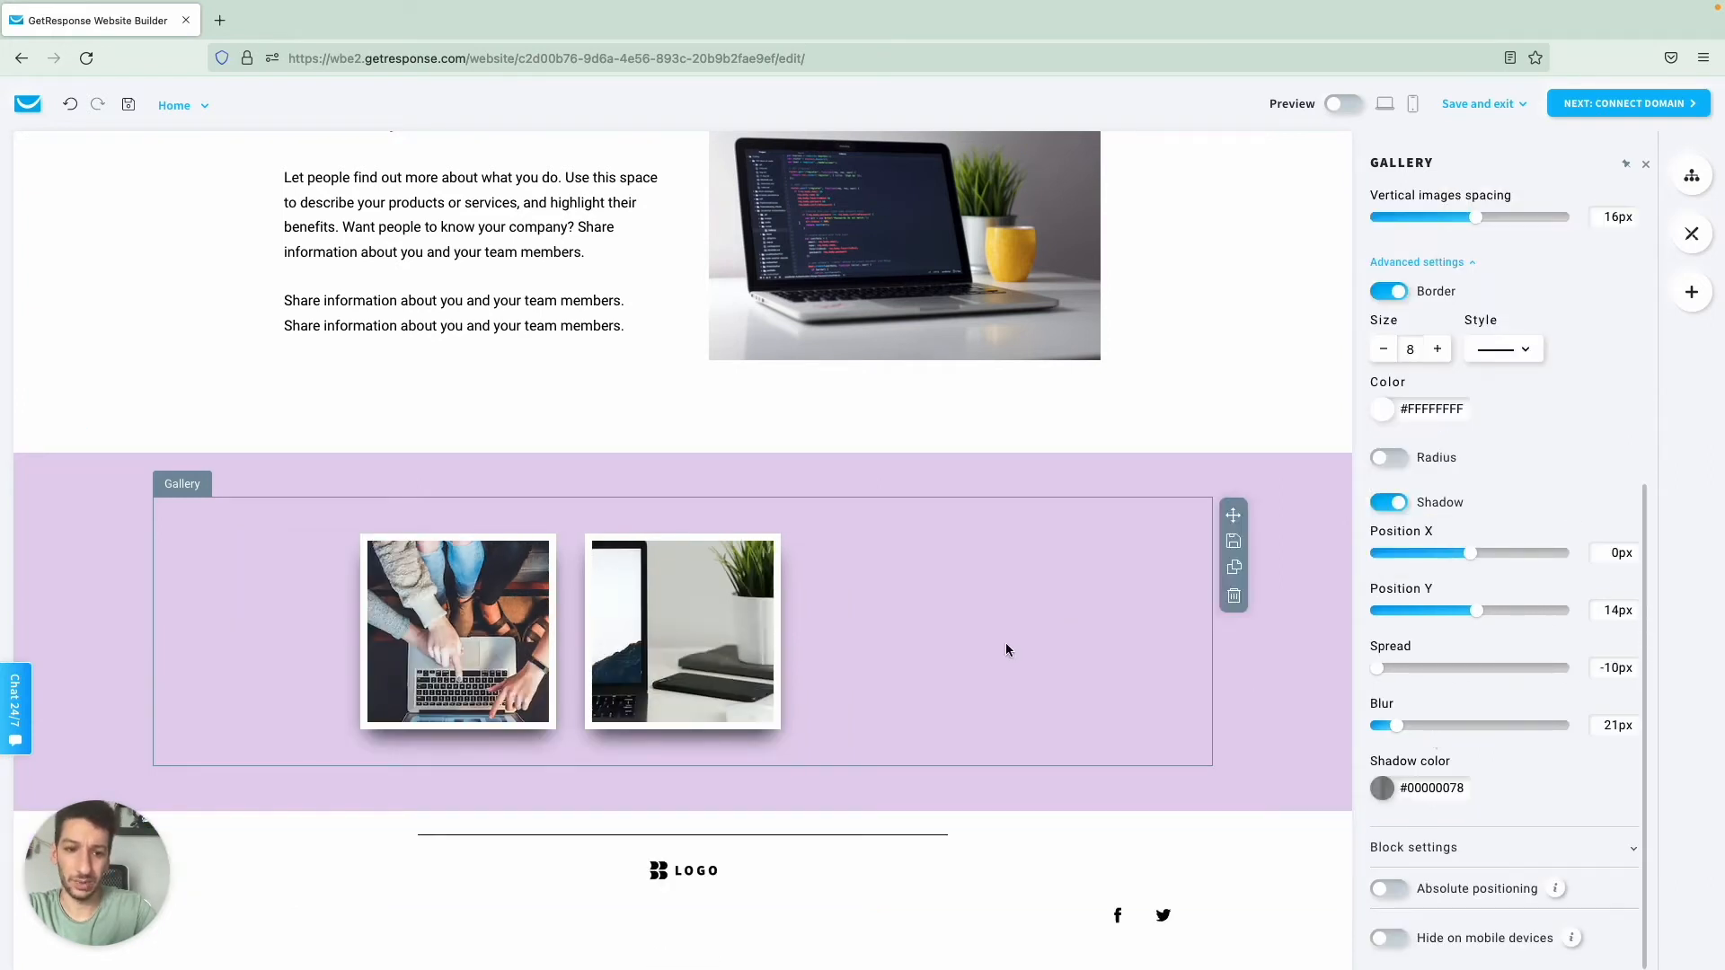
Step: Replace the gallery in the purple section with the Unsplash photo of a curly-haired man in a patterned shirt, found by searching "man glasses"
left_click(1234, 596)
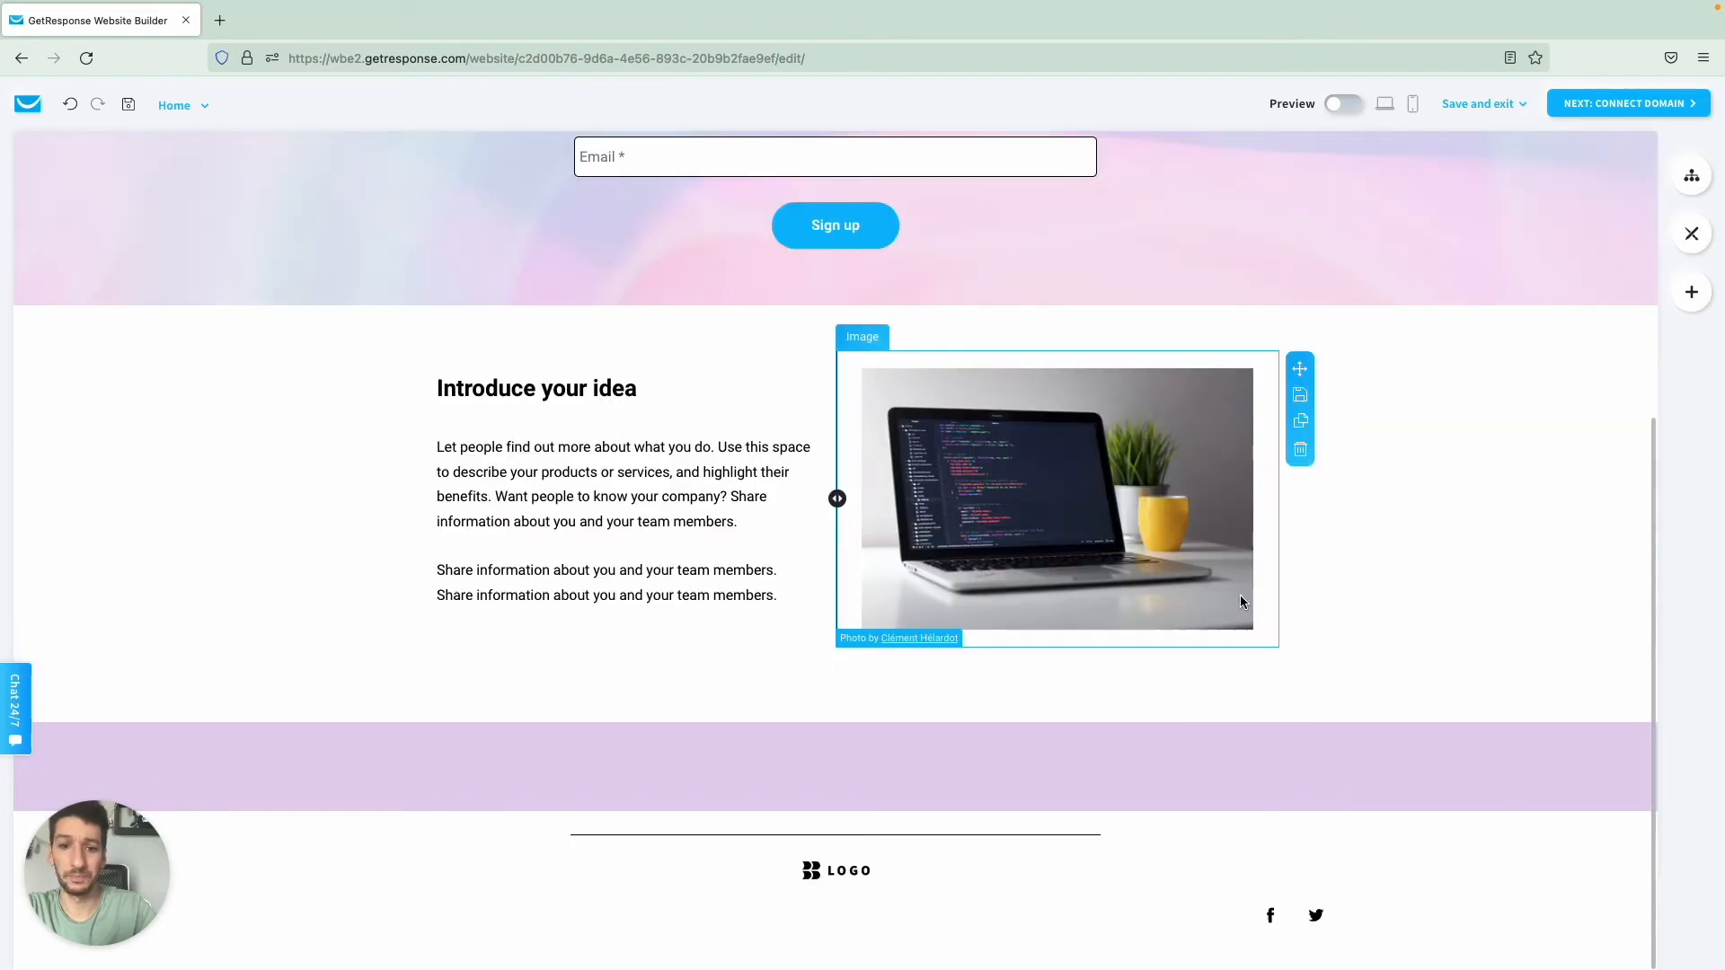
left_click(1691, 291)
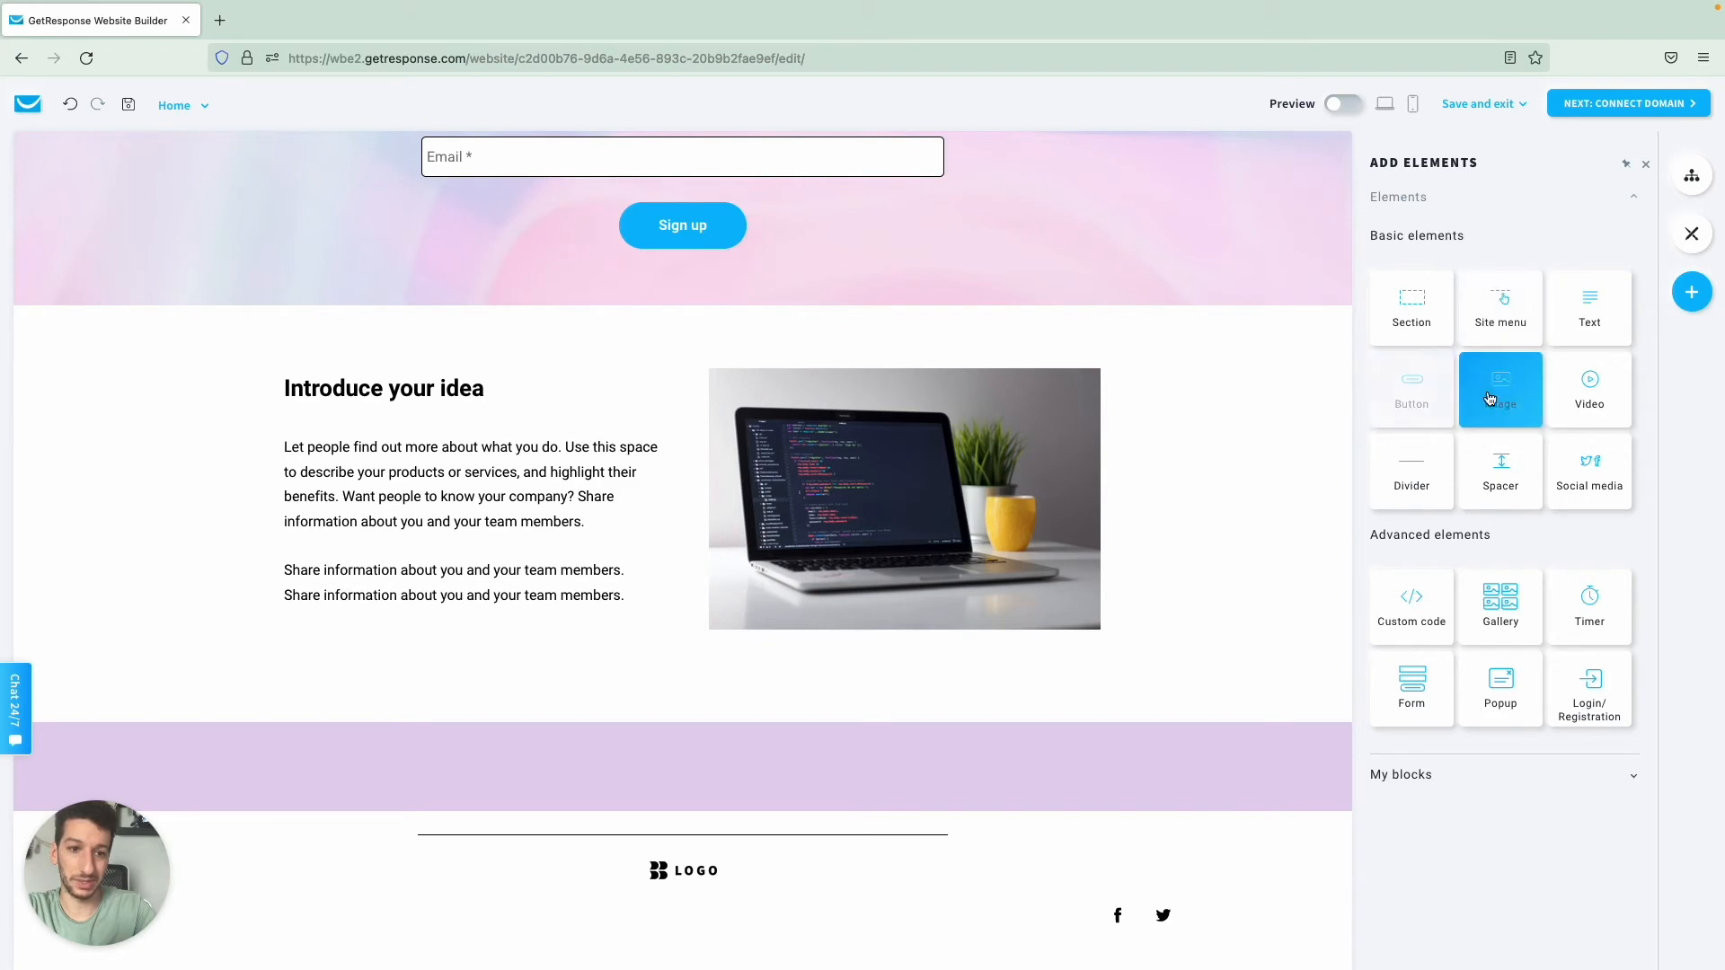
left_click_drag(1496, 398, 577, 790)
left_click(741, 298)
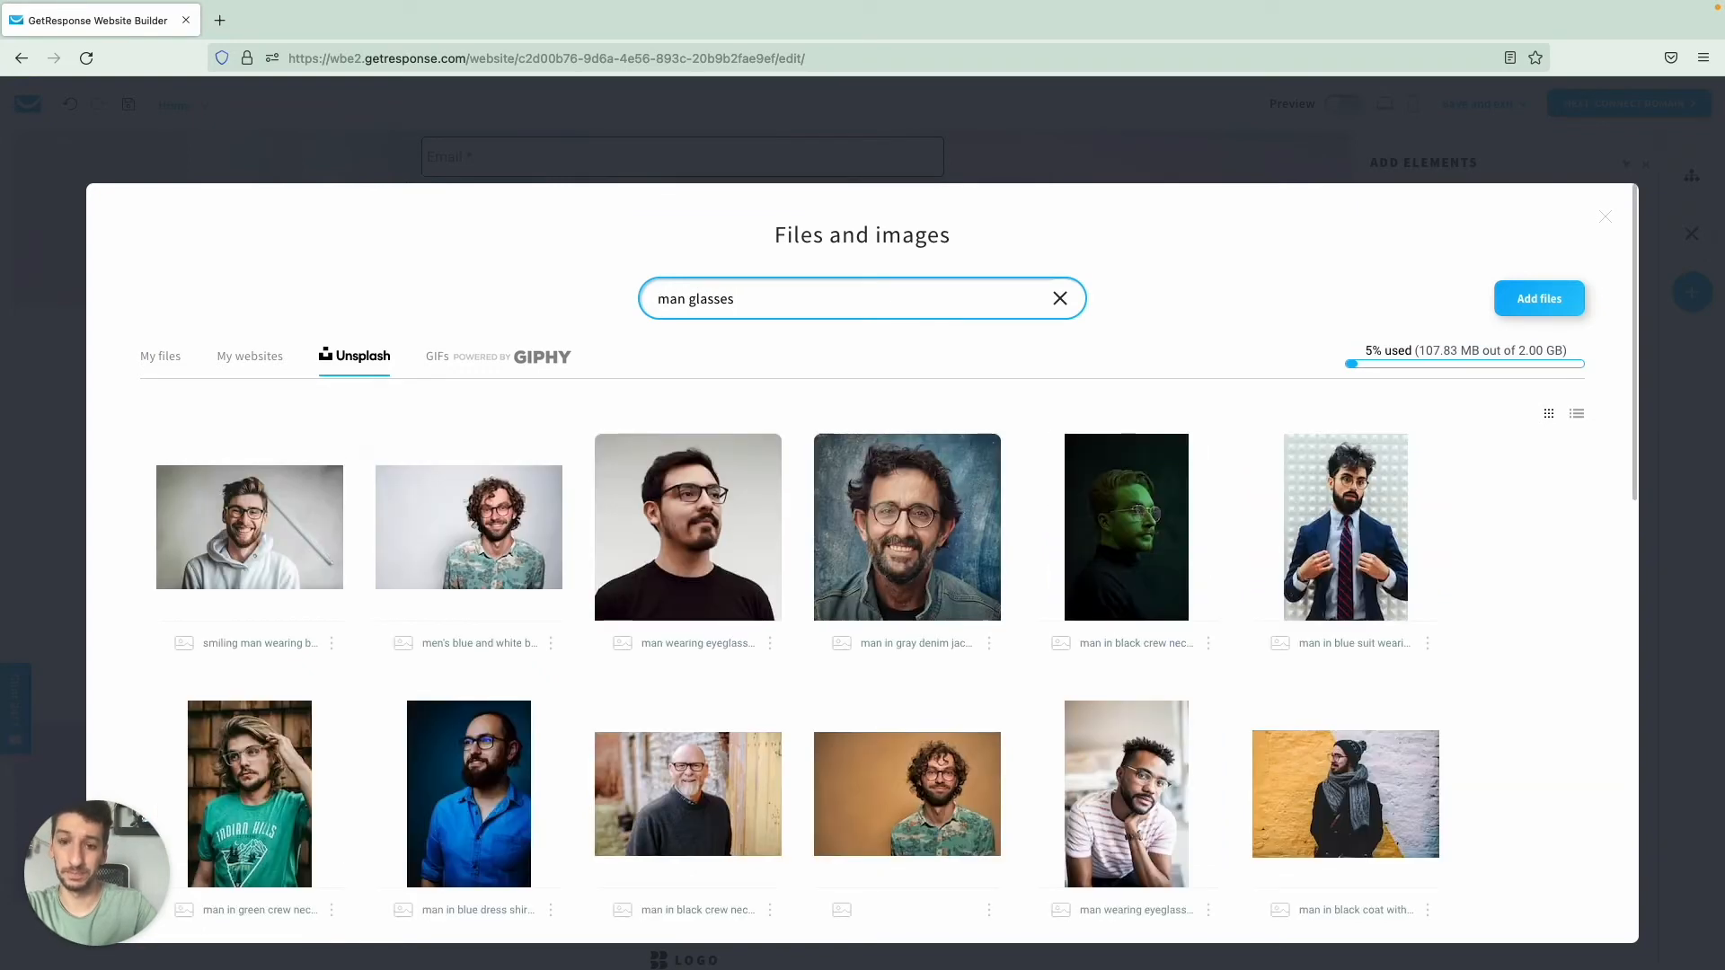
left_click(467, 528)
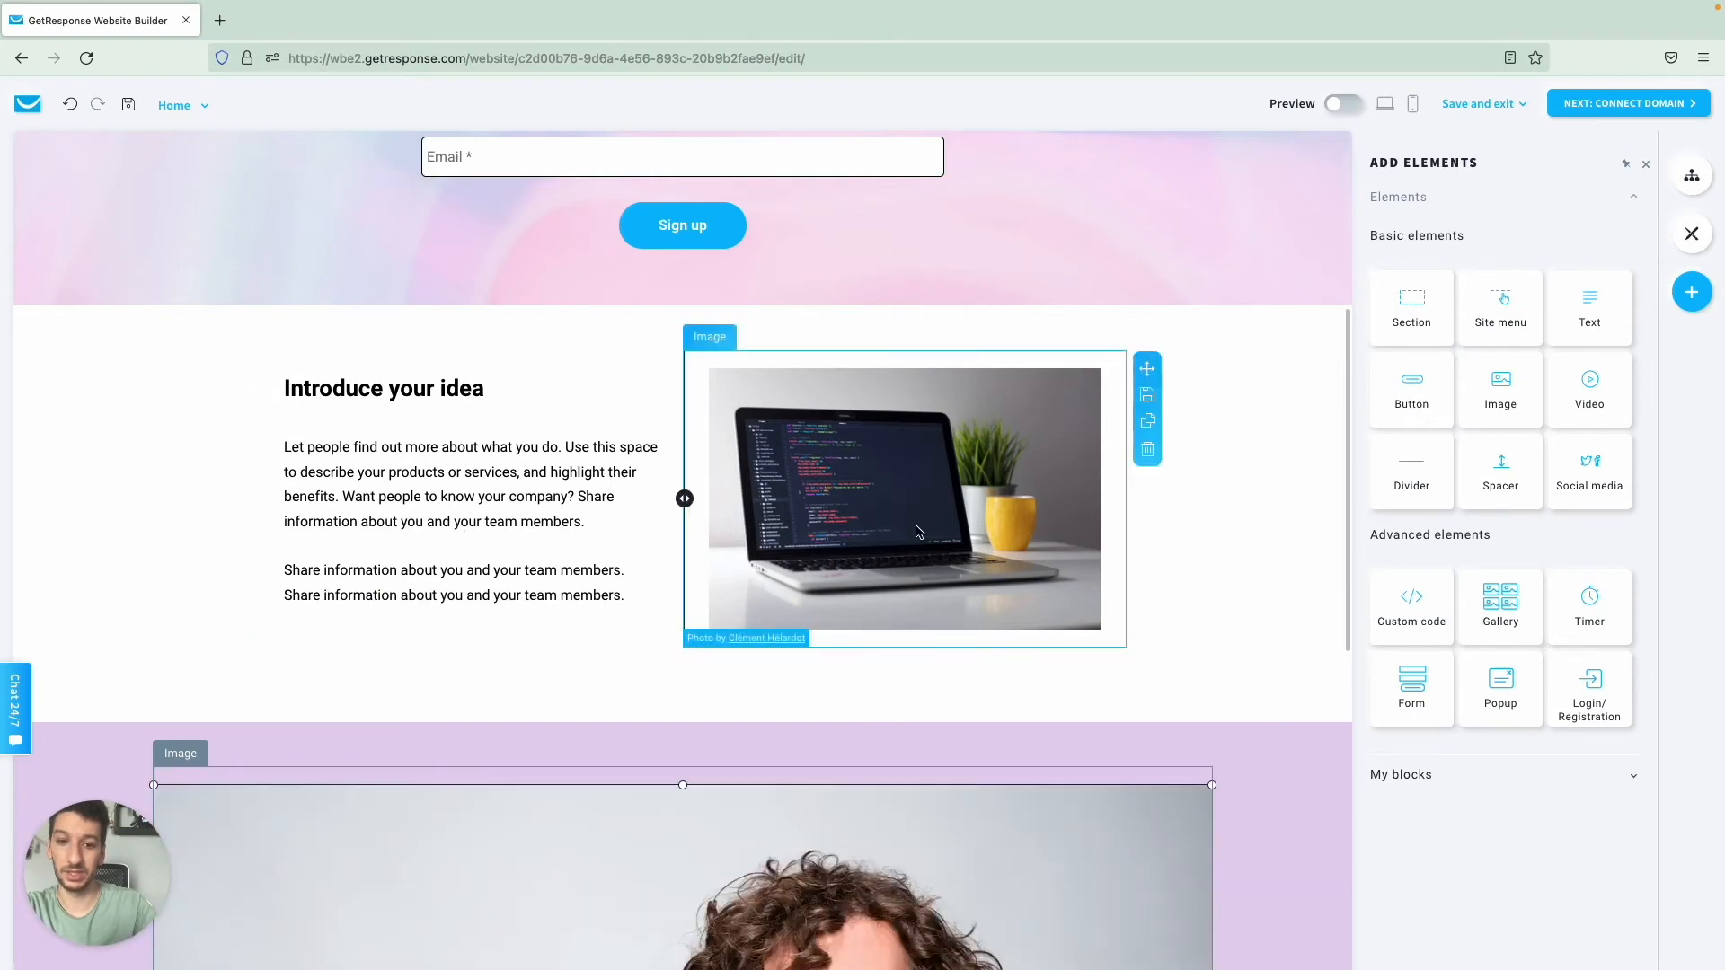
Step: Add an image beside the man's photo in the purple section, using the Unsplash photo of a woman in a white turtleneck found with "woman glasses"
scroll(915, 525, "down", 3)
scroll(1193, 672, "down", 2)
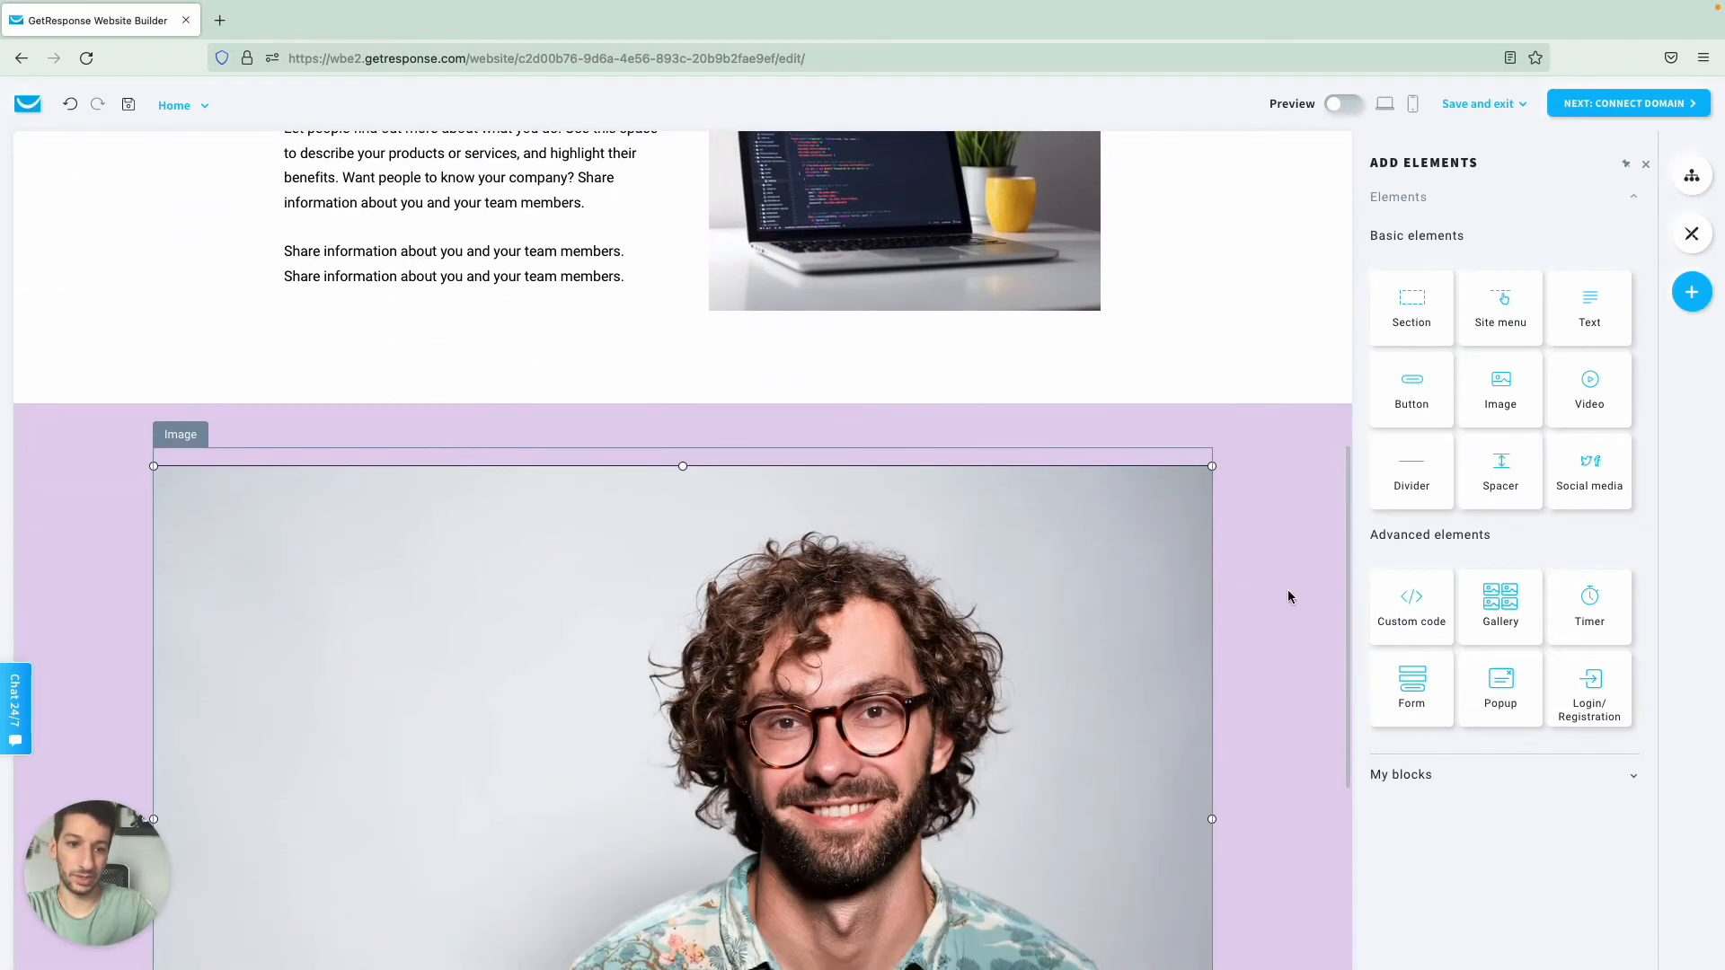
left_click_drag(1502, 393, 1233, 689)
left_click(878, 297)
type("wom")
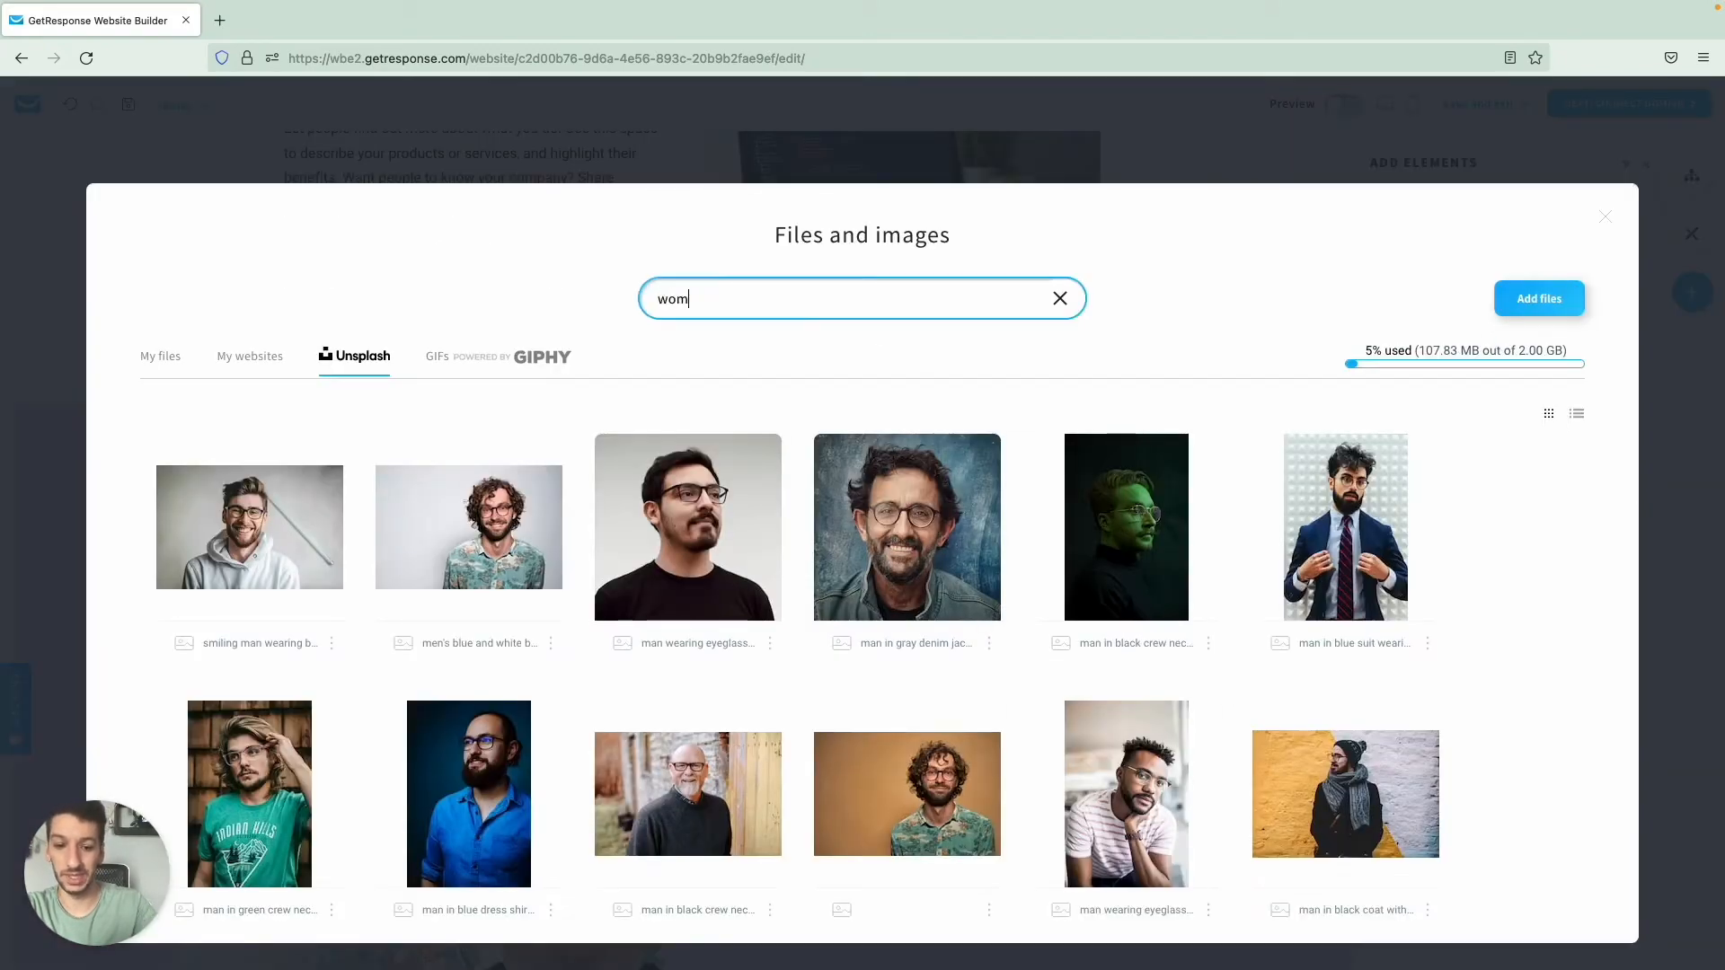
type("an glasses")
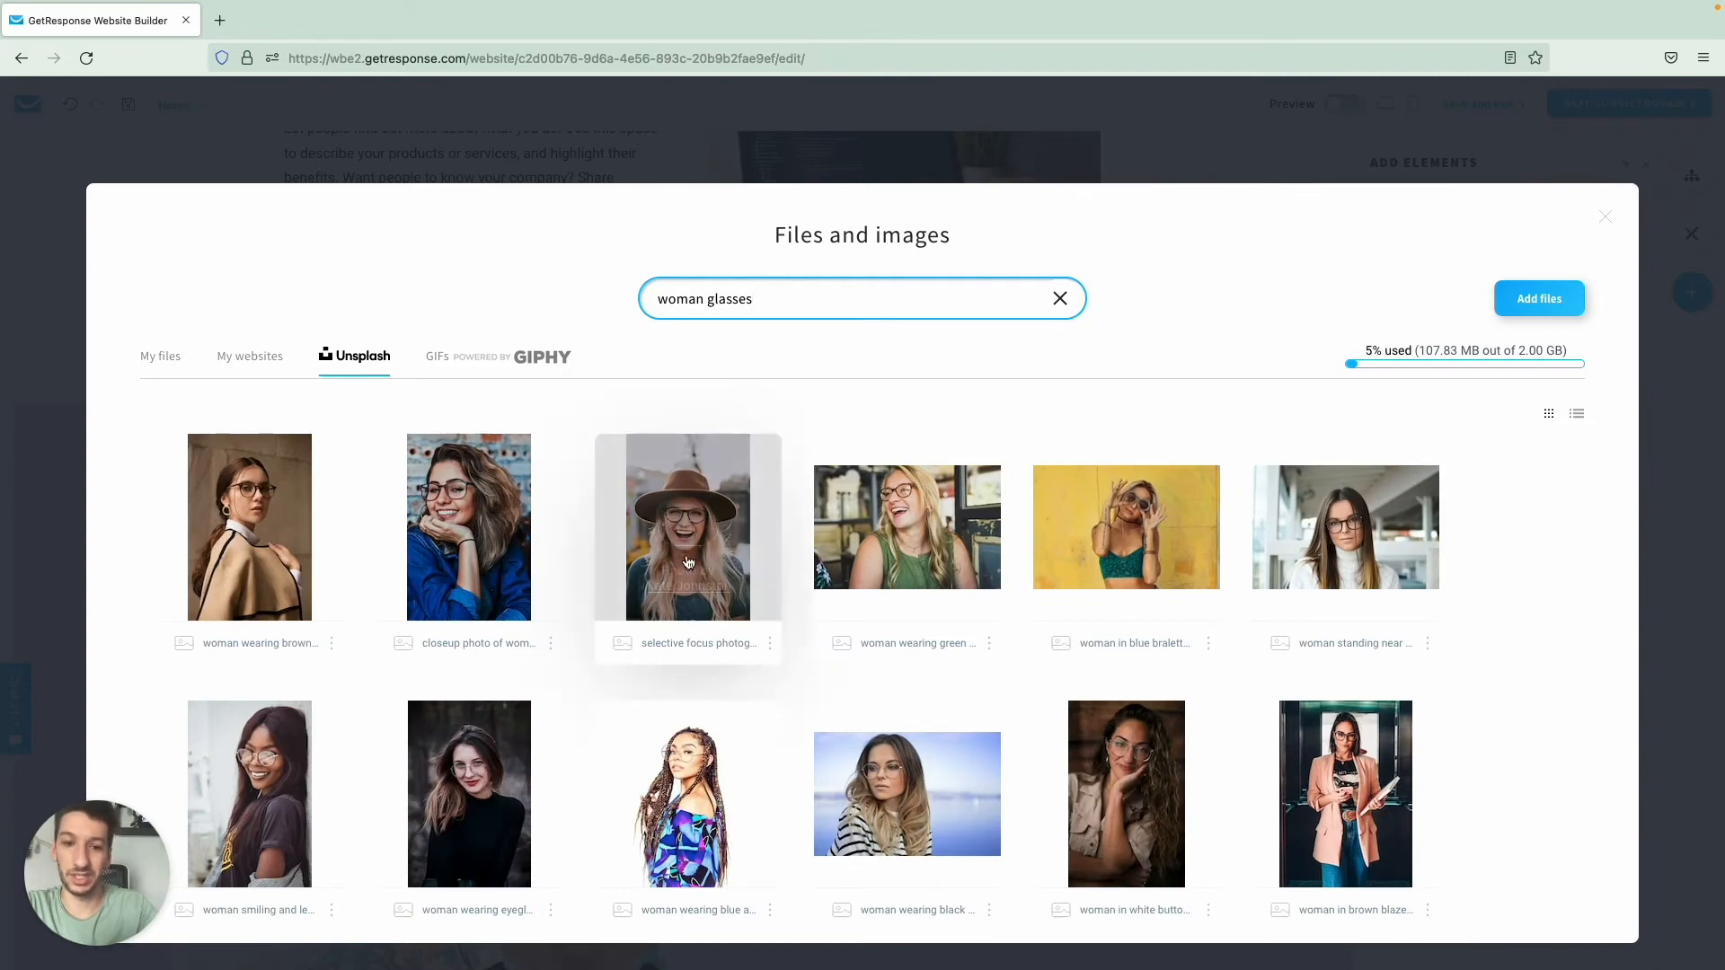
left_click(1346, 529)
left_click(1347, 529)
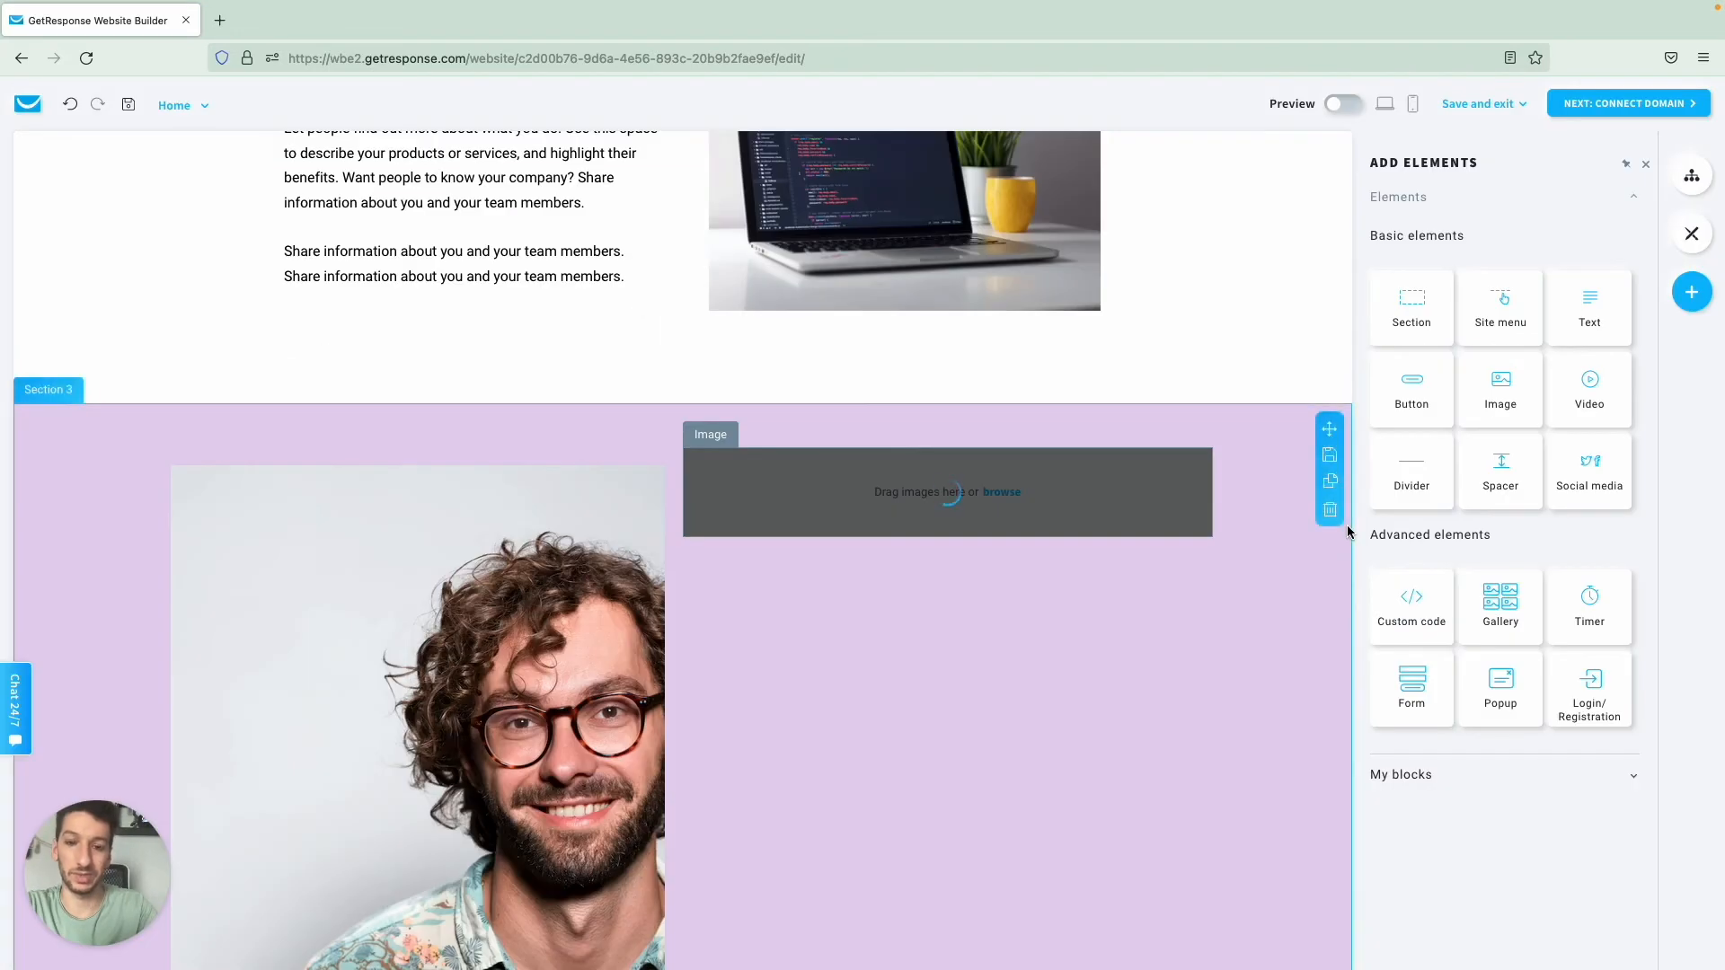
Step: Crop the man's photo on both sides to about 2434 × 2582, resize it to 500 wide with the aspect ratio kept, and save it
scroll(1029, 771, "down", 3)
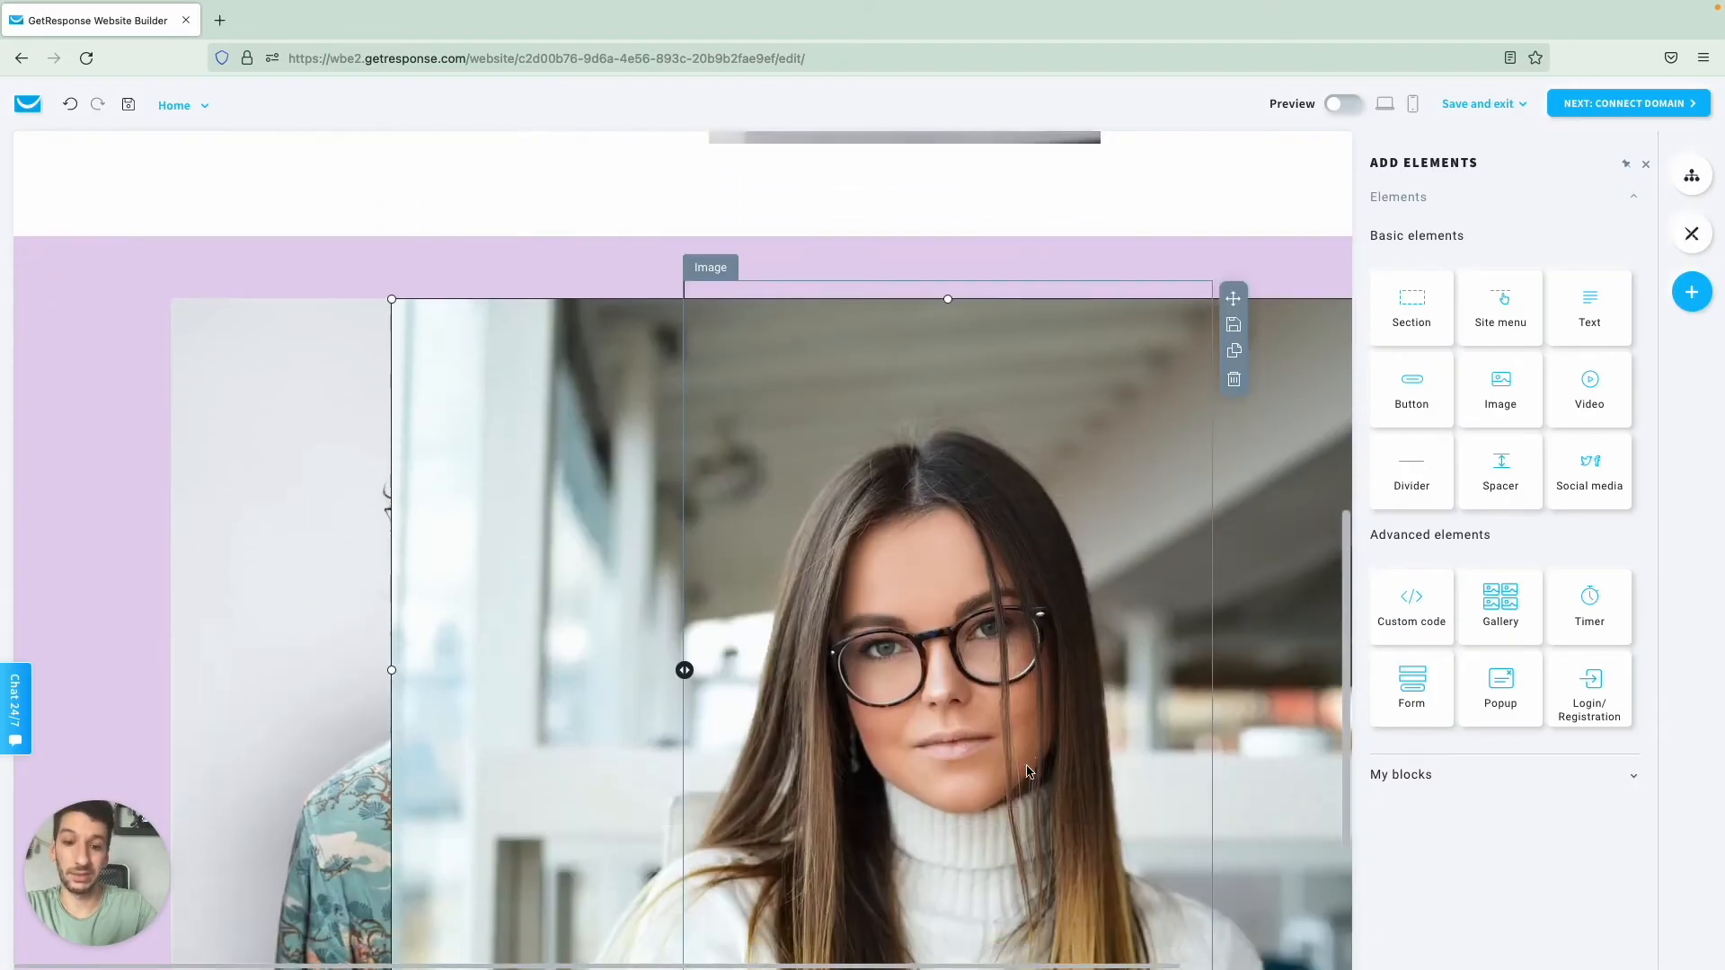
scroll(1013, 748, "up", 1)
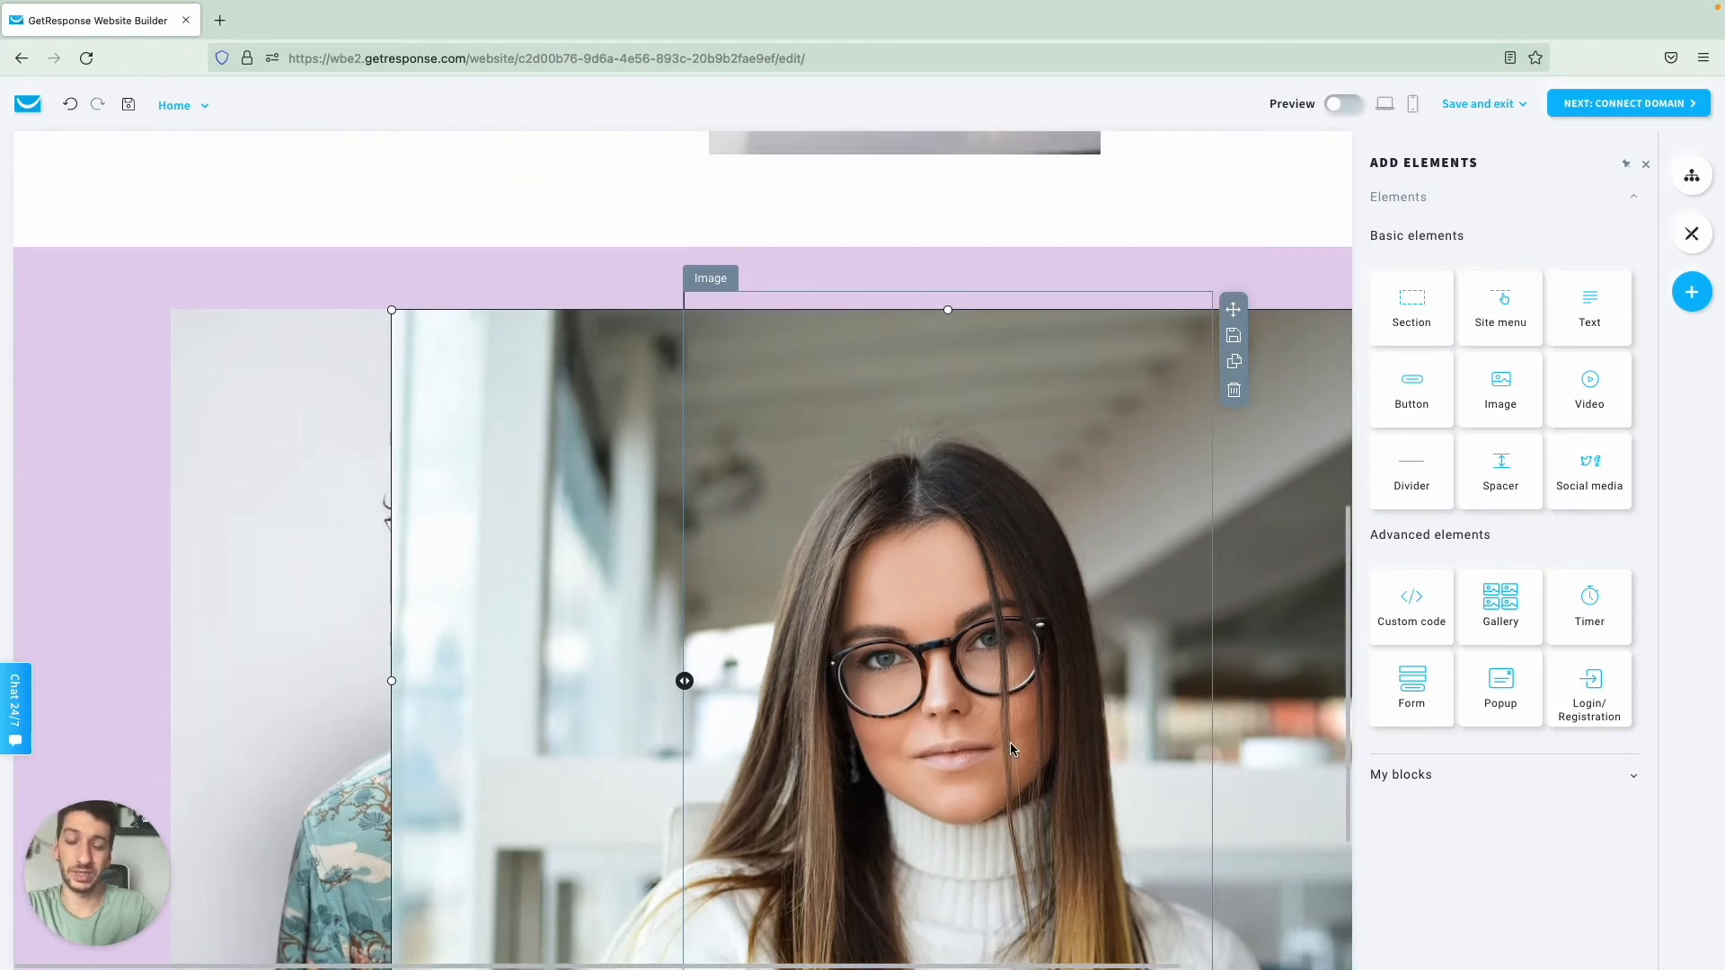
scroll(1010, 742, "down", 2)
scroll(593, 640, "up", 1)
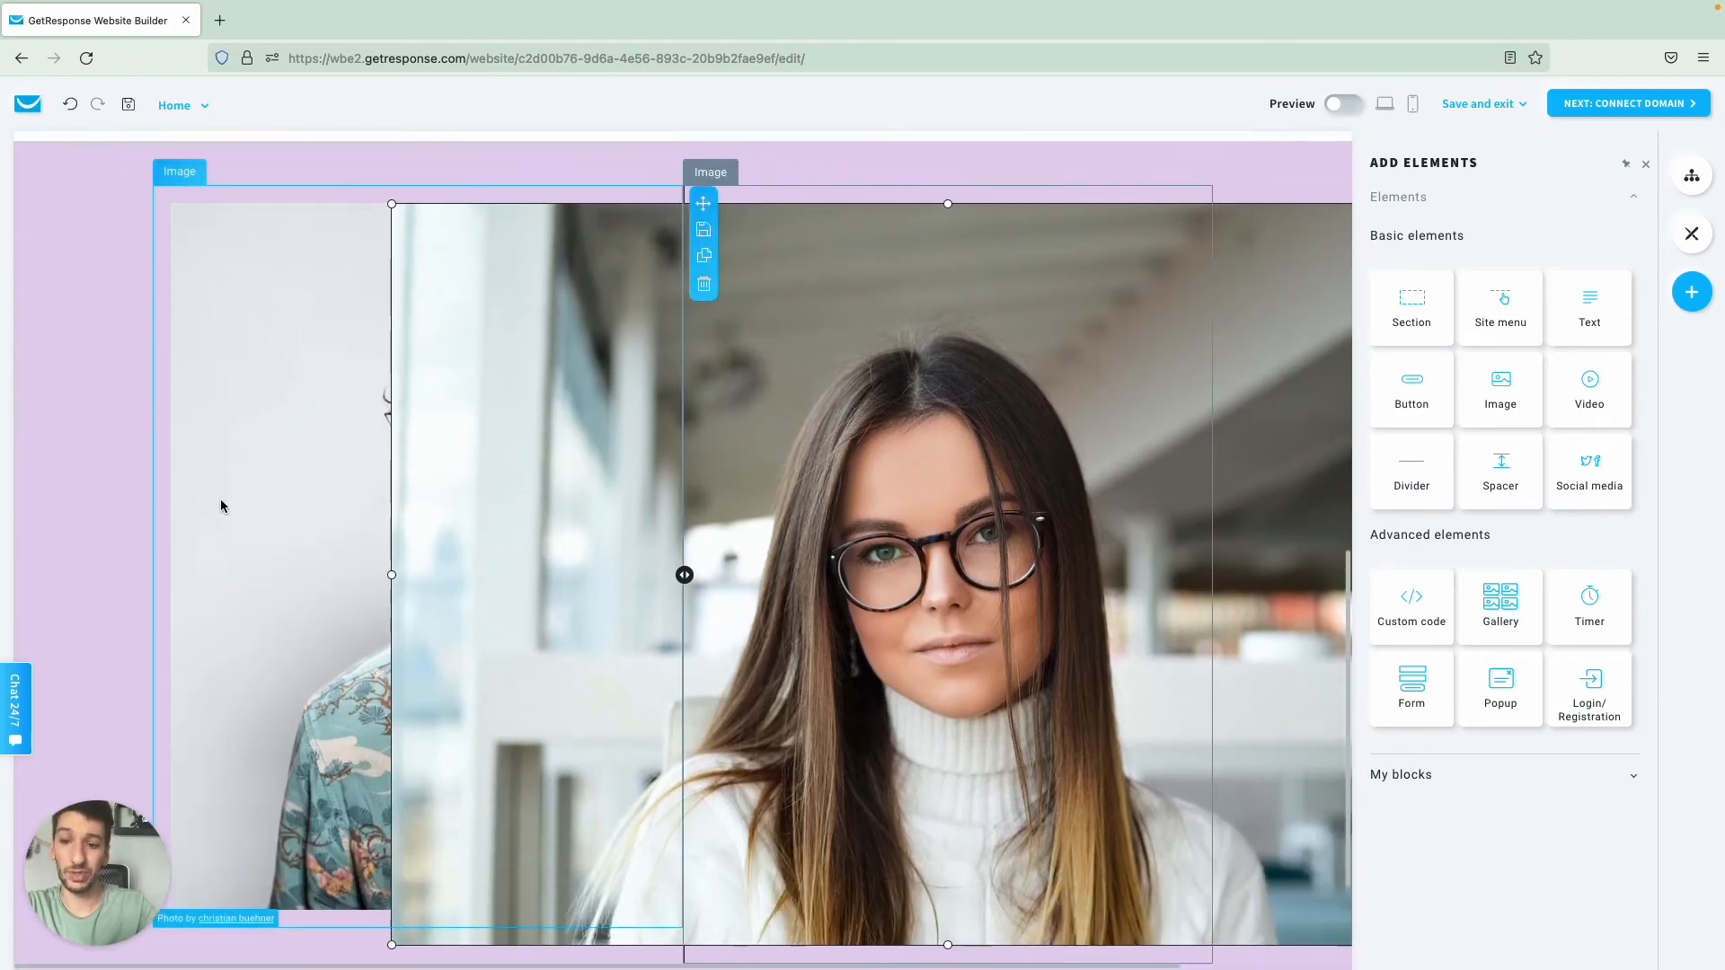
left_click(275, 503)
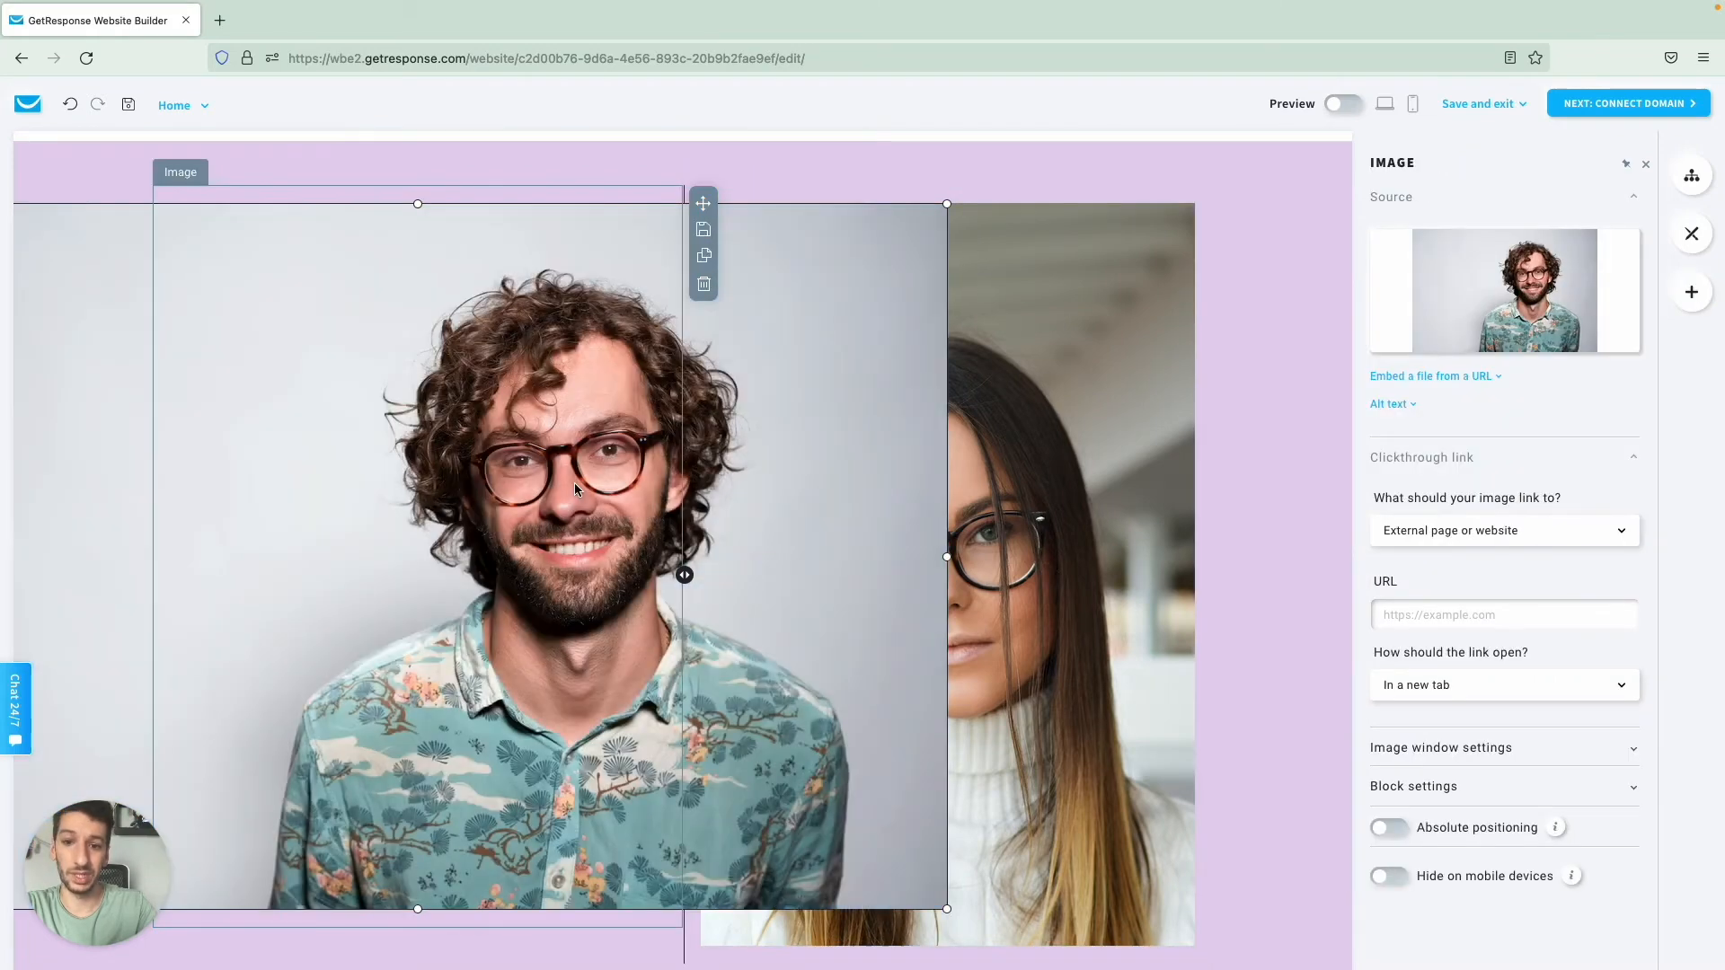
mouse_move(1510, 269)
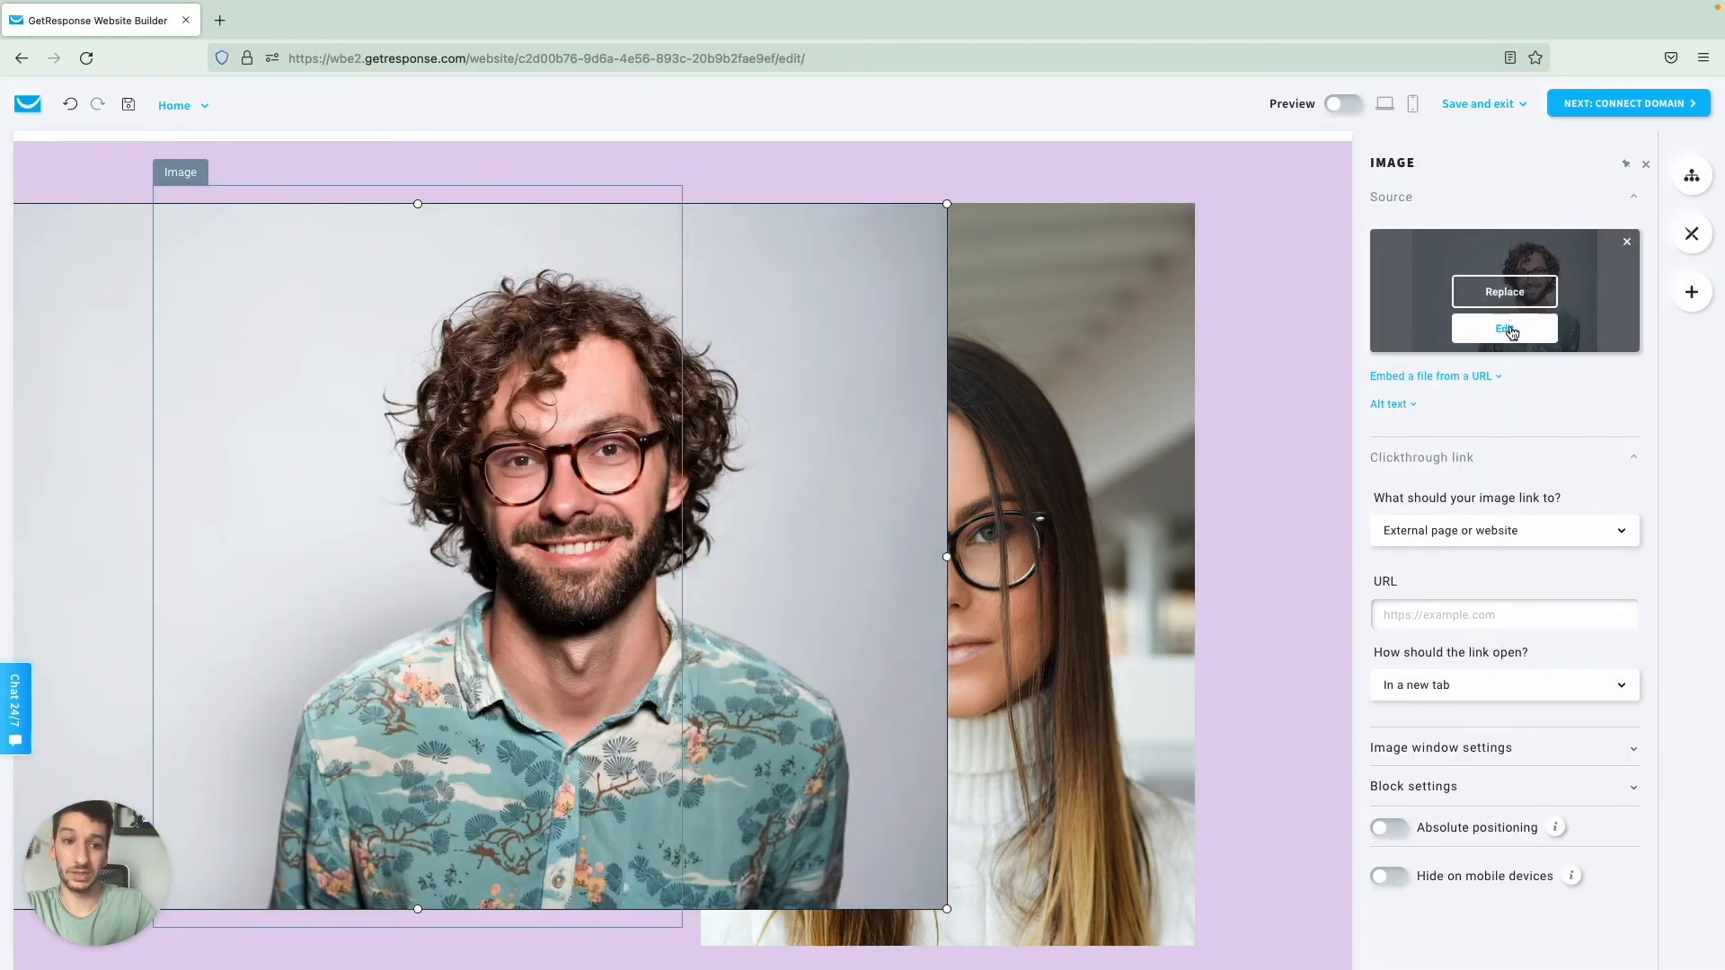
left_click(1509, 330)
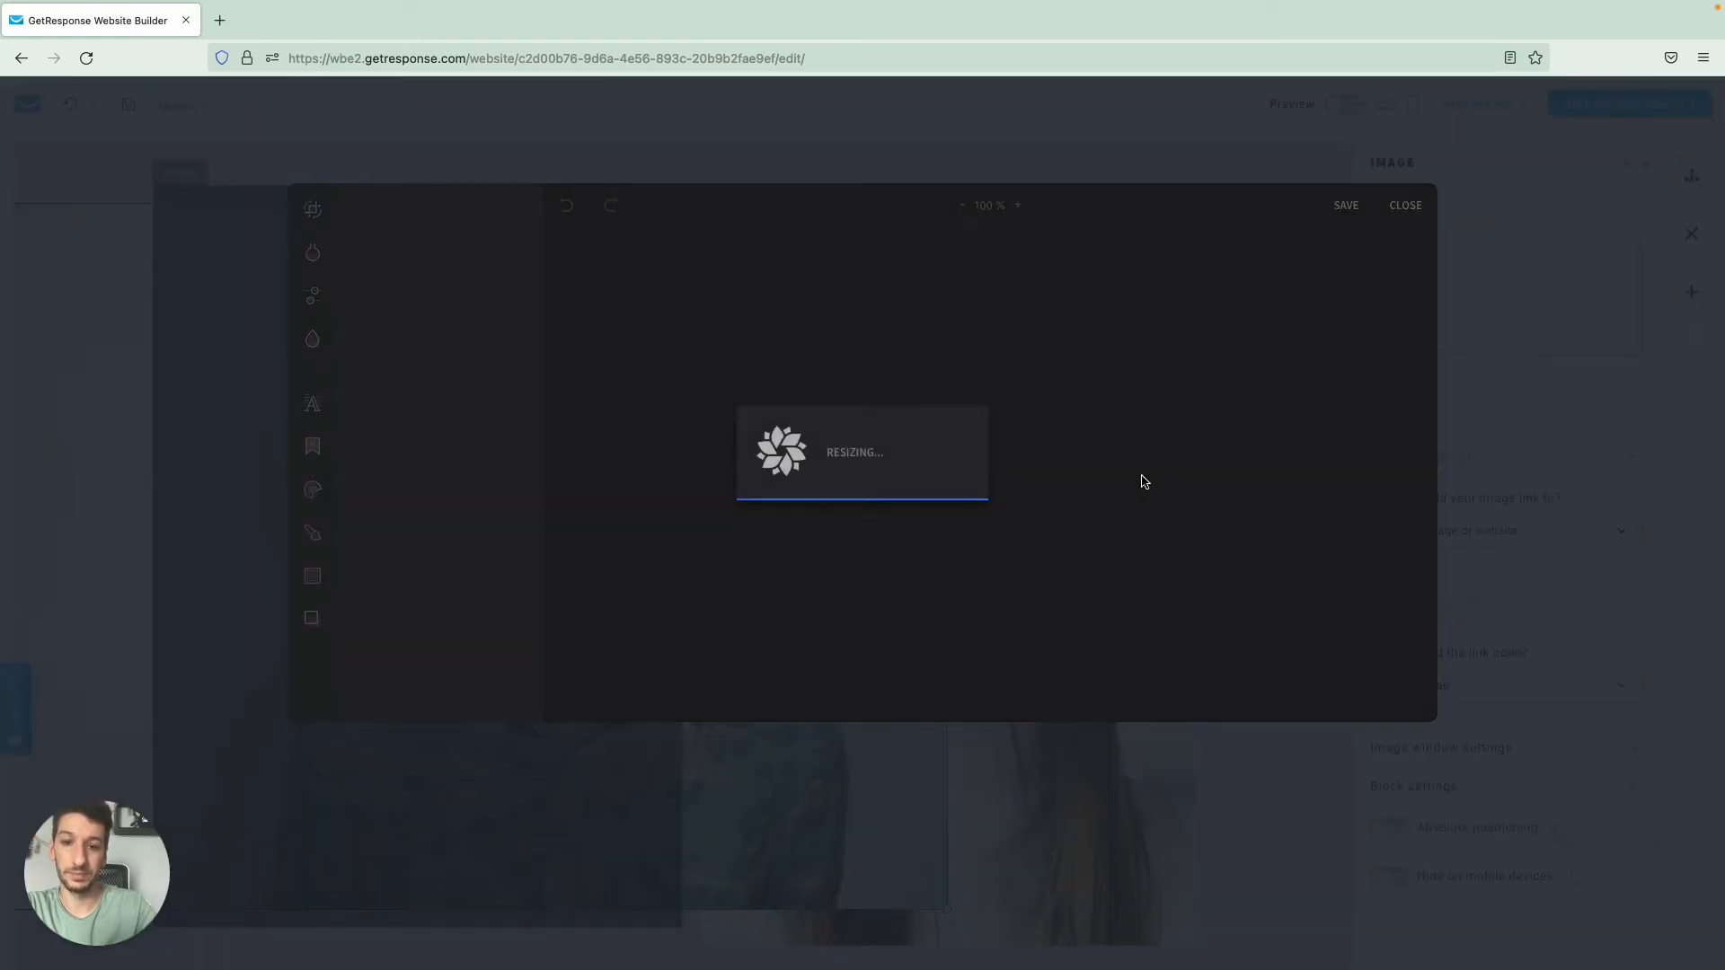
left_click(864, 524)
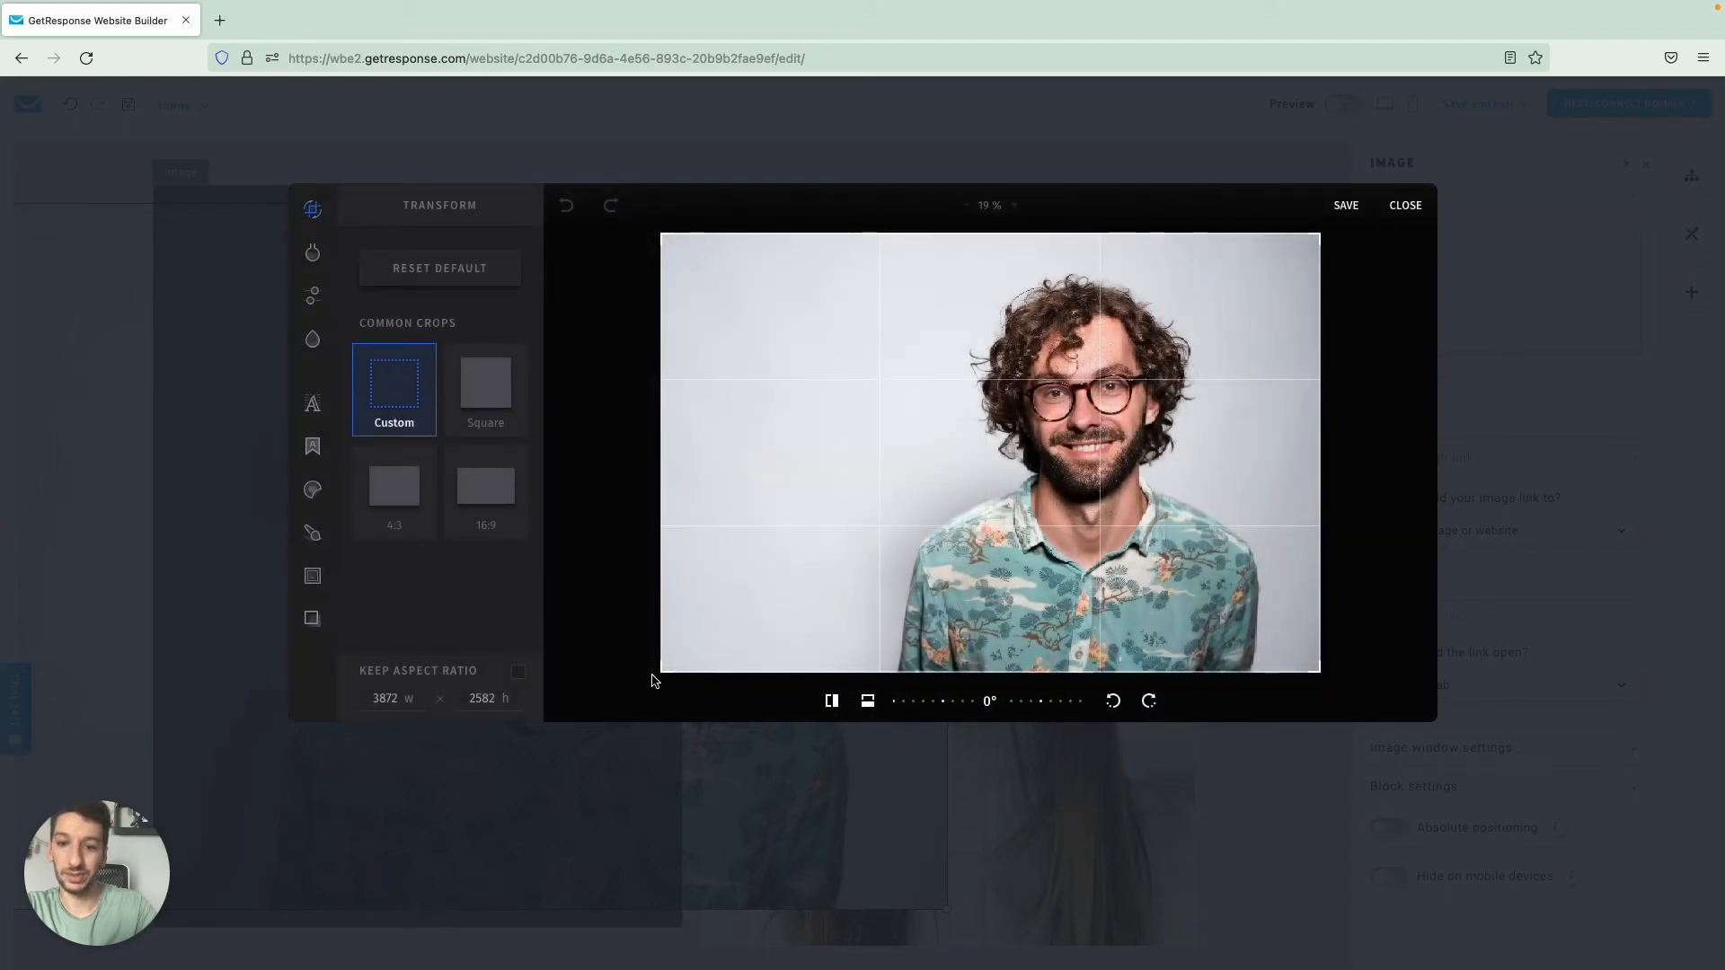
left_click_drag(667, 680, 875, 693)
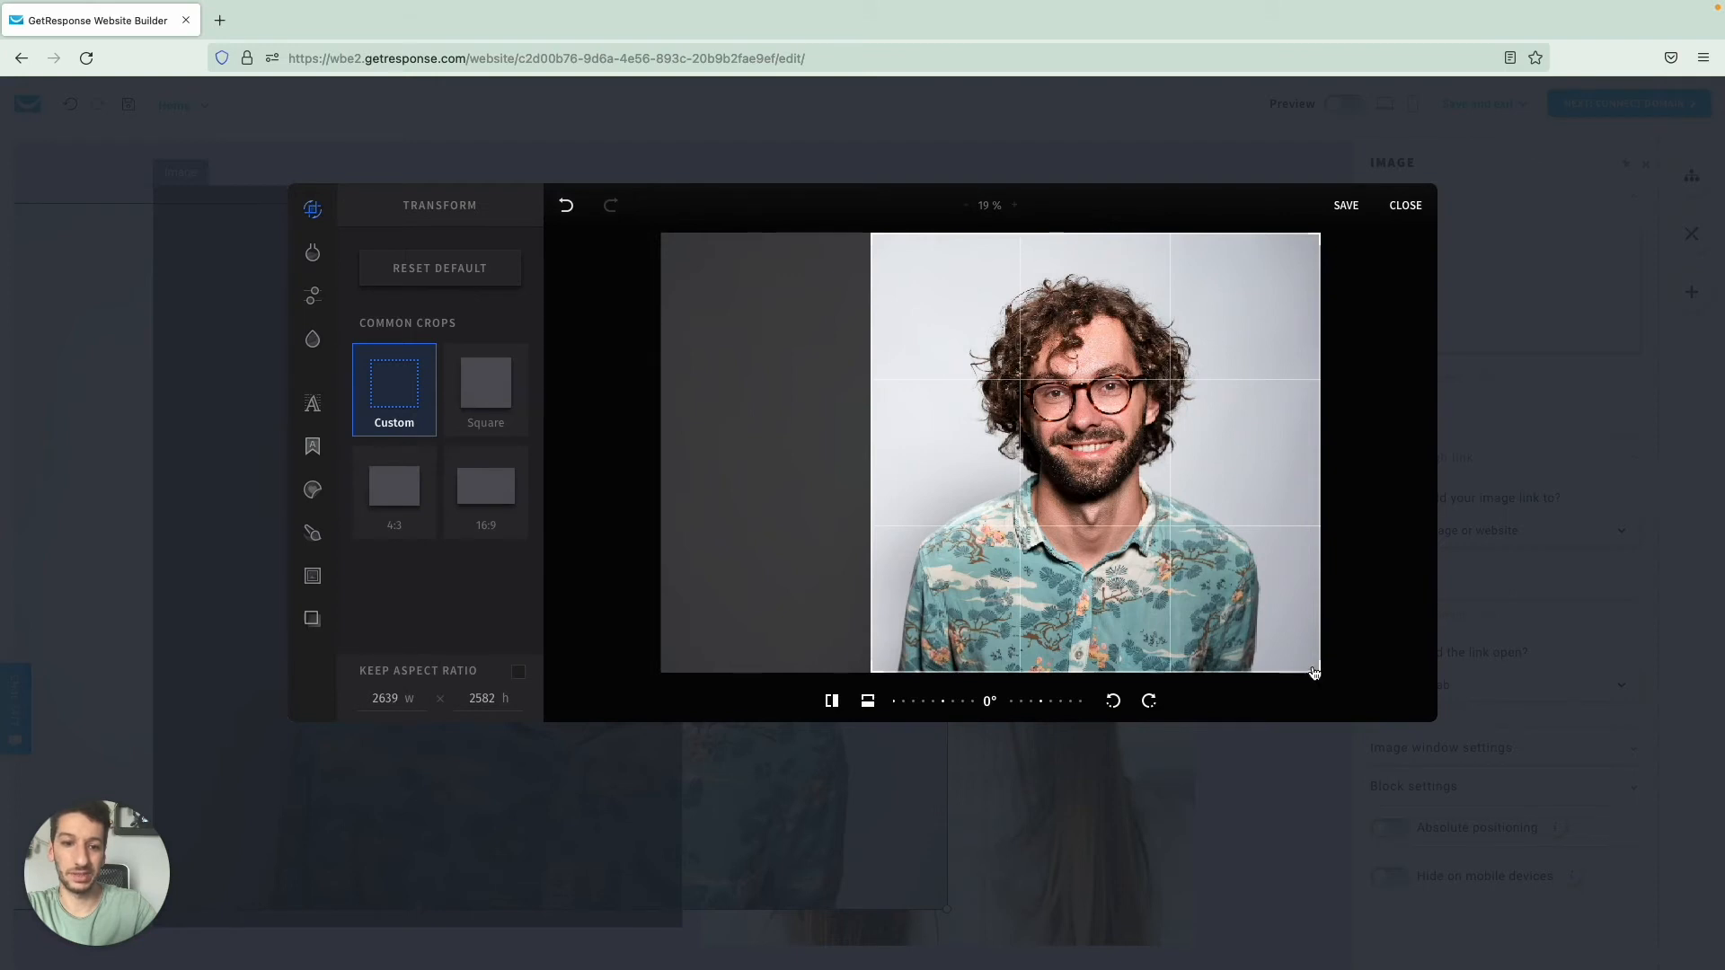
left_click_drag(1320, 671, 1285, 674)
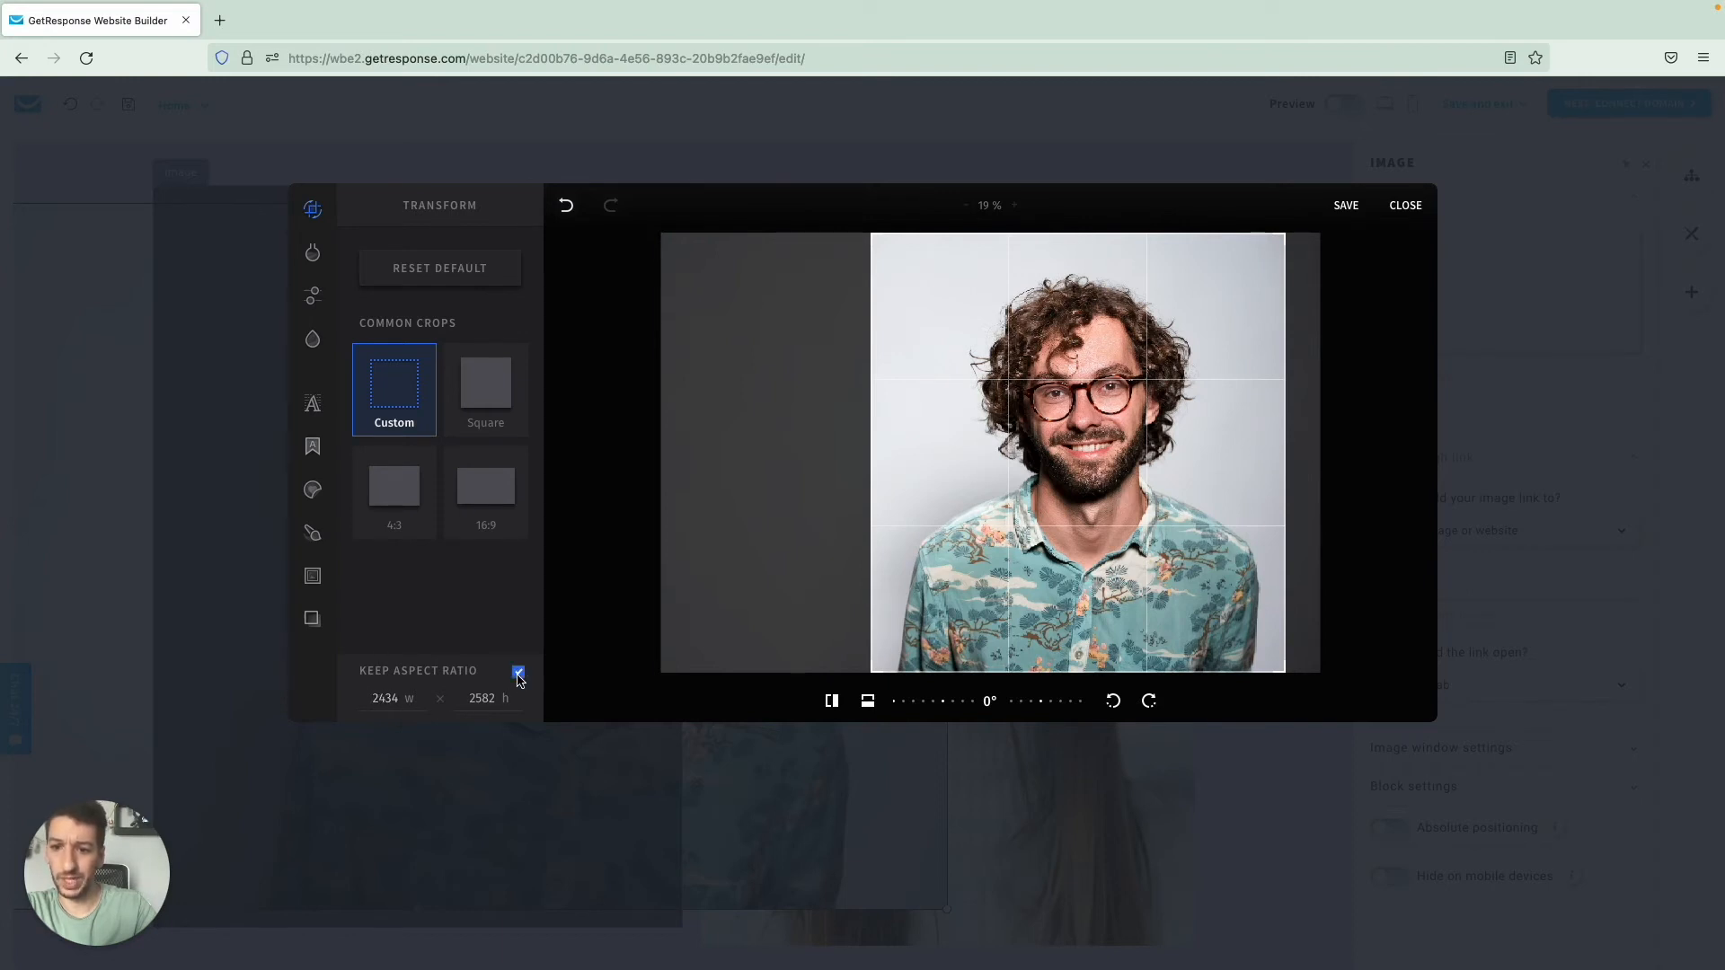
double_click(386, 699)
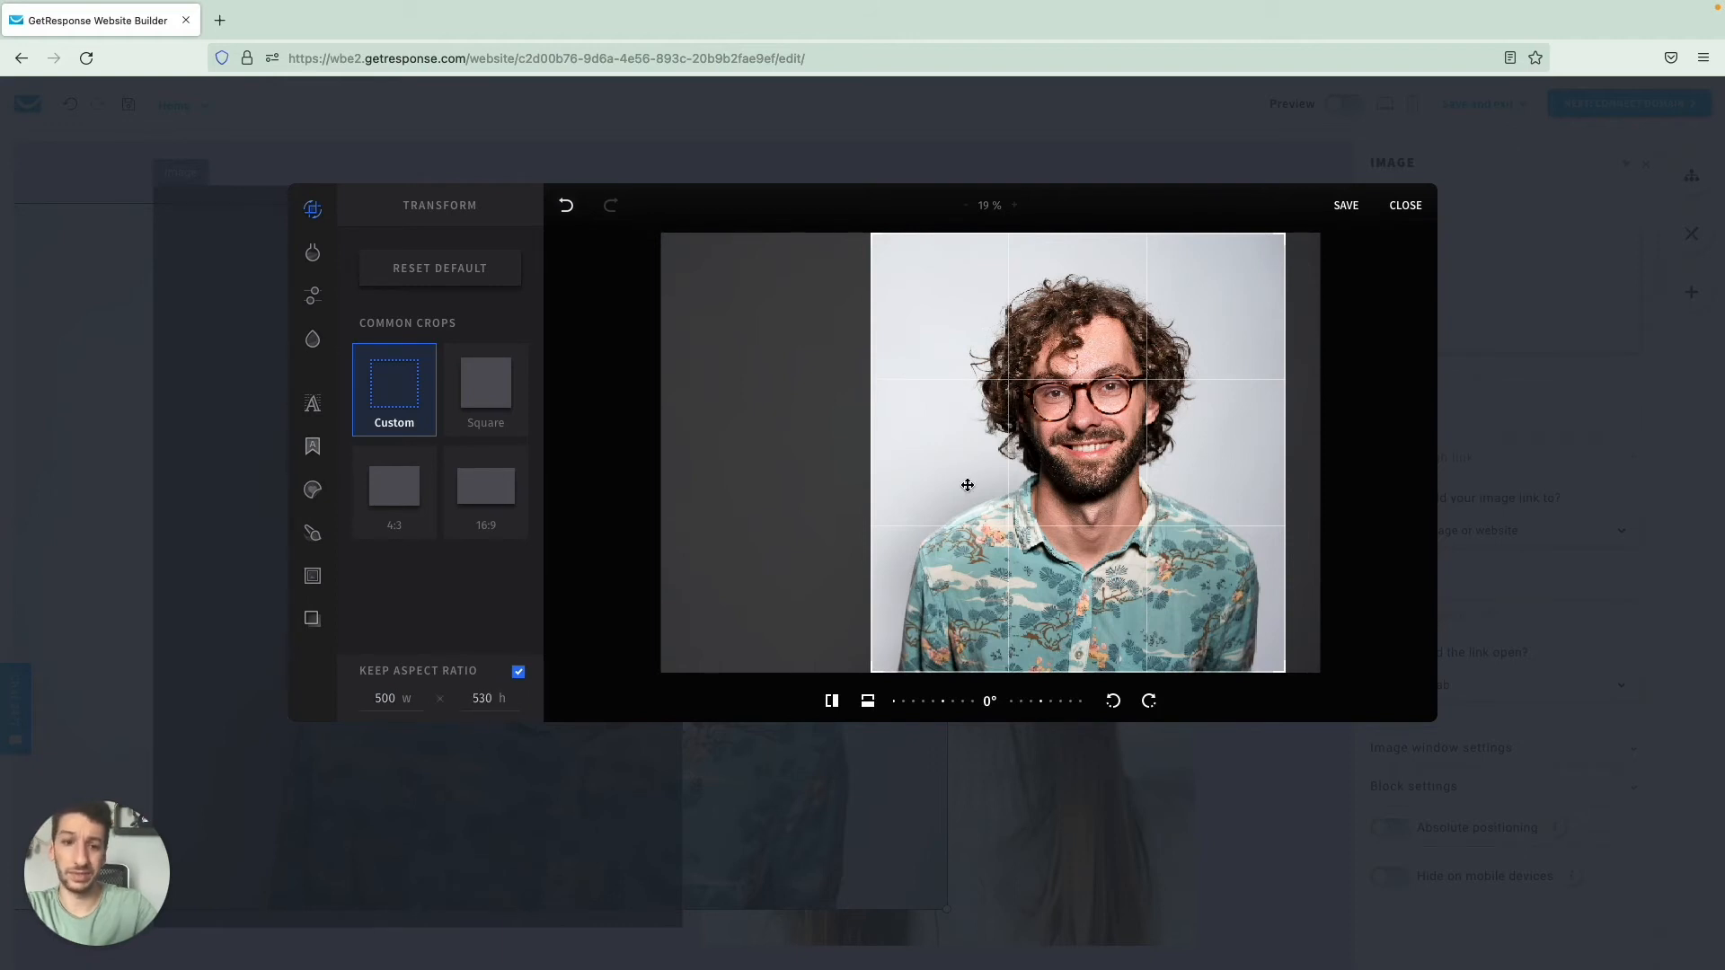
left_click(1346, 207)
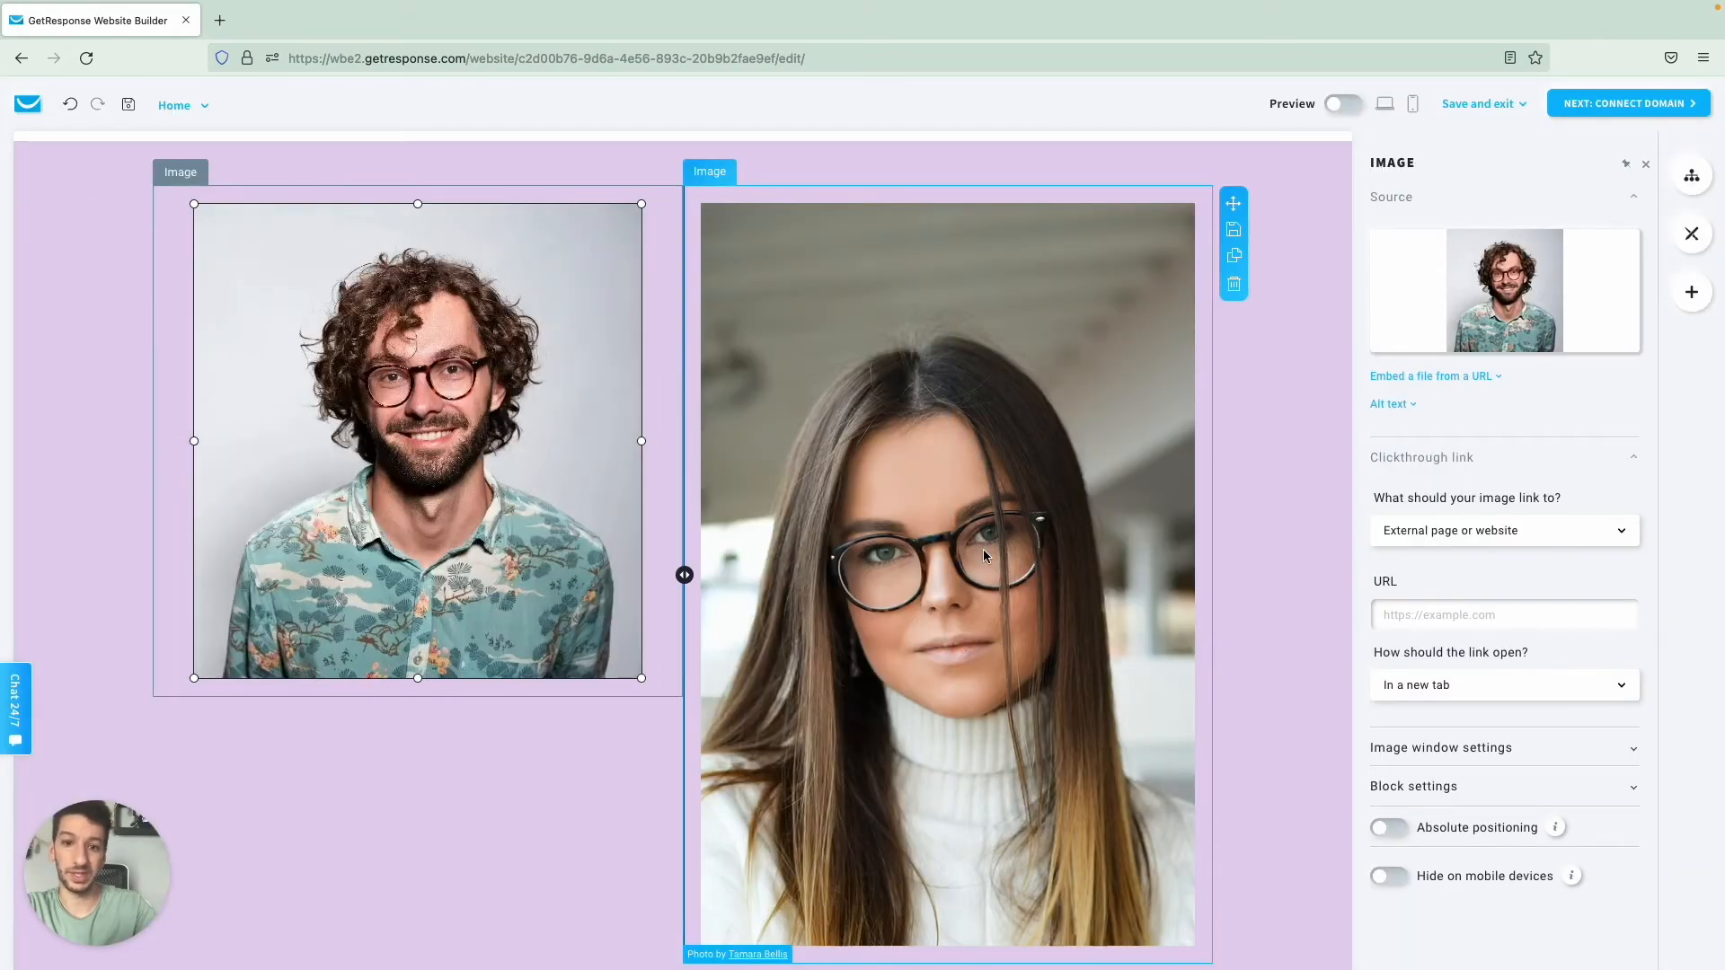
Step: Crop and resize the woman's photo to match the size of the man's photo
left_click(982, 551)
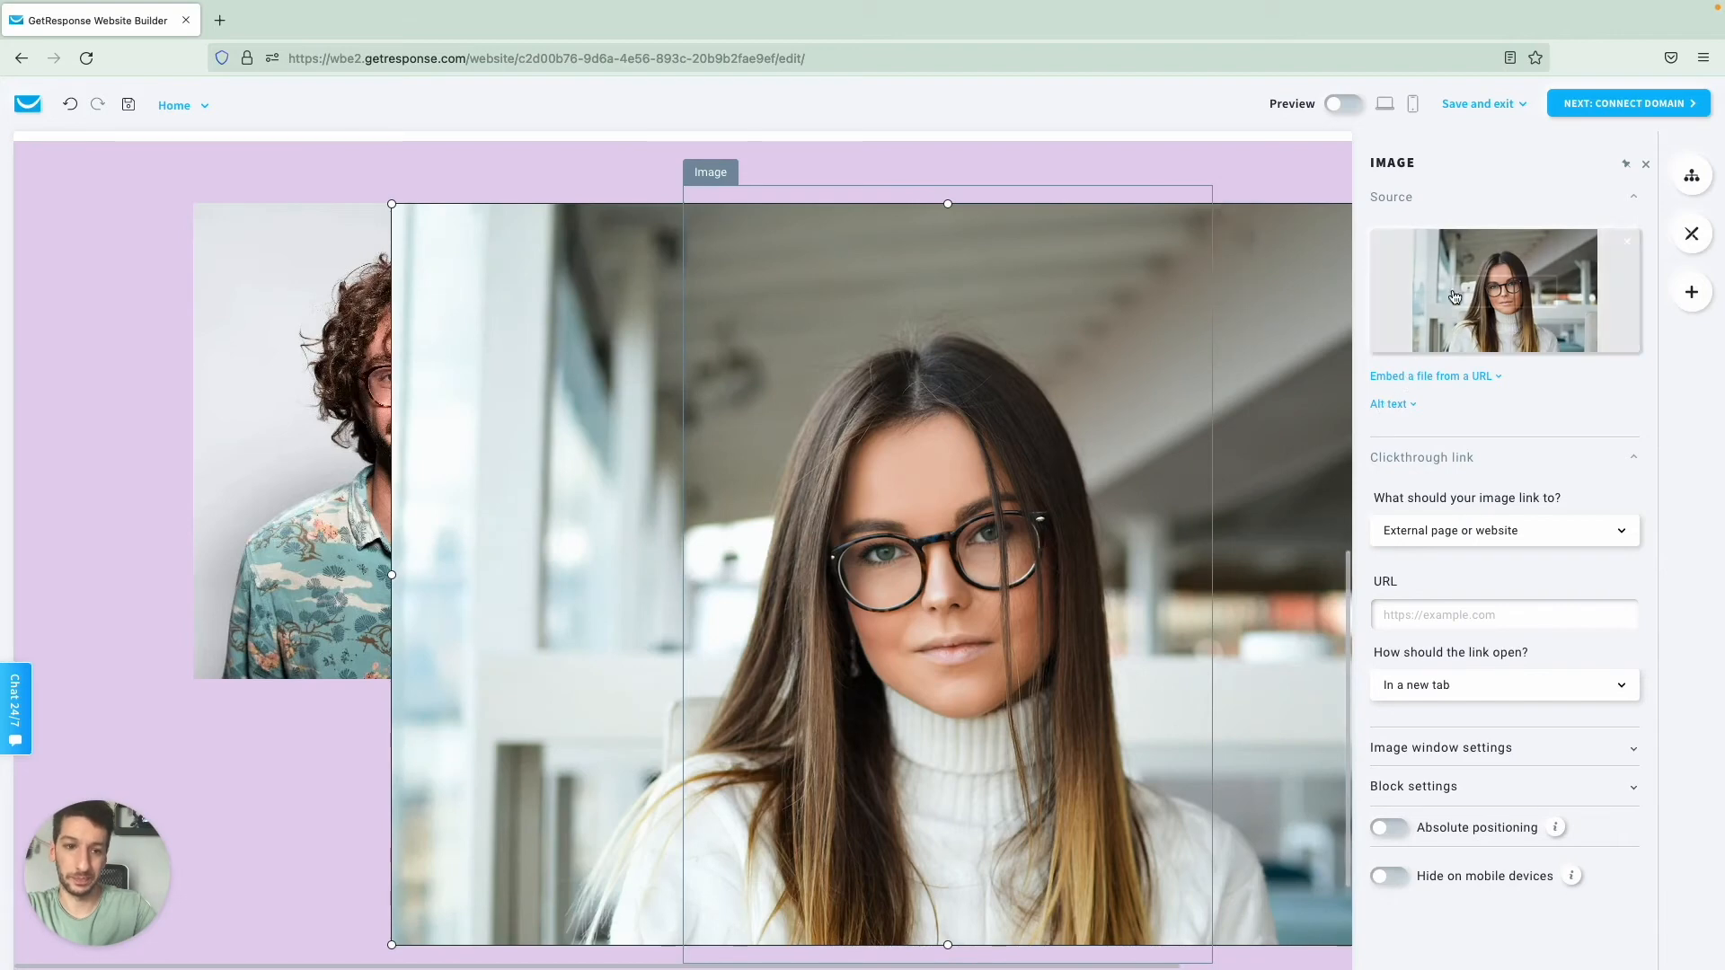
left_click(1312, 734)
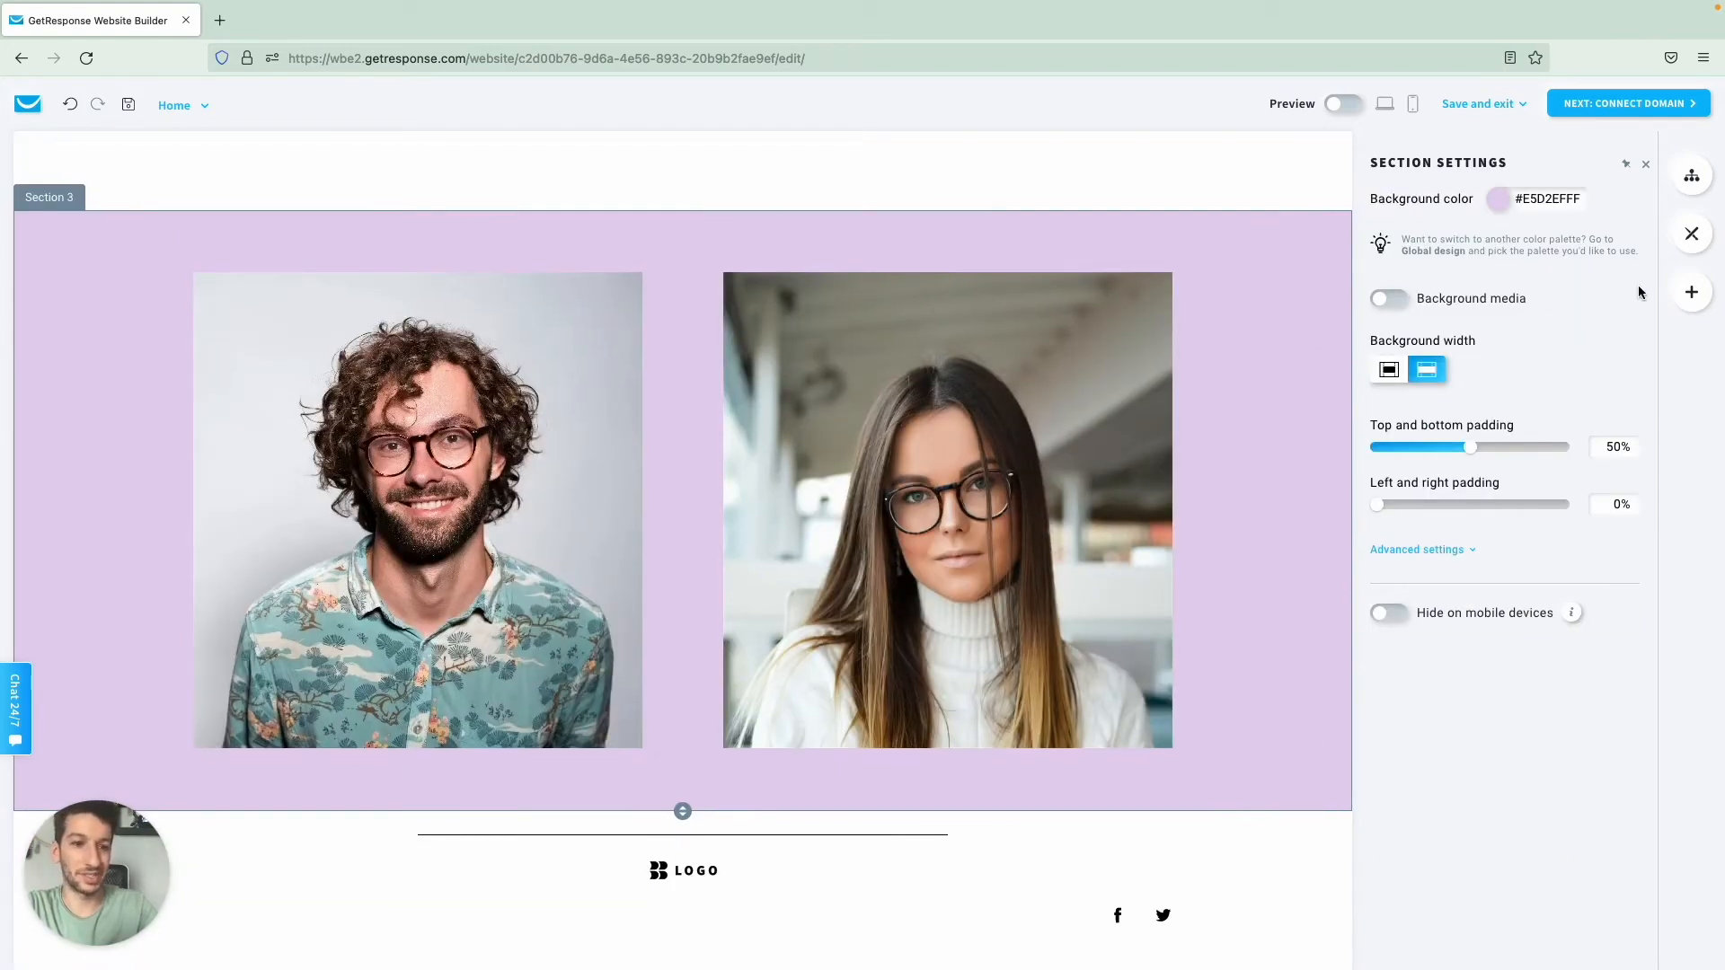
Step: Add a large centered title reading "Speakers" above the two photos in the purple section
left_click(1691, 292)
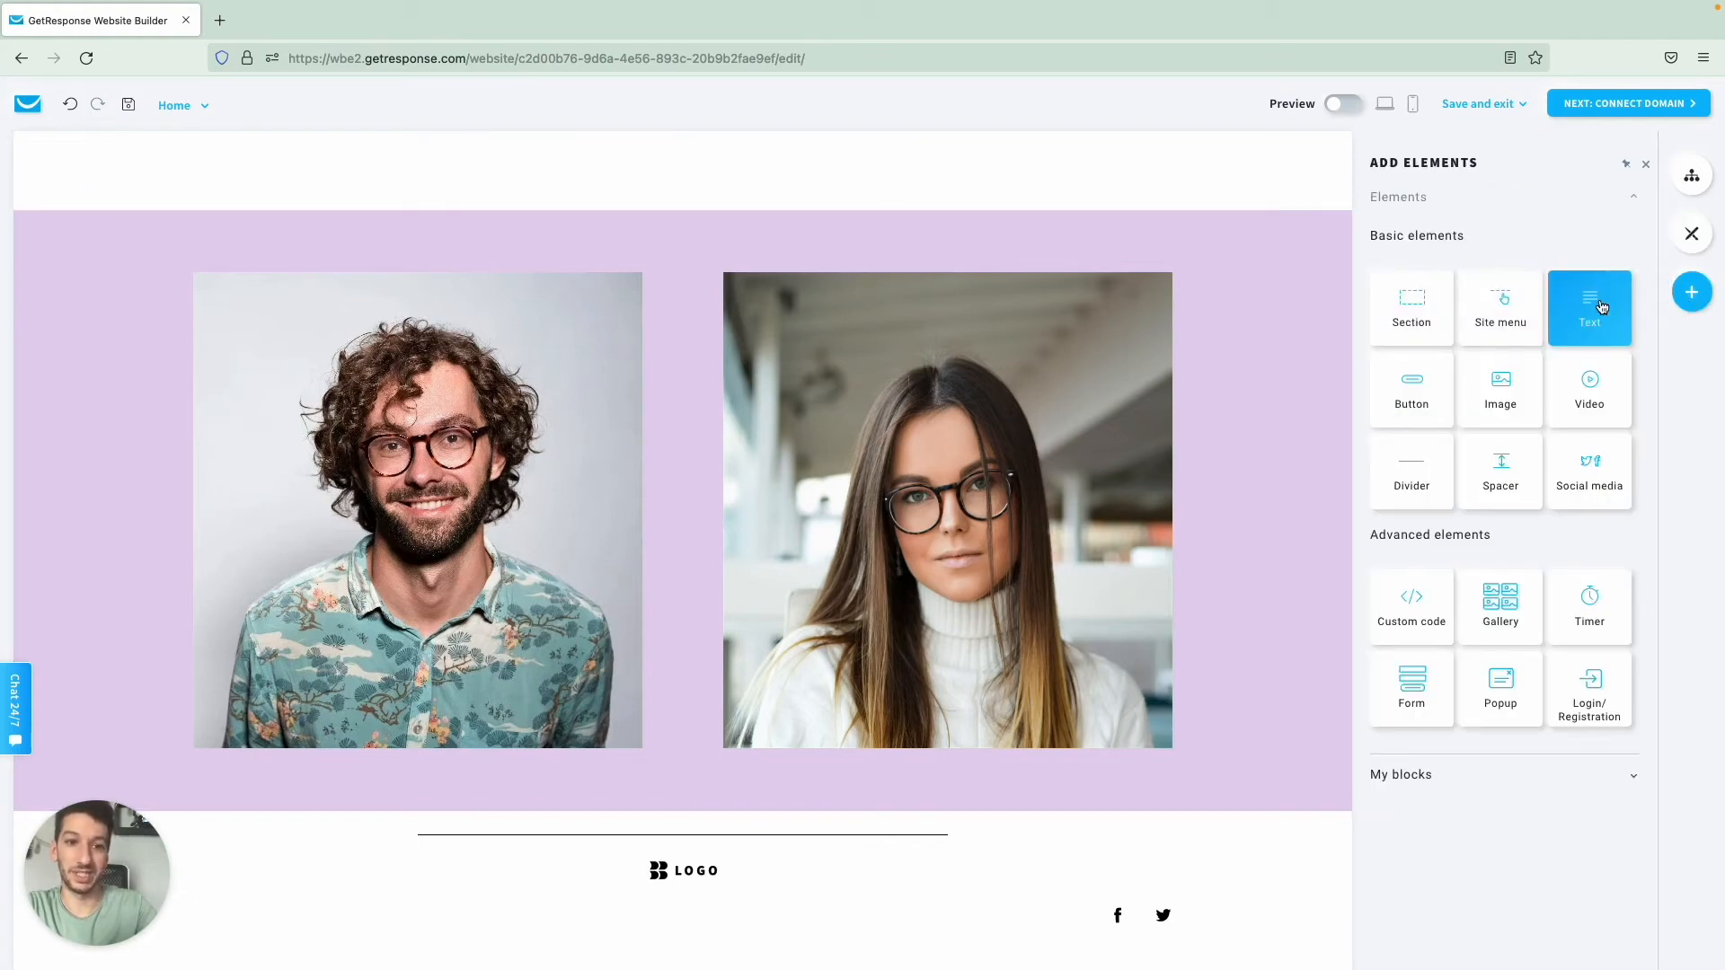
left_click_drag(1602, 306, 695, 267)
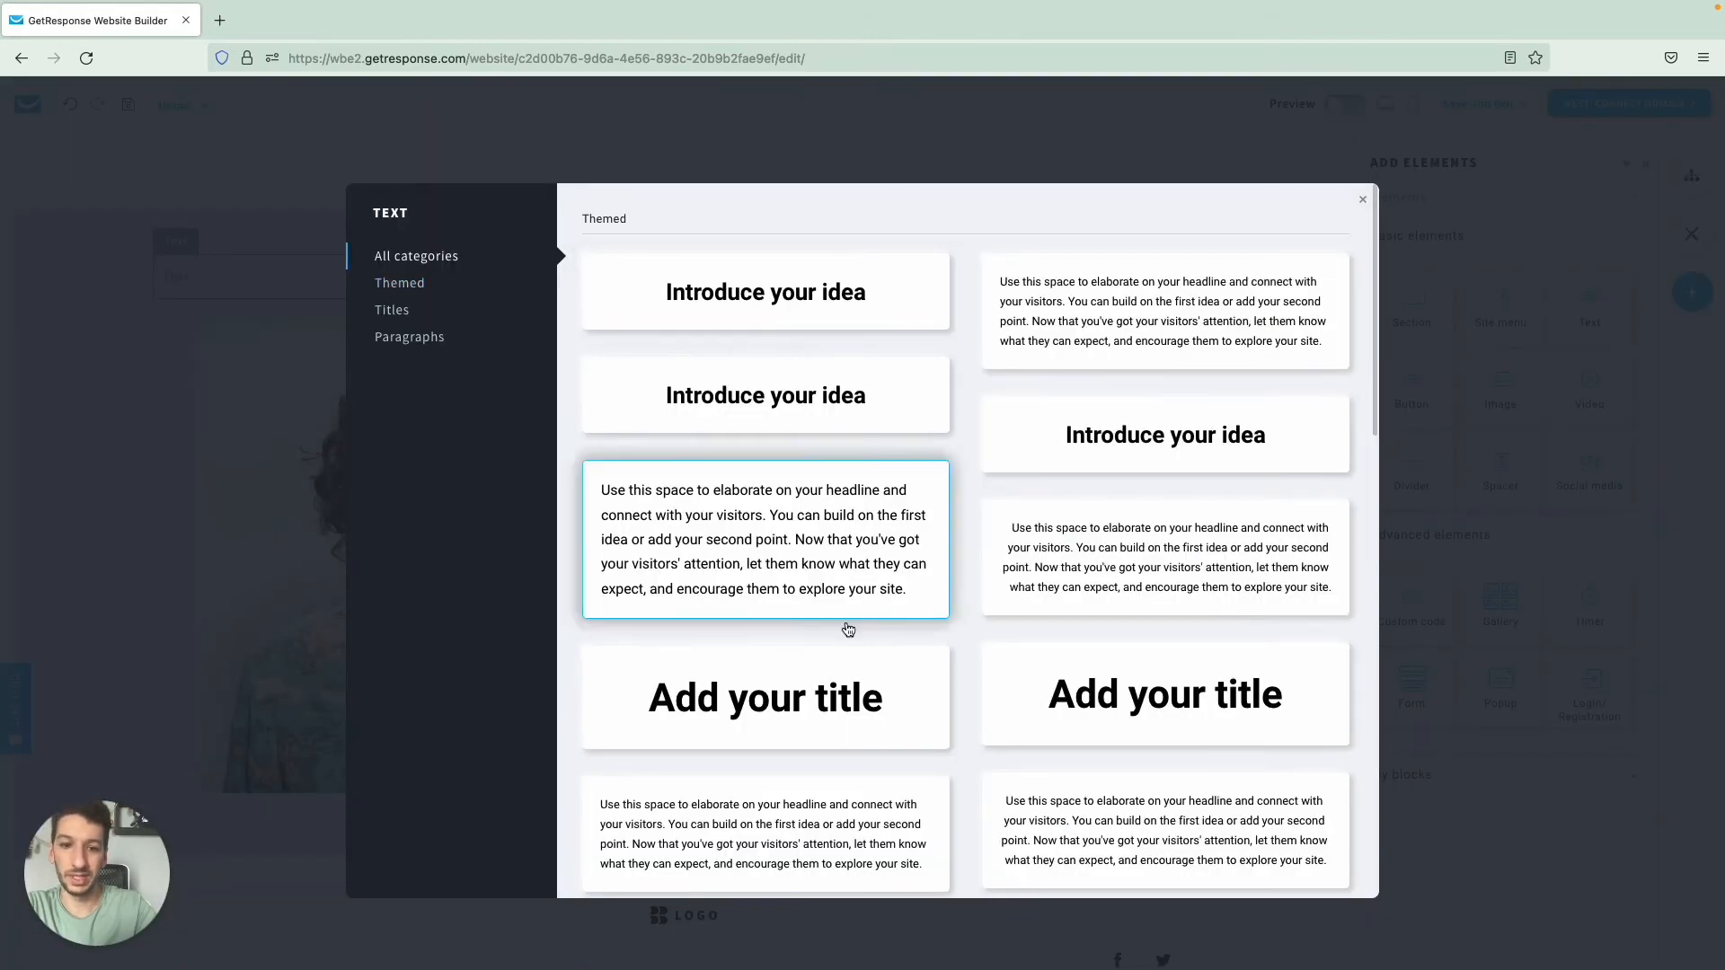
left_click(791, 699)
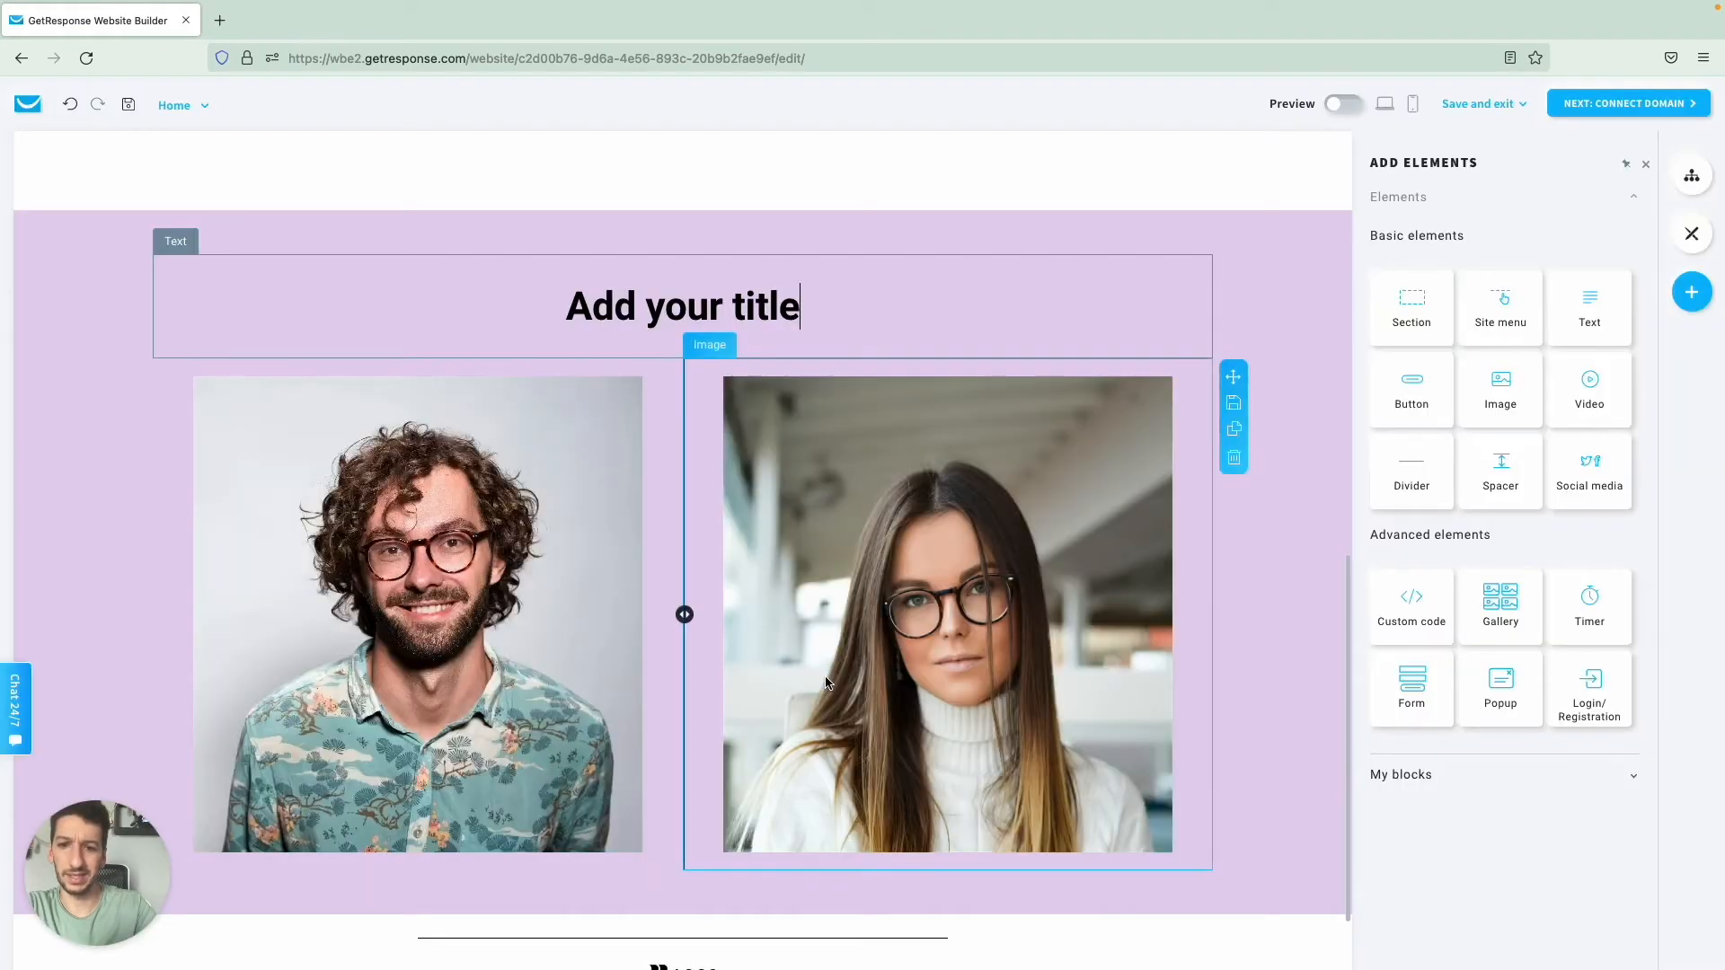
triple_click(810, 274)
type("Speak")
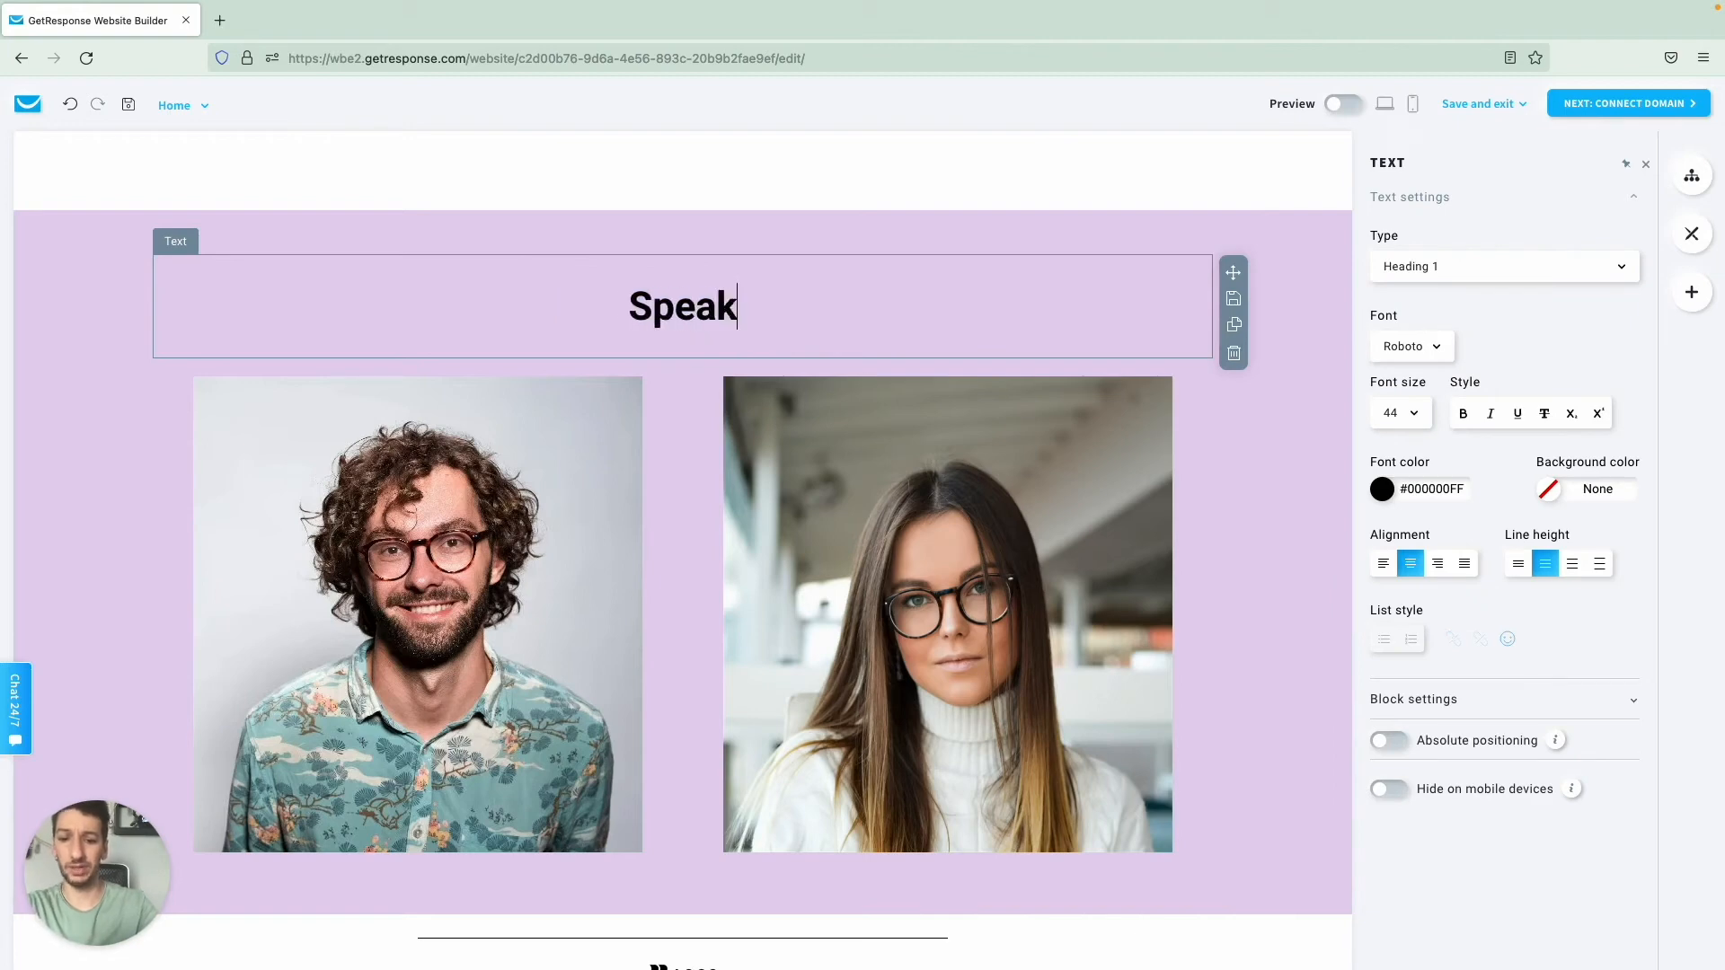
type("ers")
Step: Try white (#FFFFFFFF) as the font color of the "Speakers" title and set it back to black
double_click(704, 280)
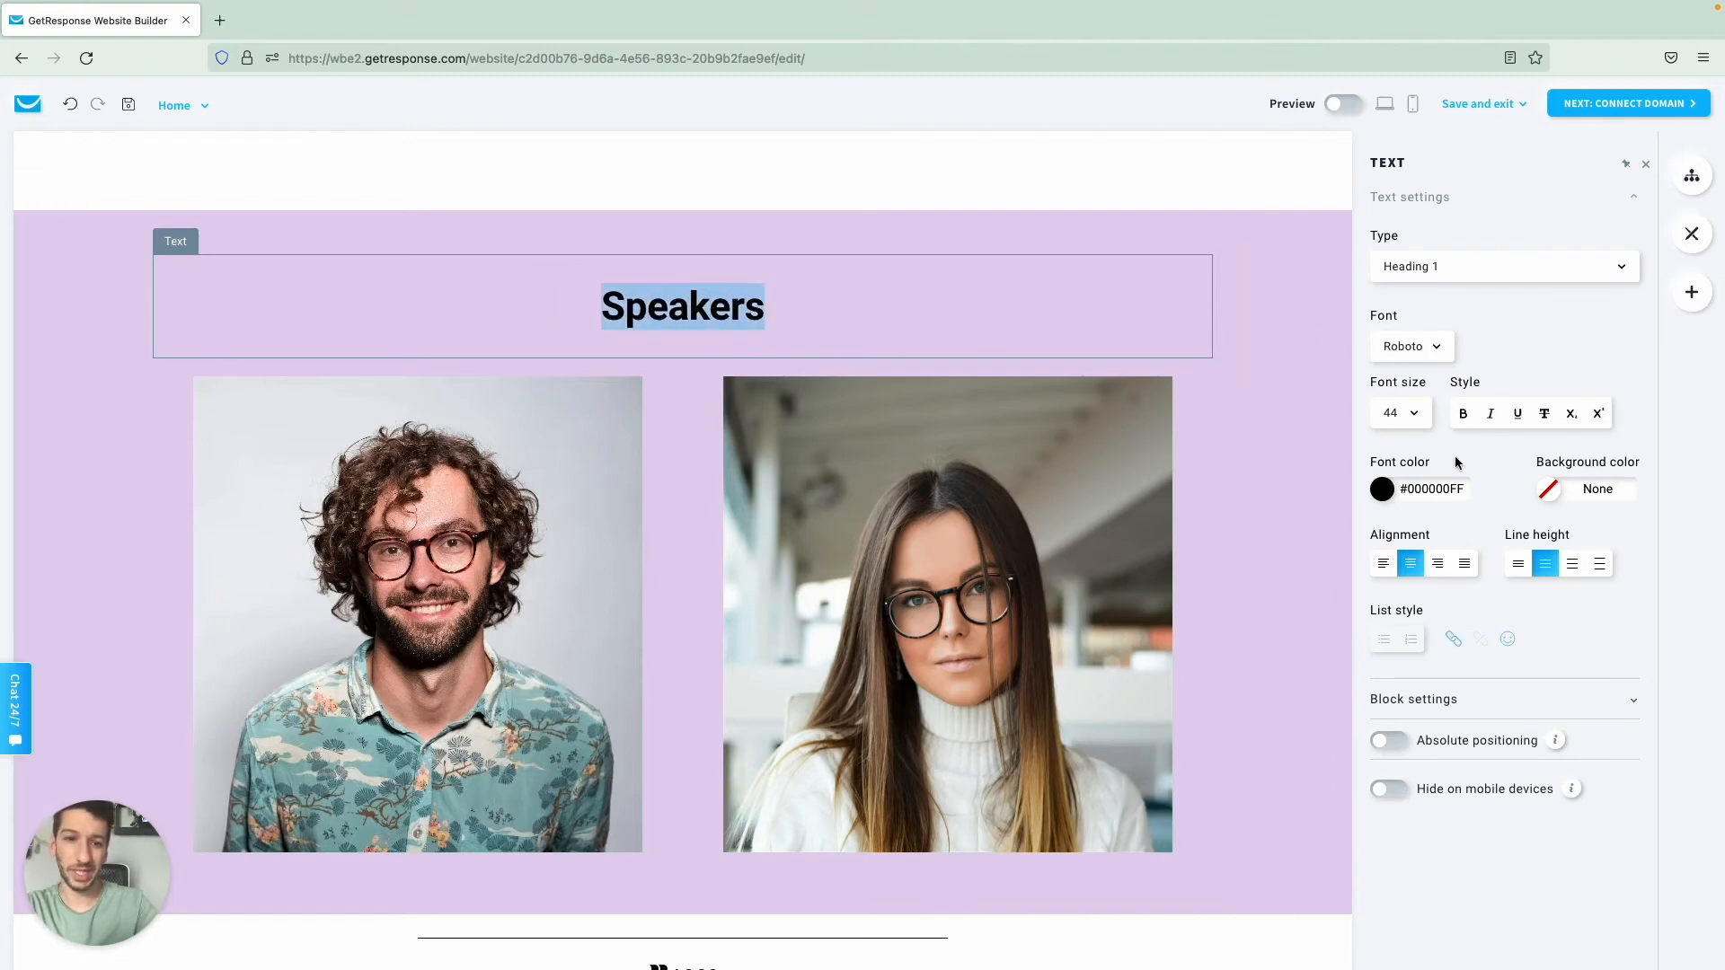
left_click(1382, 489)
left_click(1405, 548)
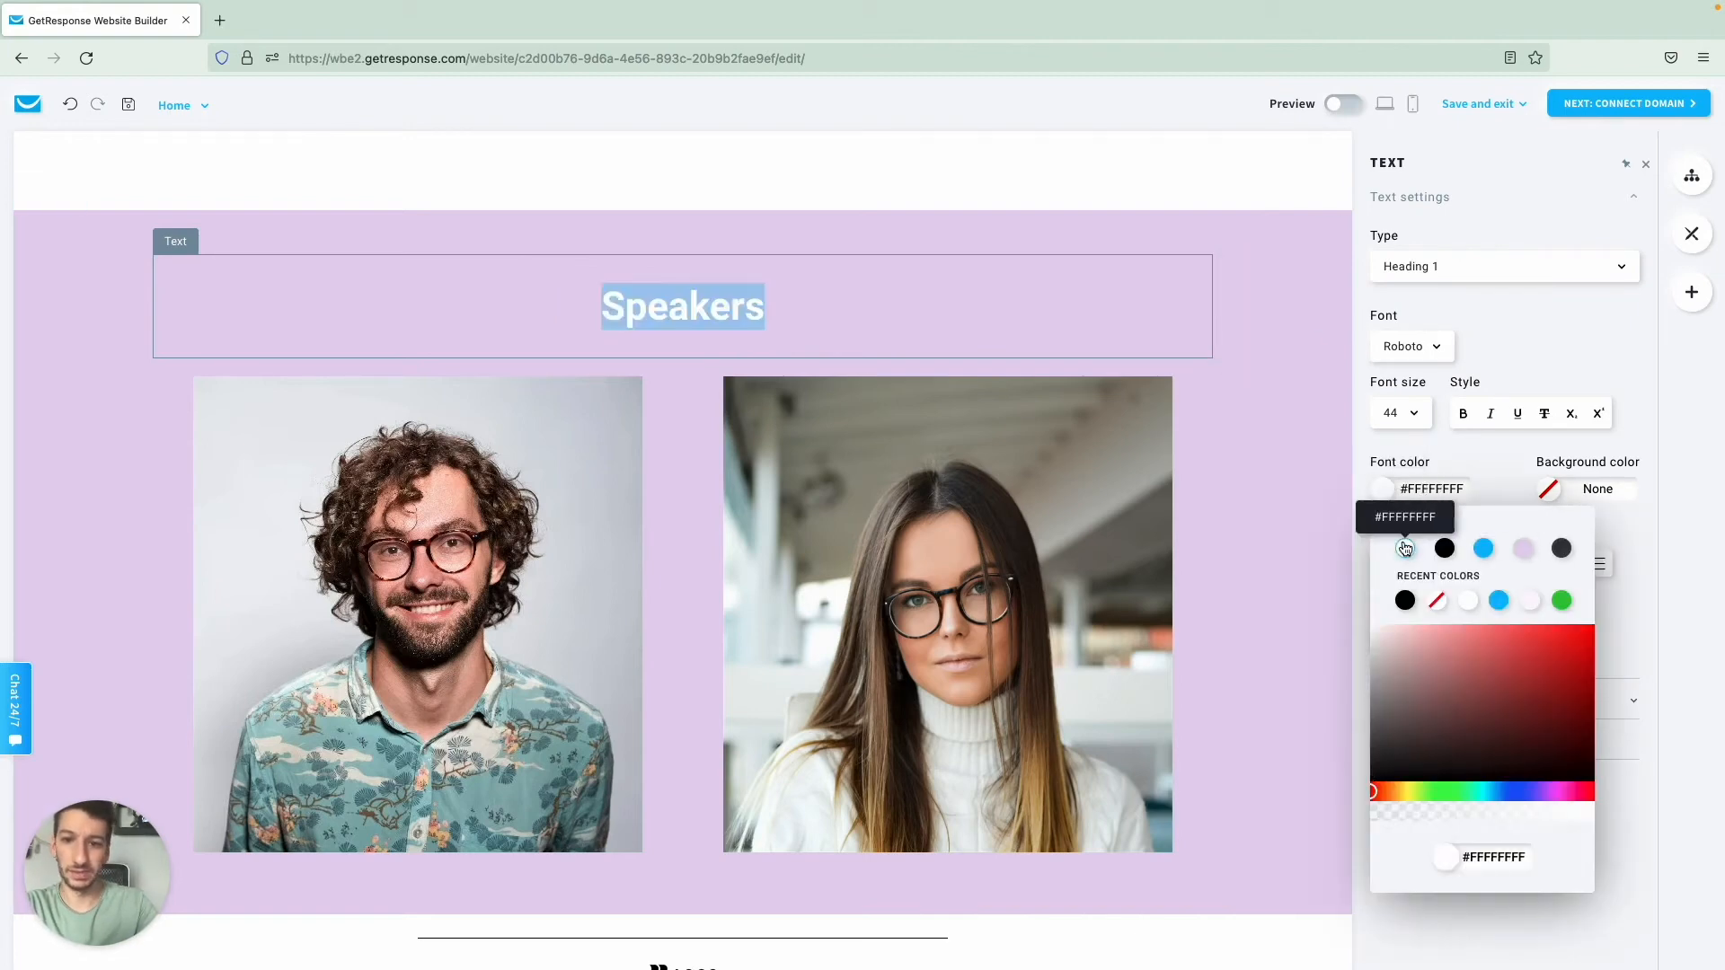
left_click(1012, 327)
double_click(628, 327)
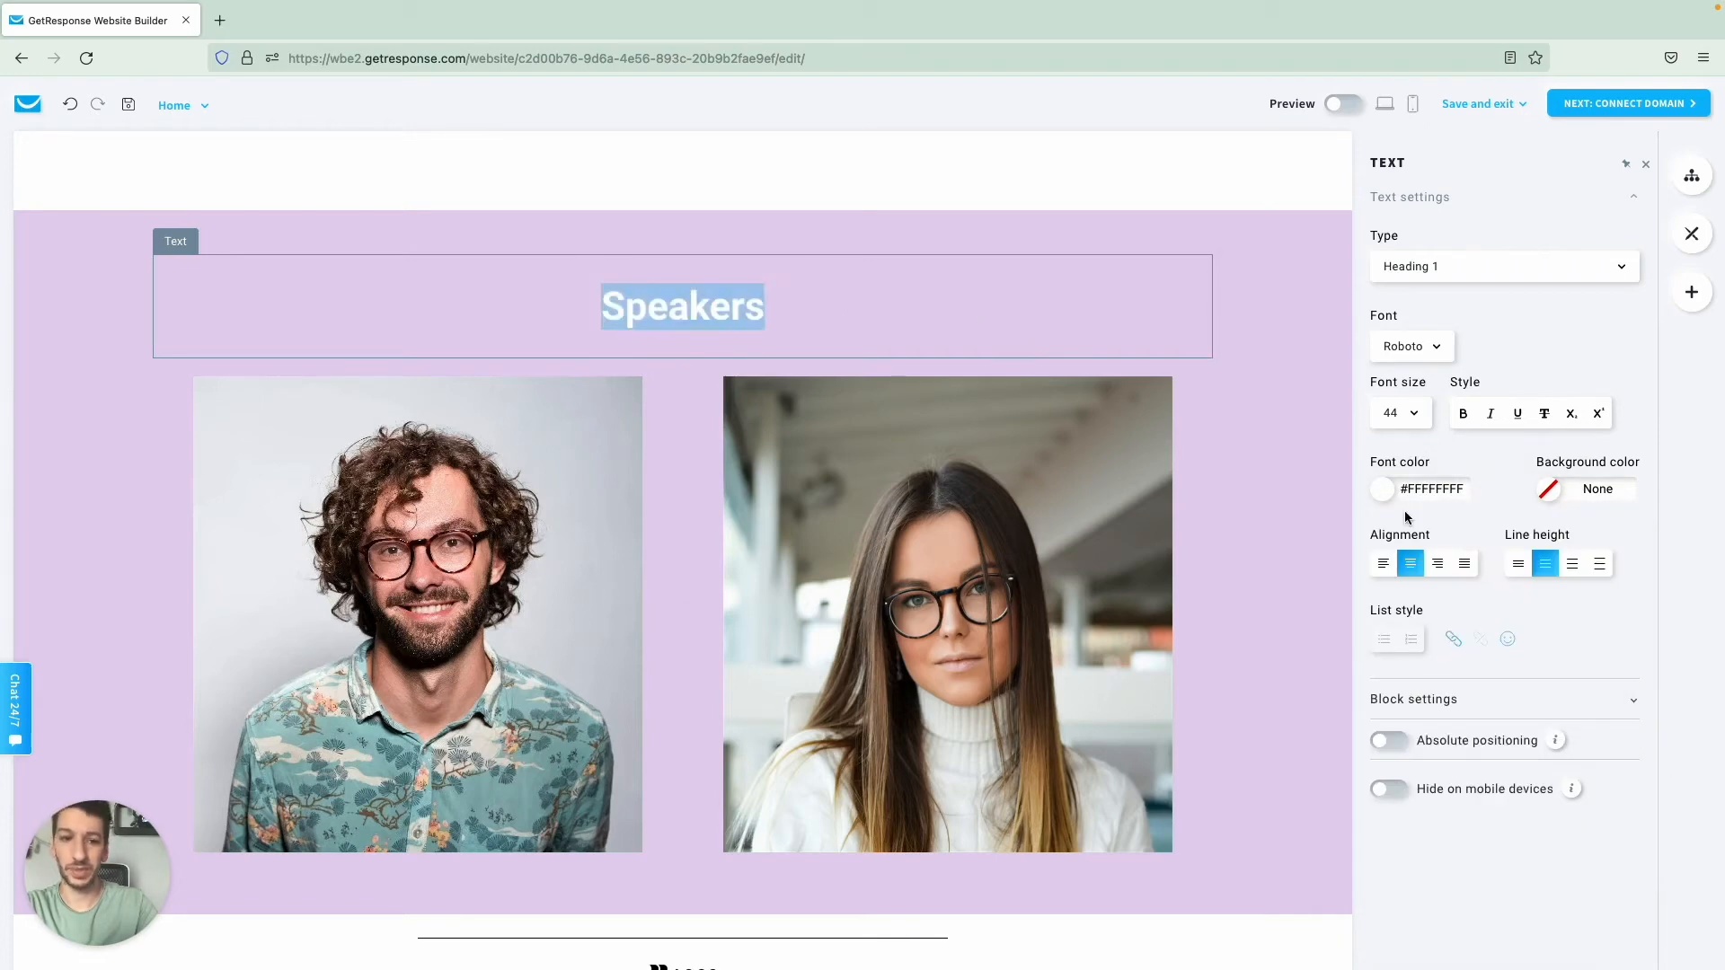
left_click(1382, 489)
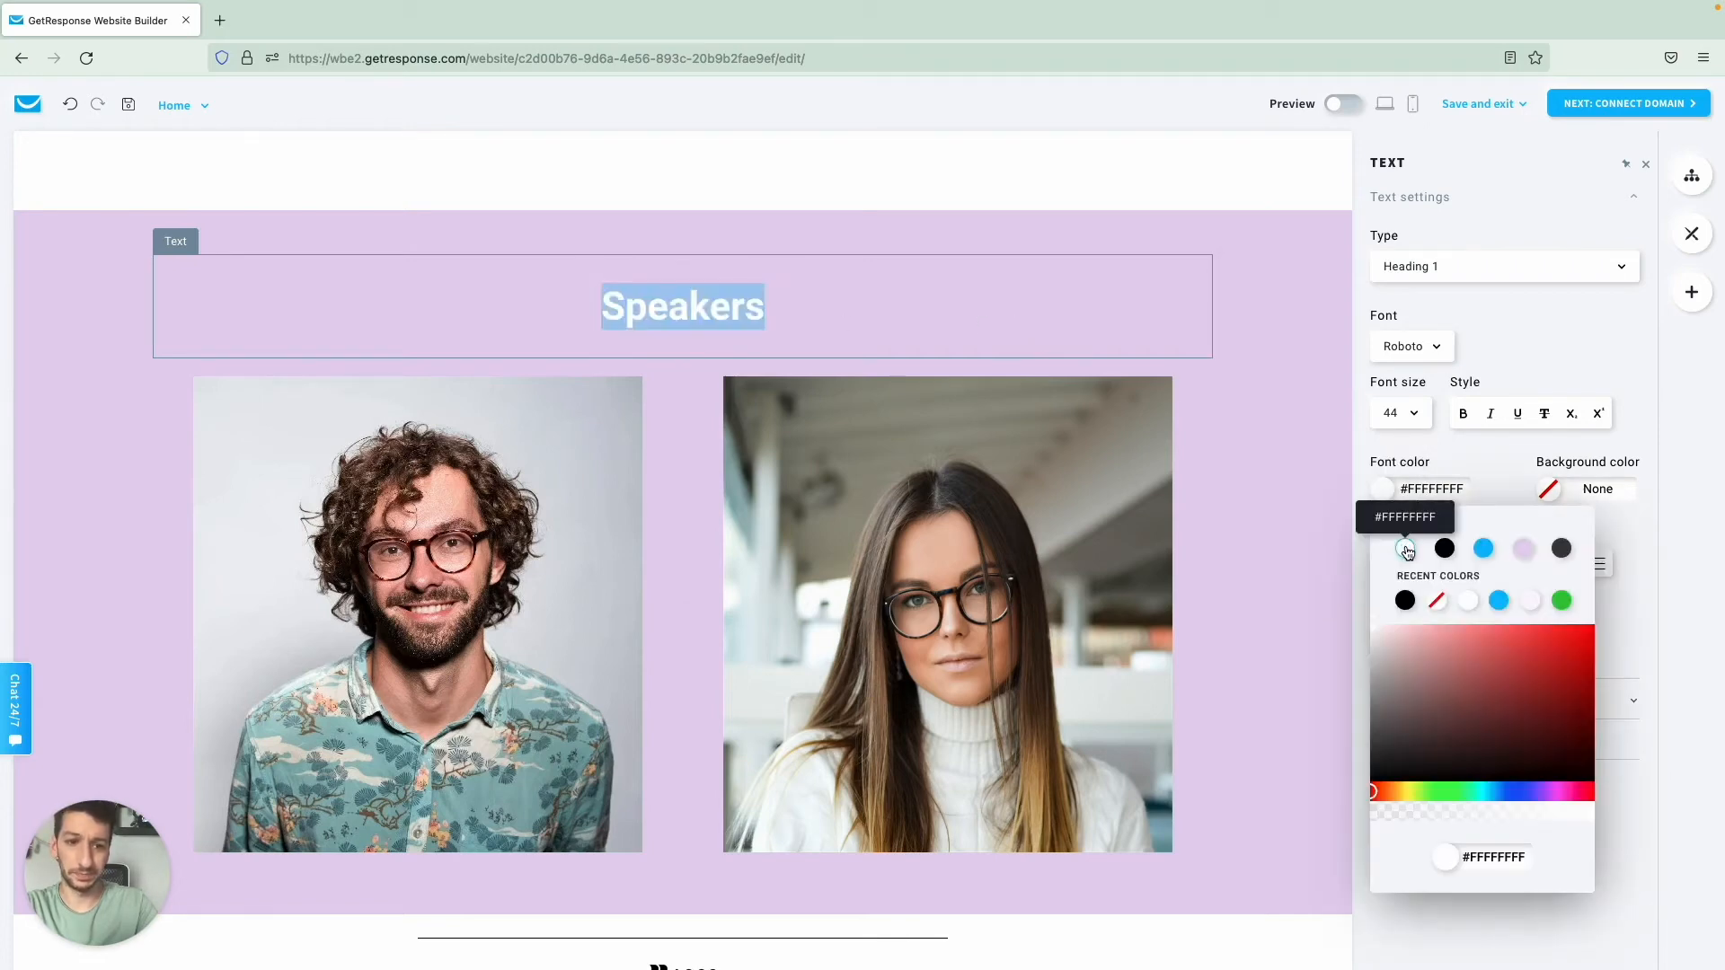
left_click(1445, 548)
left_click(1083, 486)
left_click(935, 275)
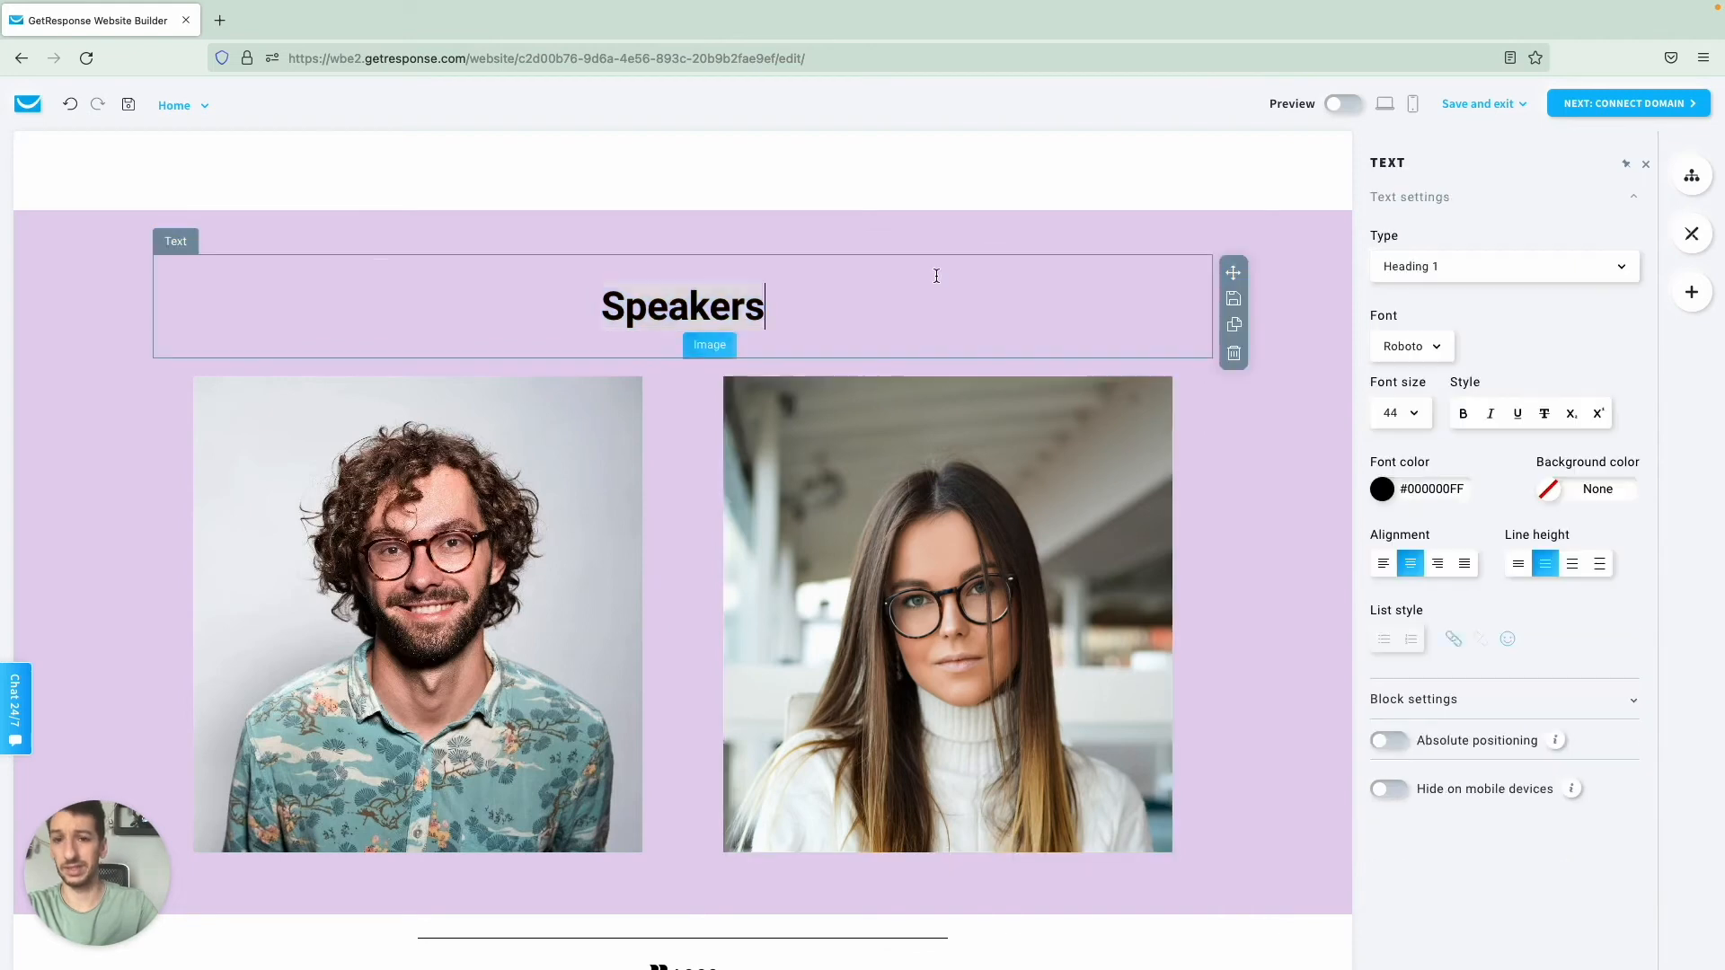
Step: Add an "Introduce your idea" heading below the man's photo and place a duplicate of it below the woman's photo
scroll(944, 221, "down", 1)
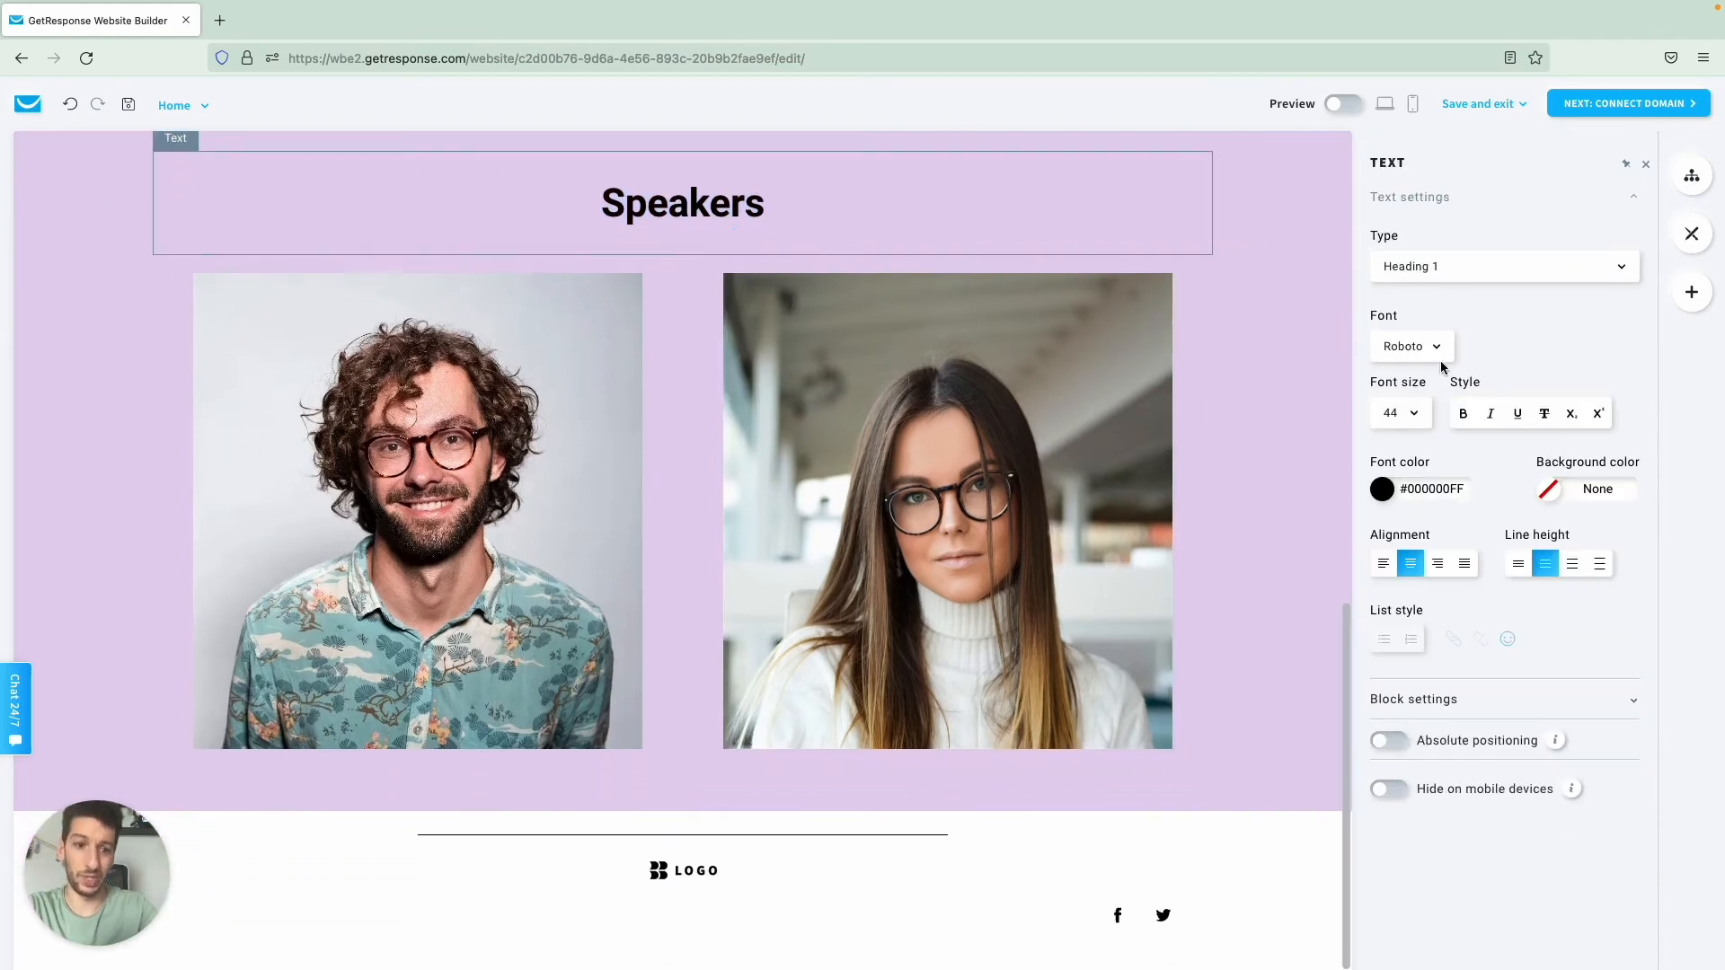
left_click(1692, 292)
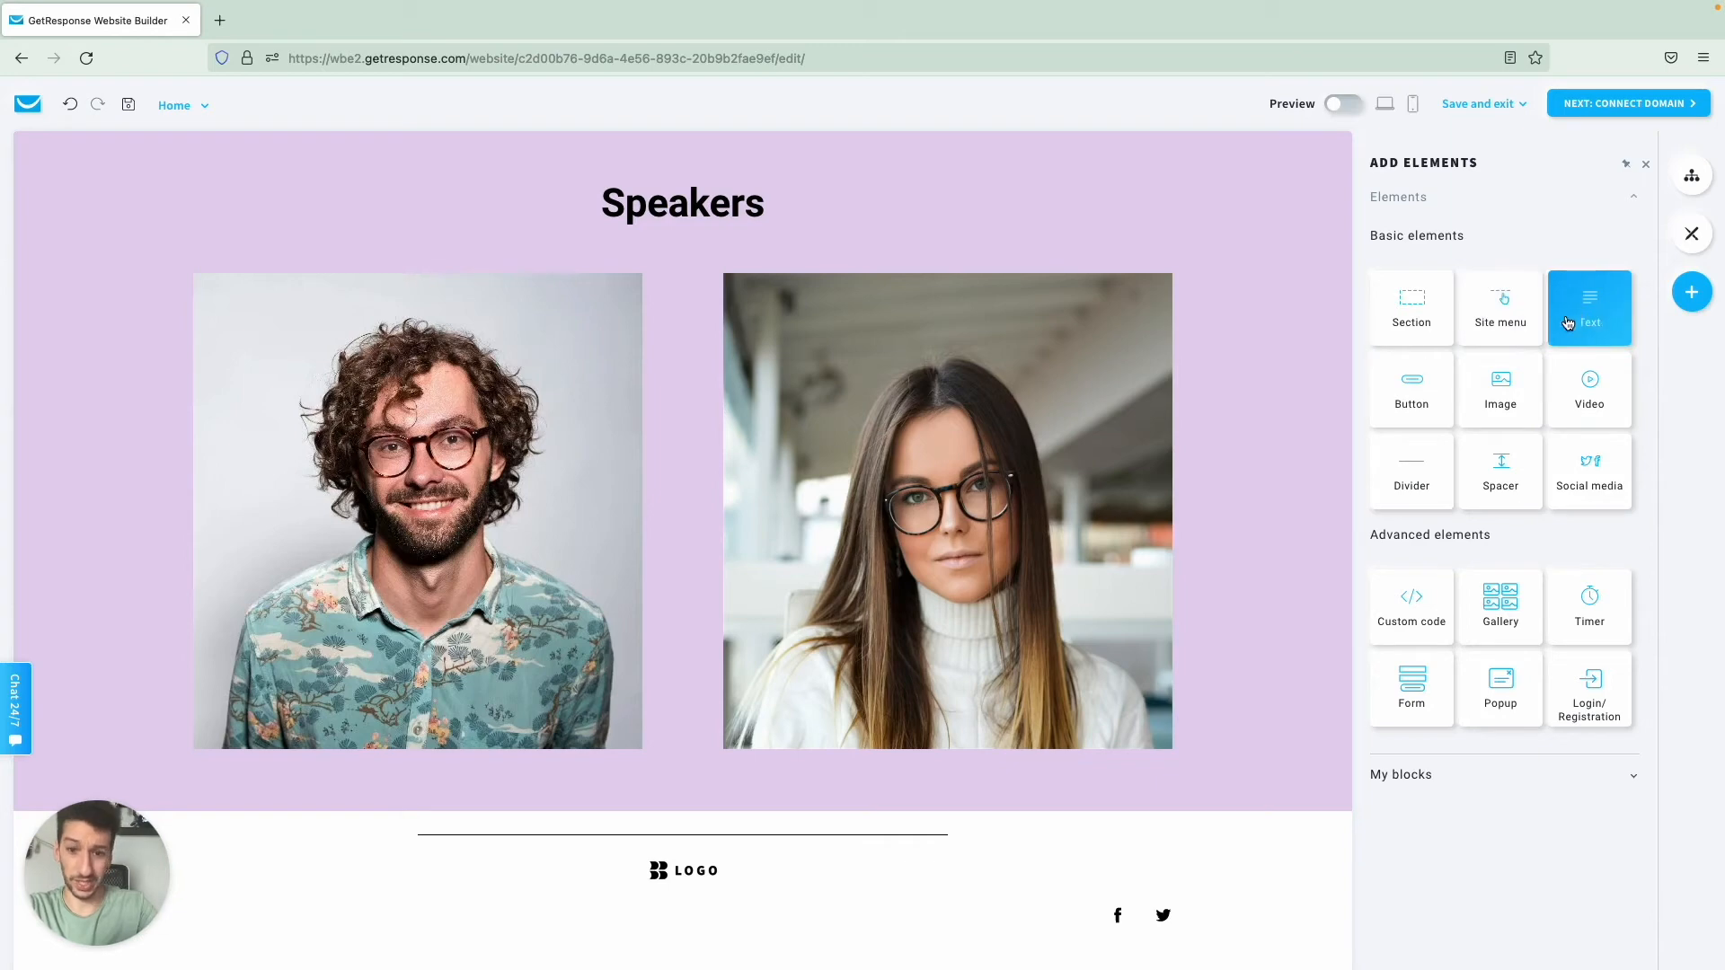
left_click_drag(1568, 323, 392, 745)
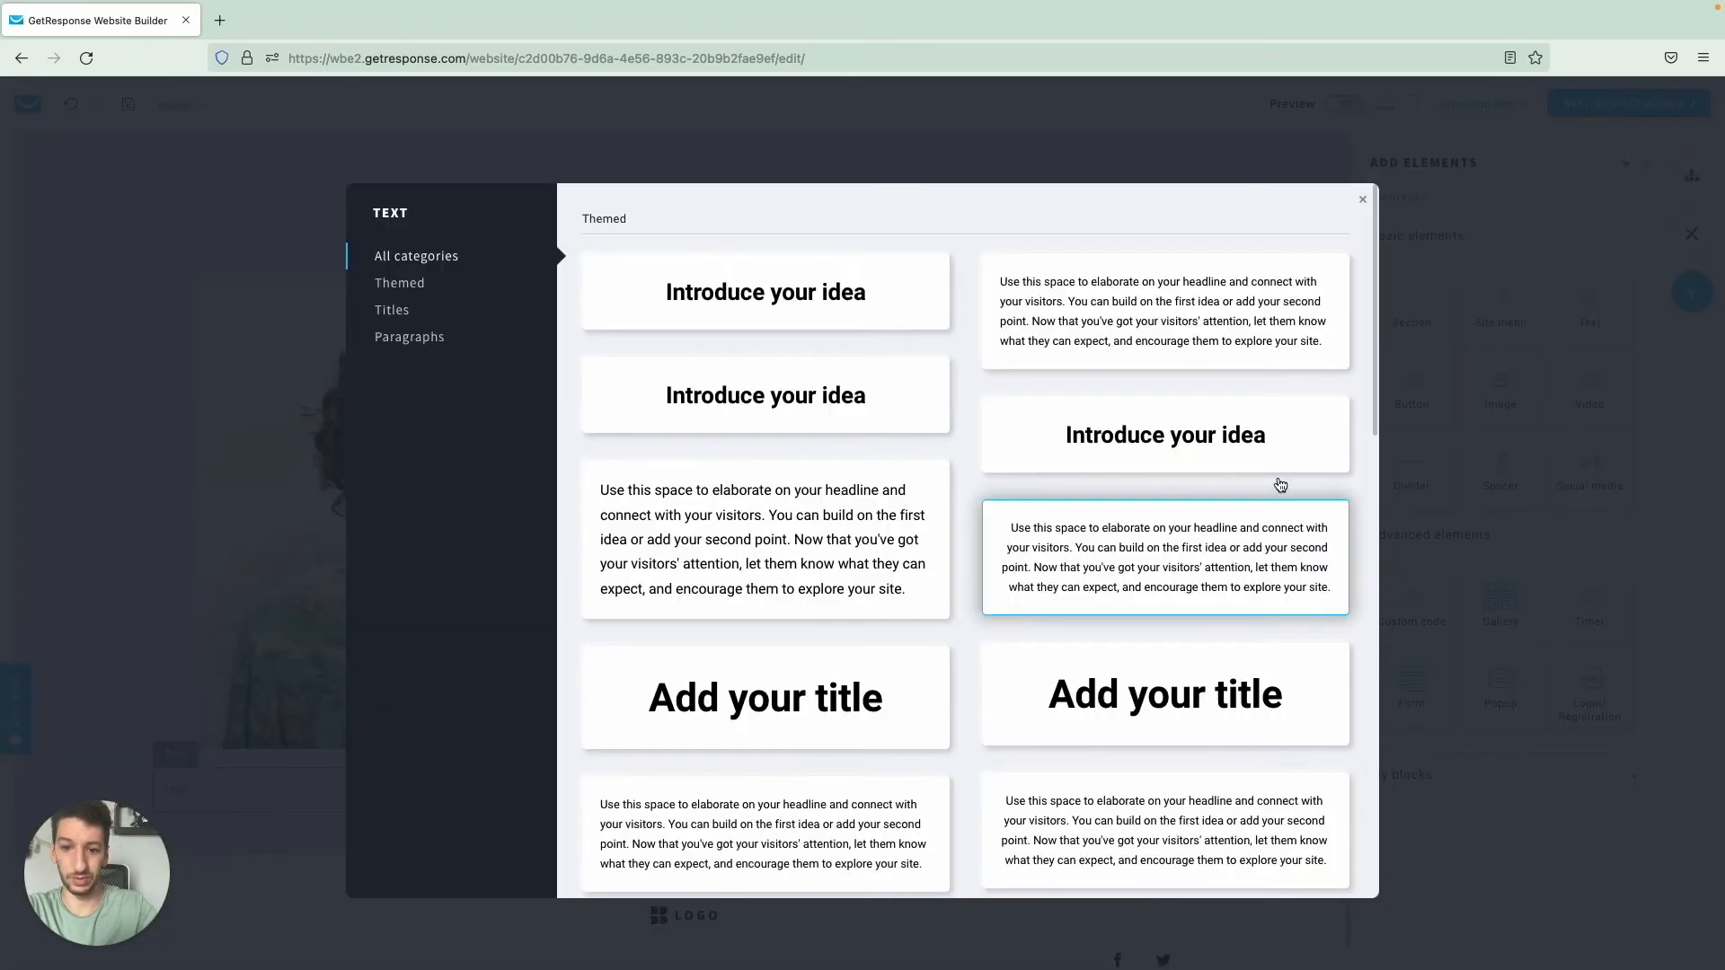
left_click(833, 323)
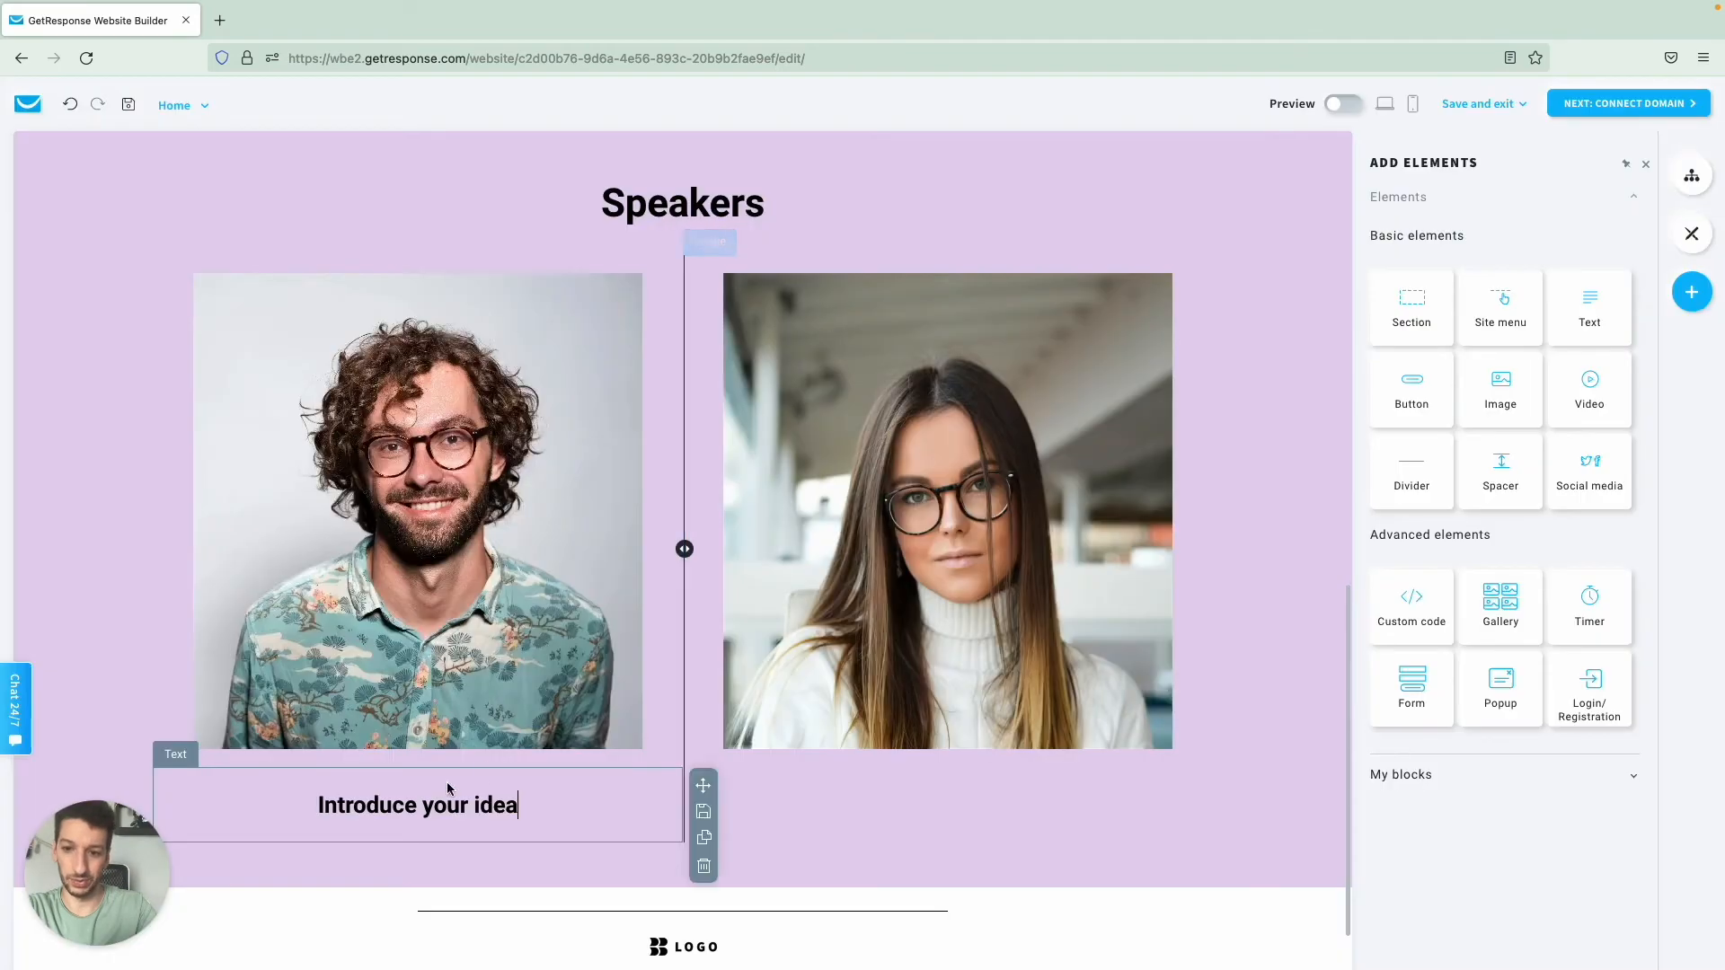
left_click(706, 838)
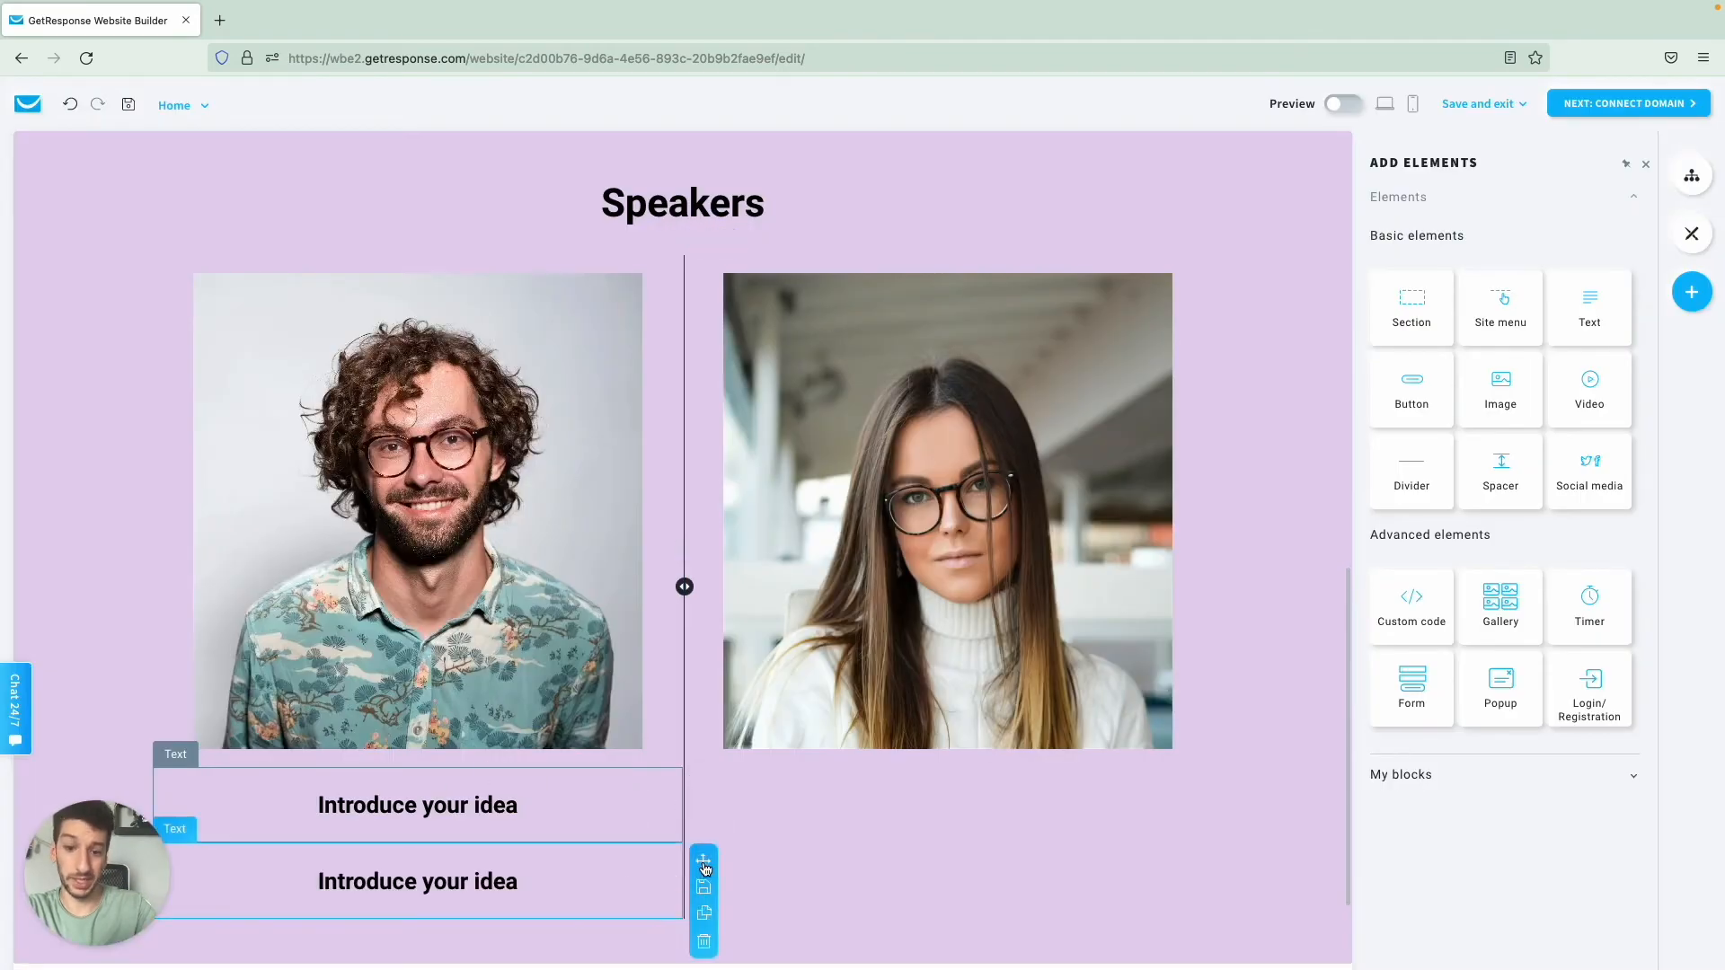
left_click_drag(704, 867, 1065, 791)
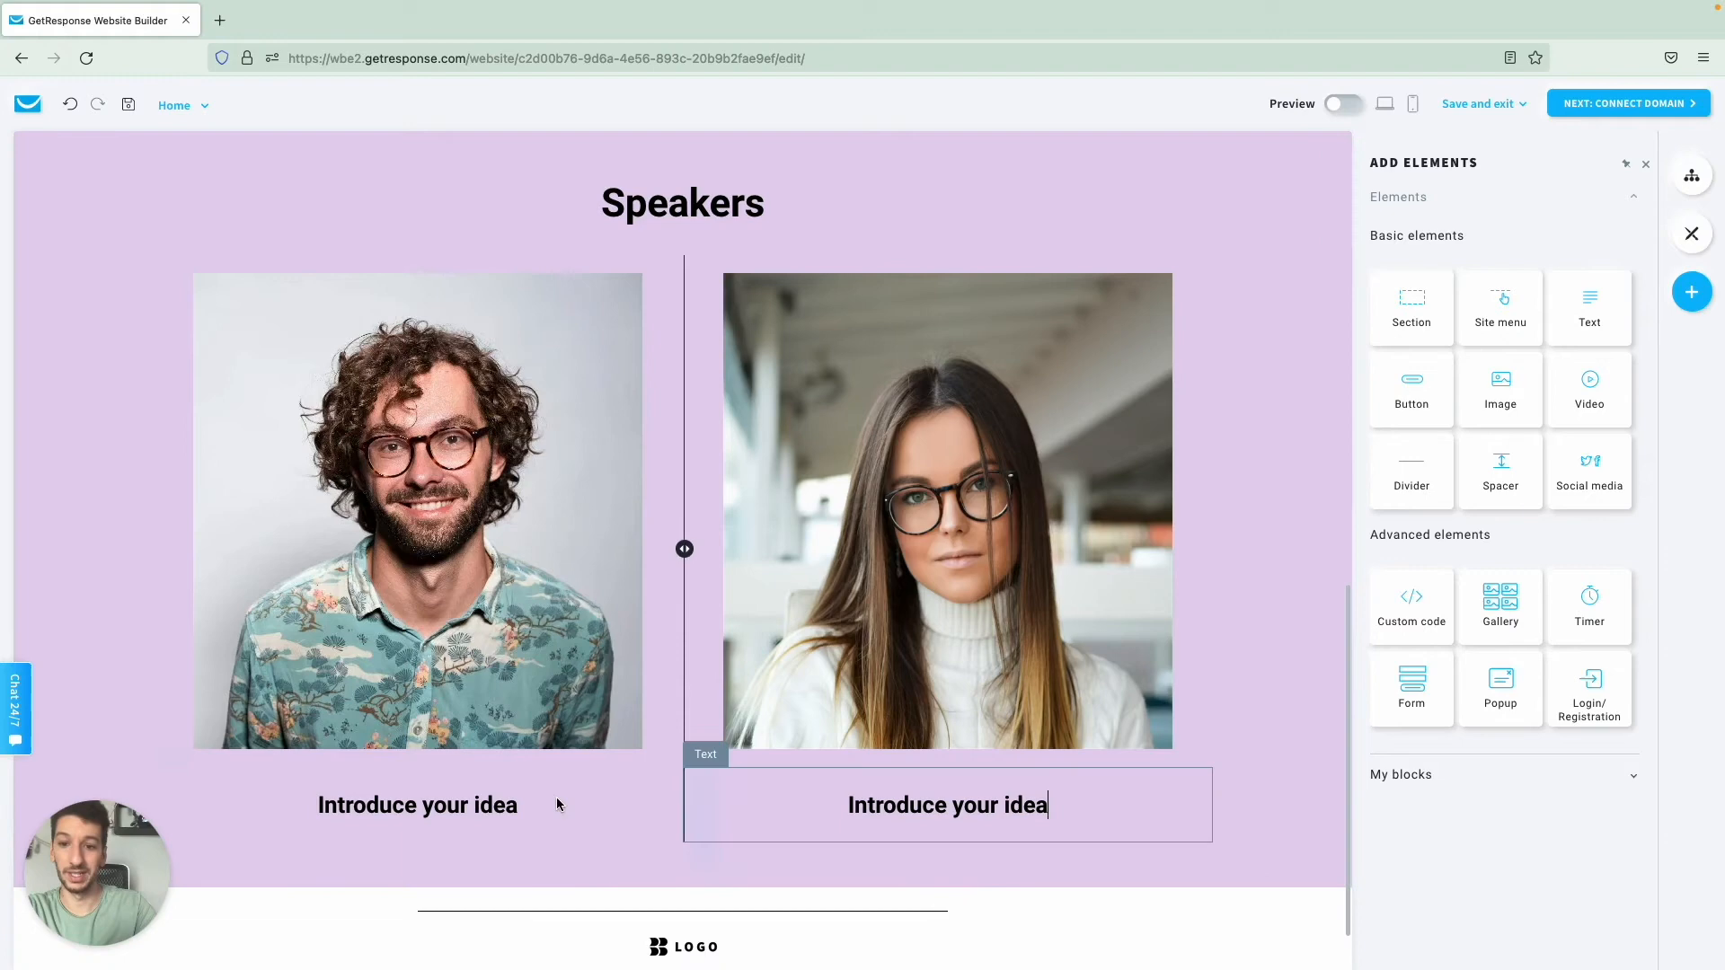
Step: Replace the two placeholder headings below the photos with each speaker's first name
triple_click(509, 806)
type("Adam")
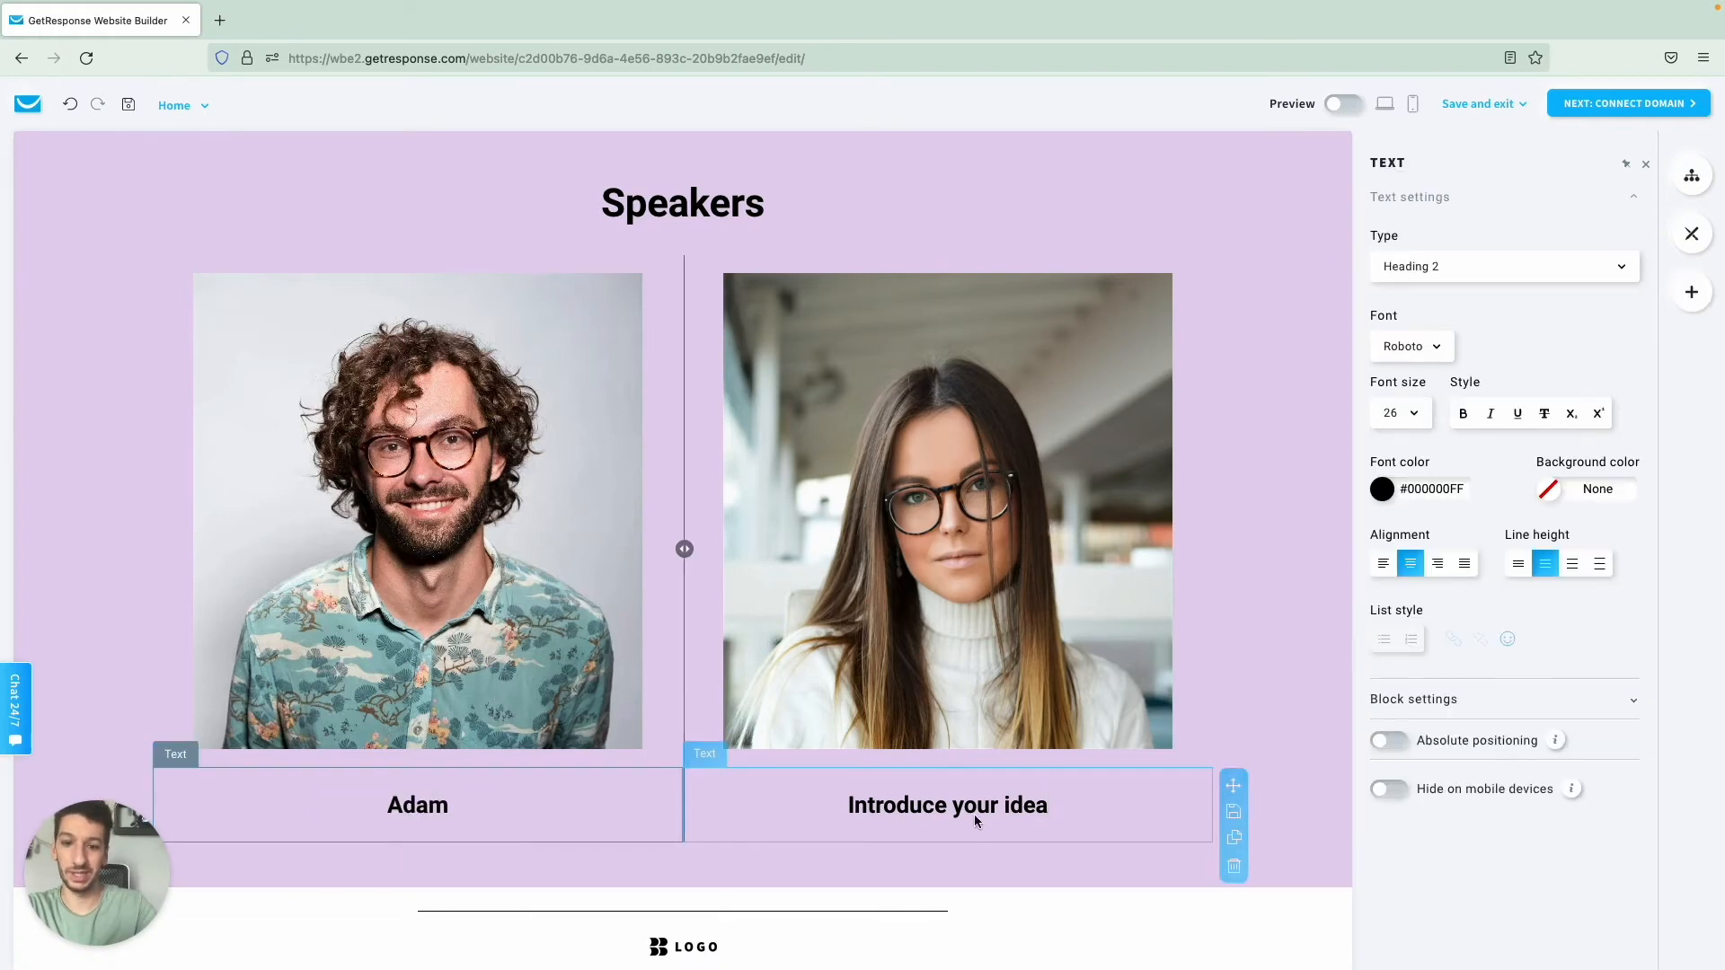
triple_click(974, 802)
type("Anna")
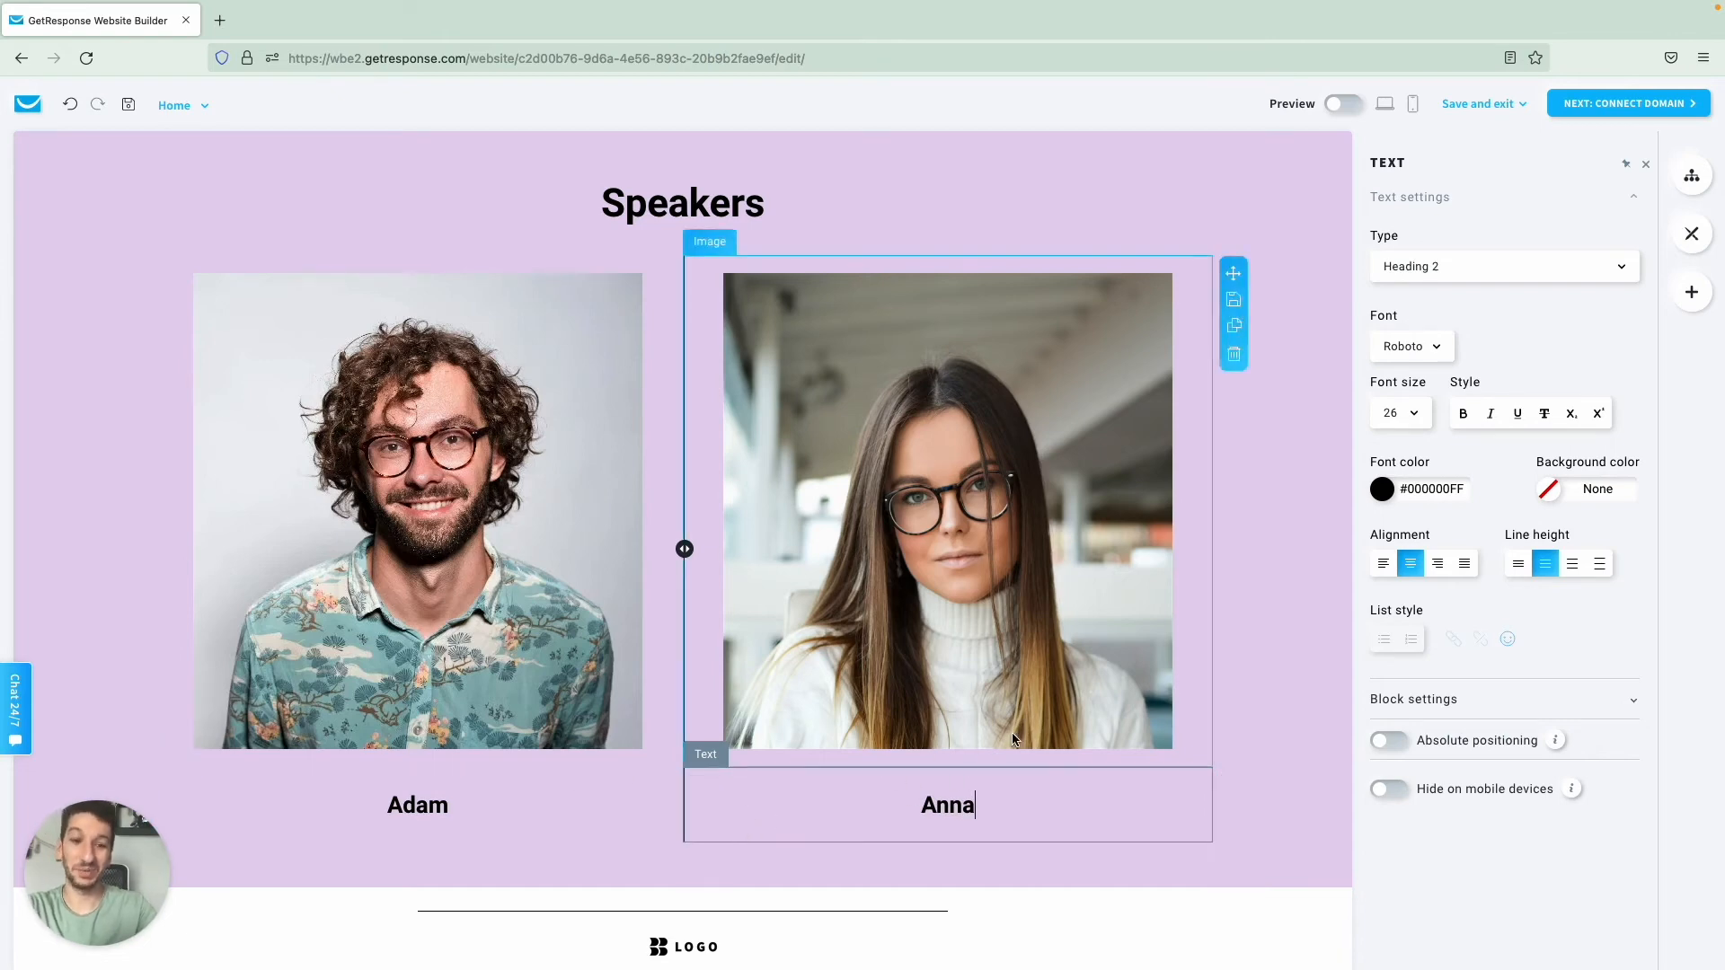
left_click(546, 815)
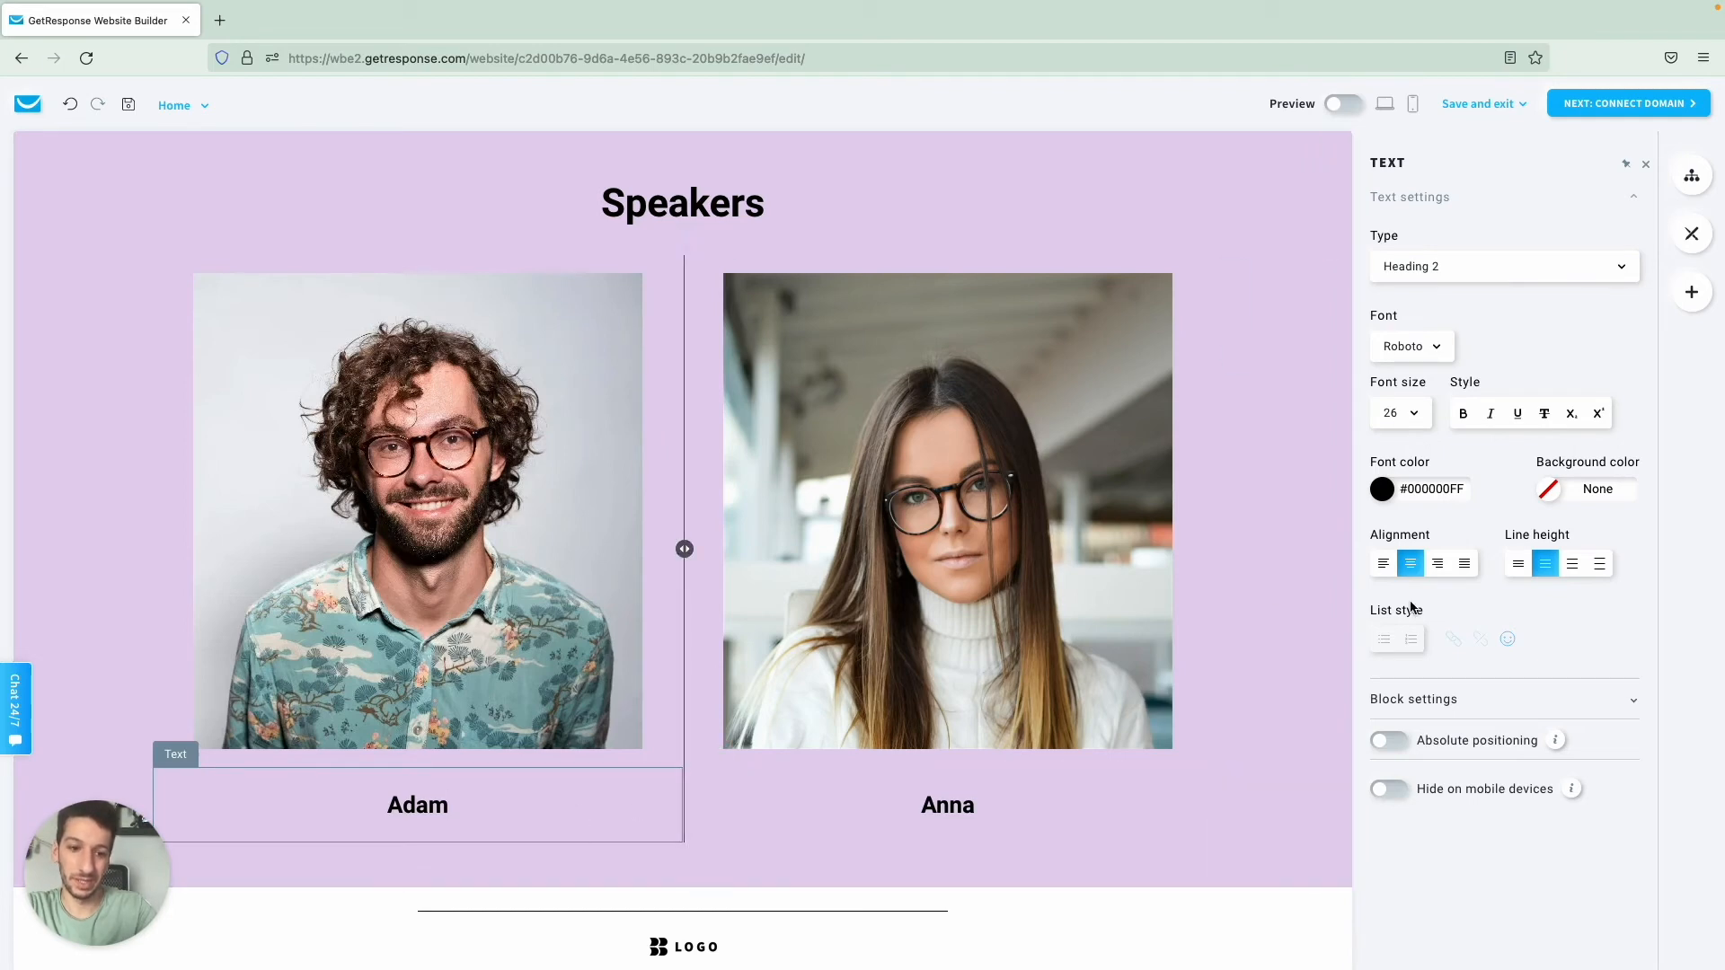
Step: Reduce the padding of the name heading below the man's photo to 6 on all sides
left_click(1434, 706)
scroll(1464, 707, "down", 3)
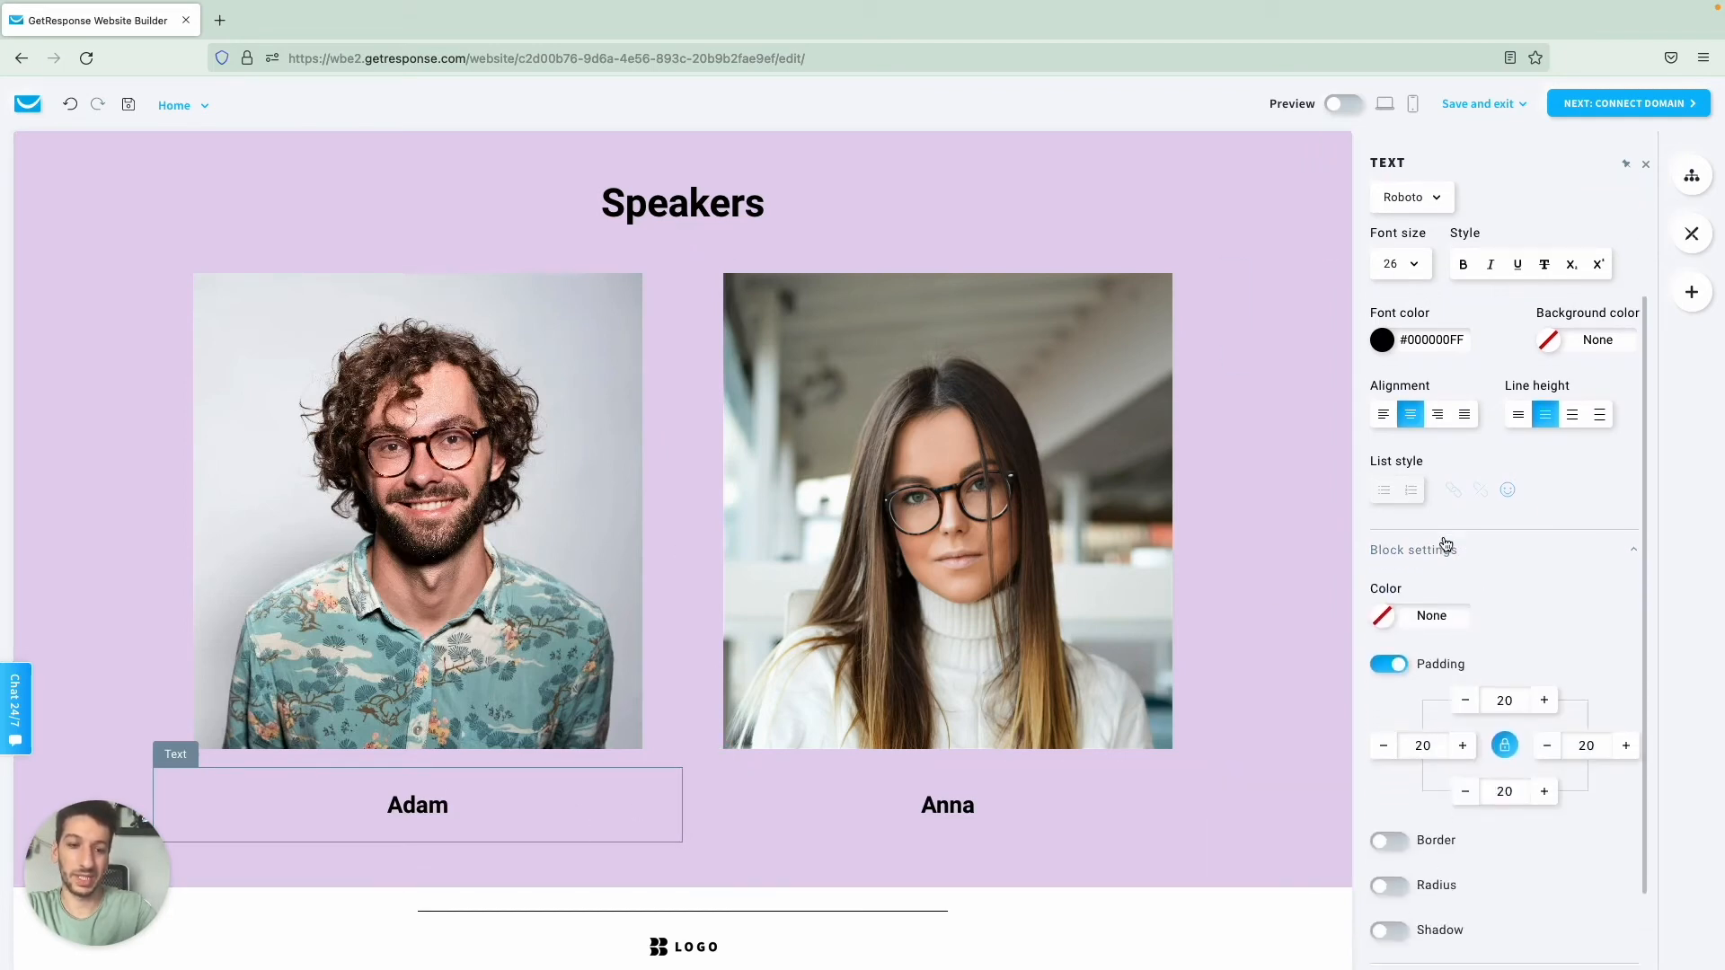
left_click(1466, 701)
left_click(1465, 701)
left_click(1465, 700)
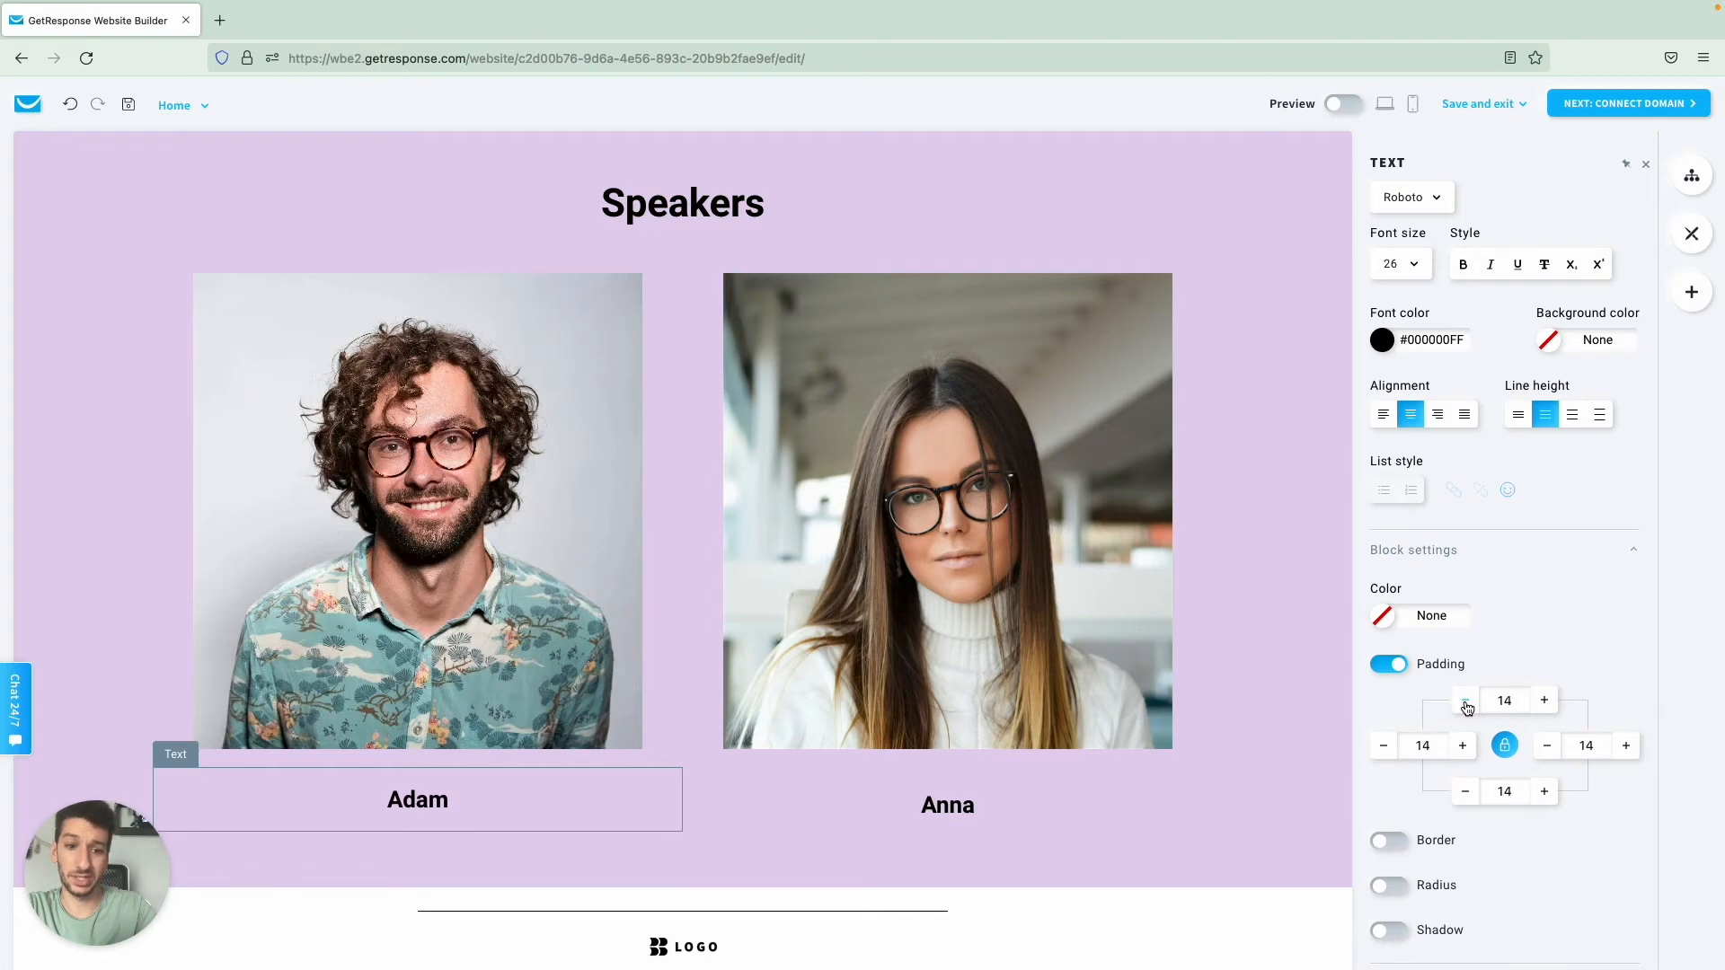
left_click(1465, 701)
left_click(1466, 701)
left_click(1465, 701)
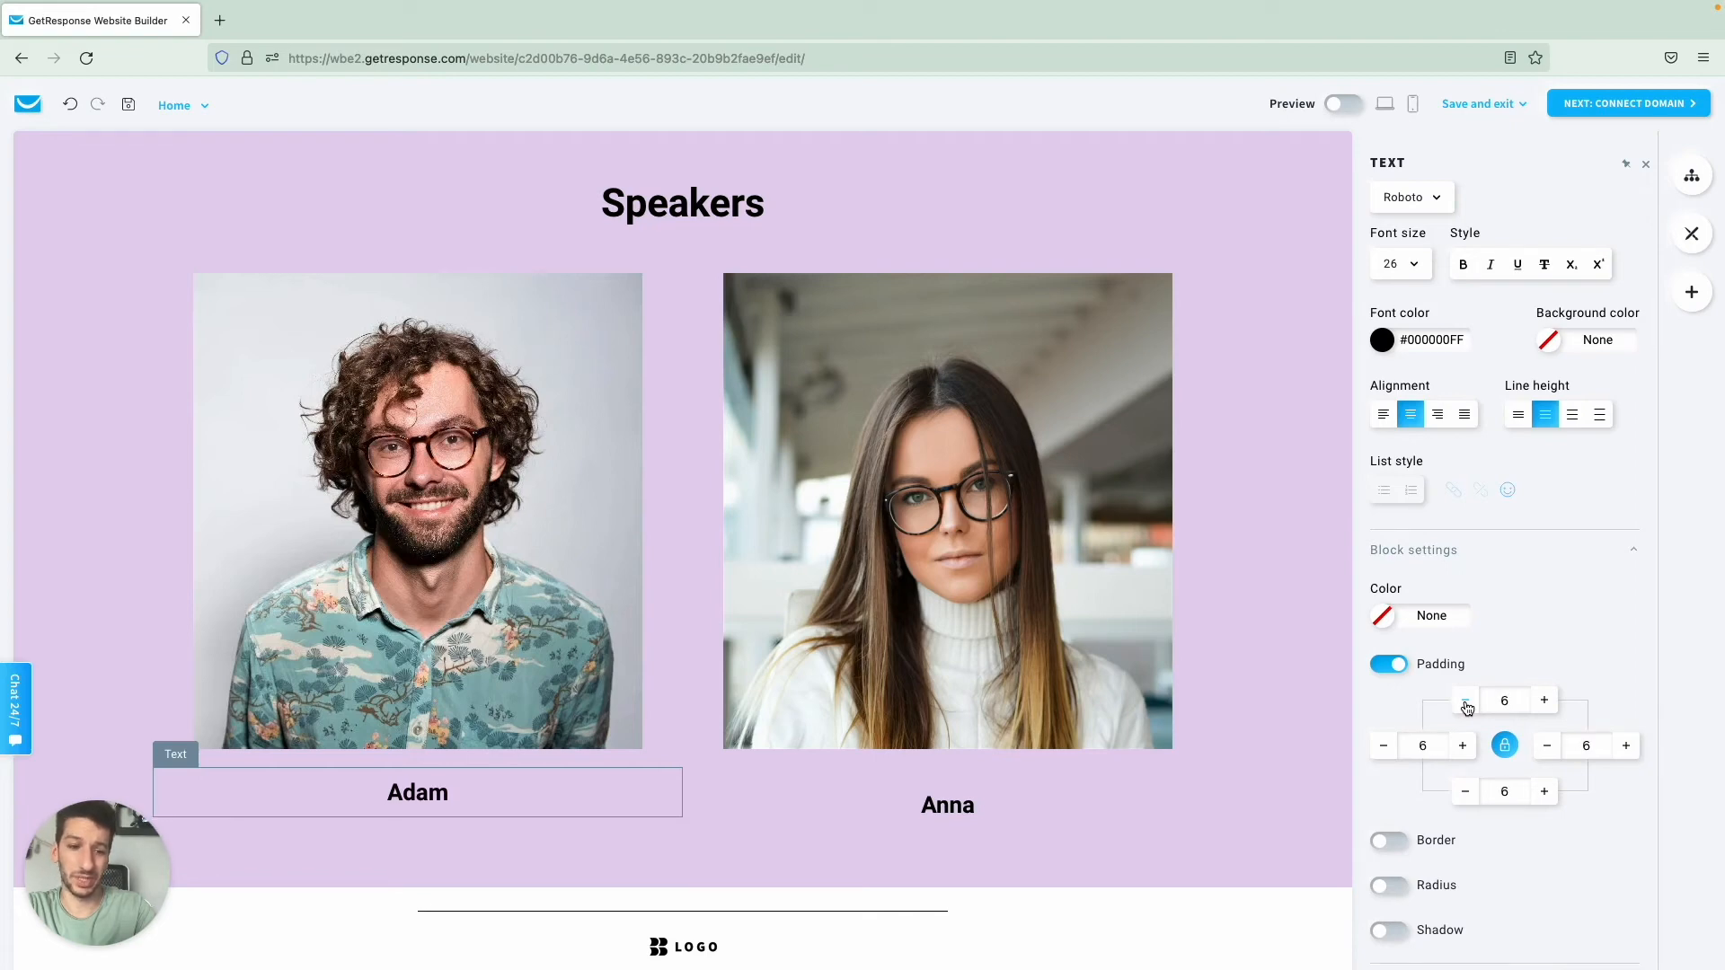
Step: Reduce the padding of the name heading below the woman's photo to 5 on all sides
left_click(1067, 805)
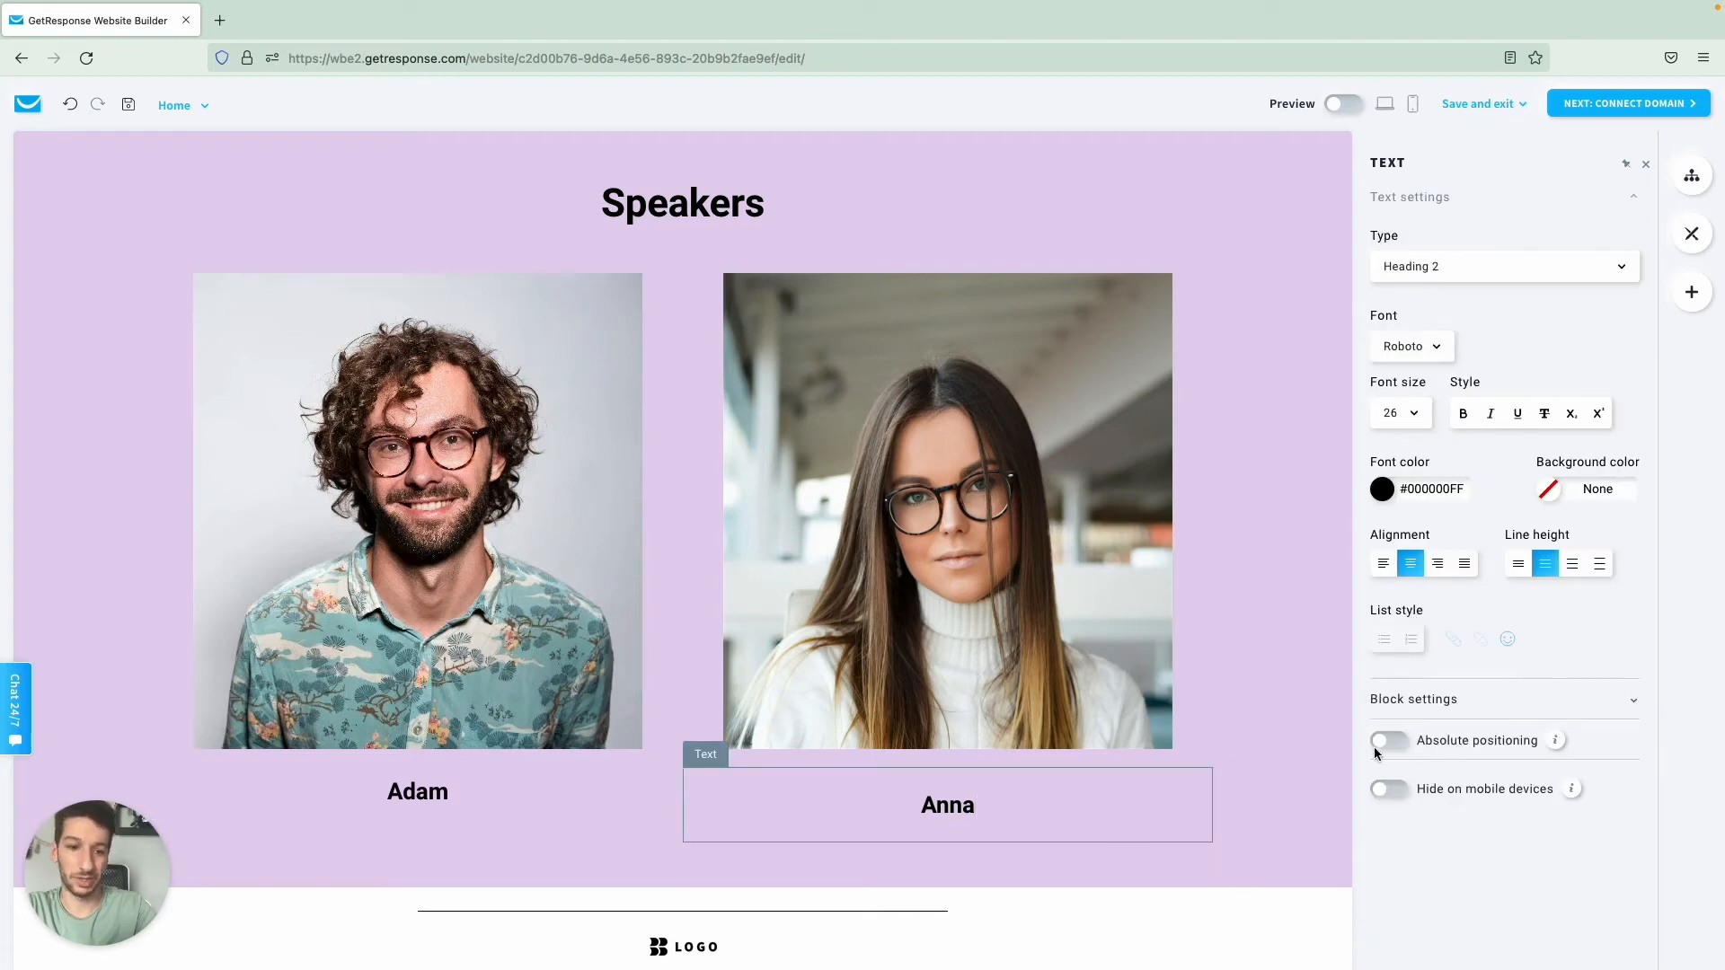
left_click(1415, 700)
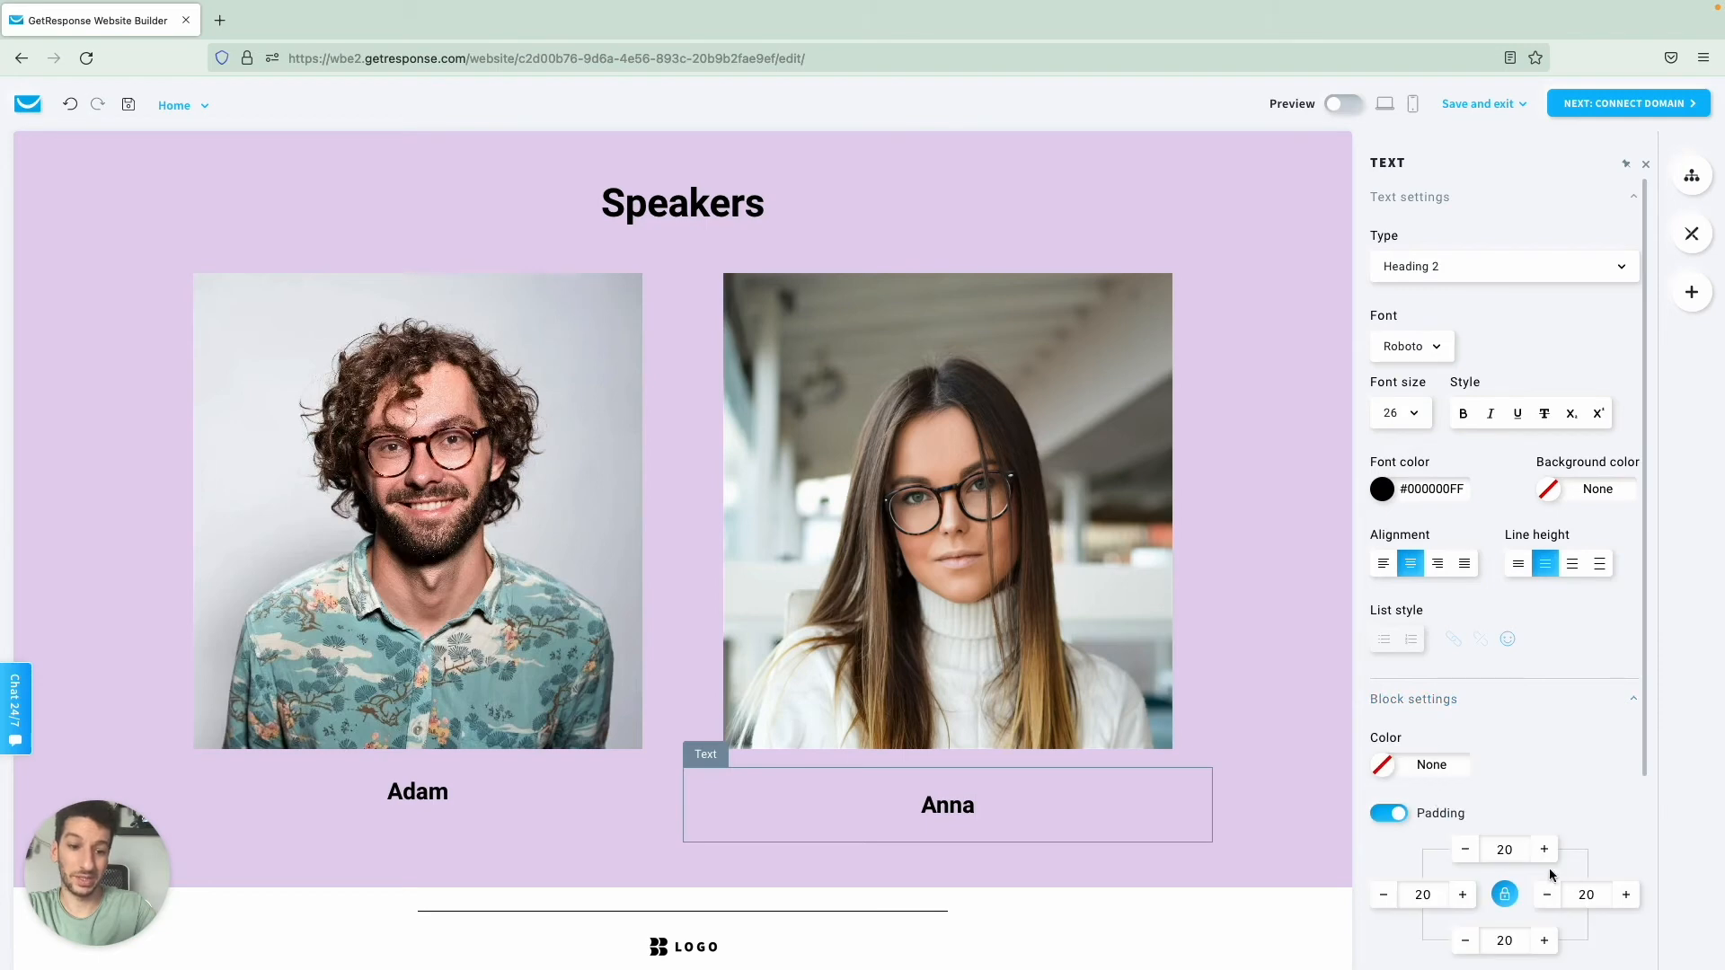
scroll(1450, 796, "down", 1)
left_click(1467, 771)
left_click(1468, 771)
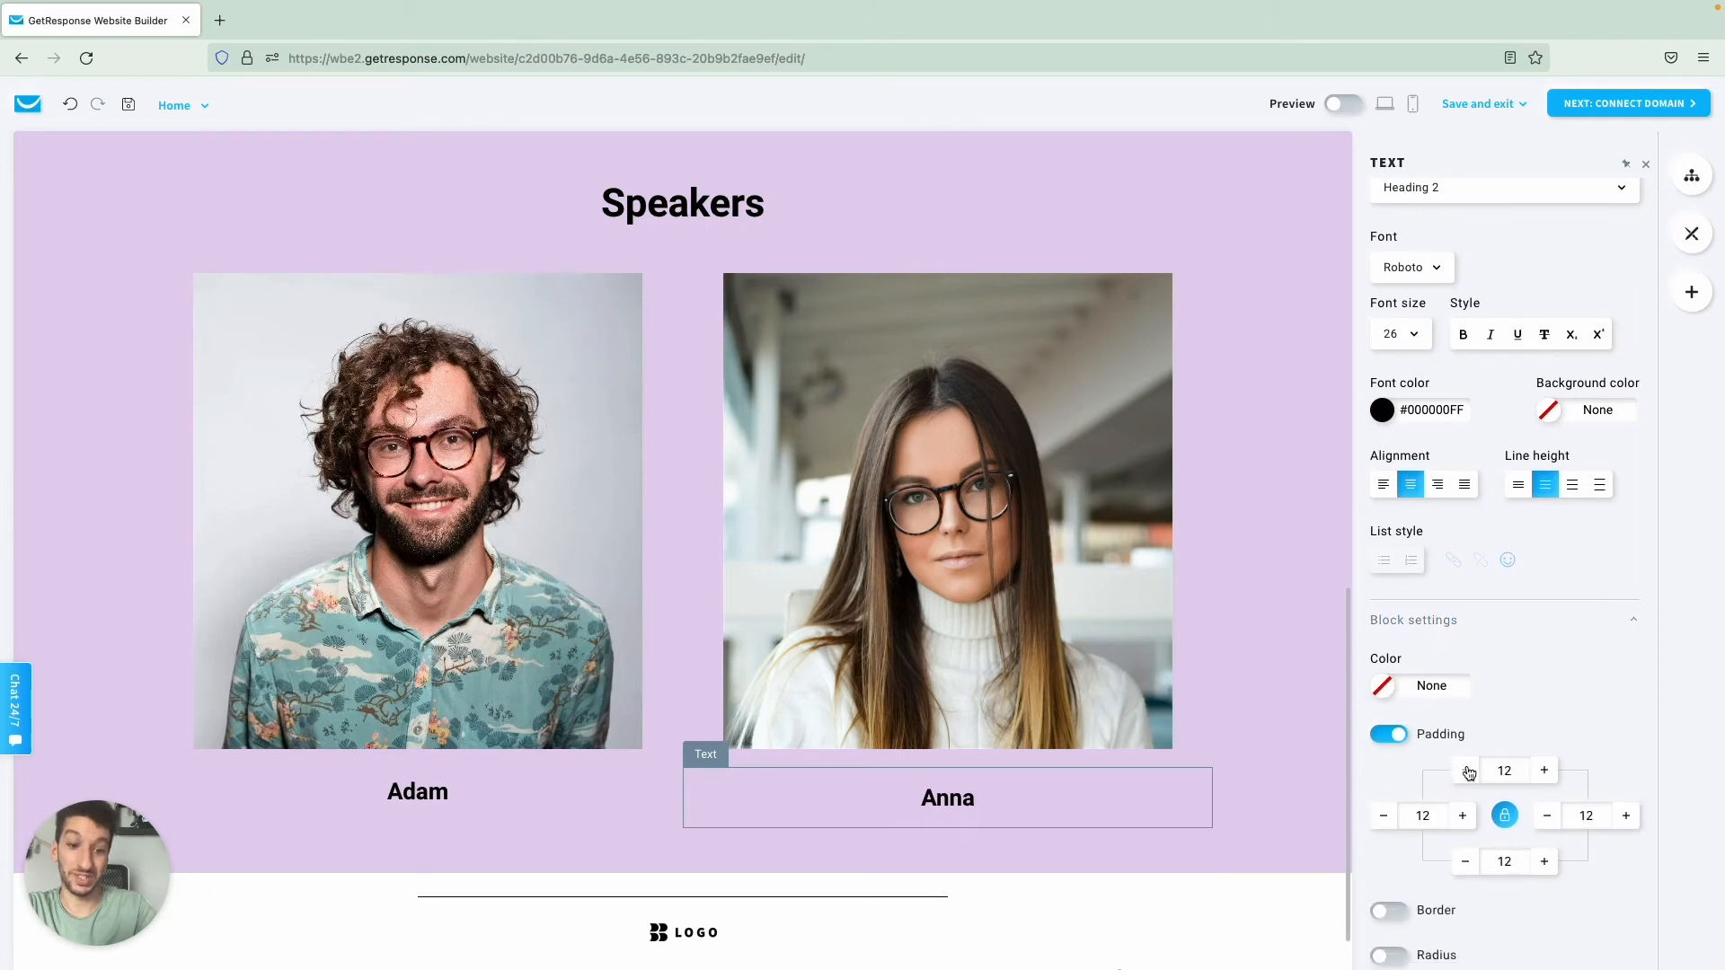
left_click(1466, 770)
left_click(1466, 770)
left_click(1466, 770)
left_click(1467, 770)
left_click(1466, 770)
left_click(1467, 770)
left_click(1466, 770)
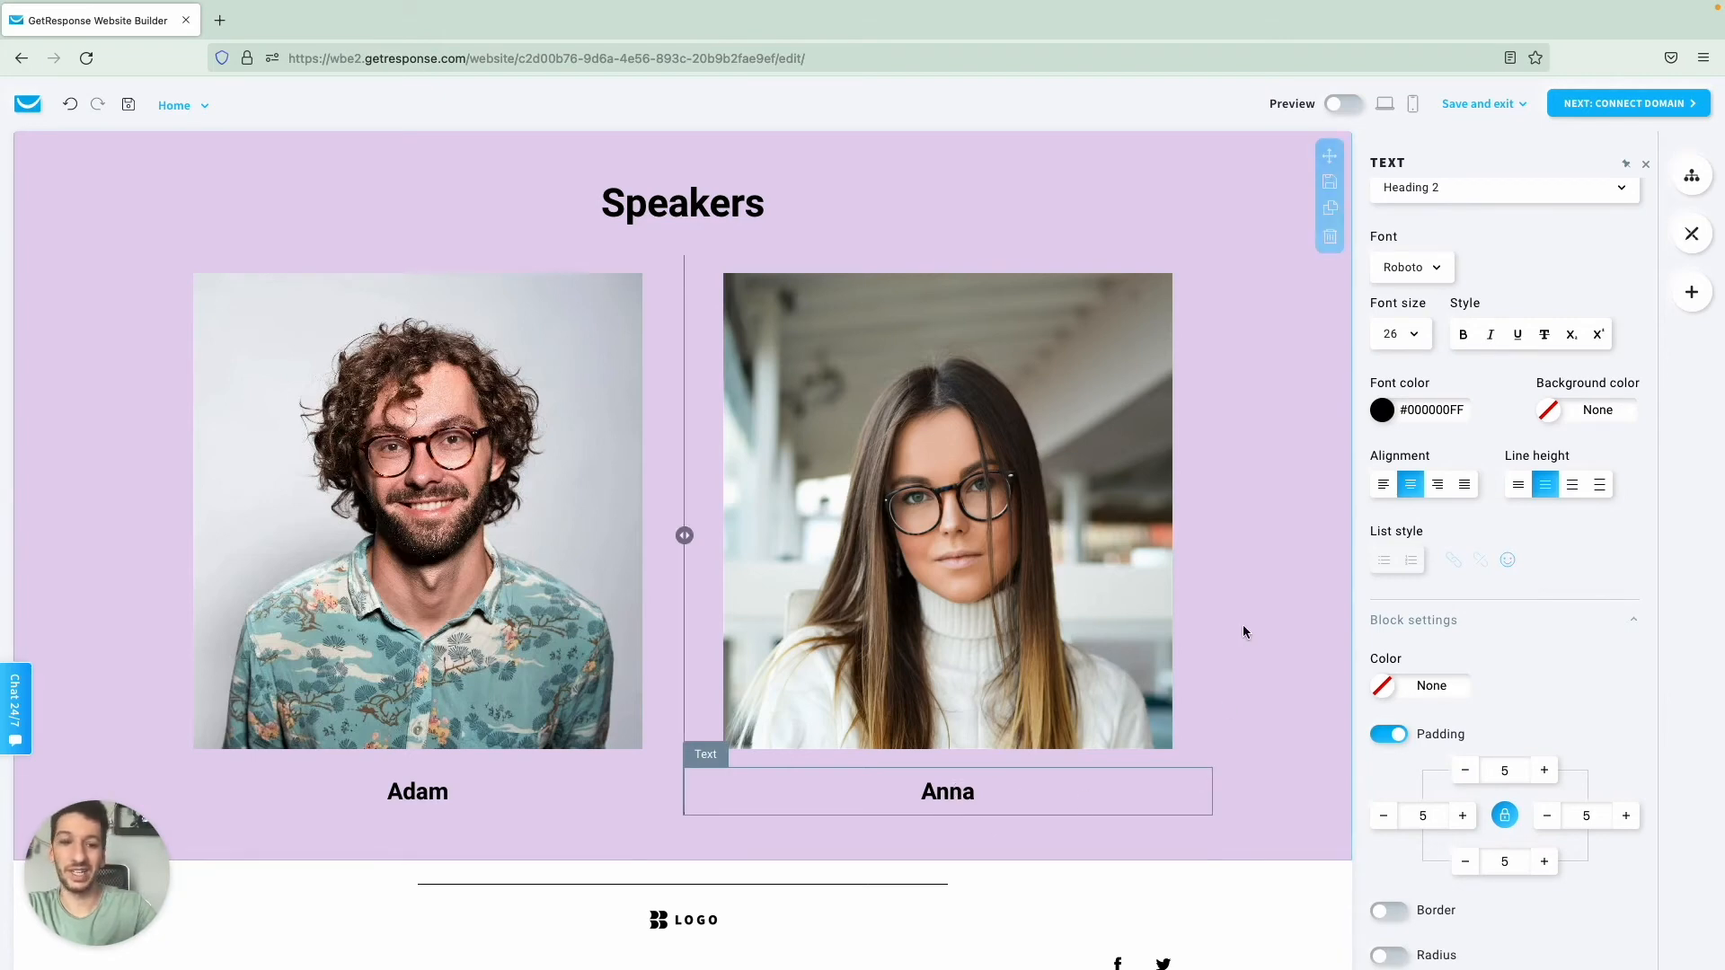
Step: Add a social media element below the man's name and place a duplicate of it below the woman's name
left_click(1692, 292)
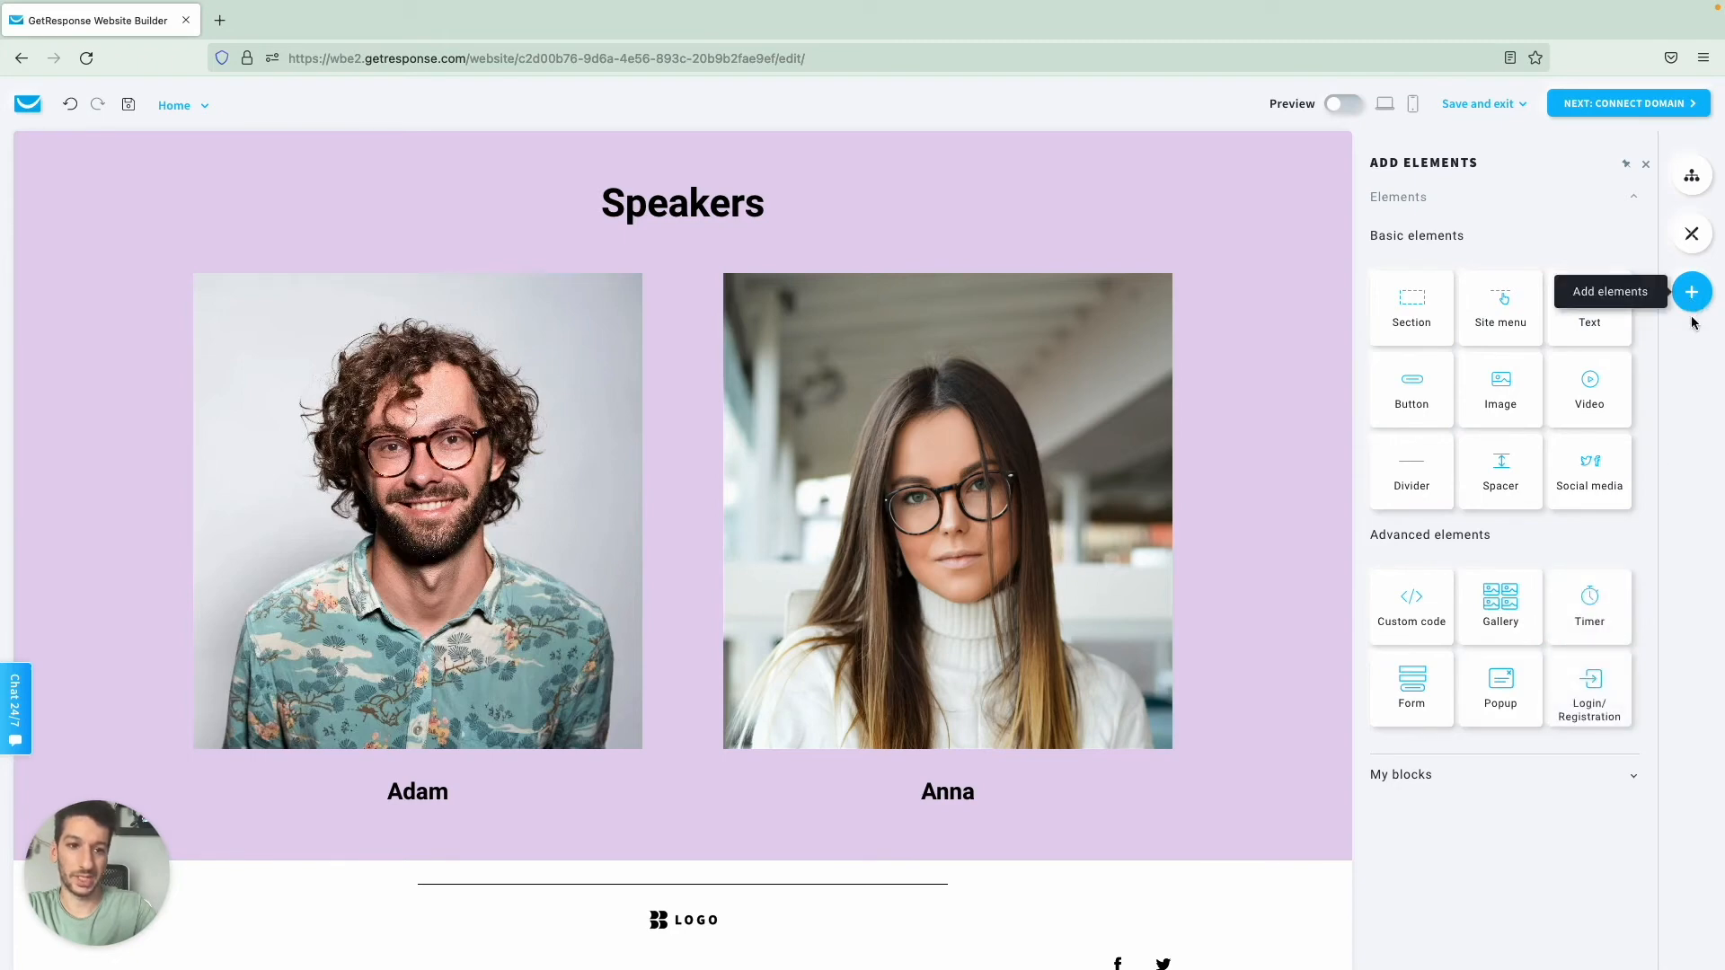
left_click_drag(1592, 476, 429, 819)
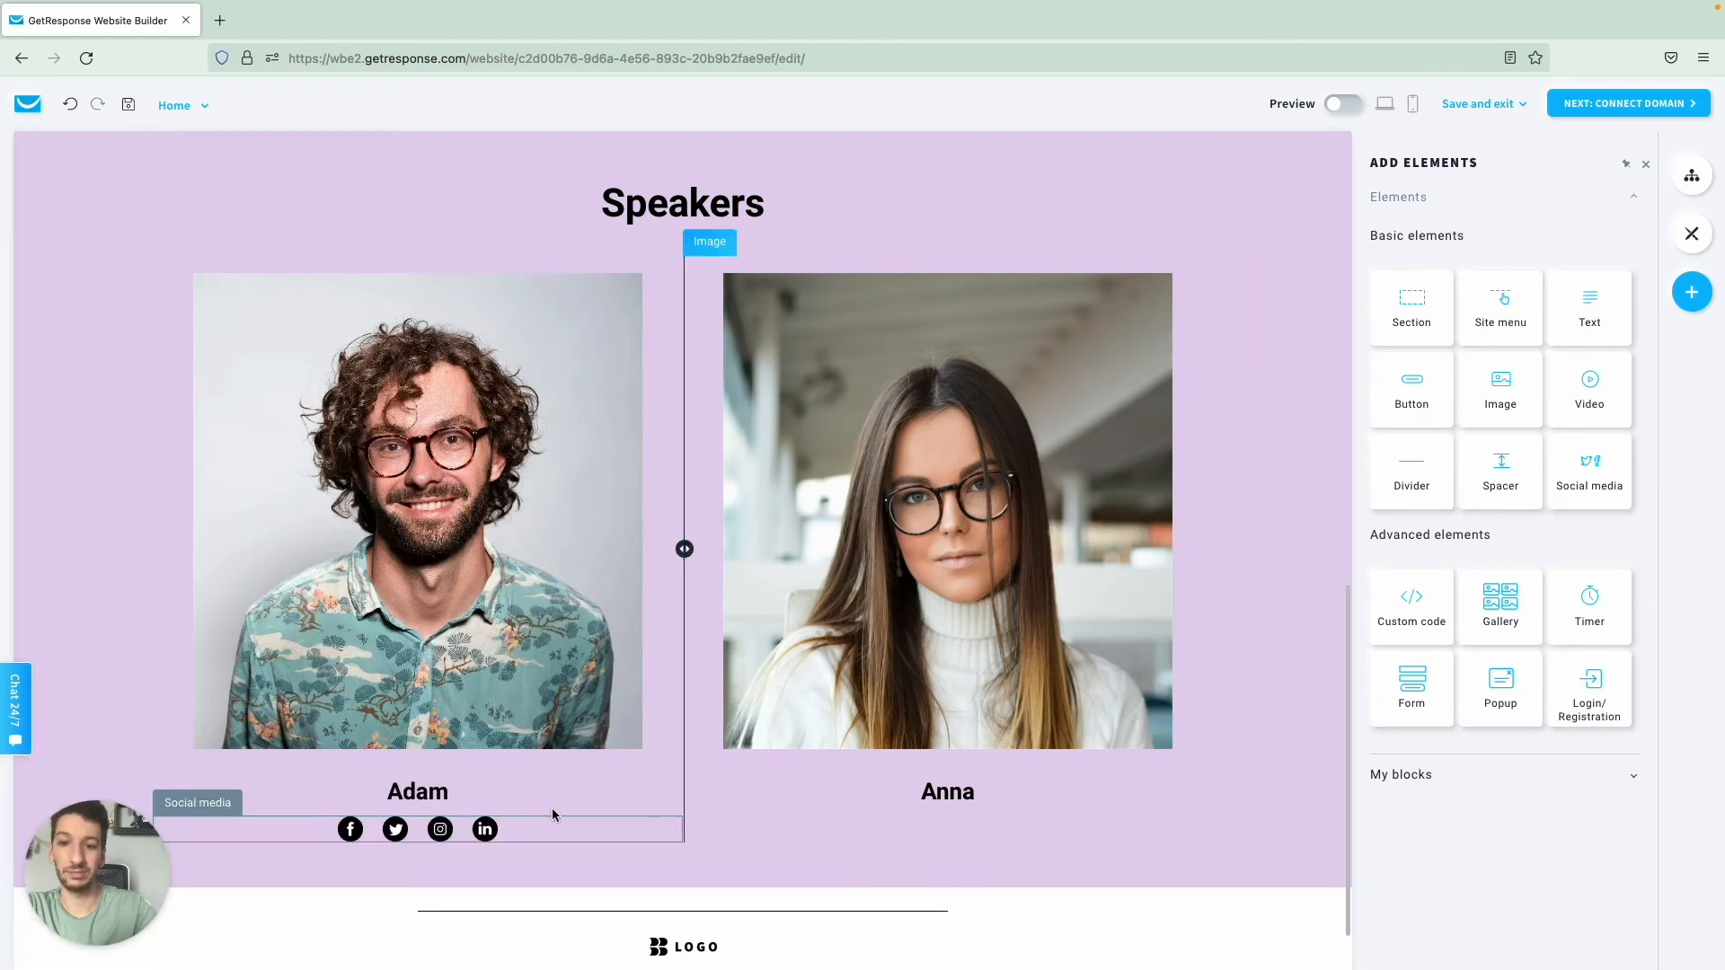
mouse_move(685, 850)
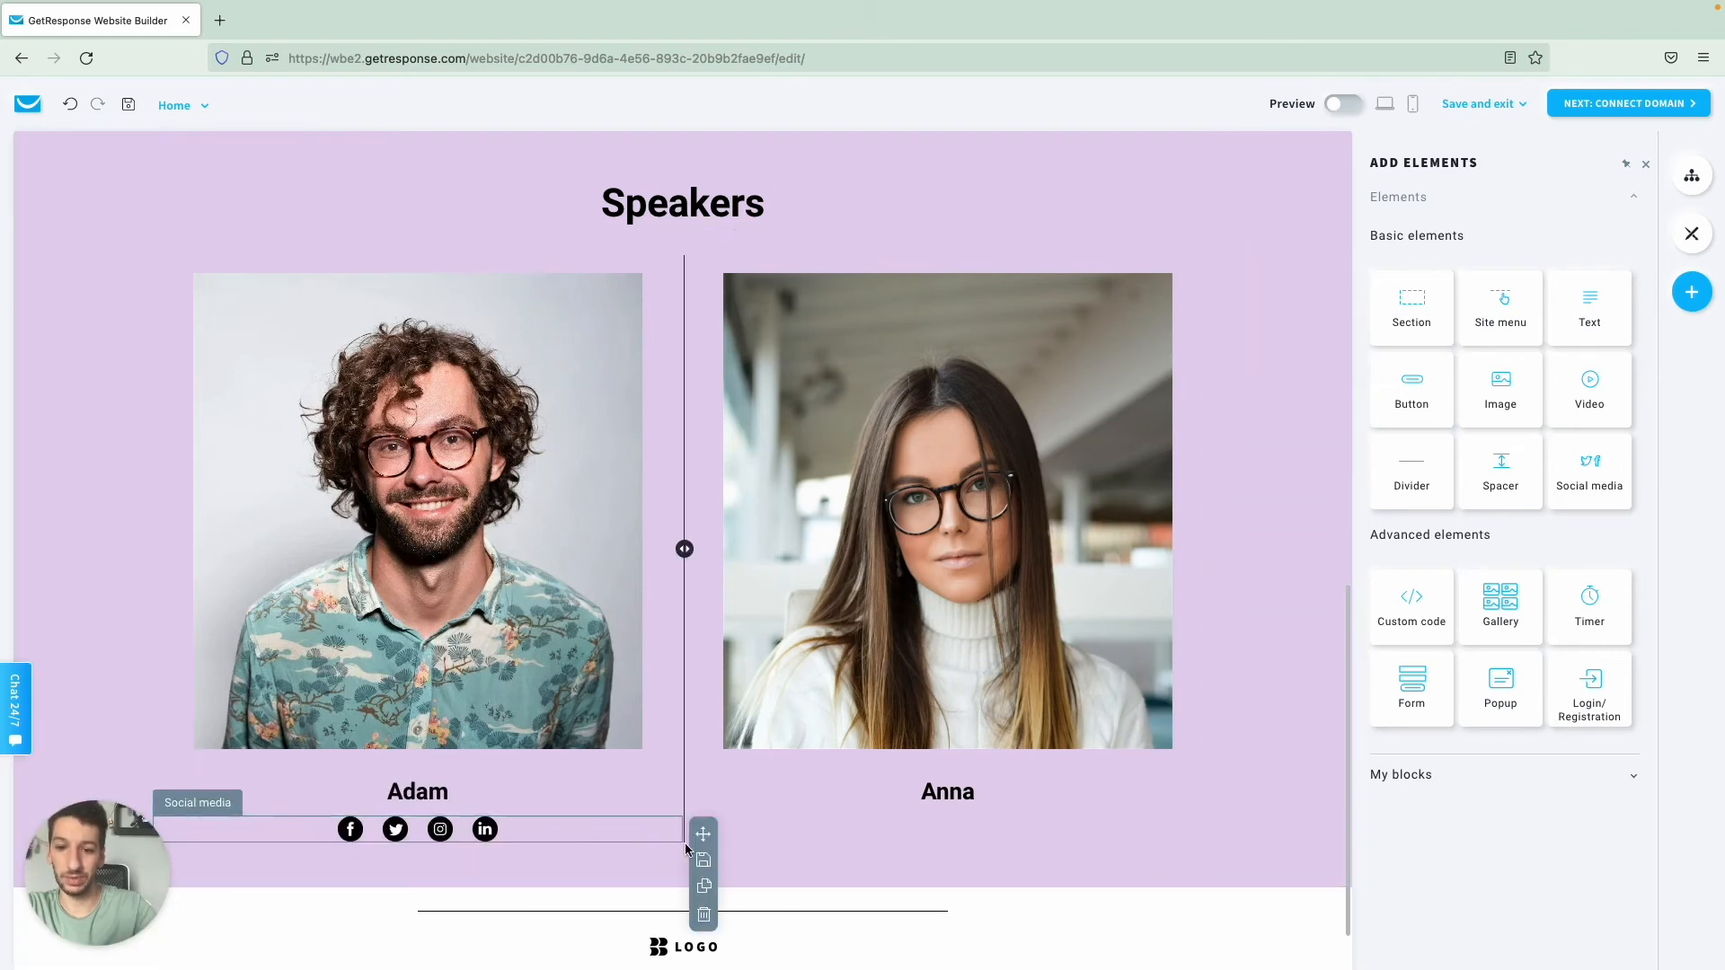
left_click(704, 887)
left_click_drag(703, 837, 988, 831)
Step: Change the icon style of the man's social media element to solid circles in each platform's brand colors
left_click(624, 838)
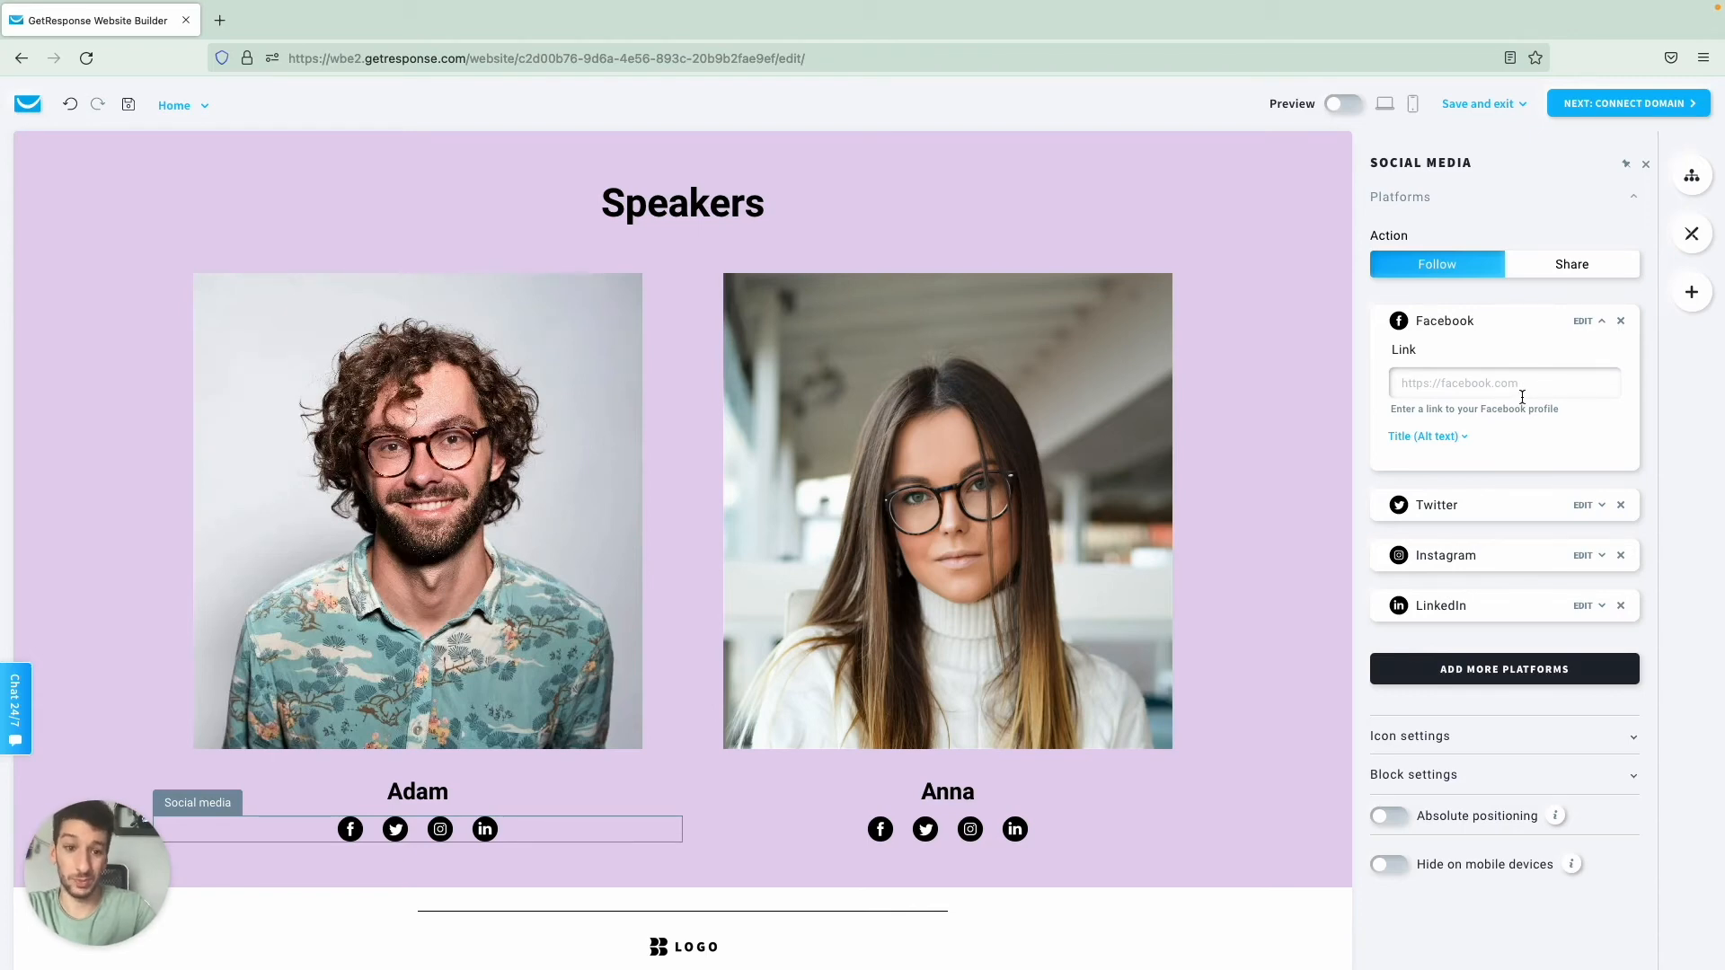
left_click(1432, 738)
scroll(1492, 730, "down", 1)
left_click(1492, 729)
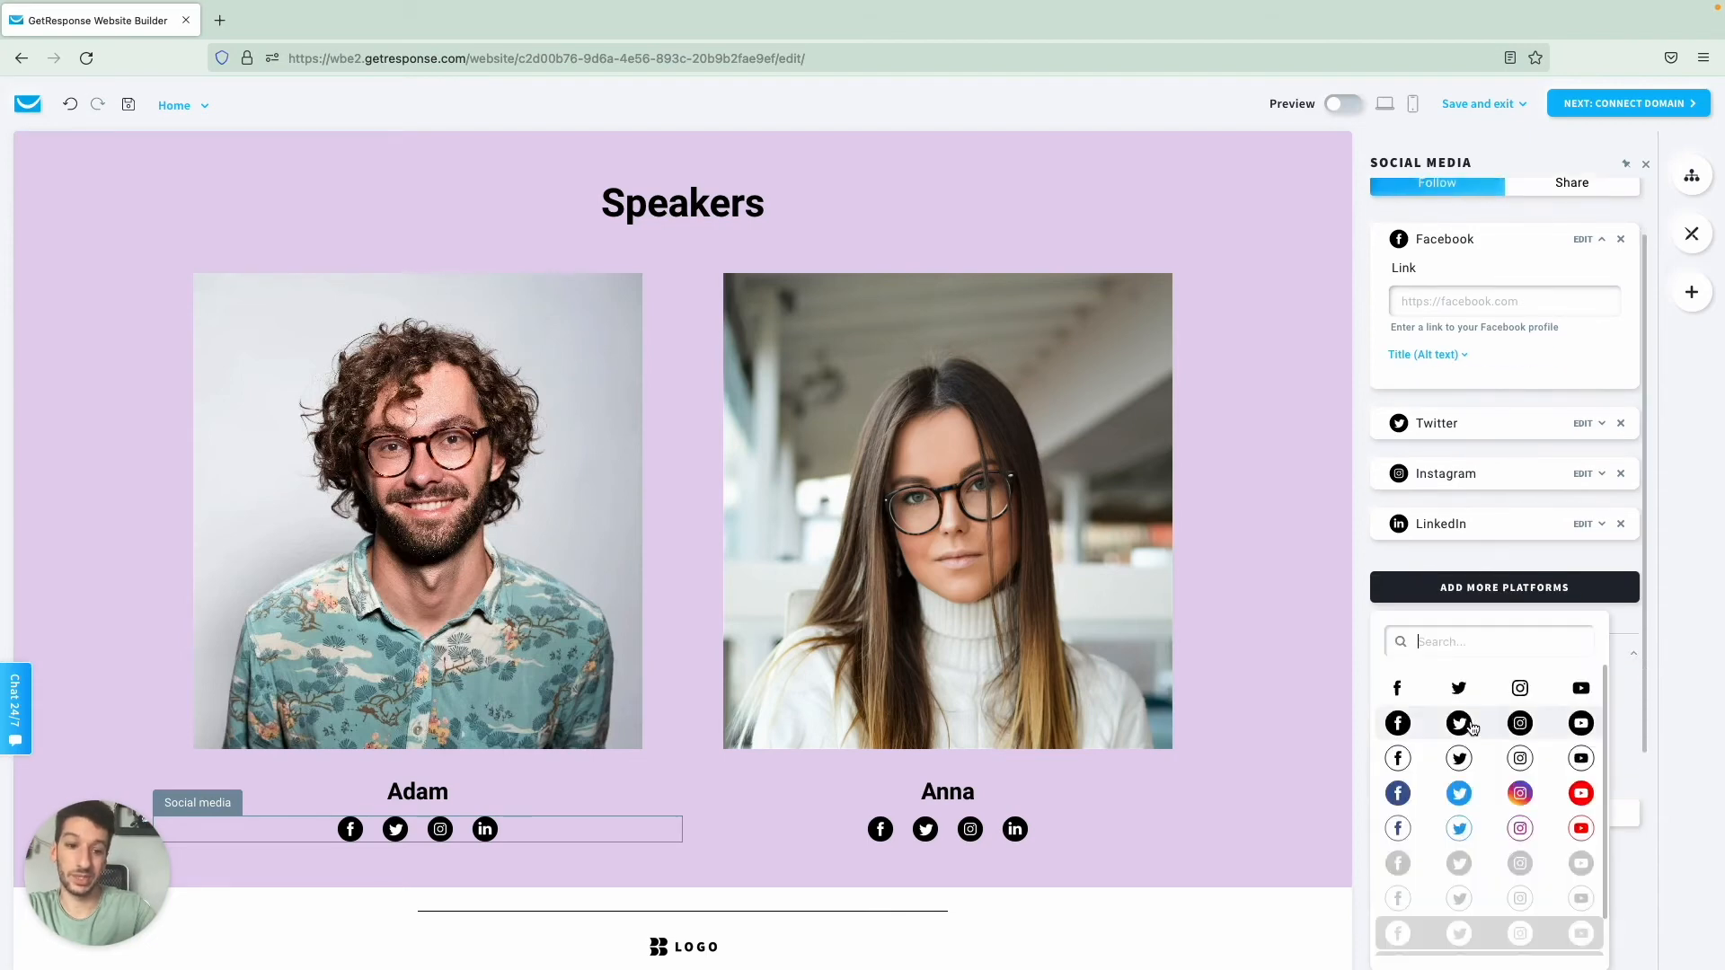
left_click(1458, 817)
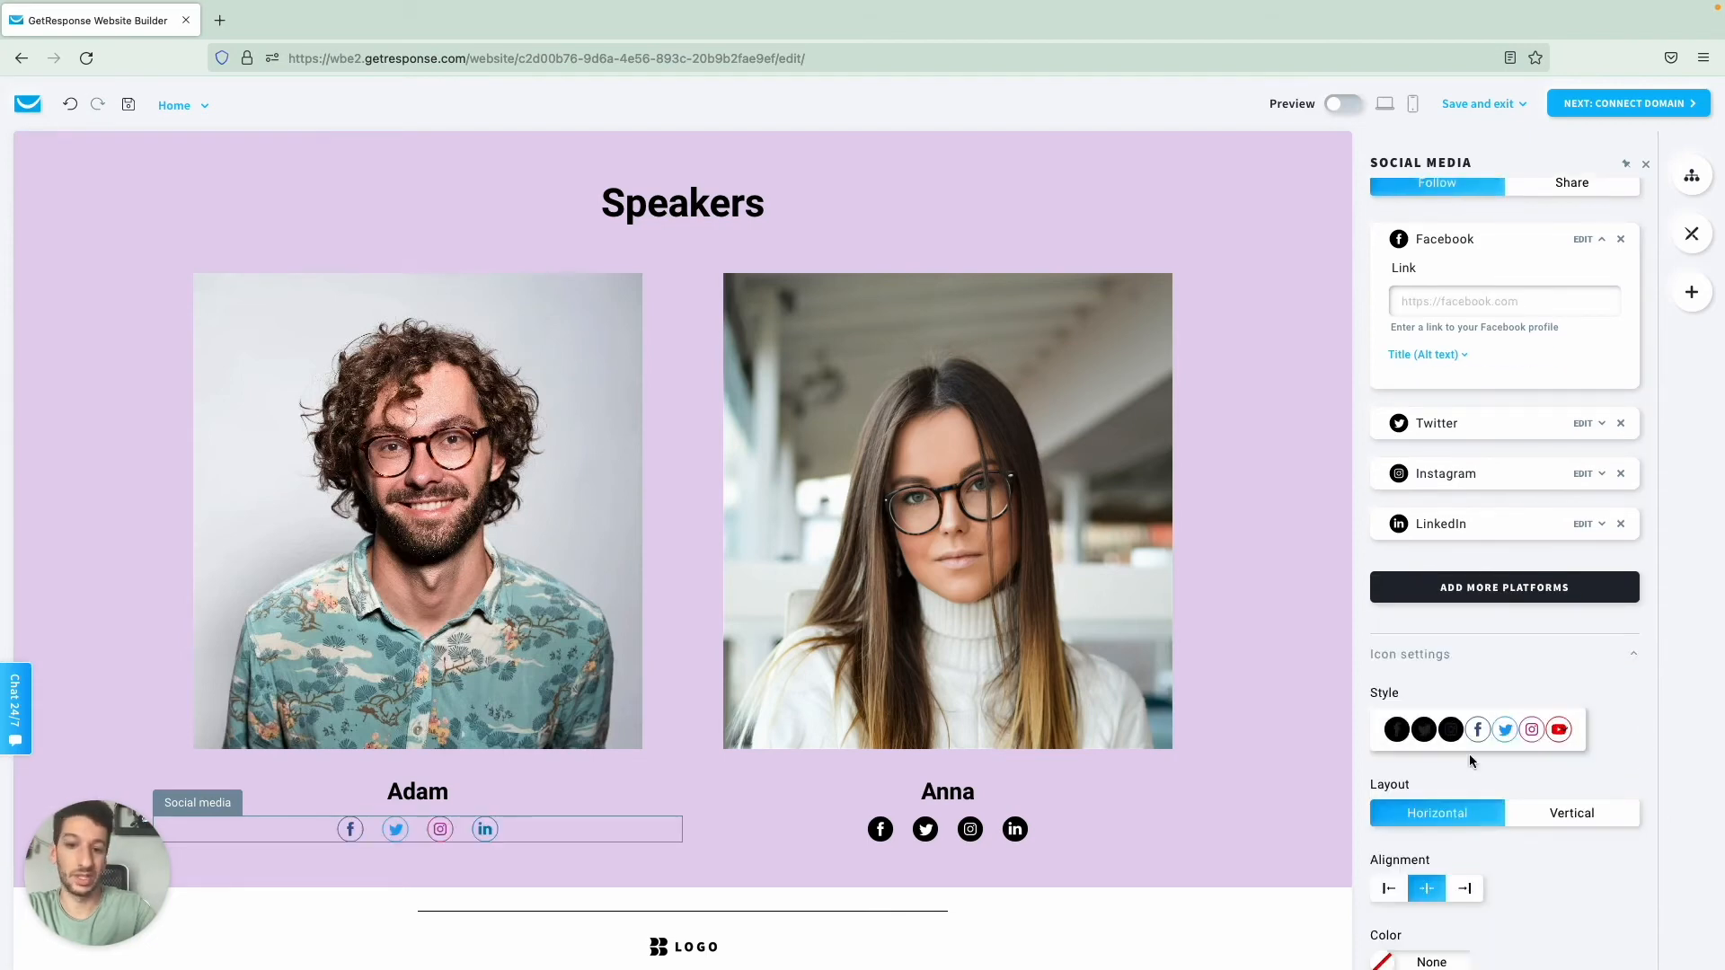
left_click(1466, 744)
left_click(1462, 795)
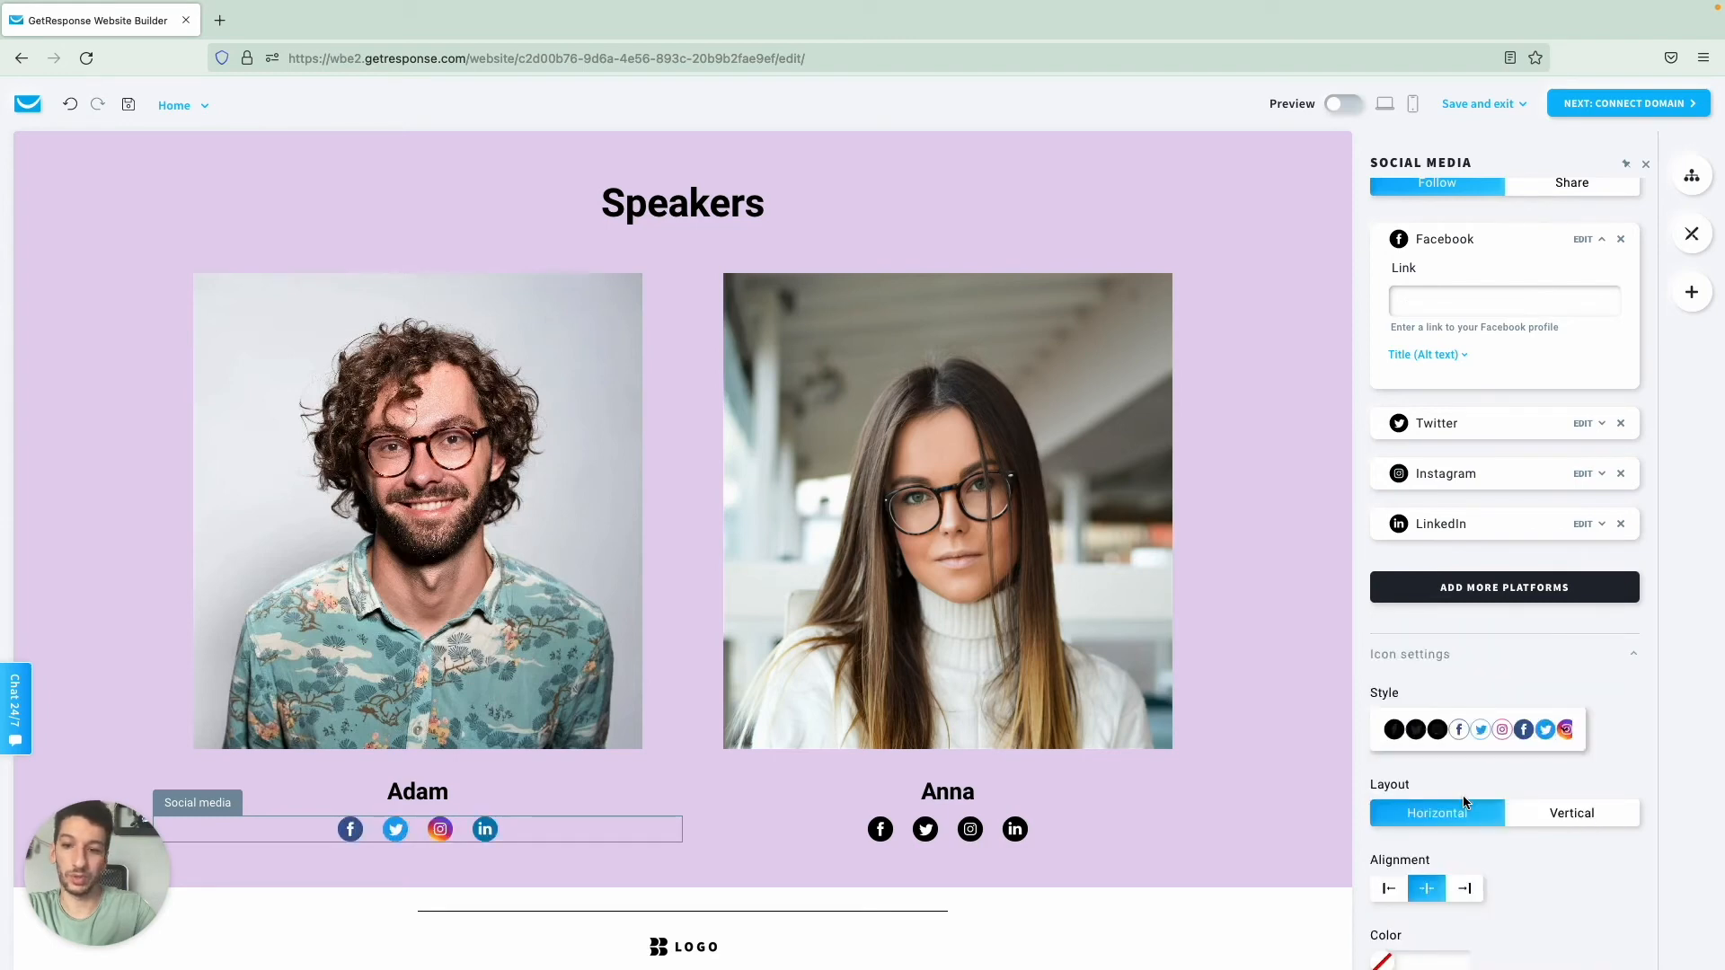
left_click(1083, 725)
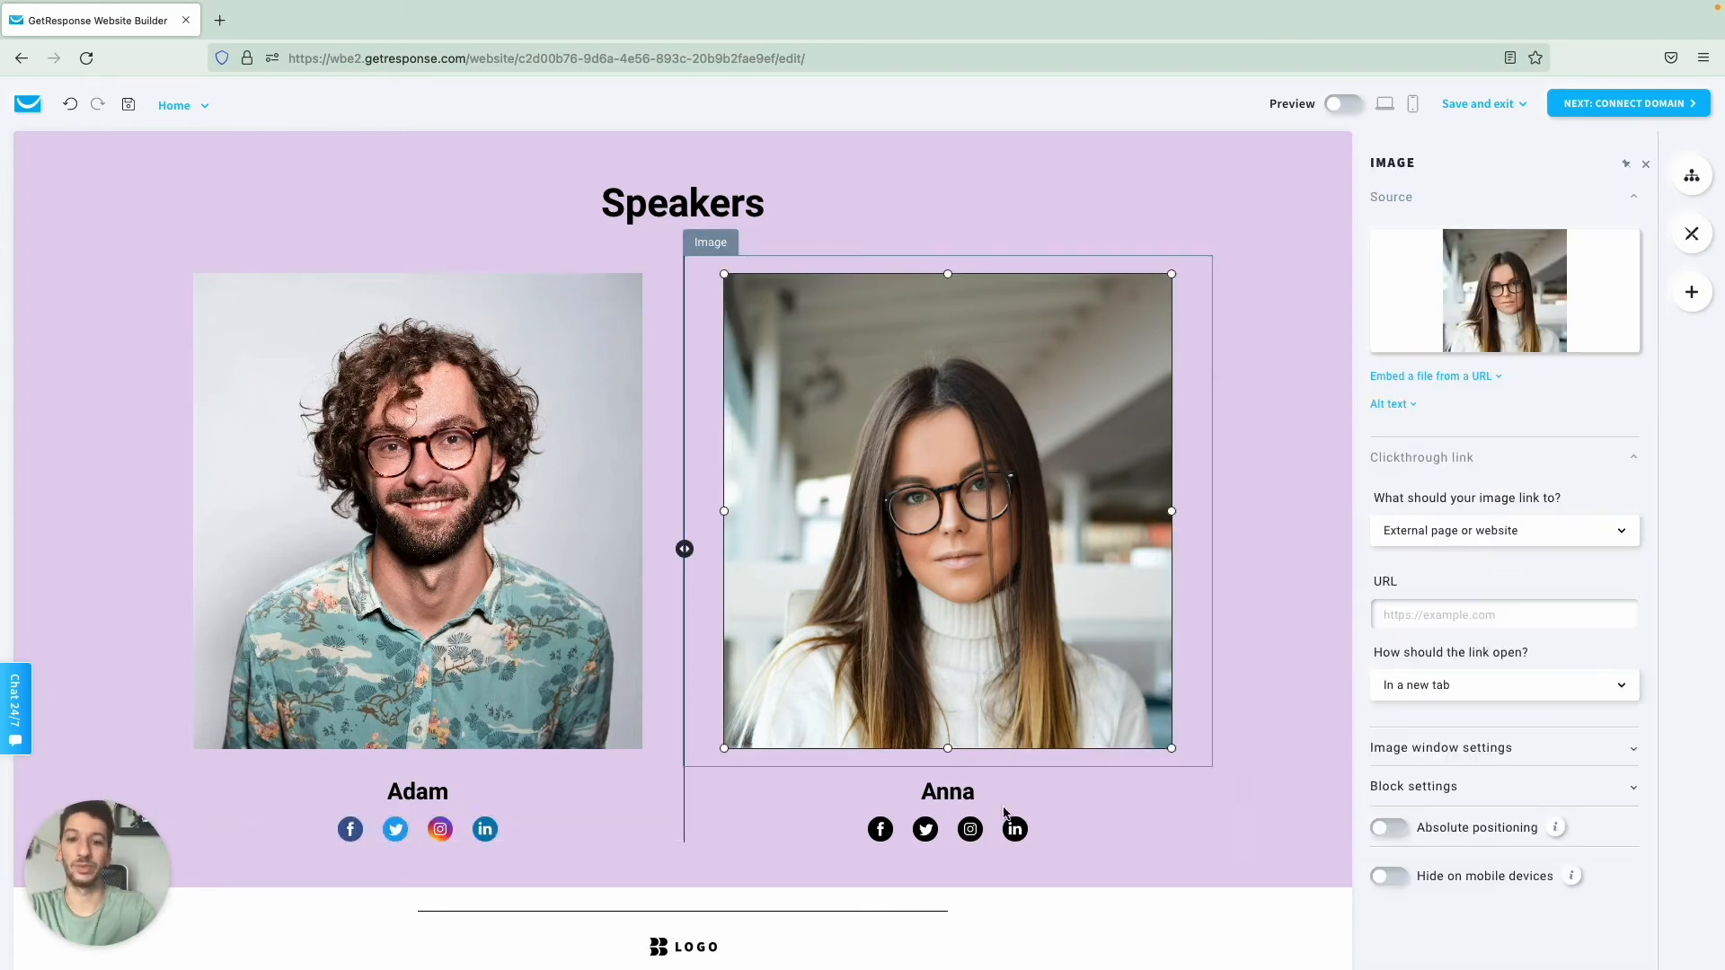
Step: Add a paragraph text block below the social media icons in both speaker columns
scroll(1092, 620, "down", 1)
left_click(1694, 294)
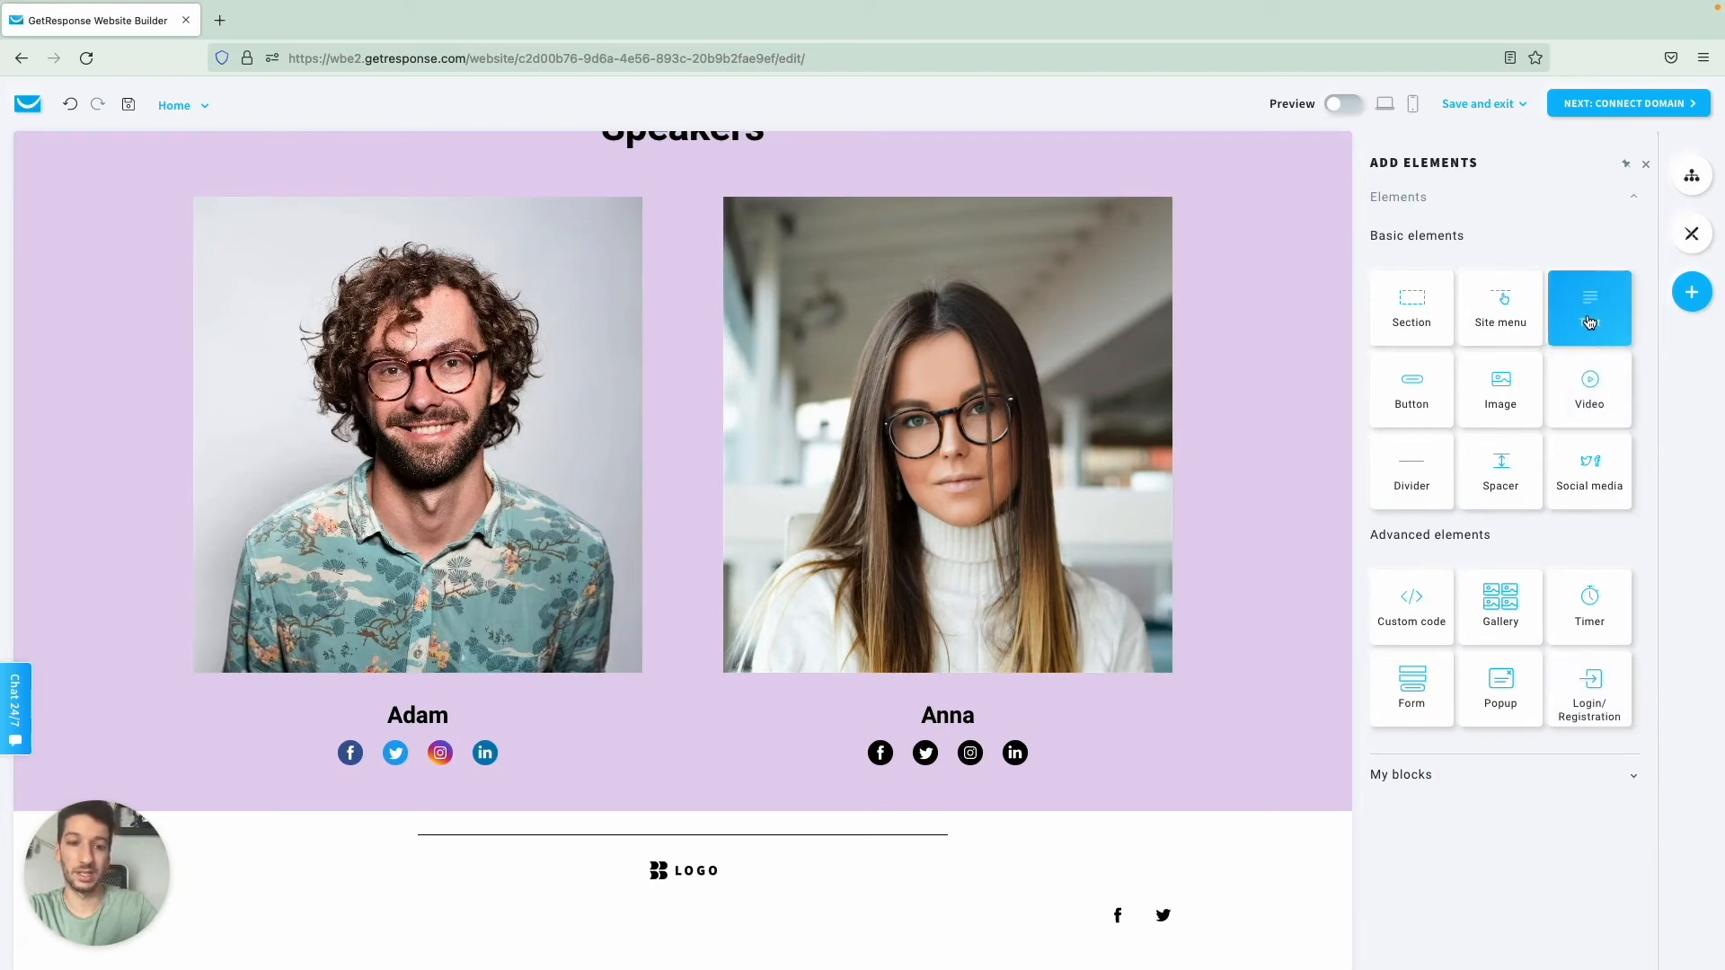
left_click_drag(1588, 322, 956, 785)
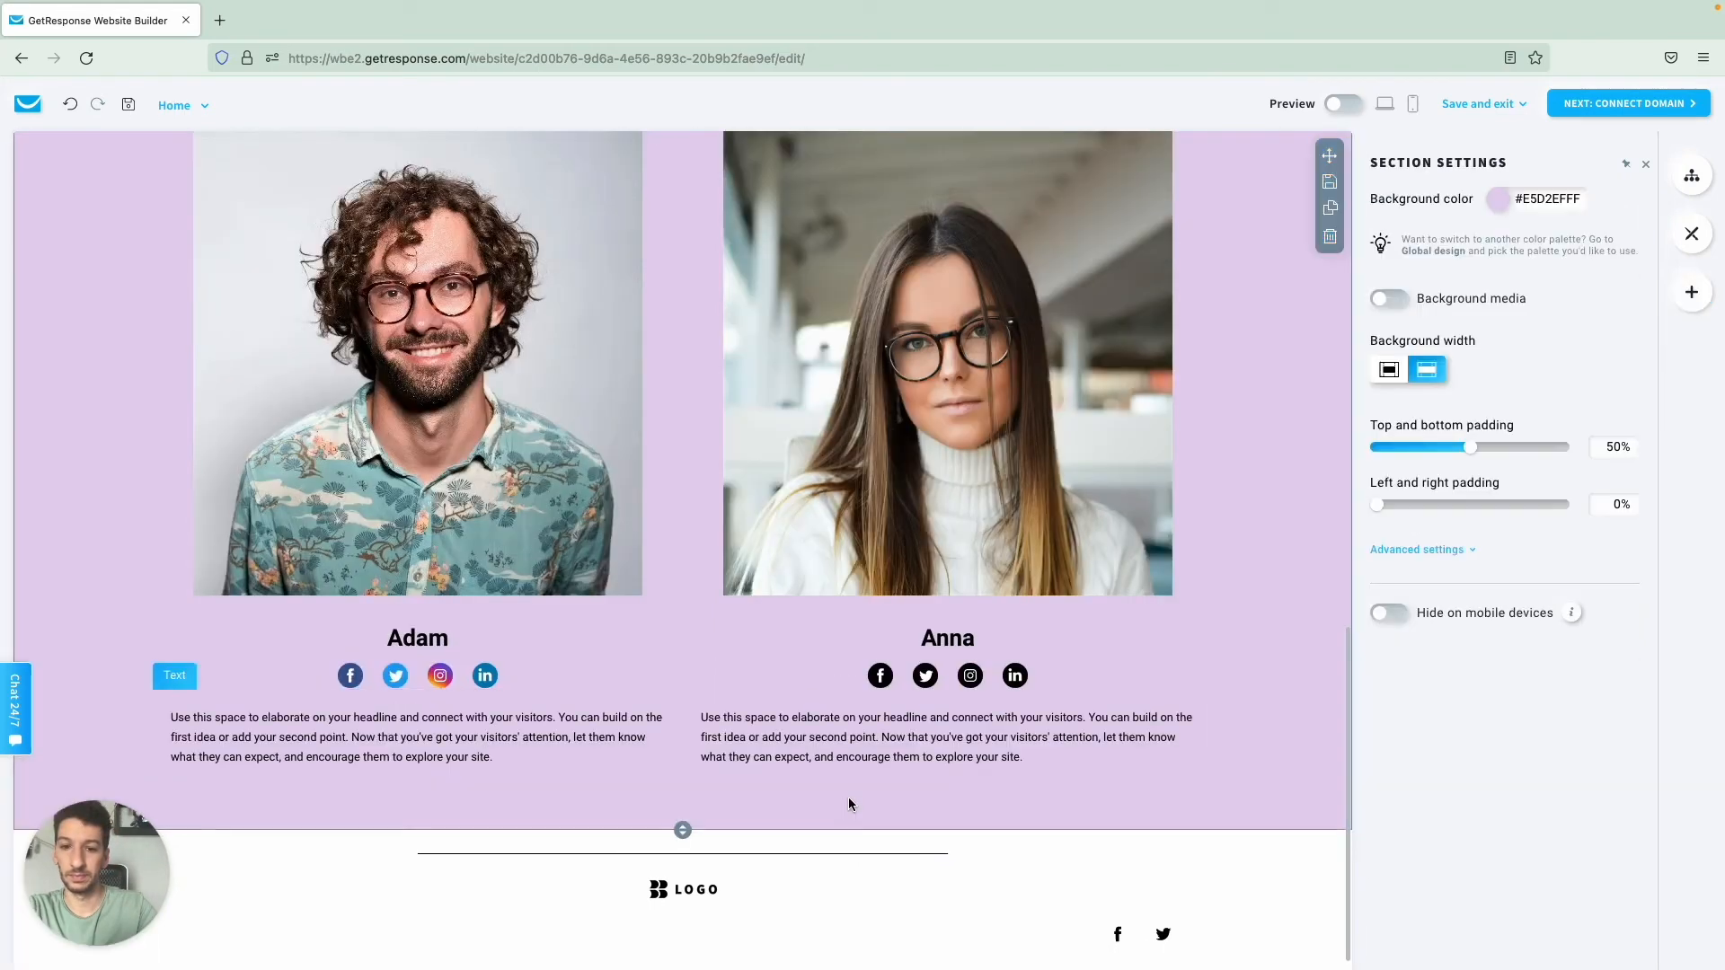
Step: Center the paragraph below the man's social media icons and set its font size to 18
triple_click(474, 737)
left_click(1412, 566)
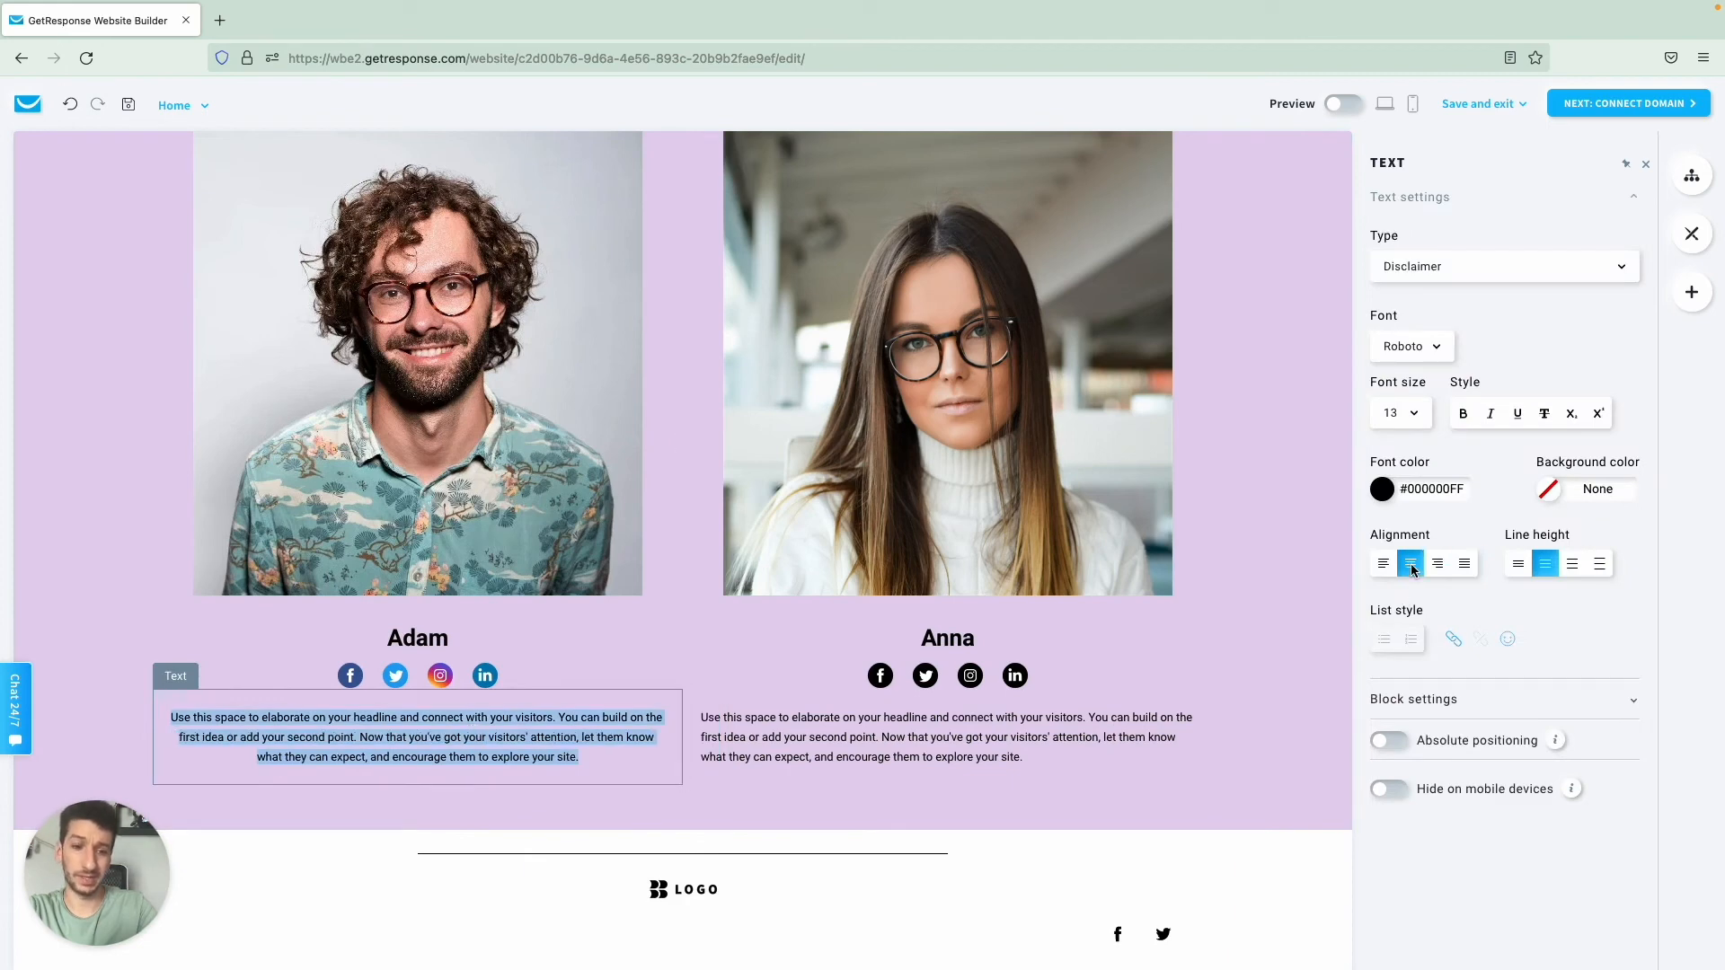
left_click(1413, 414)
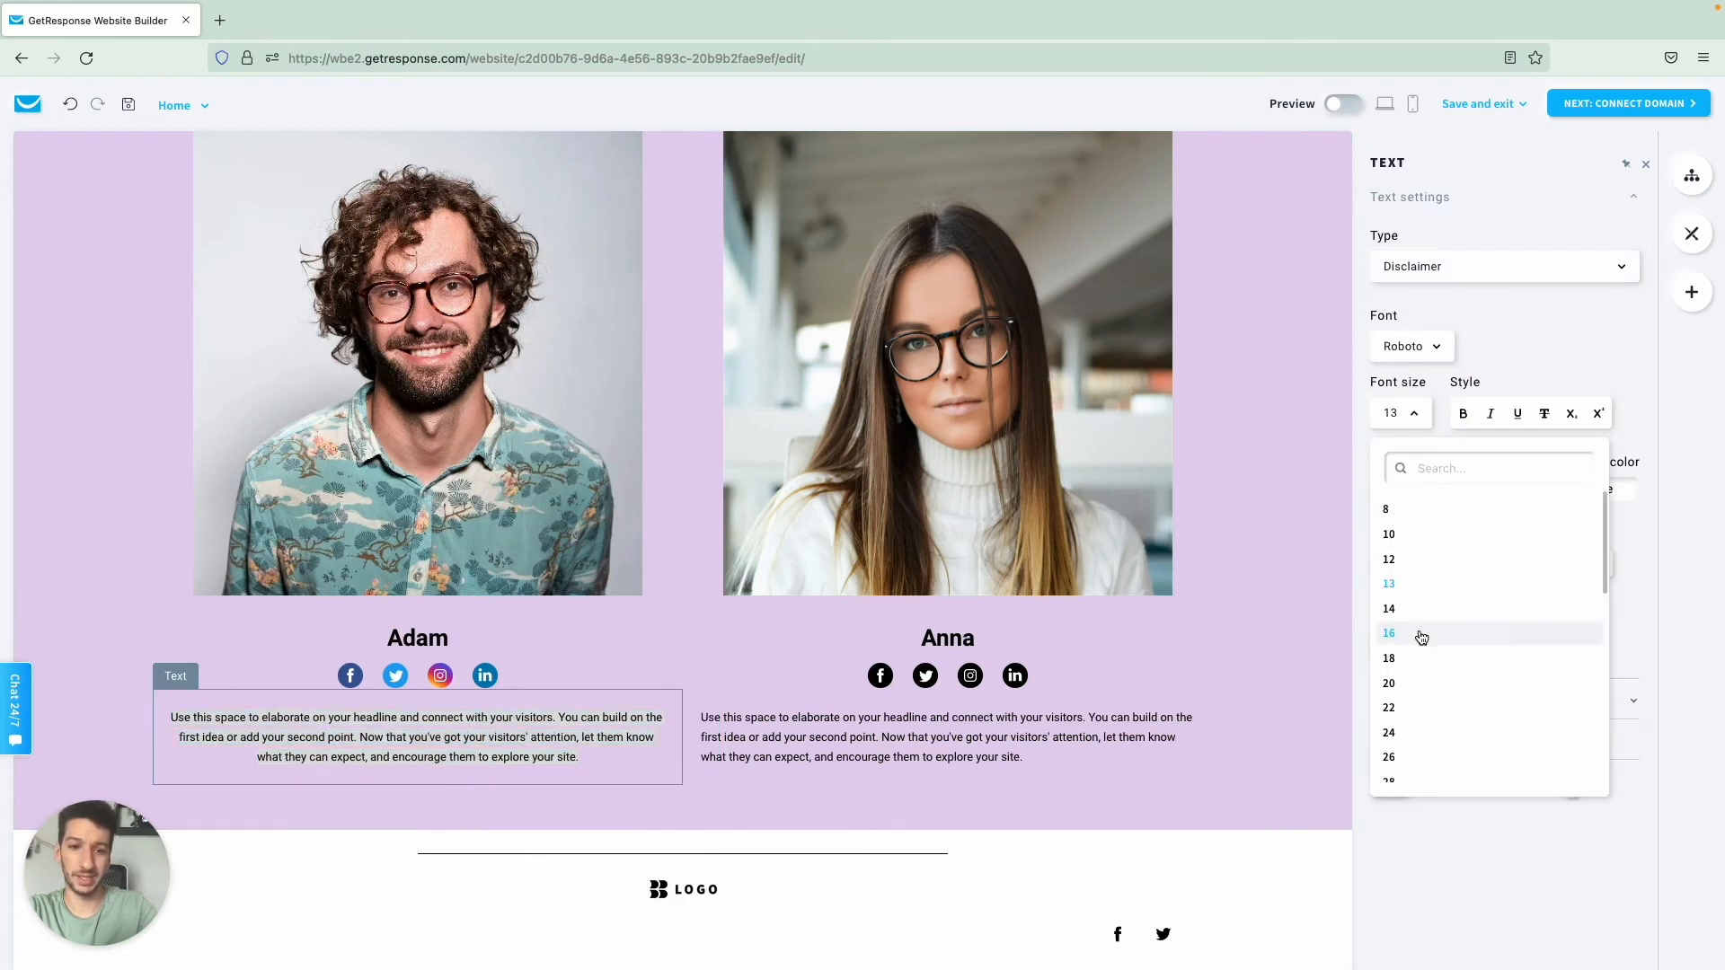
left_click(1407, 660)
Step: Set the paragraph below the woman's social media icons to font size 18 and center it
left_click(897, 759)
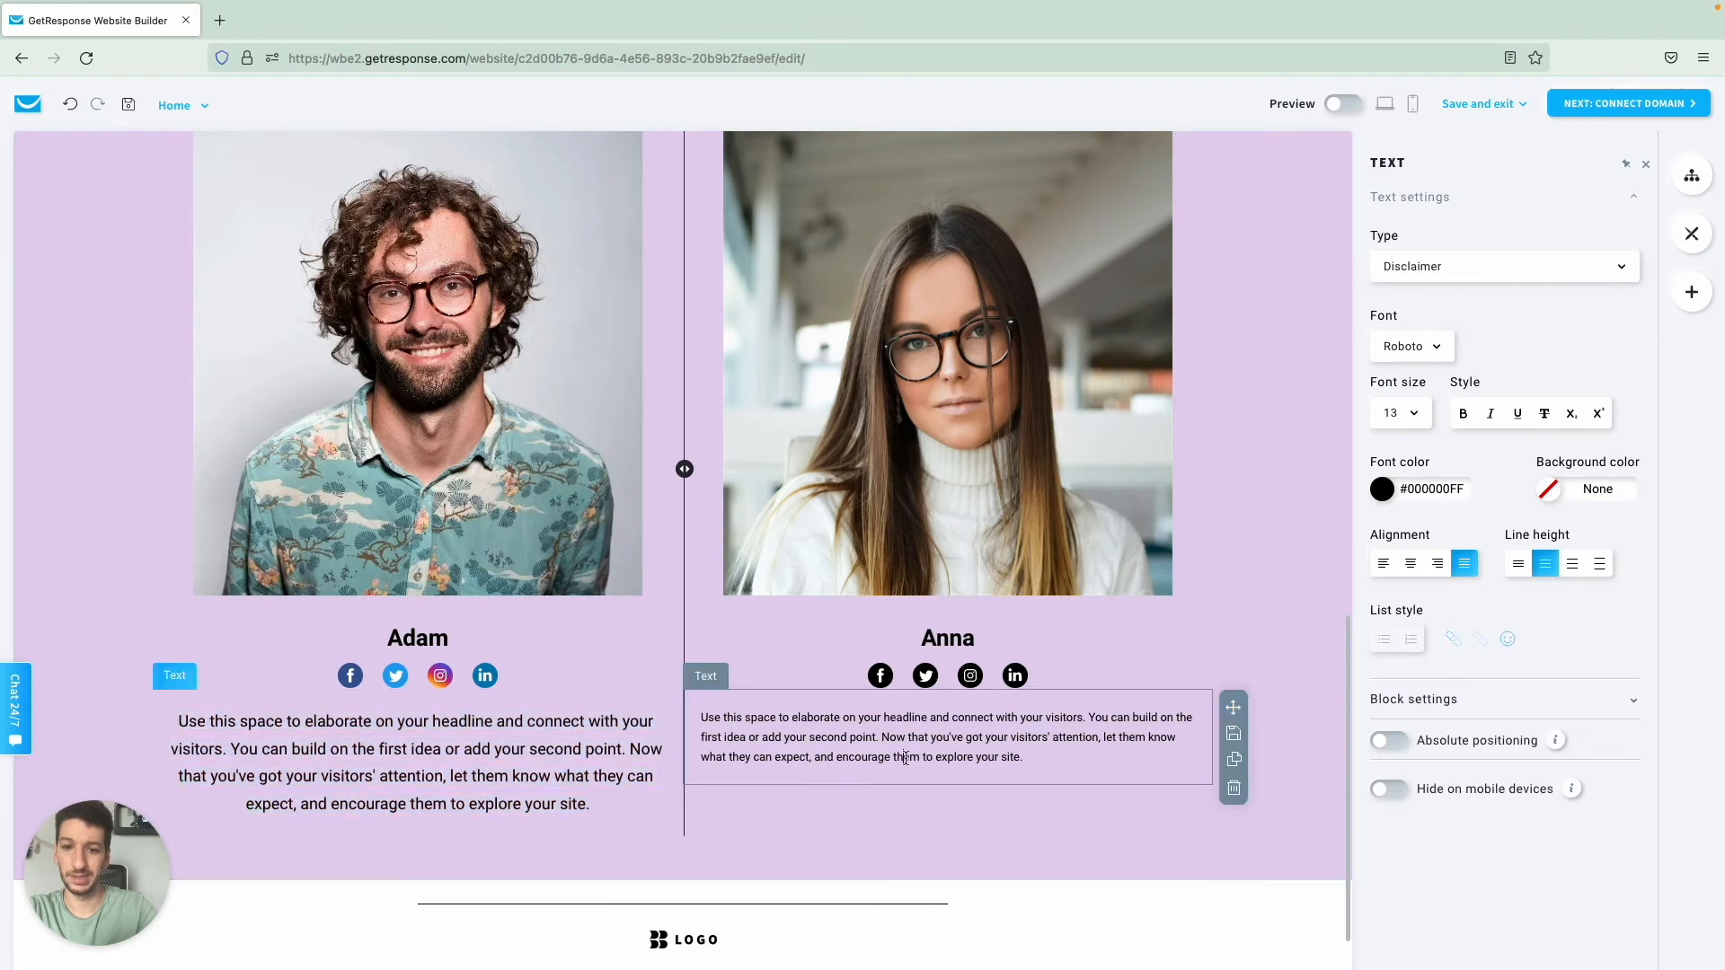
triple_click(898, 758)
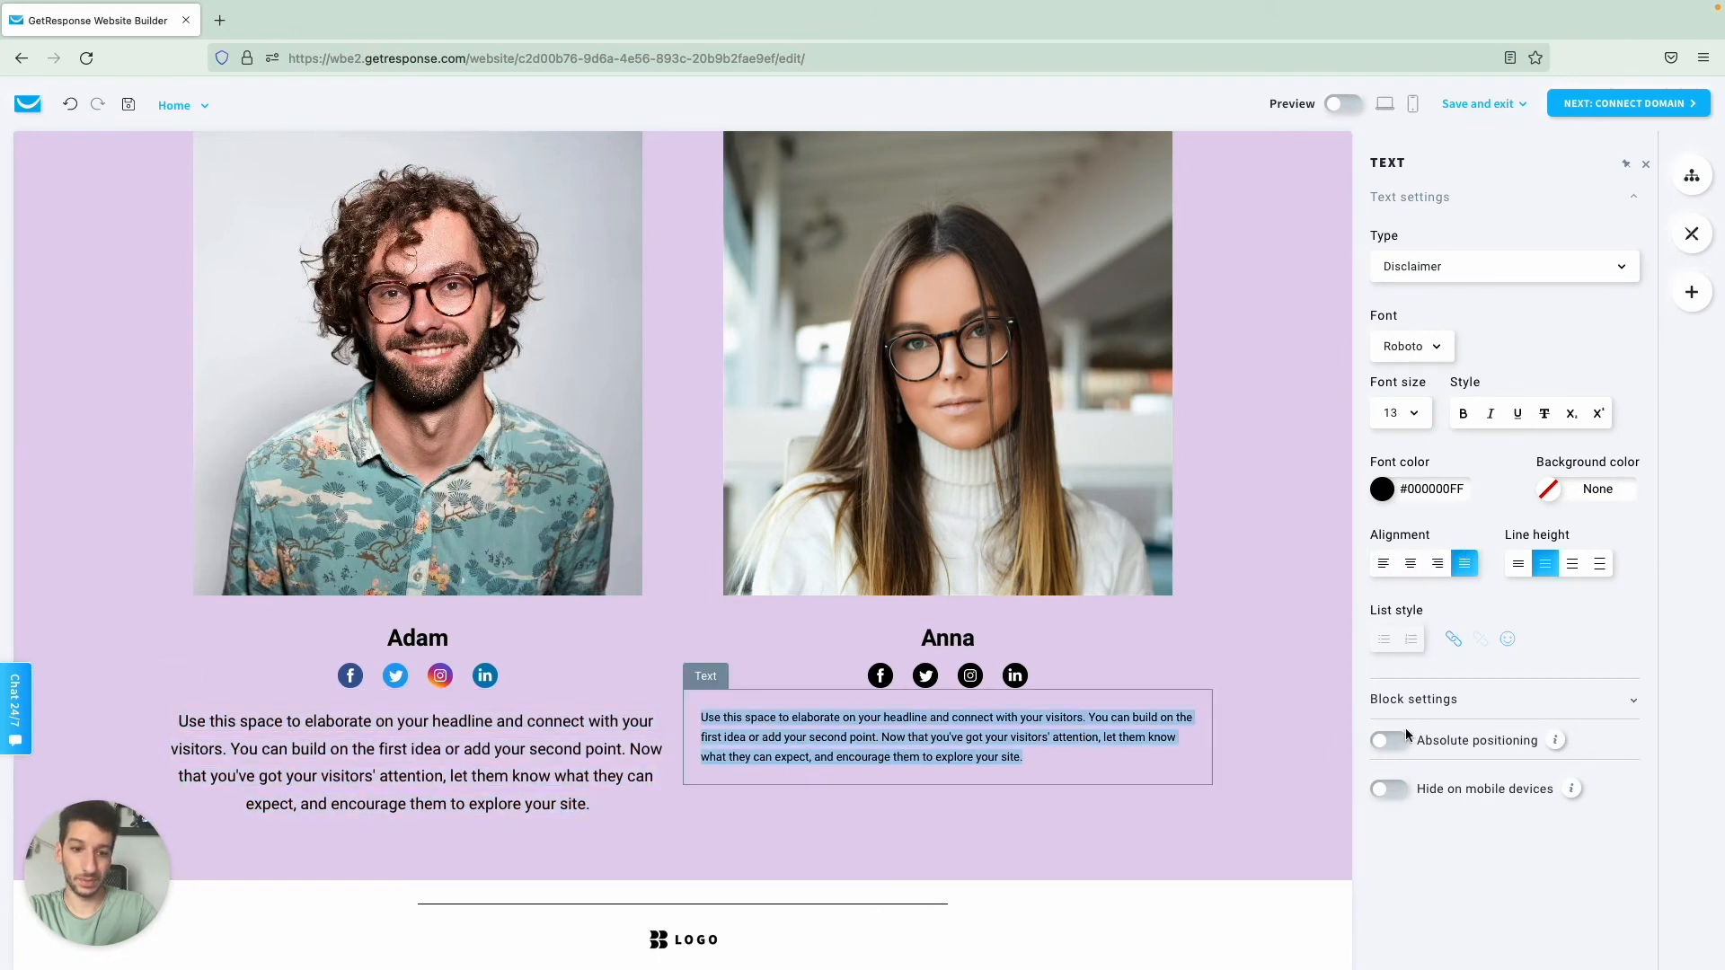
left_click(1398, 419)
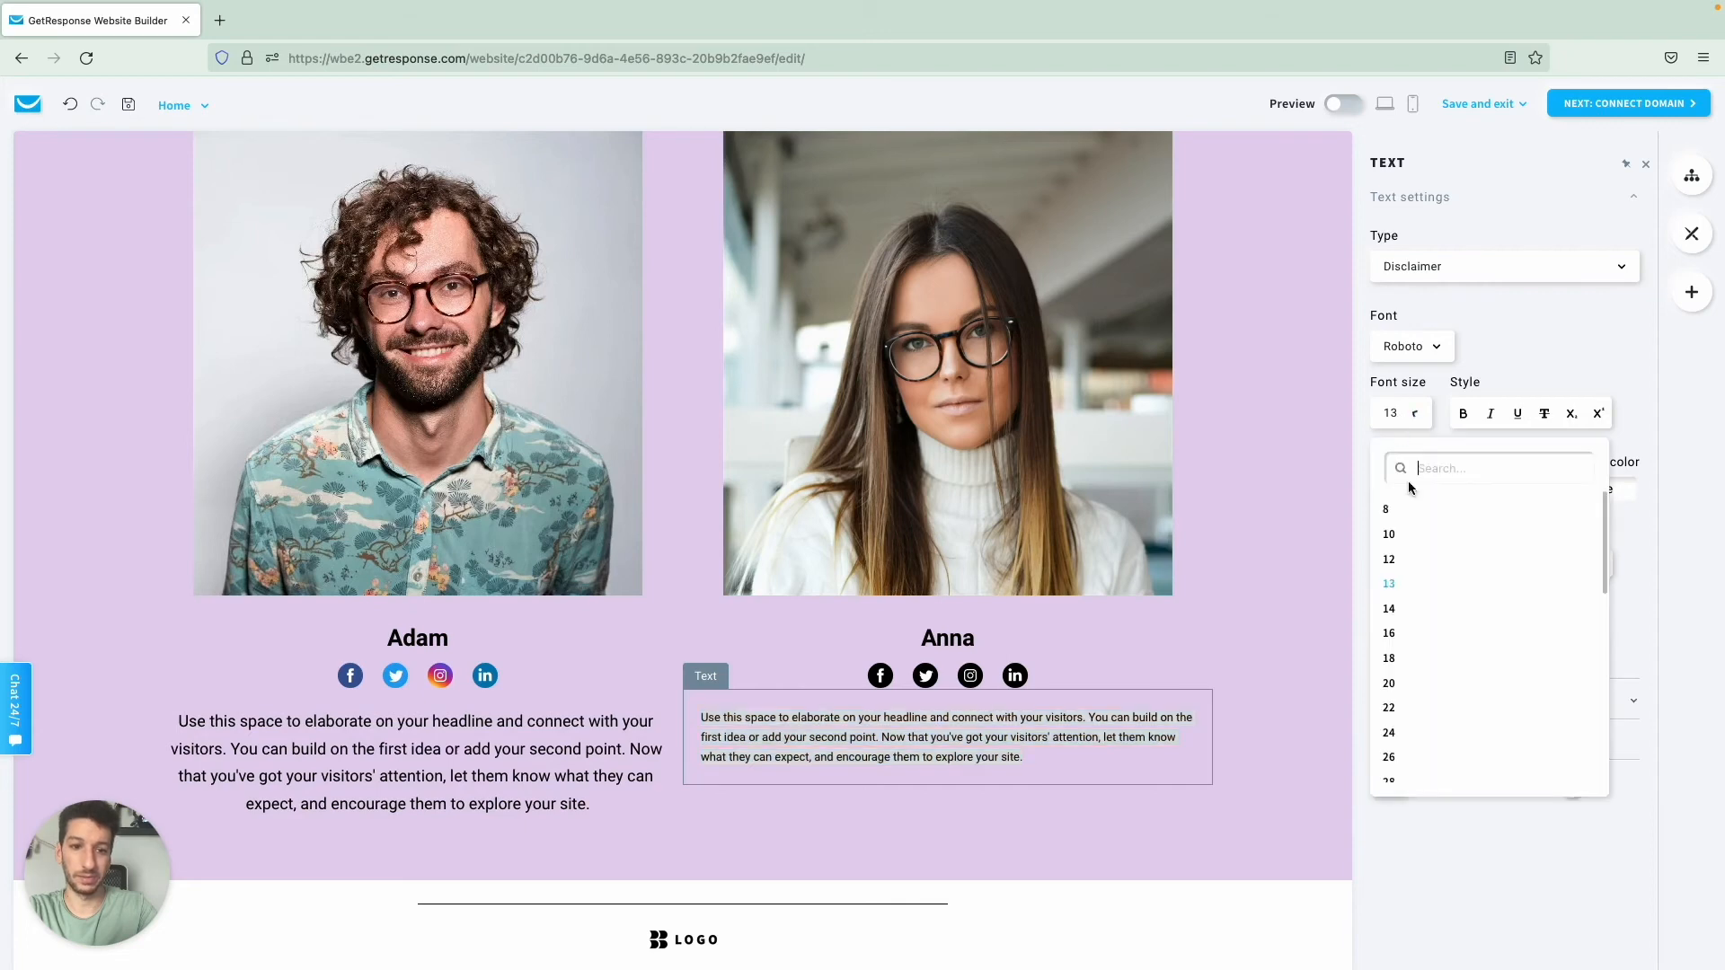
left_click(1421, 673)
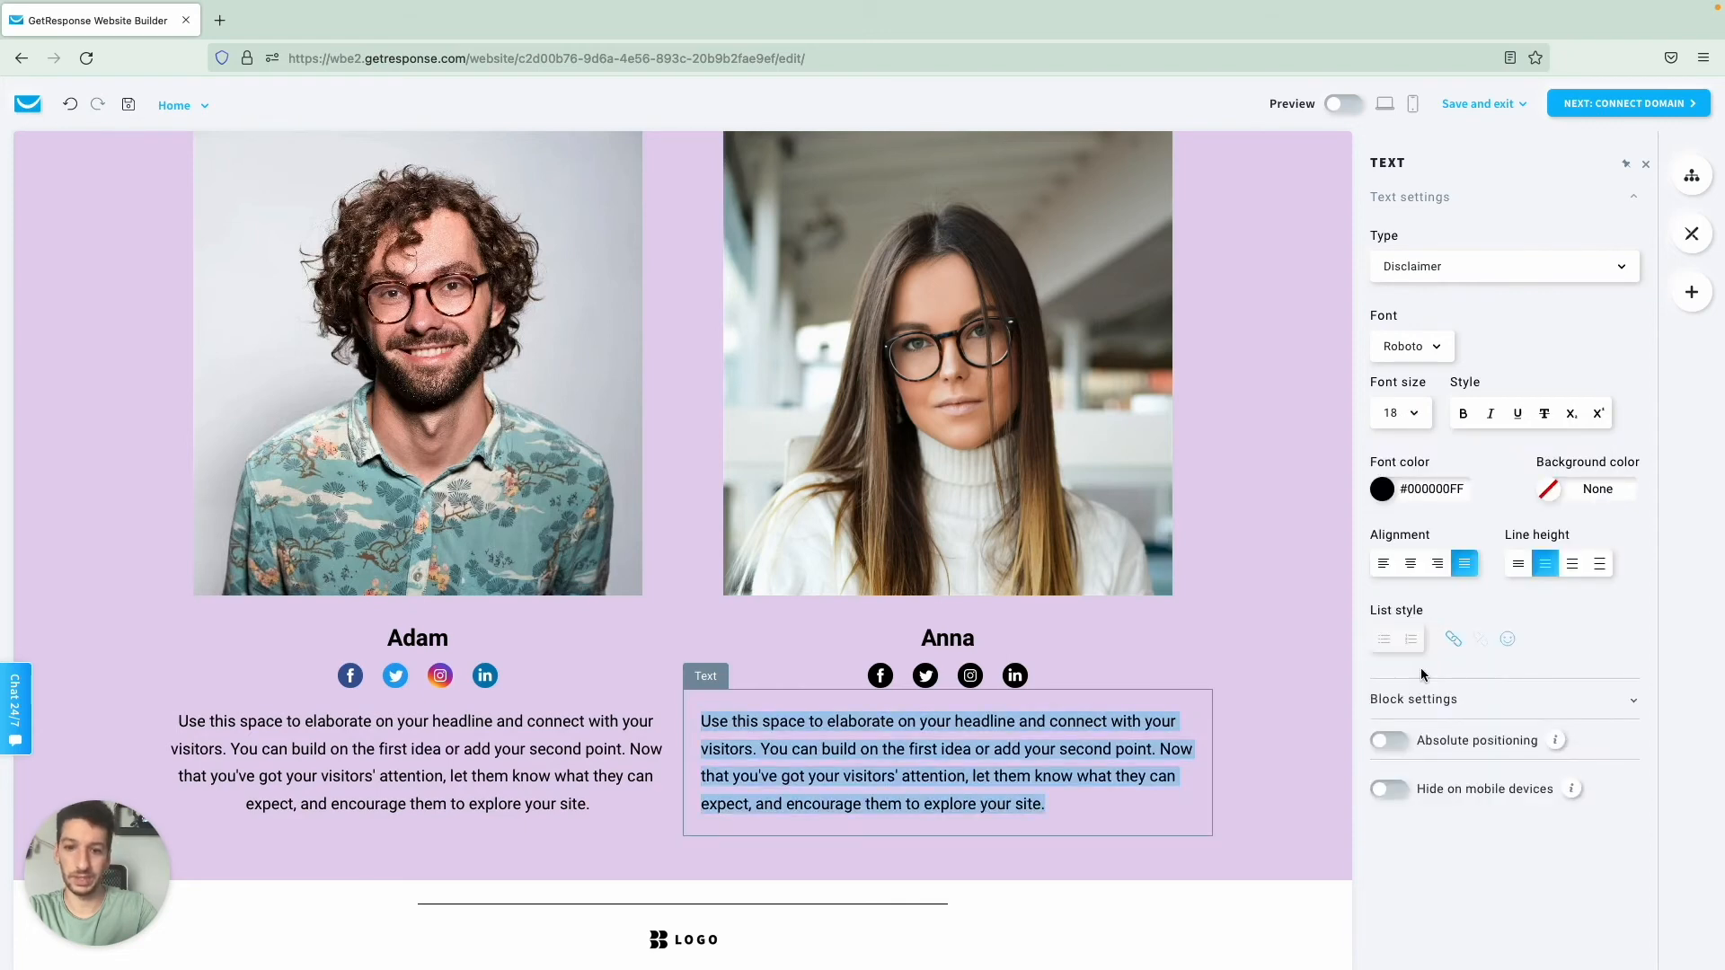
left_click(1410, 571)
left_click(1197, 606)
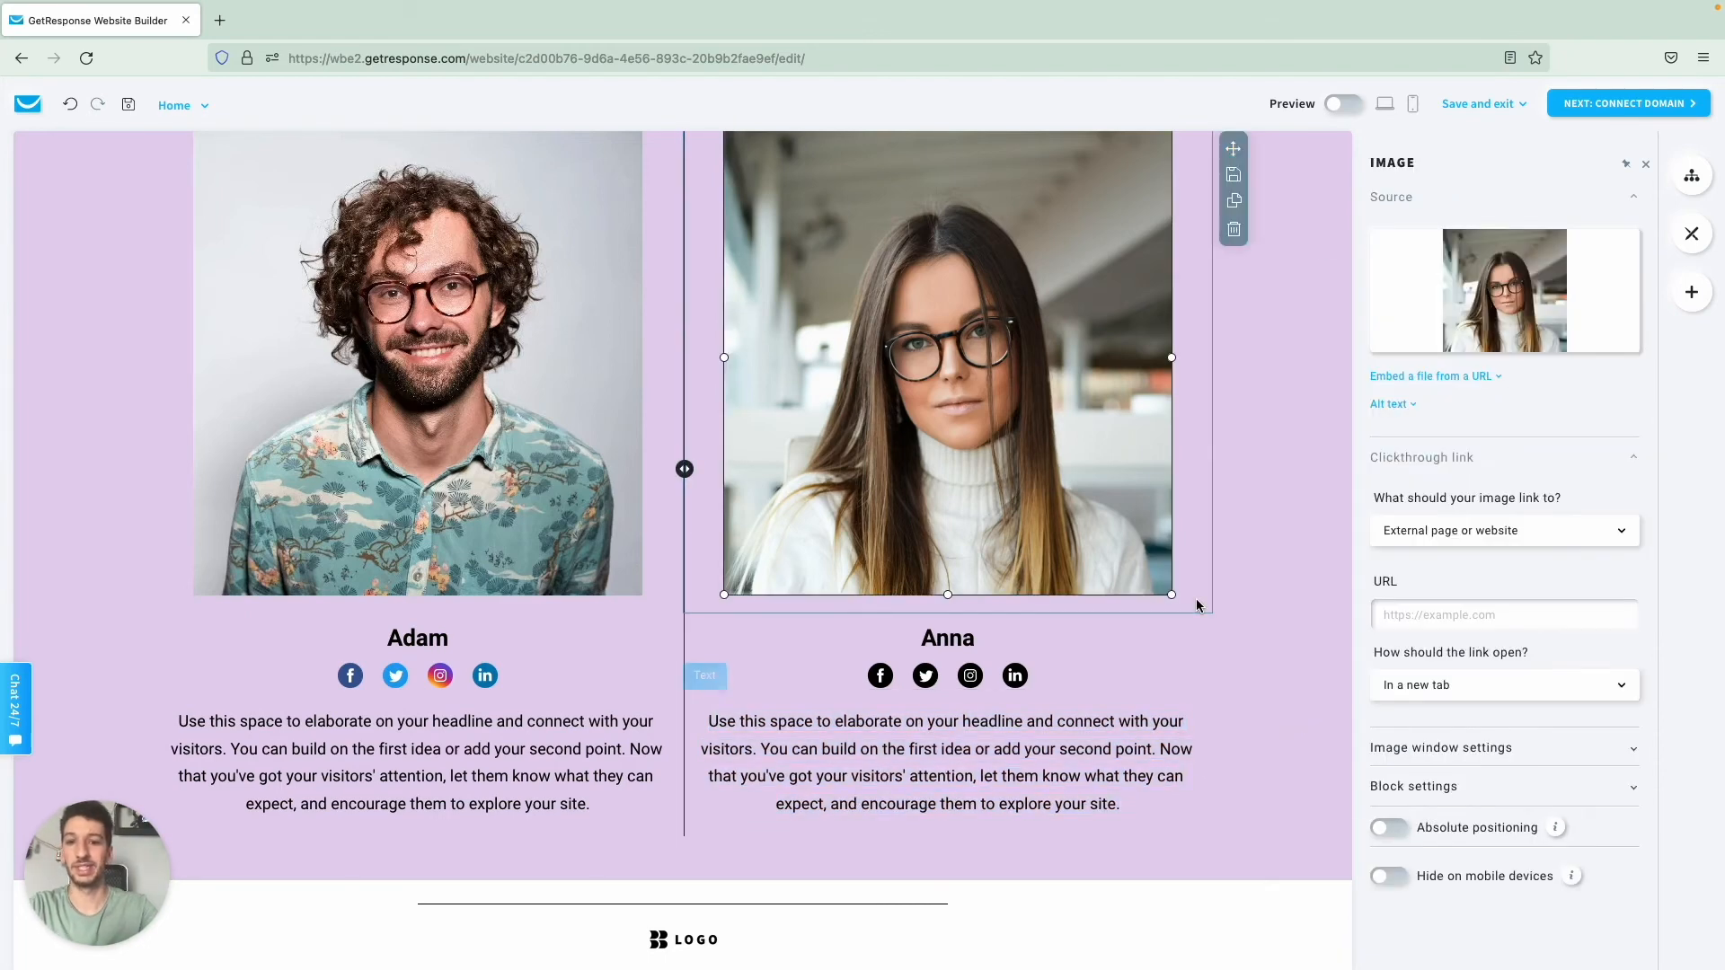
Step: Rename the signup form in the "MARKETING MASTERCLASS" section to "Masterclass"
scroll(1151, 566, "down", 1)
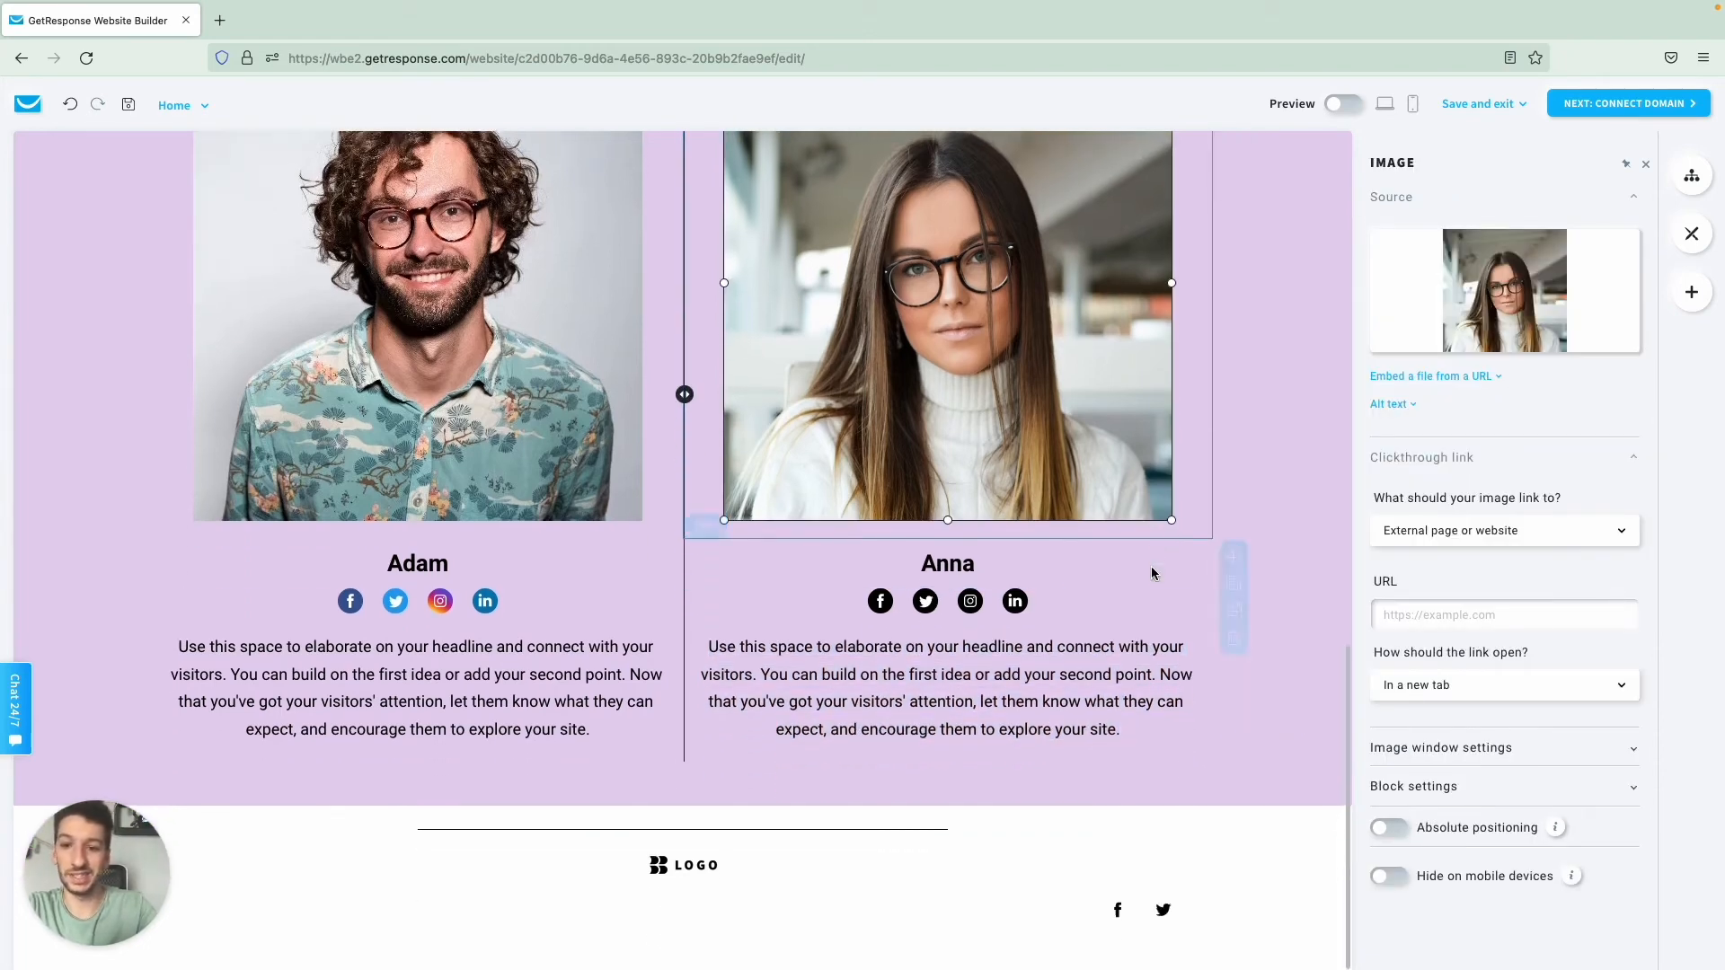
scroll(1152, 574, "up", 15)
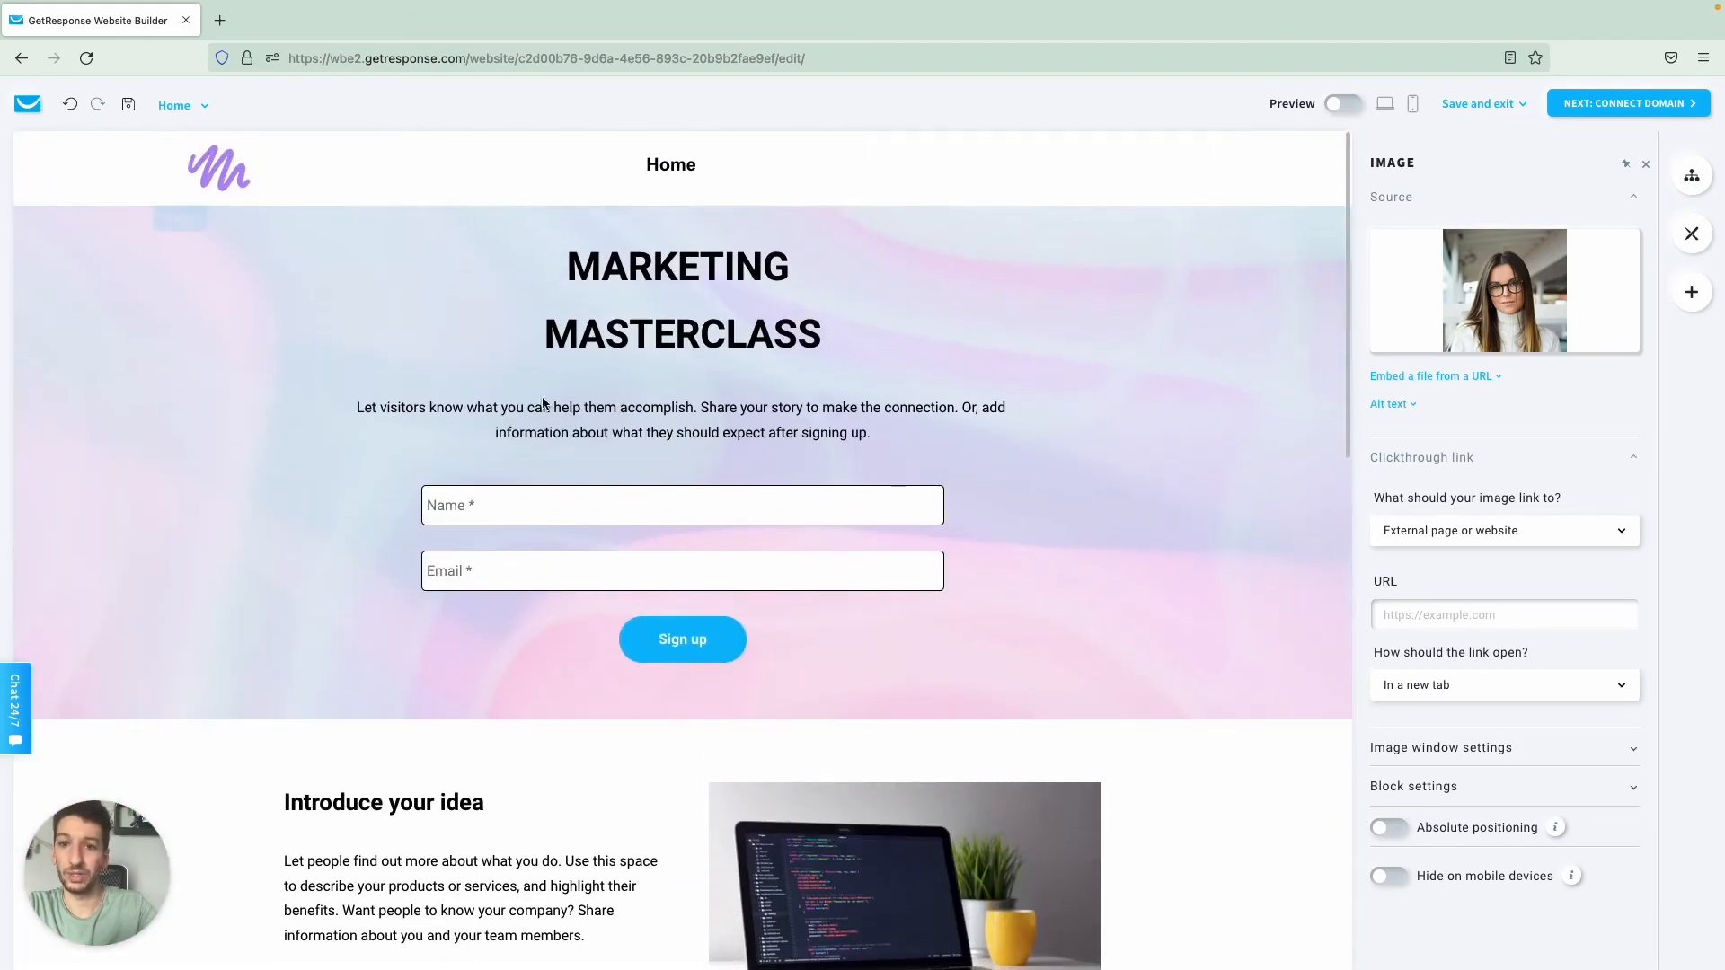
scroll(575, 449, "down", 1)
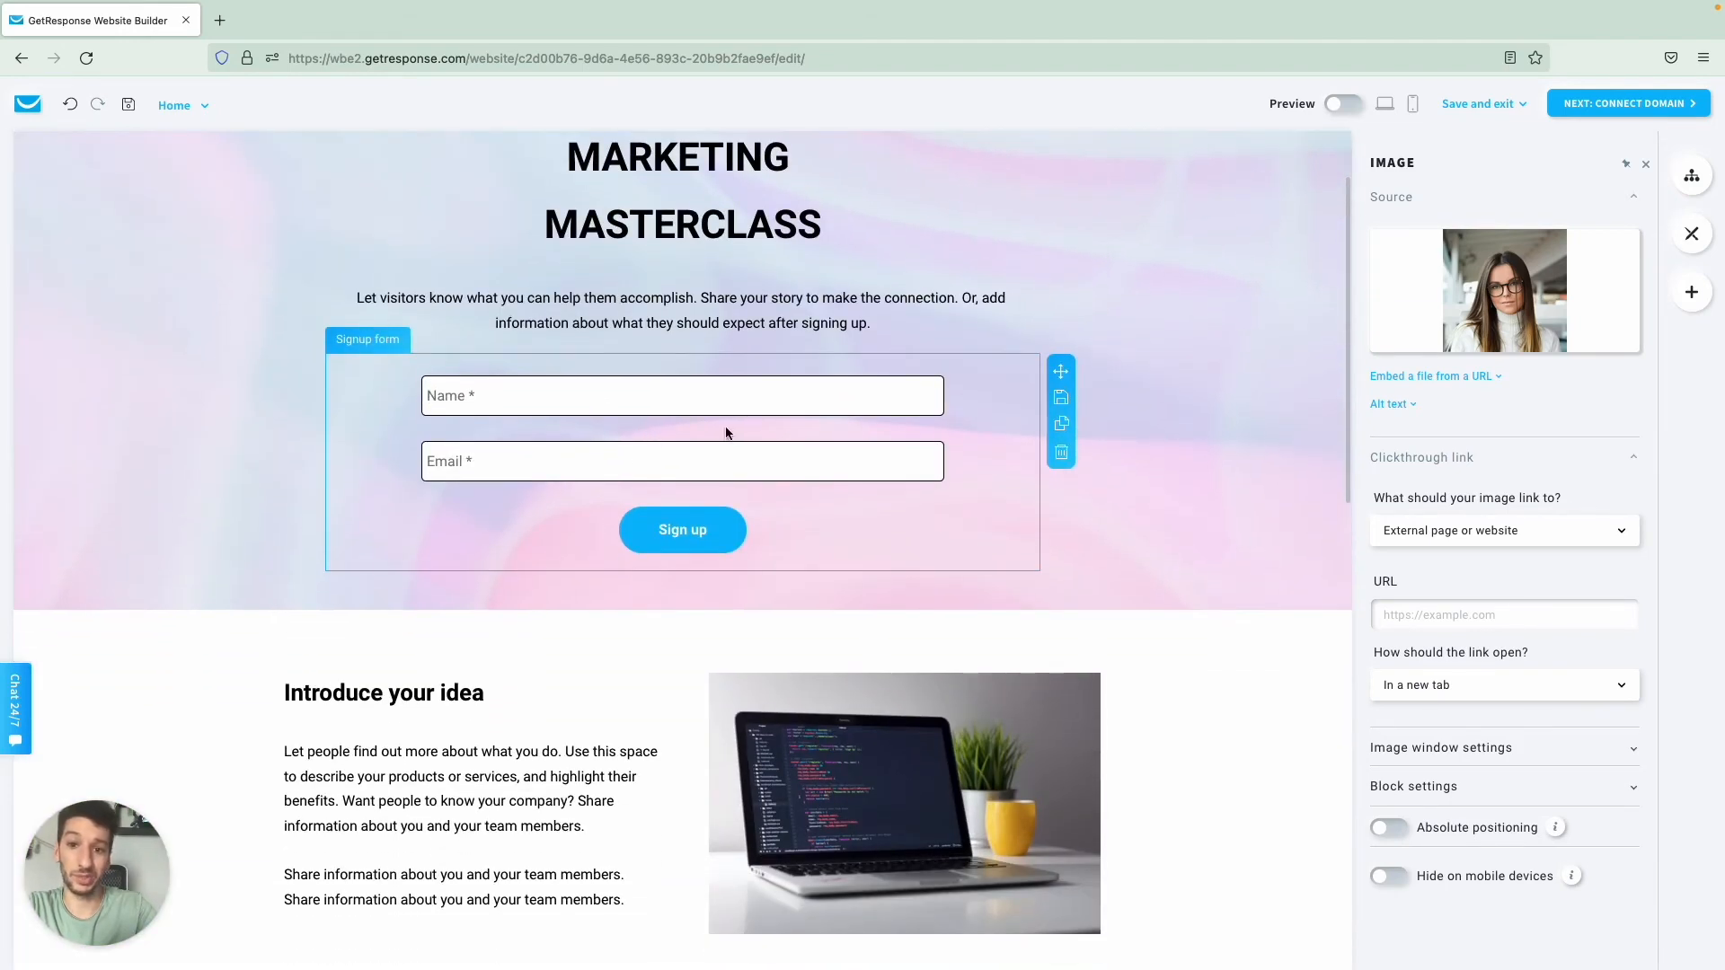
left_click(988, 525)
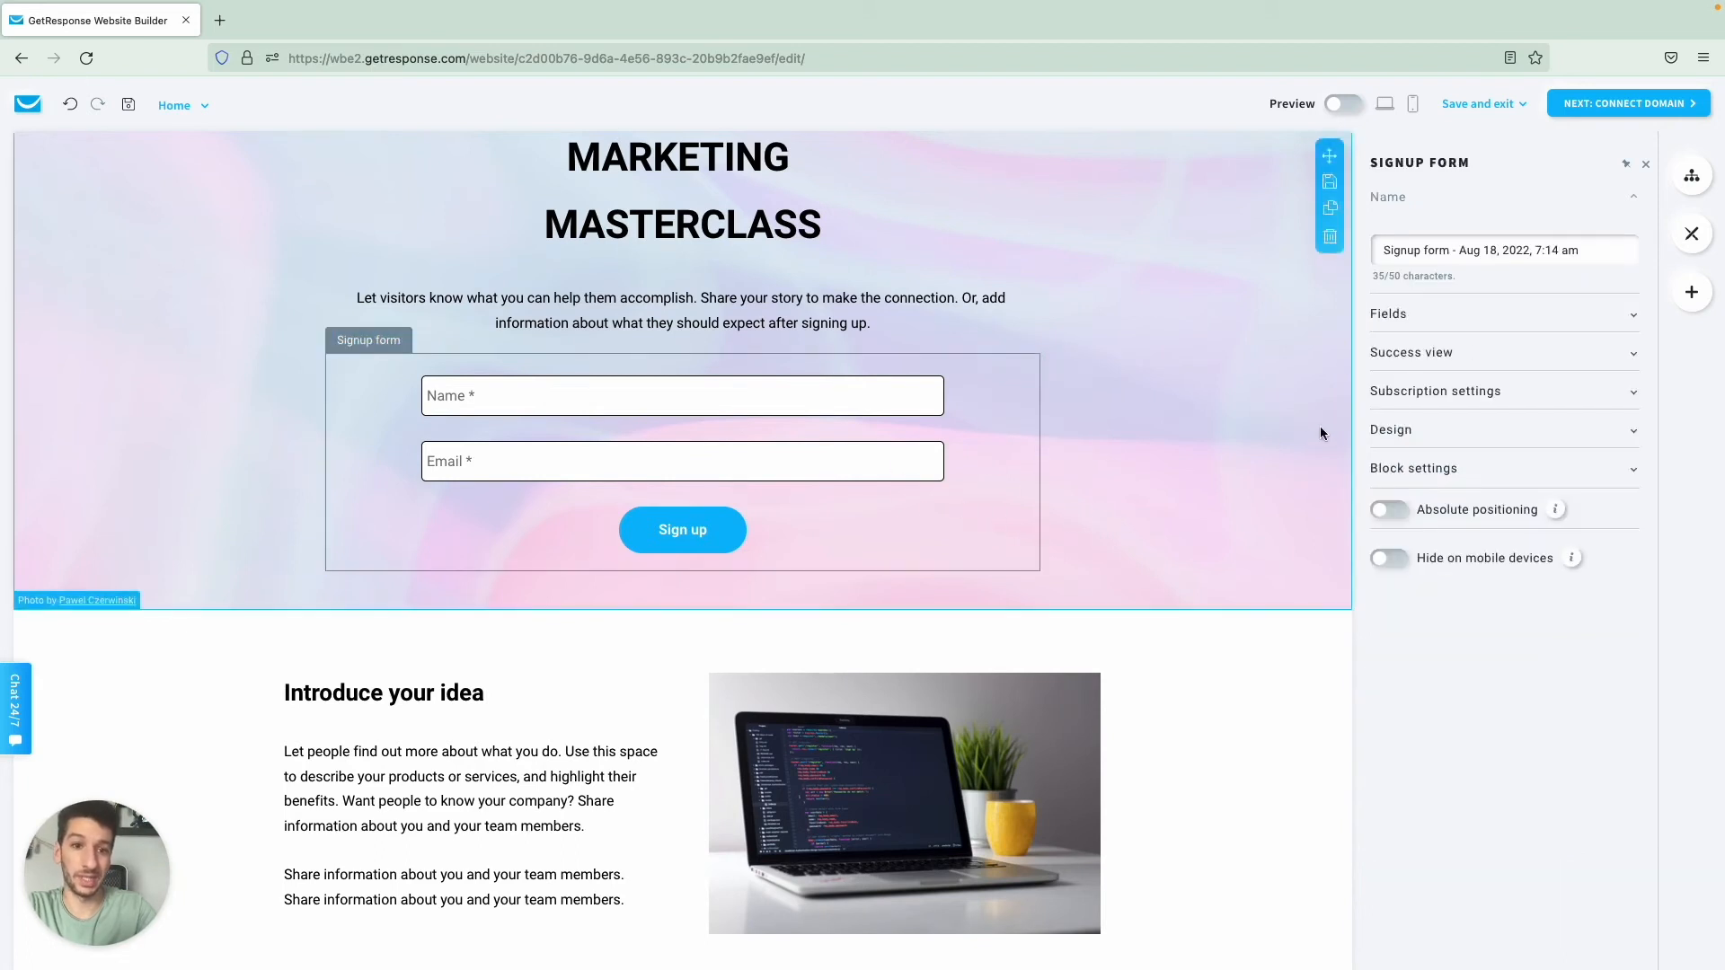
triple_click(1473, 250)
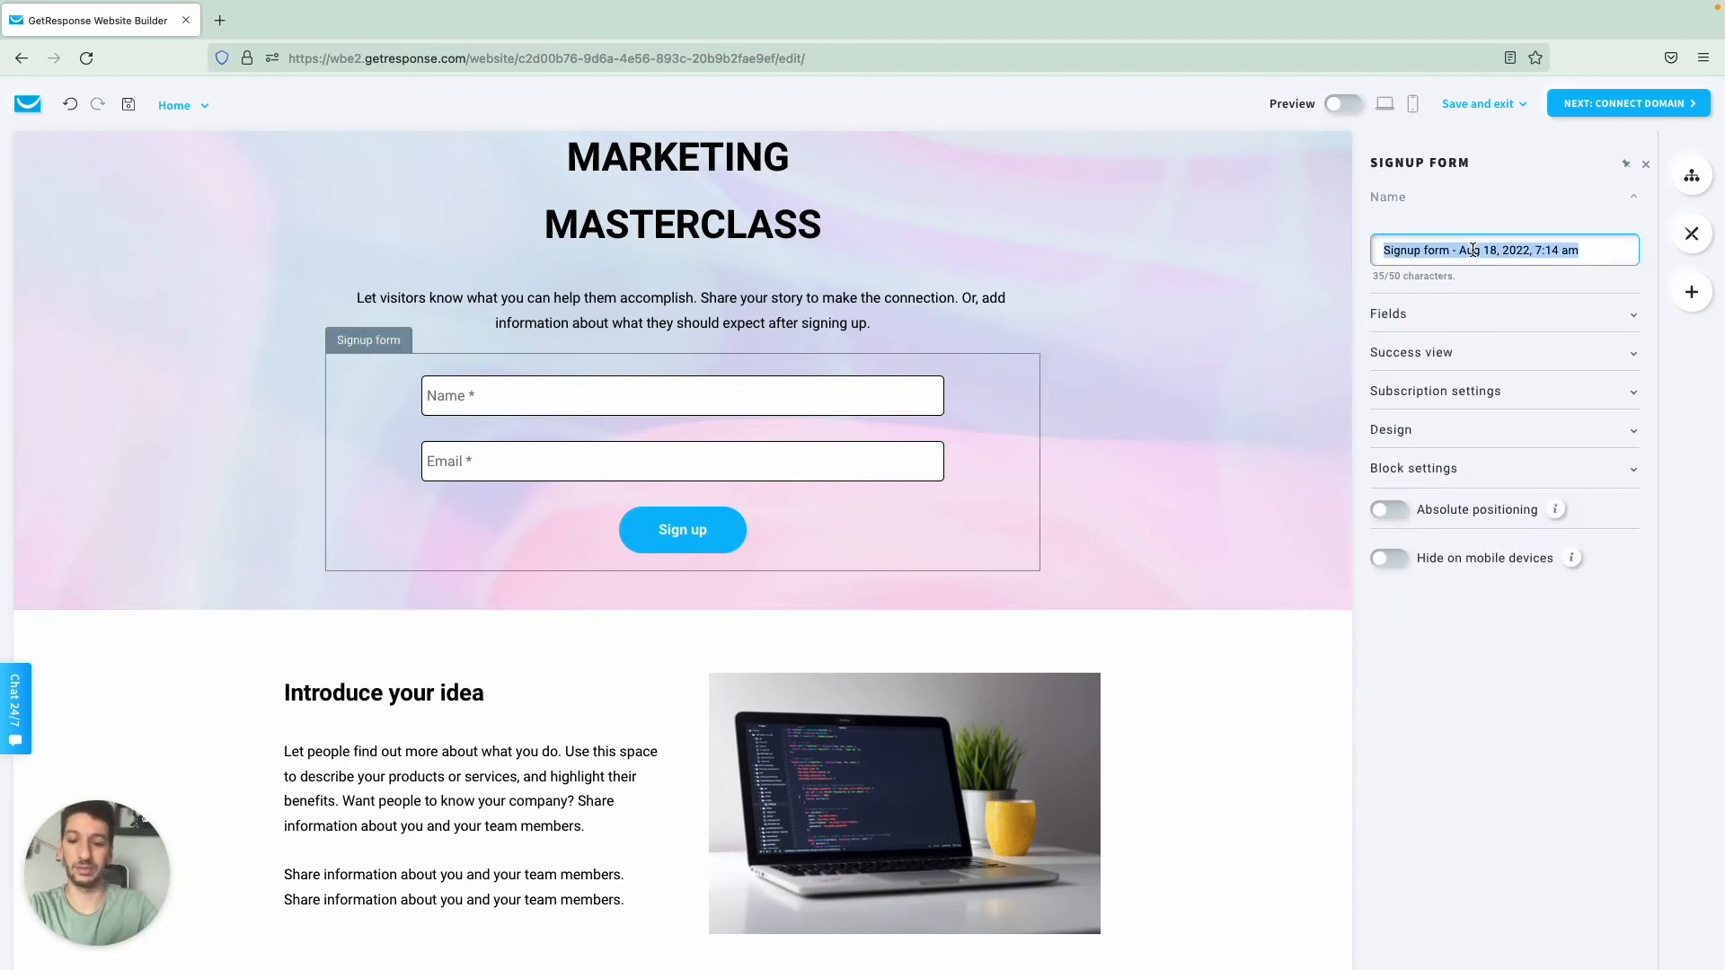
type("Mastercl")
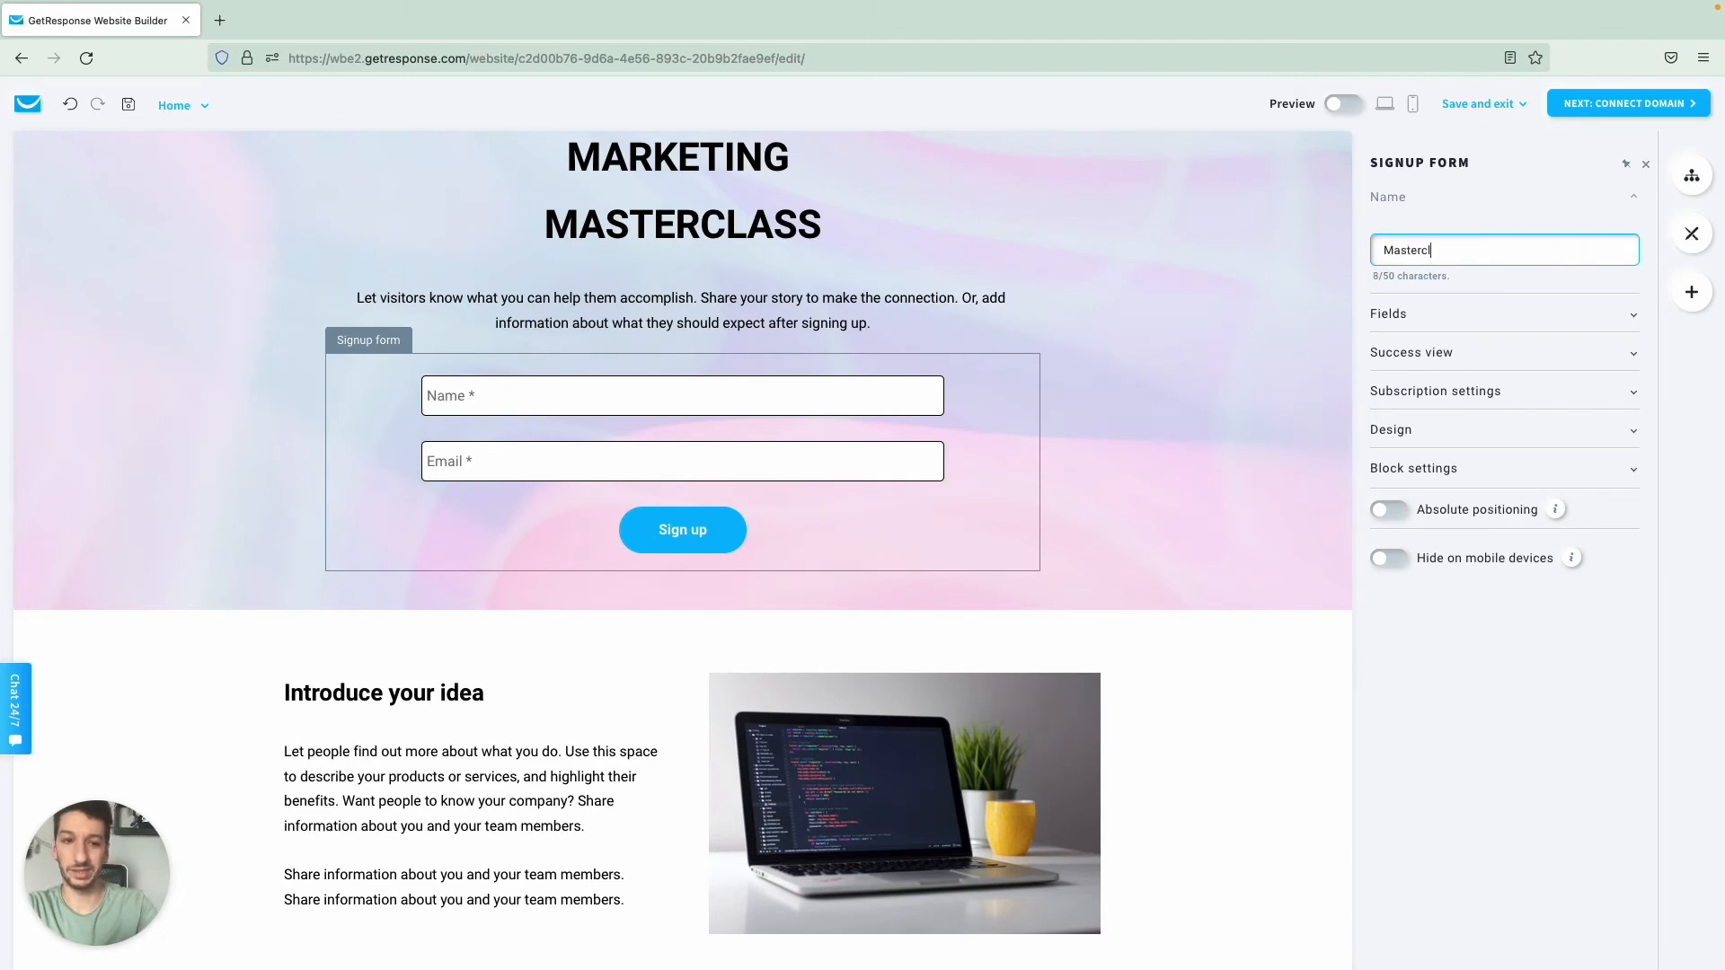
type("ass")
Step: Try adding the custom field best_countries to the signup form and remove it again
left_click(1450, 316)
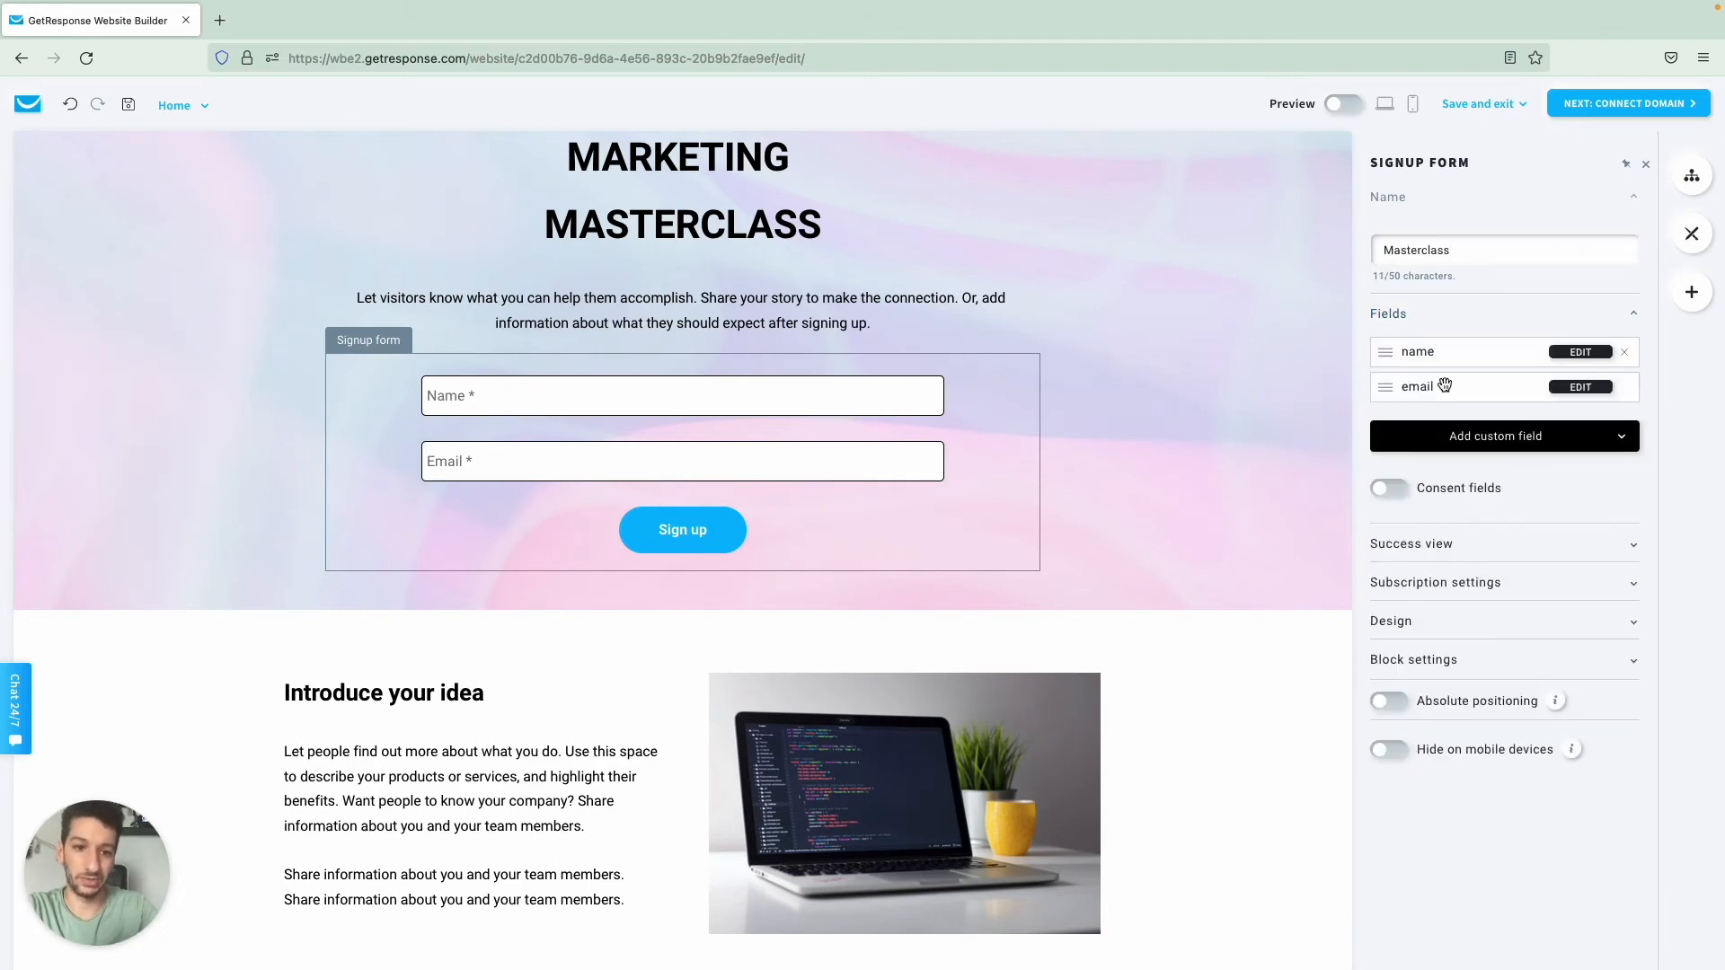
left_click(1463, 449)
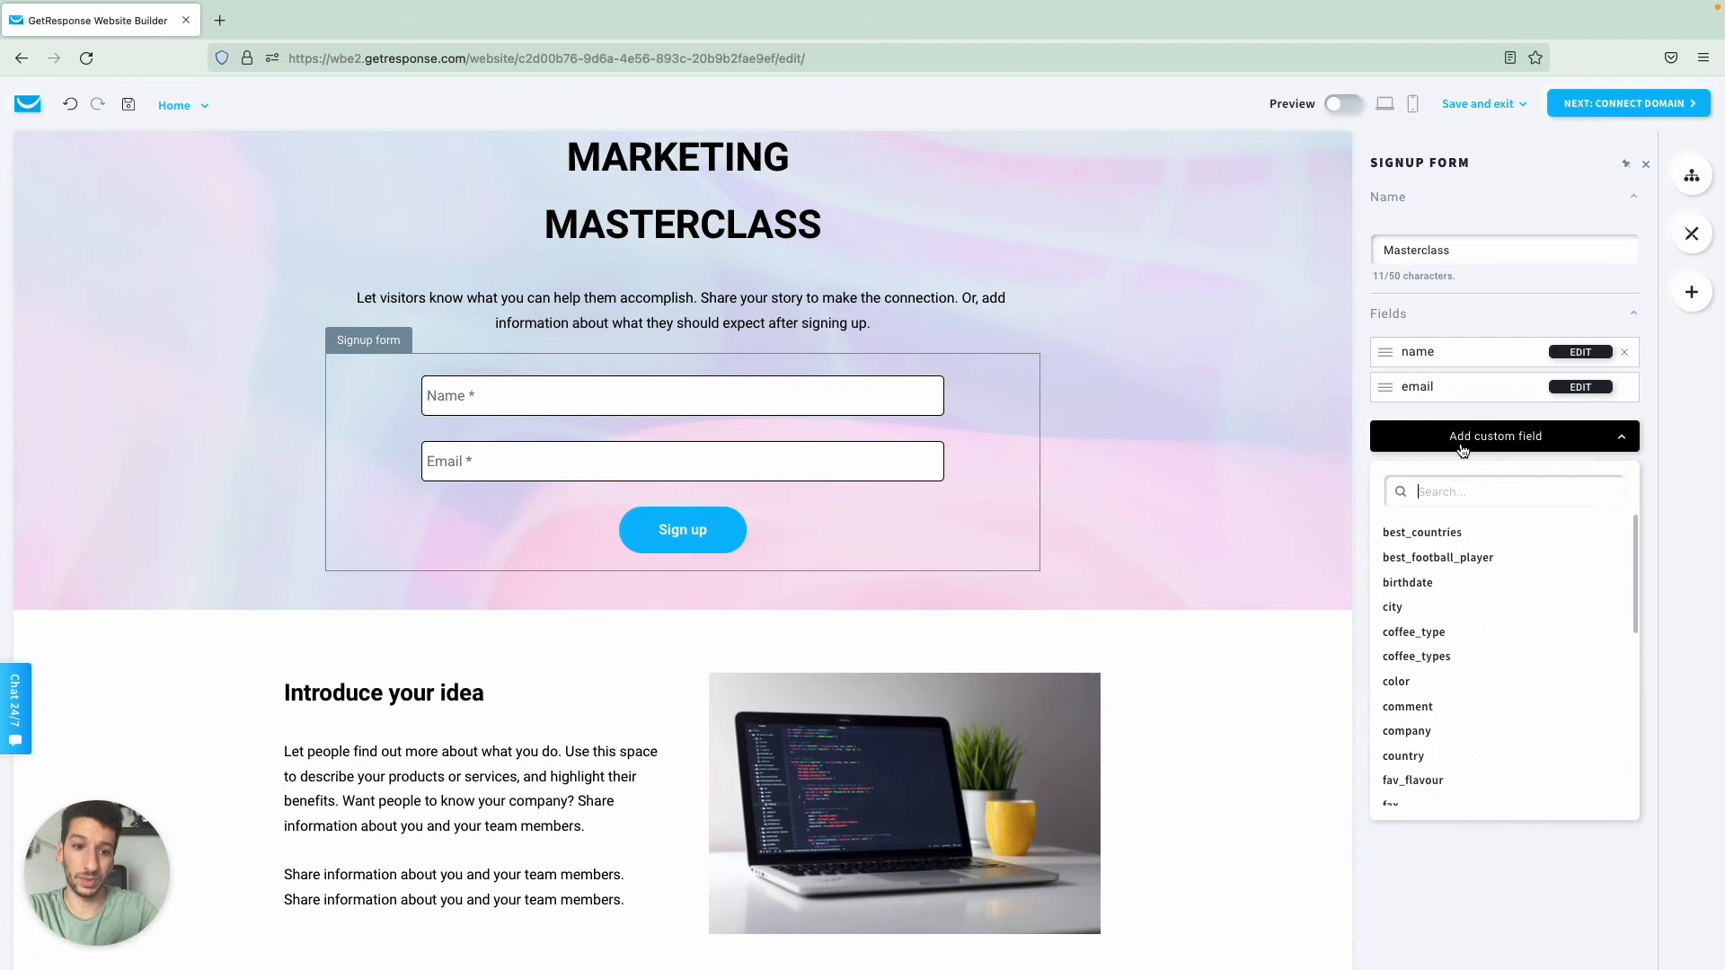
left_click(1440, 534)
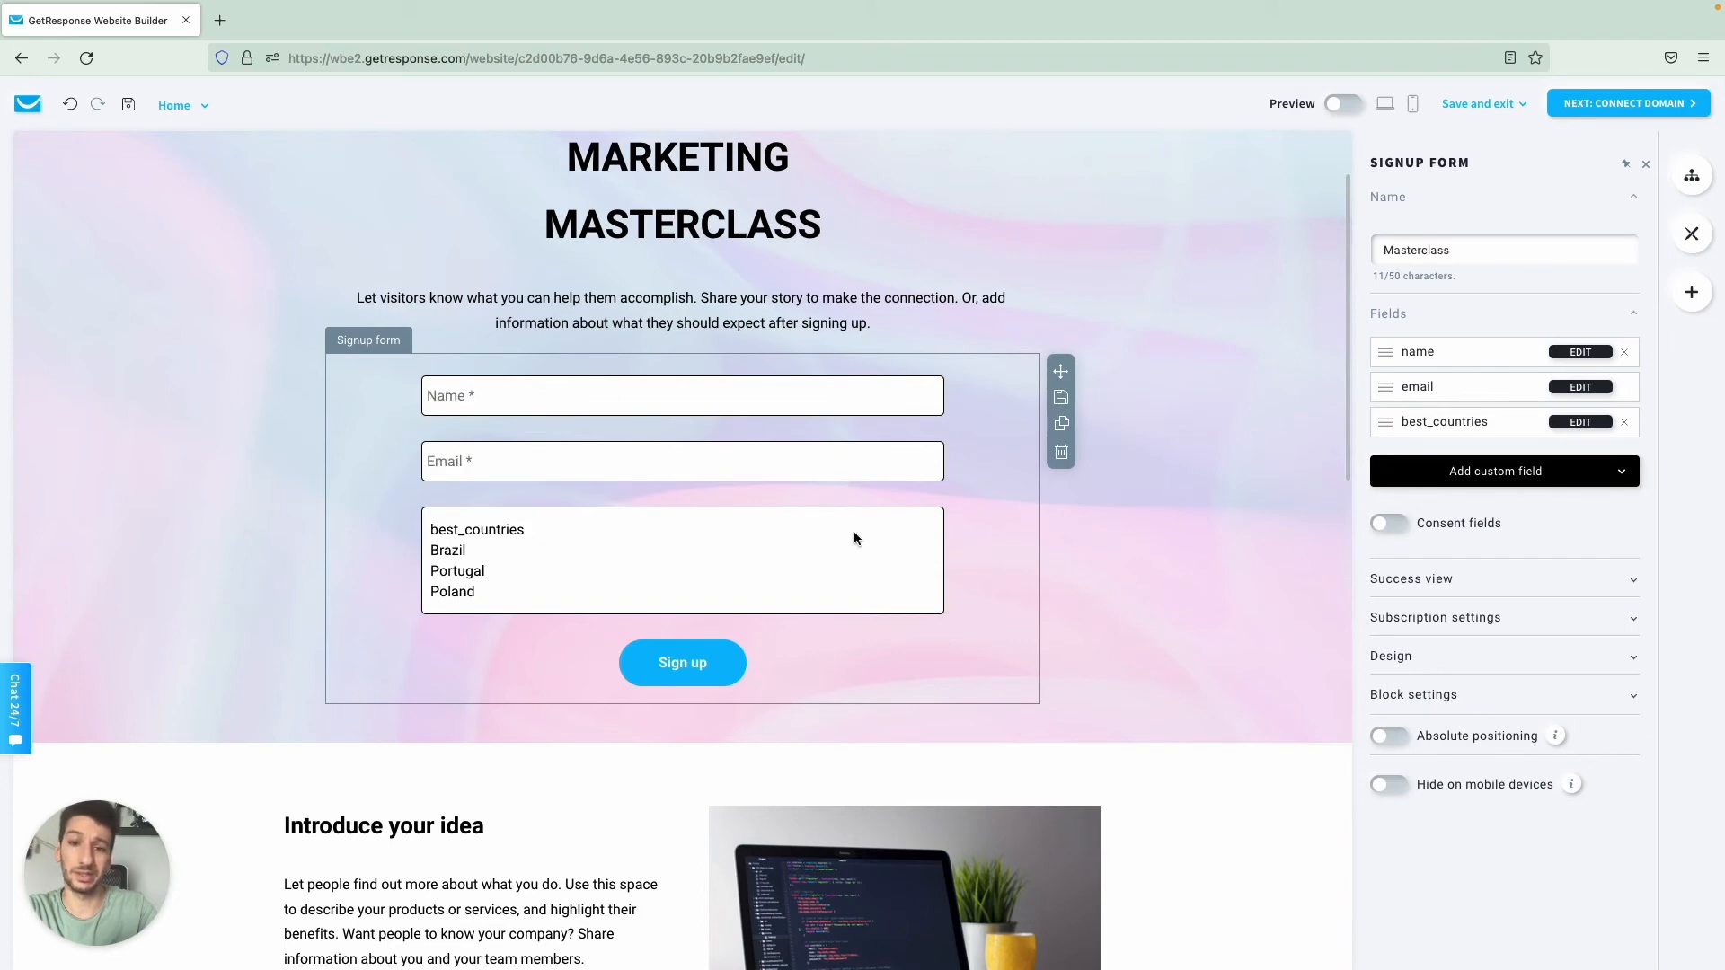
left_click(1625, 422)
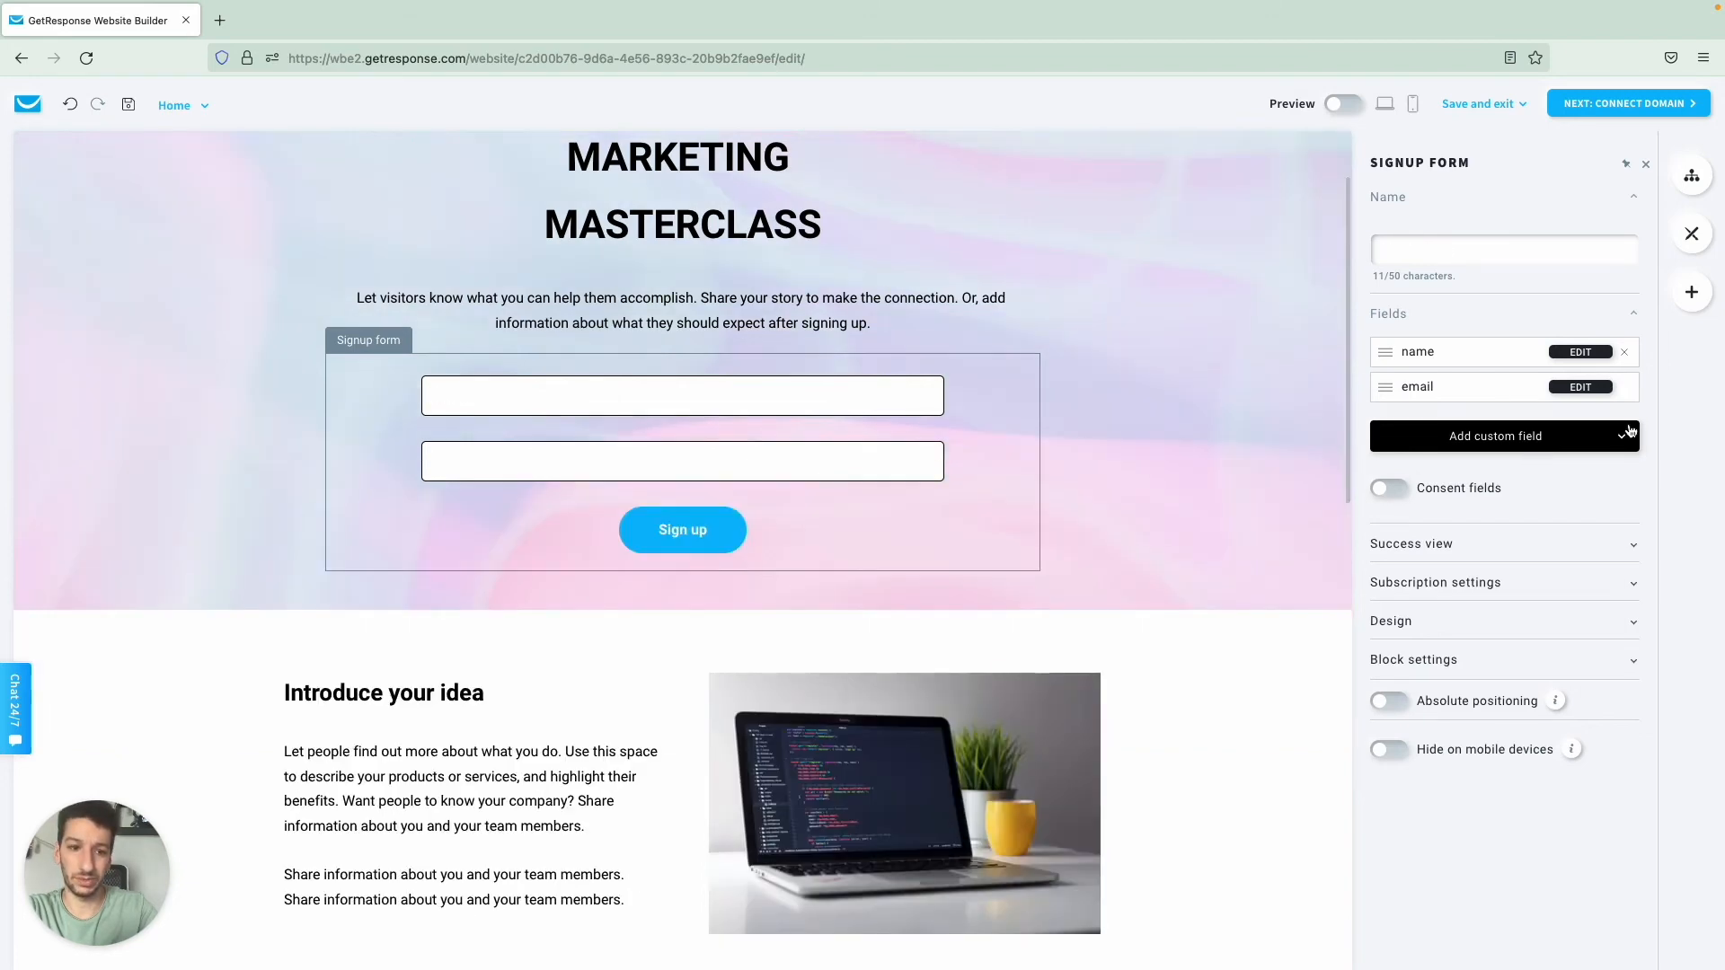
Step: Keep cookiemonster as the signup form's subscription list and turn on adding contacts to an autoresponder cycle
left_click(1453, 545)
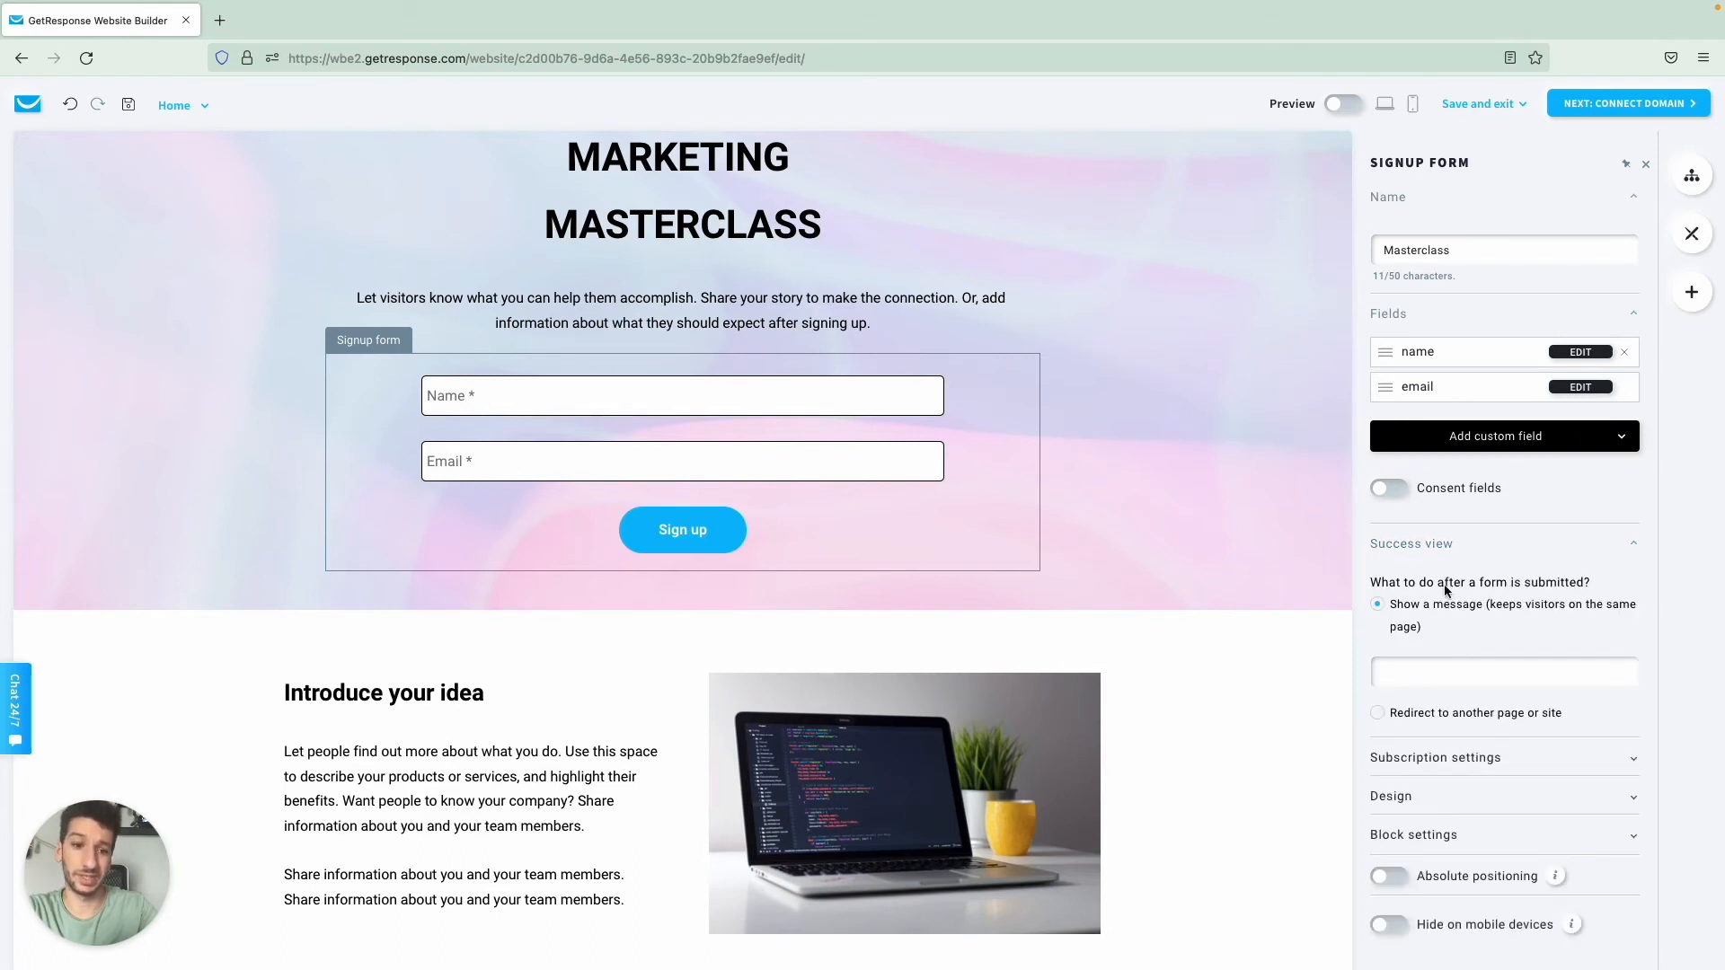
left_click(1430, 546)
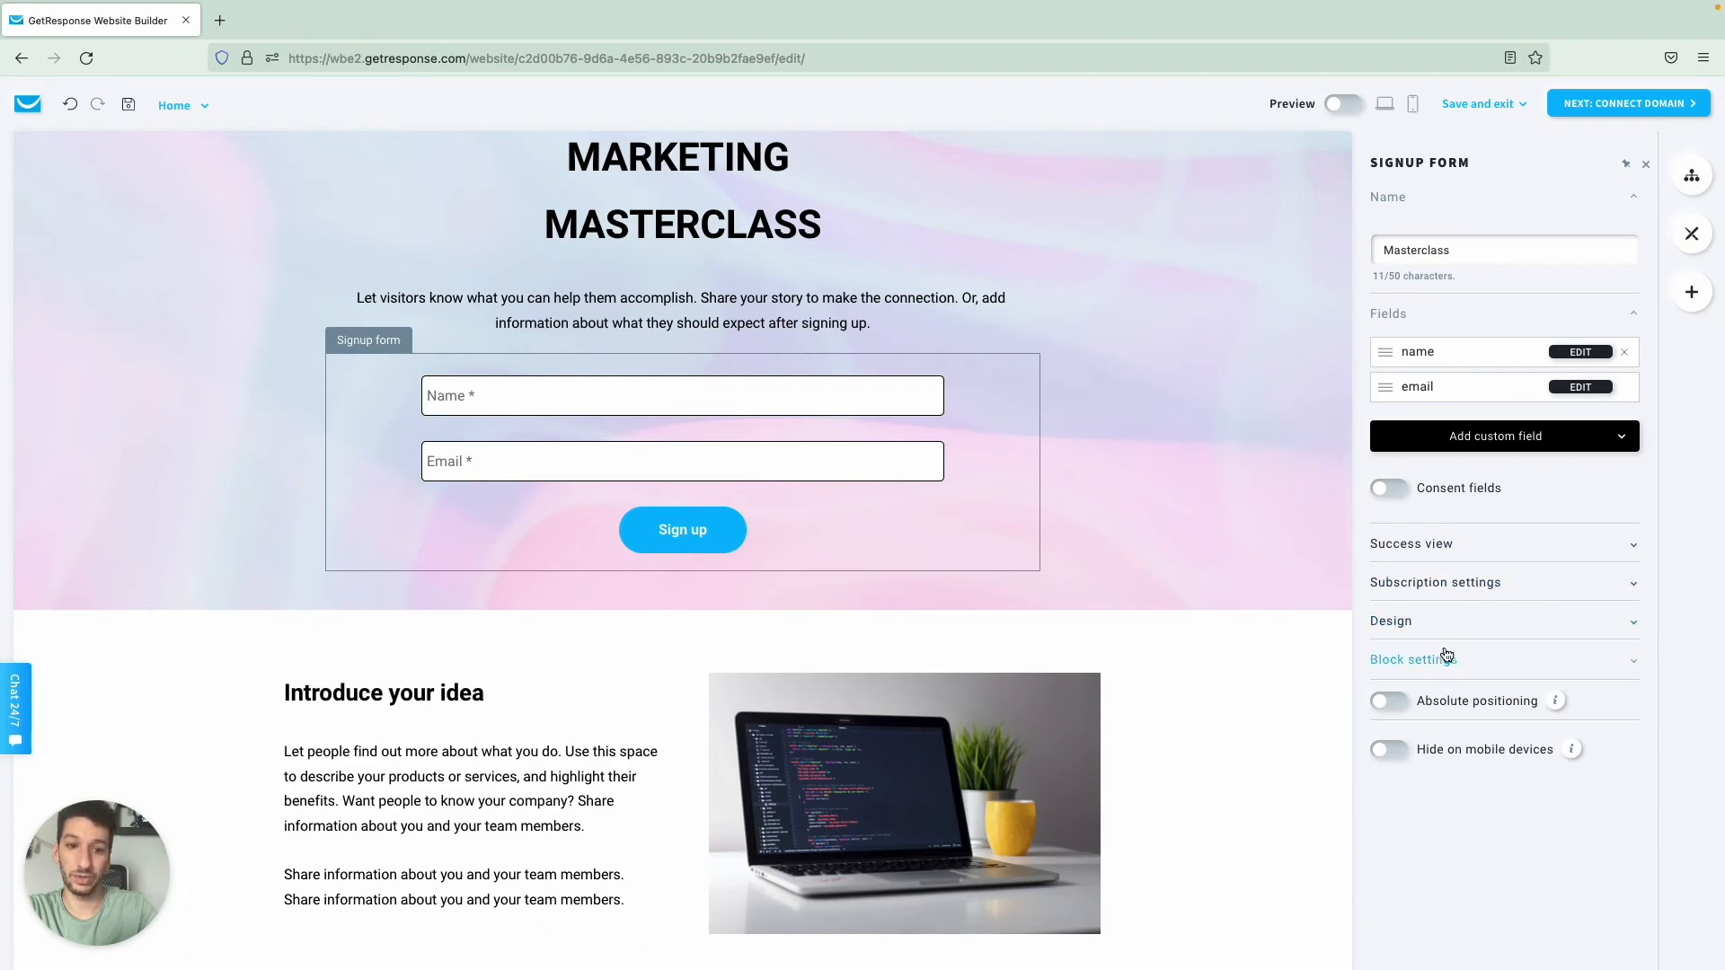
left_click(1460, 585)
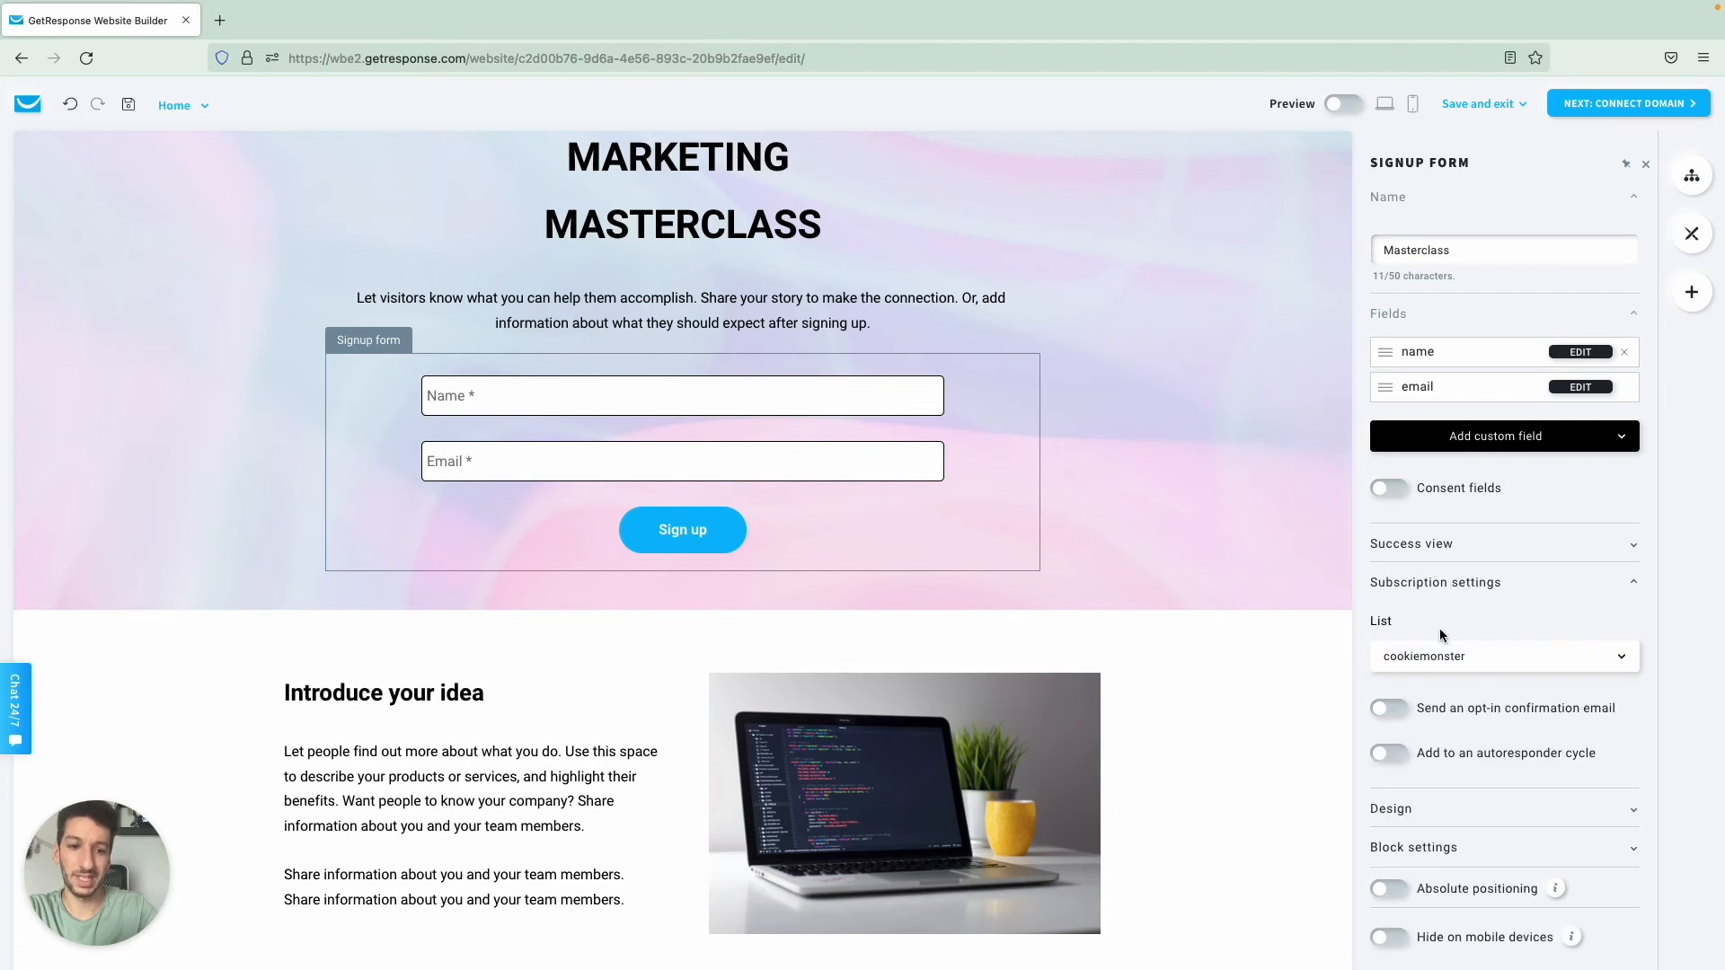
left_click(1444, 654)
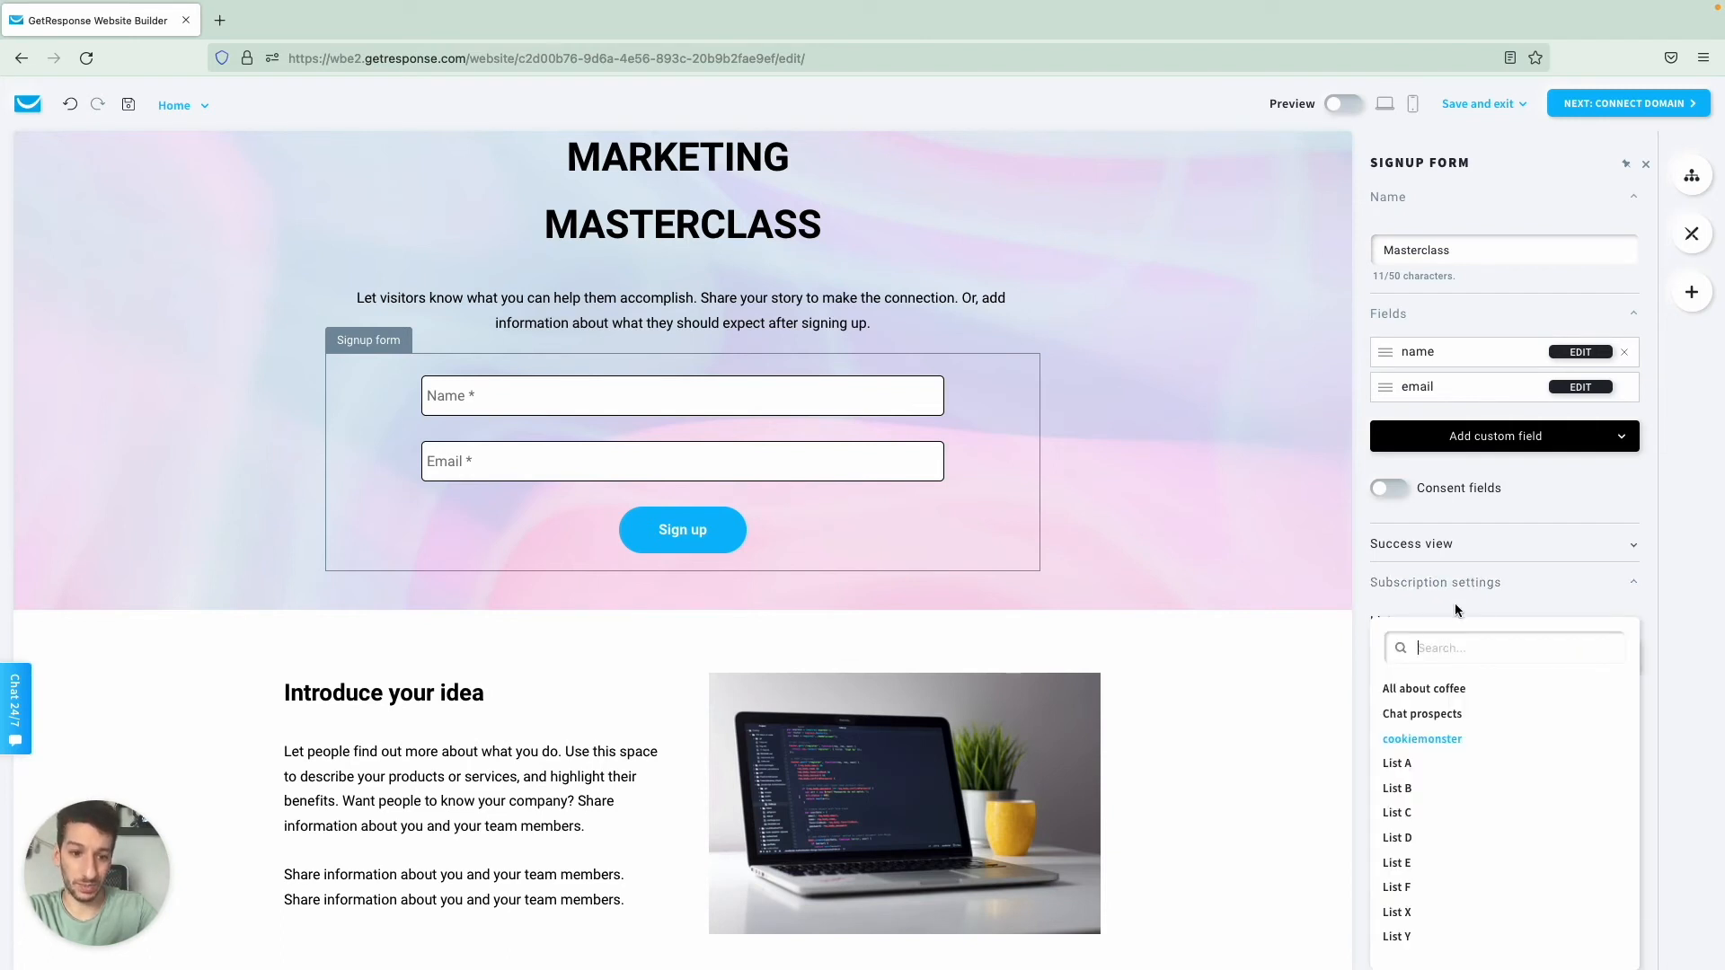
left_click(1427, 750)
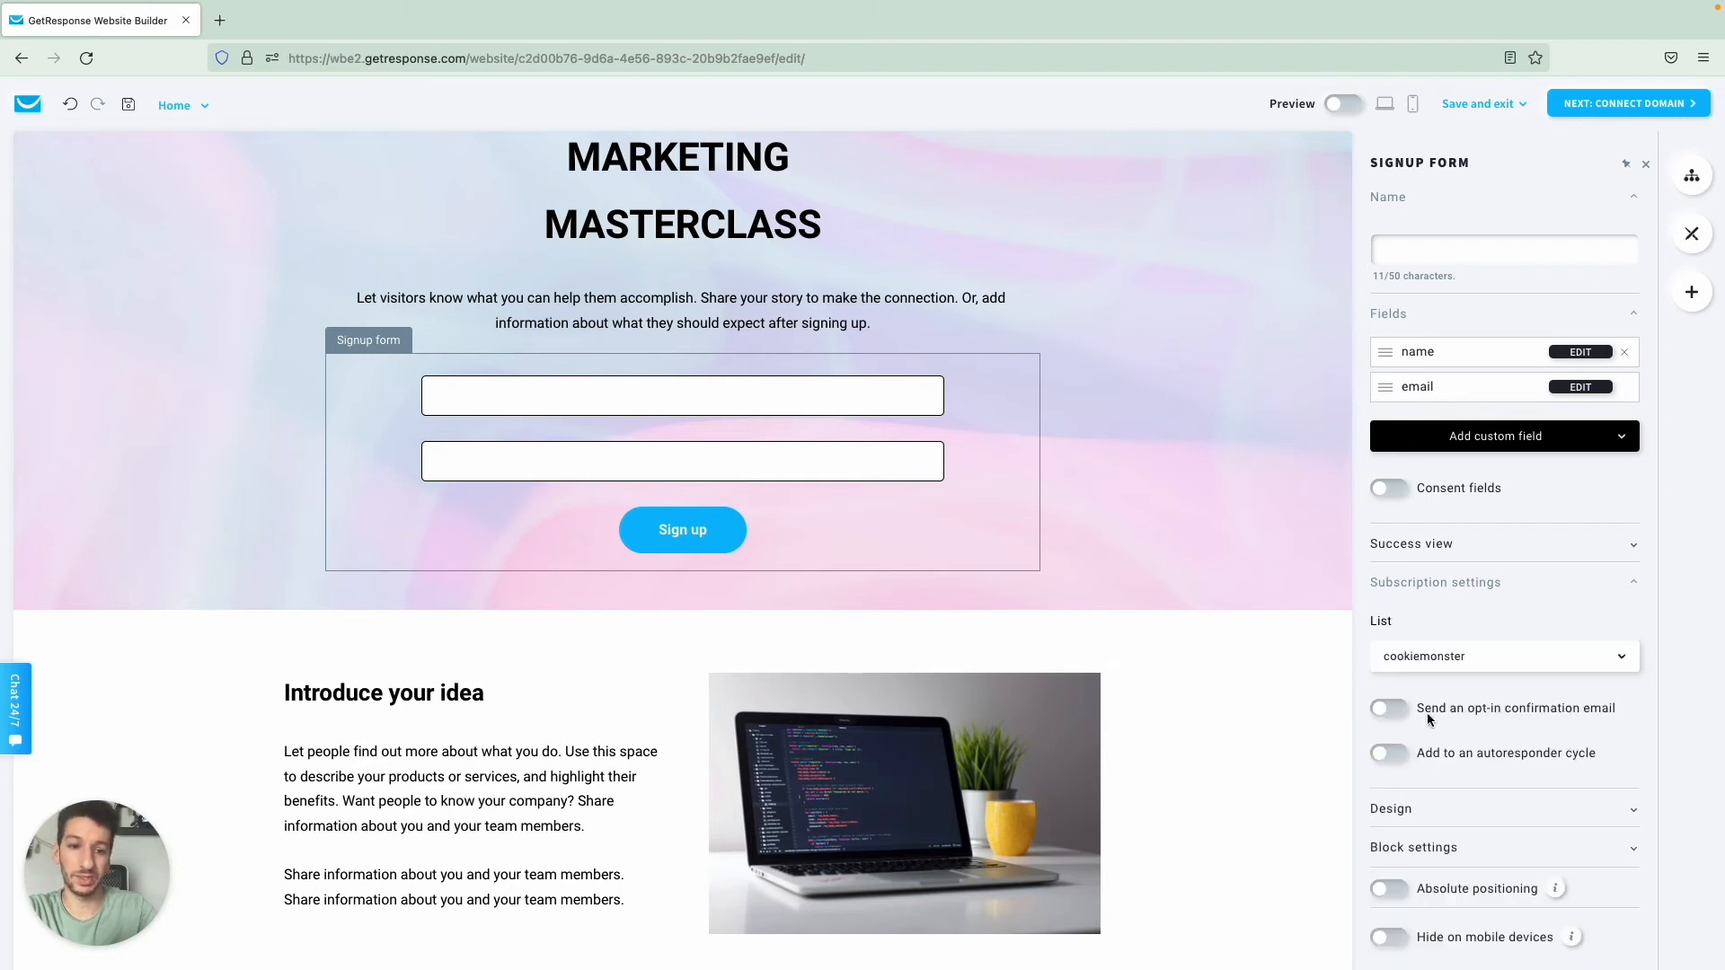
left_click(1384, 757)
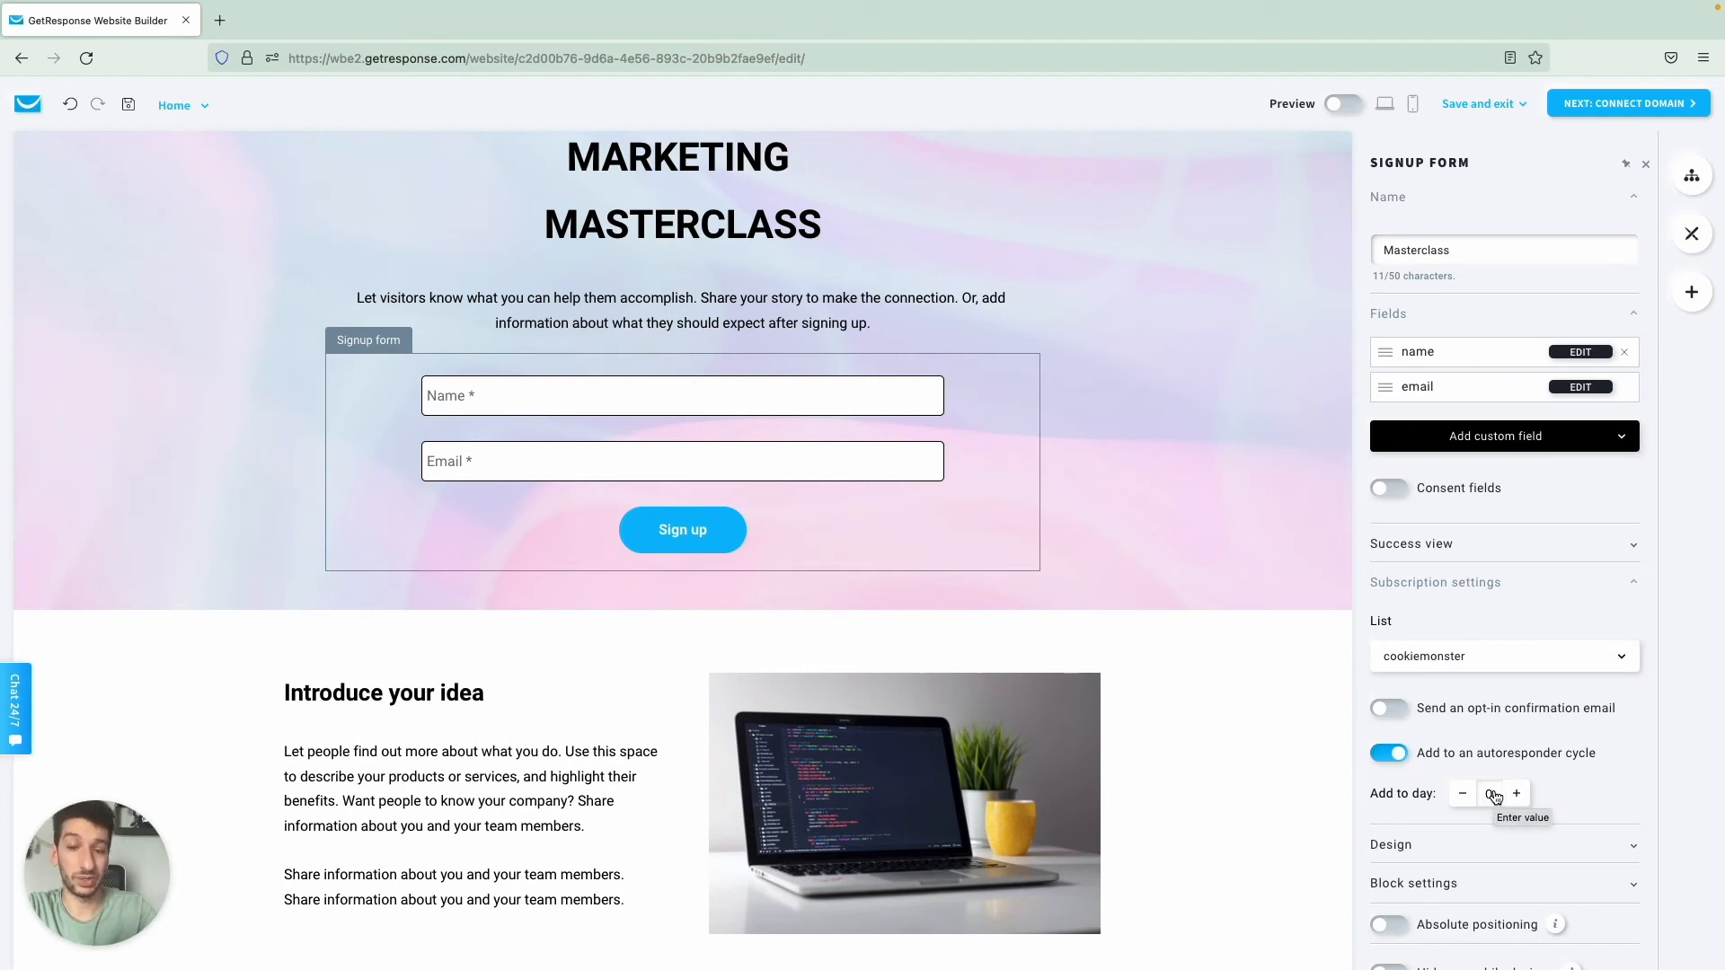
left_click(1230, 494)
scroll(1230, 494, "down", 5)
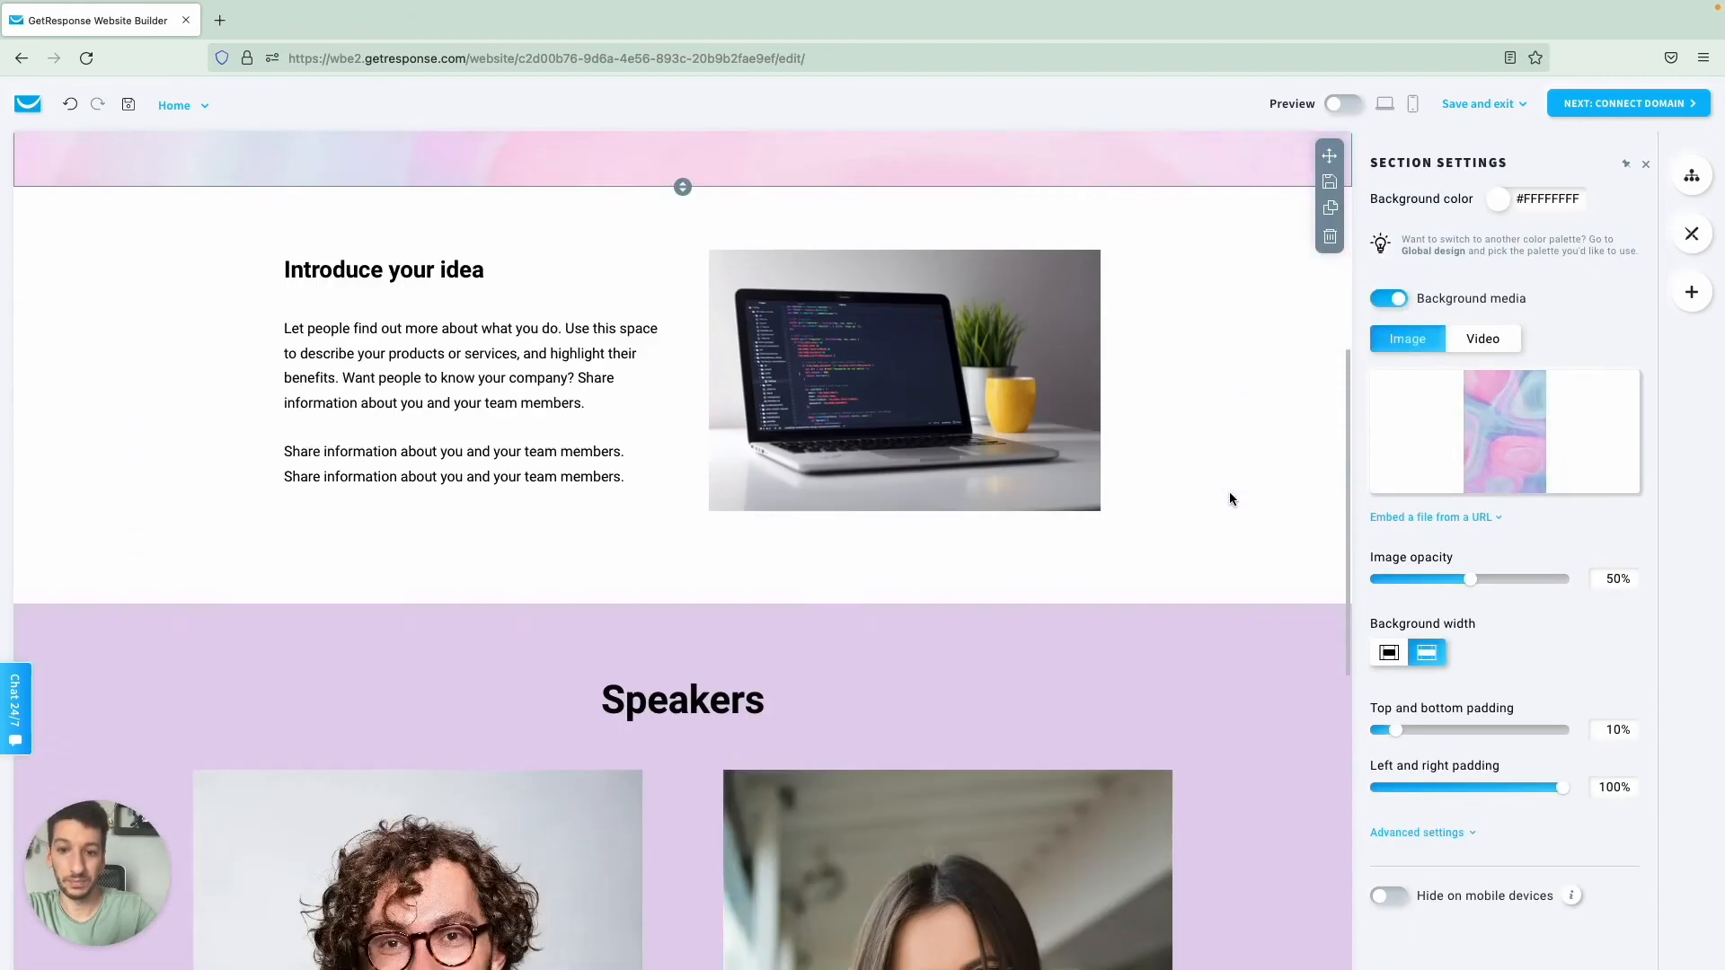
scroll(1229, 496, "down", 8)
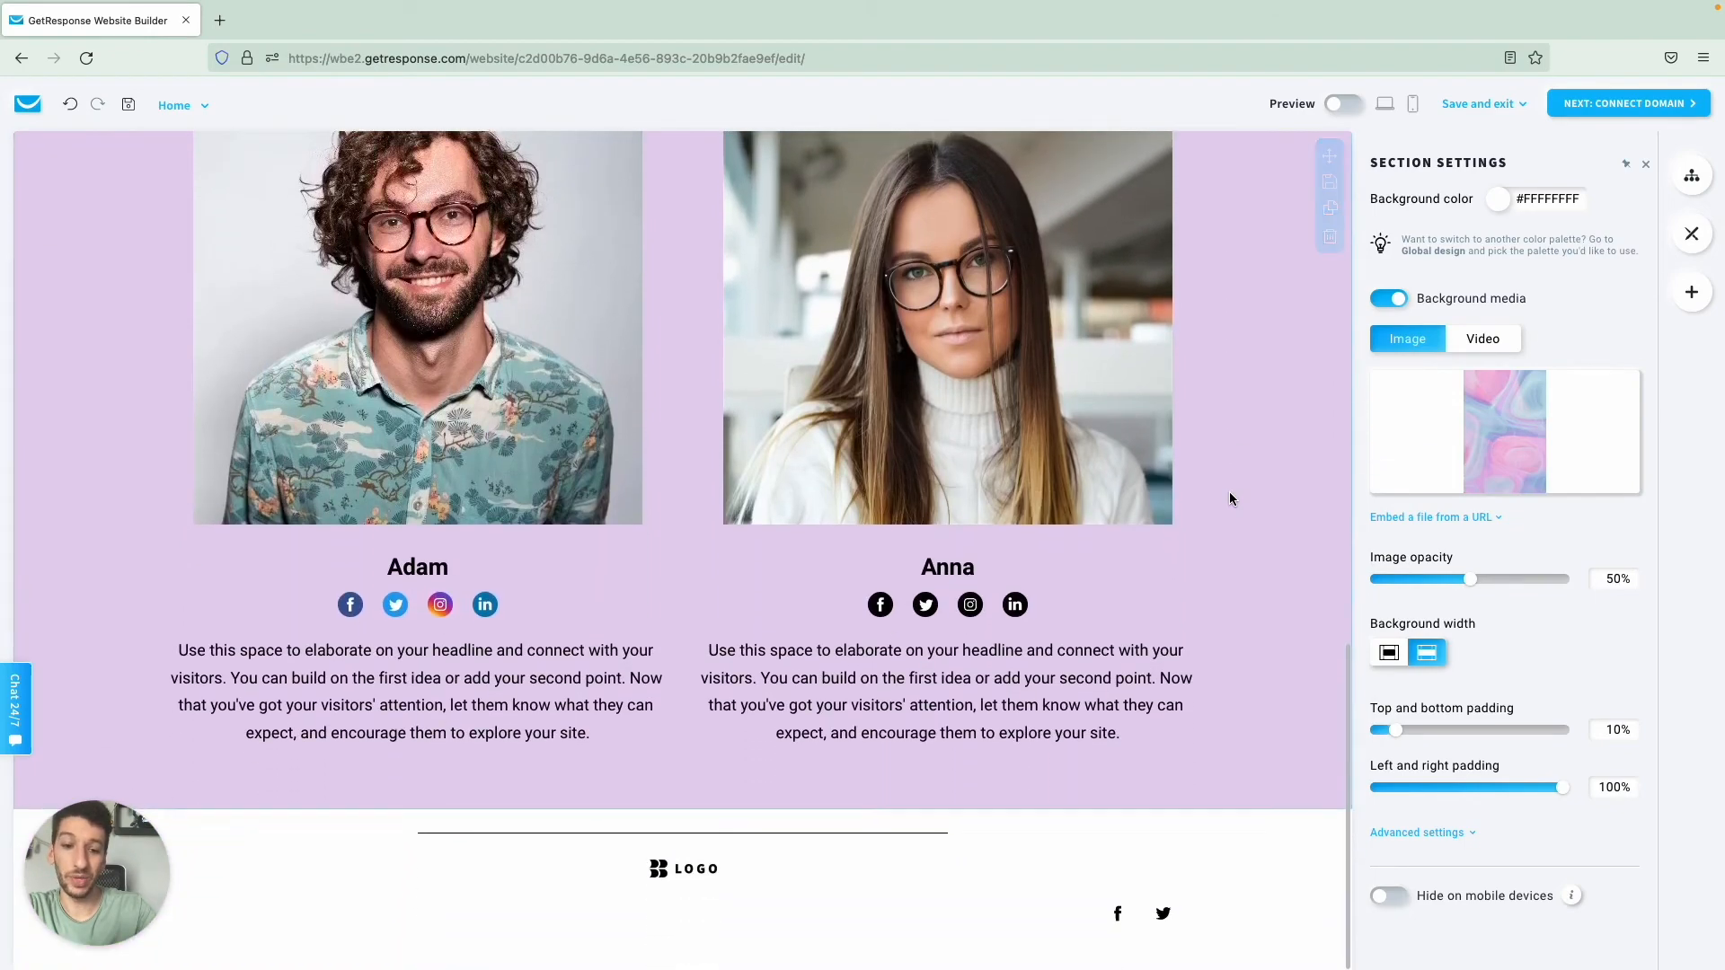
scroll(1230, 499, "up", 15)
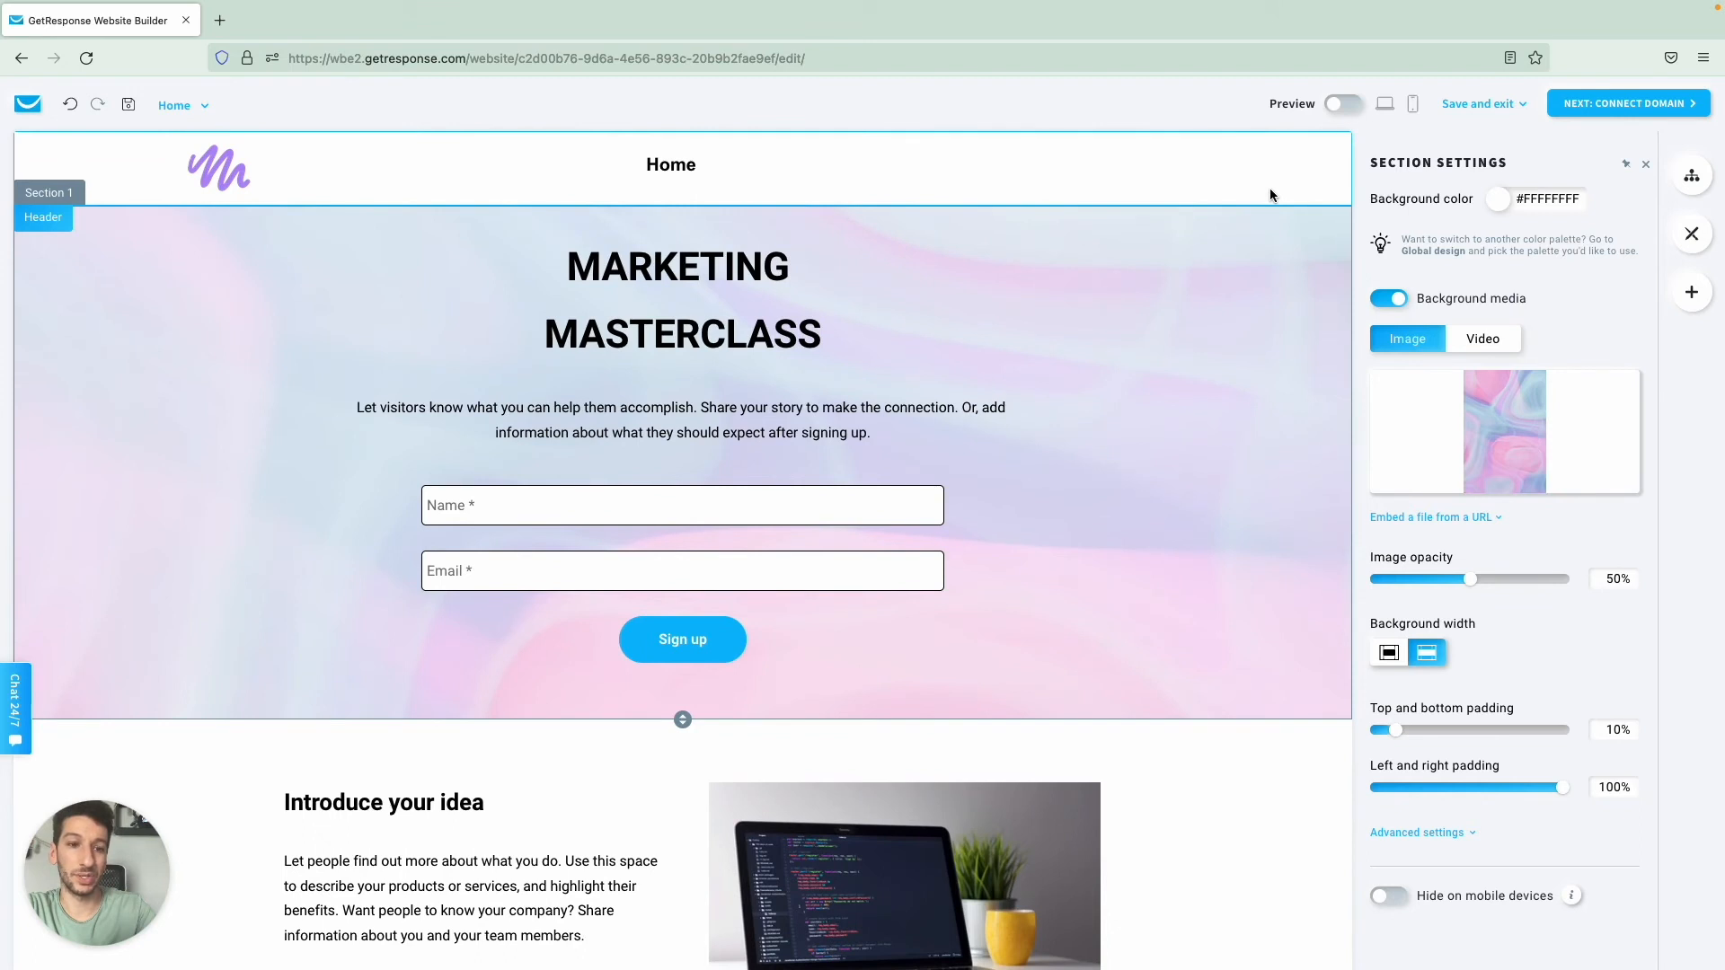
Step: Add a page to the website using the Products template with a lilac header section and eight items in rows of four
left_click(1693, 180)
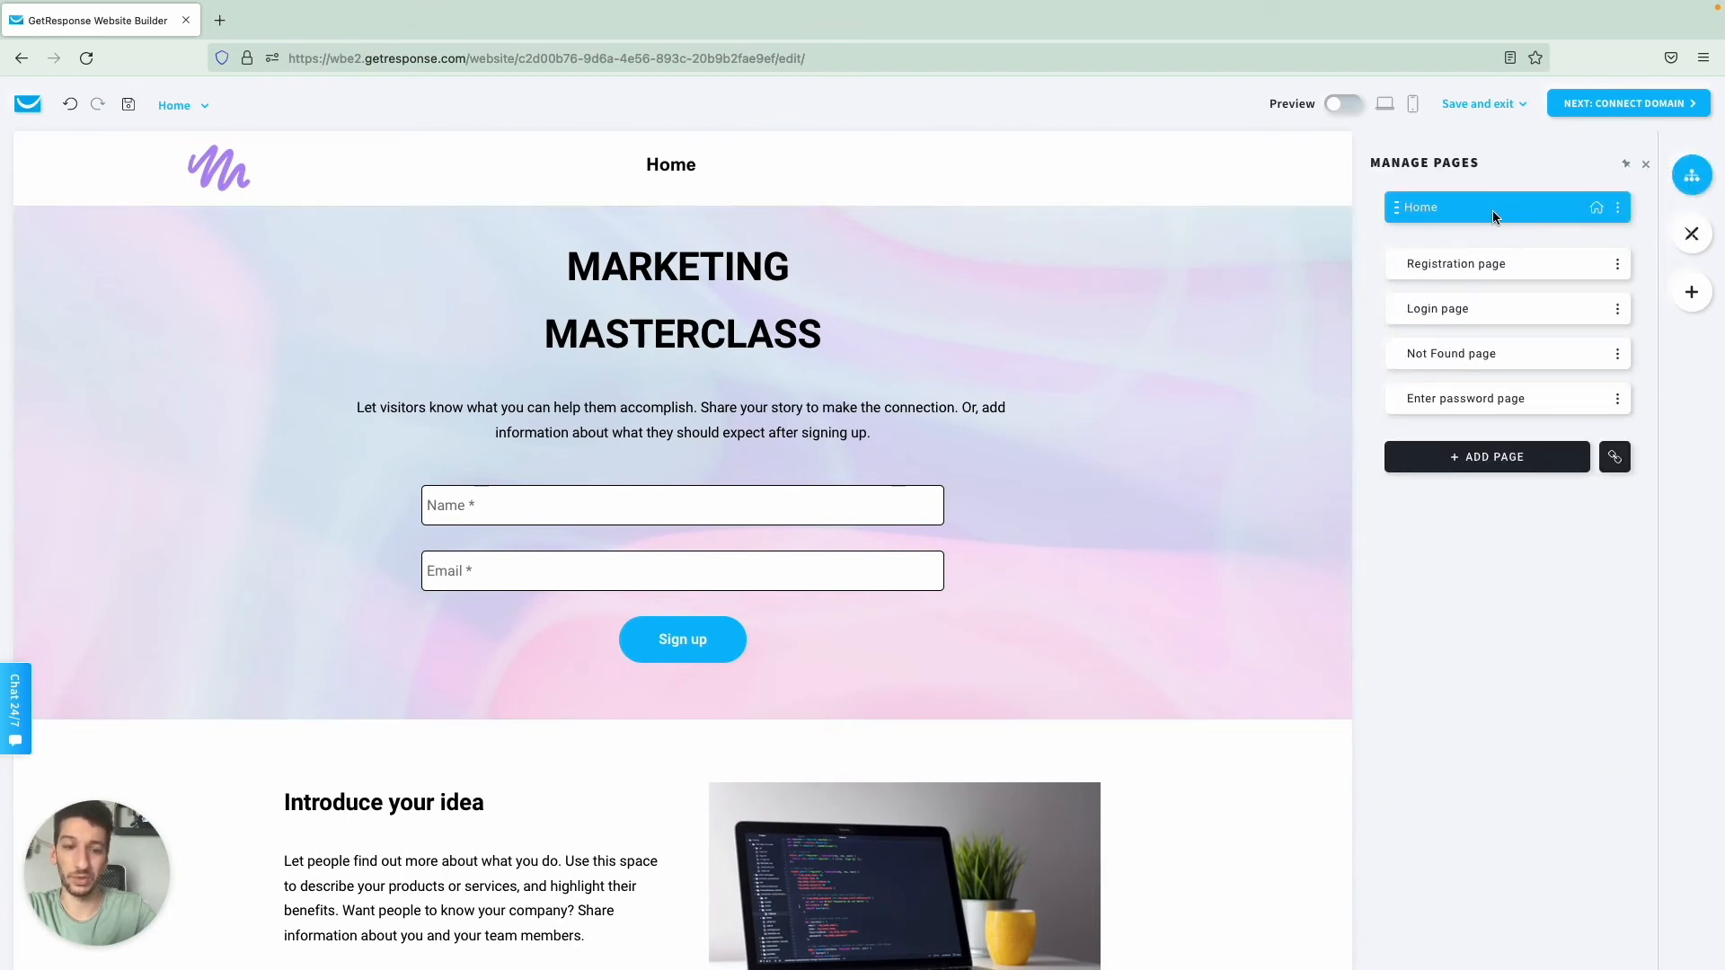
left_click(1508, 462)
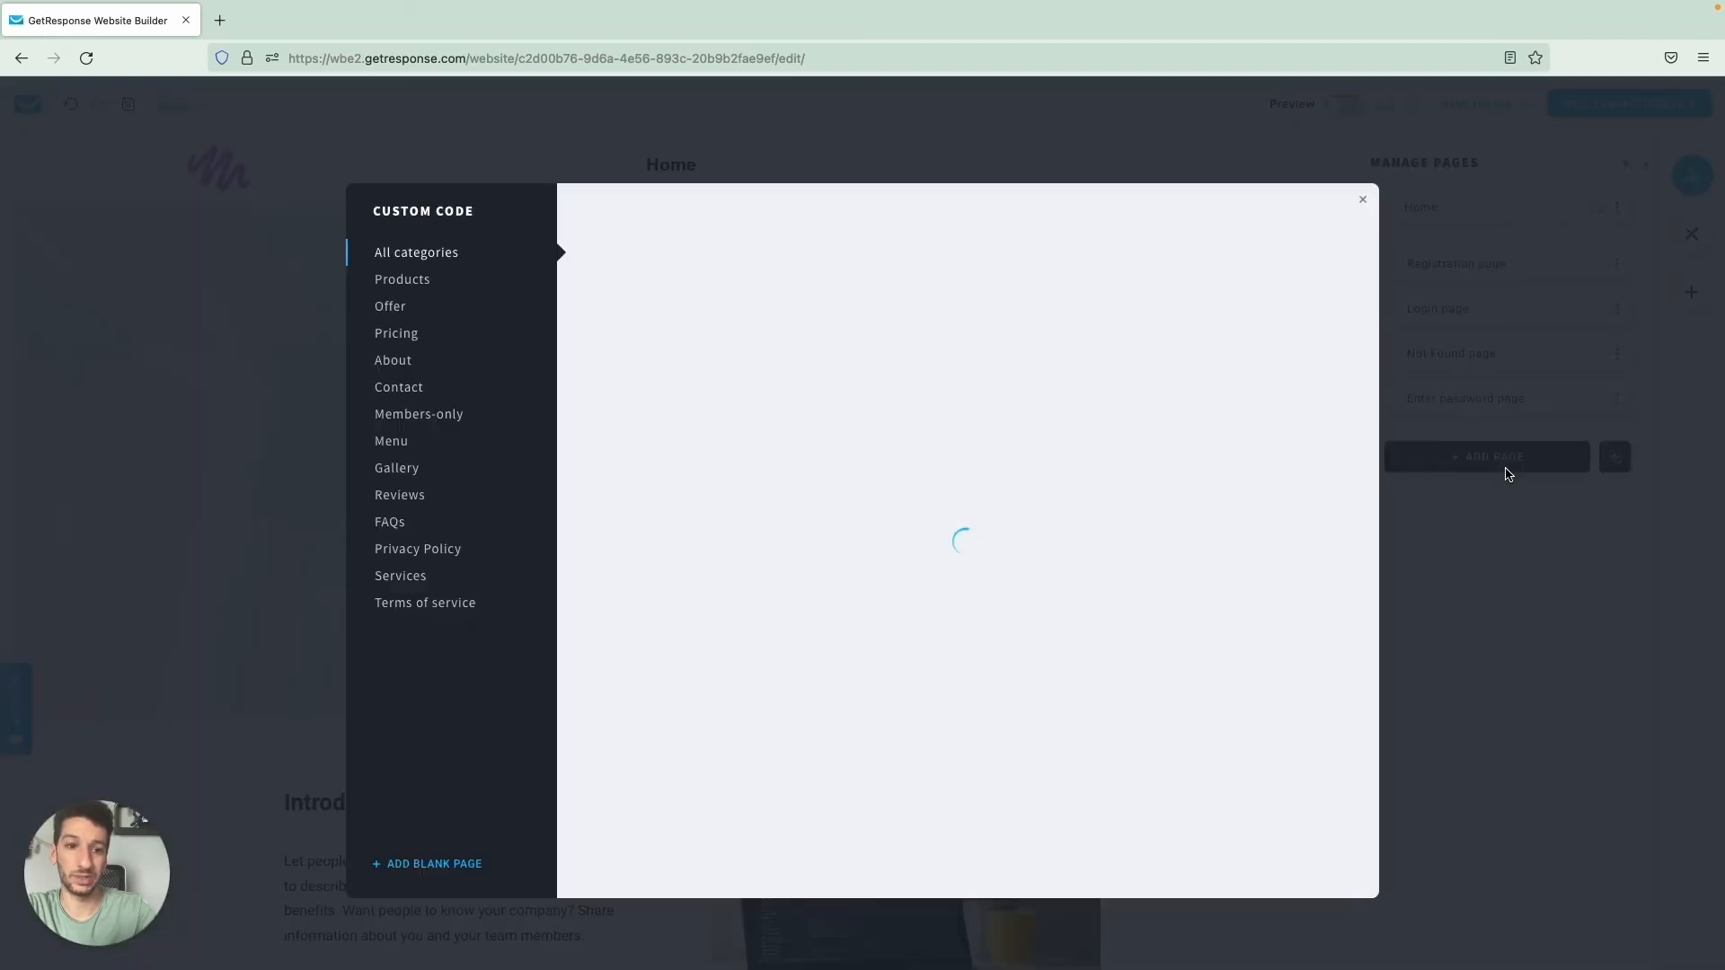
left_click(428, 282)
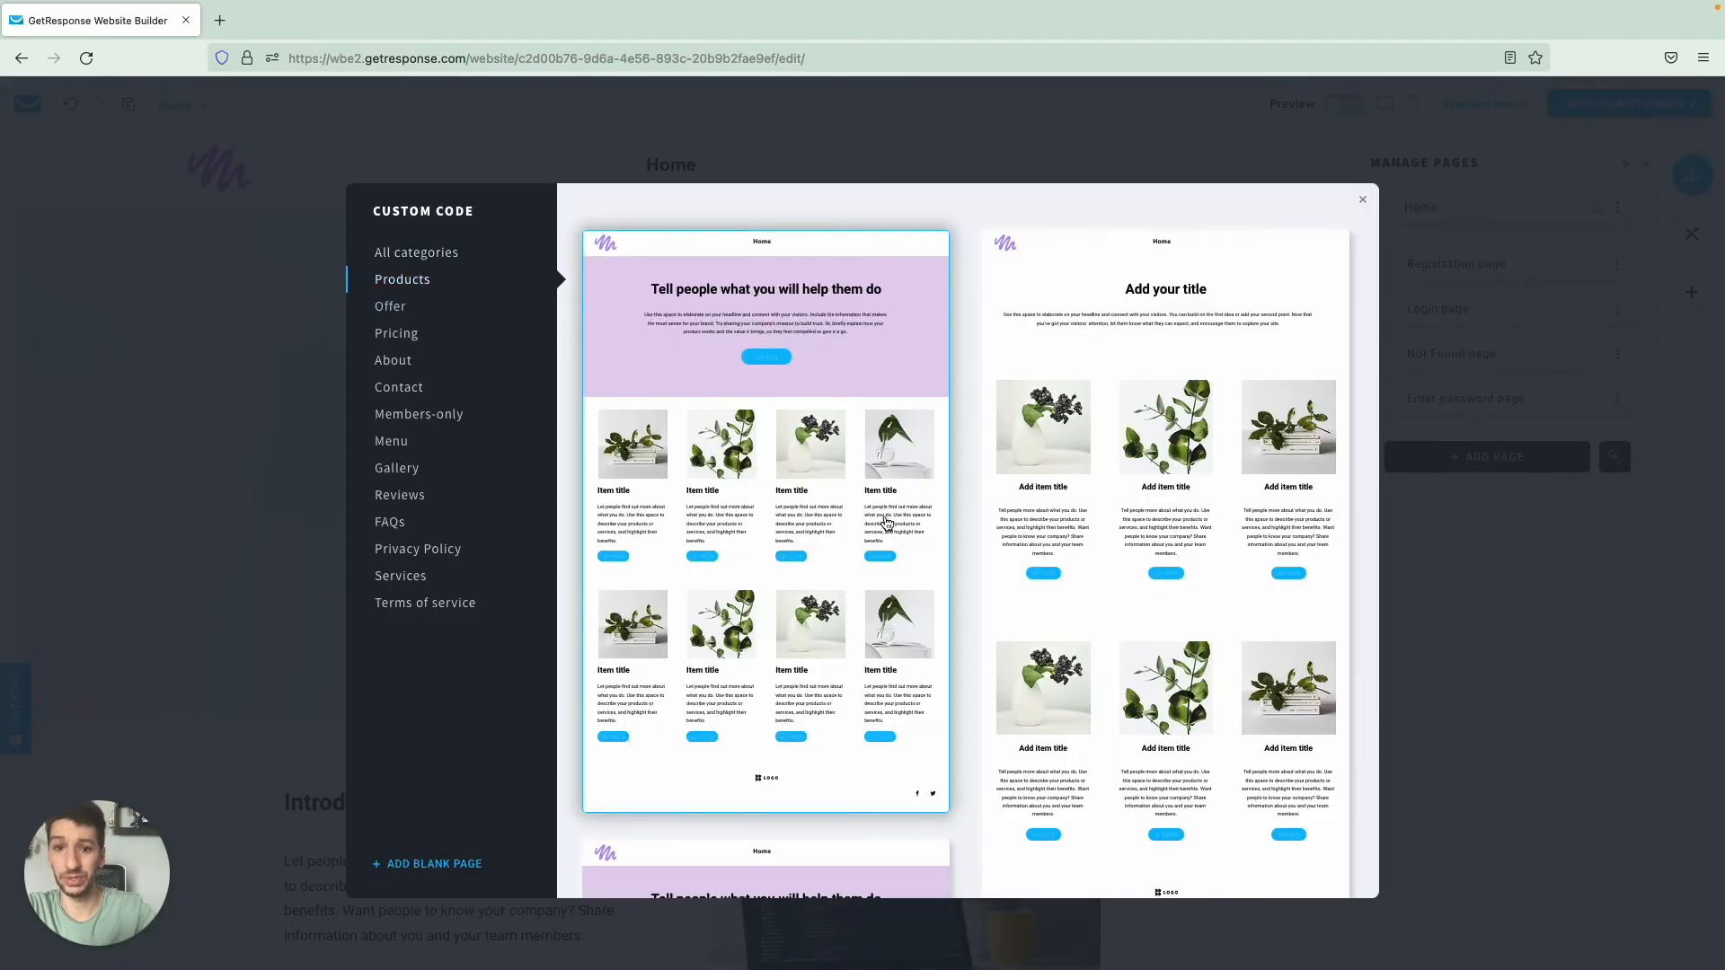
scroll(871, 574, "down", 2)
scroll(871, 575, "down", 1)
scroll(876, 570, "up", 3)
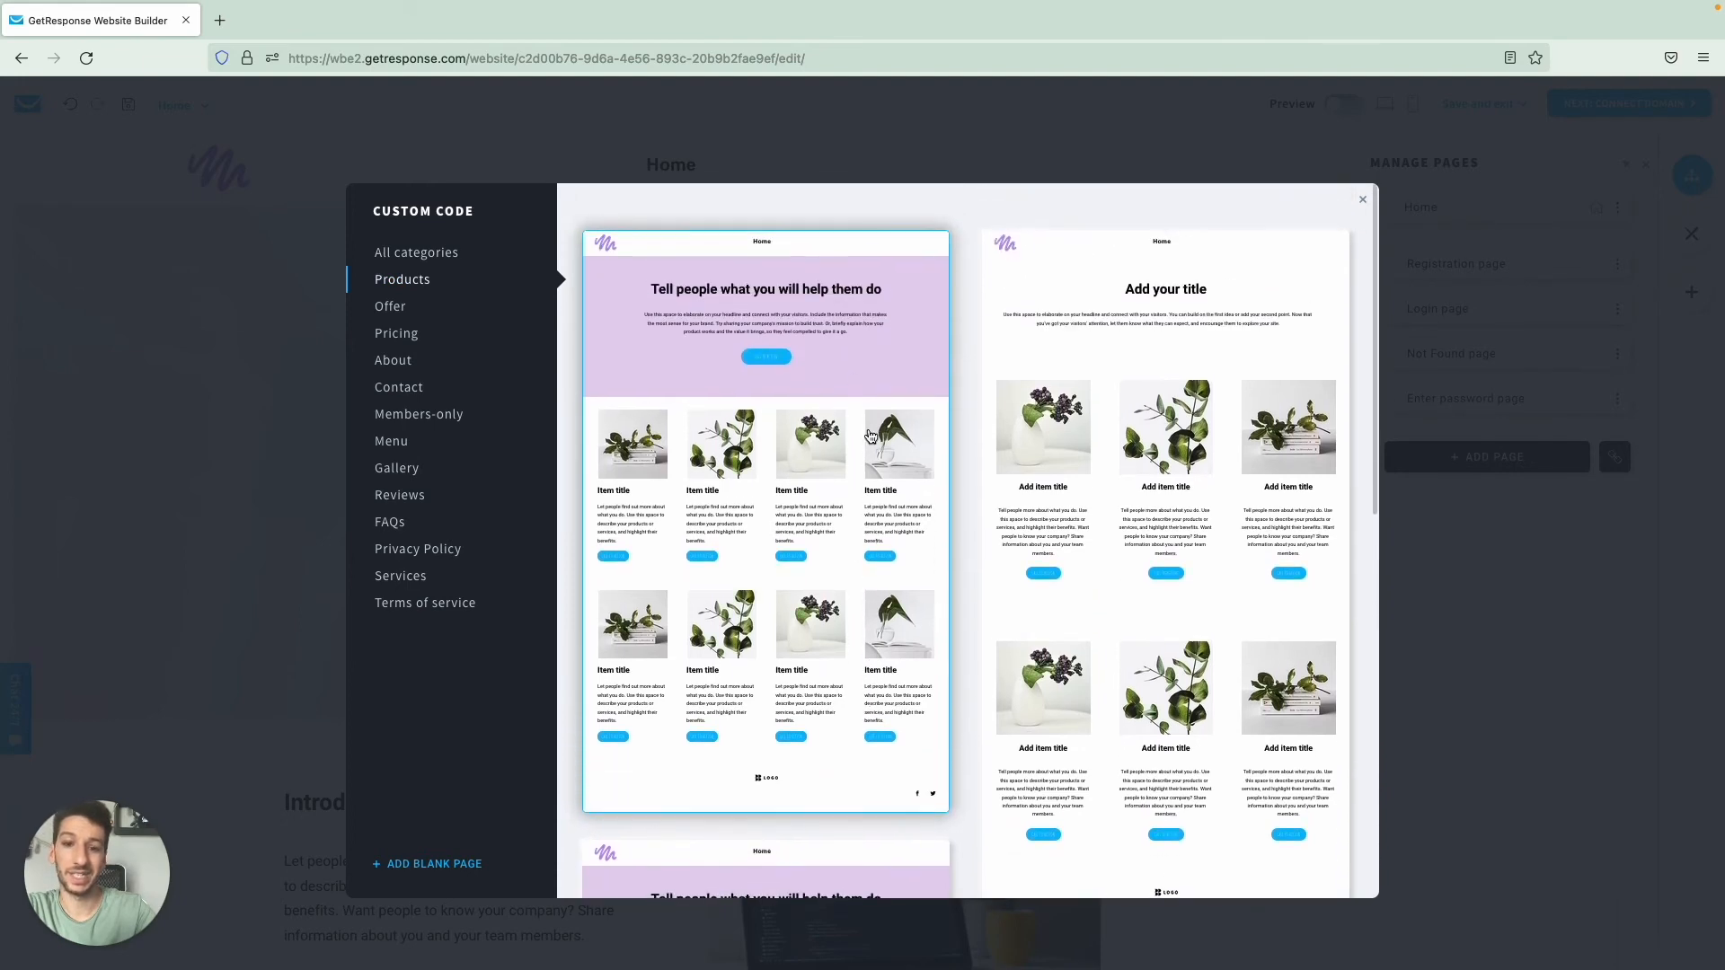
scroll(949, 516, "down", 7)
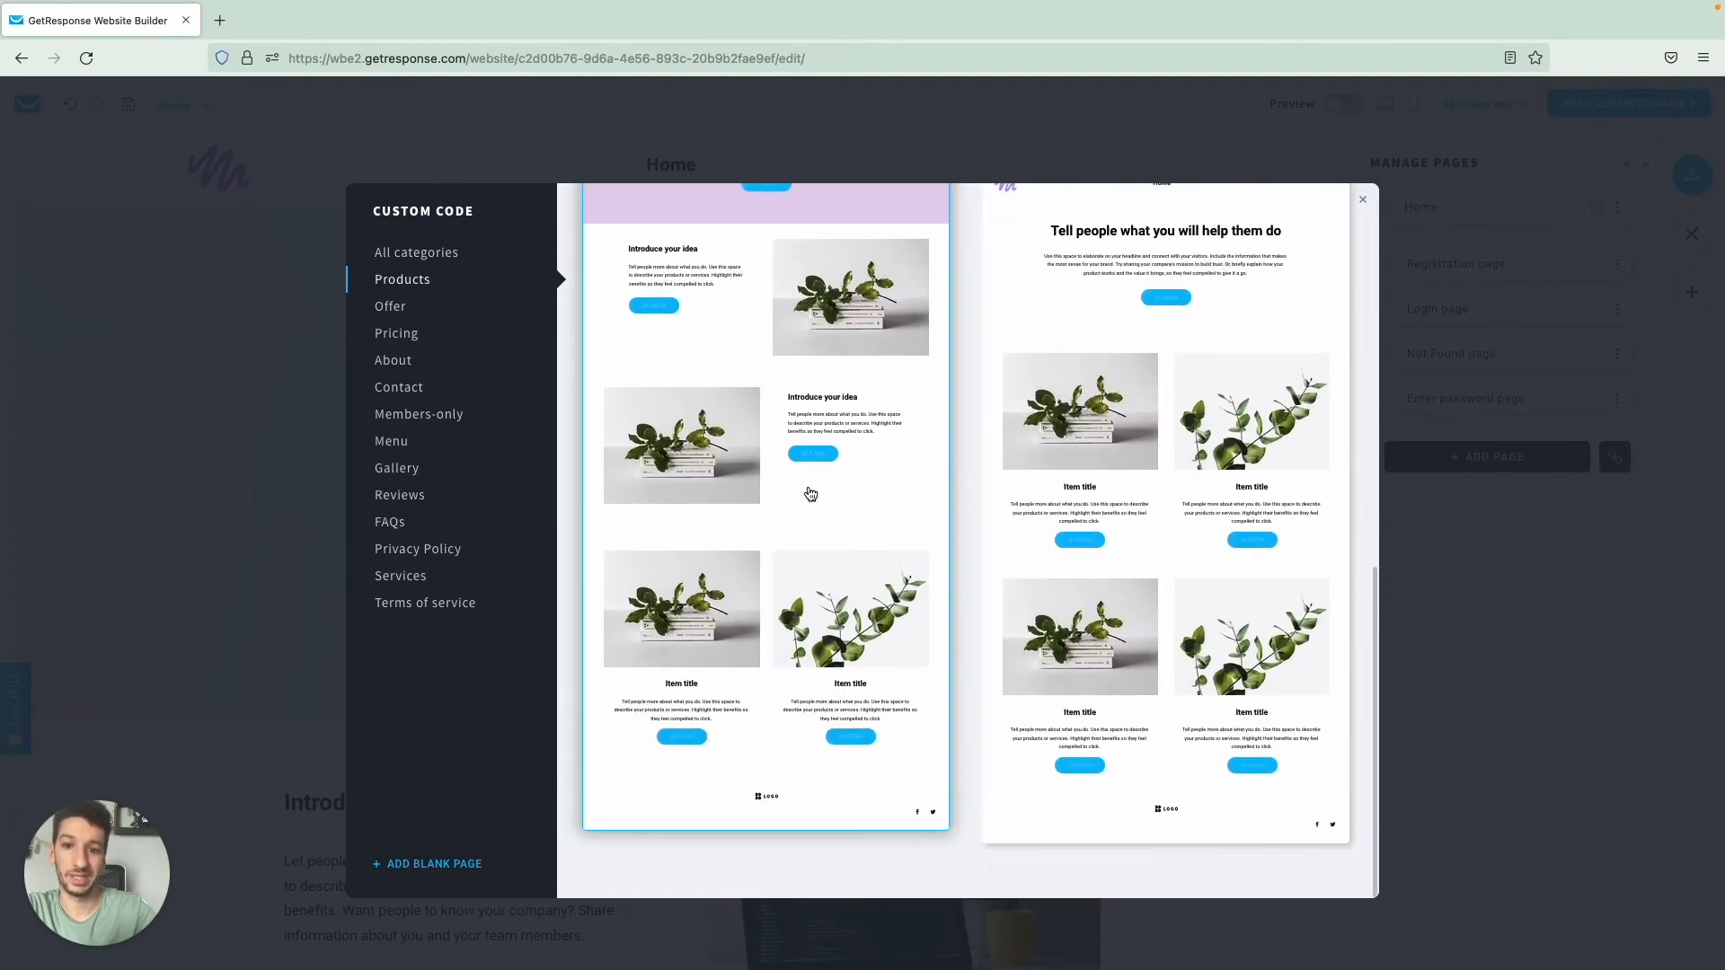
scroll(811, 493, "down", 1)
scroll(727, 485, "down", 8)
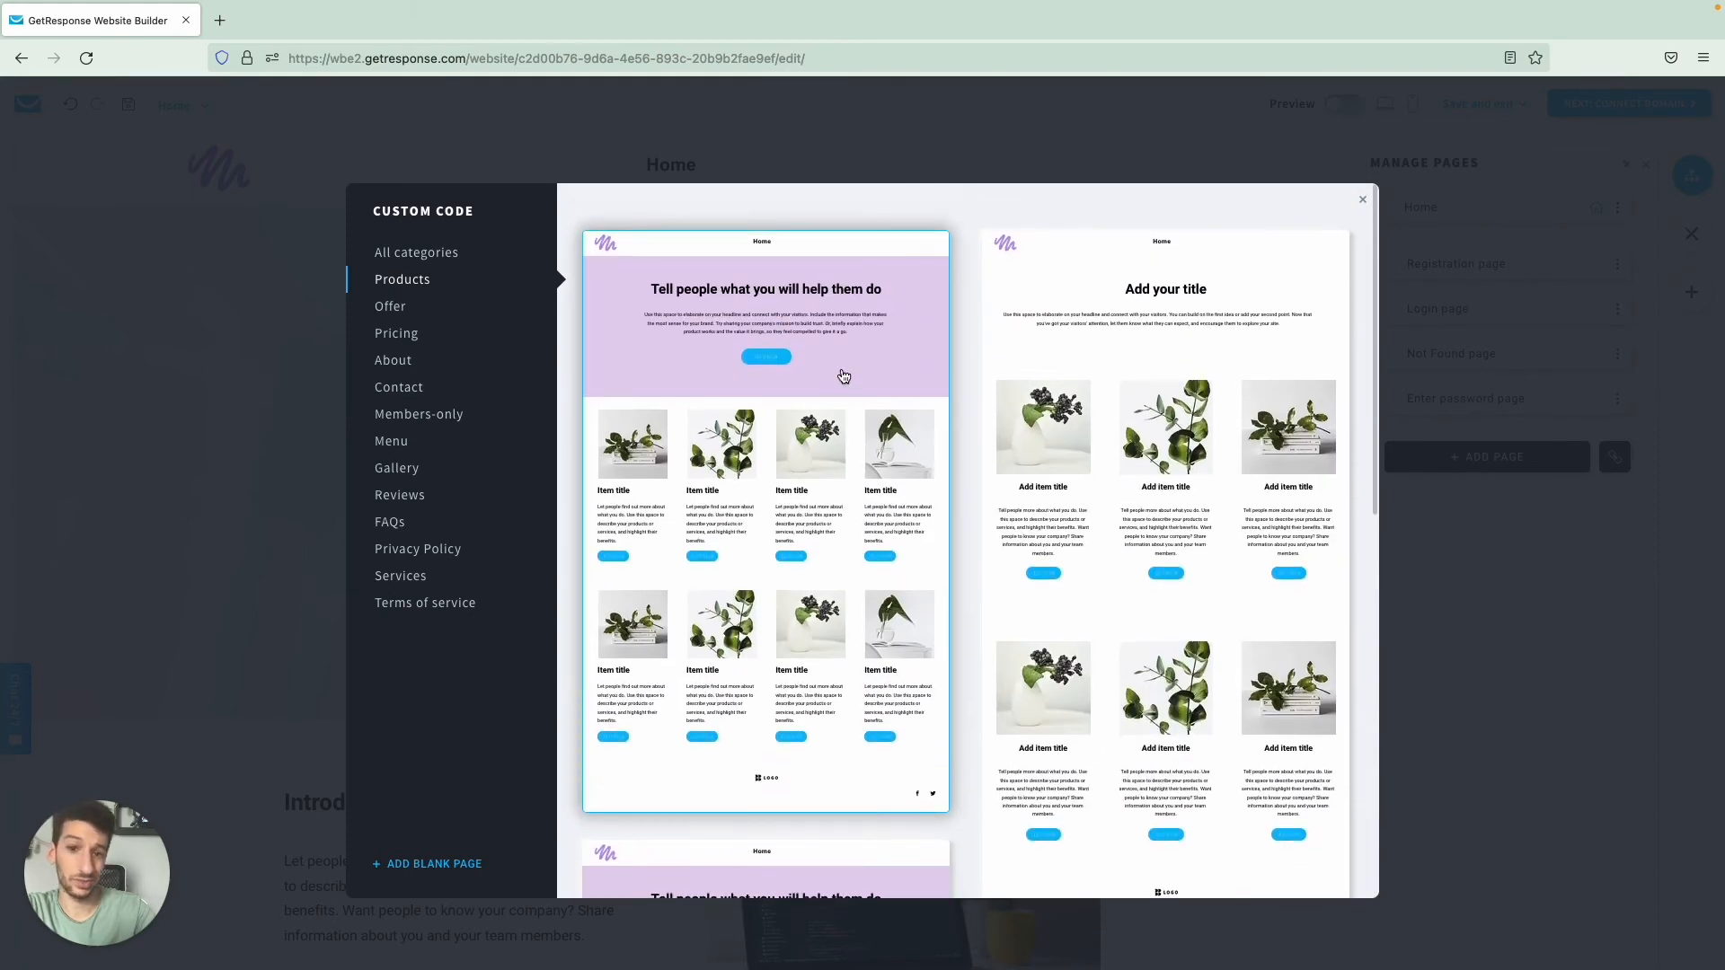
left_click(826, 370)
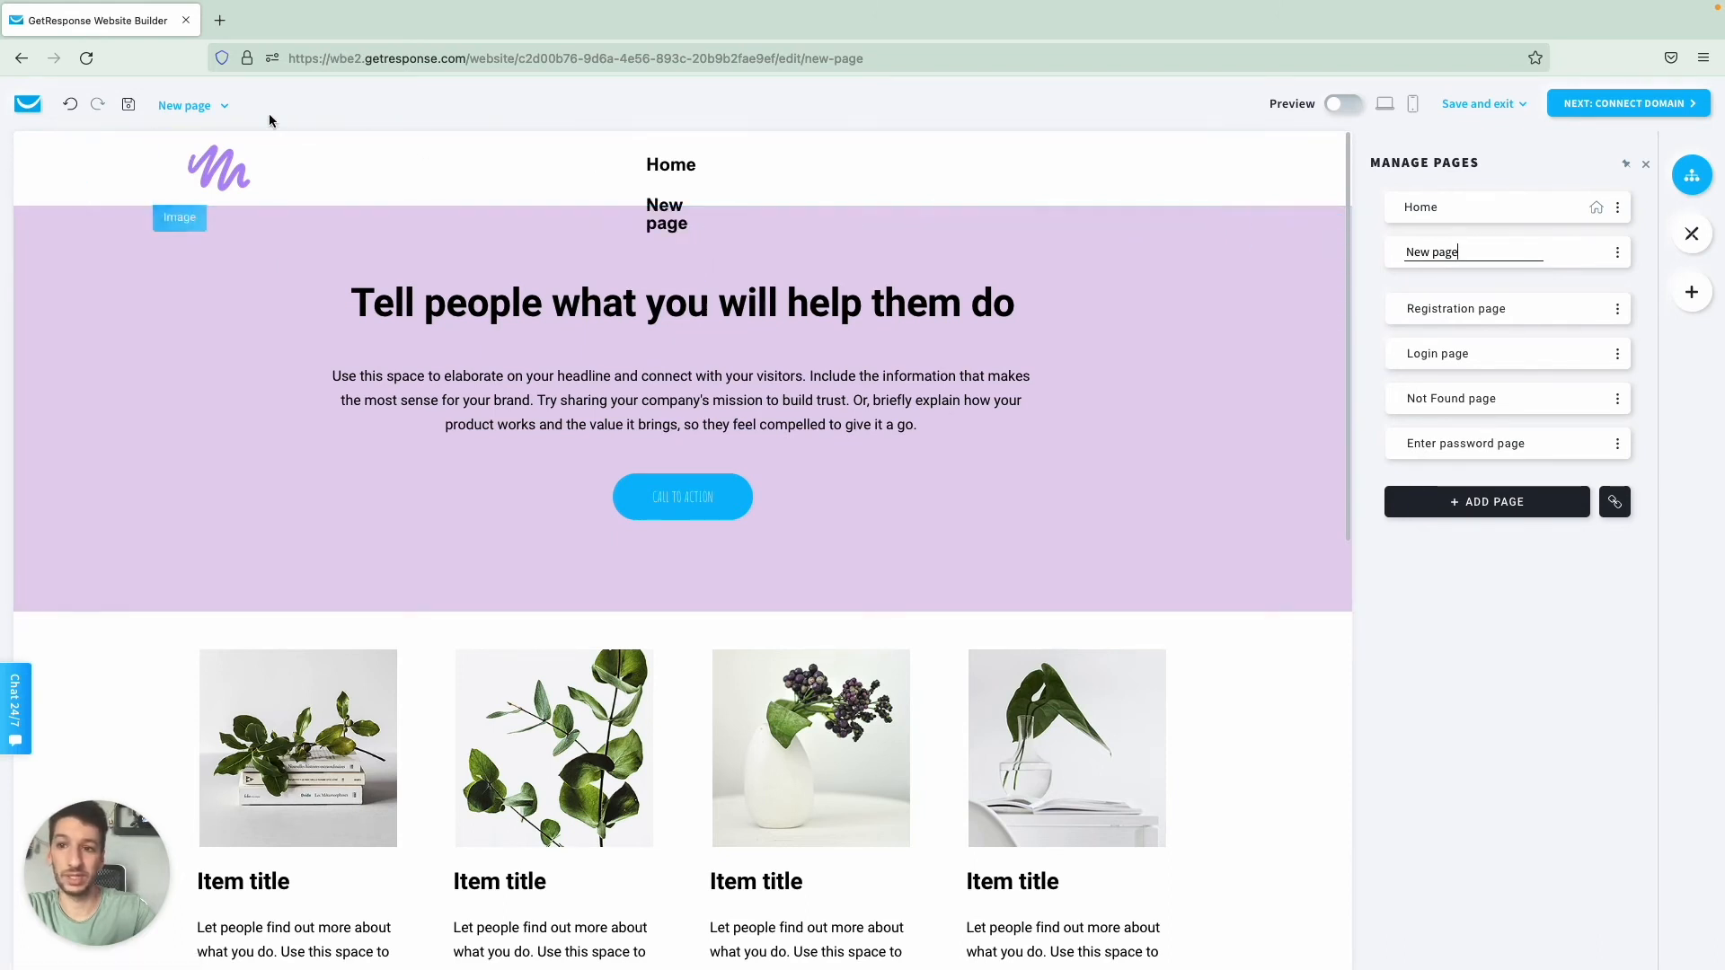
Step: Switch the editor back to the Home page
left_click(202, 105)
left_click(202, 146)
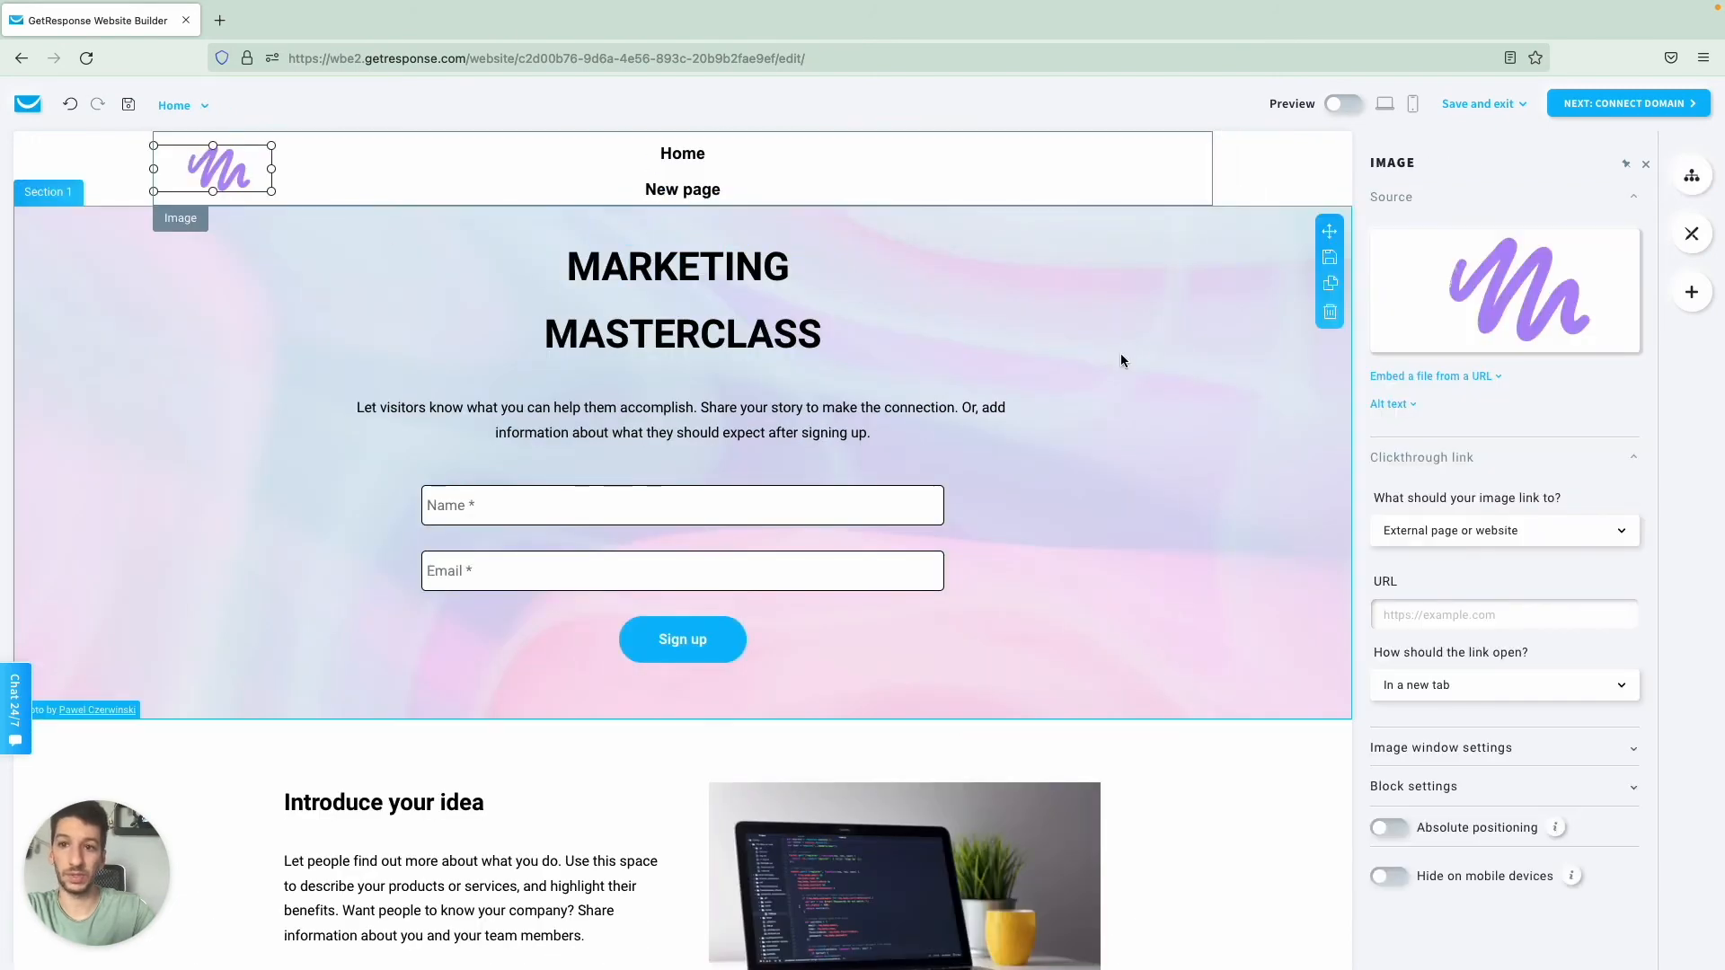
left_click(1143, 334)
left_click(218, 168)
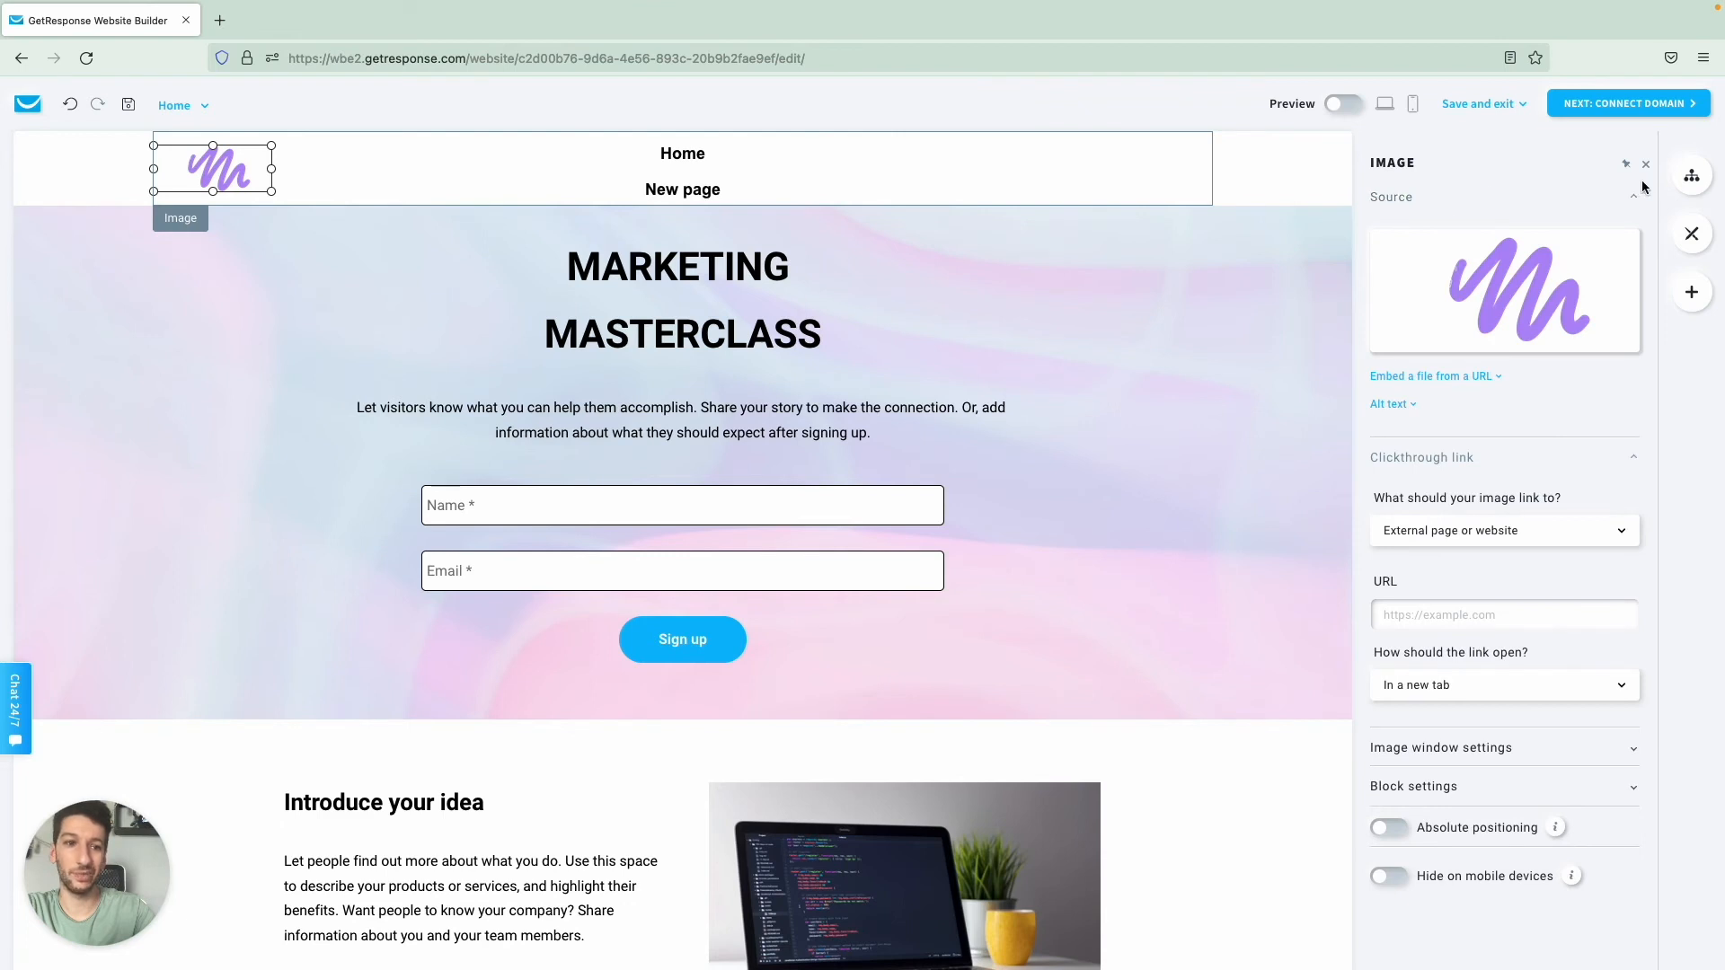
Step: Rename the newly added page "New page" to "Products"
left_click(1694, 179)
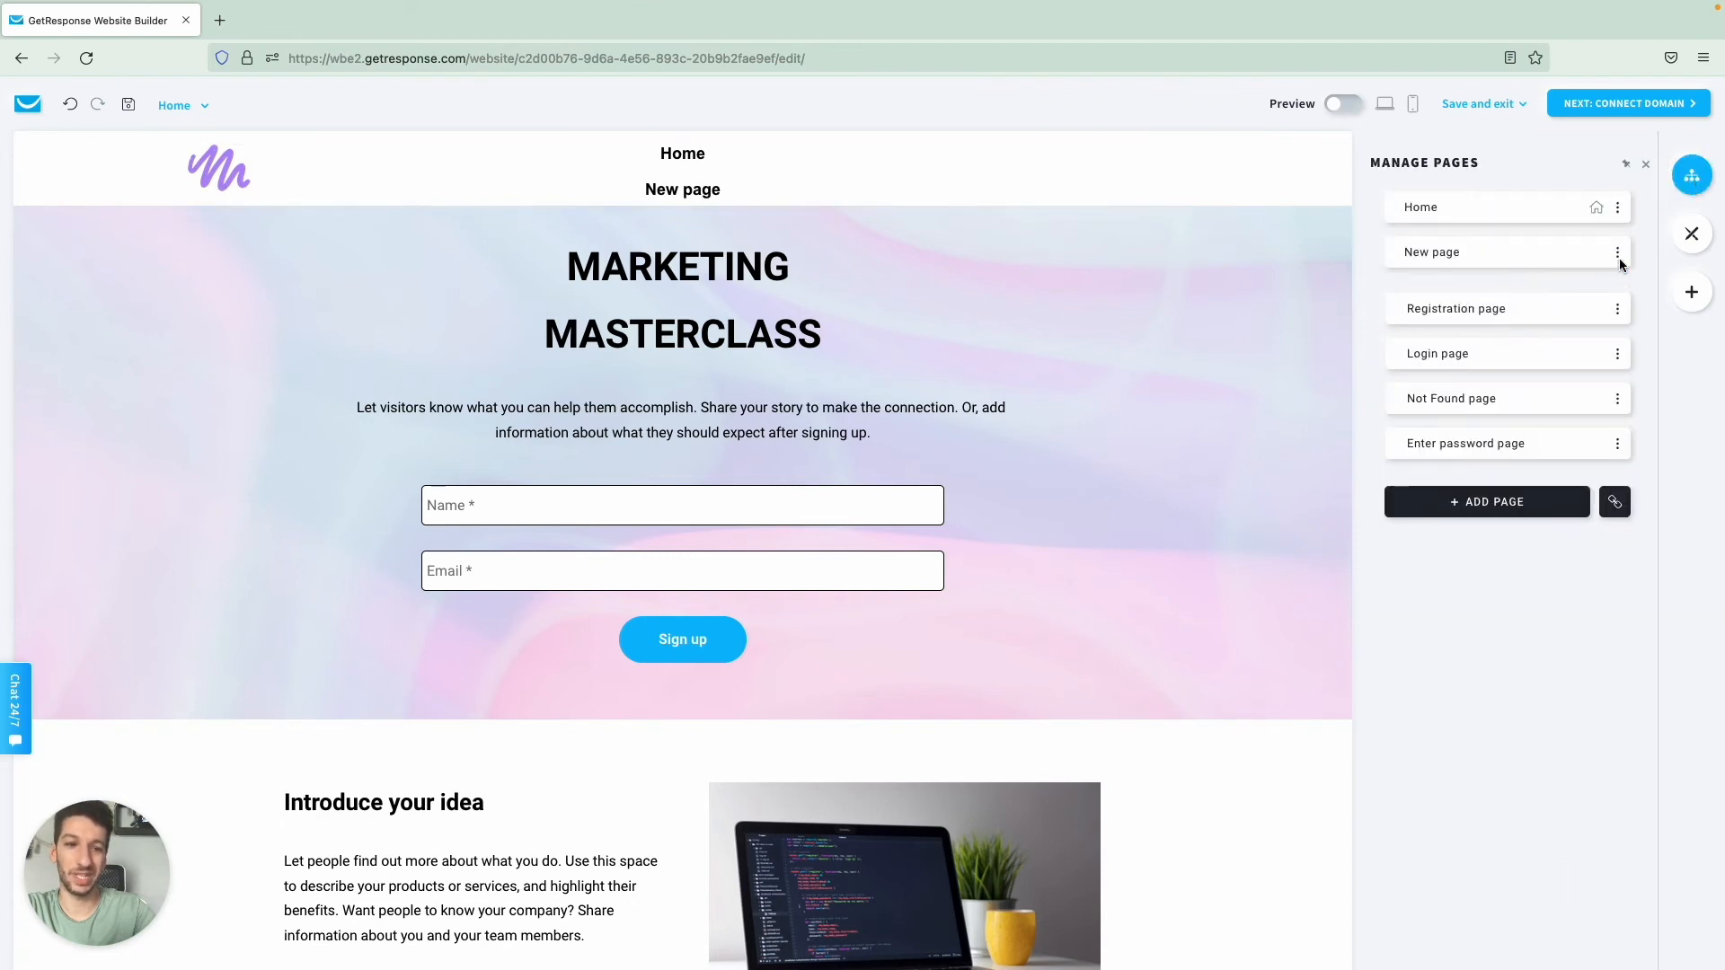
double_click(1439, 258)
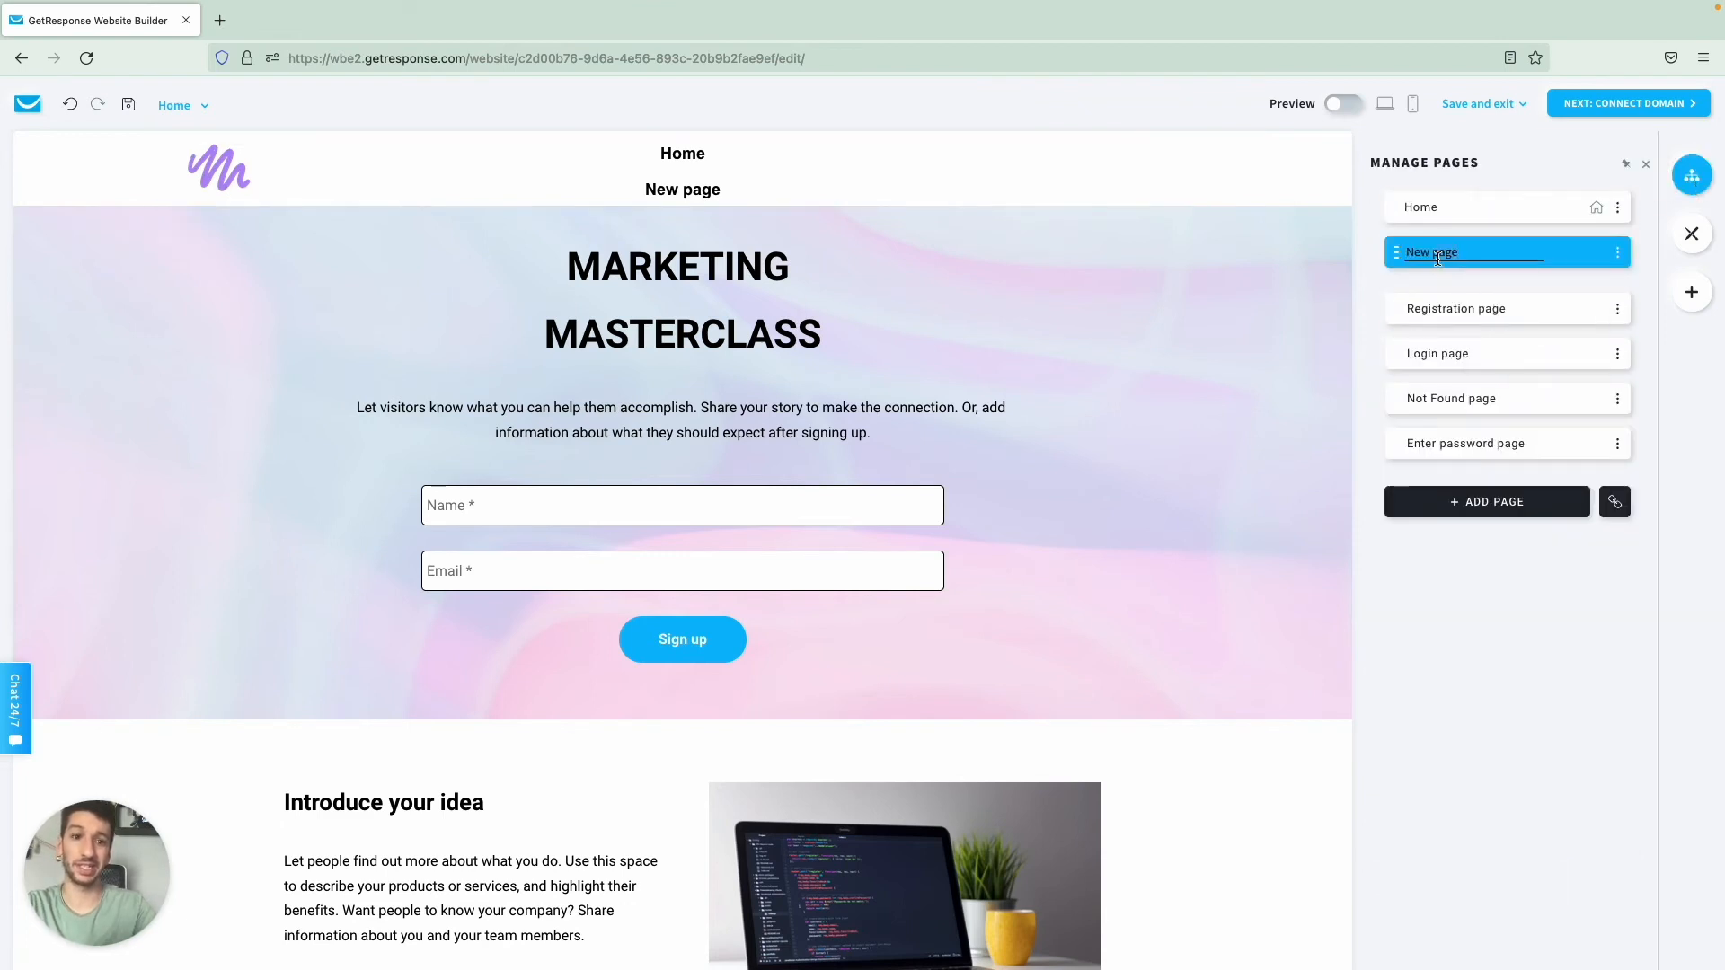
type("Prod")
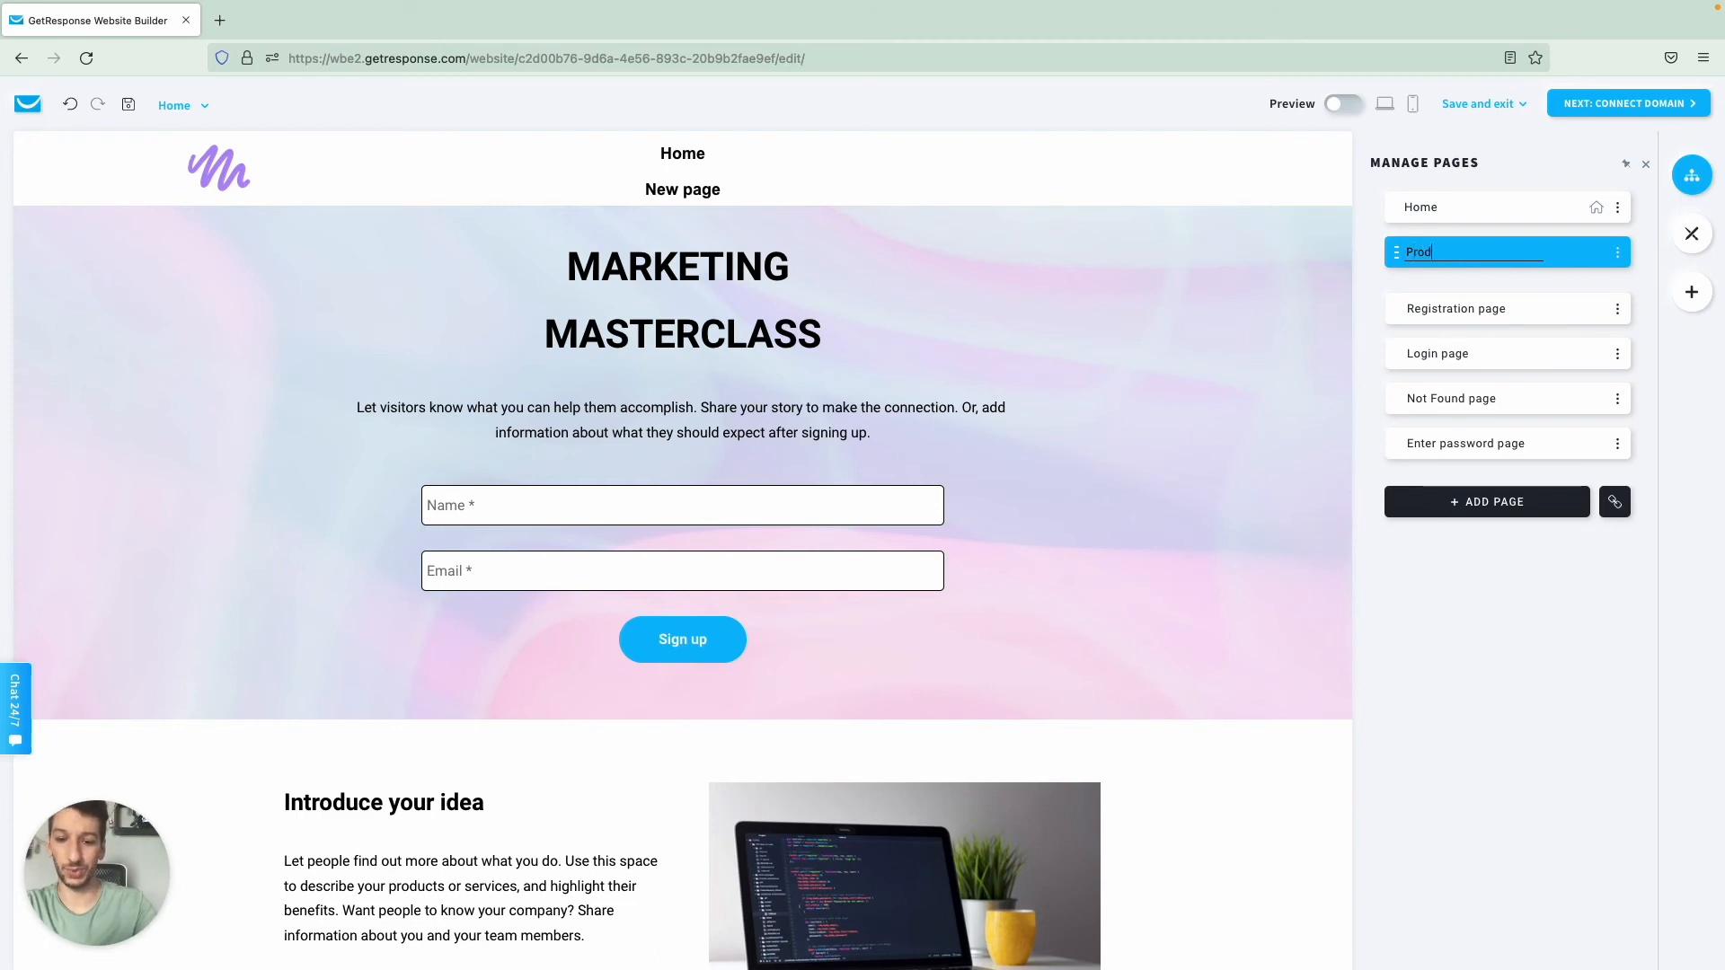
type("ucts")
key("Return")
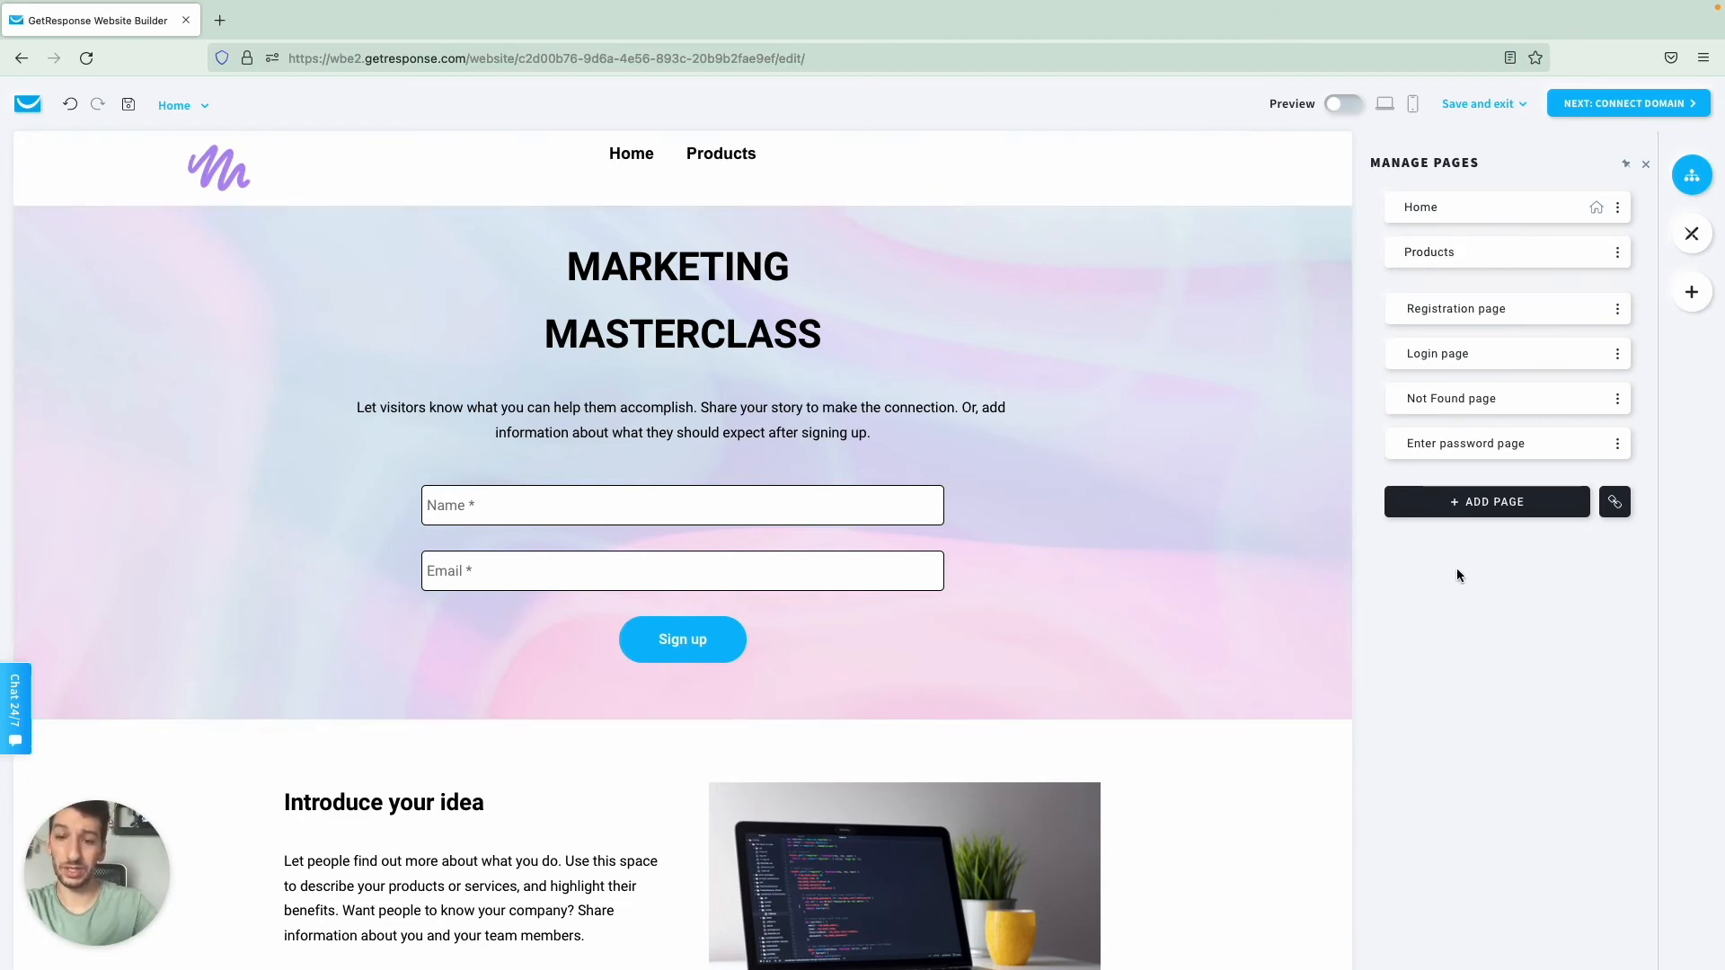
Step: Move the site menu slightly down in the header so that it lines up with the logo
left_click(814, 164)
left_click(749, 153)
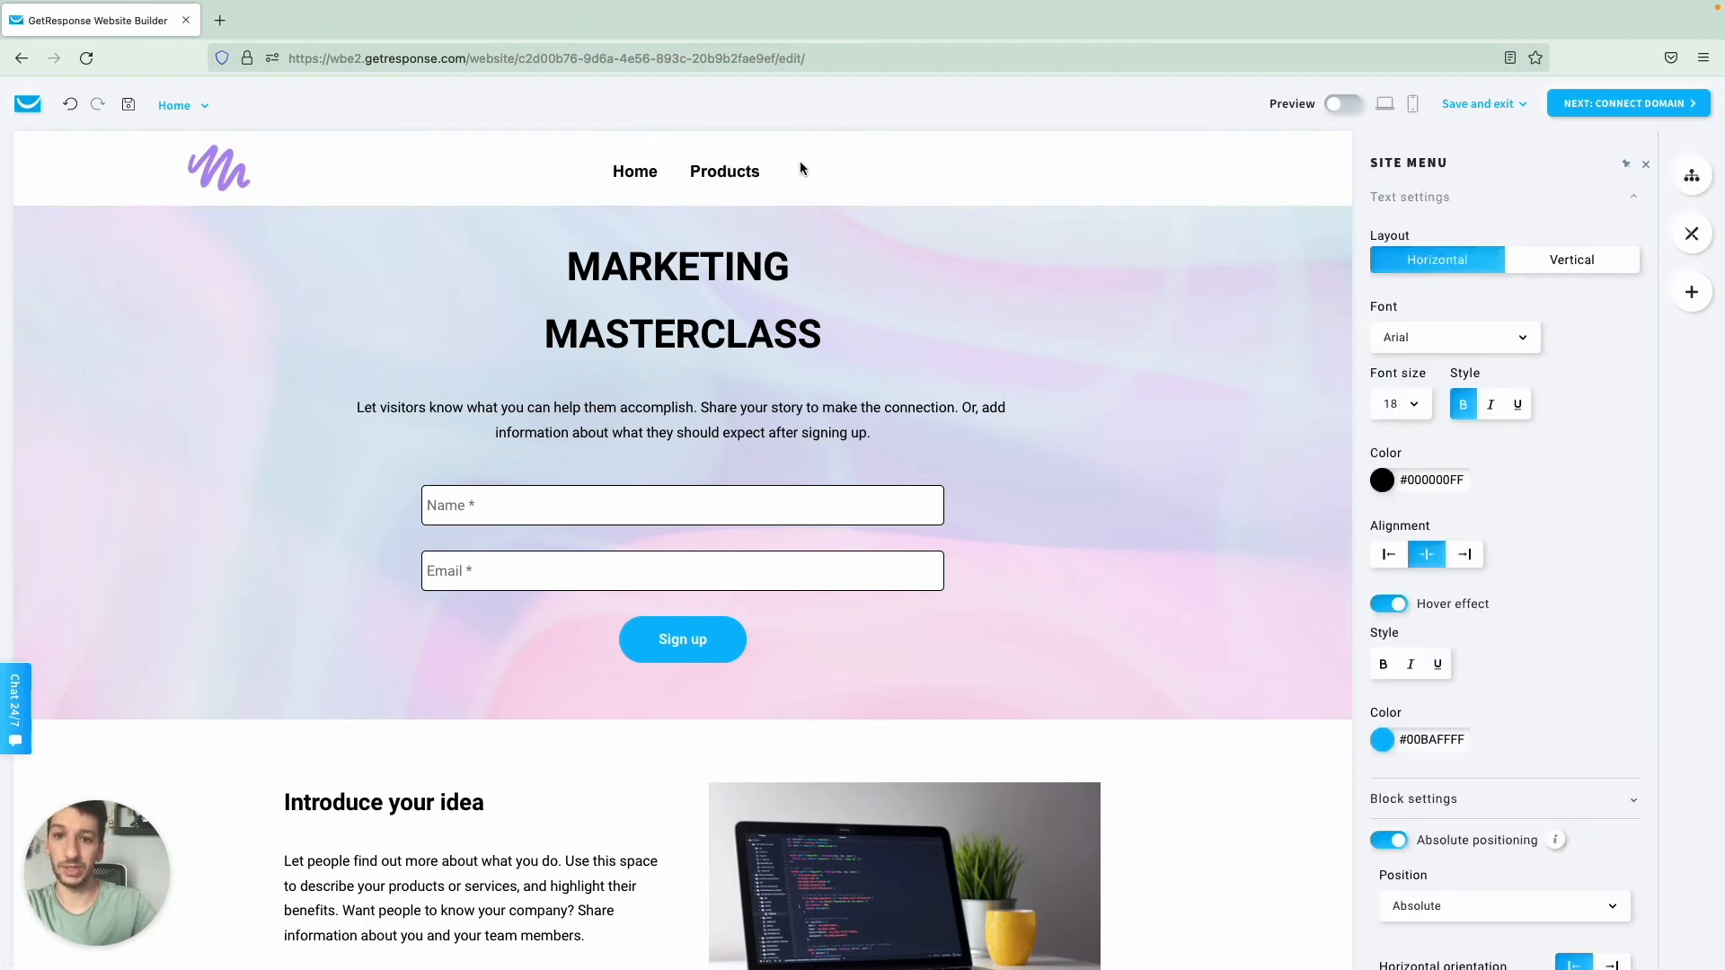
left_click(1025, 316)
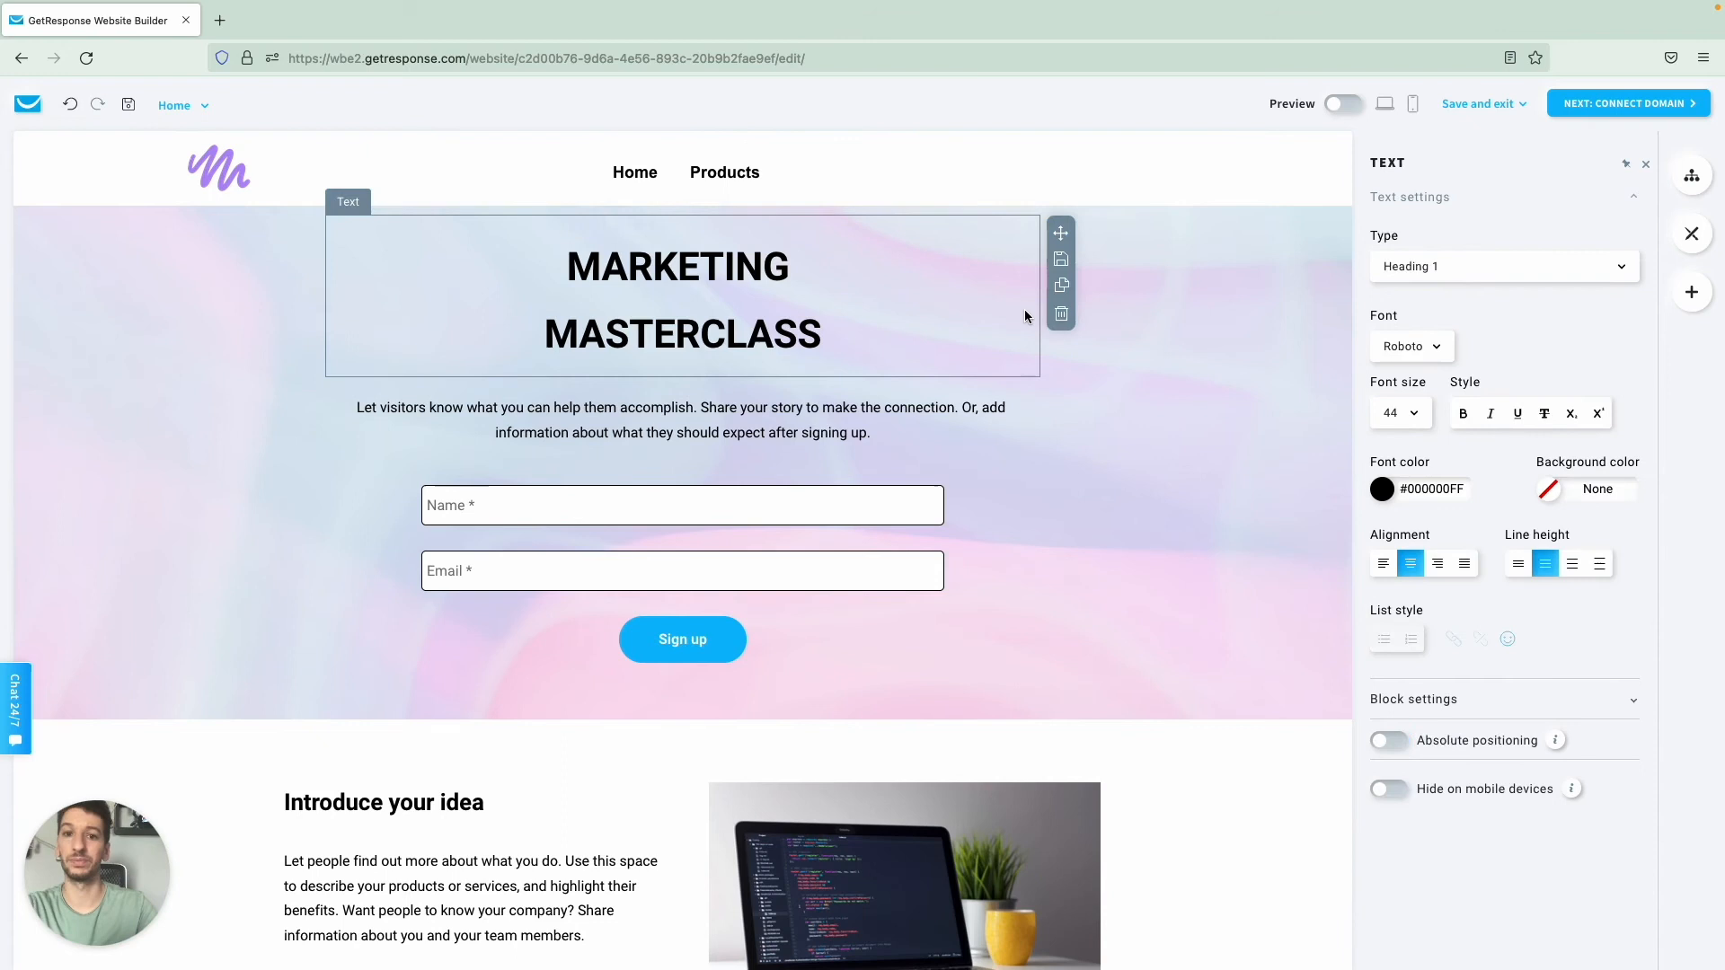
left_click(1166, 402)
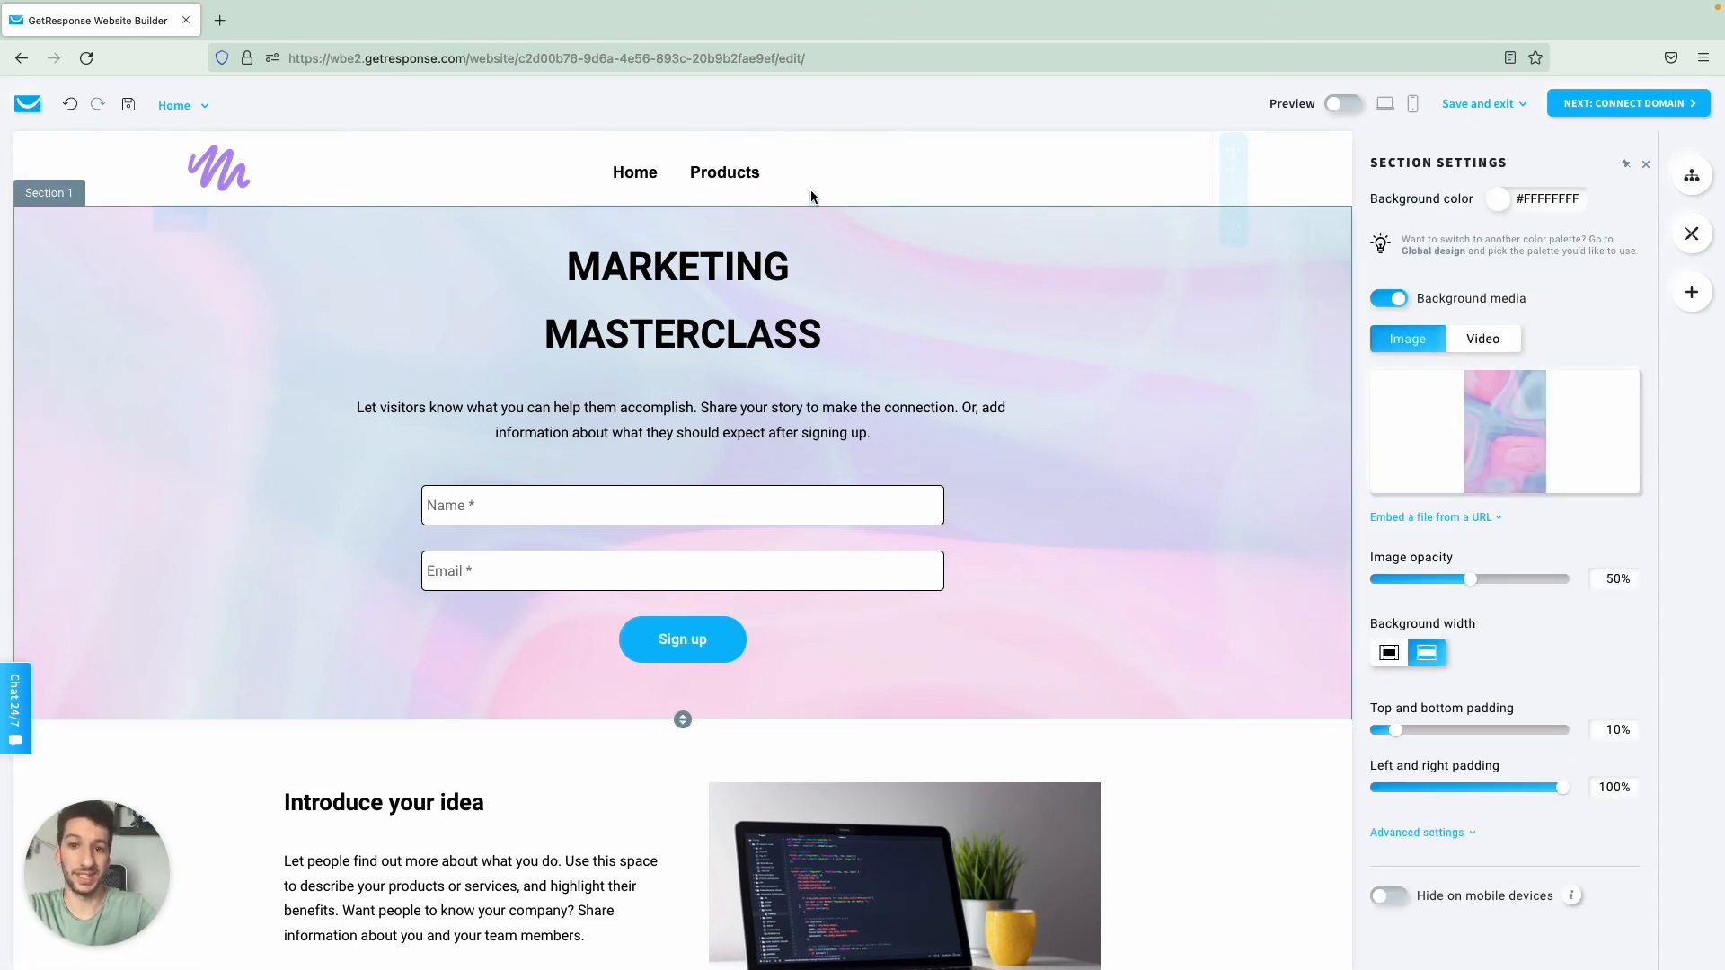
Step: Disable the Products page in its page settings and turn on scheduling for it
left_click(1693, 178)
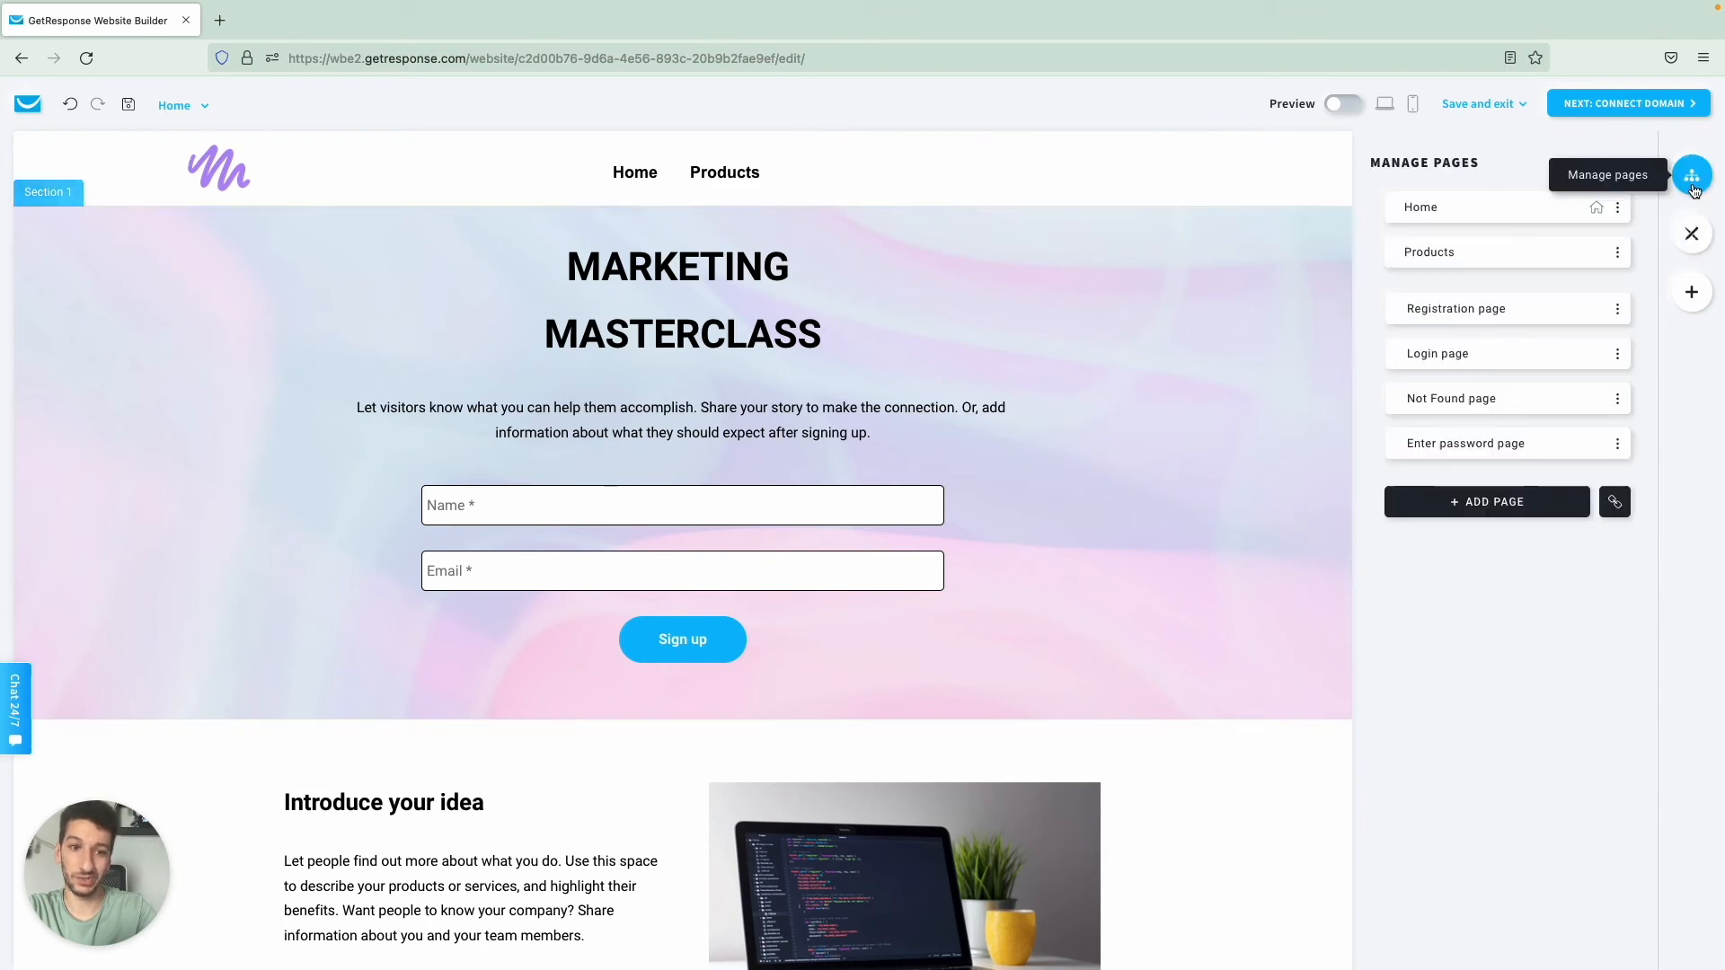
left_click(1617, 252)
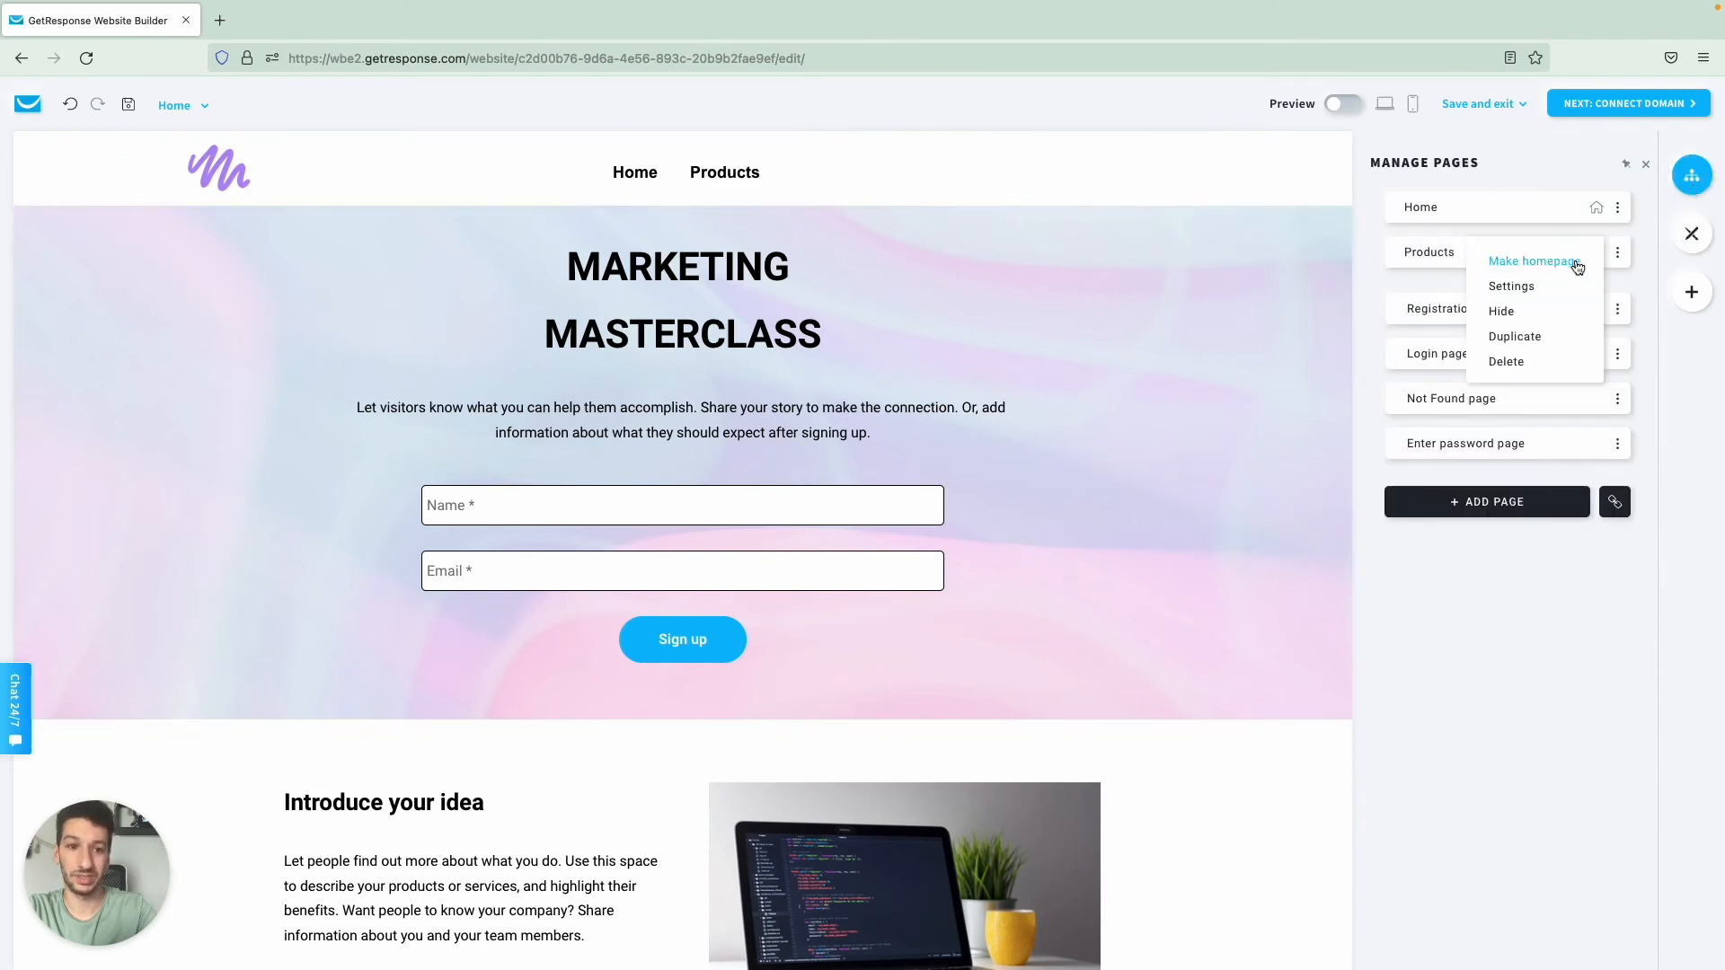
left_click(1533, 286)
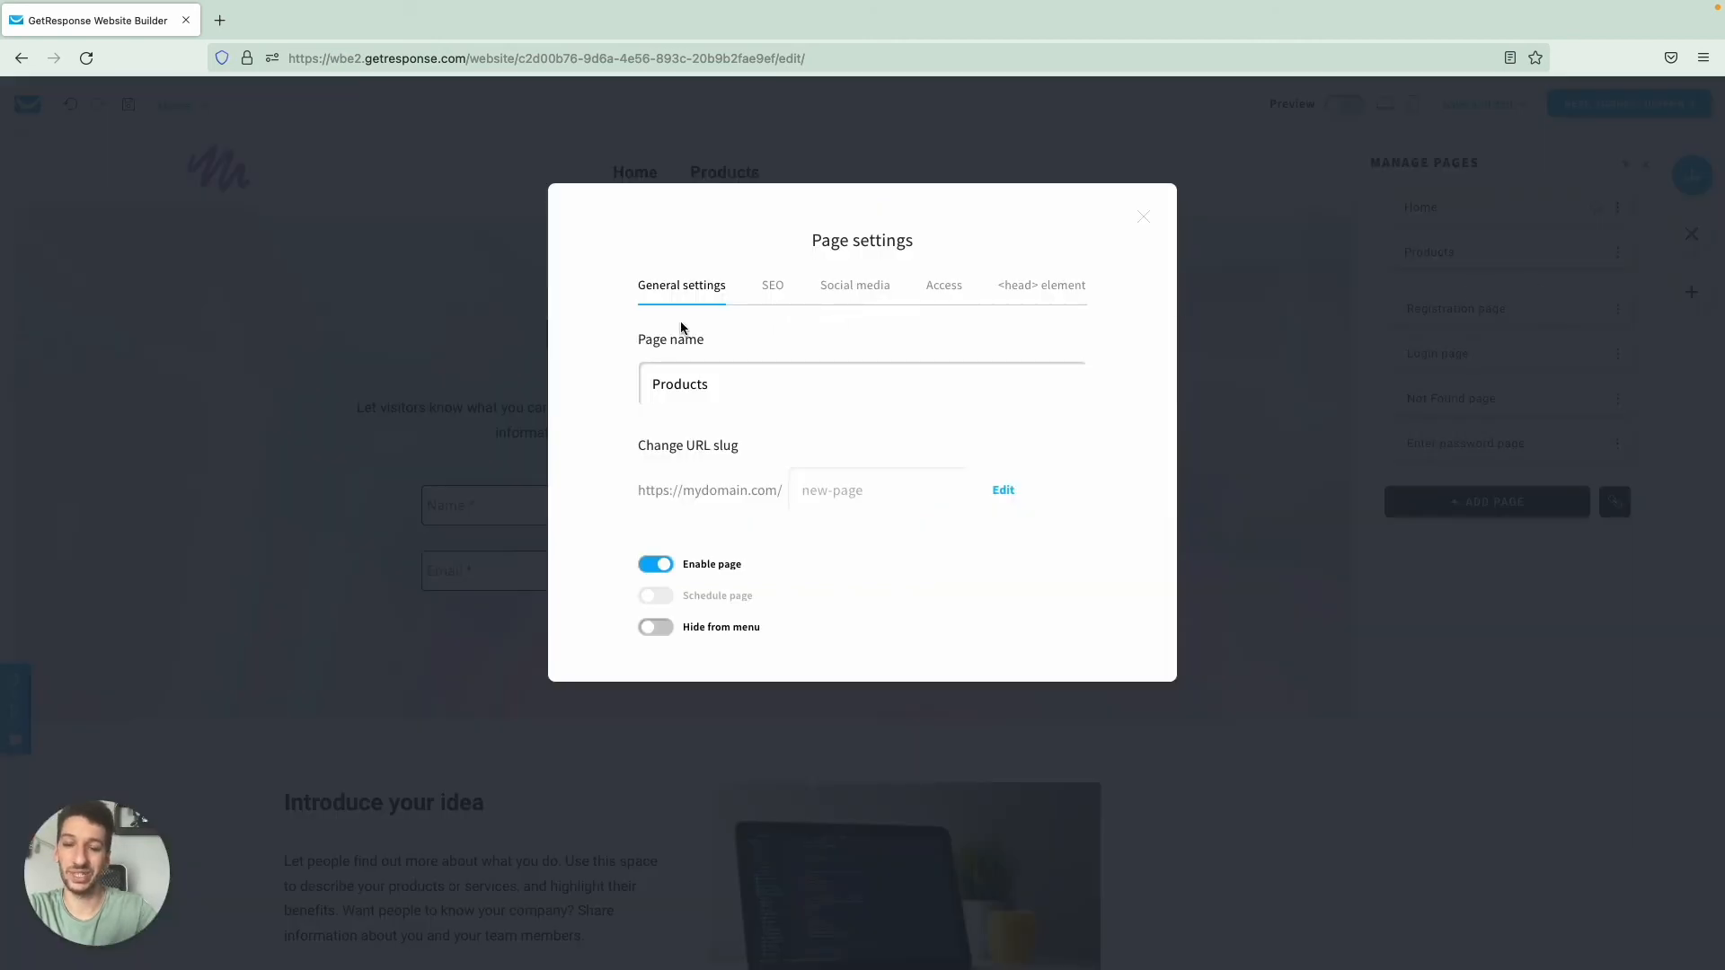
left_click(659, 572)
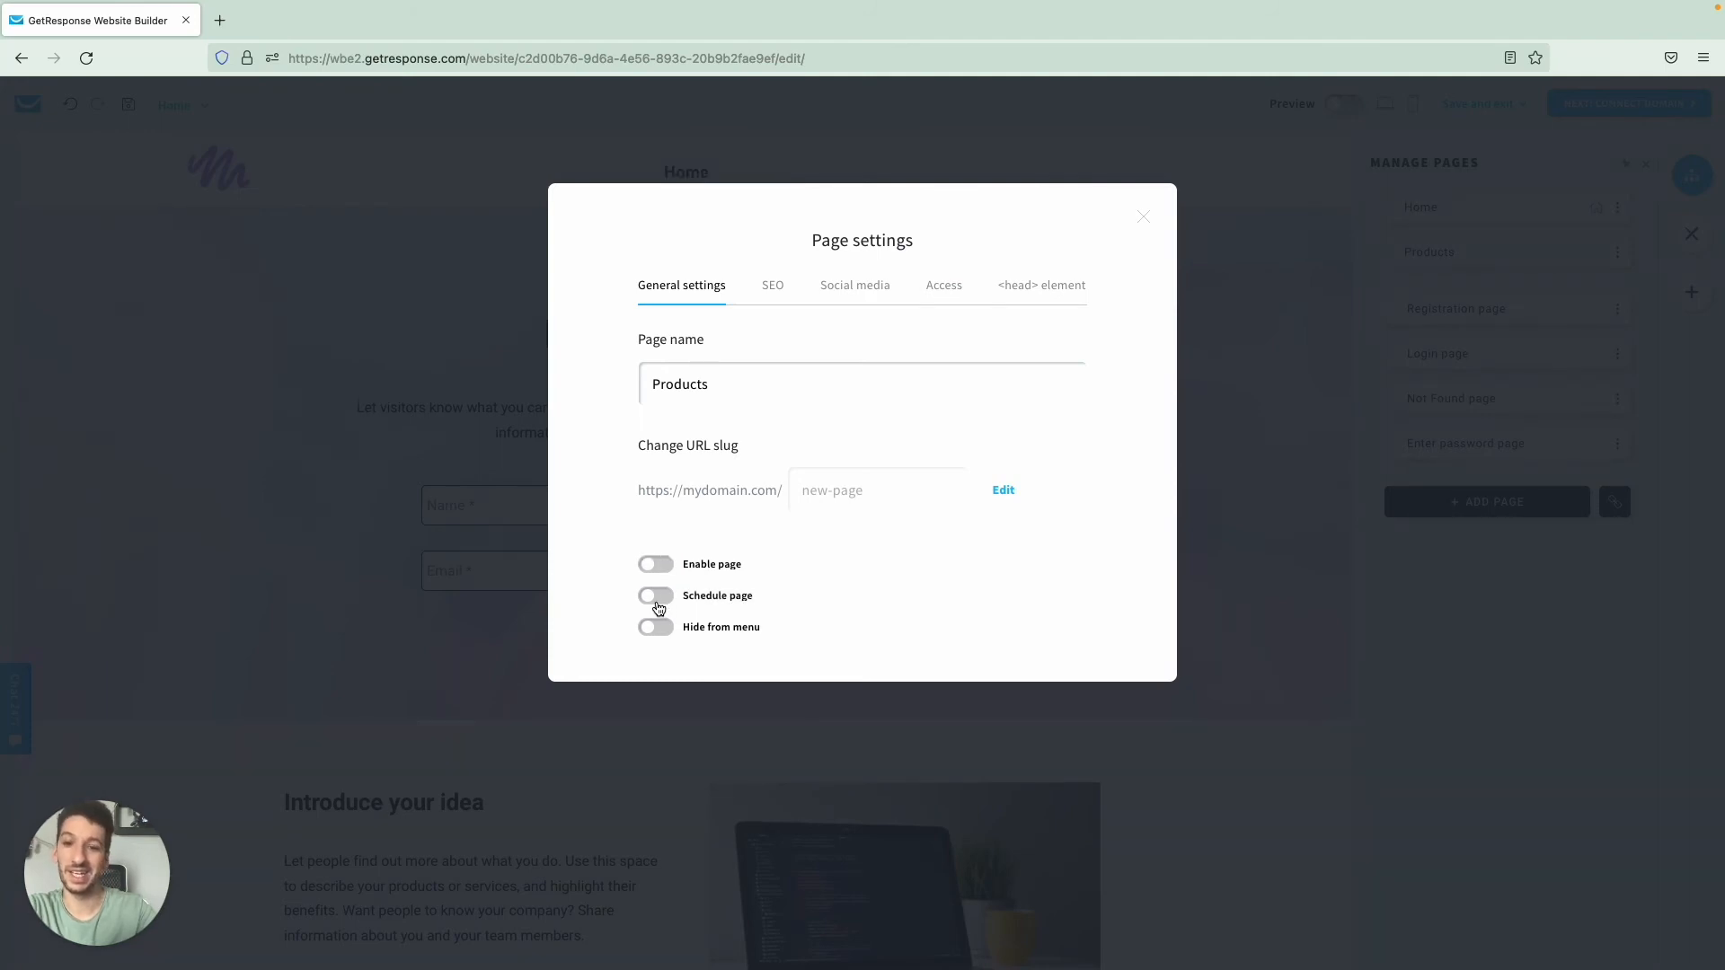
left_click(658, 600)
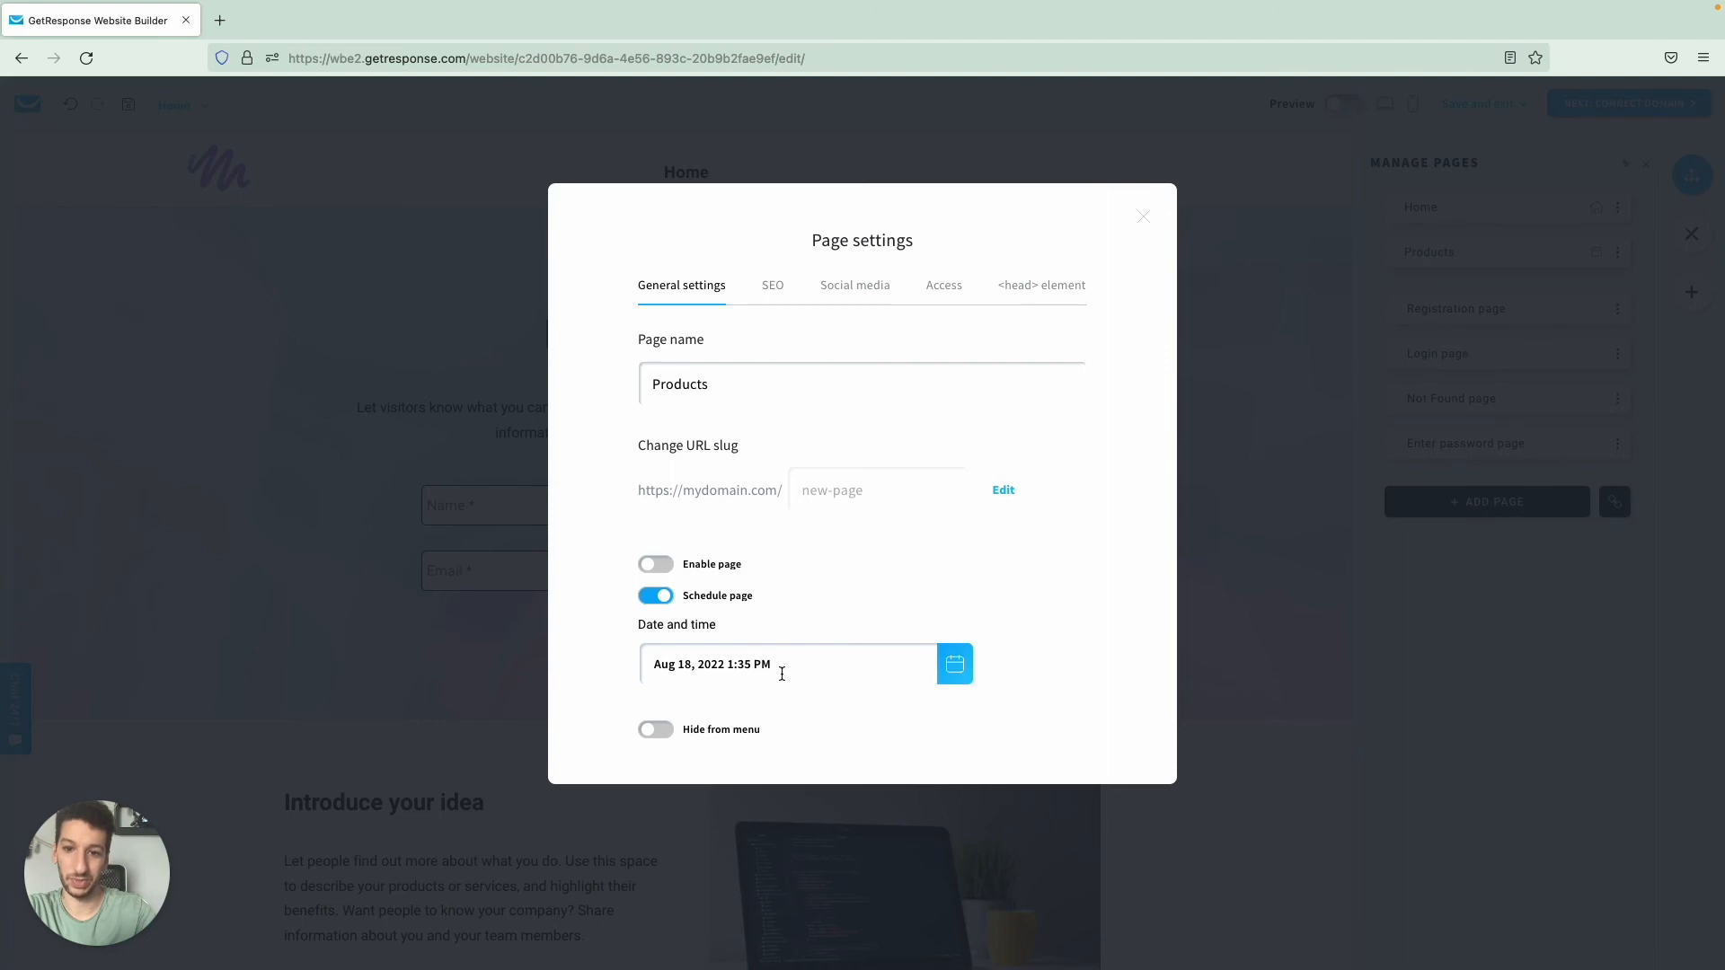
Step: Change the Products page's URL slug to "products"
left_click(1003, 491)
triple_click(878, 492)
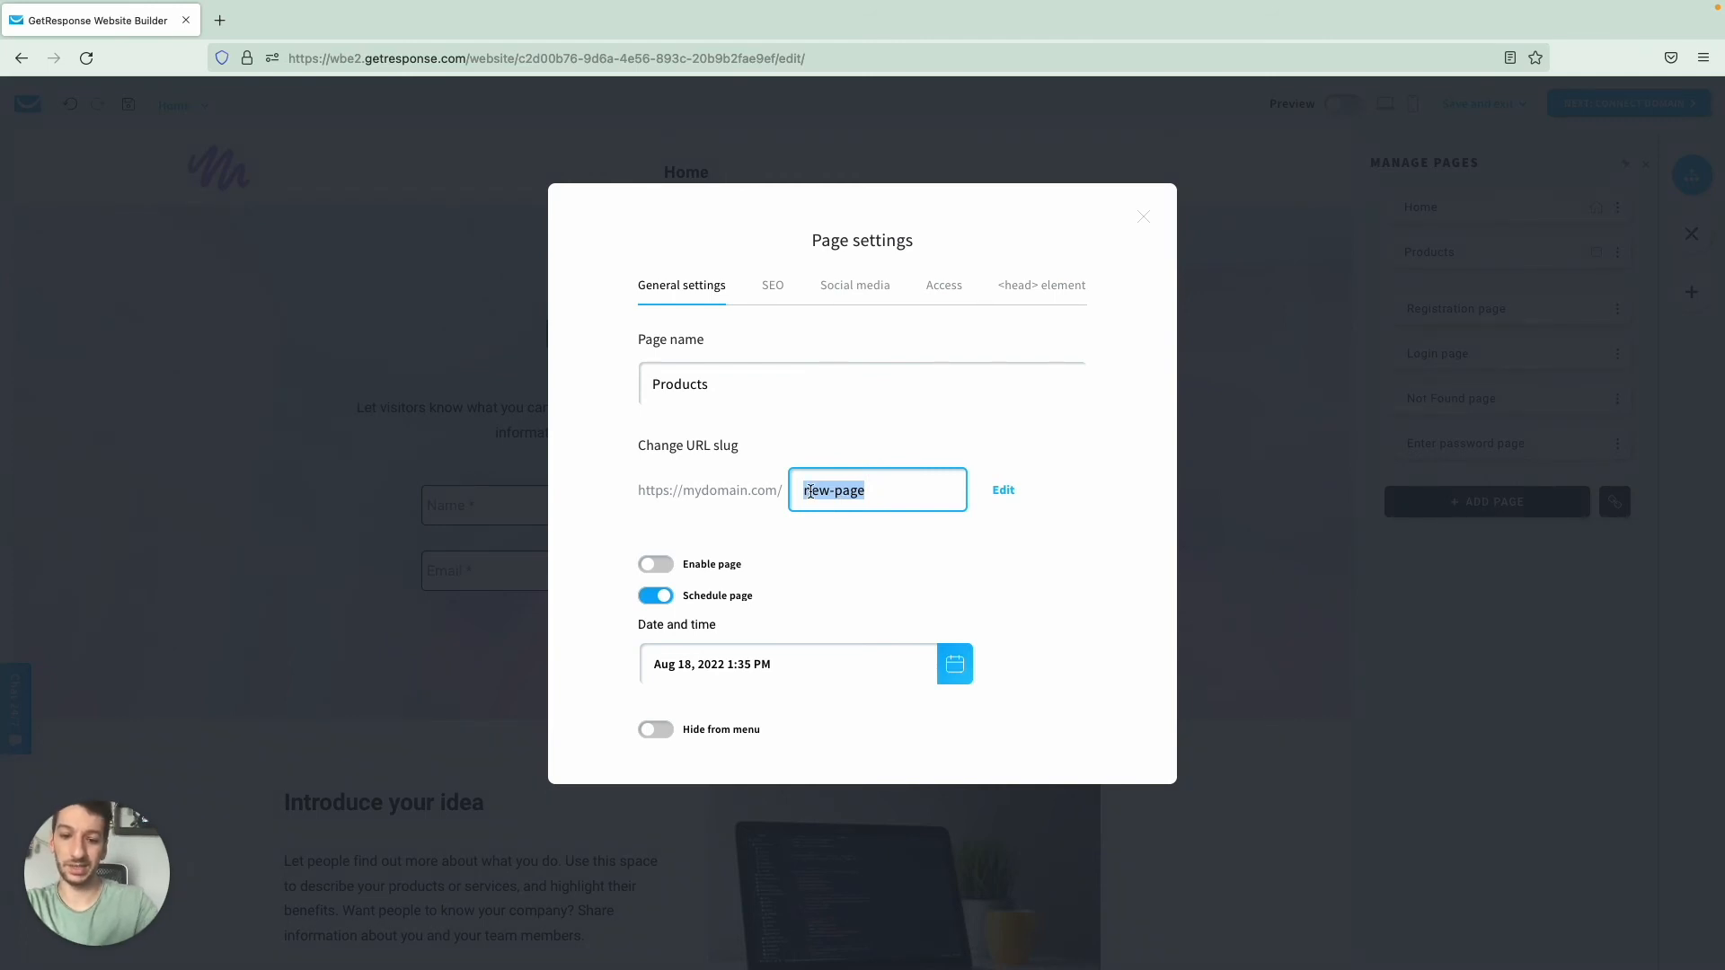
type("products")
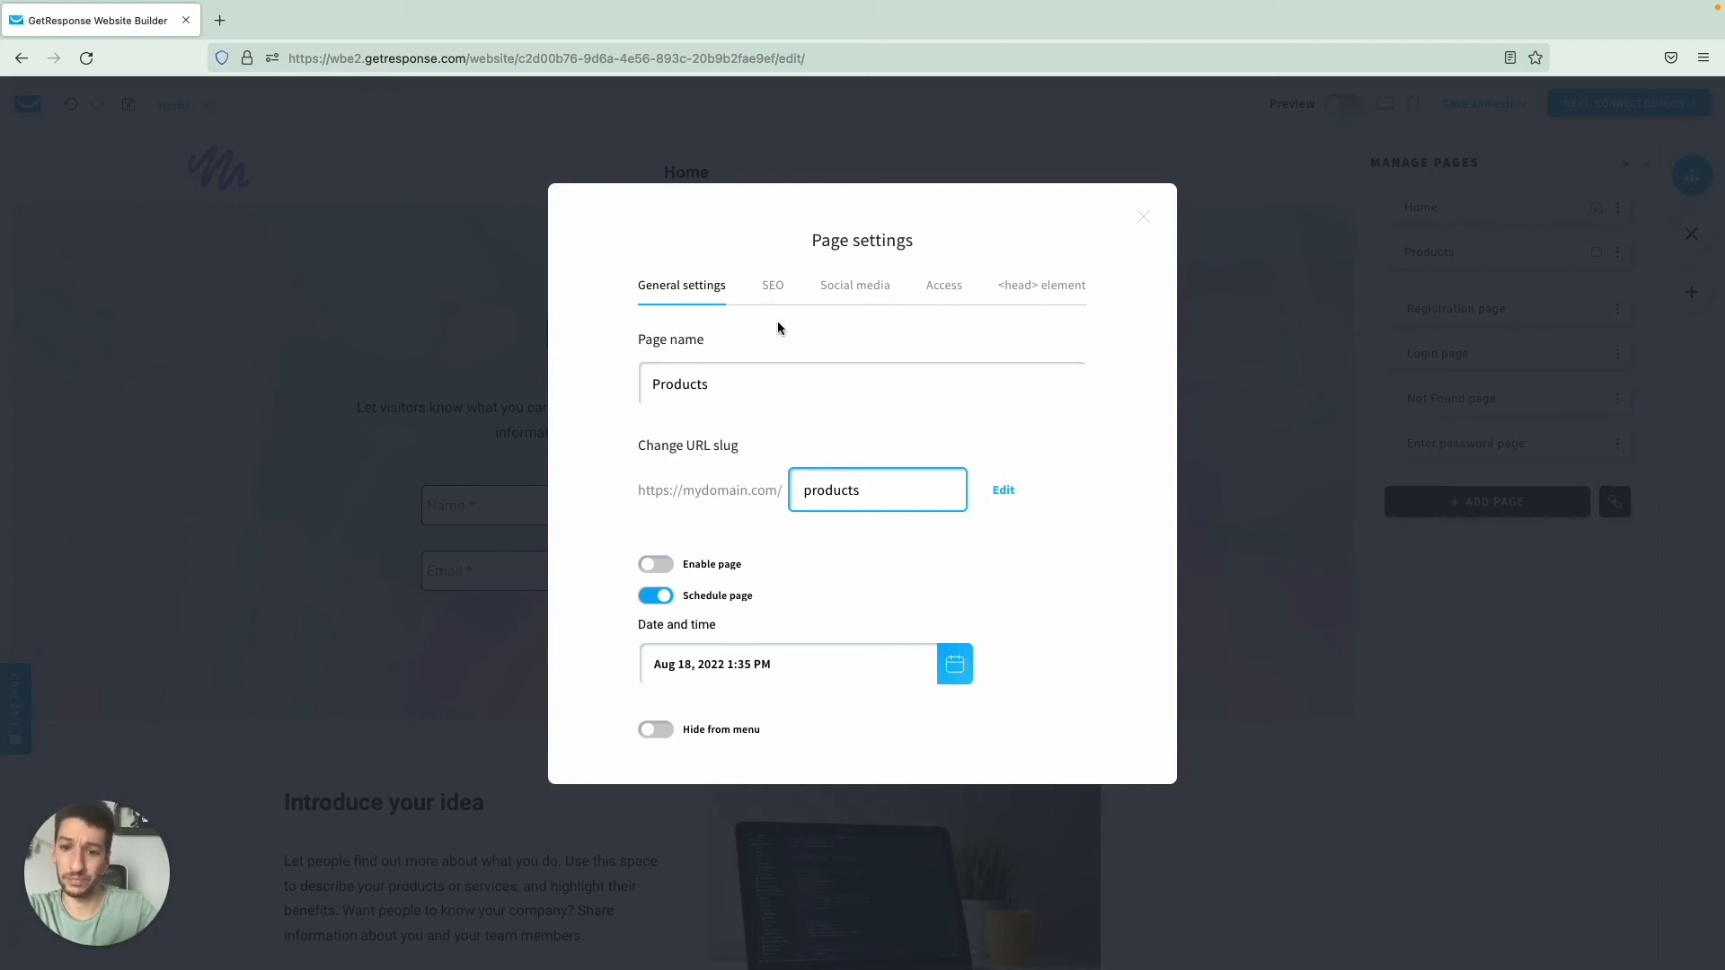
Step: Review the Products page's SEO options, including the search-engine indexing setting, and its social media image settings
left_click(773, 286)
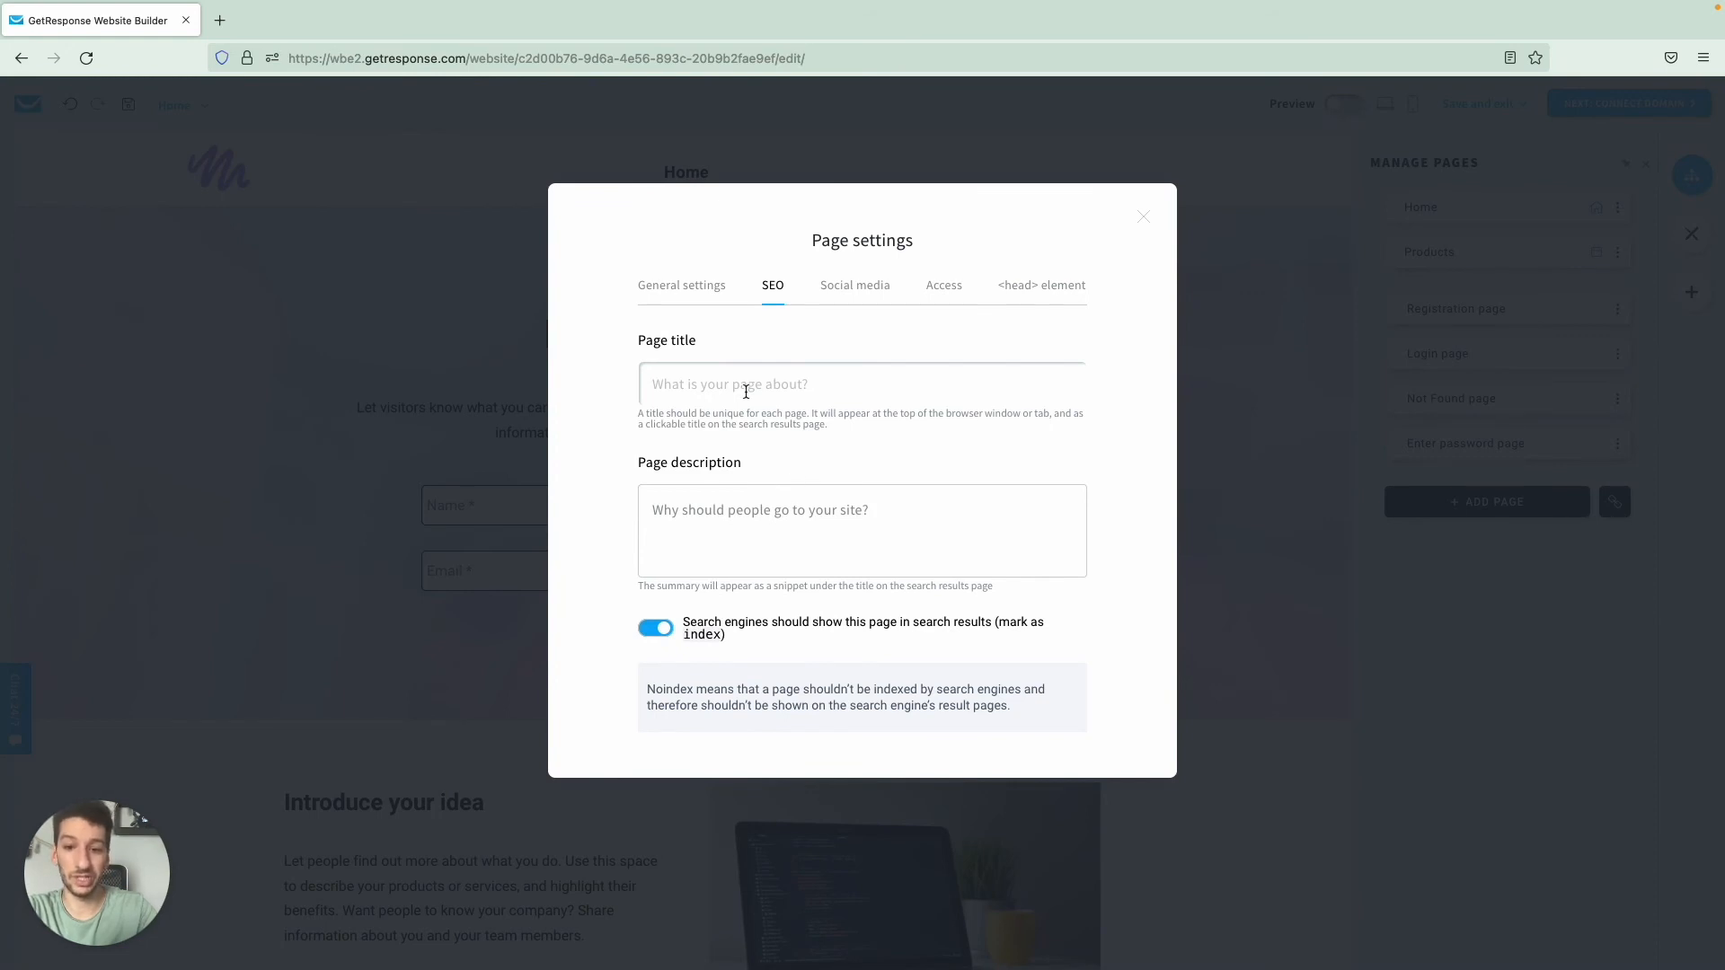
left_click(657, 630)
left_click(656, 631)
left_click(856, 287)
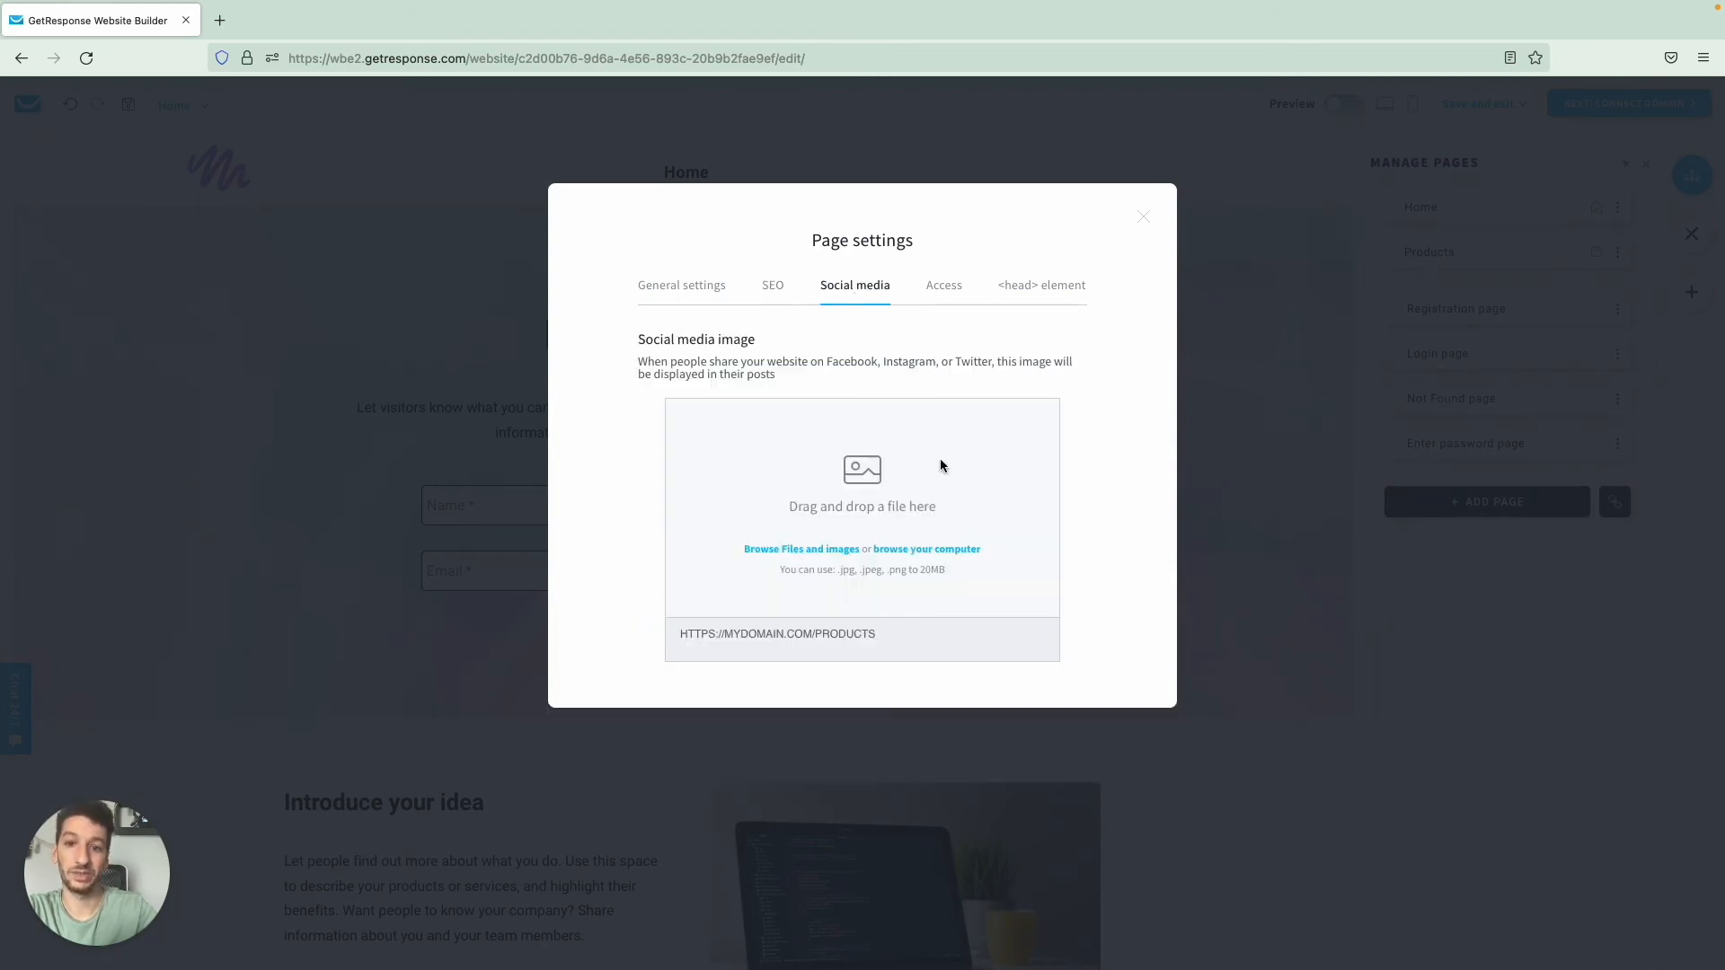
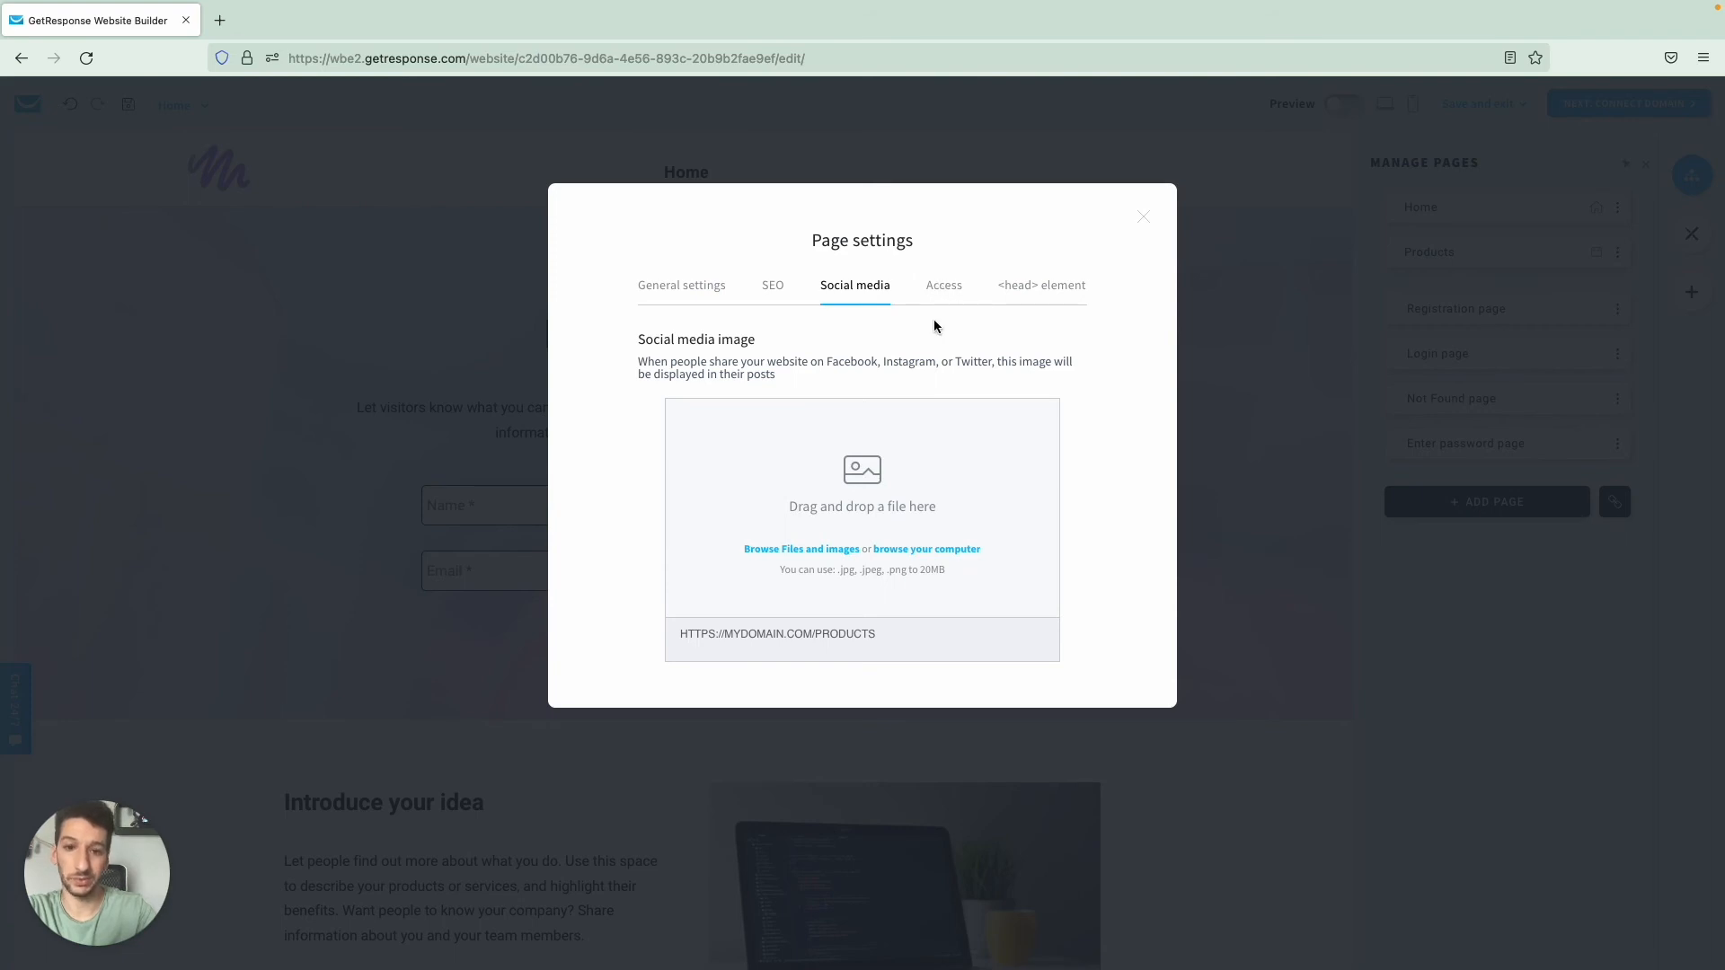
Step: Review the Products page's access options and its <head> element code settings, and close the page settings
left_click(955, 288)
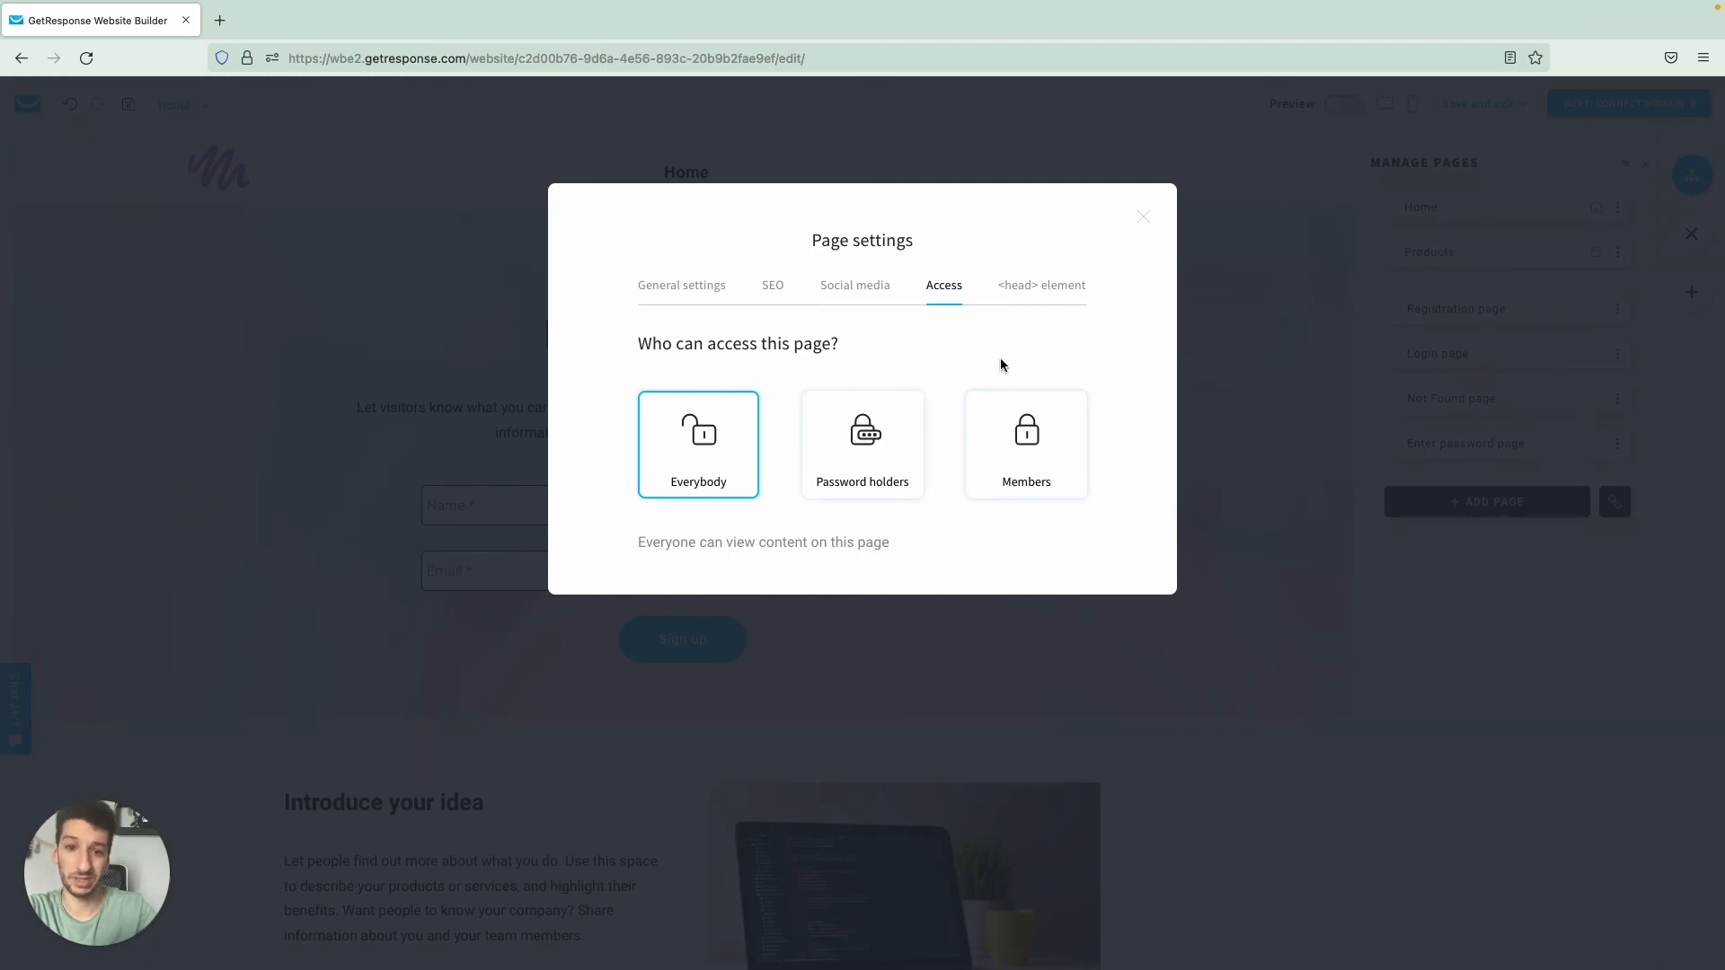
left_click(1040, 289)
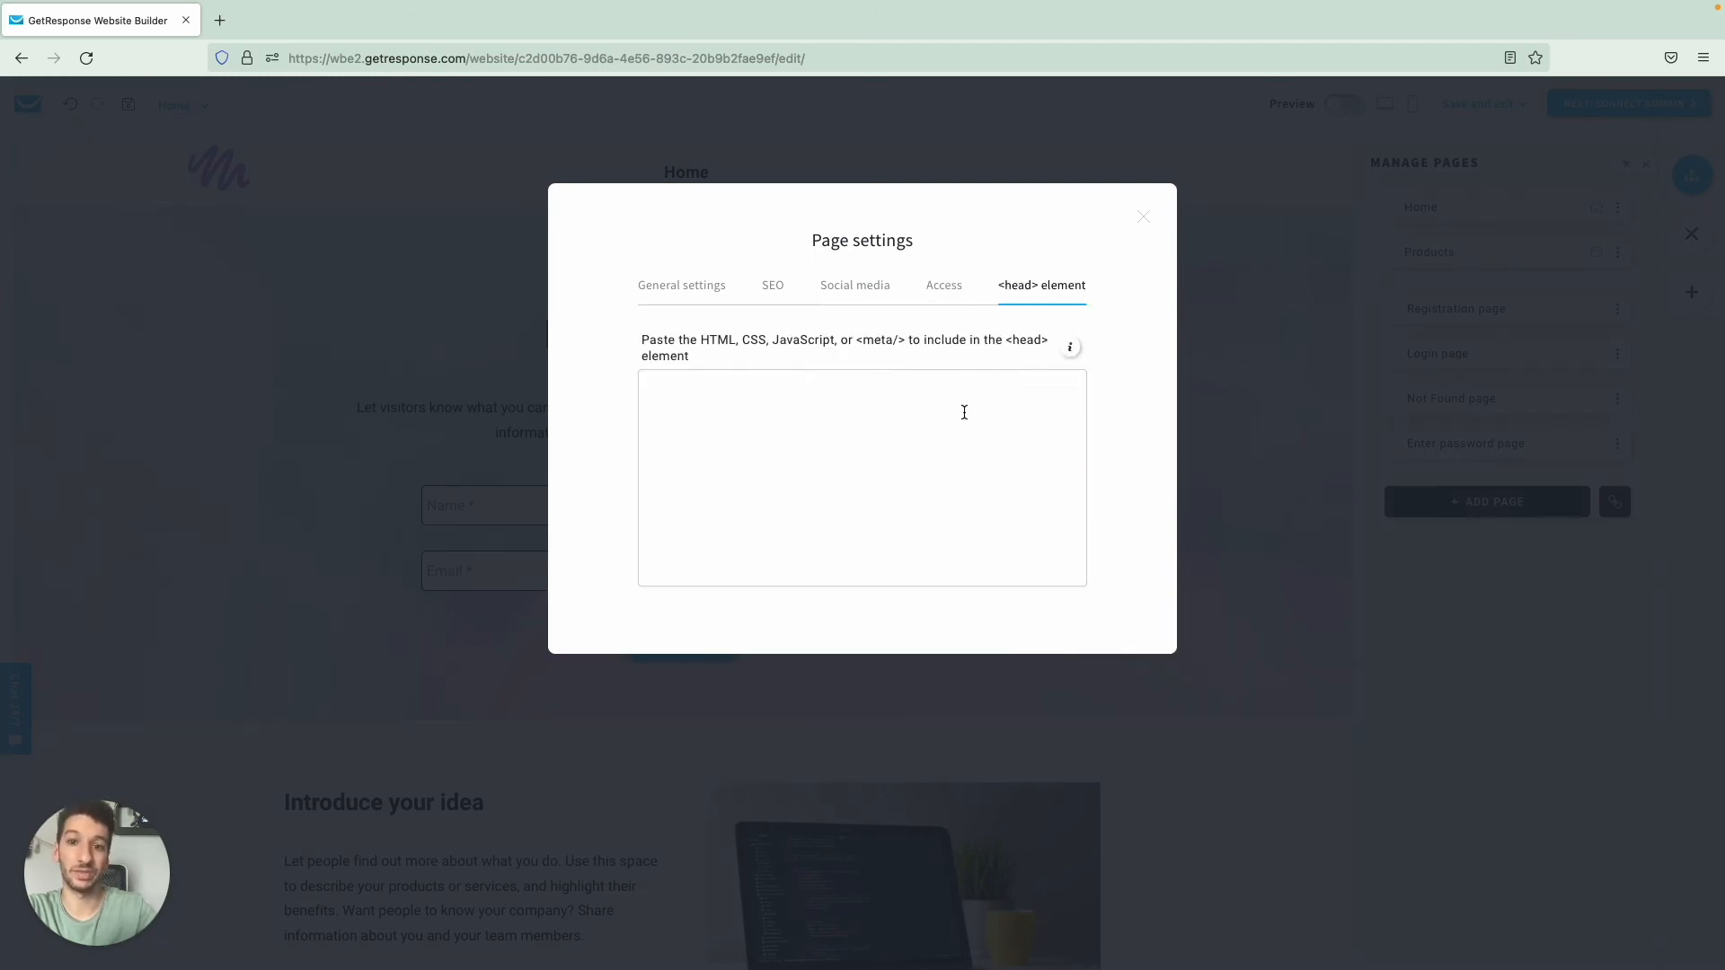
left_click(1256, 340)
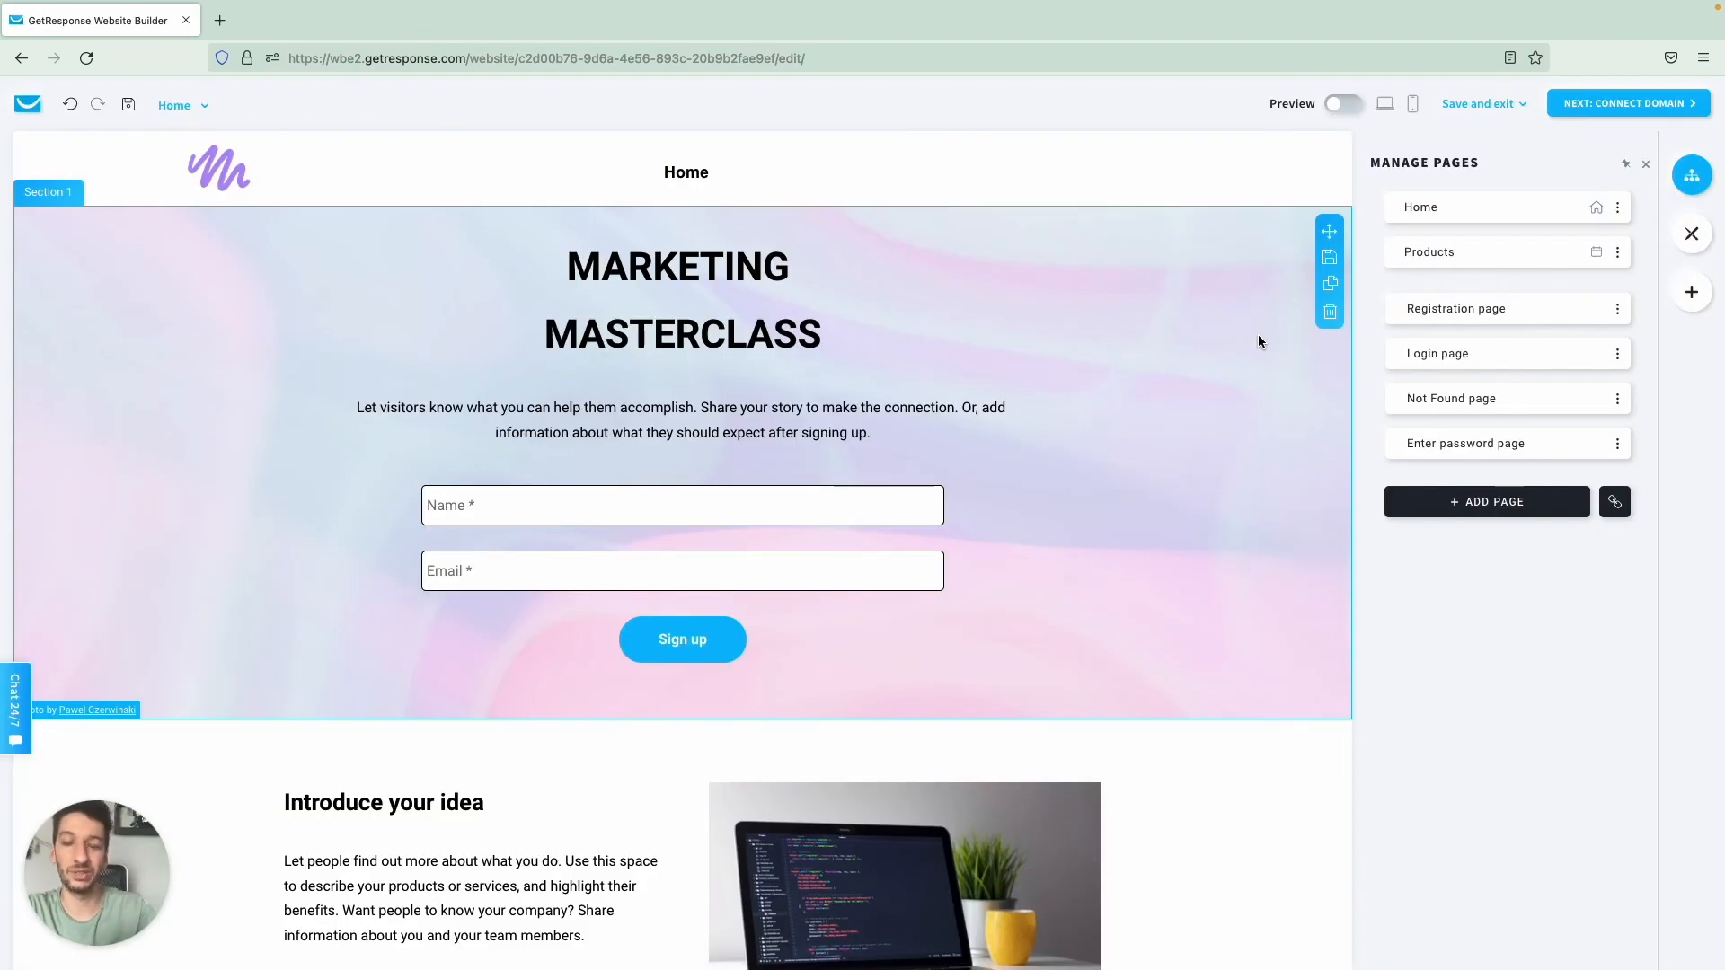
Step: Look through the Home page's sections in the editor and in the desktop preview
scroll(1128, 509, "down", 5)
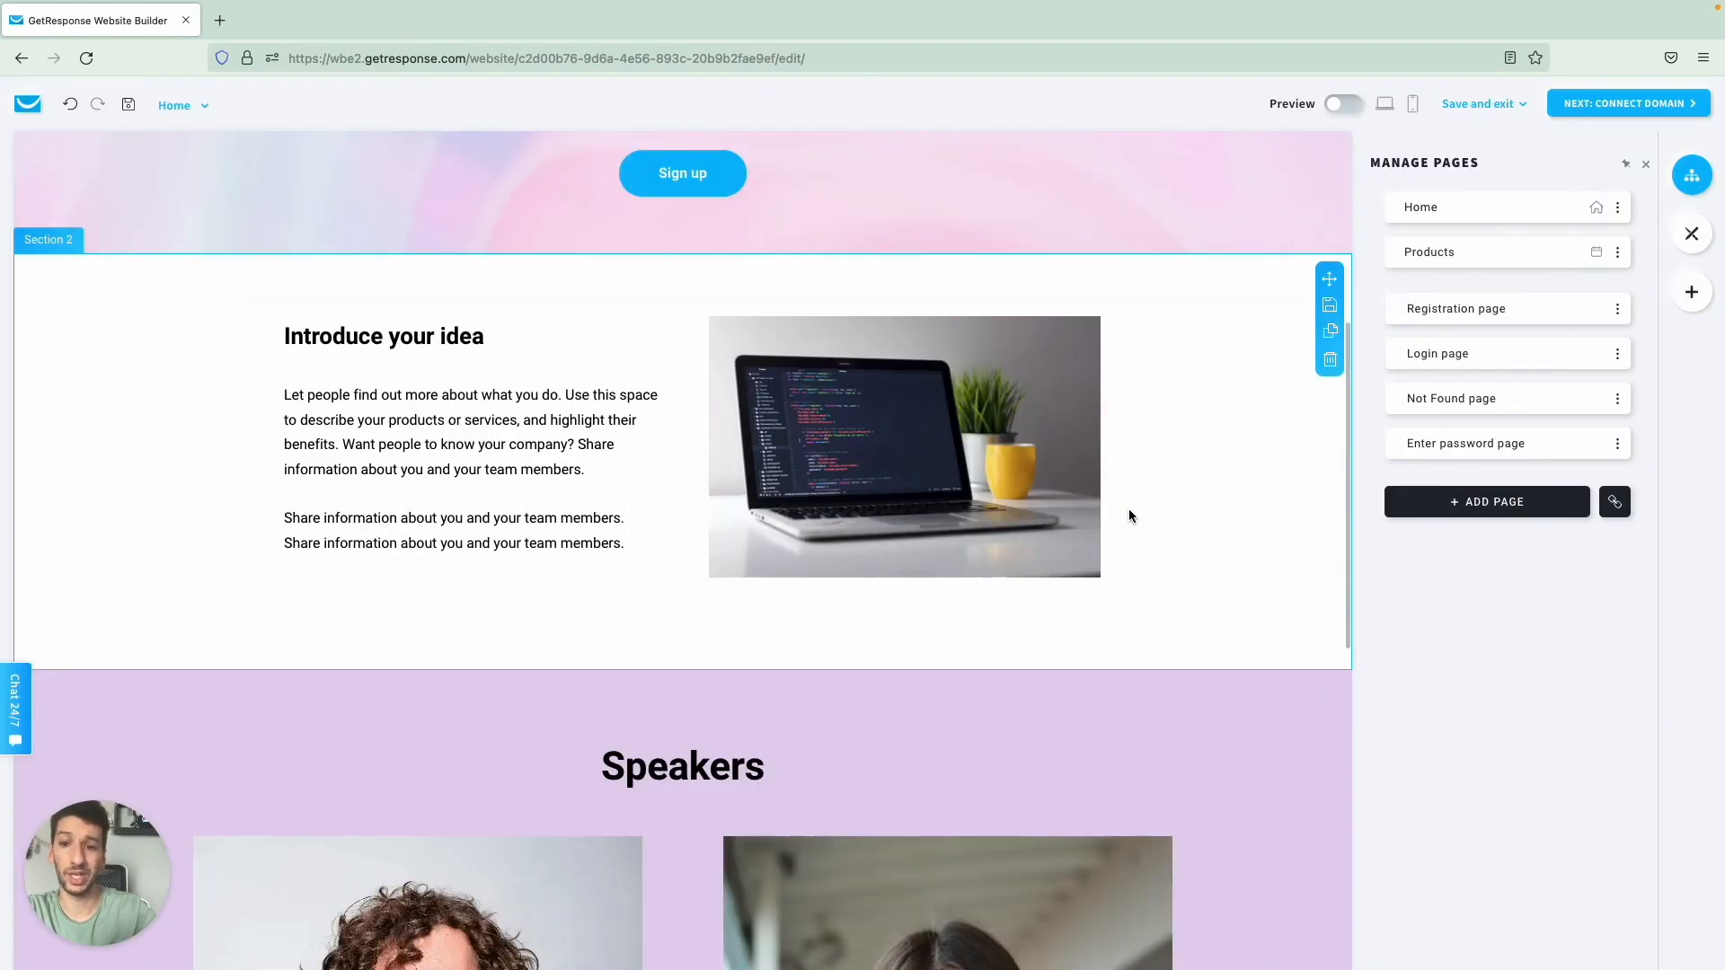
scroll(968, 424, "down", 4)
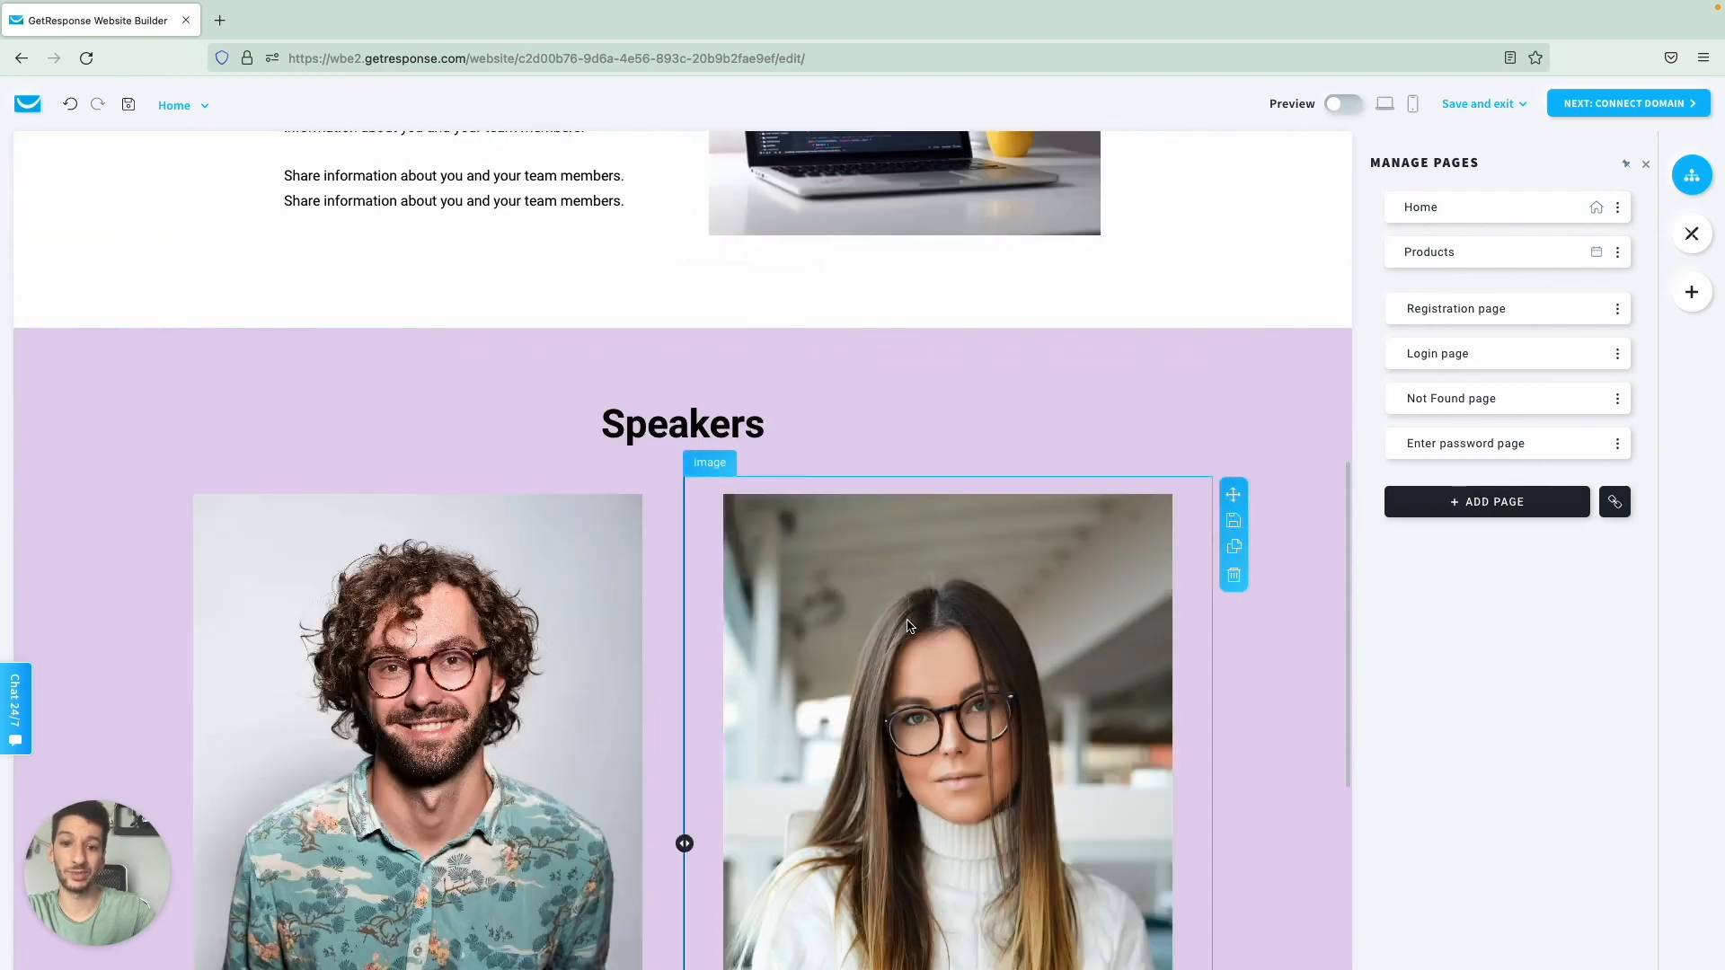
scroll(907, 625, "down", 5)
scroll(908, 625, "up", 14)
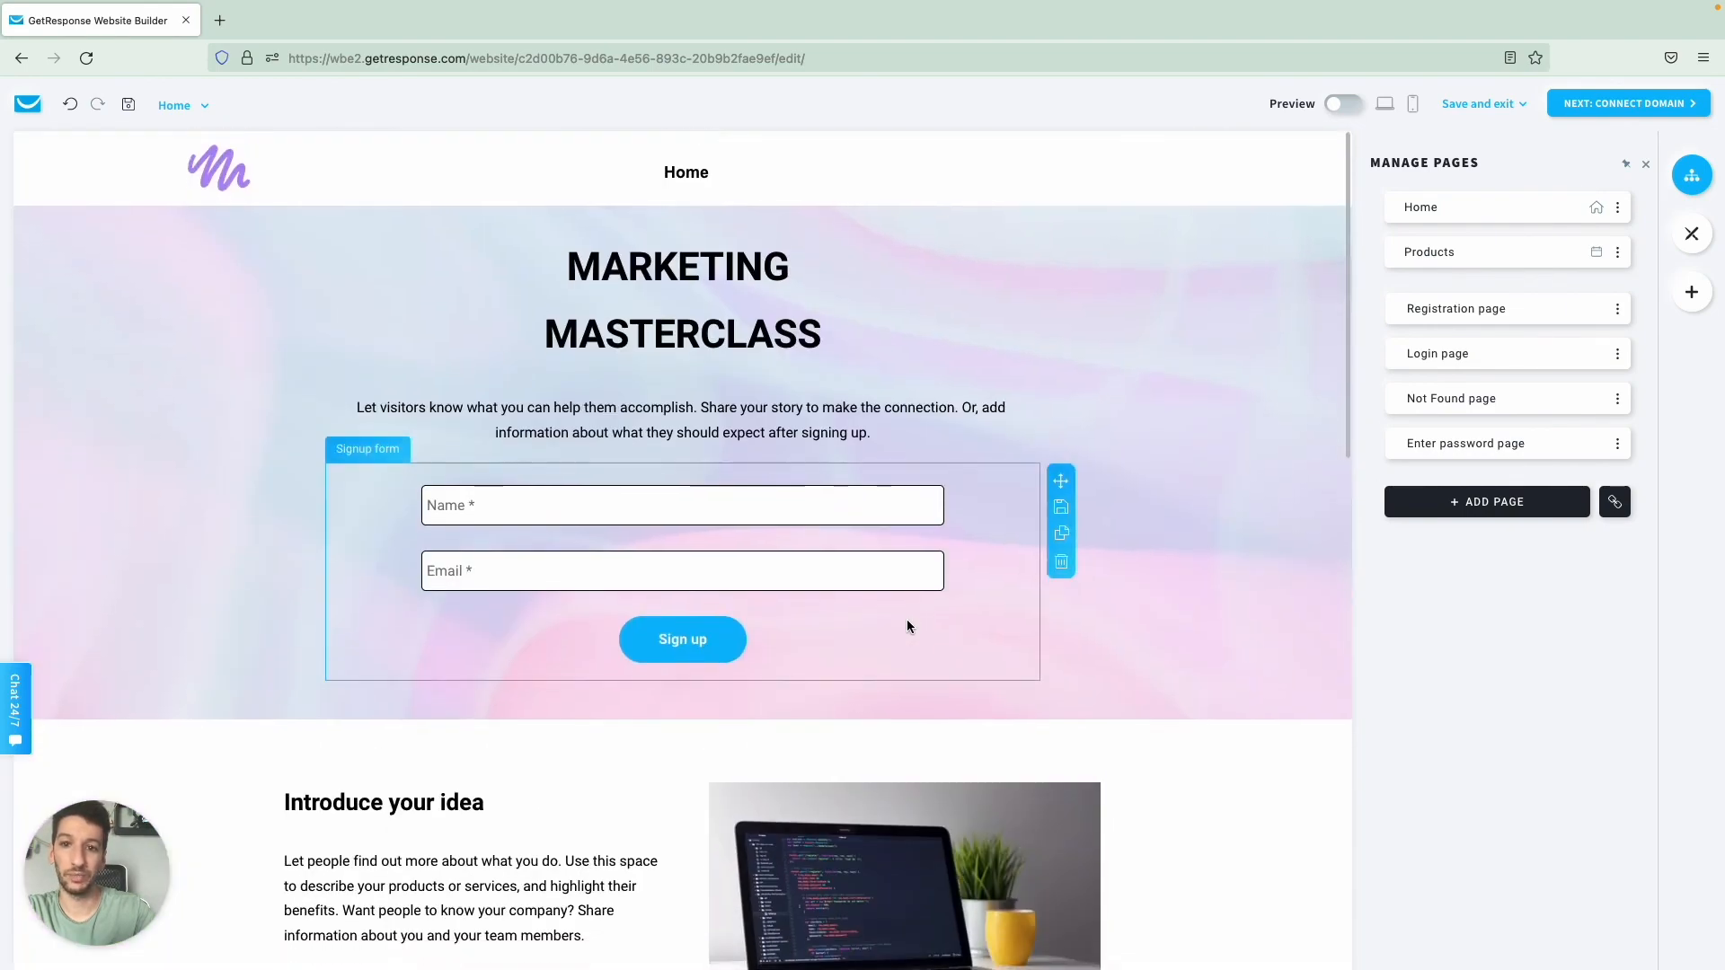
left_click(1342, 104)
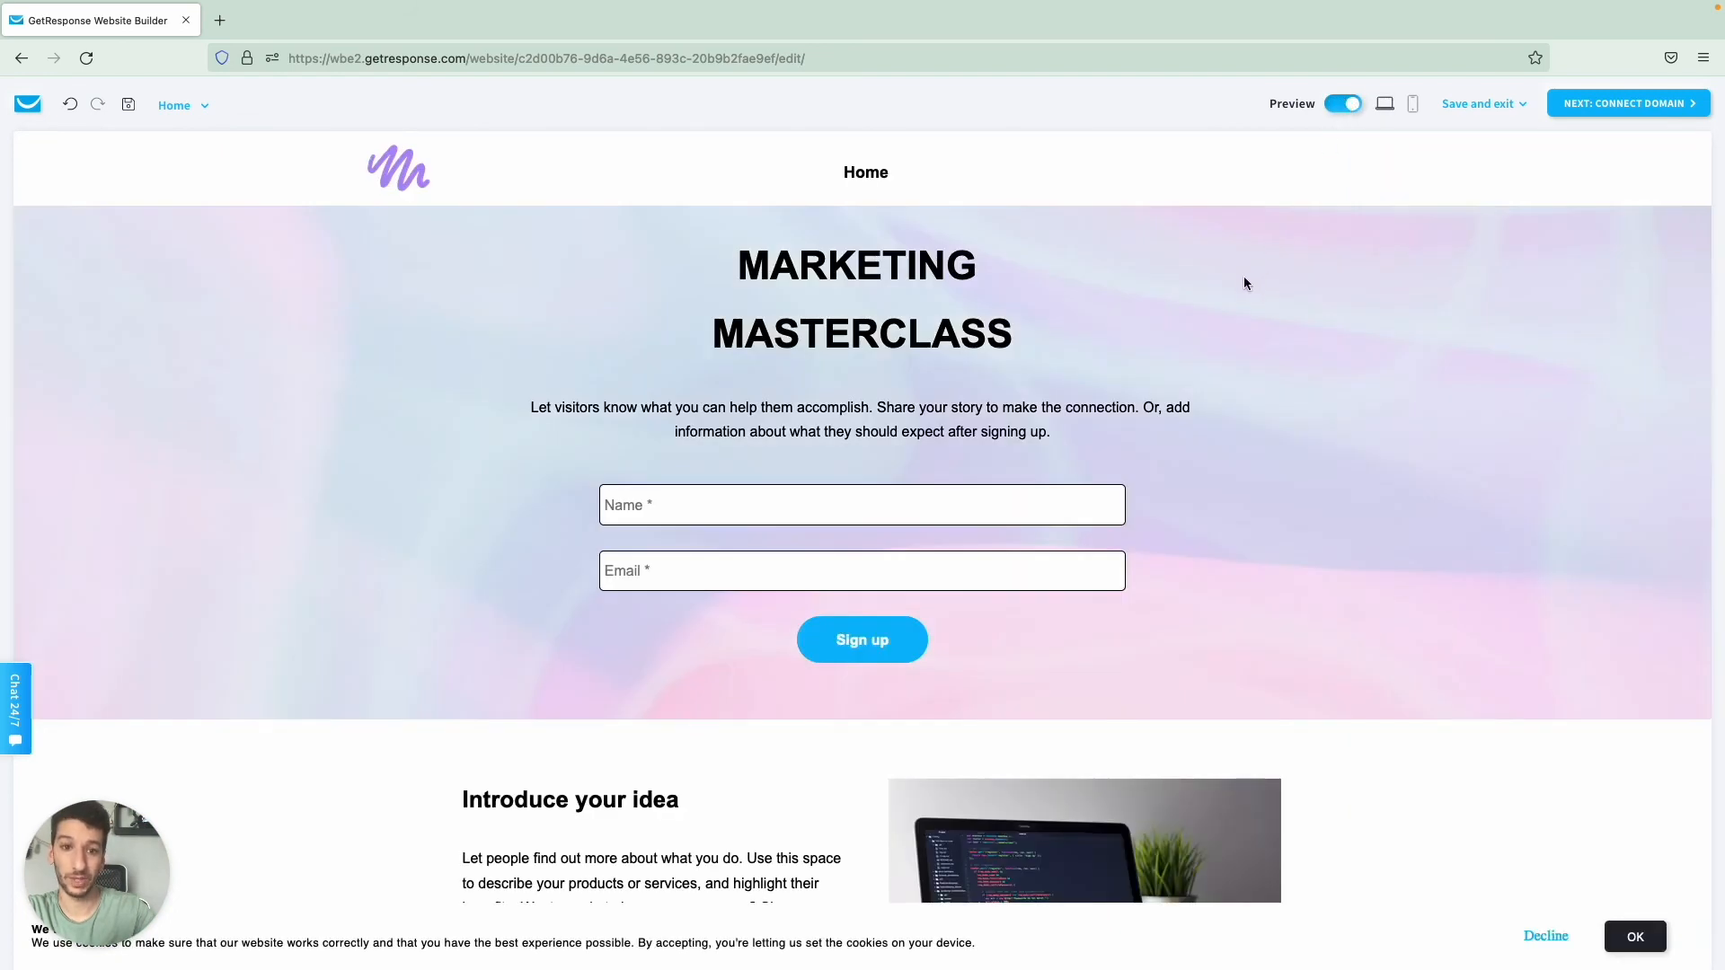
scroll(1330, 291, "down", 15)
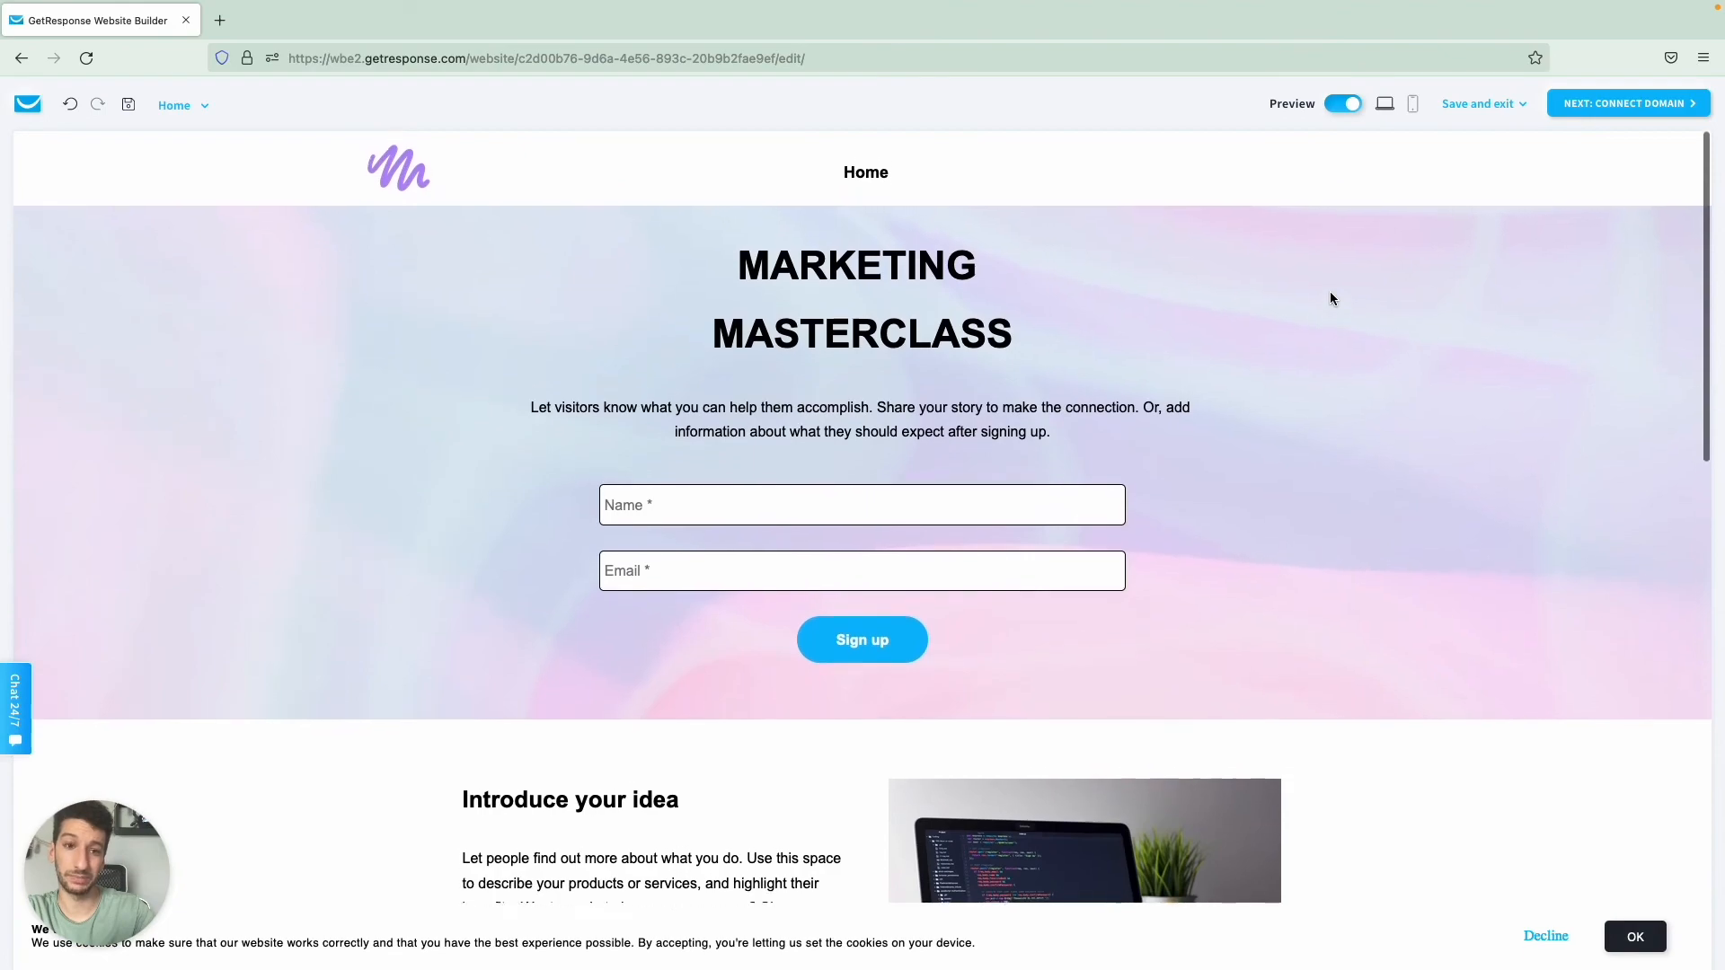
scroll(1329, 293, "up", 15)
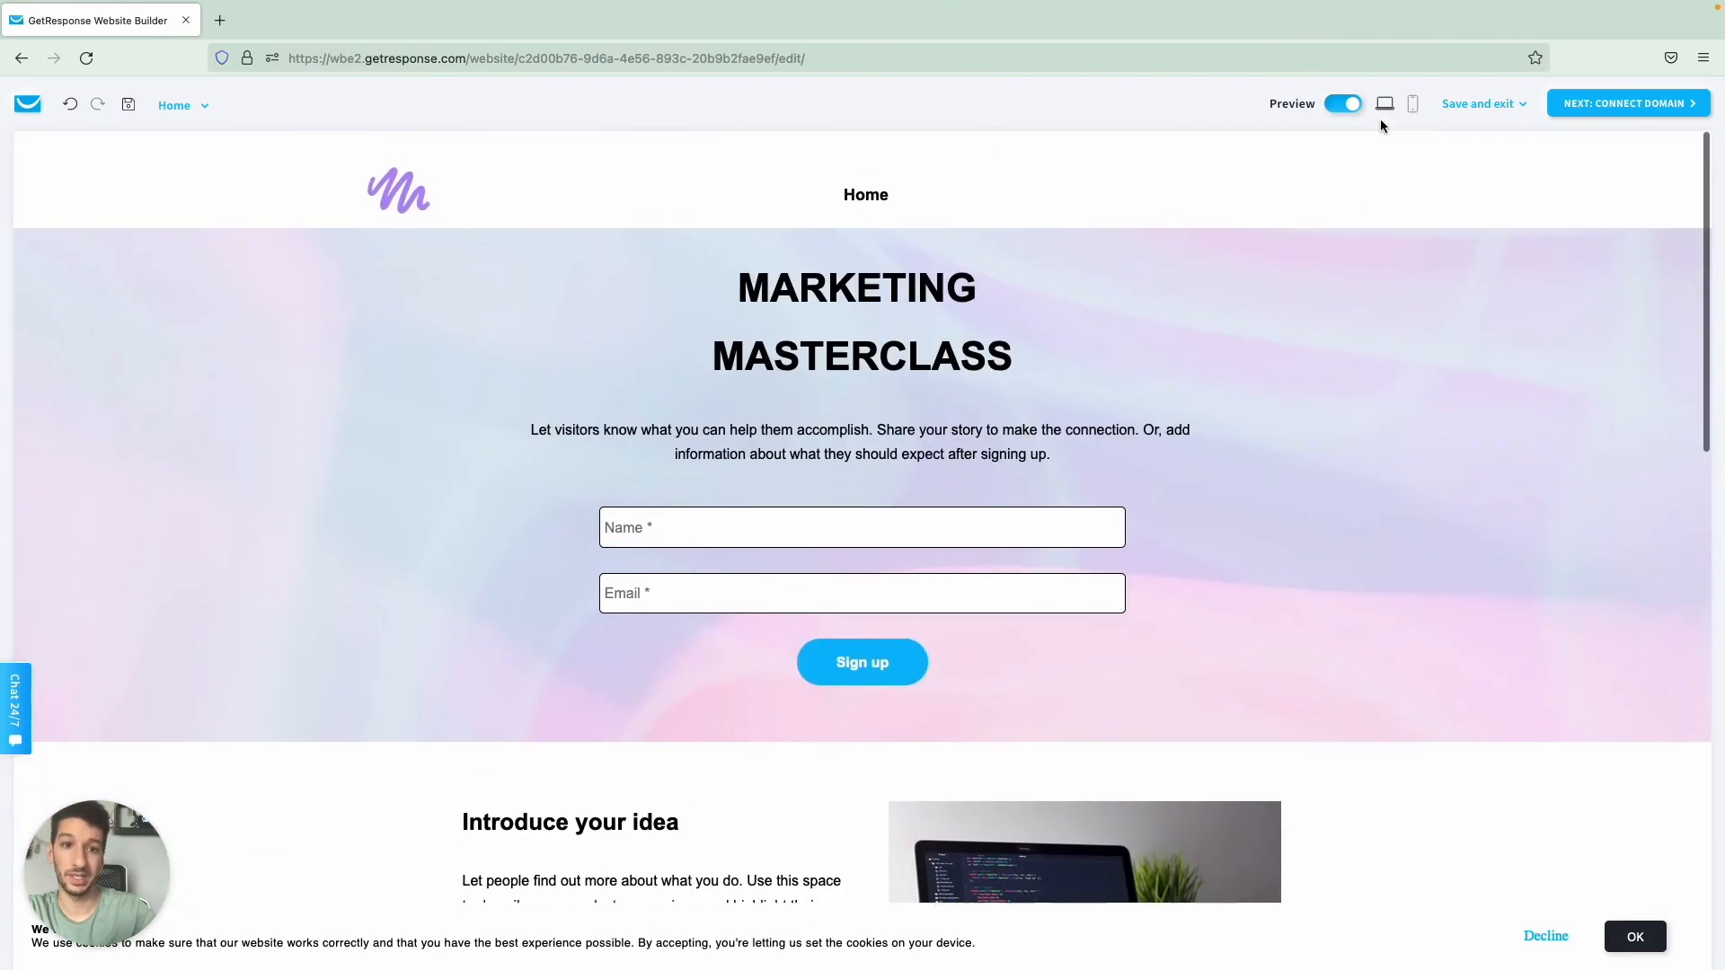
Step: In the mobile view, set the Heading #1 font size to 29px, Heading #2 to 23px and the paragraph font to 14px
left_click(1414, 104)
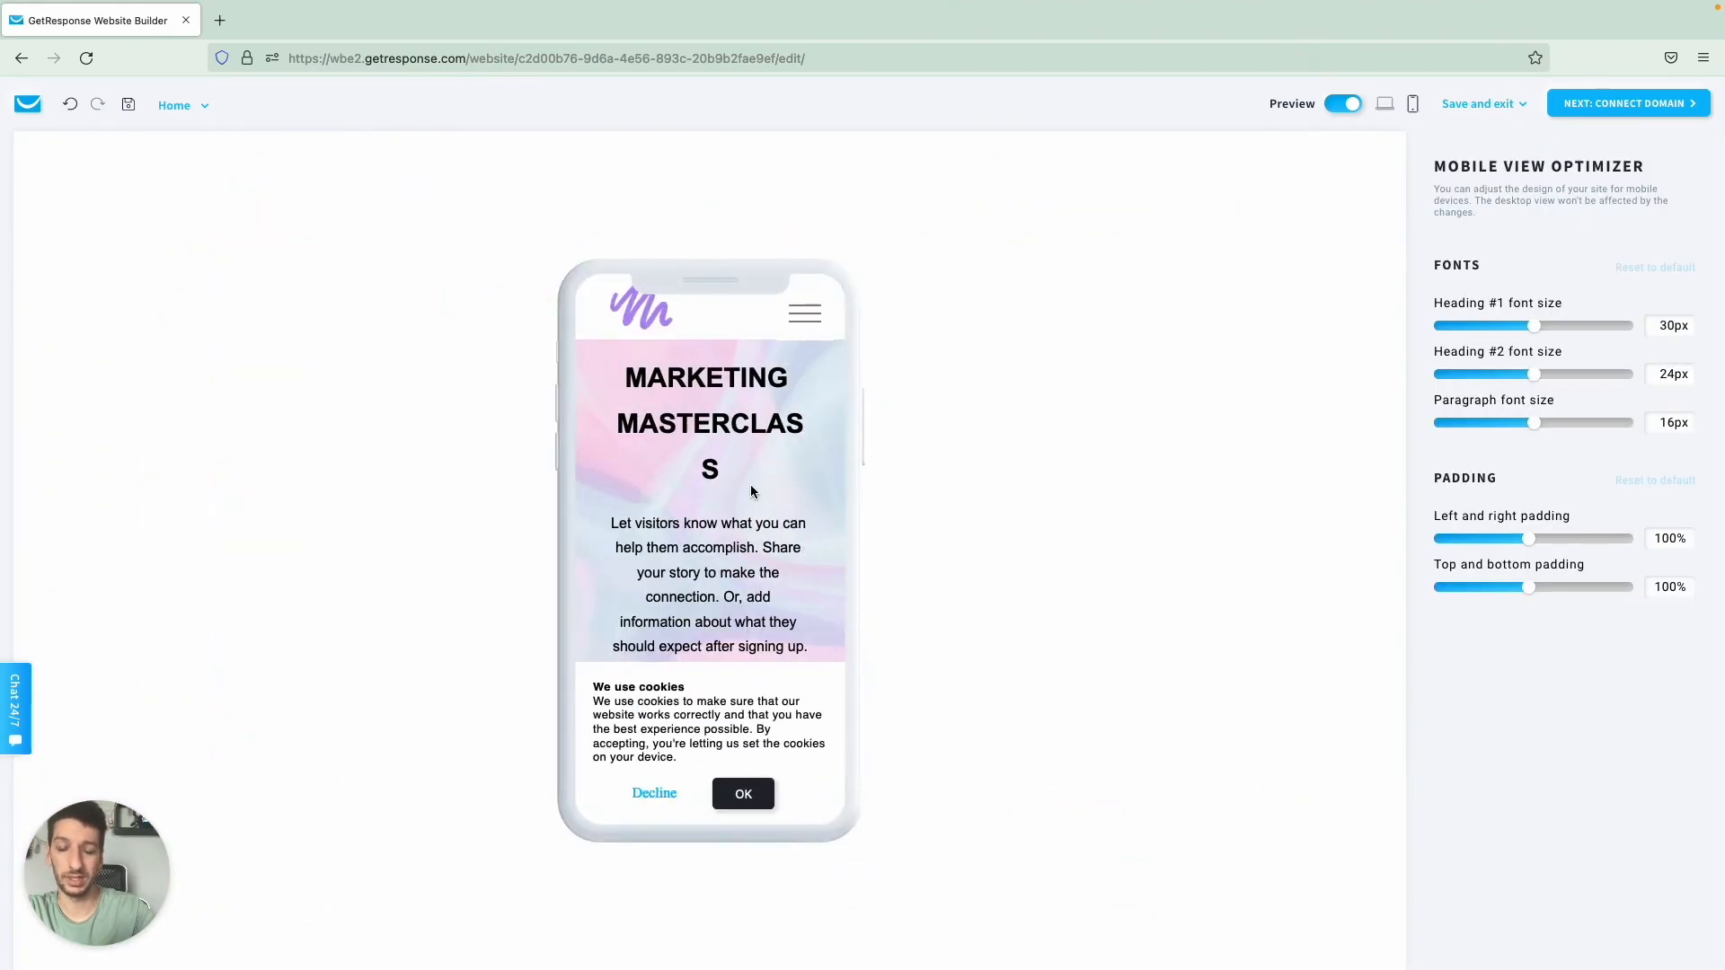
mouse_move(1535, 327)
left_mouse_down()
mouse_move(1516, 331)
mouse_move(1617, 327)
mouse_move(1506, 312)
mouse_move(1528, 316)
left_mouse_up()
left_click_drag(1533, 375, 1524, 376)
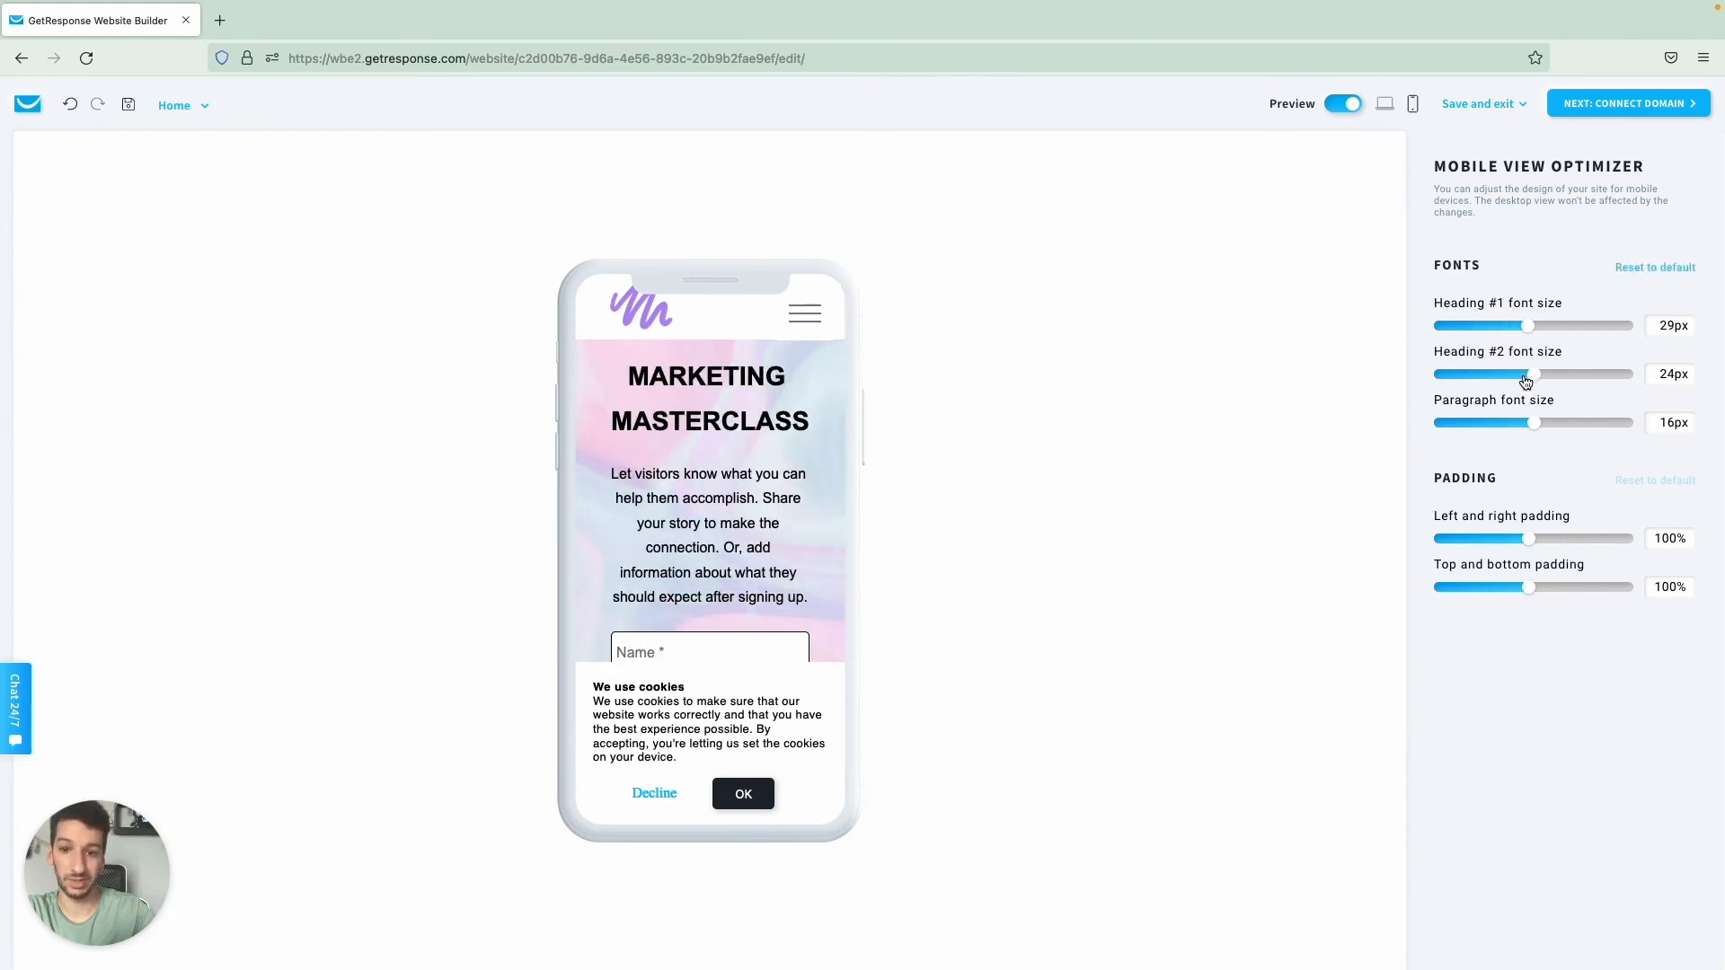
left_click_drag(1513, 429, 1497, 426)
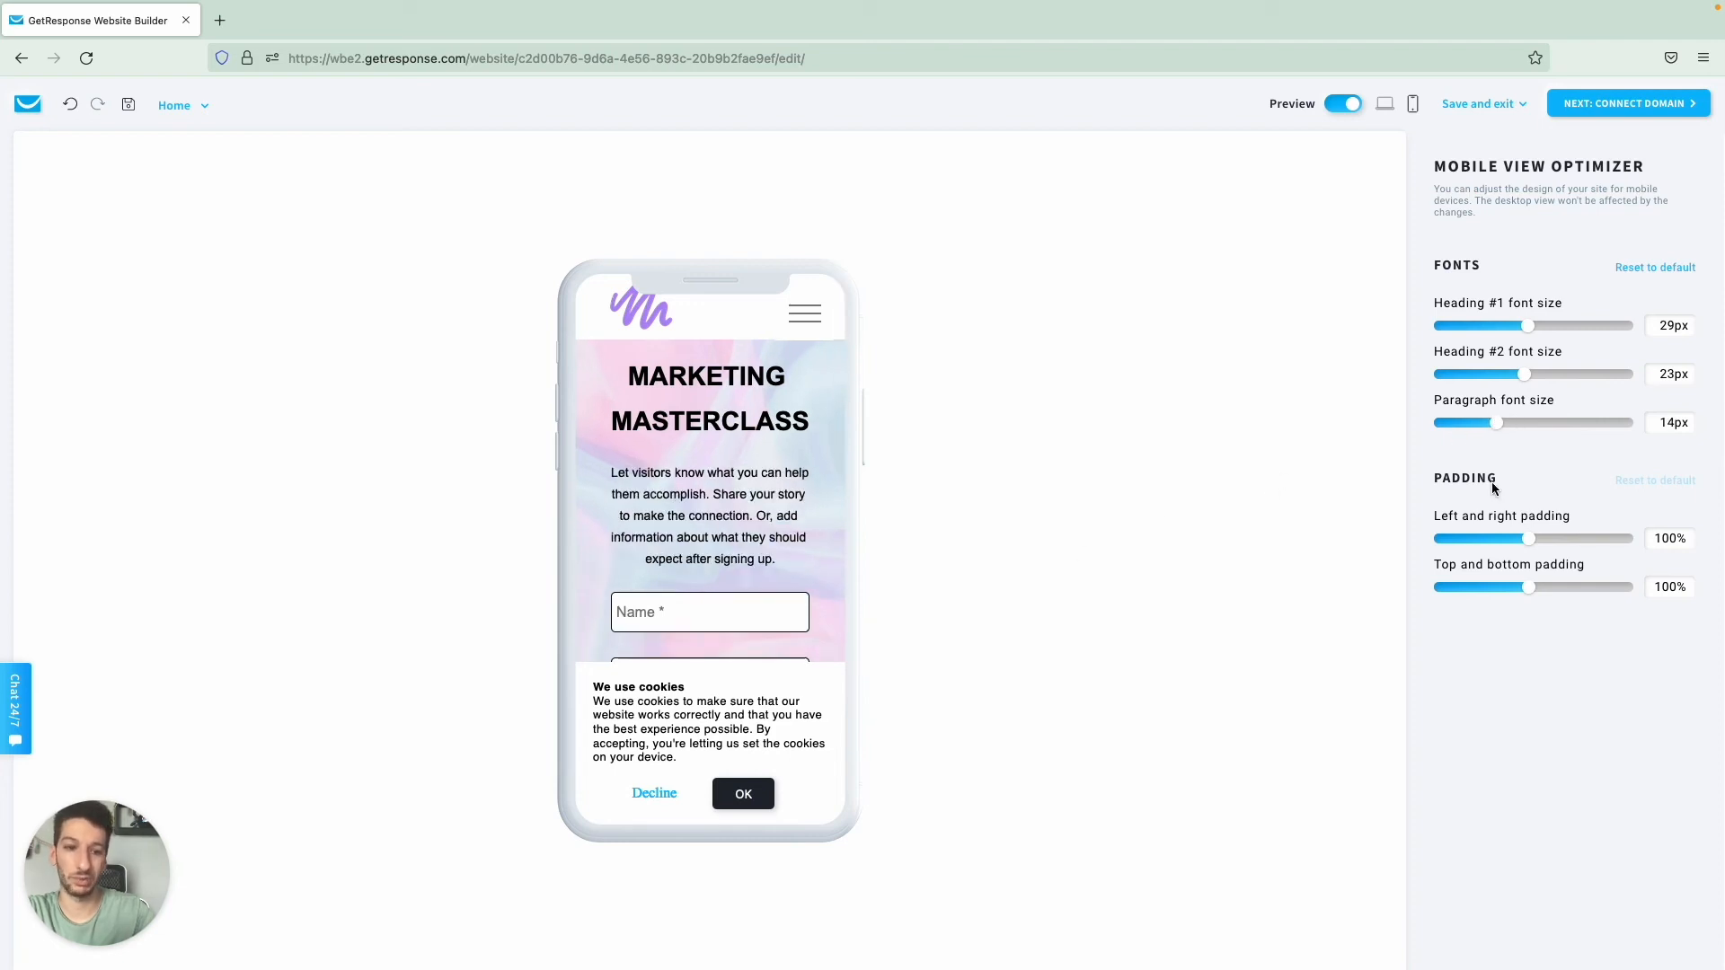
Step: Set the mobile view's left and right padding to 85%, check the whole page on the phone preview, and exit the preview
mouse_move(1528, 539)
left_mouse_down()
mouse_move(1511, 541)
mouse_move(1592, 540)
mouse_move(1513, 543)
left_mouse_up()
scroll(801, 510, "down", 10)
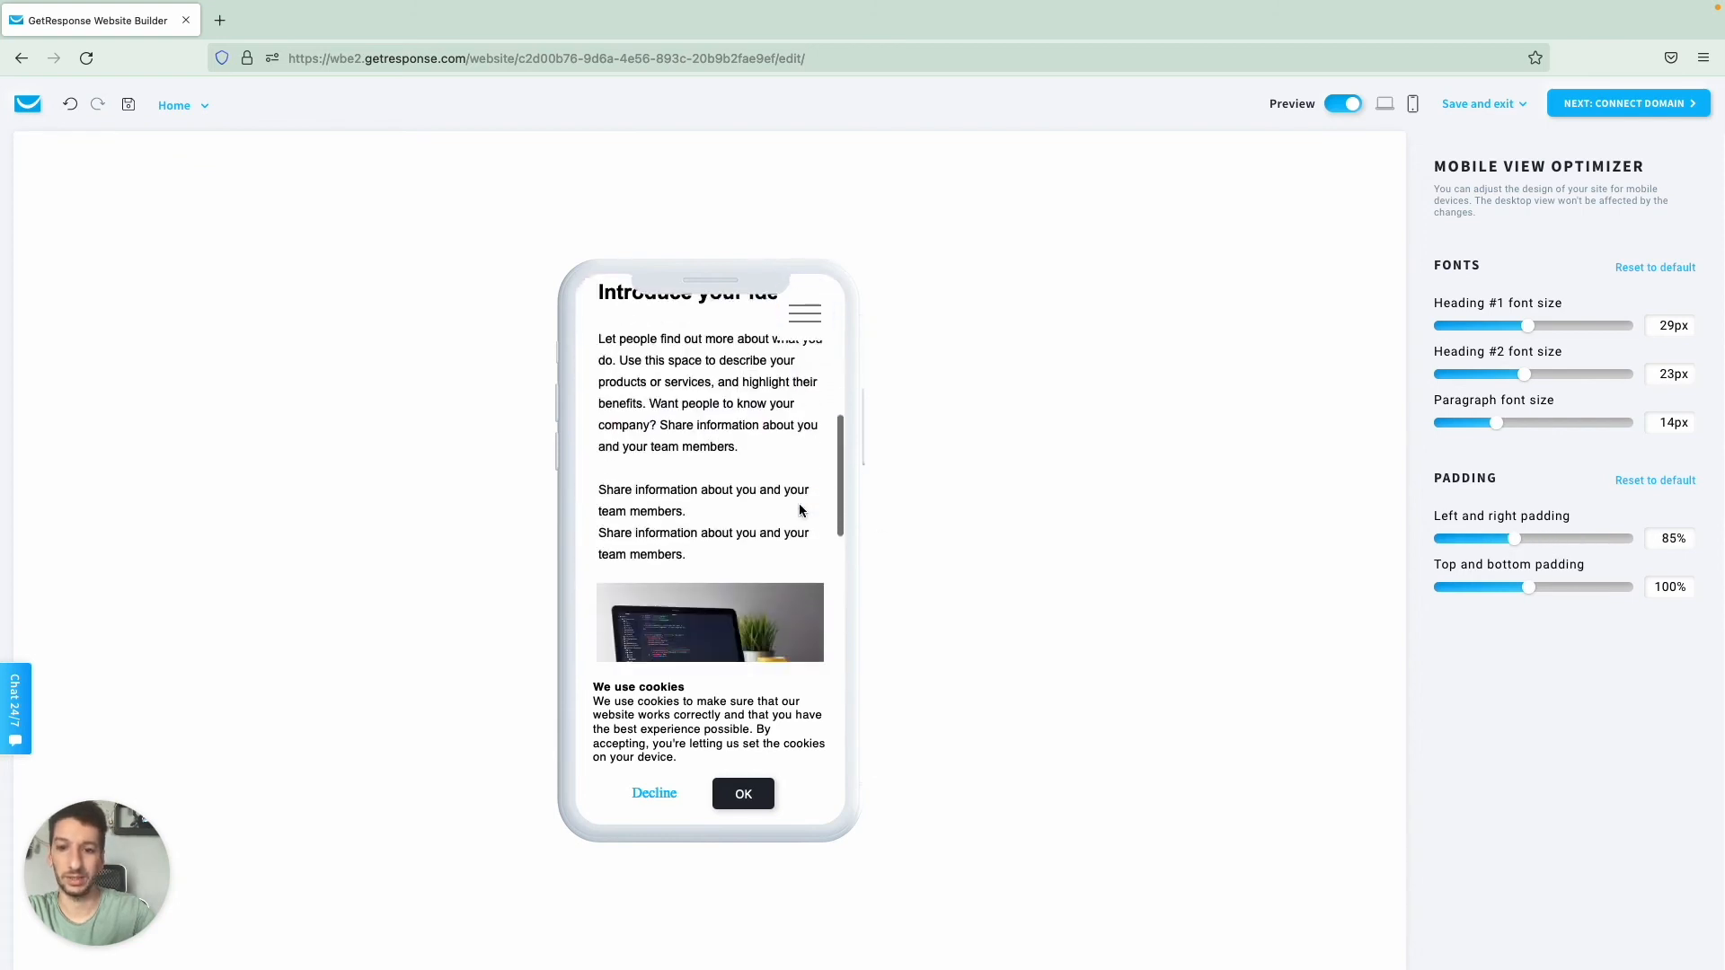
scroll(801, 511, "down", 15)
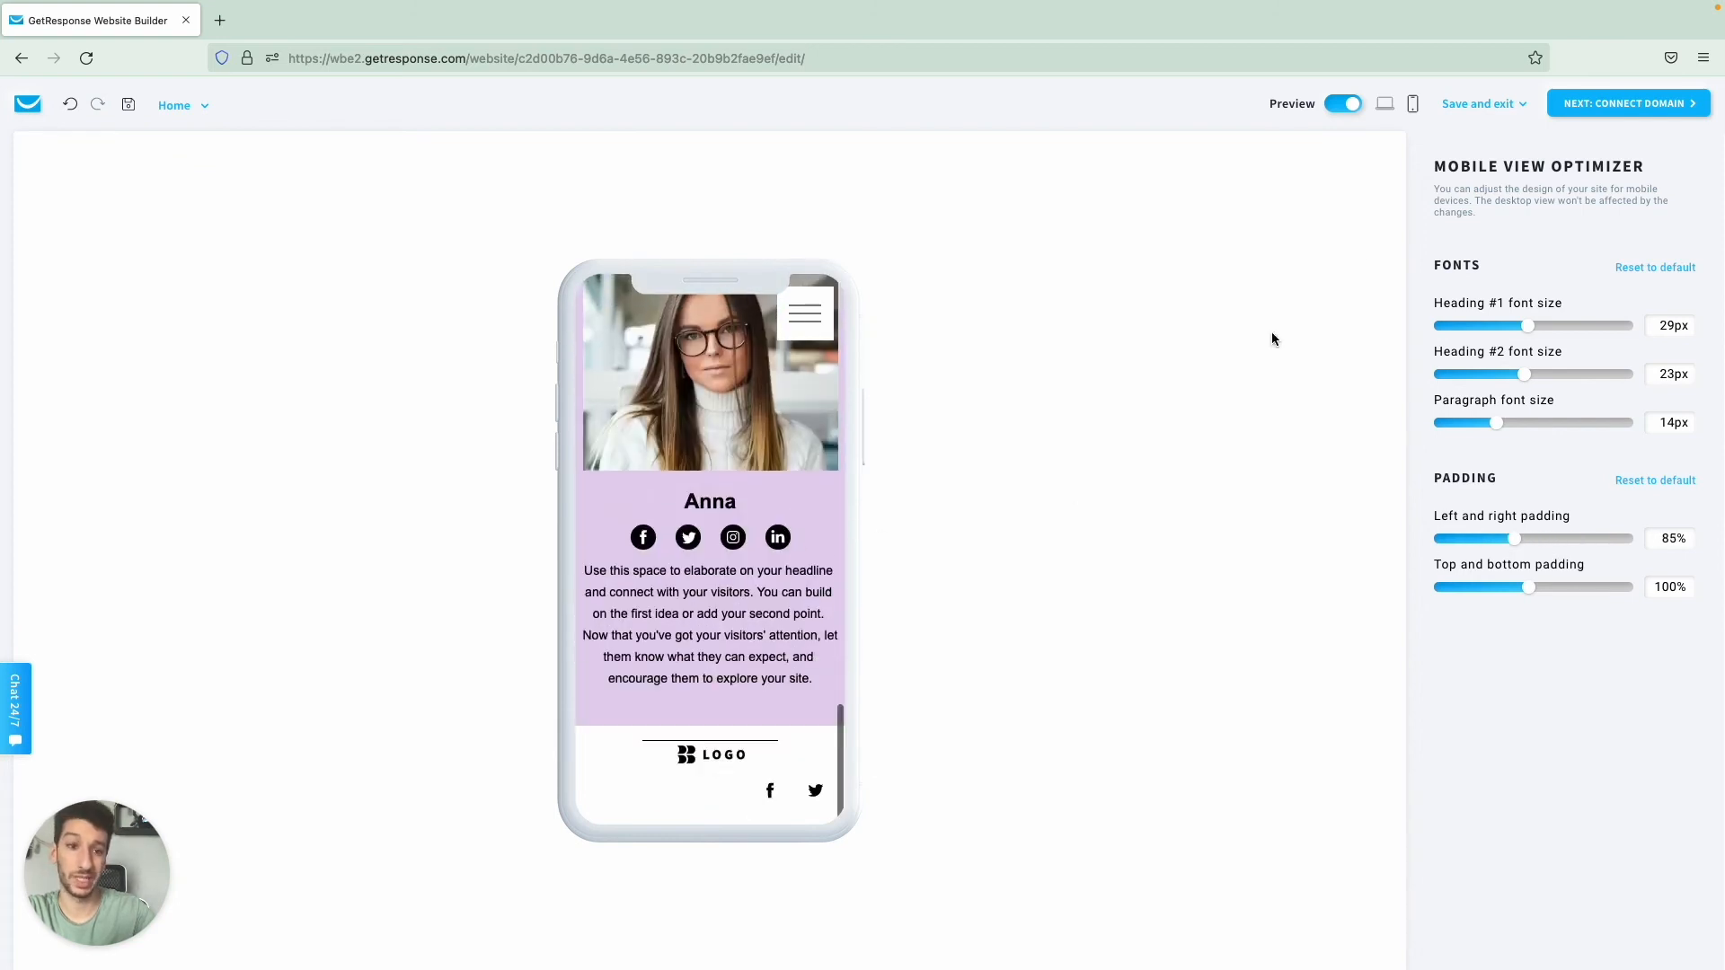
left_click(1347, 104)
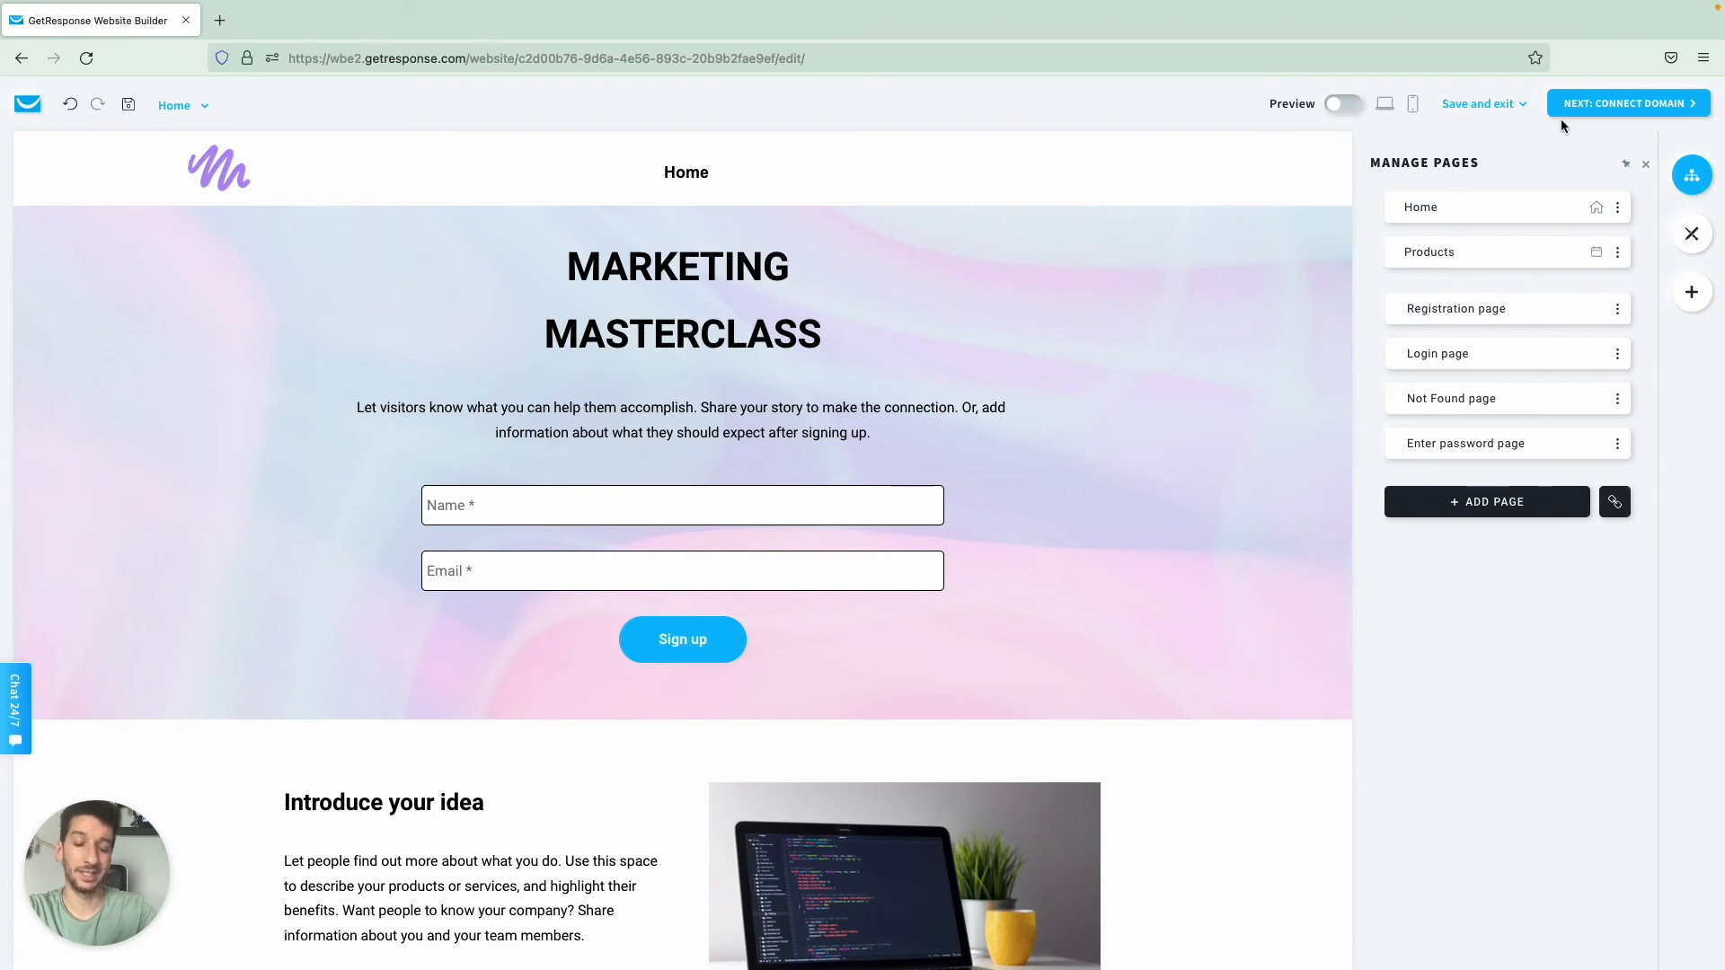
Step: Add a timer directly below the MARKETING MASTERCLASS heading and make it a fixed-date countdown ending on Aug 31, 2022
left_click(1708, 291)
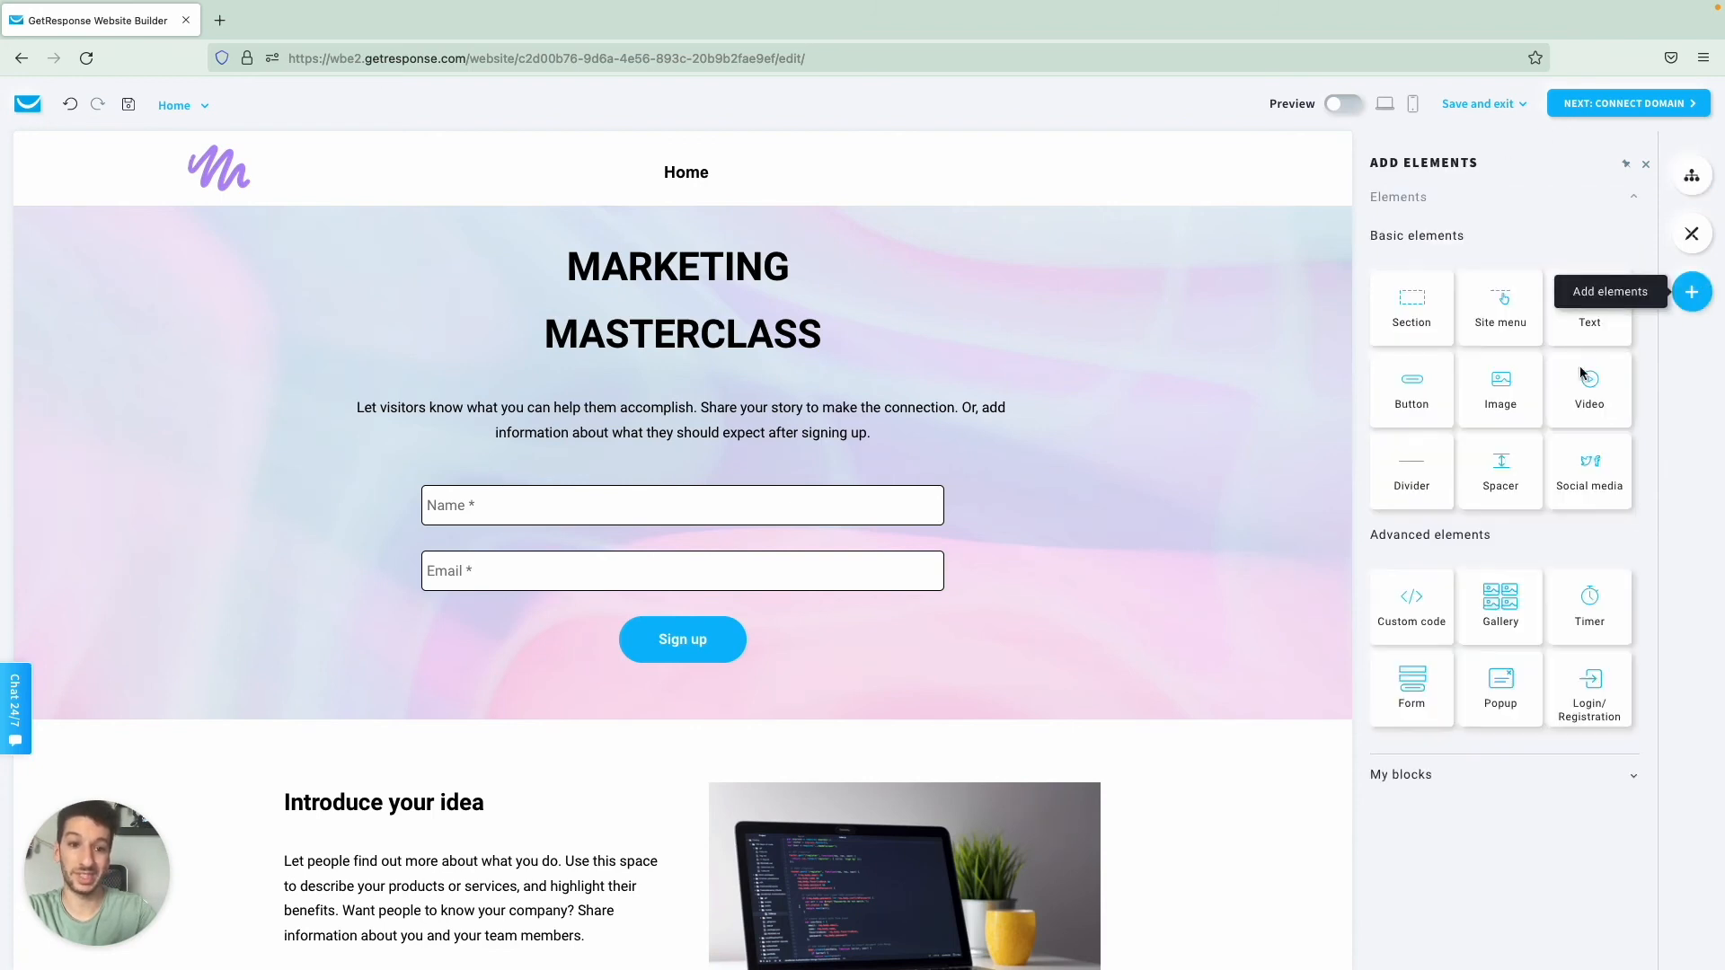
left_click_drag(1599, 623, 752, 402)
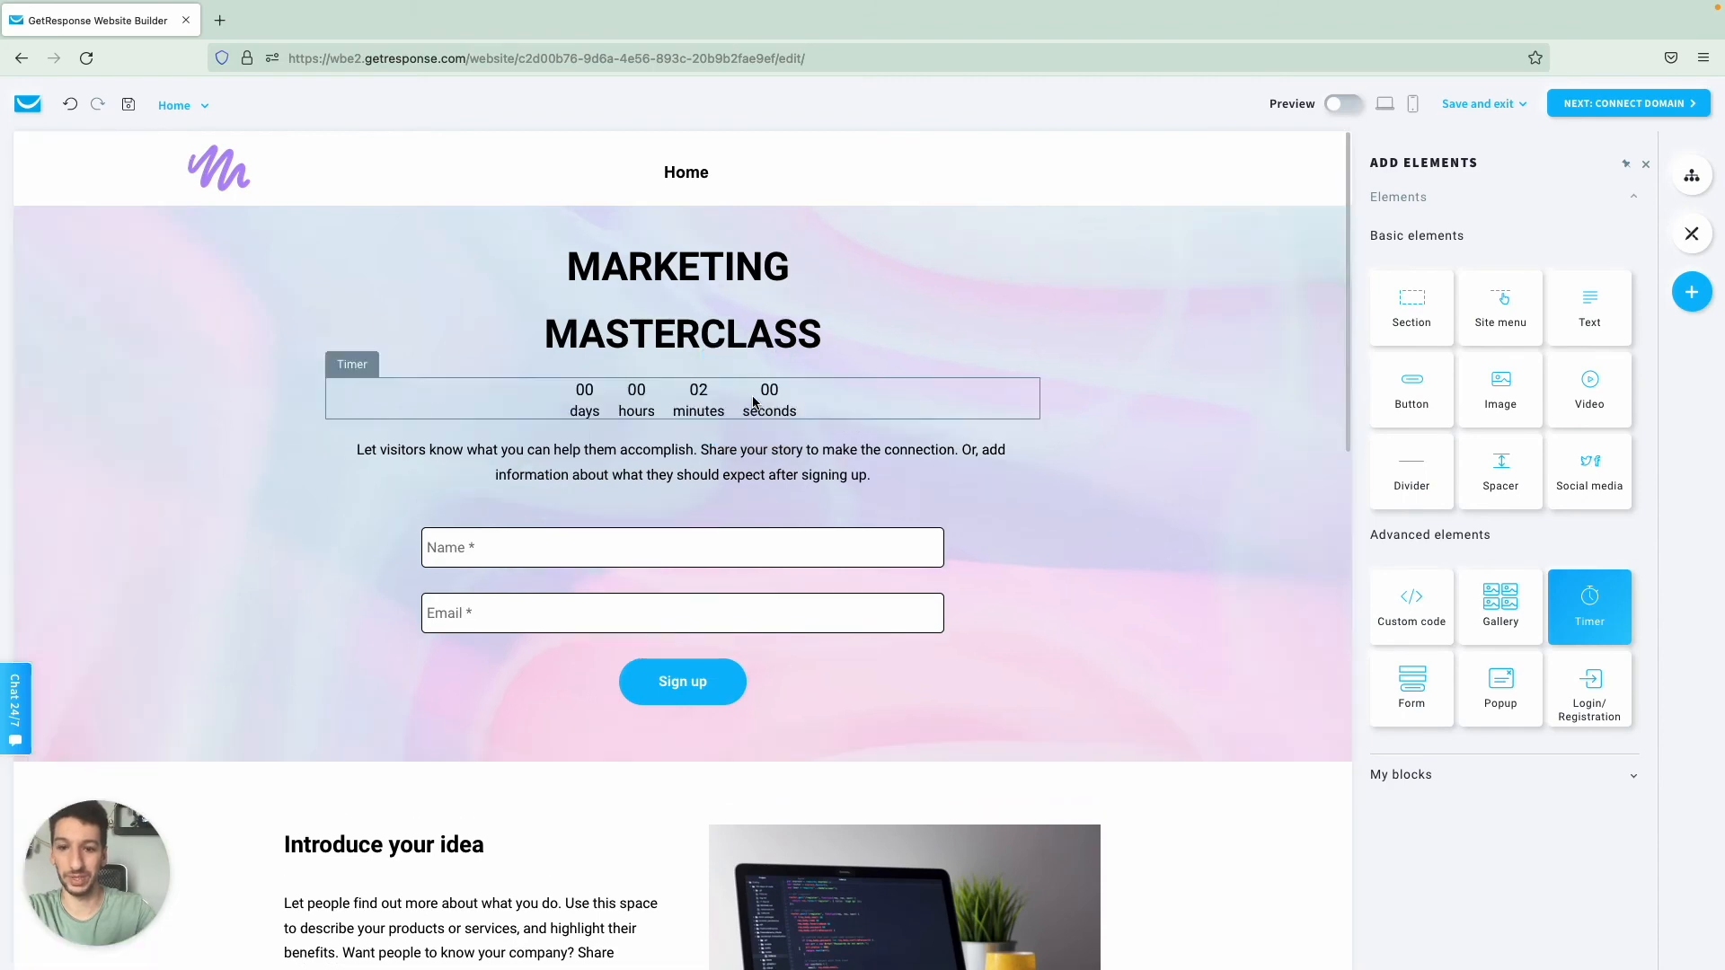
left_click(886, 400)
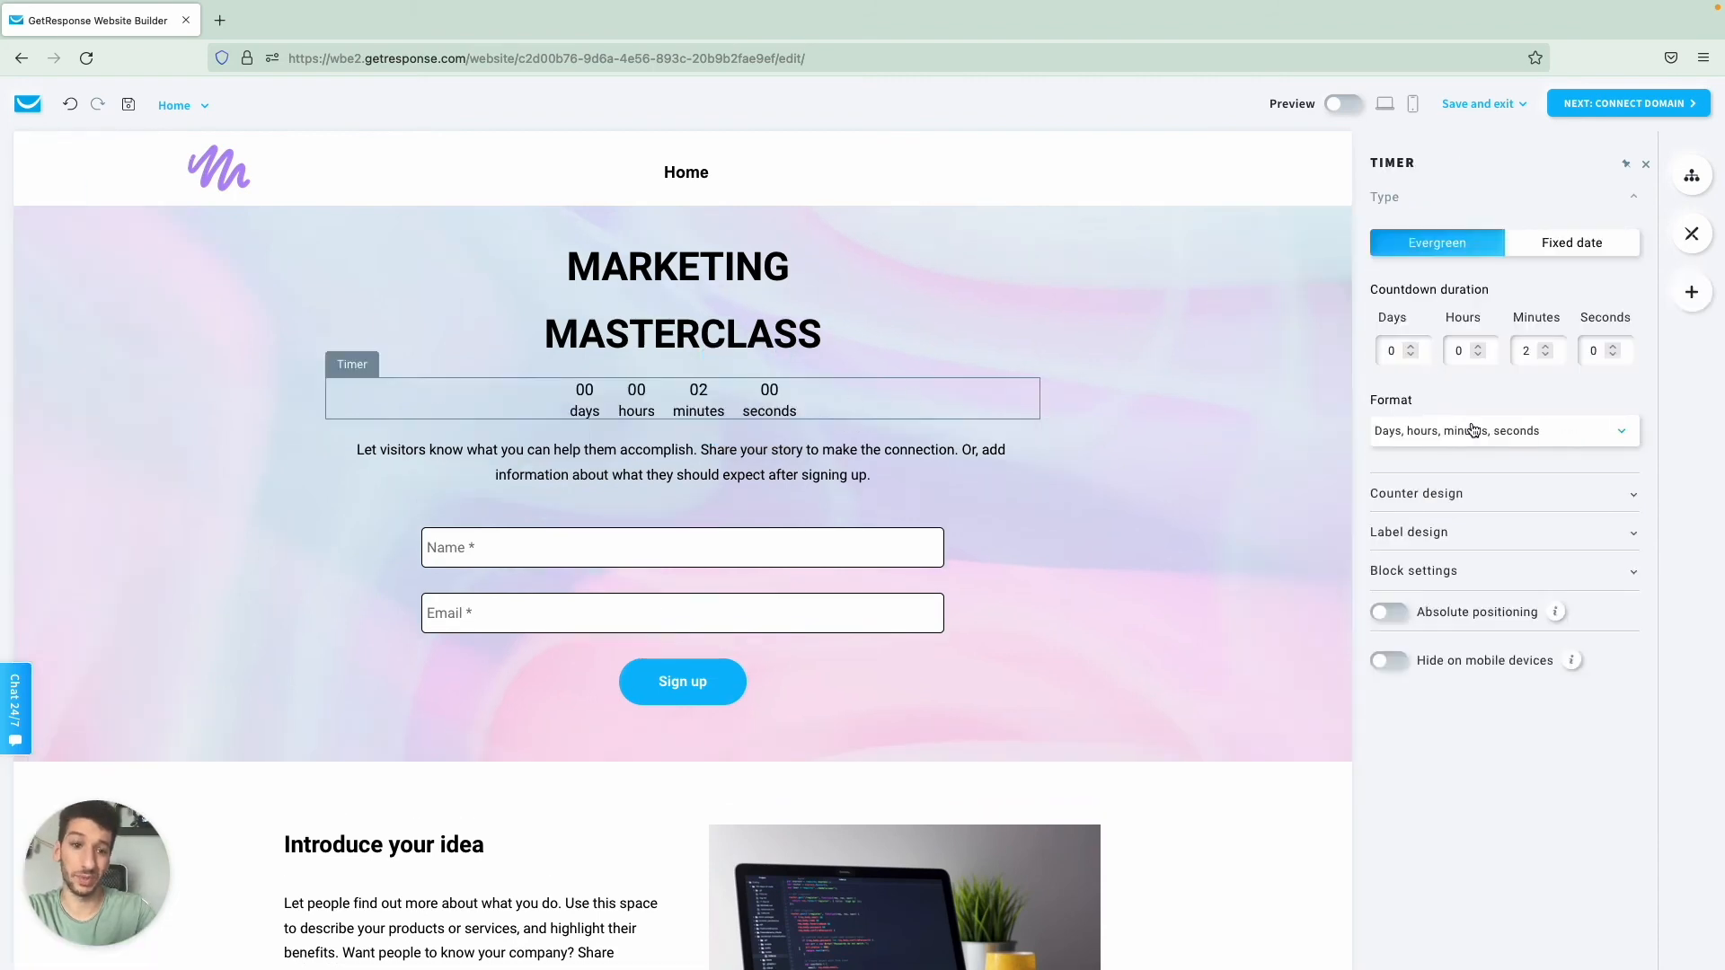
left_click(1565, 252)
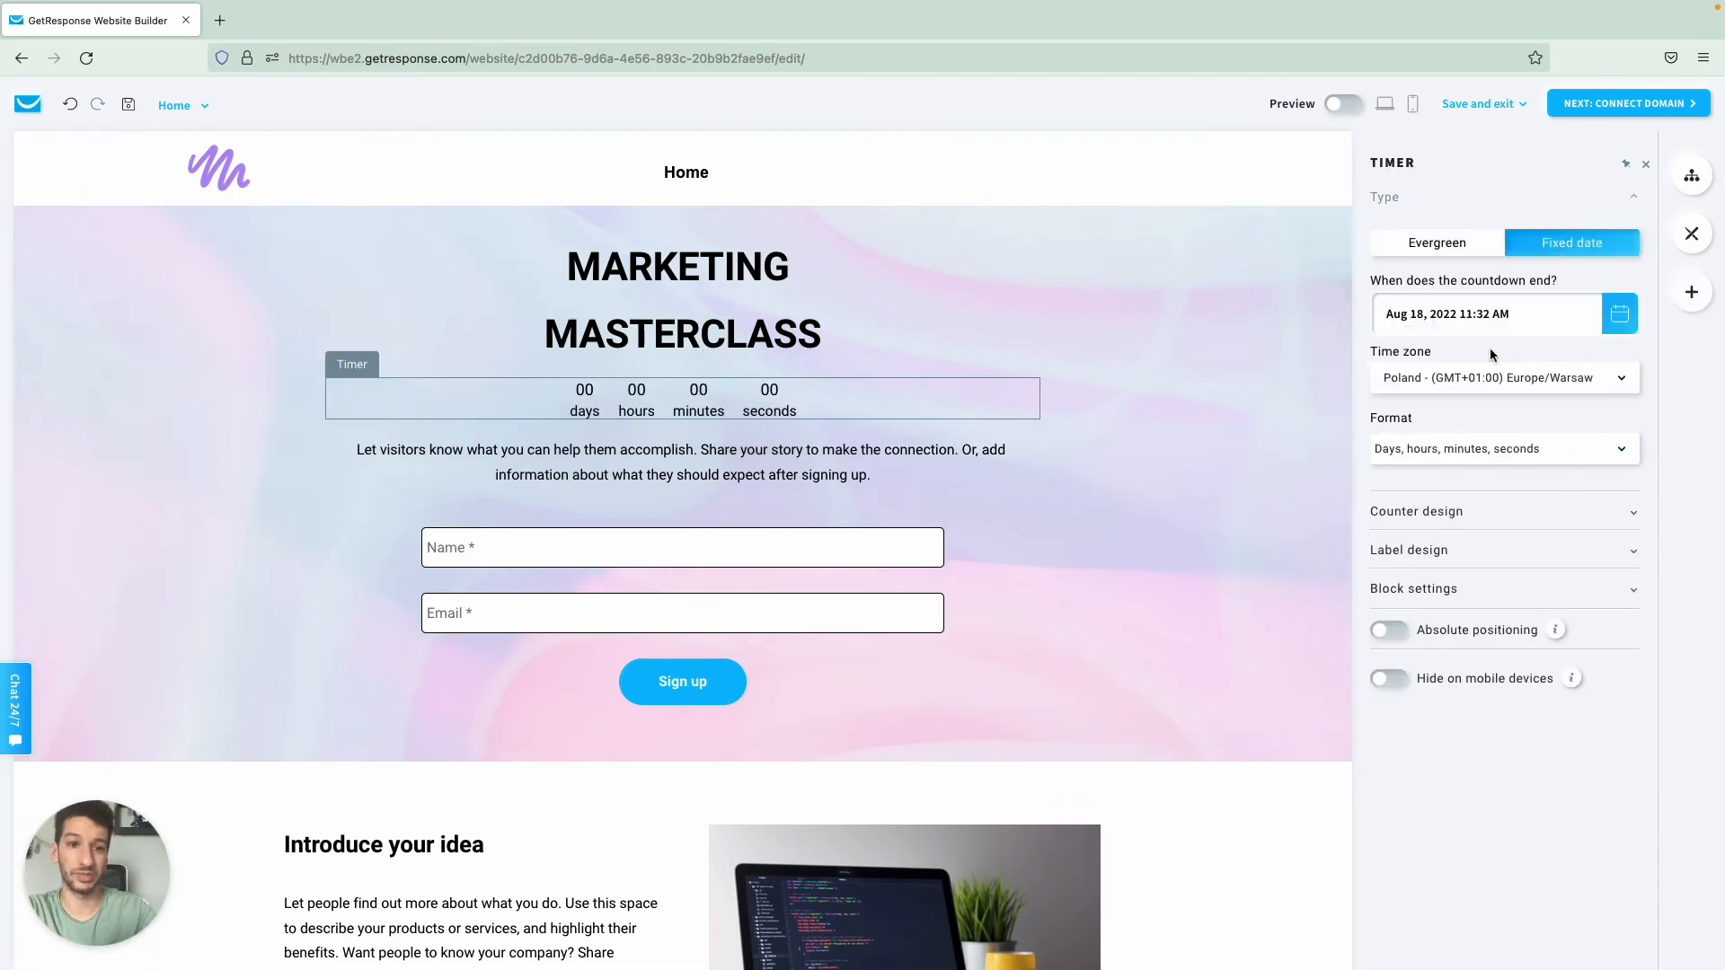
left_click(1619, 325)
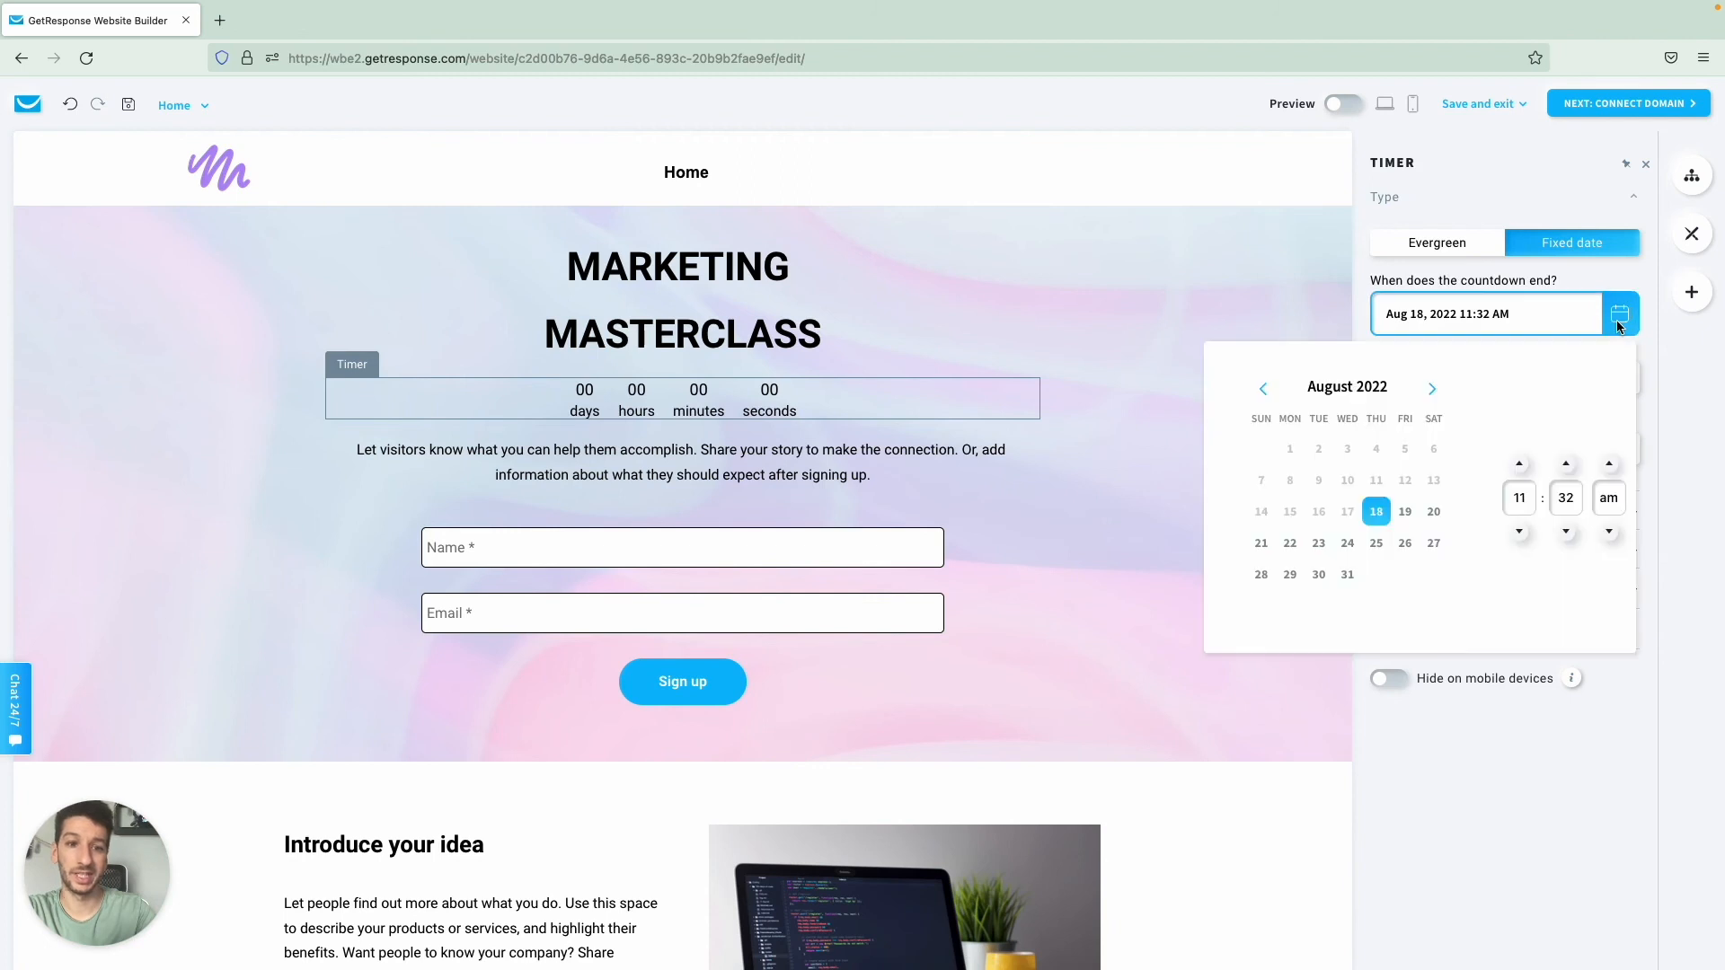
left_click(1348, 575)
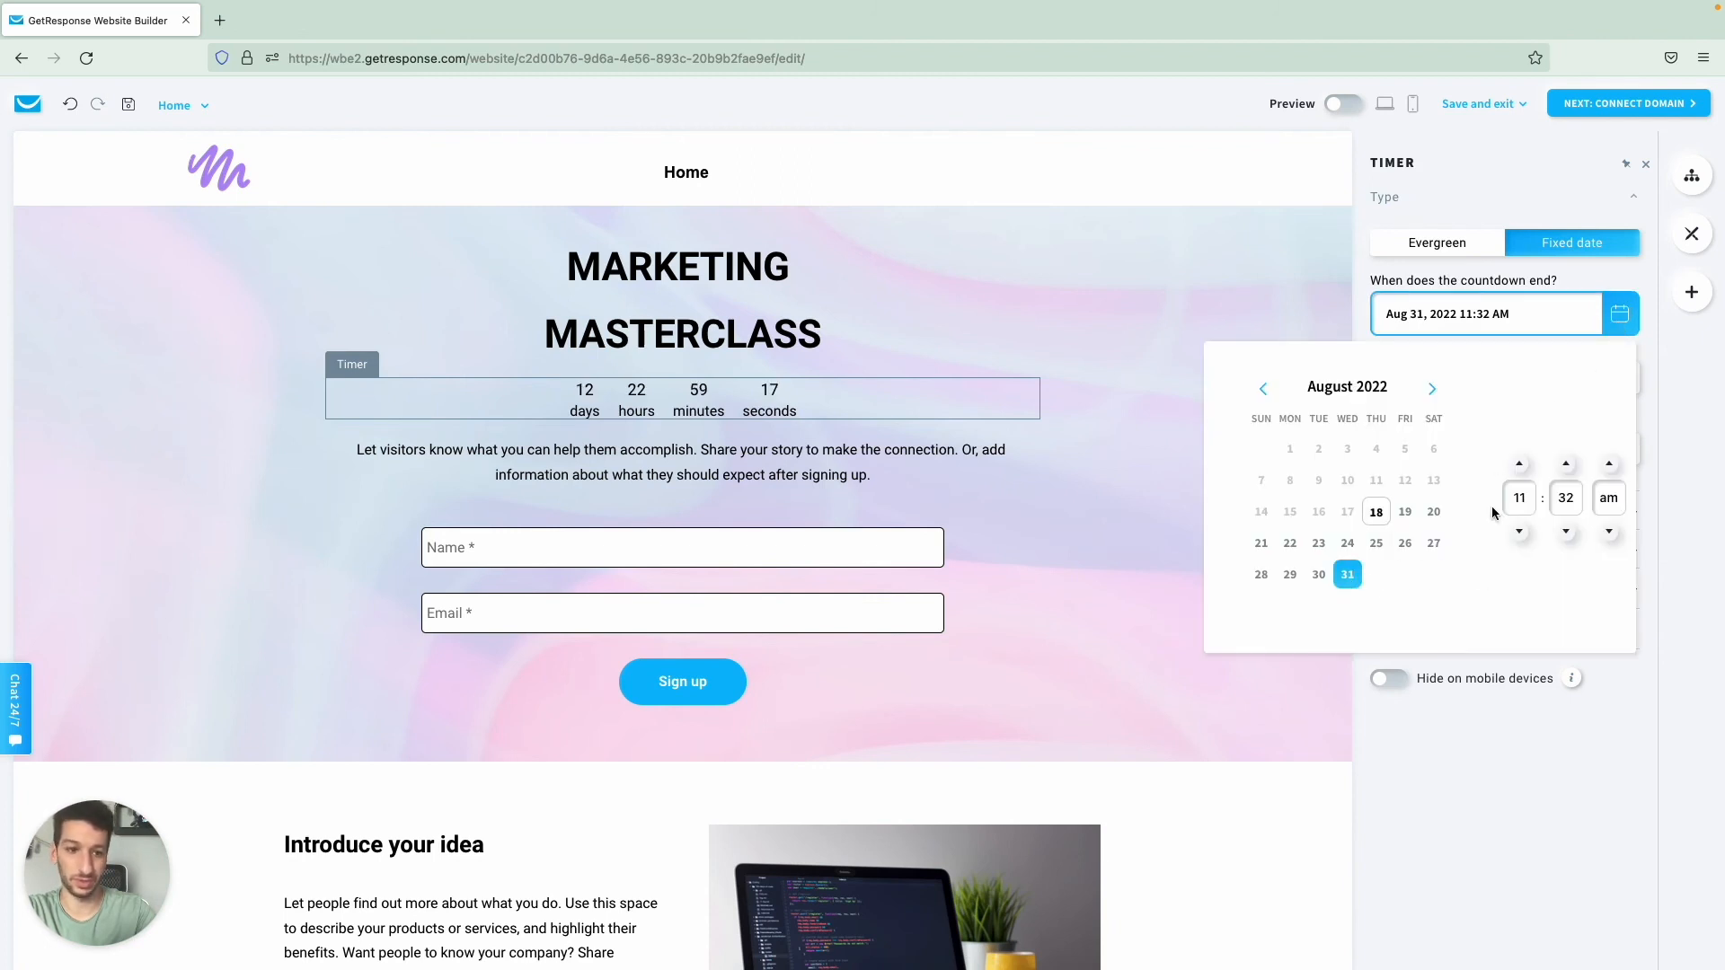
left_click(1517, 777)
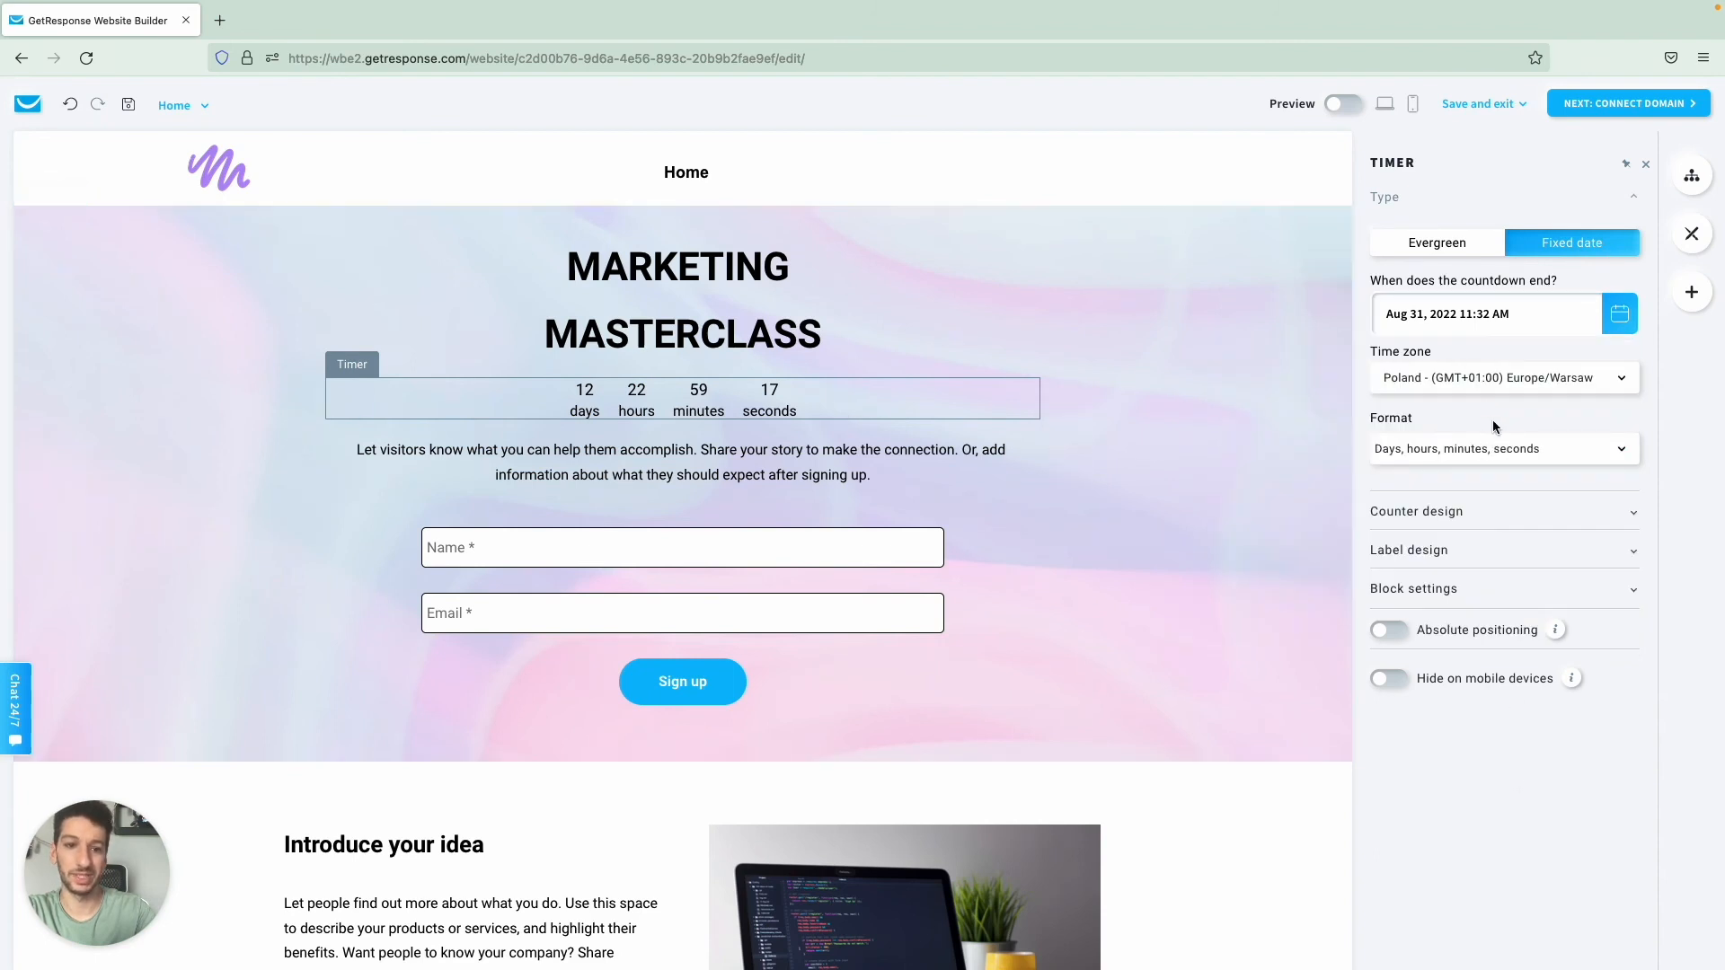
Step: Make the timer's counter digits bold with font size 32, and check the result on the page
left_click(1483, 523)
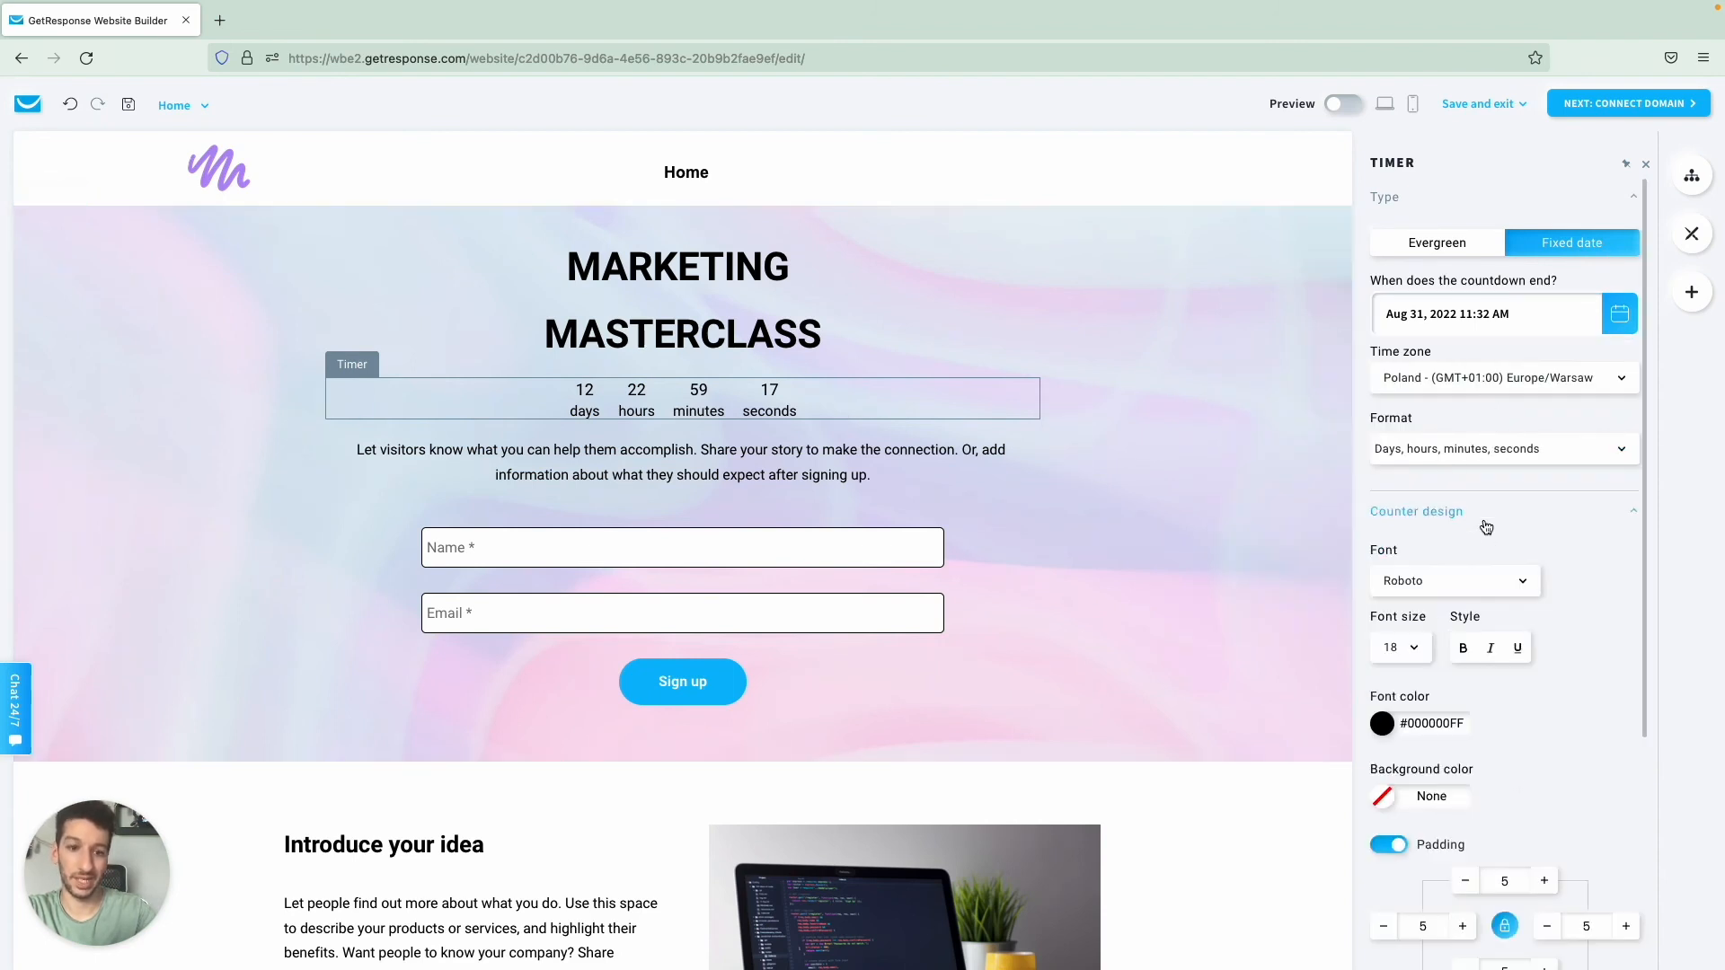
scroll(1467, 618, "down", 1)
scroll(1467, 618, "down", 1)
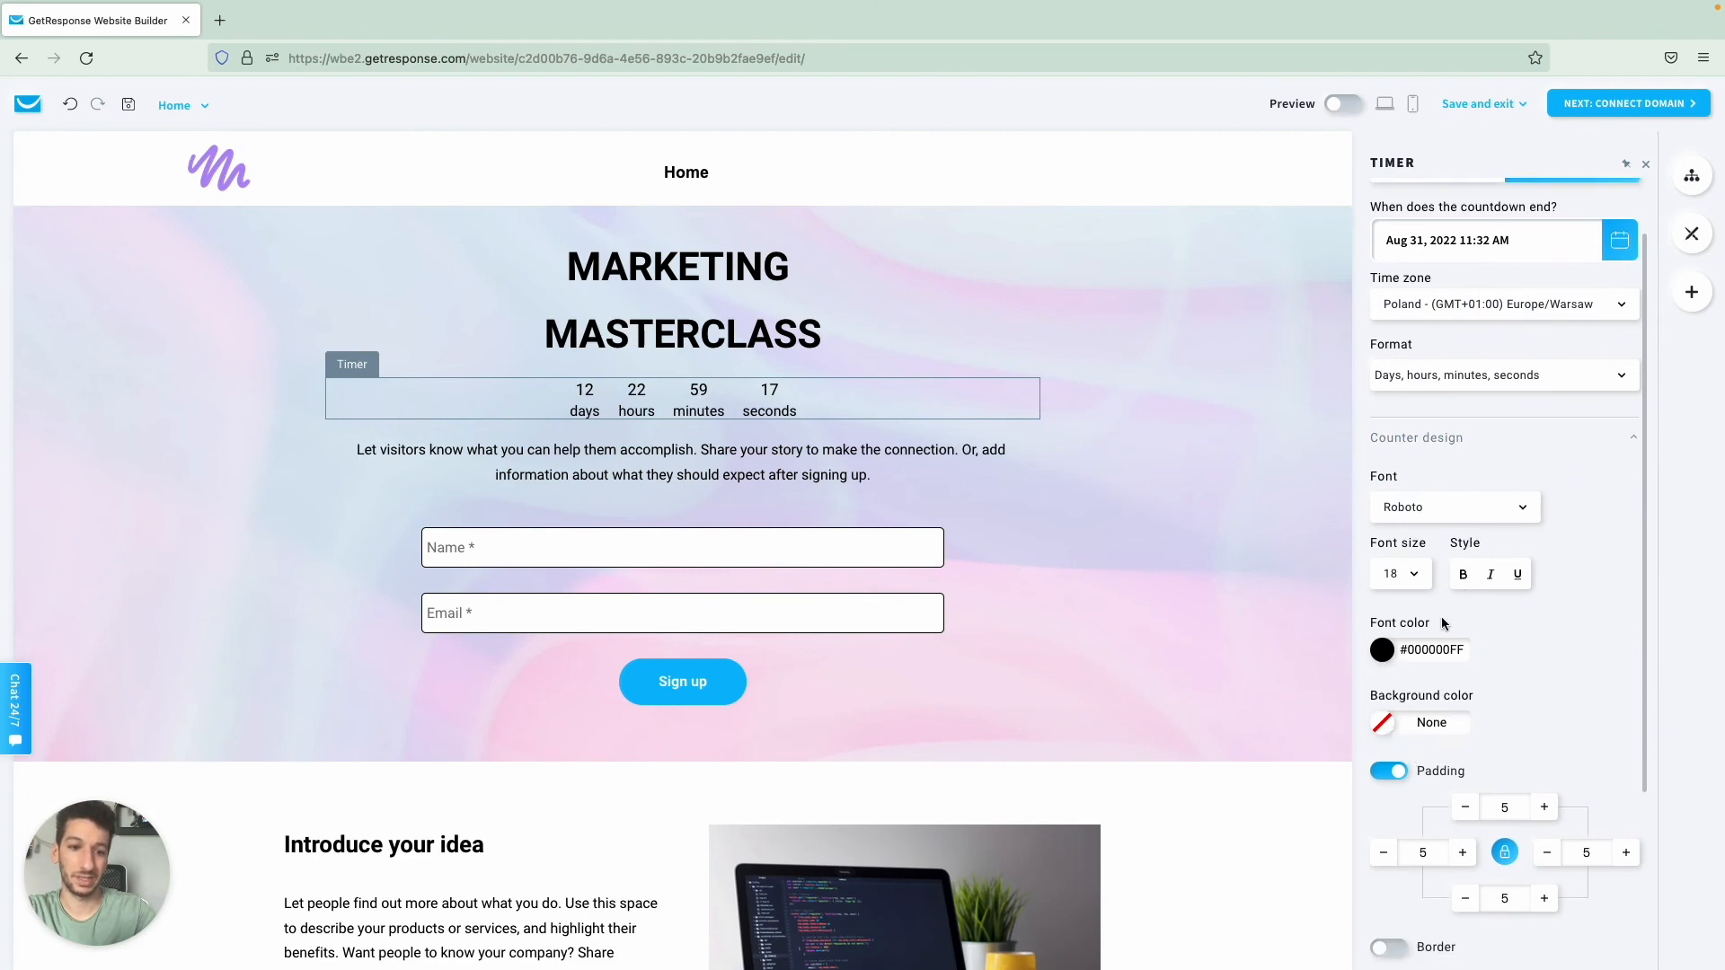
left_click(1451, 574)
left_click(1413, 574)
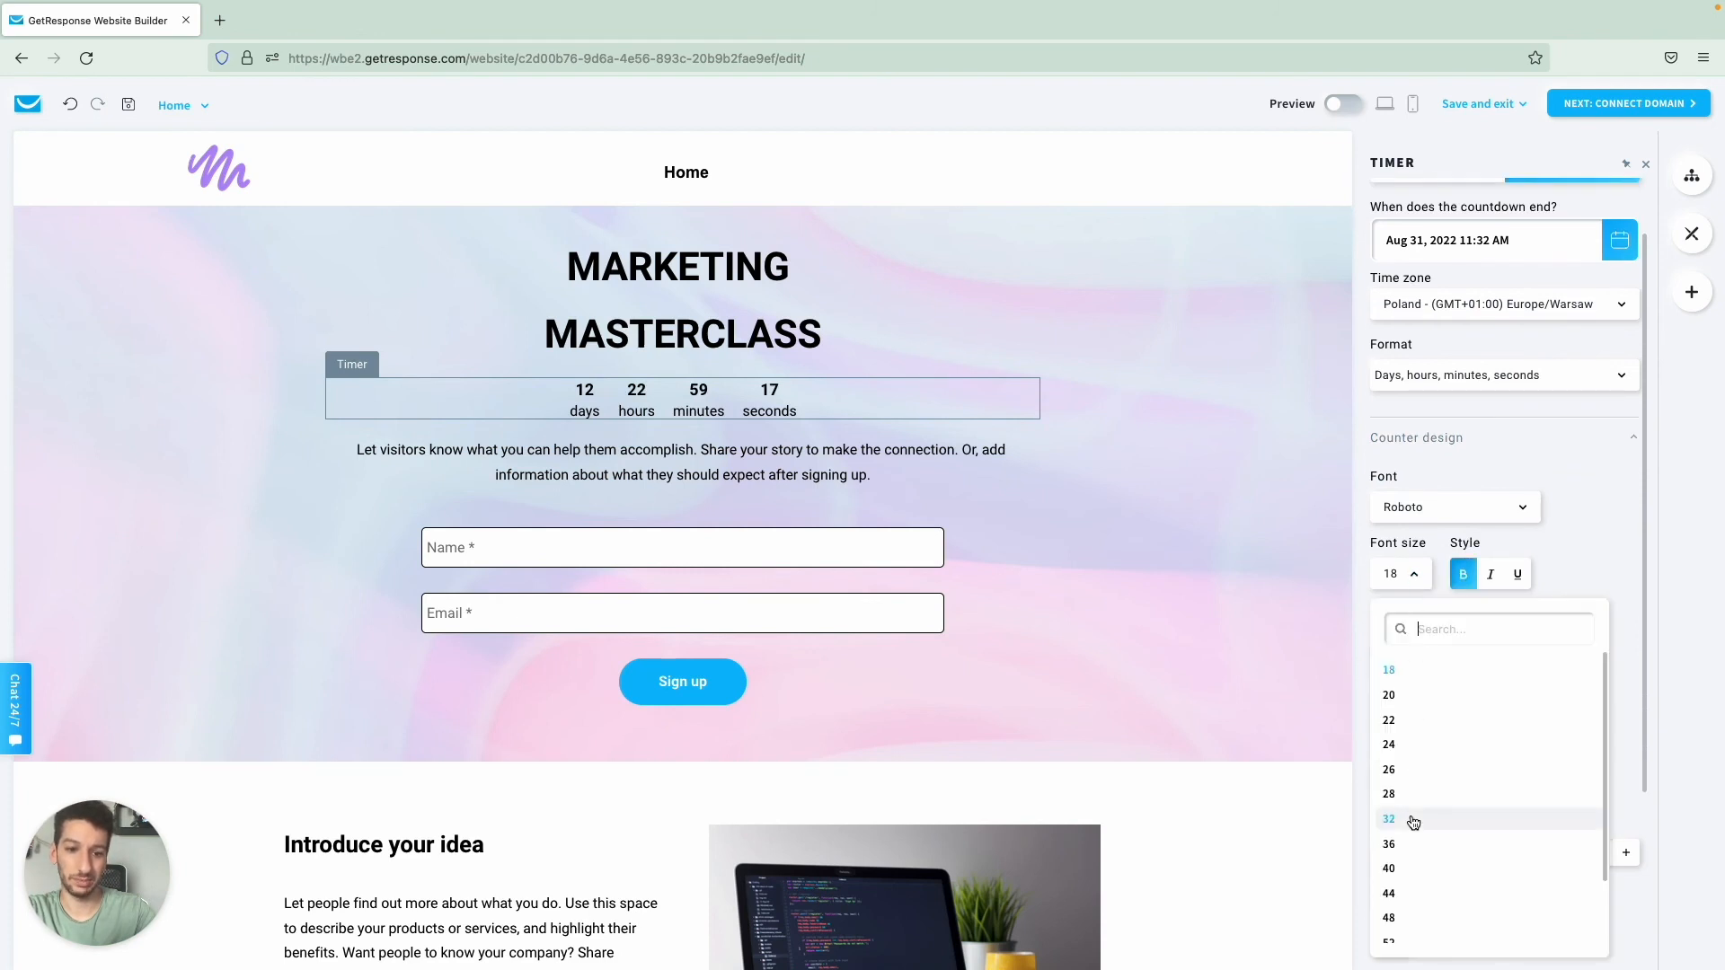
left_click(1410, 814)
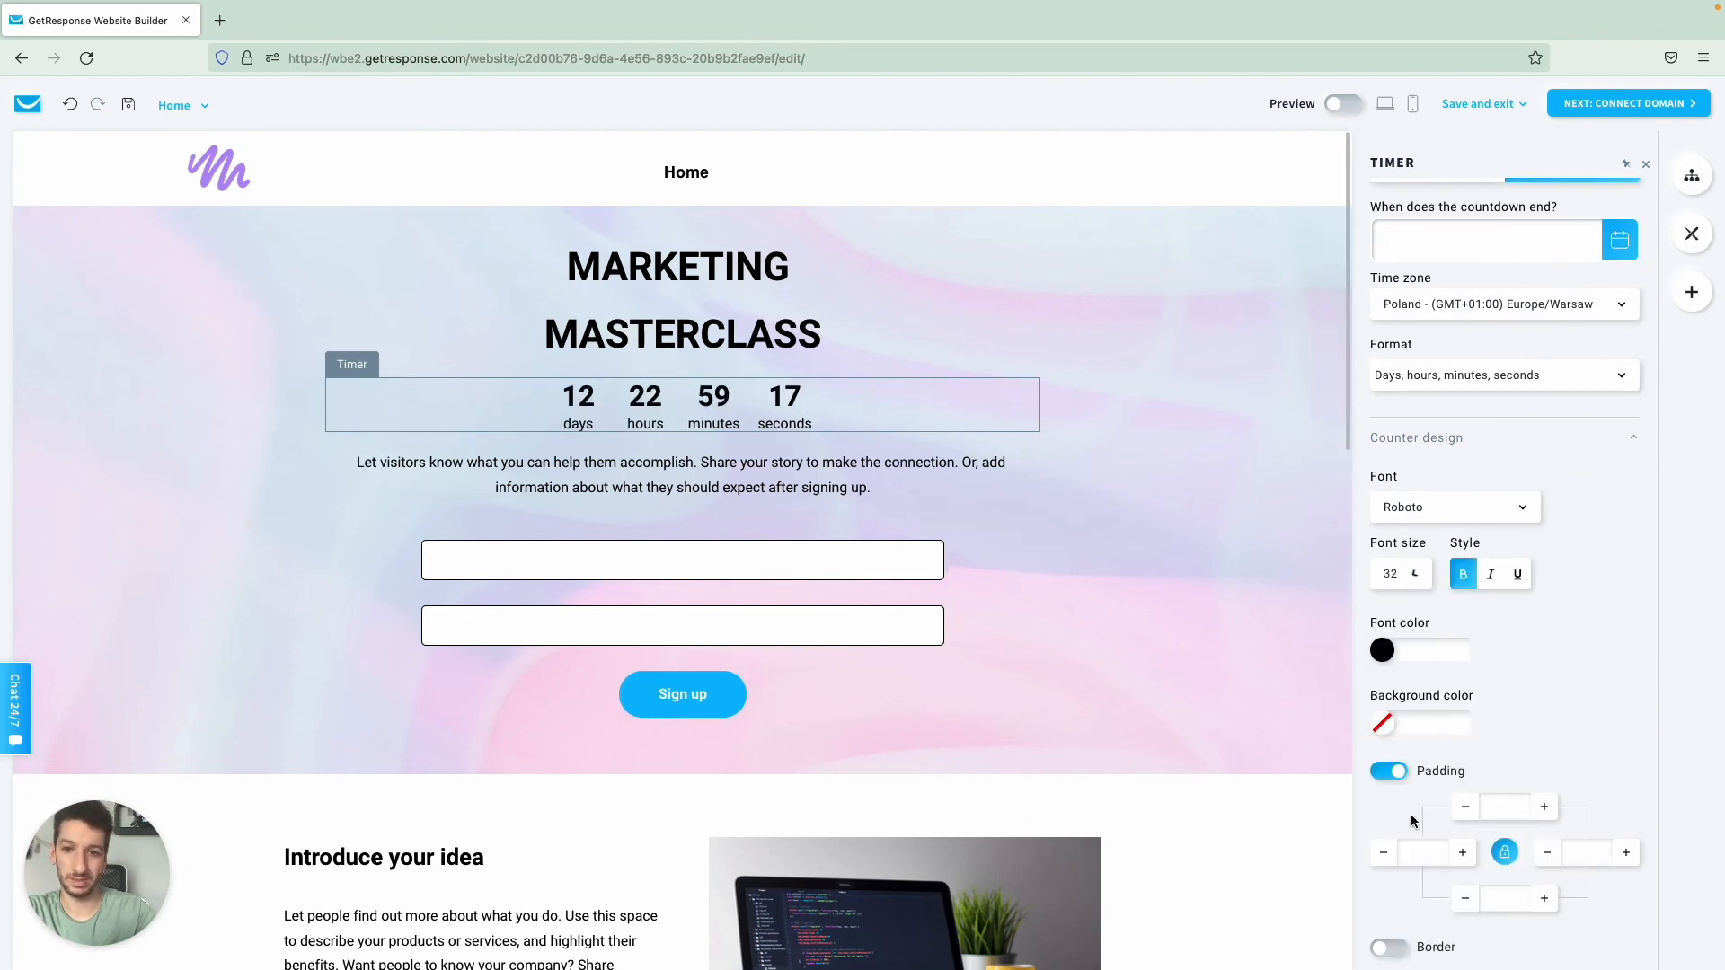
left_click(1181, 595)
scroll(1130, 495, "down", 2)
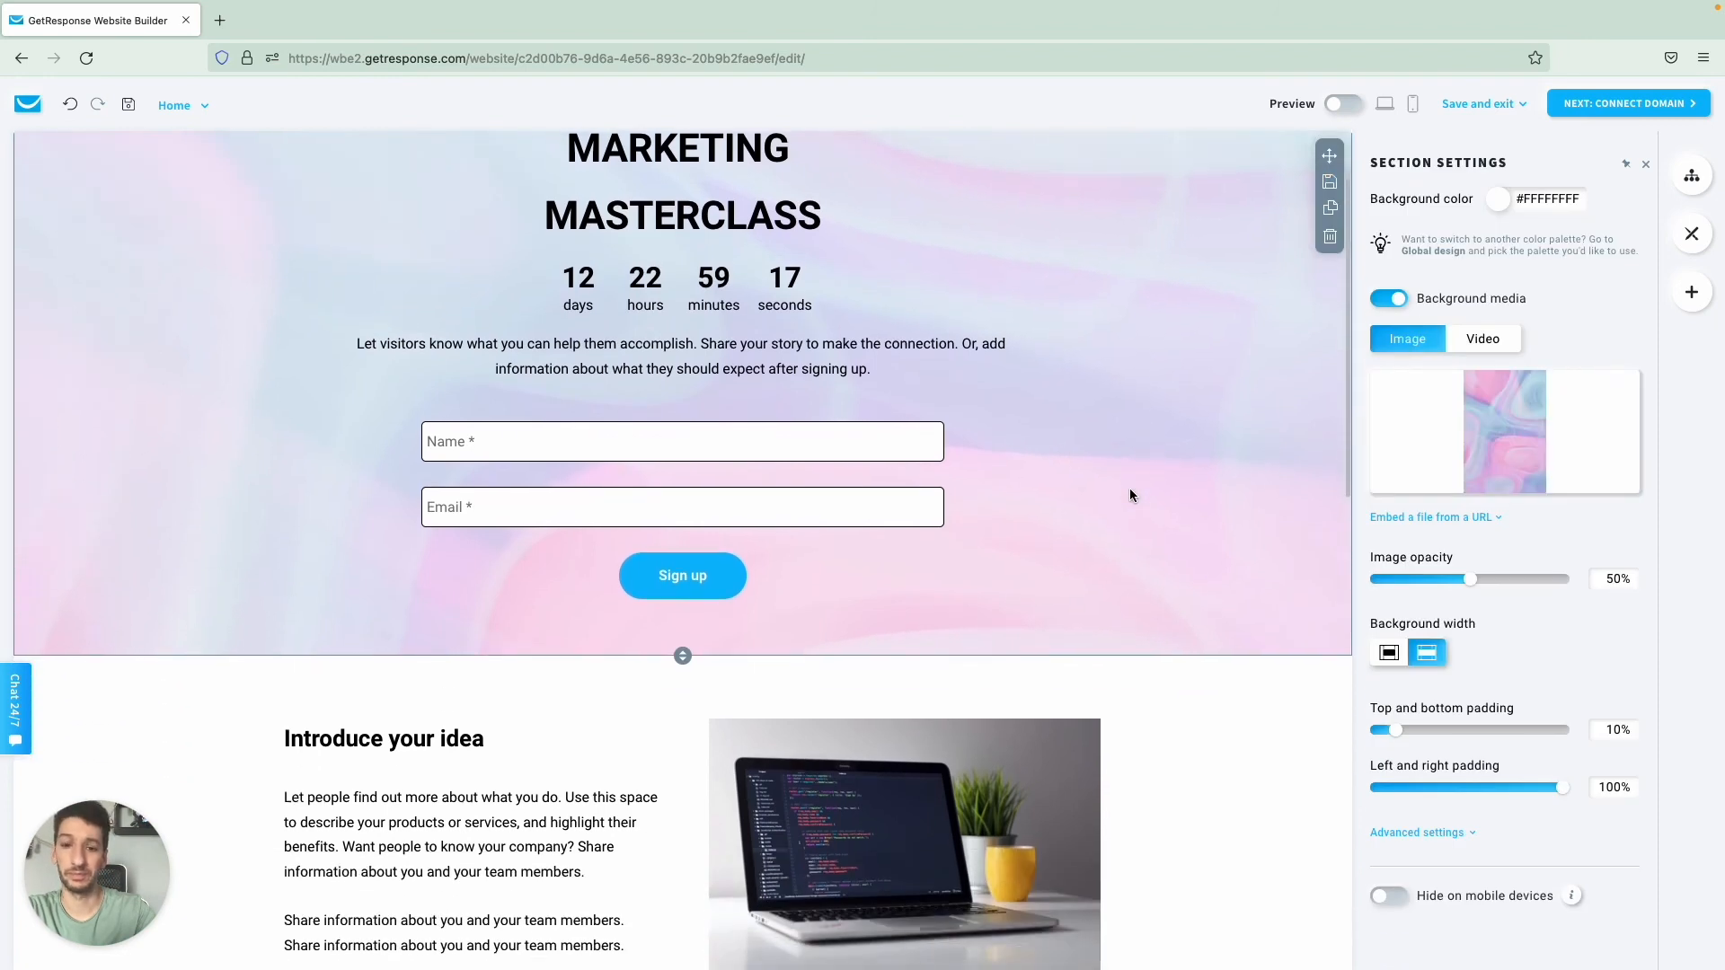
scroll(1131, 495, "up", 2)
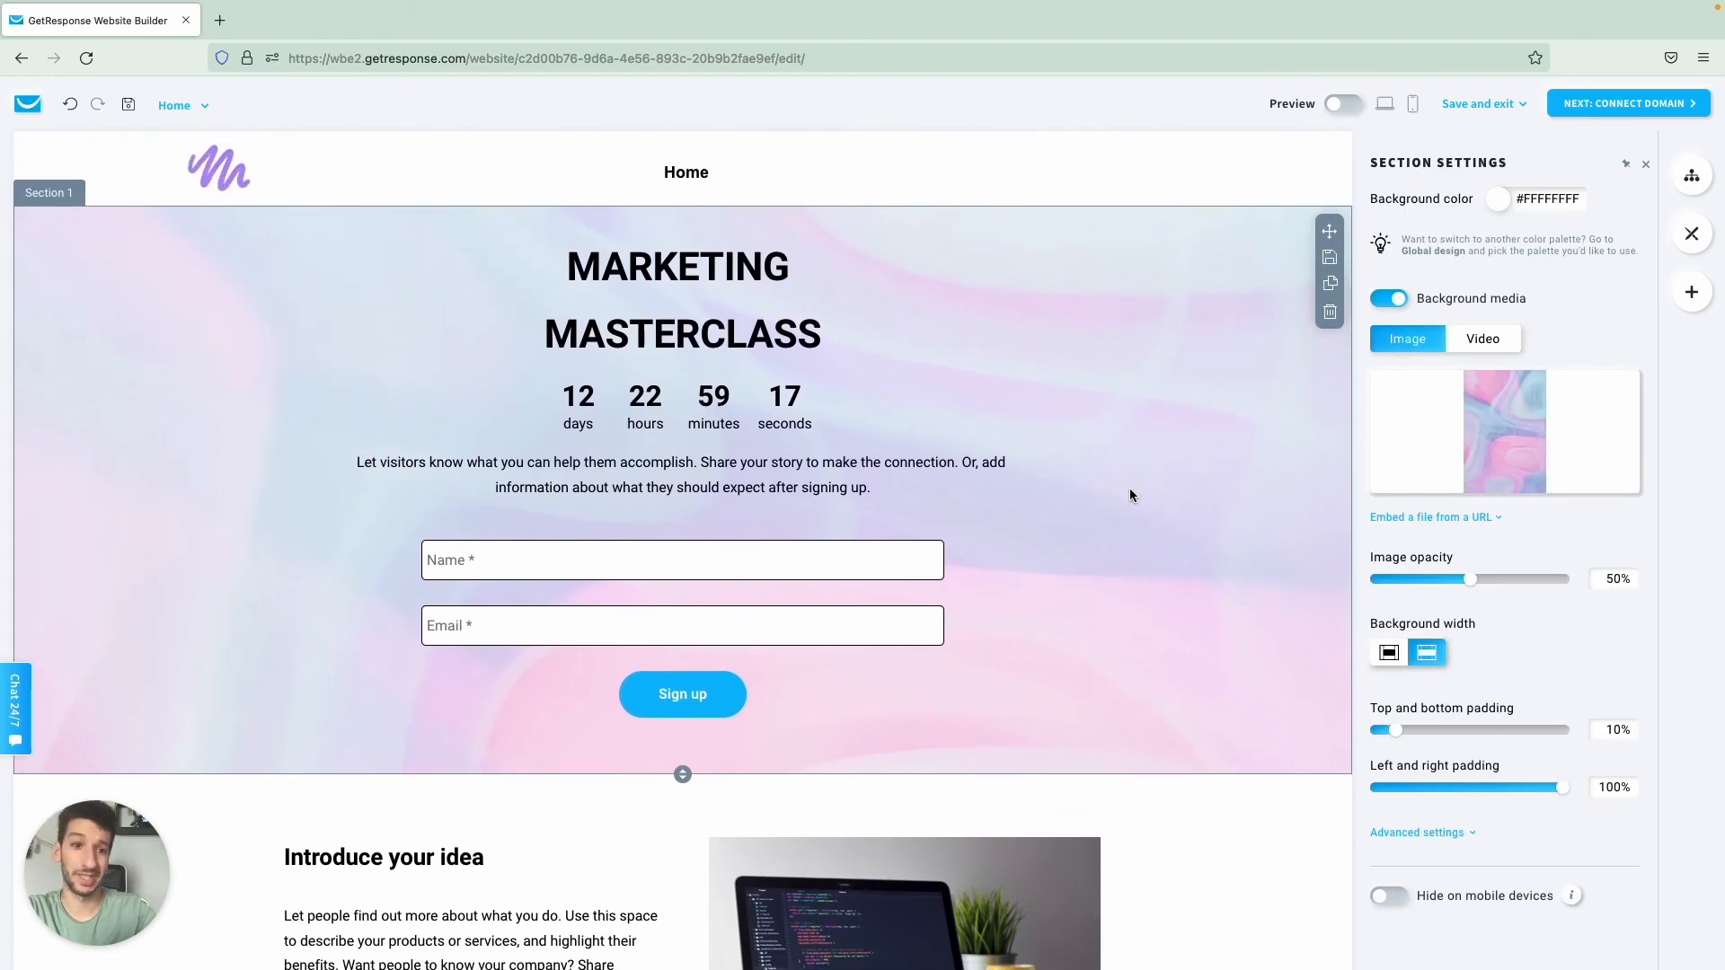
Step: Proceed to connecting a domain, name the website "masterclass" and set its free domain to masterclass.grwebsite.com
left_click(1597, 108)
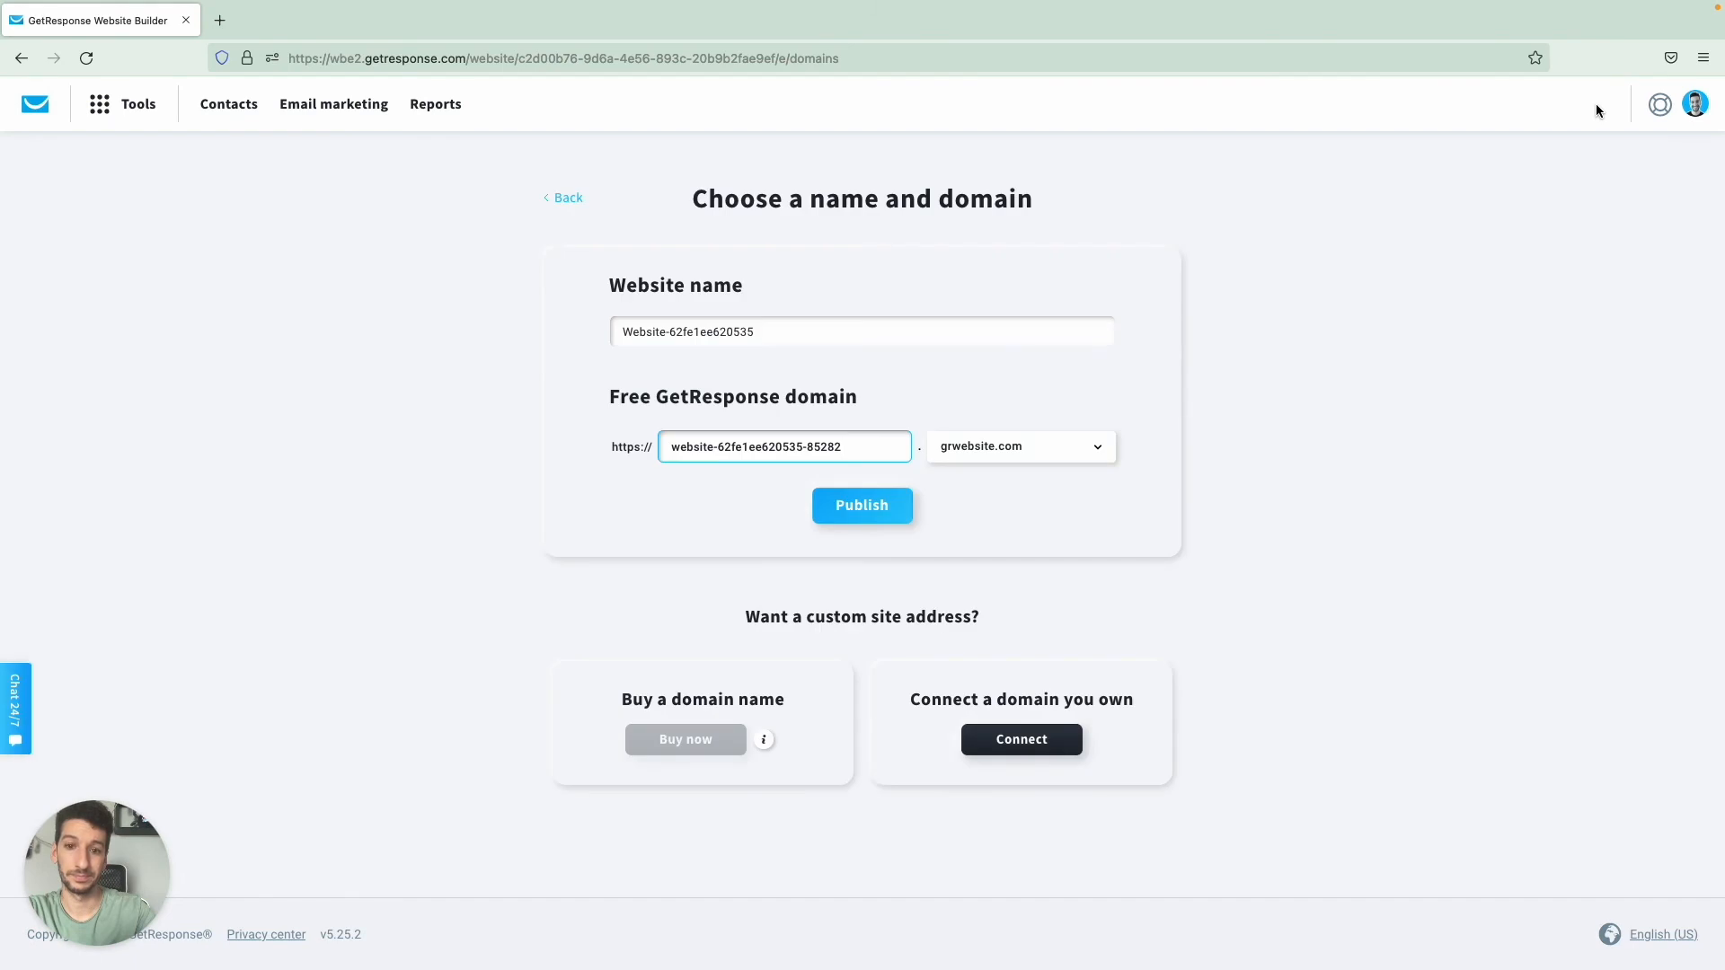
triple_click(820, 329)
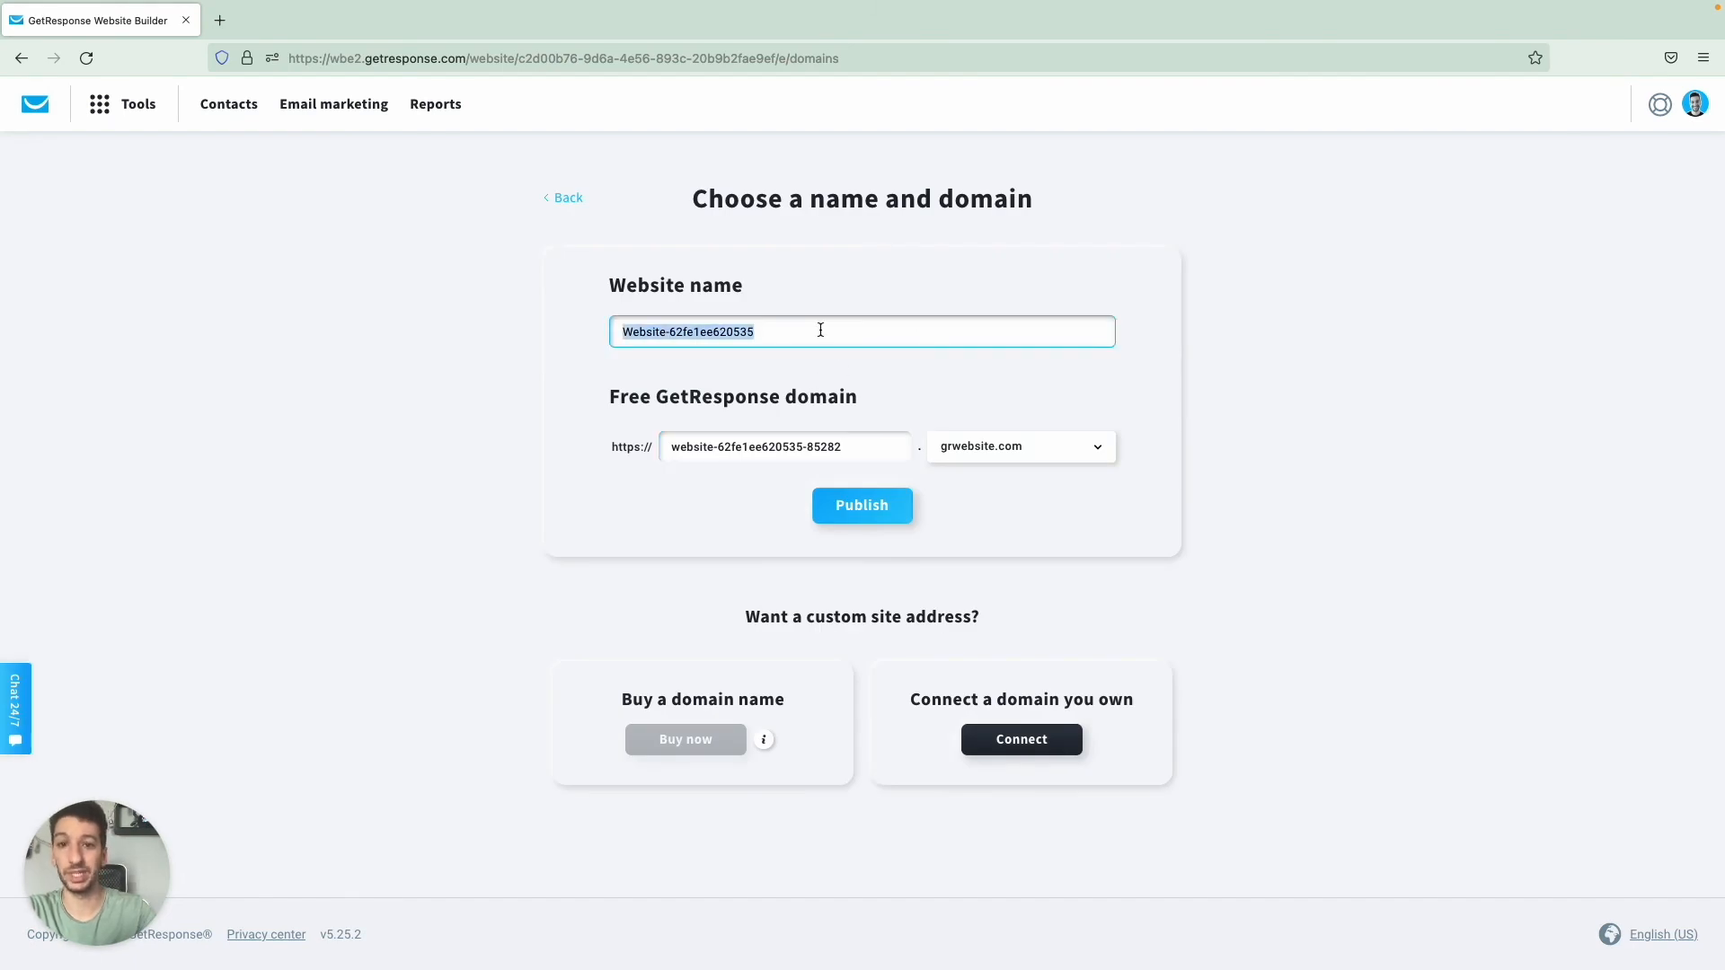
type("masterclass")
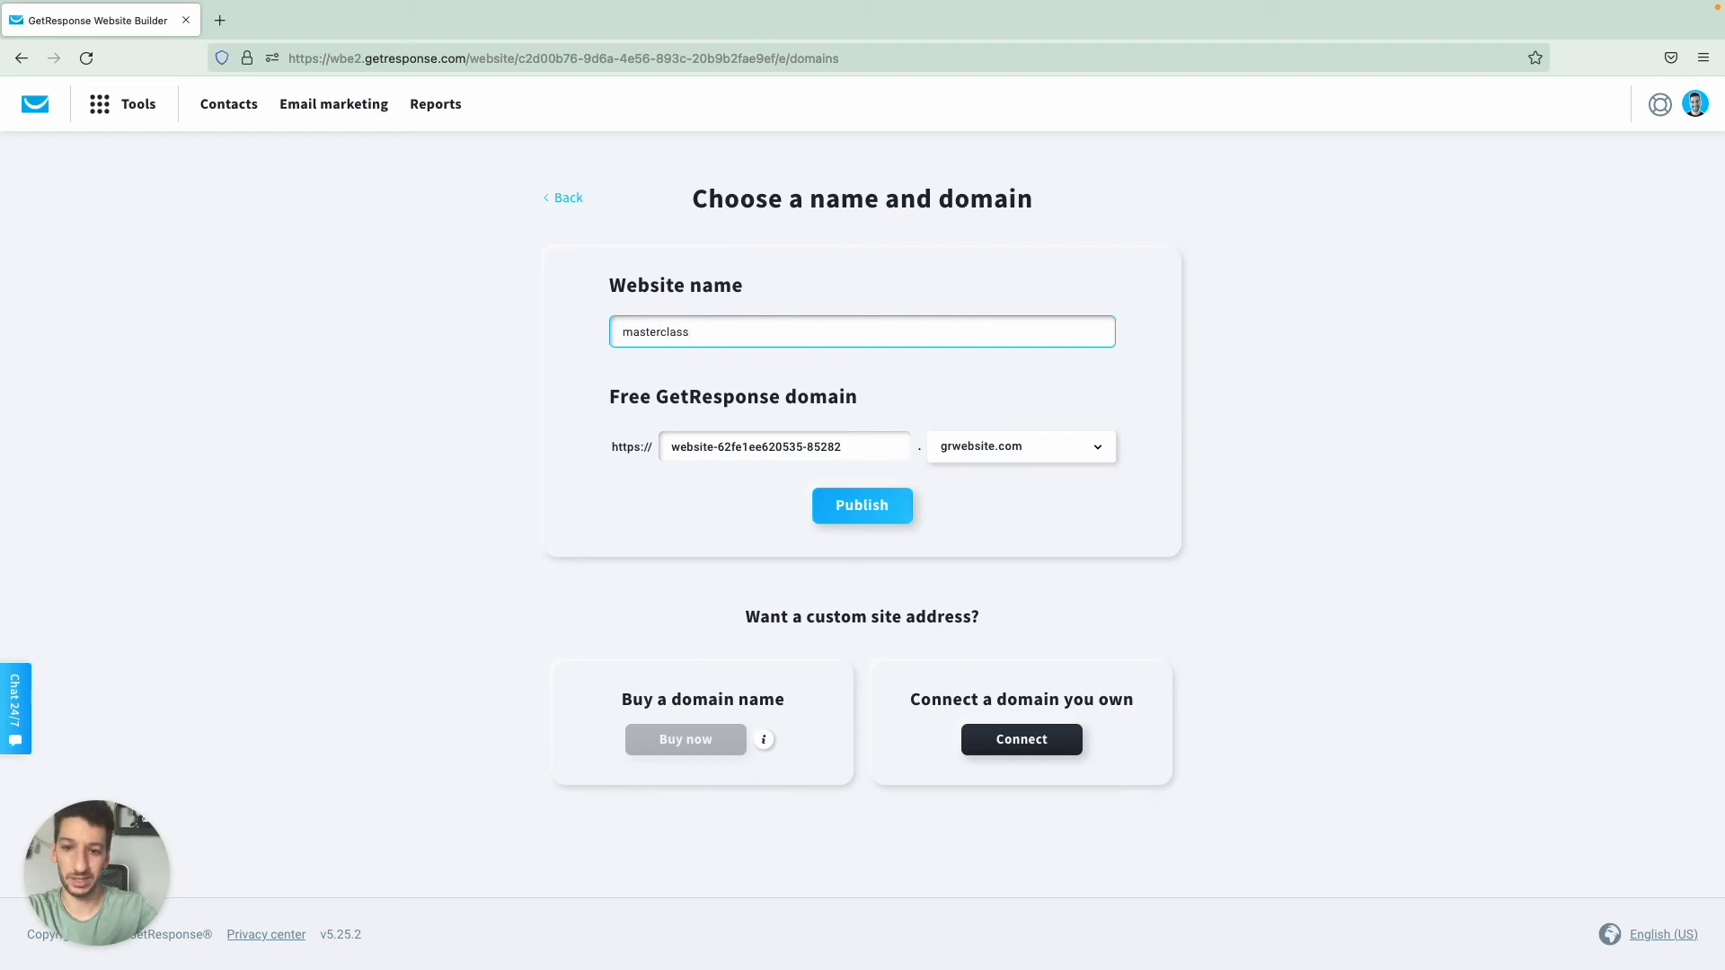
triple_click(739, 452)
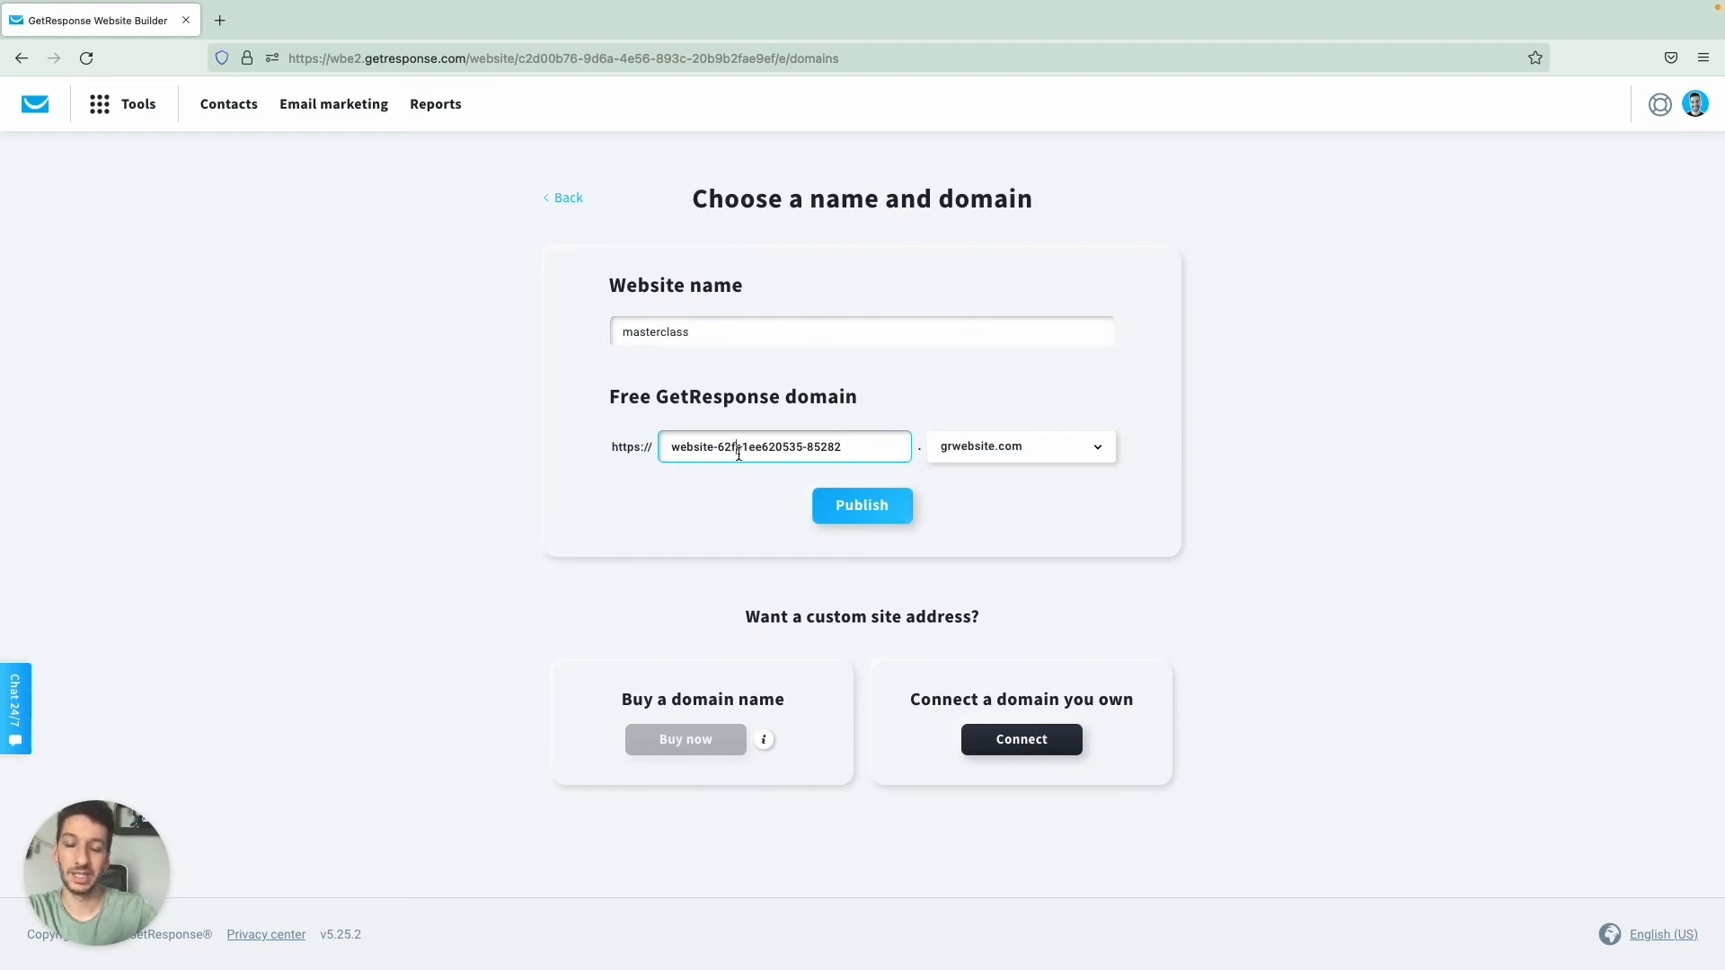
type("masterclass")
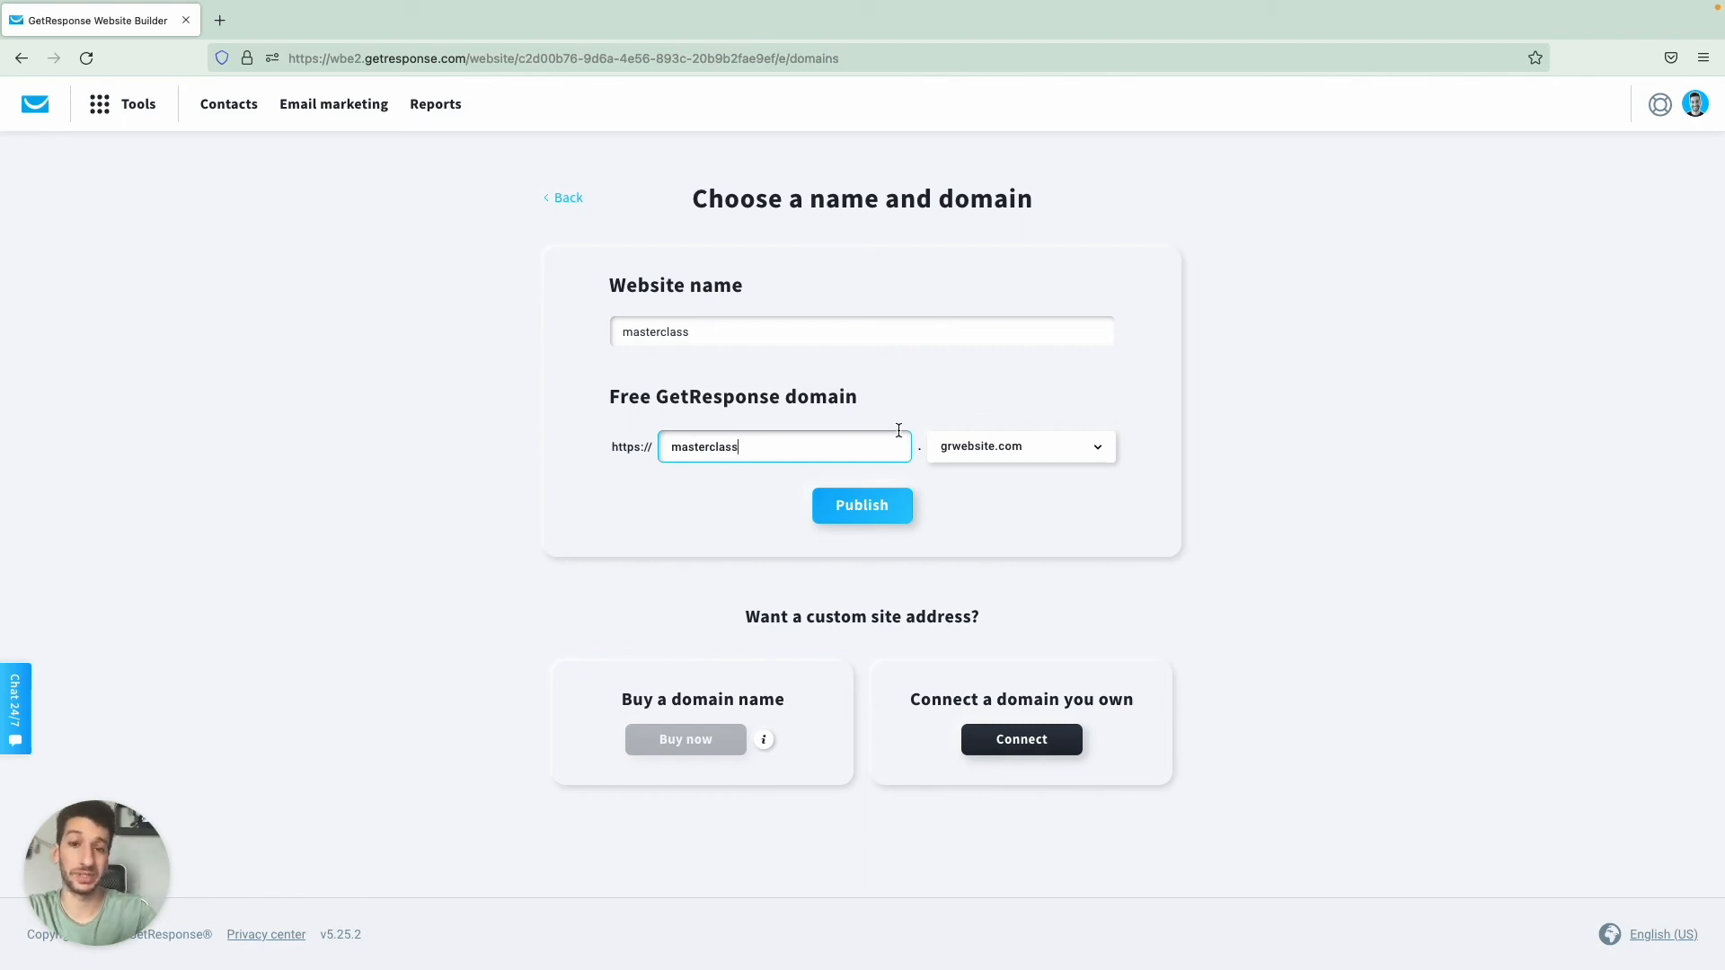
left_click(1020, 447)
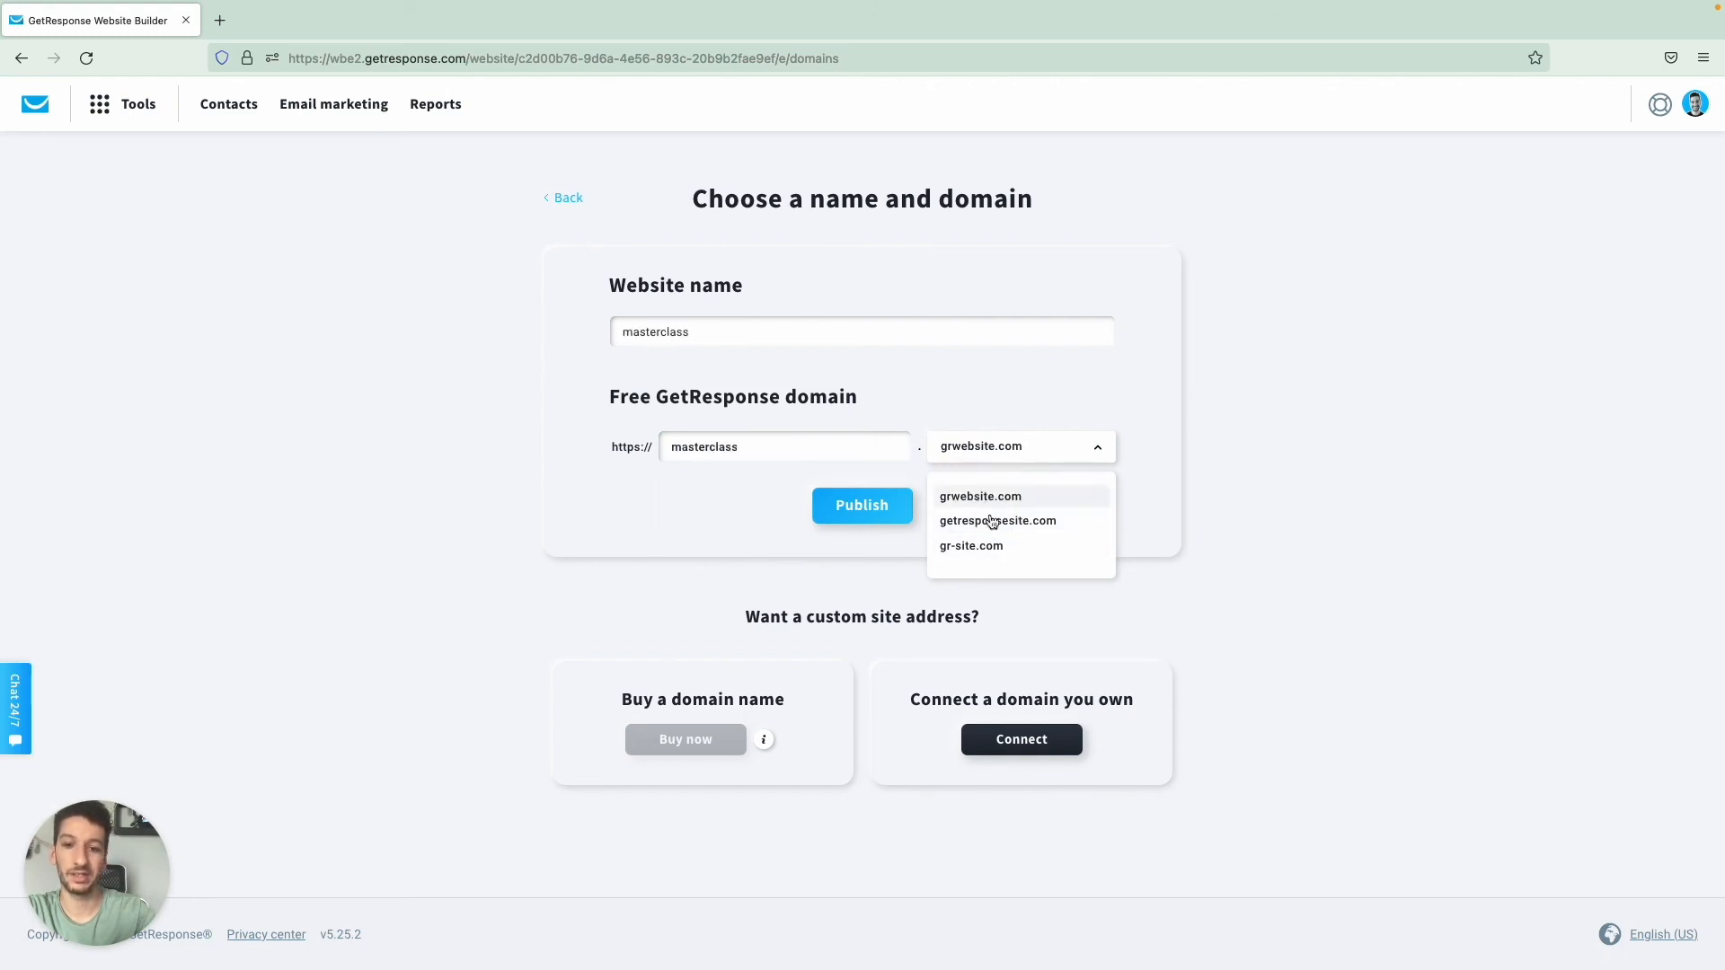
left_click(994, 446)
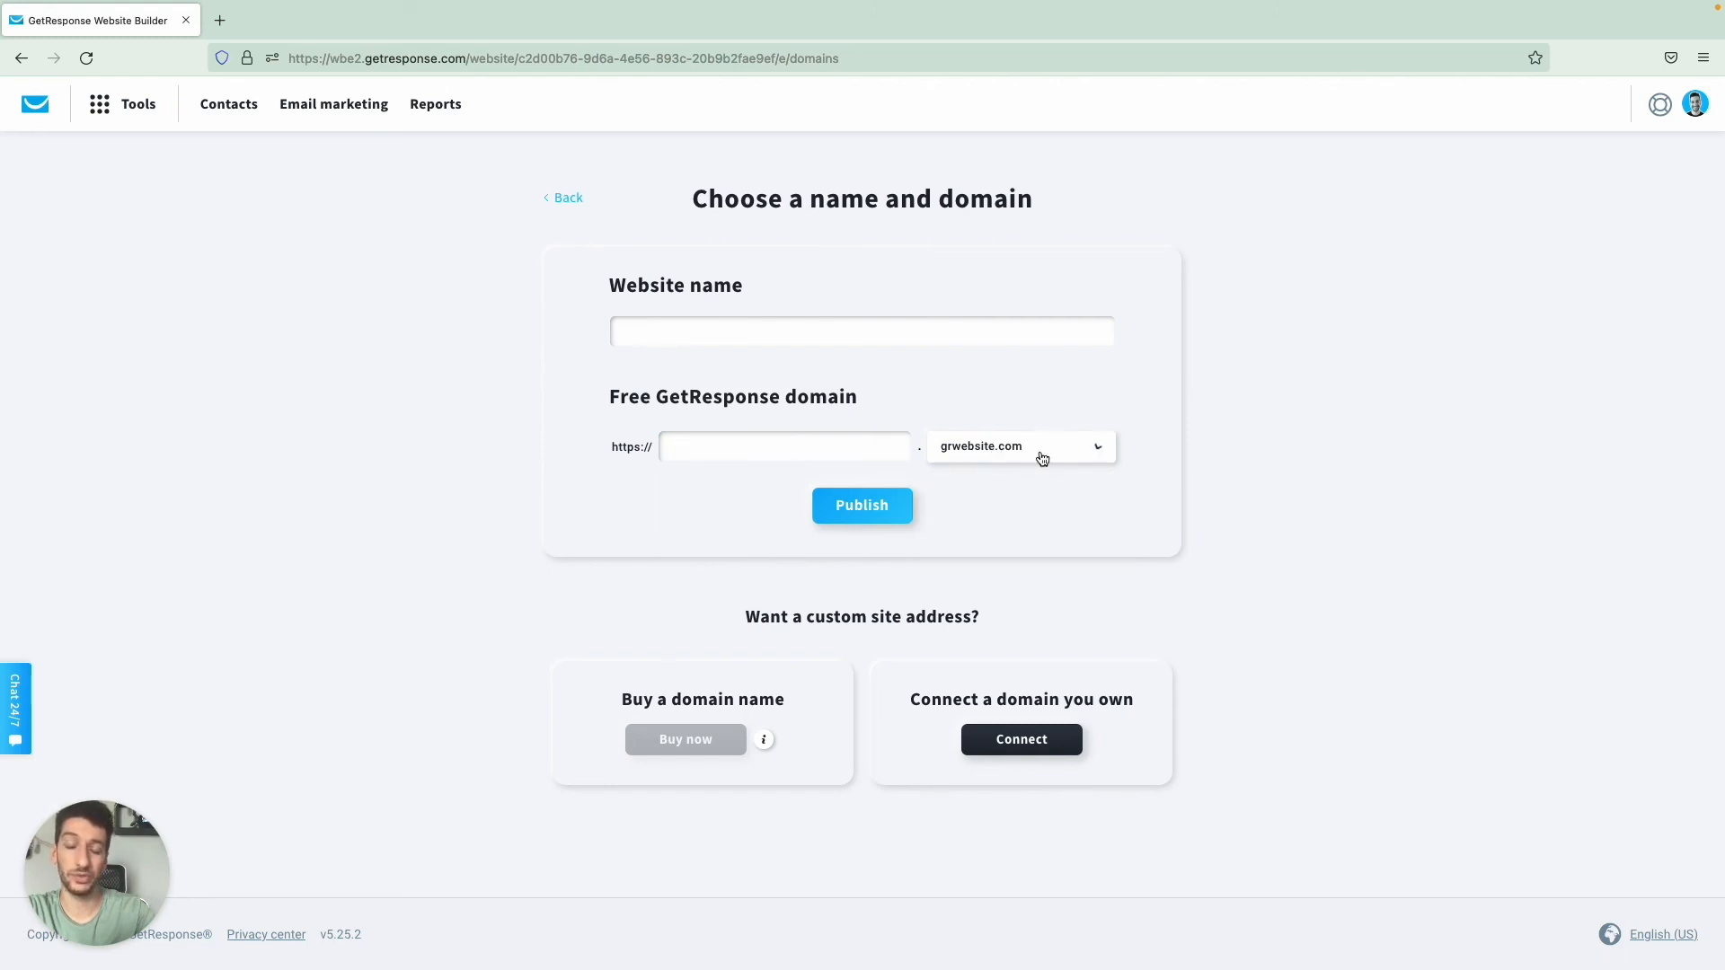
Step: Enter masterclass as the free grwebsite.com subdomain and publish the website
left_click(764, 446)
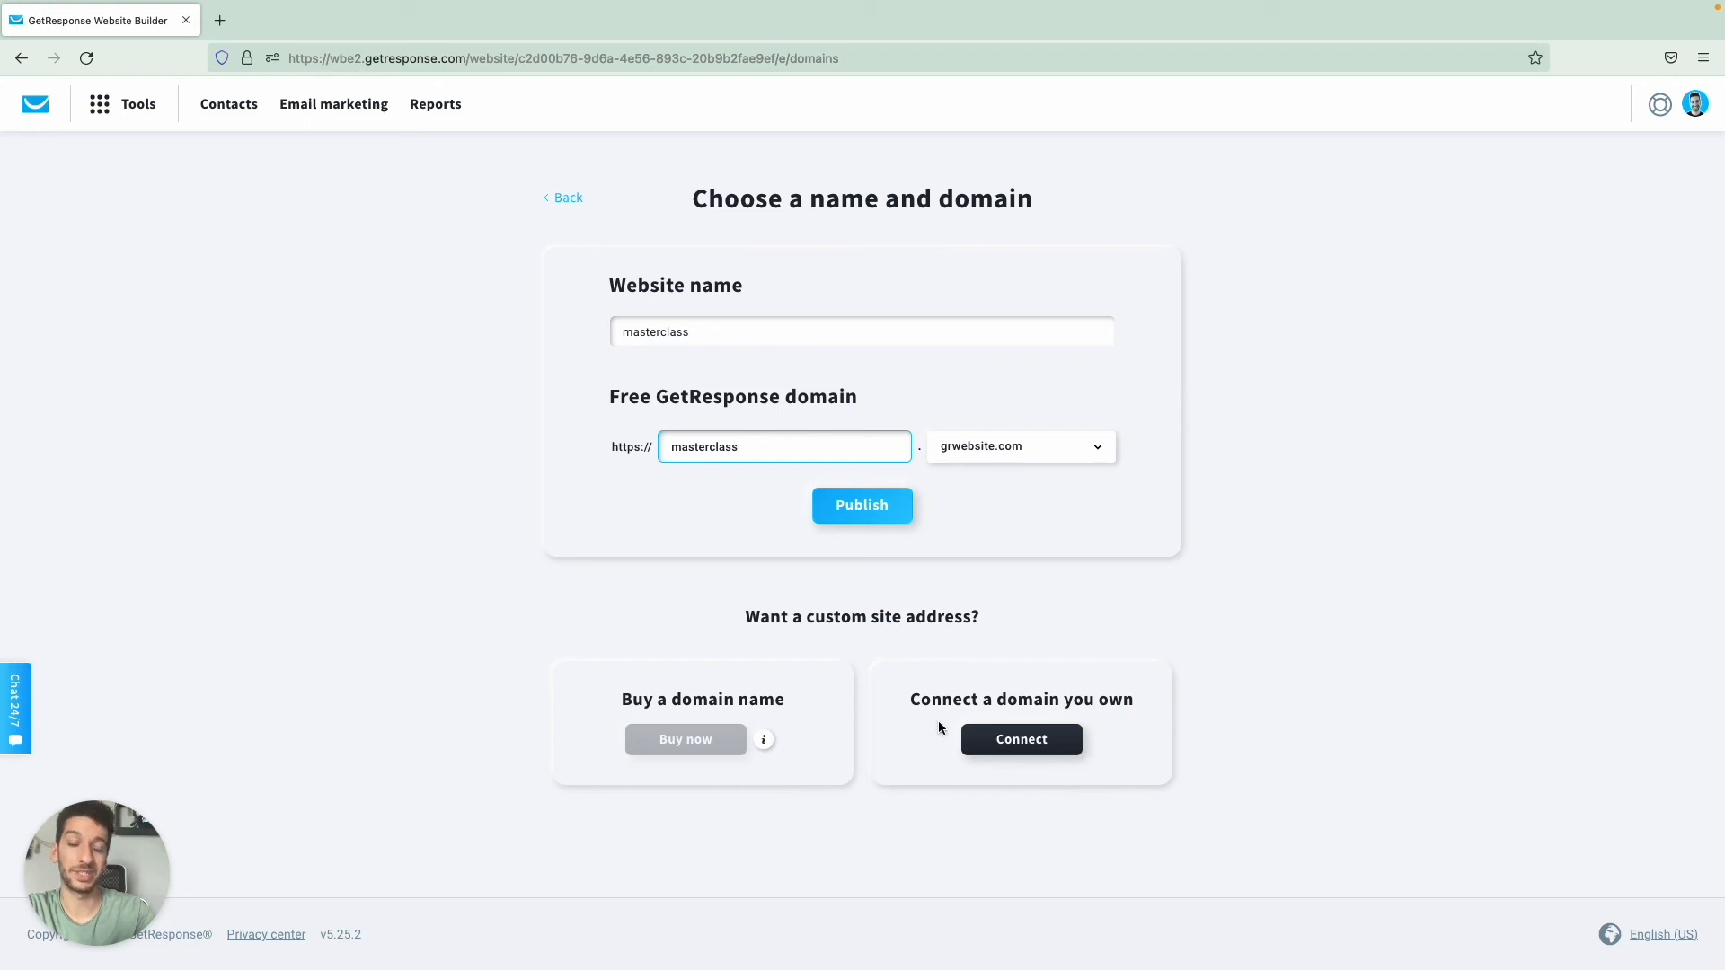
left_click(1073, 749)
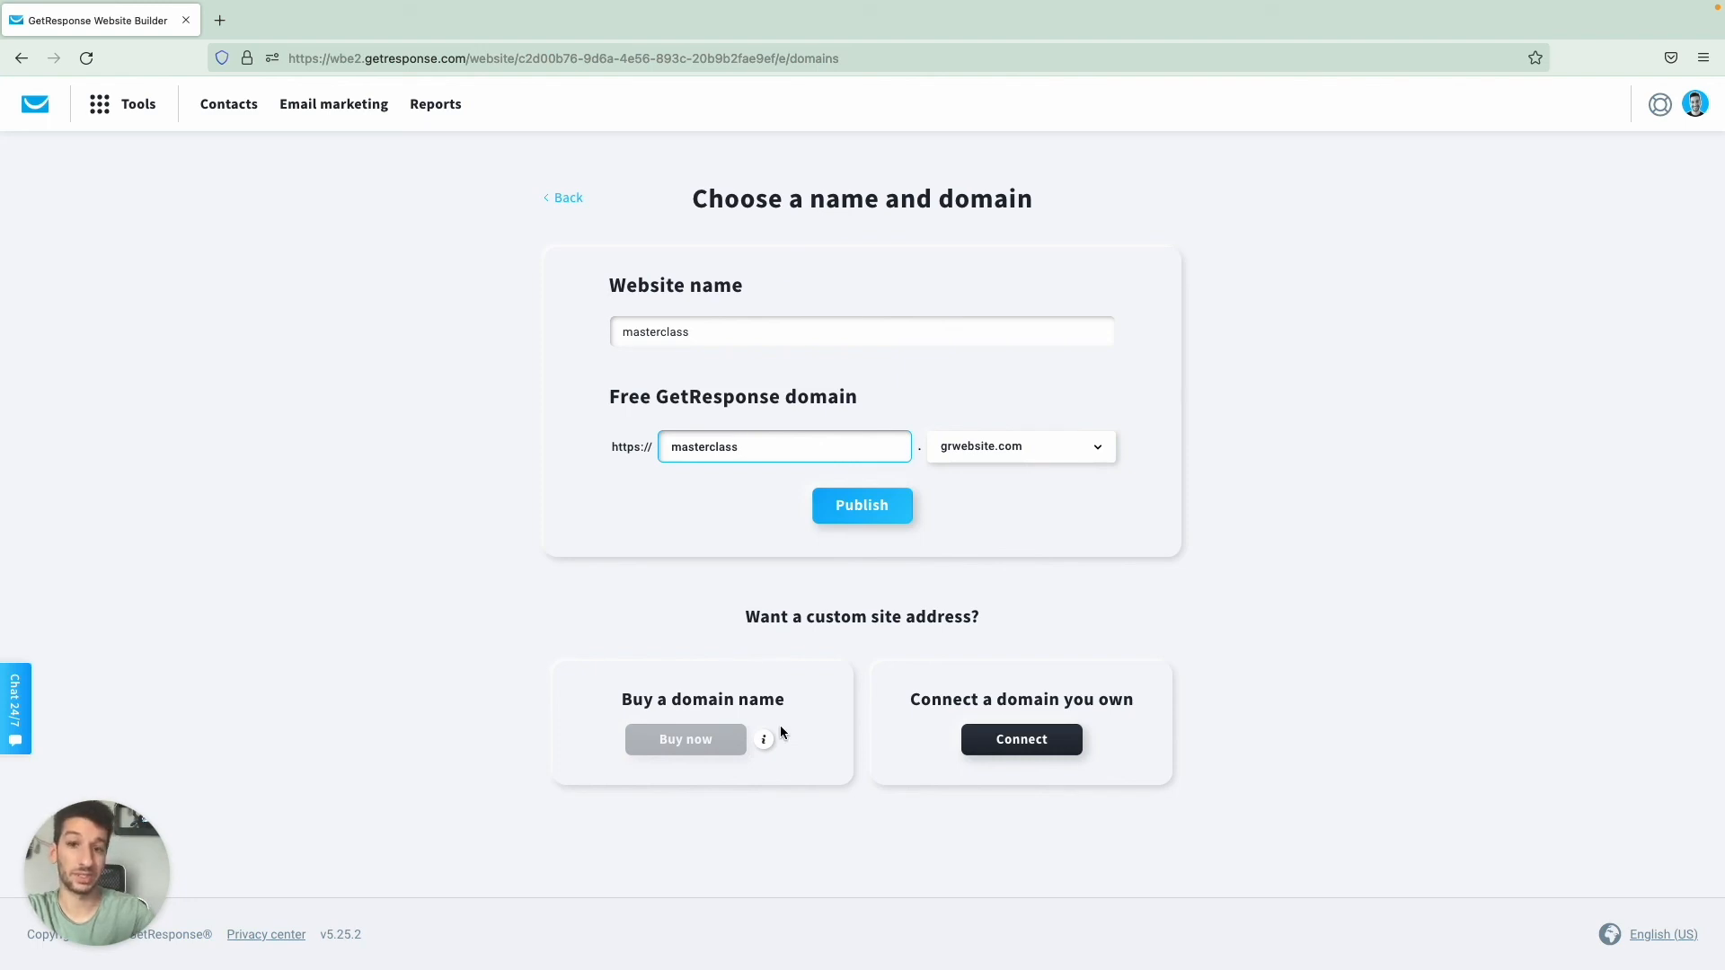
left_click(857, 518)
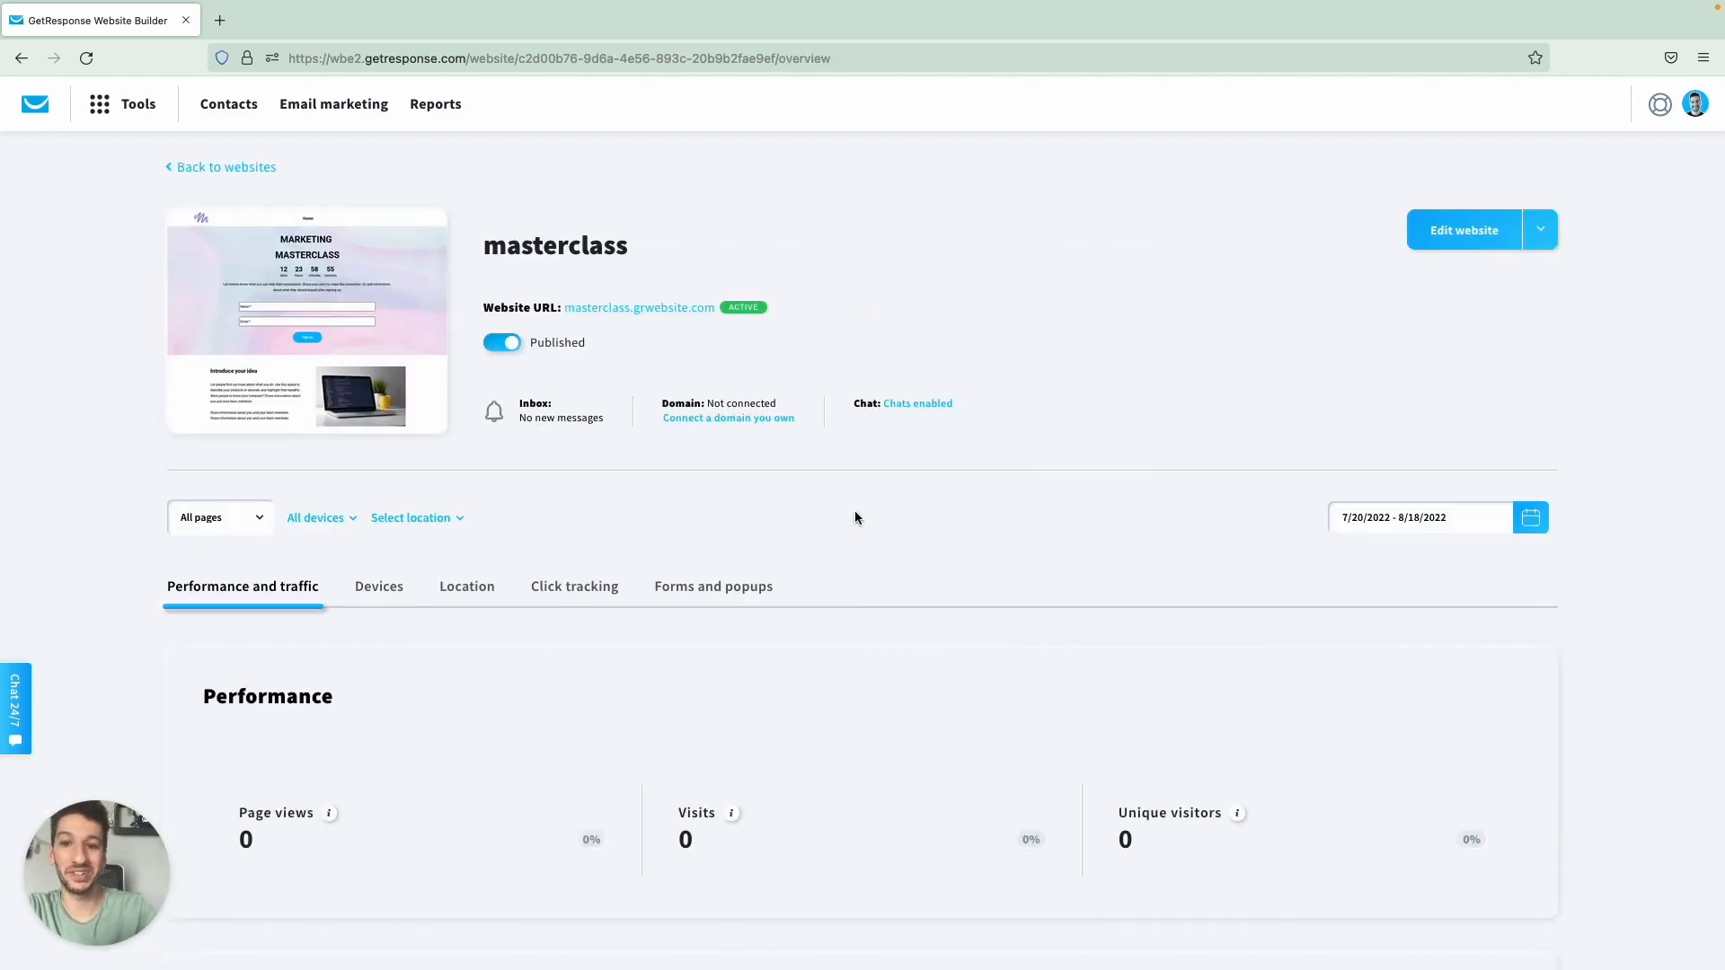
Step: Examine the published site's statistics: performance and traffic, page list, devices, click tracking and visitor location
scroll(855, 510, "down", 1)
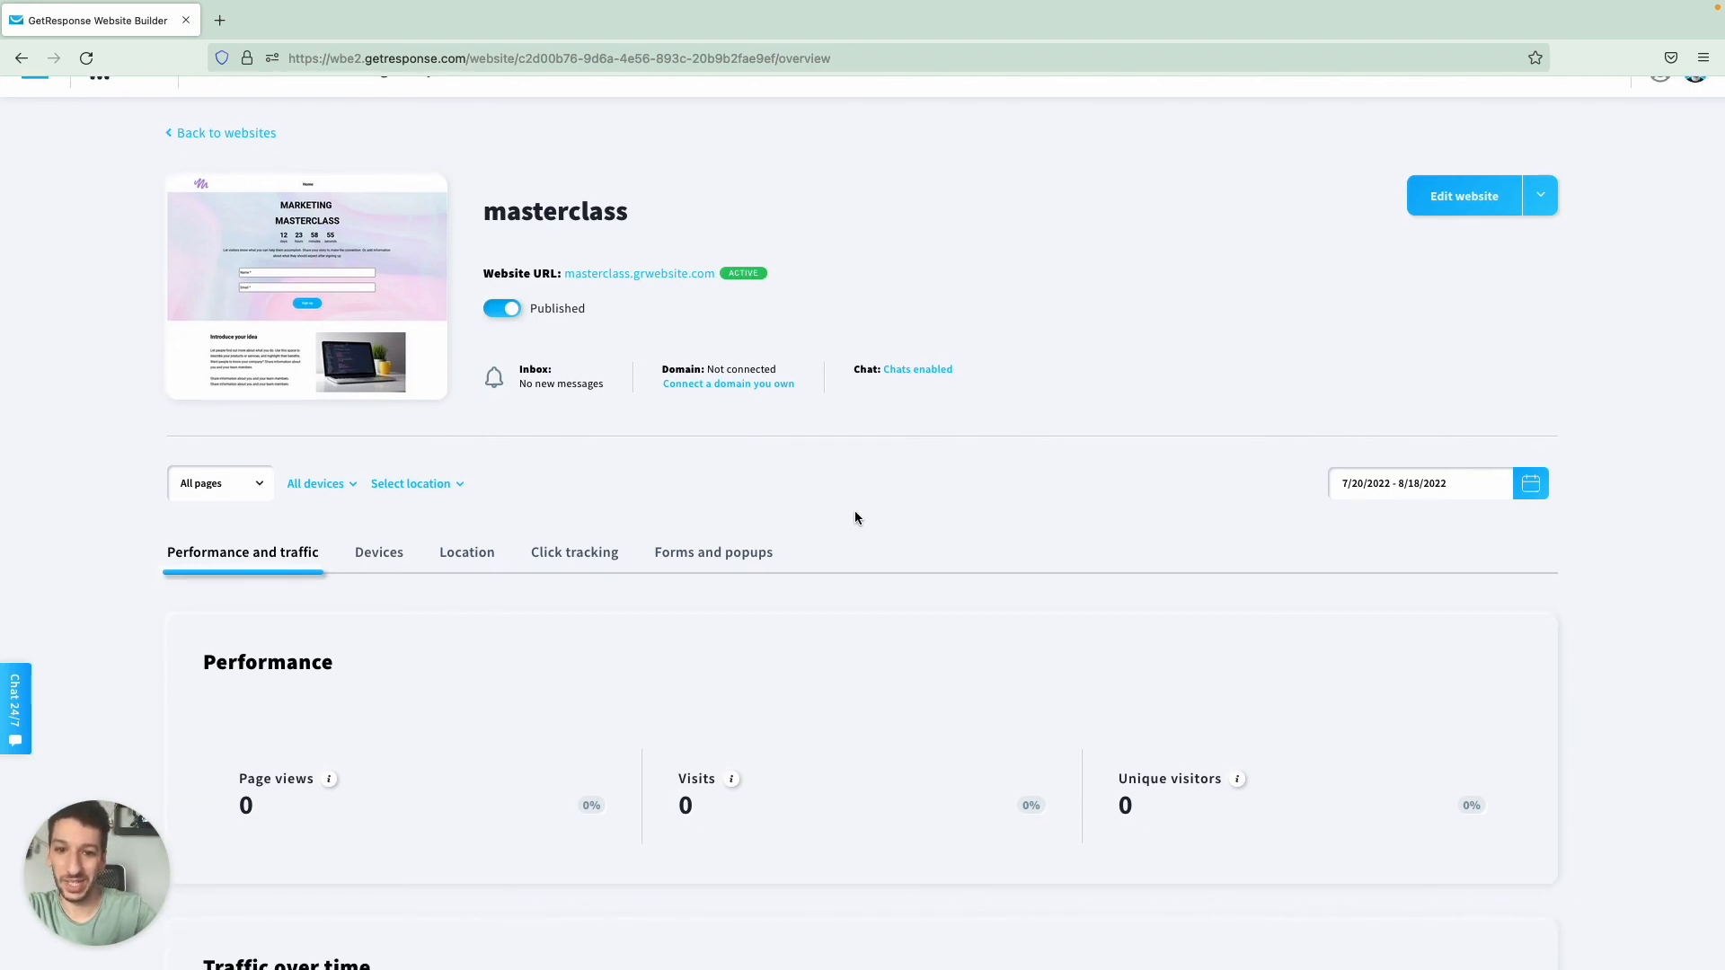
scroll(854, 517, "down", 2)
scroll(524, 447, "down", 3)
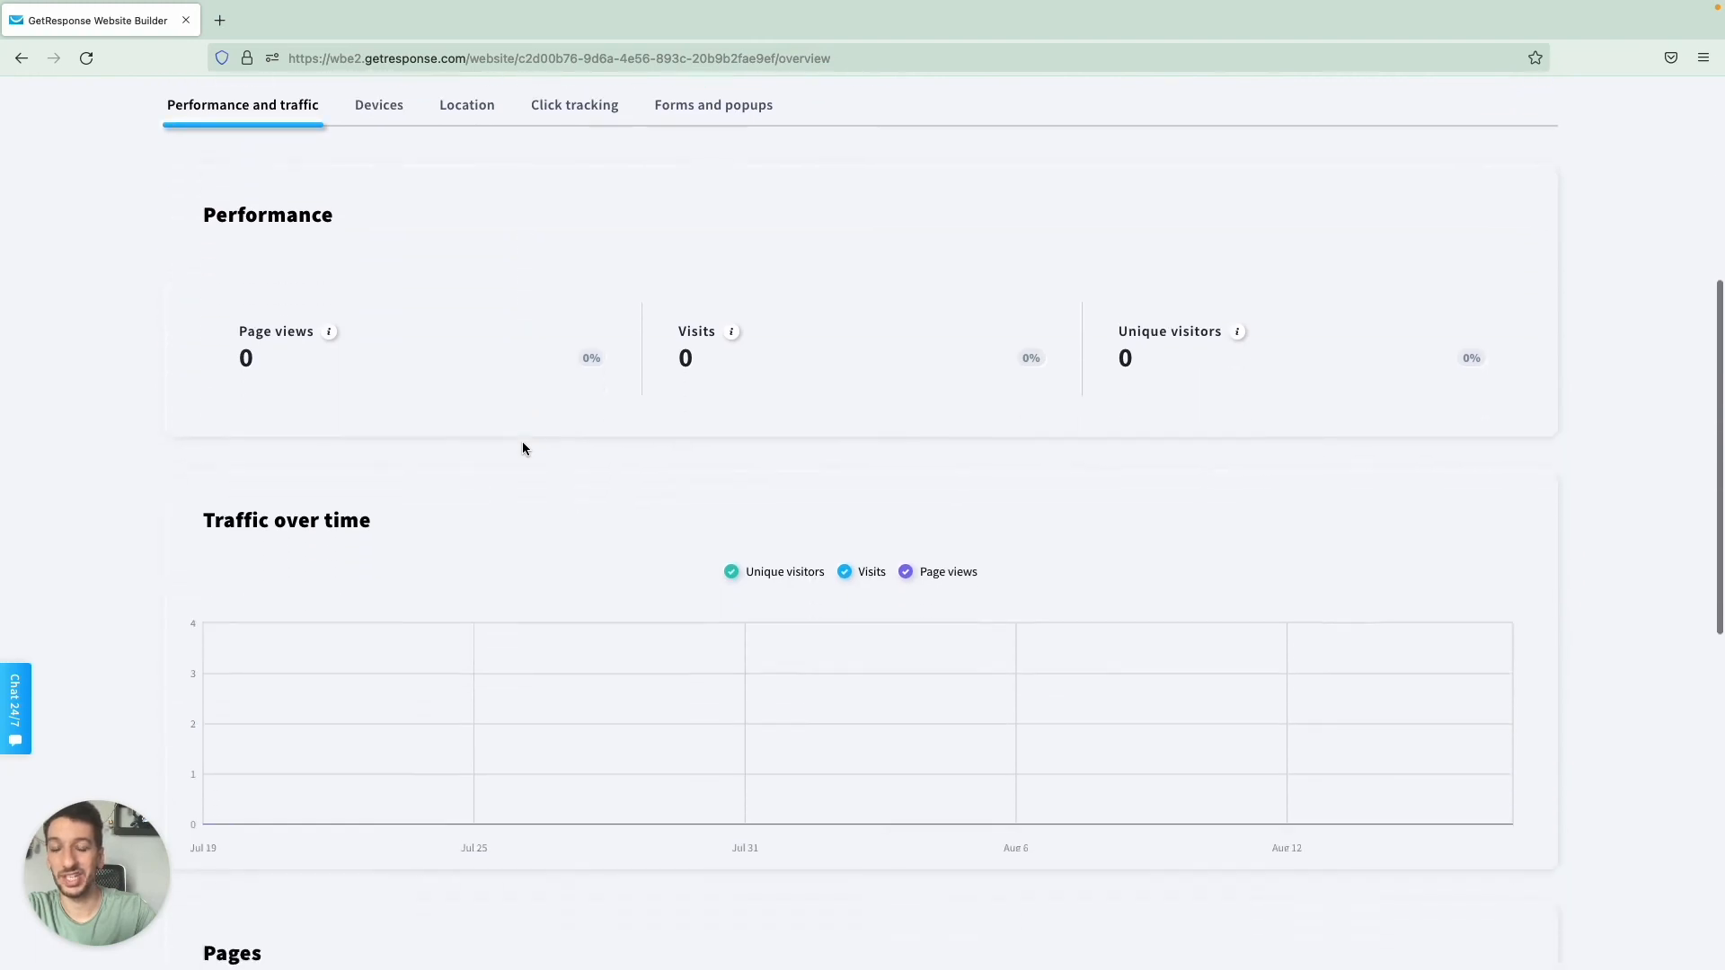
scroll(523, 448, "down", 5)
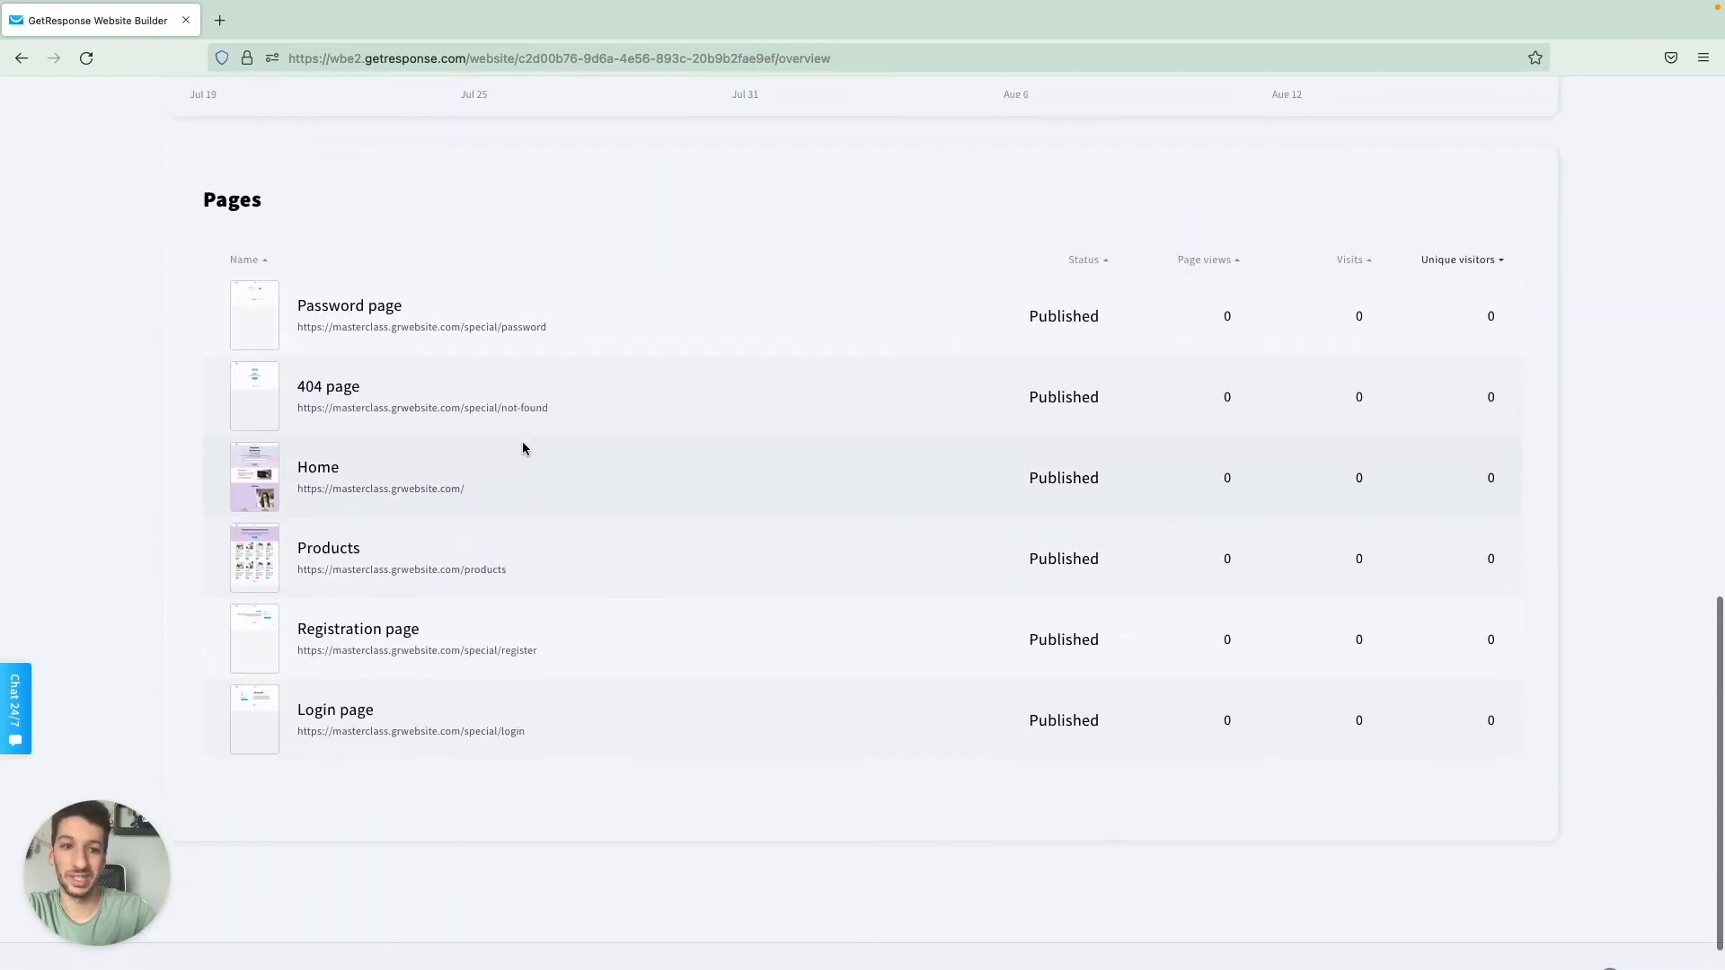
scroll(524, 447, "up", 10)
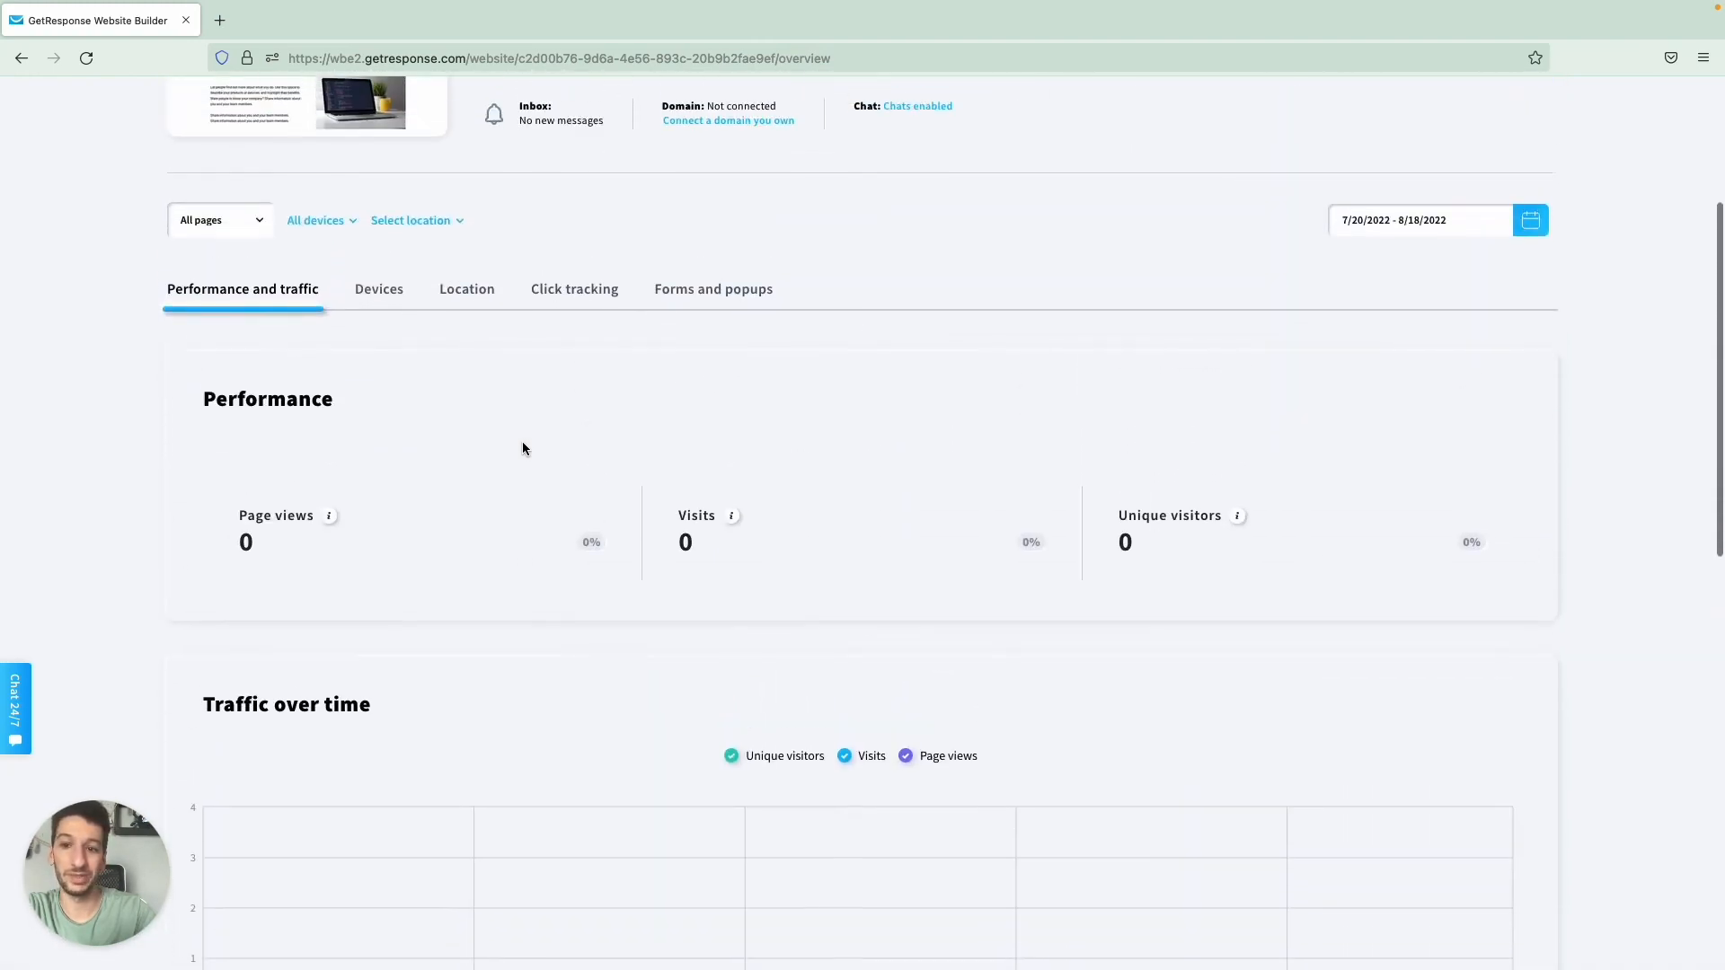
scroll(524, 447, "up", 1)
left_click(393, 396)
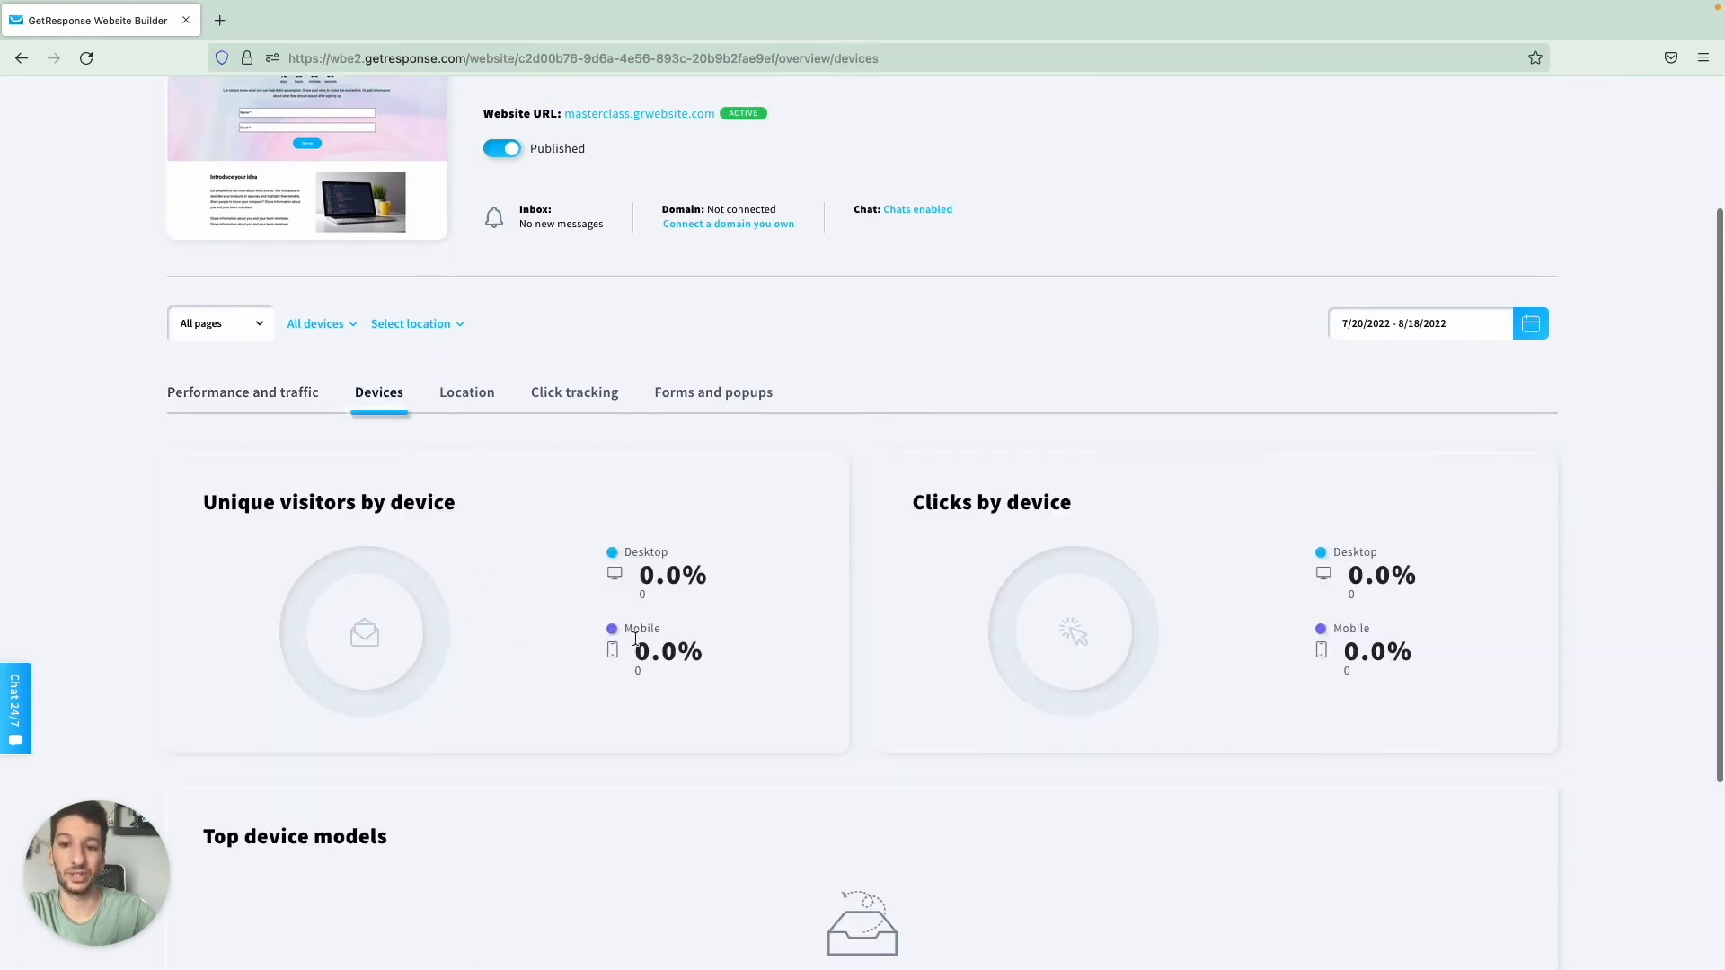
scroll(756, 616, "up", 2)
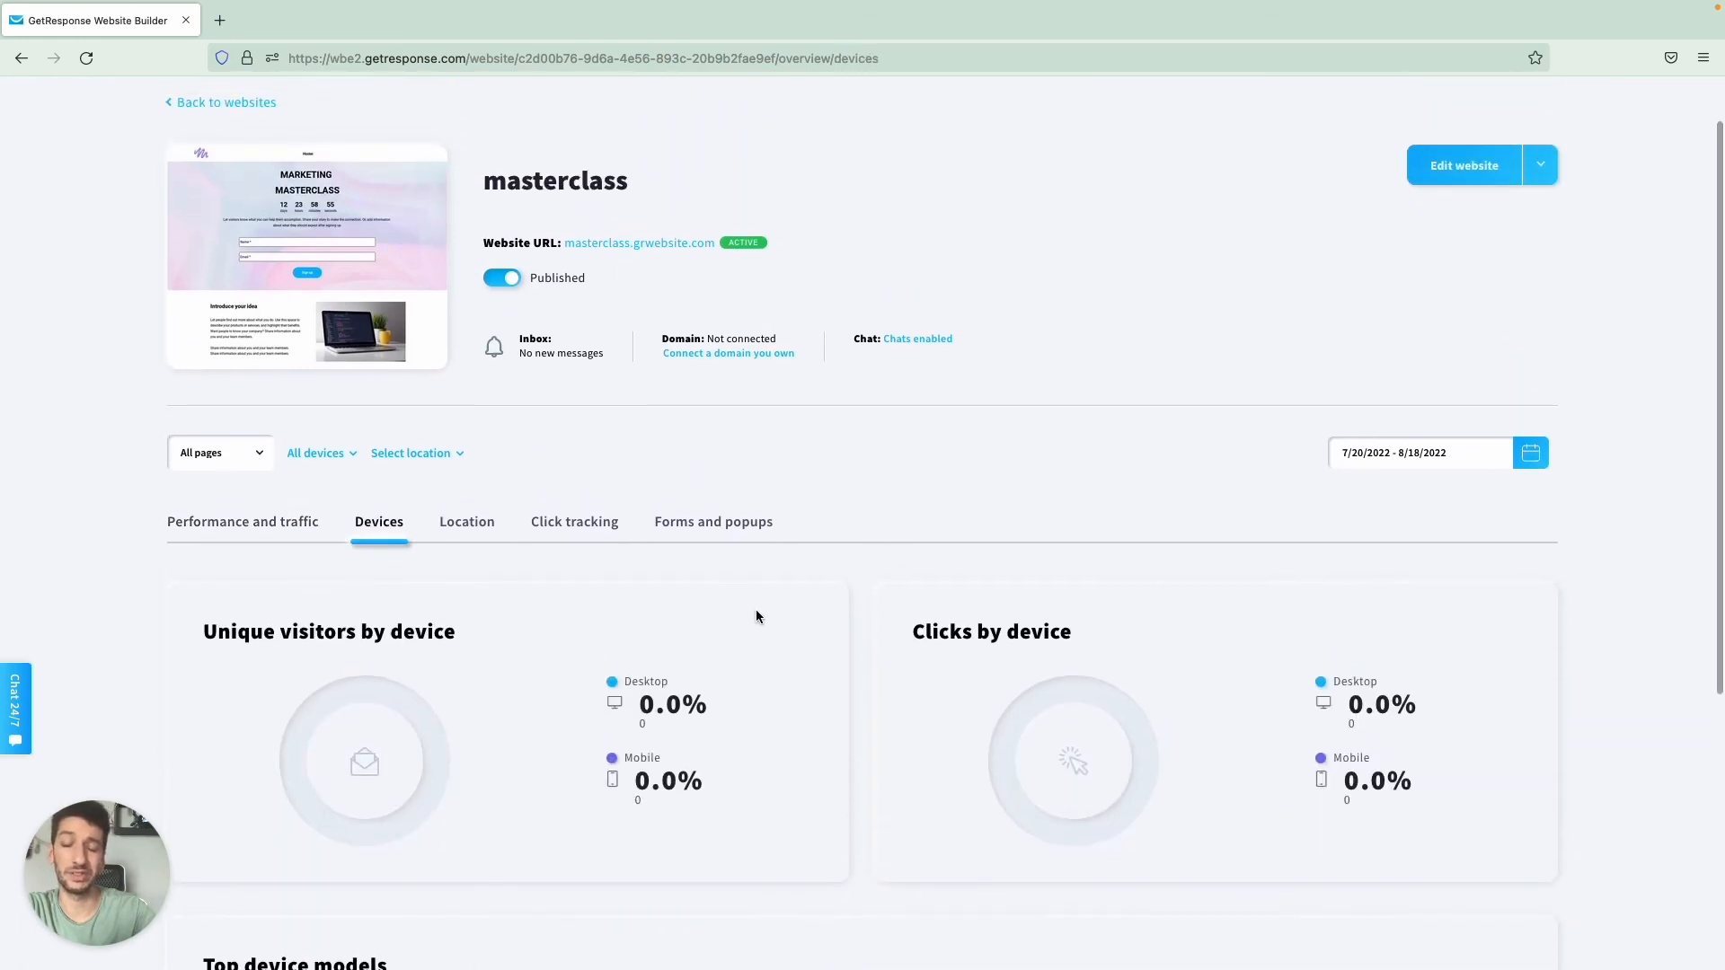
scroll(756, 616, "up", 1)
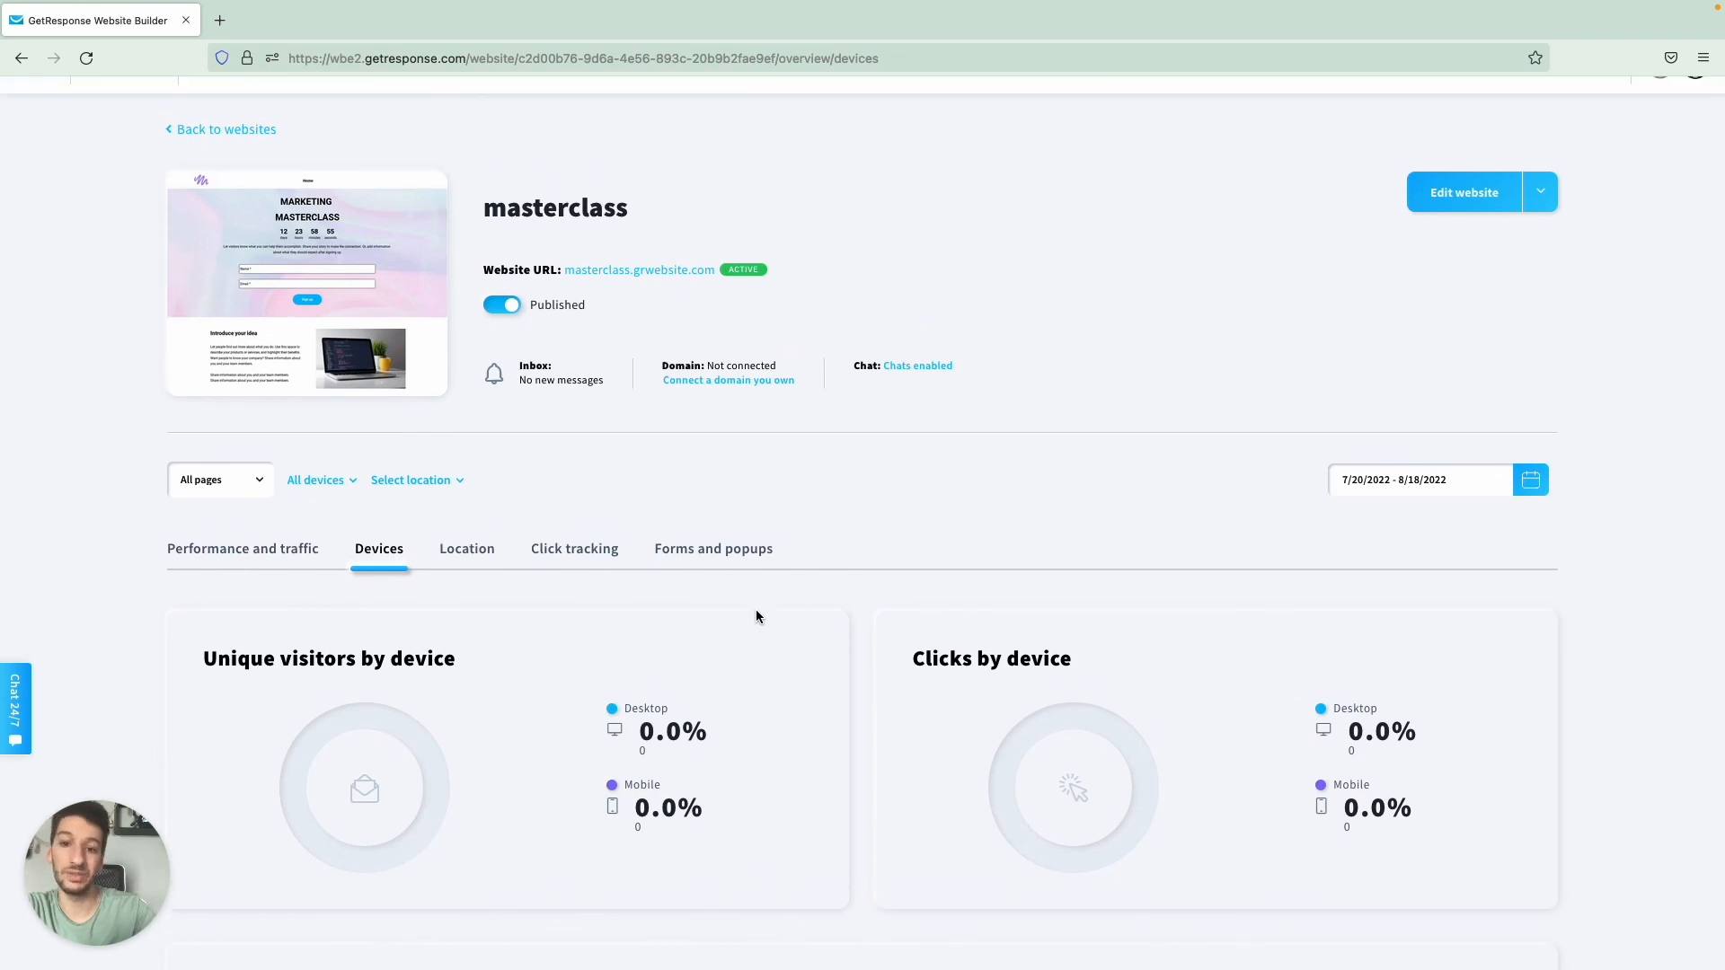
left_click(572, 552)
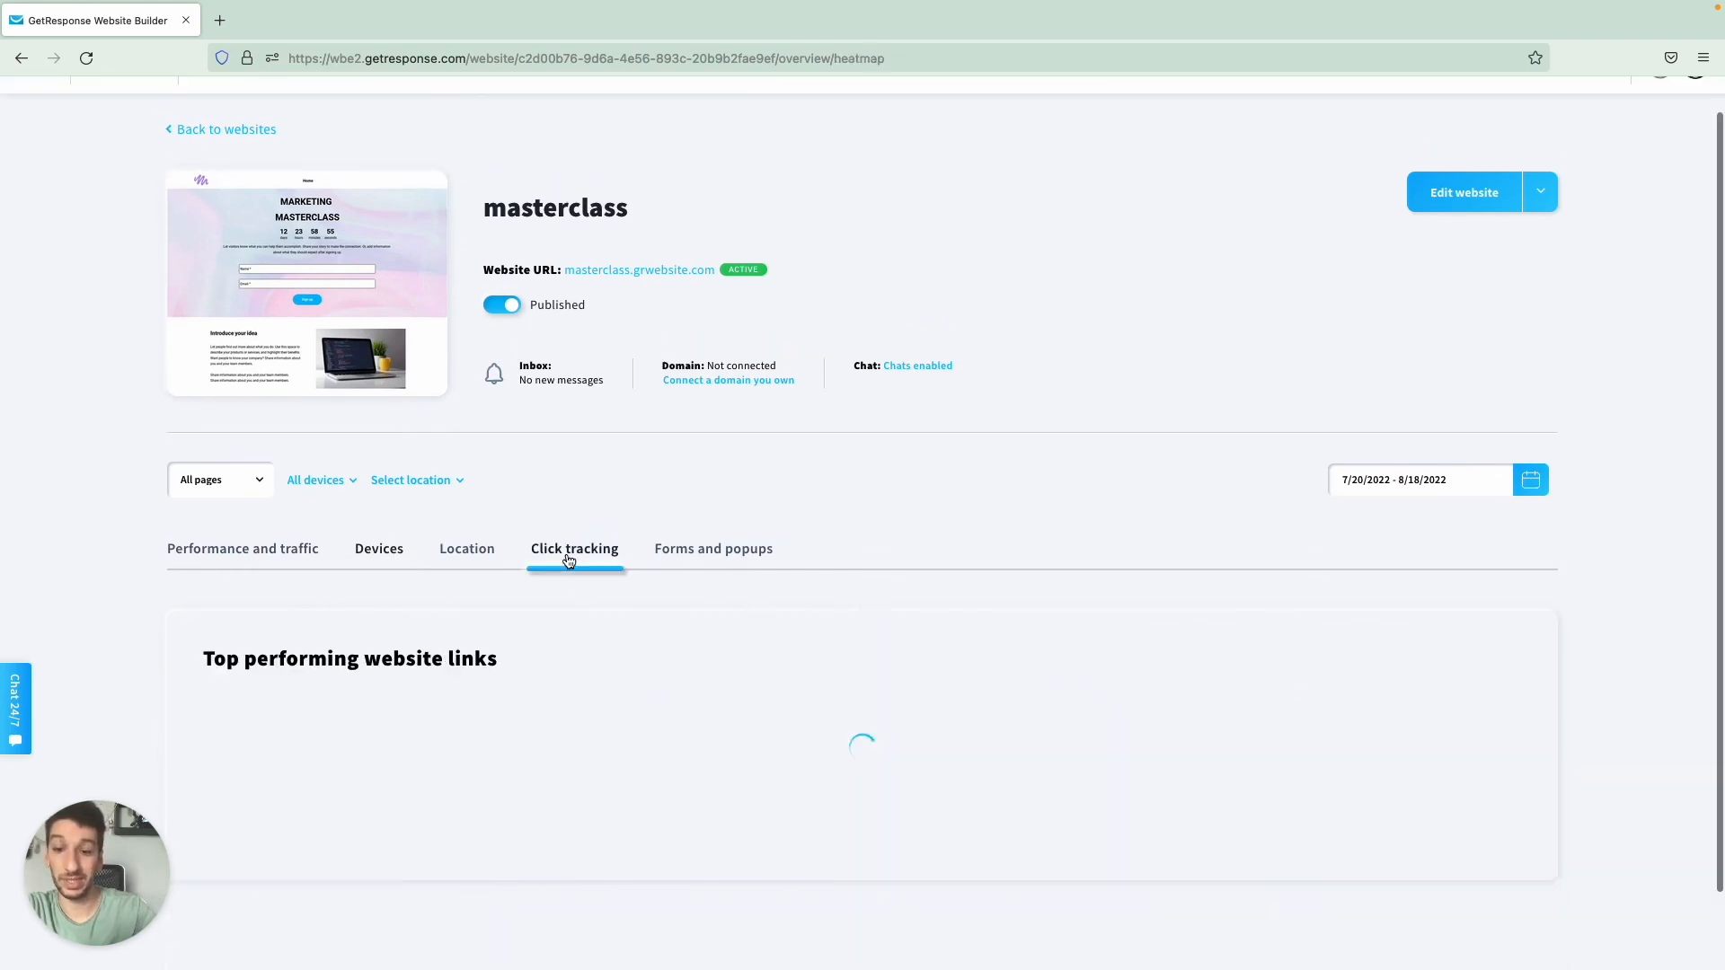
left_click(482, 553)
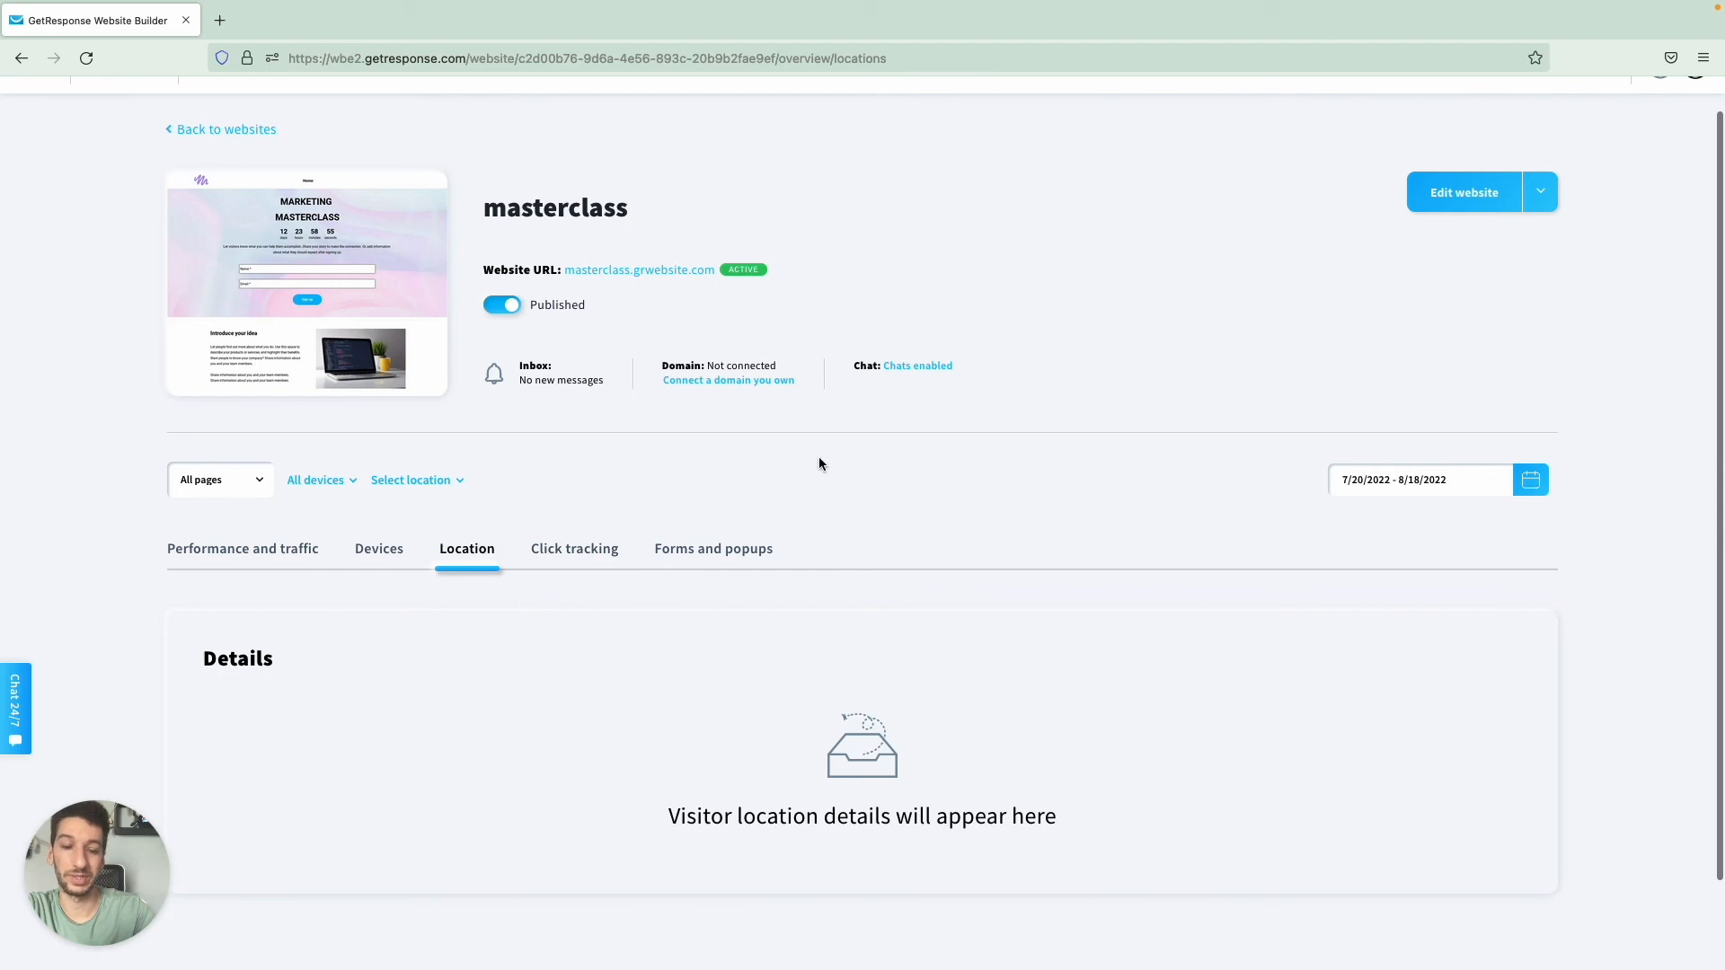
scroll(1138, 378, "up", 1)
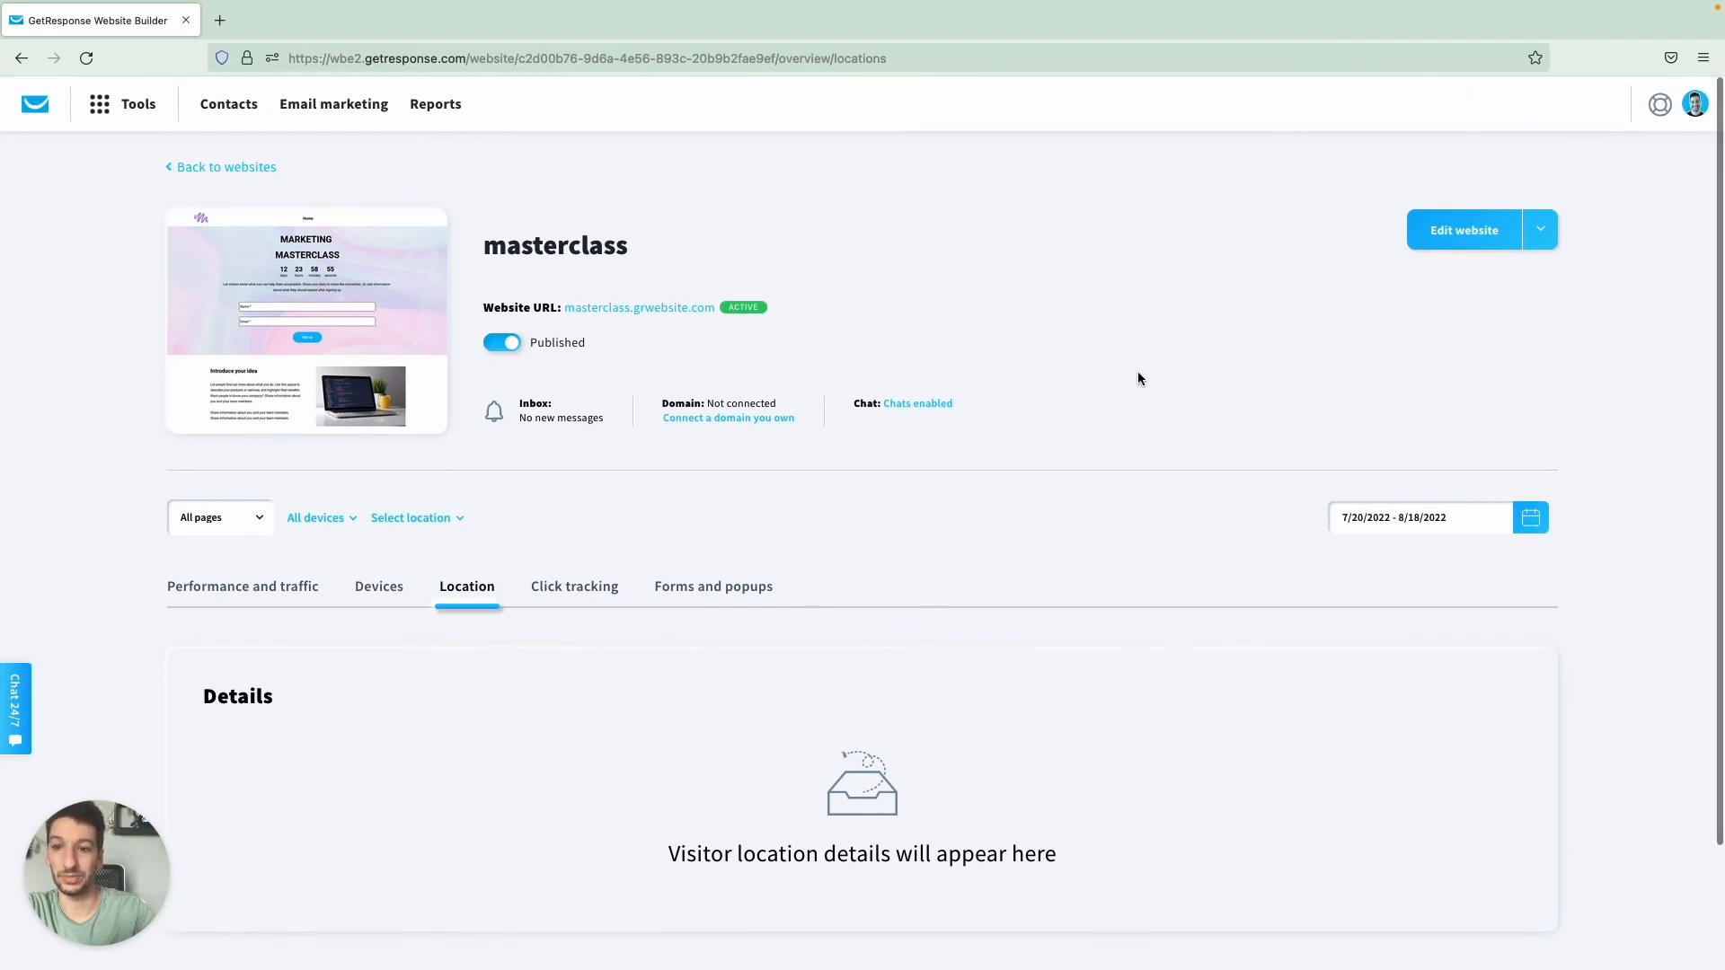
Step: Open the masterclass site settings and upload an image from the Downloads folder as the favicon
left_click(1547, 250)
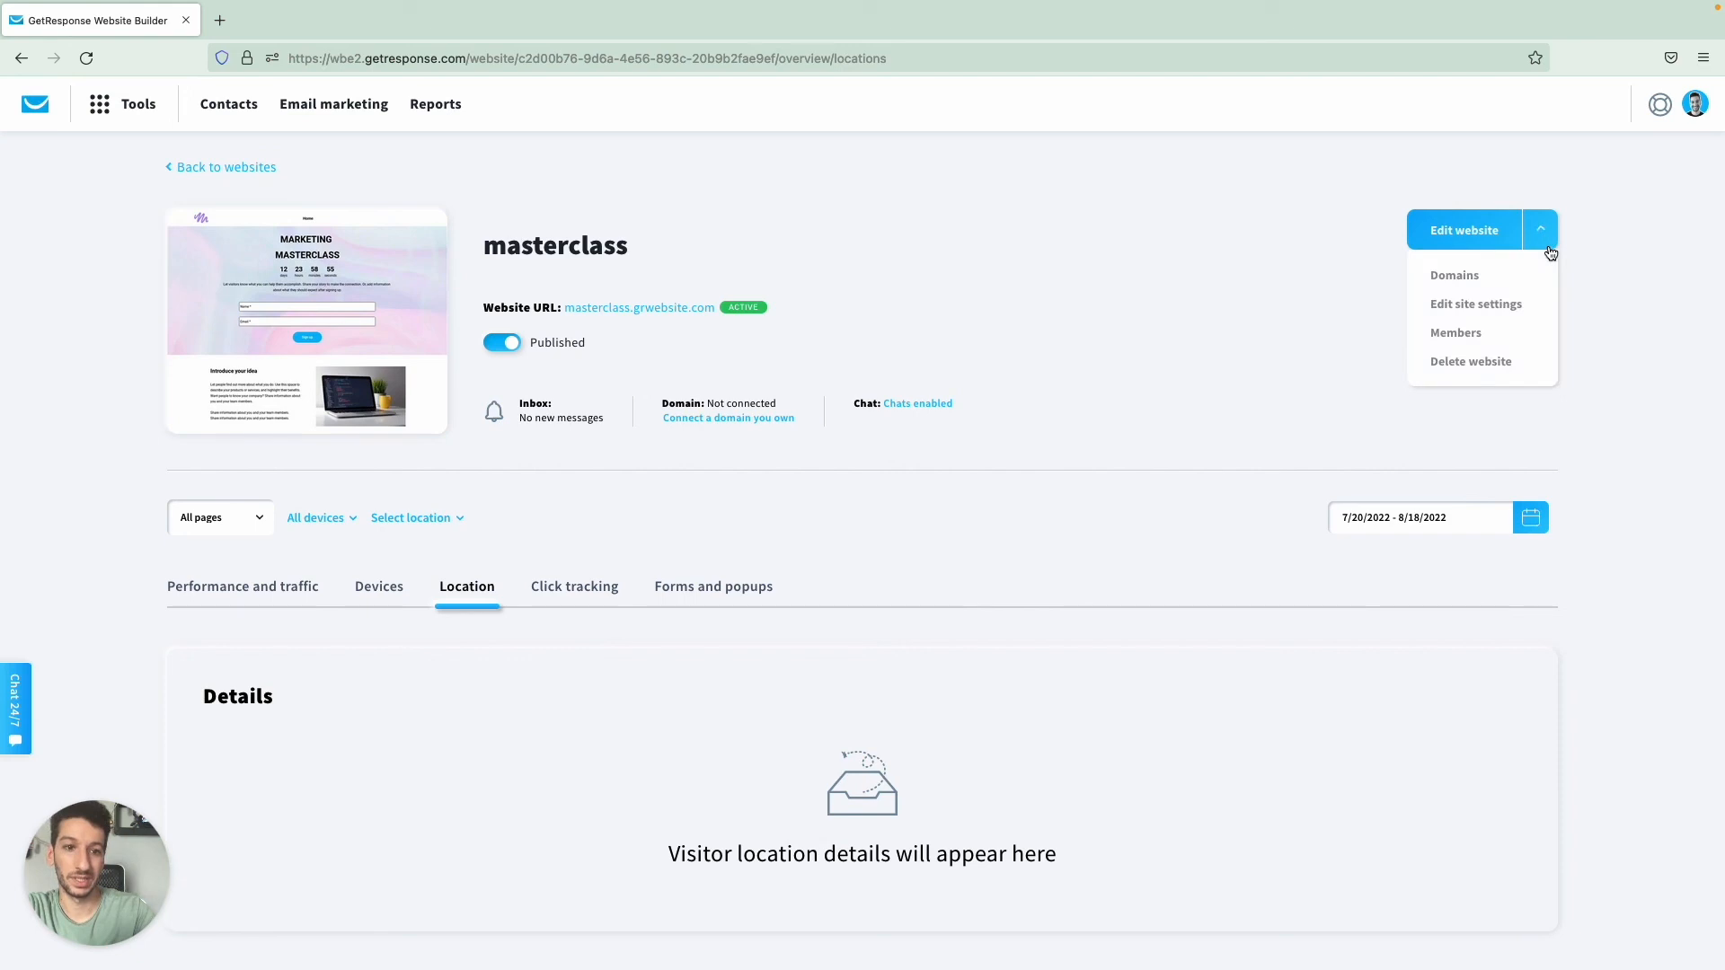
left_click(1478, 311)
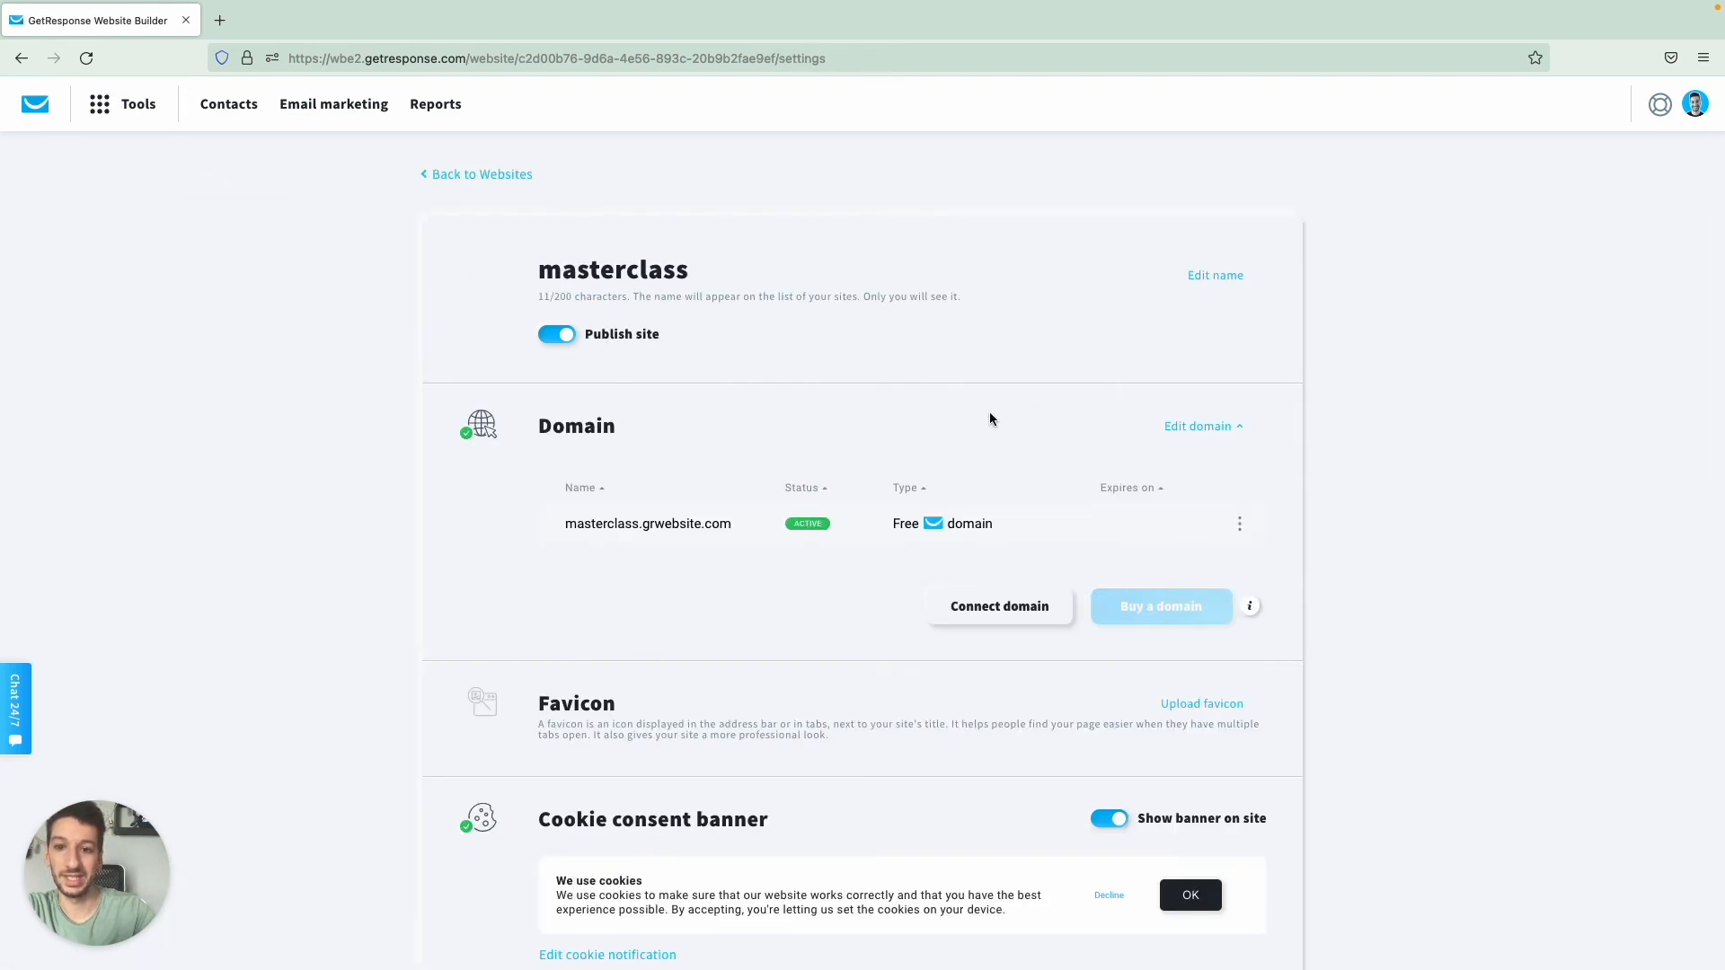
scroll(991, 419, "down", 3)
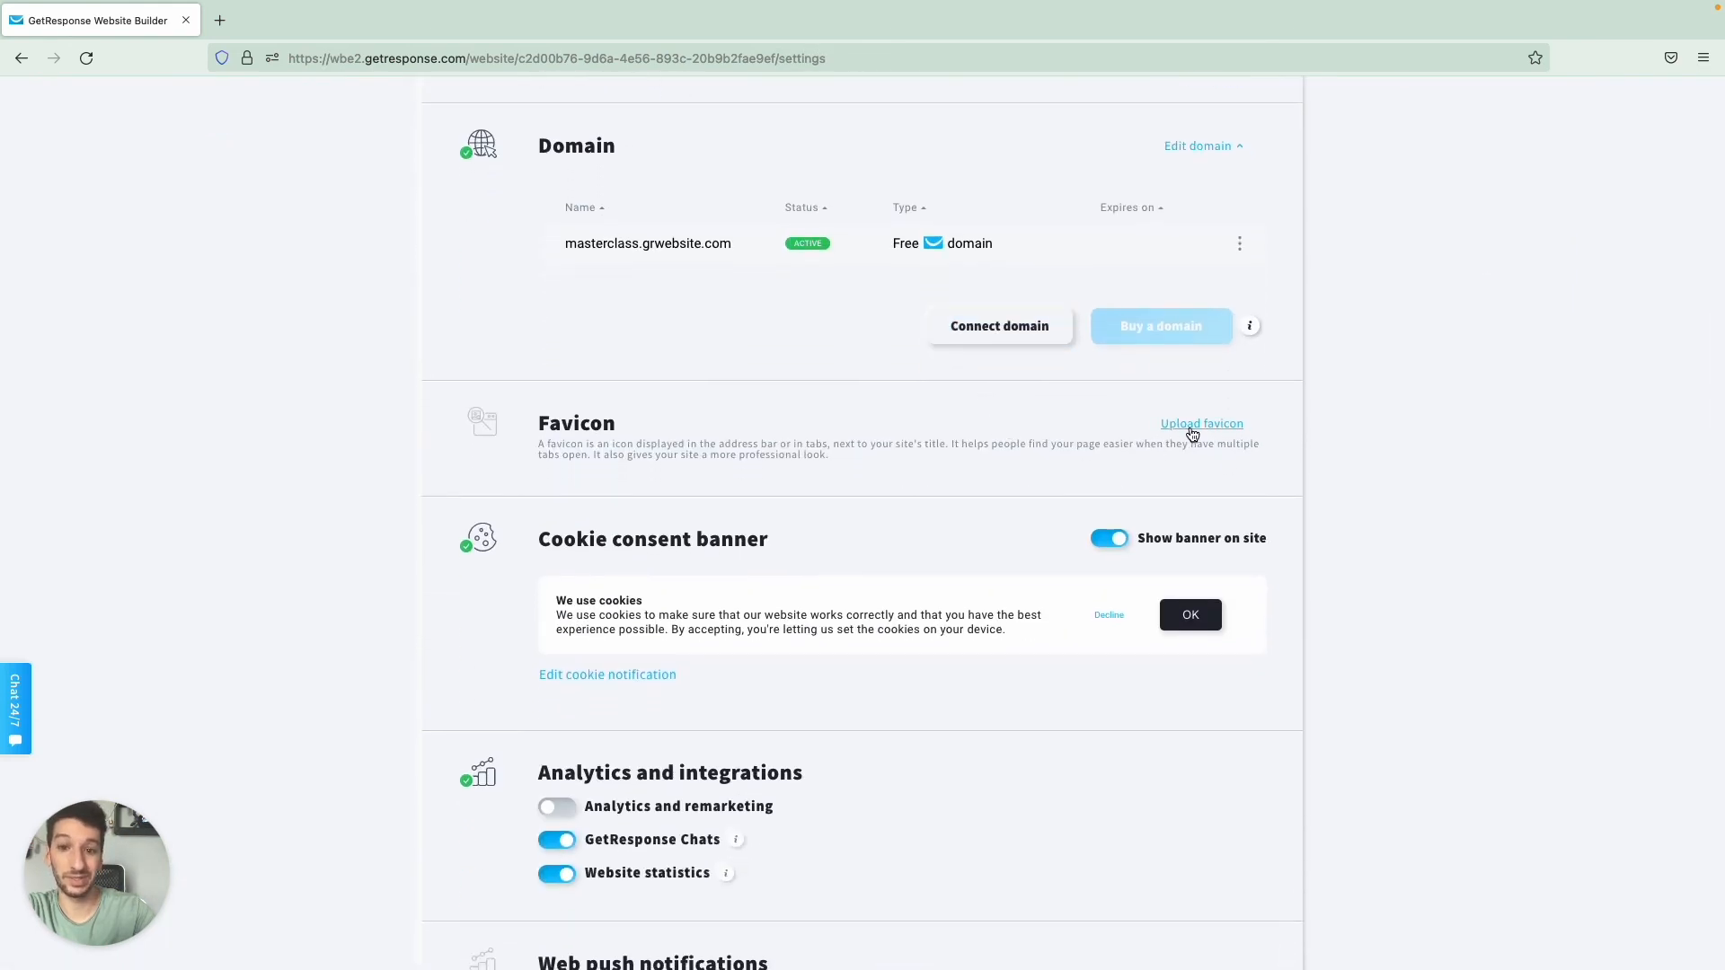
left_click(1190, 424)
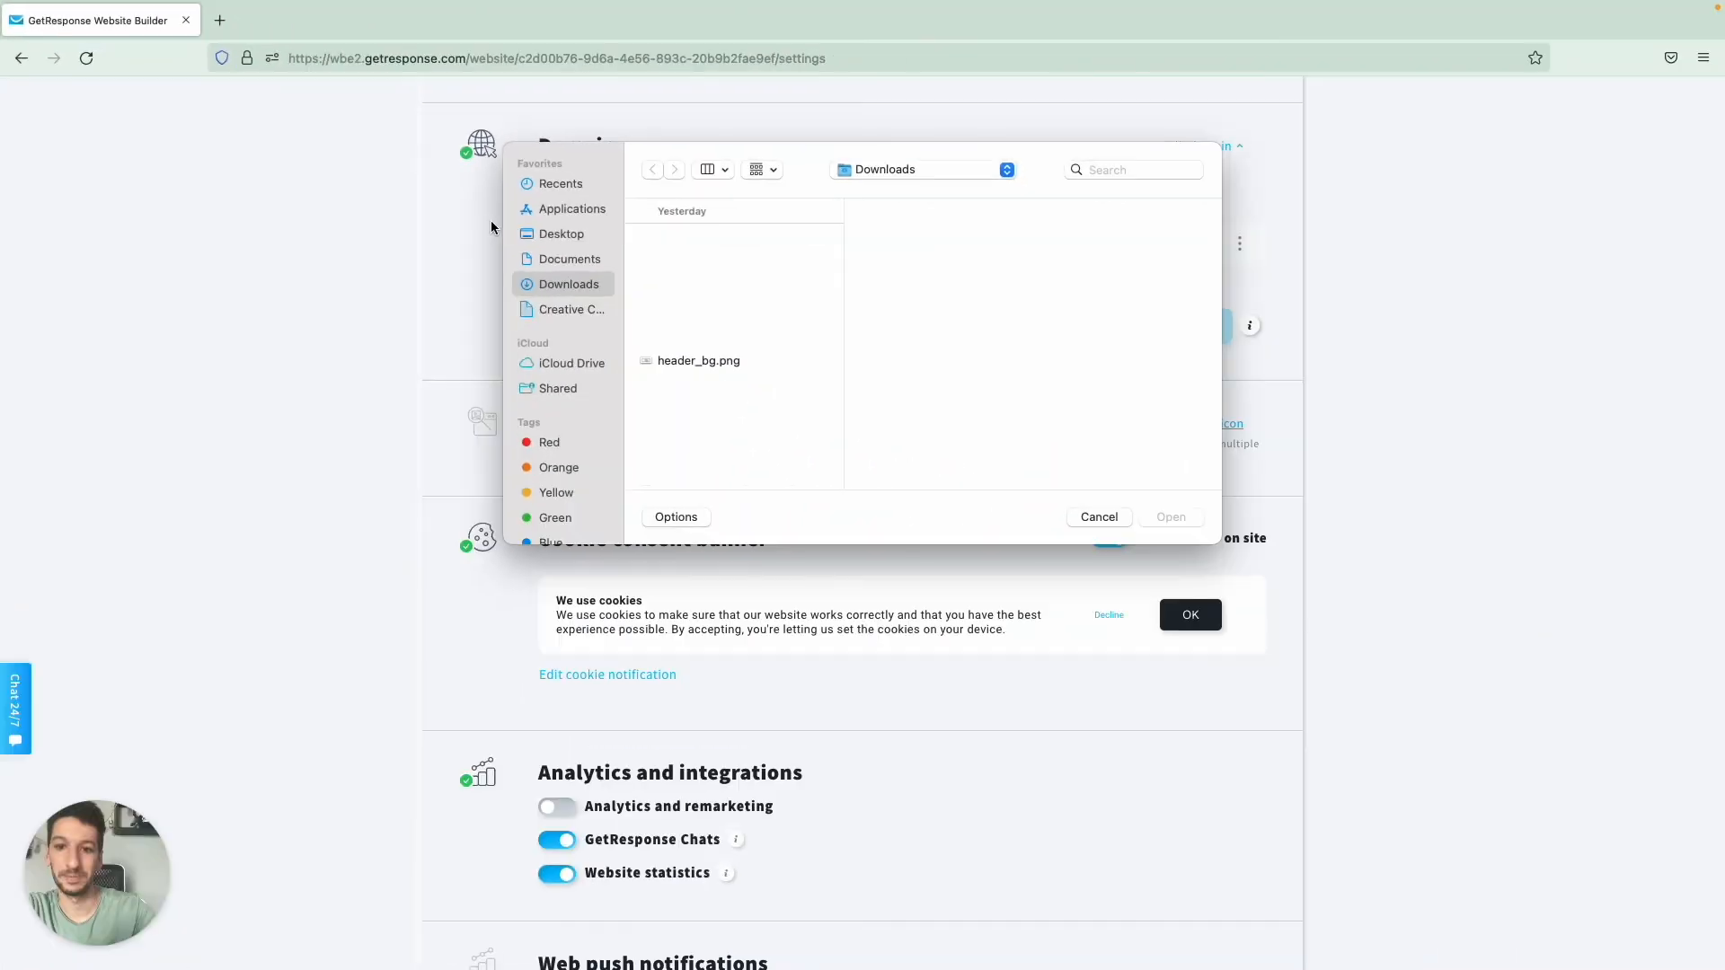
double_click(693, 360)
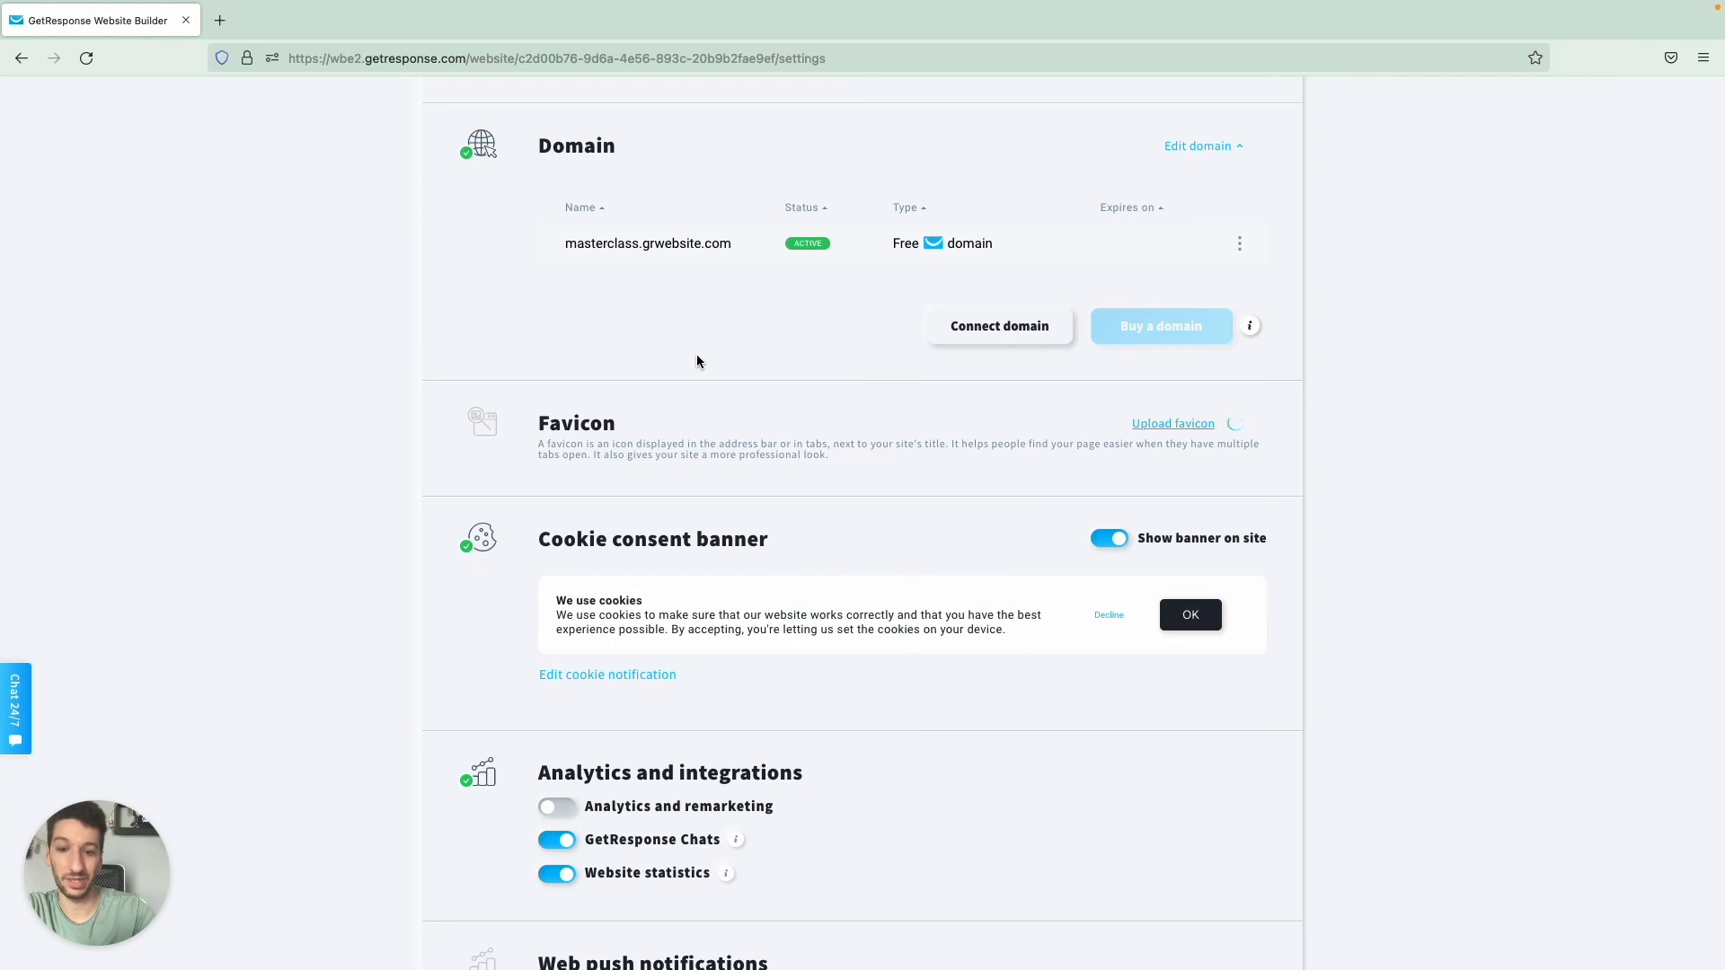
Step: Enable analytics and remarketing for the site and choose Facebook Pixel as the platform
scroll(691, 535, "down", 3)
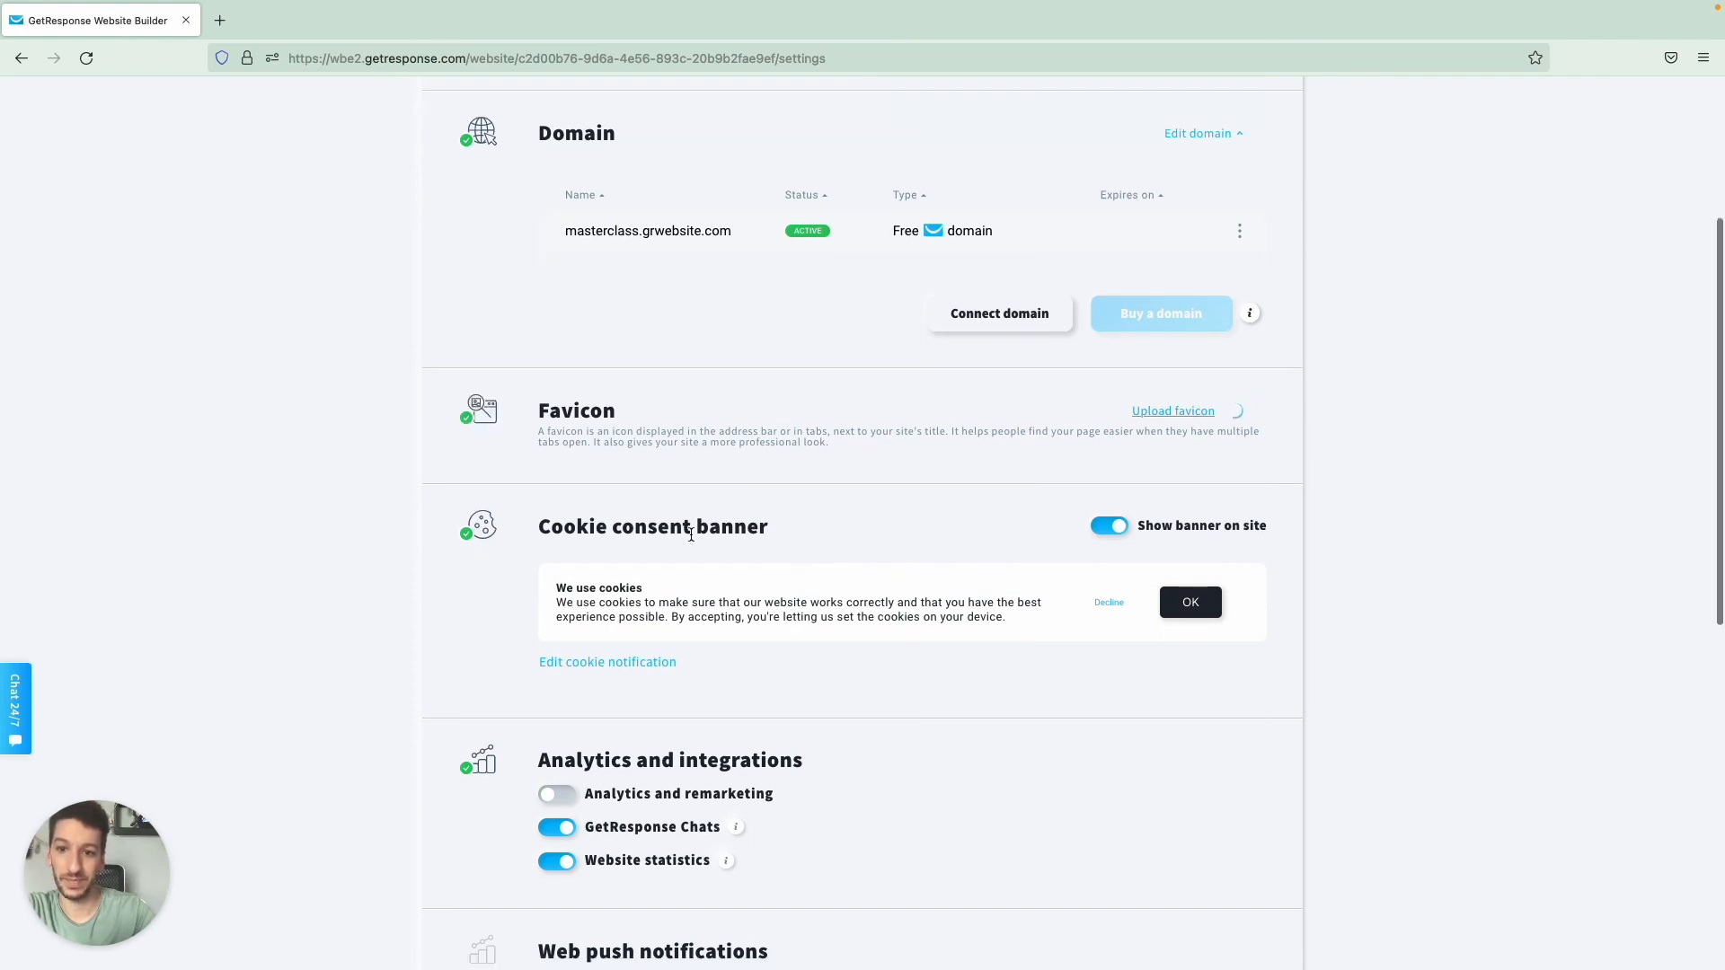
scroll(830, 434, "down", 2)
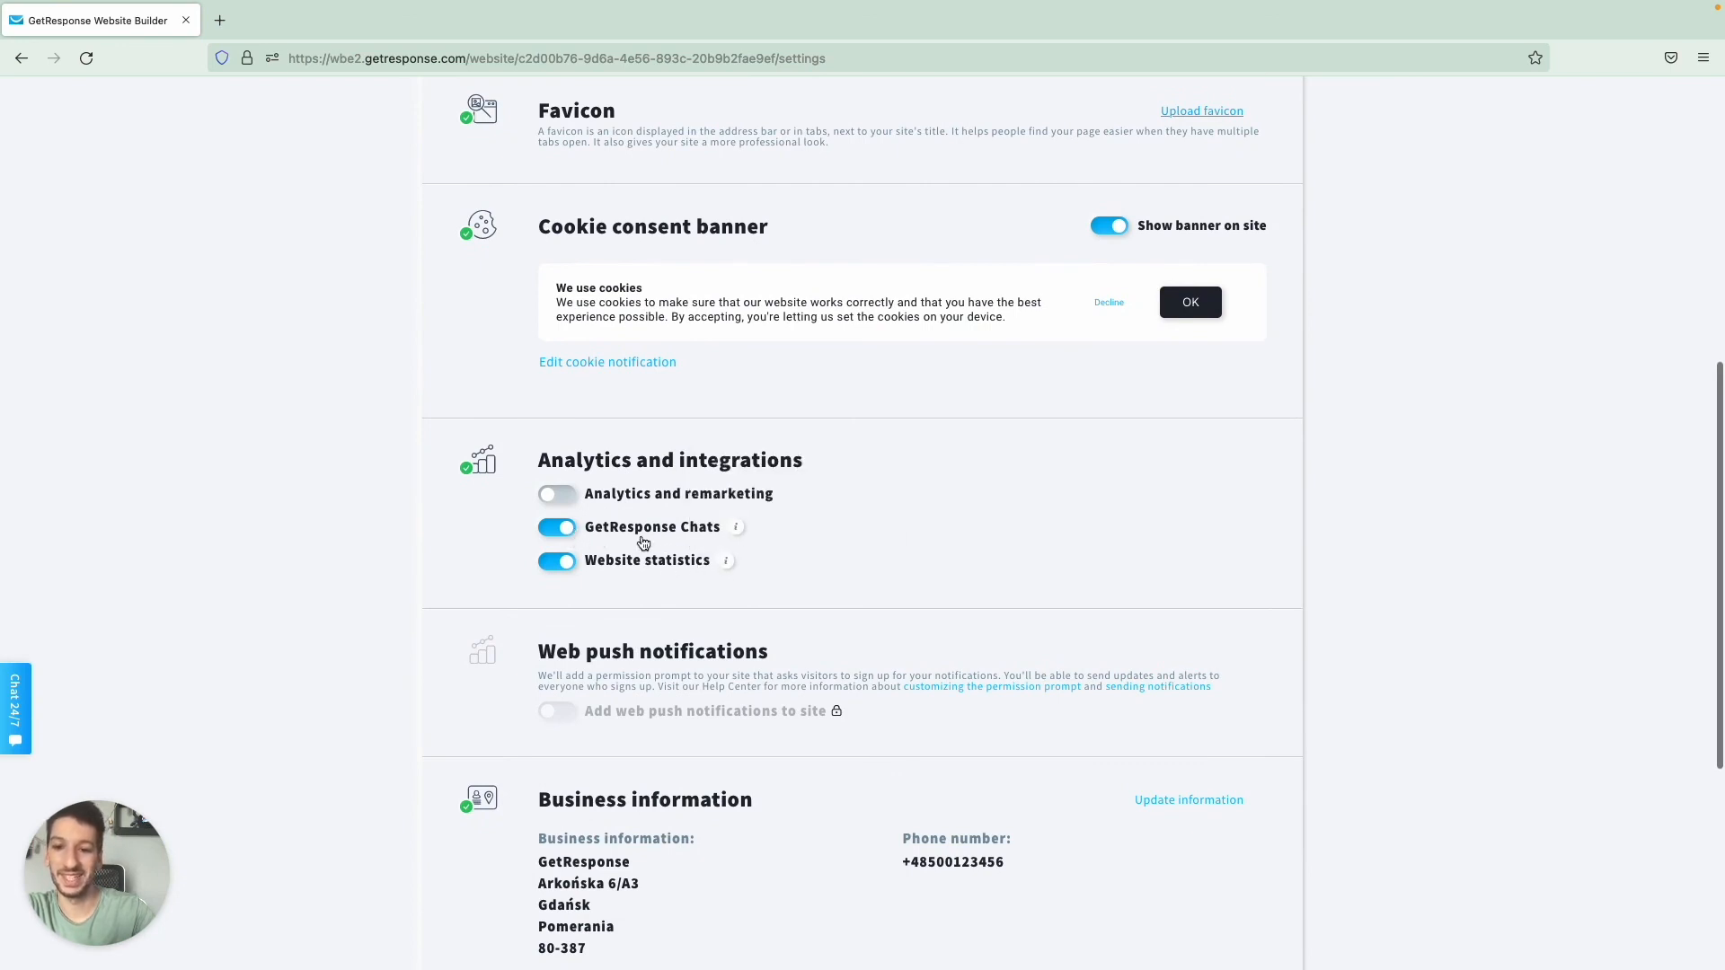
left_click(569, 496)
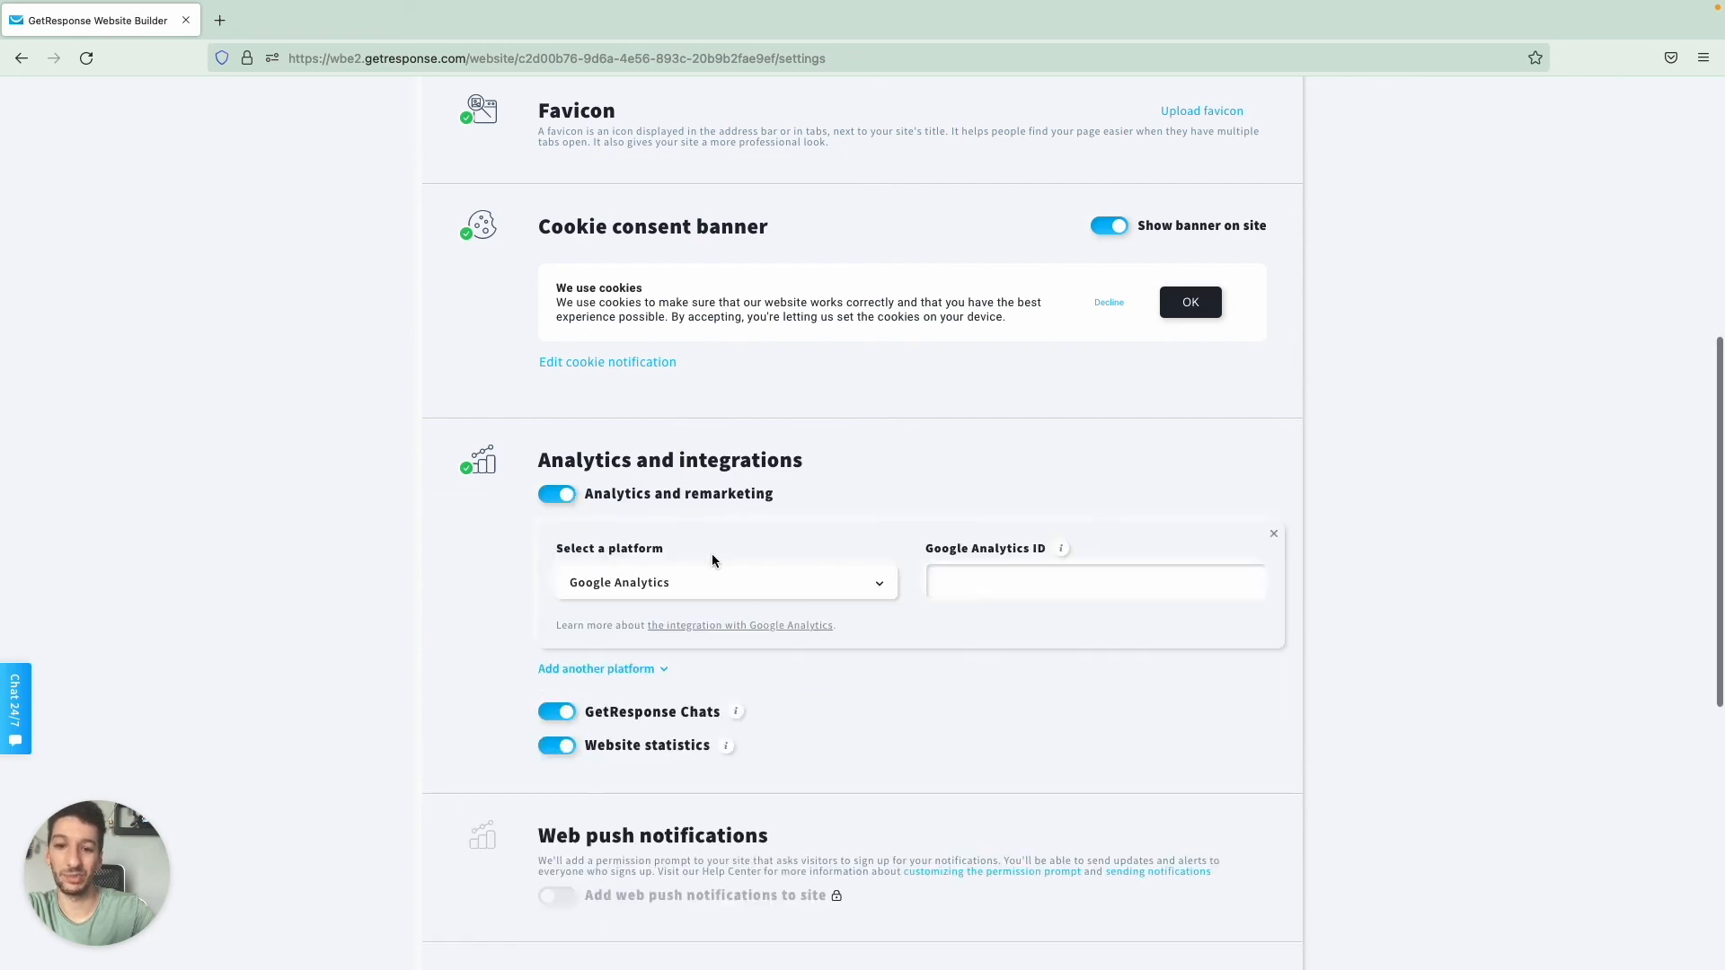
left_click(762, 591)
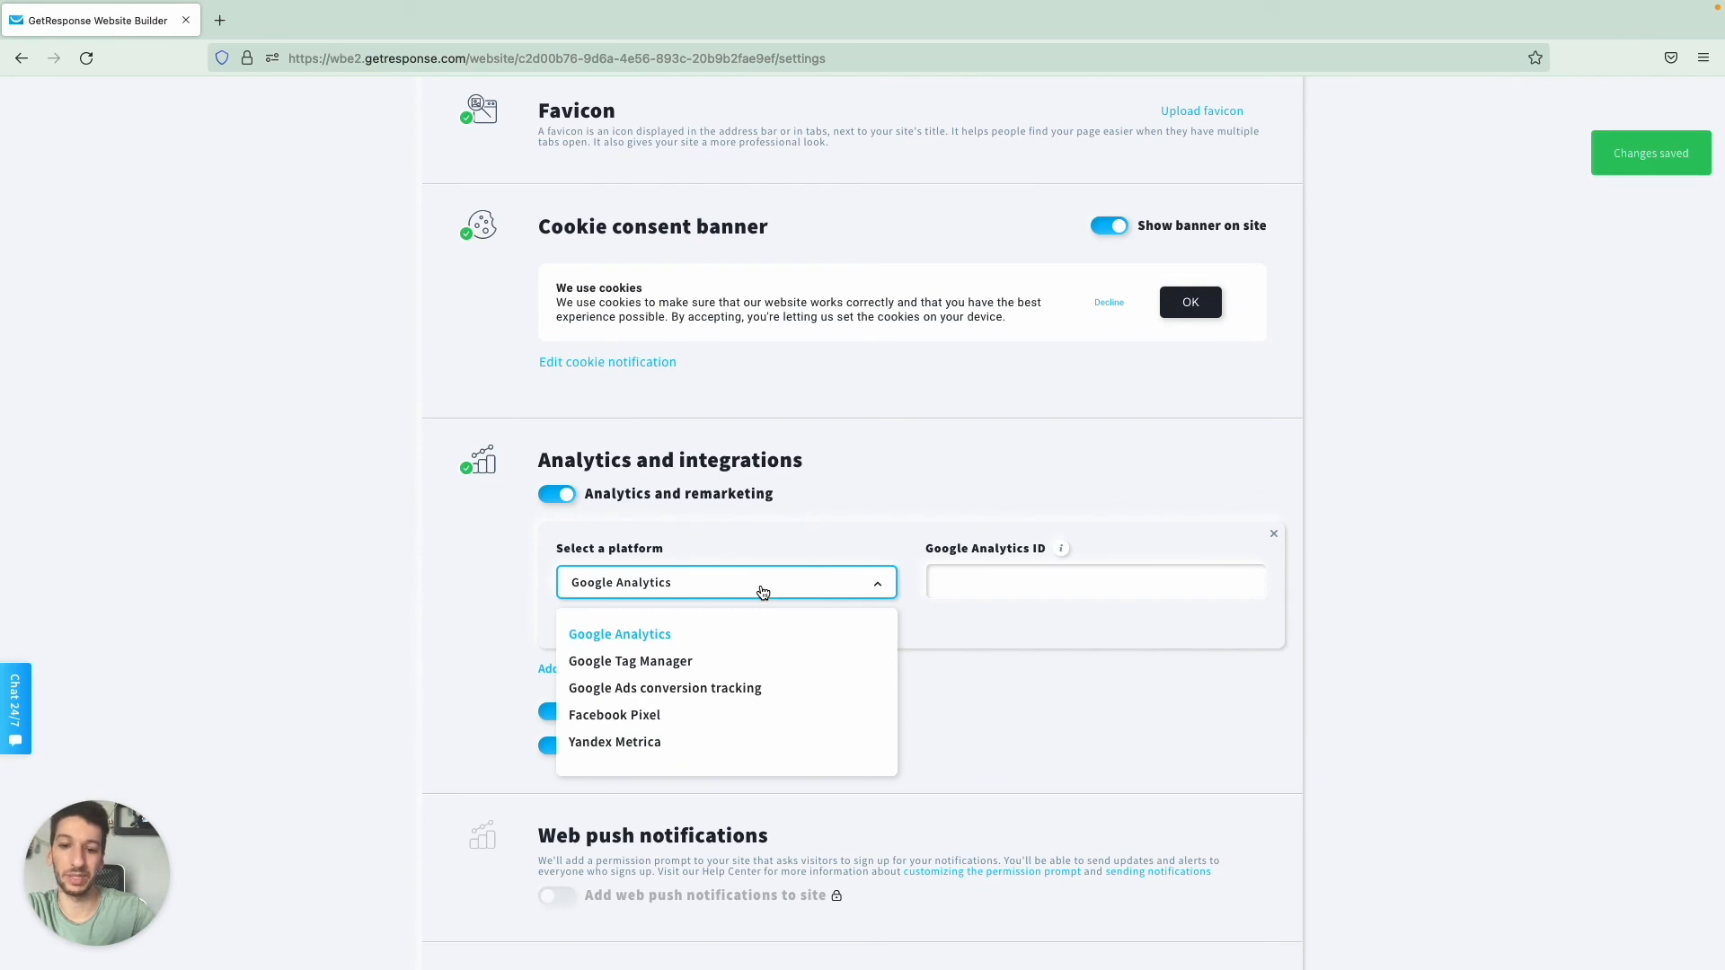
left_click(668, 724)
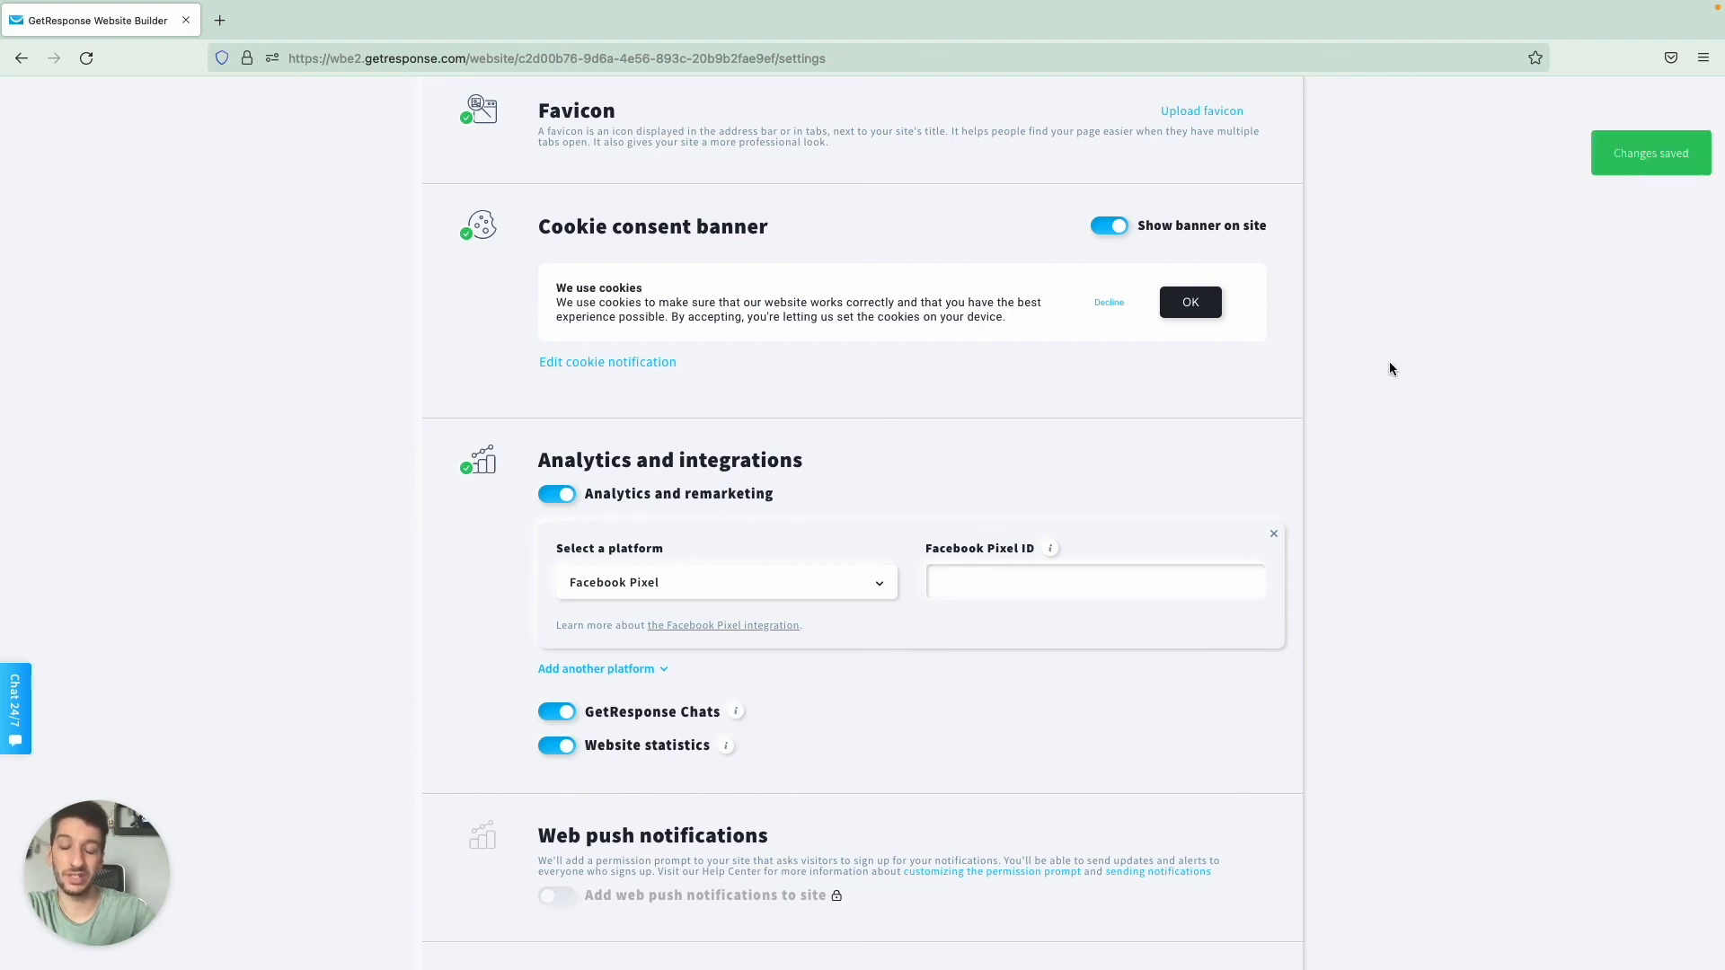
Step: Return to the website list, open the live masterclass.grwebsite.com site, accept its cookies and check the whole page
scroll(1389, 368, "up", 7)
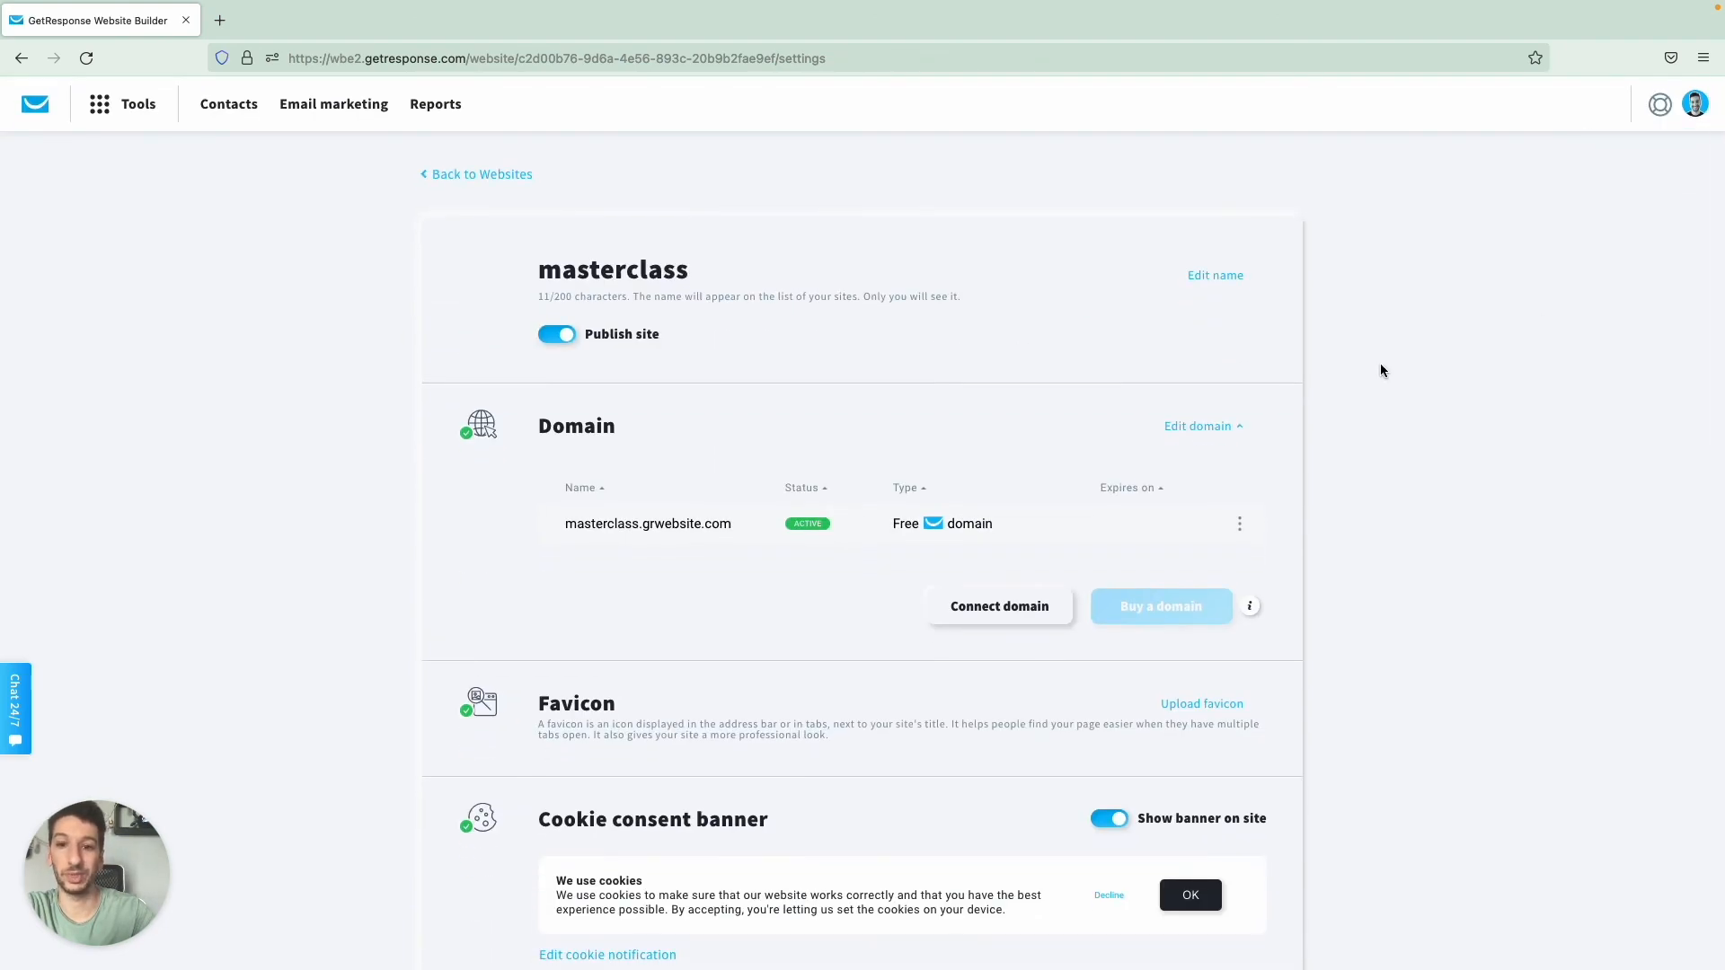
left_click(488, 176)
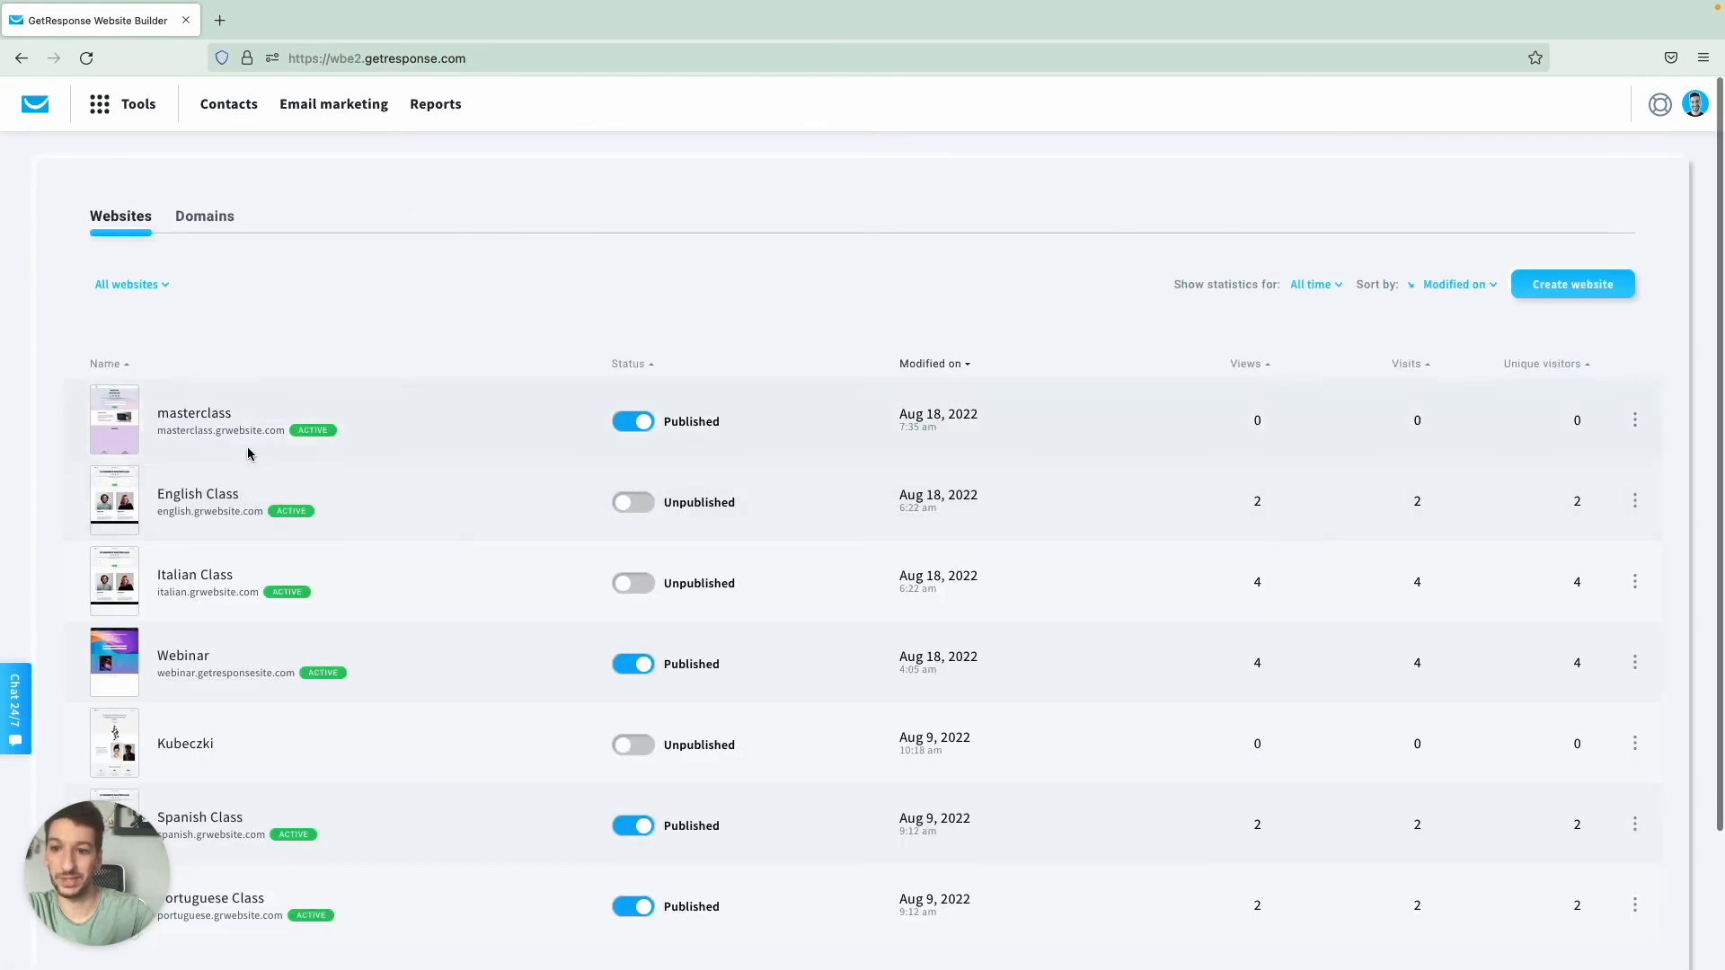
left_click(219, 437)
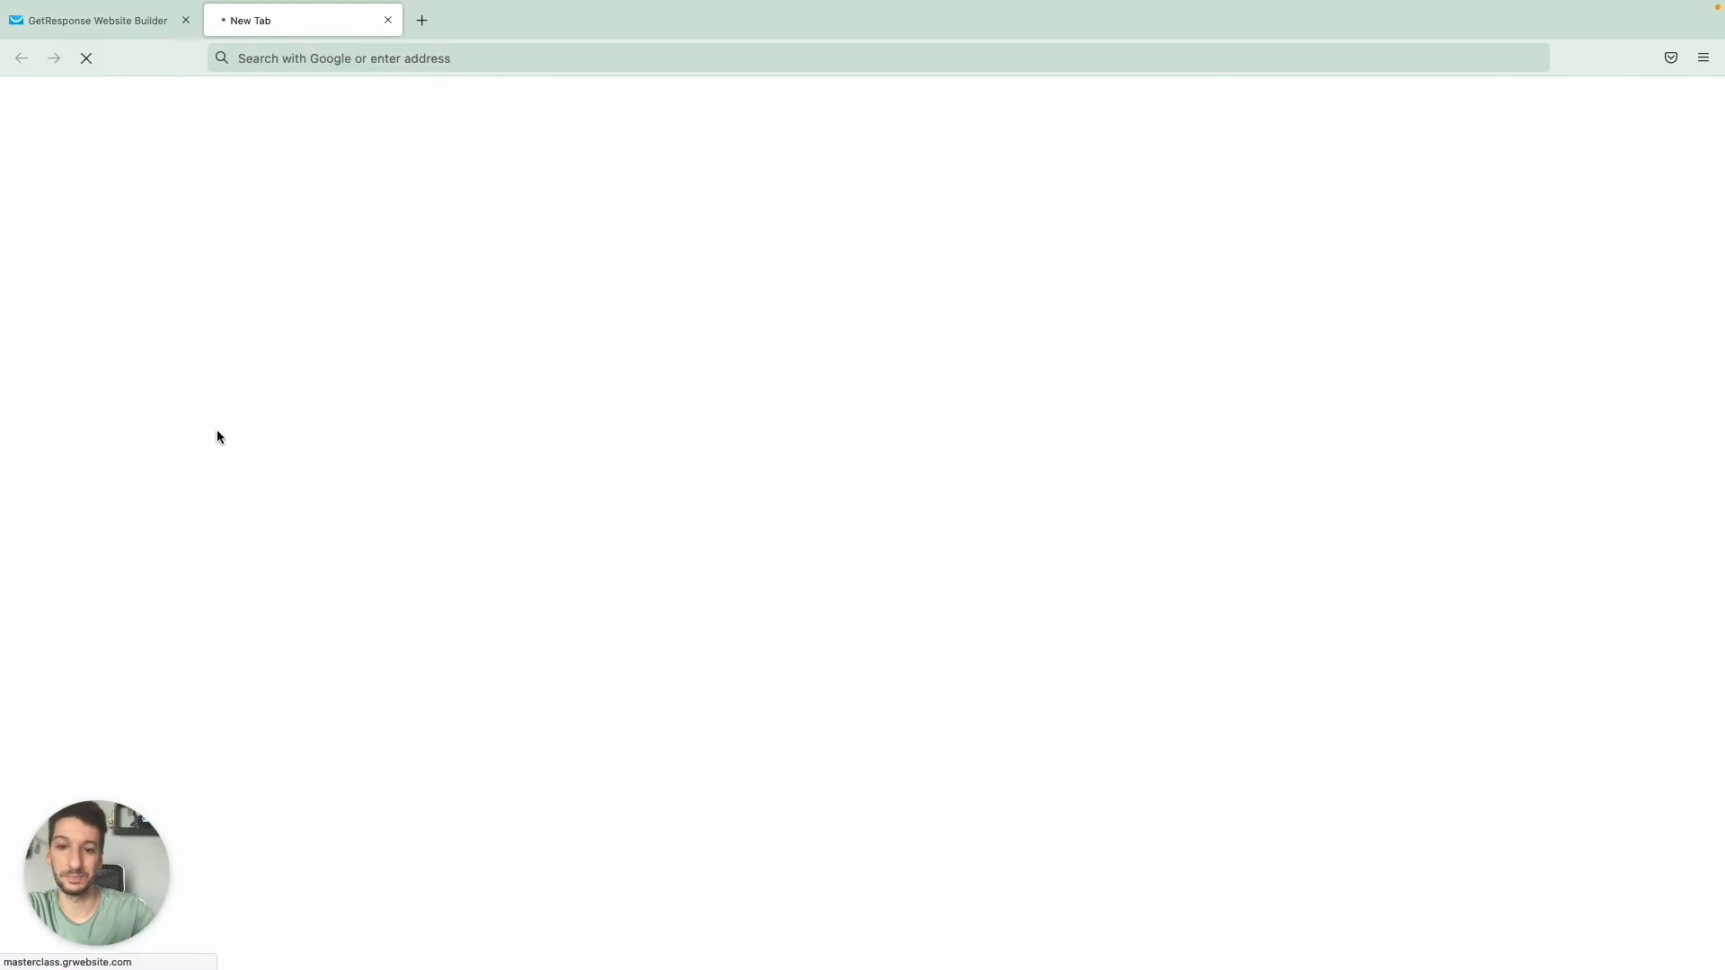
scroll(700, 458, "down", 12)
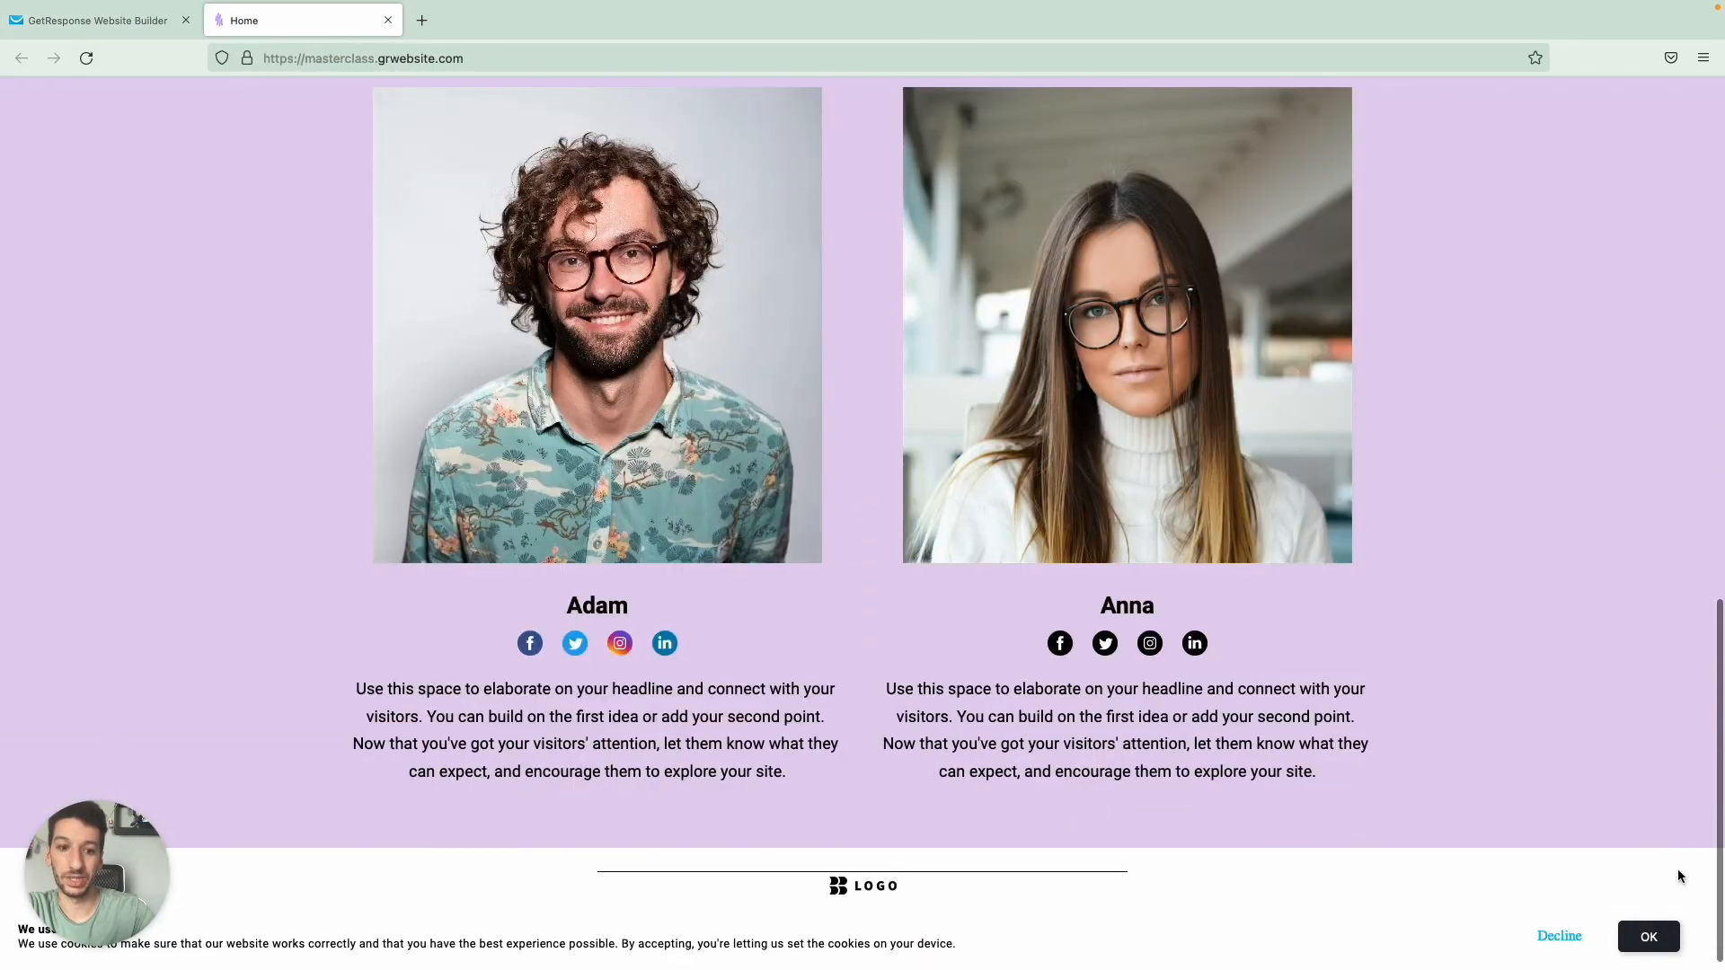
left_click(1649, 936)
scroll(1405, 788, "up", 5)
scroll(1405, 788, "up", 8)
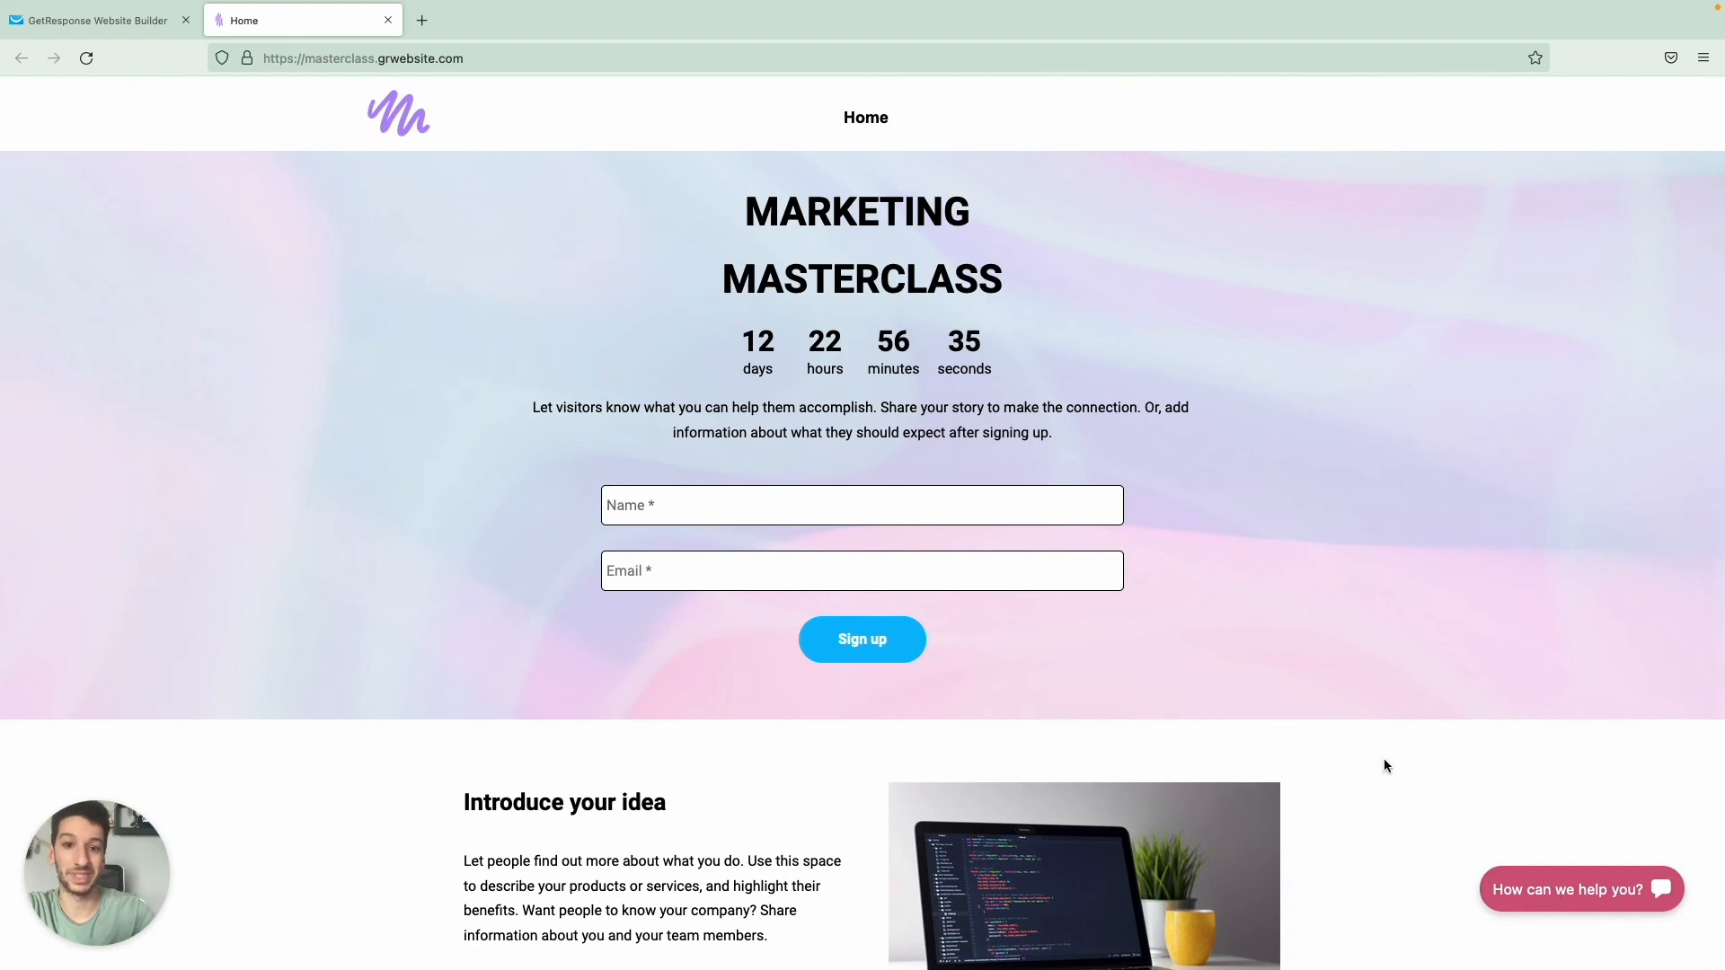
scroll(1377, 737, "down", 1)
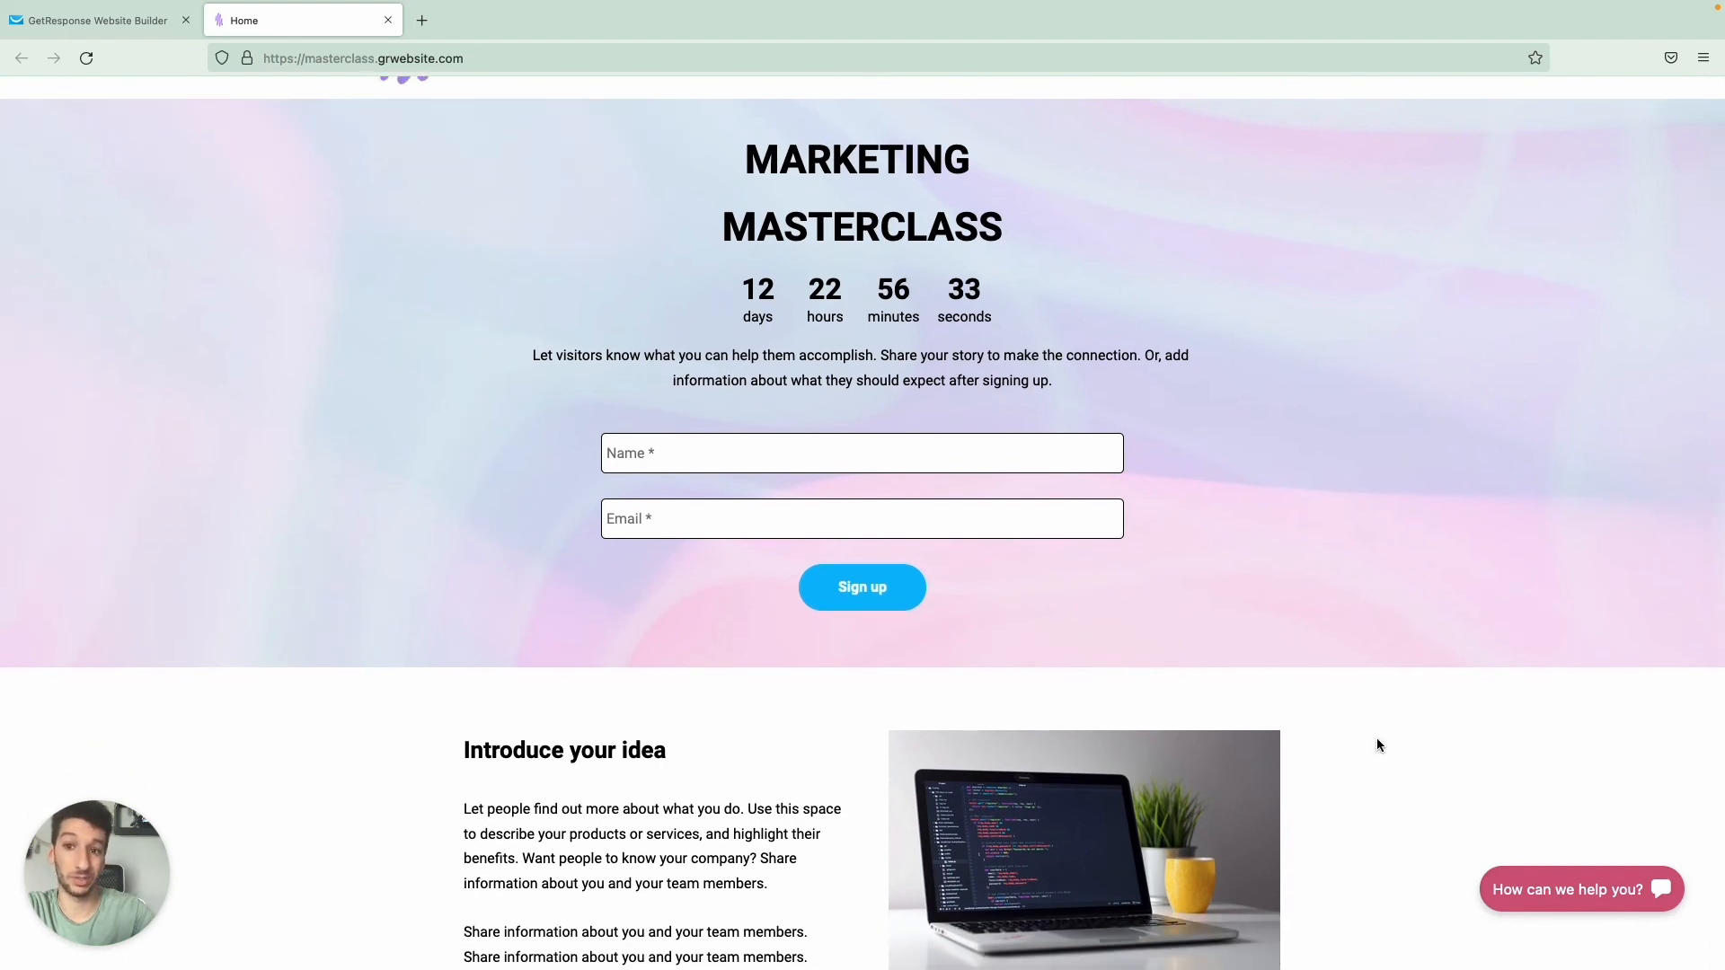
scroll(1329, 570, "up", 1)
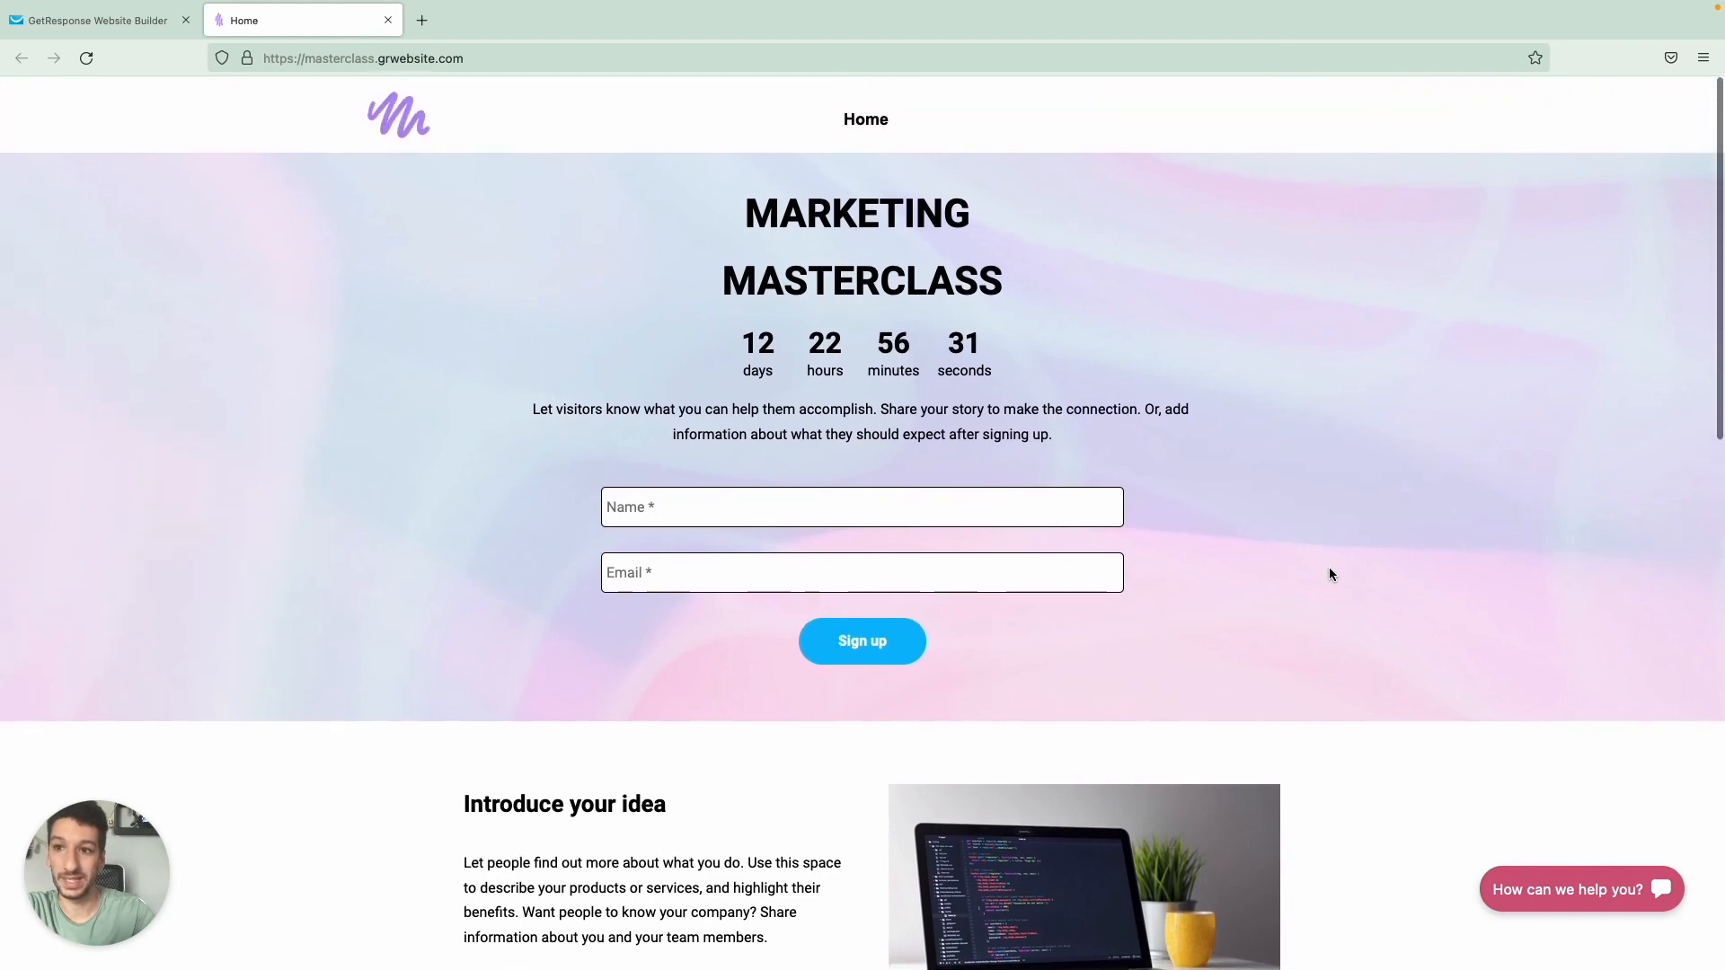
Step: Go back to the main GetResponse dashboard and add the Website widget from the widget library
left_click(121, 27)
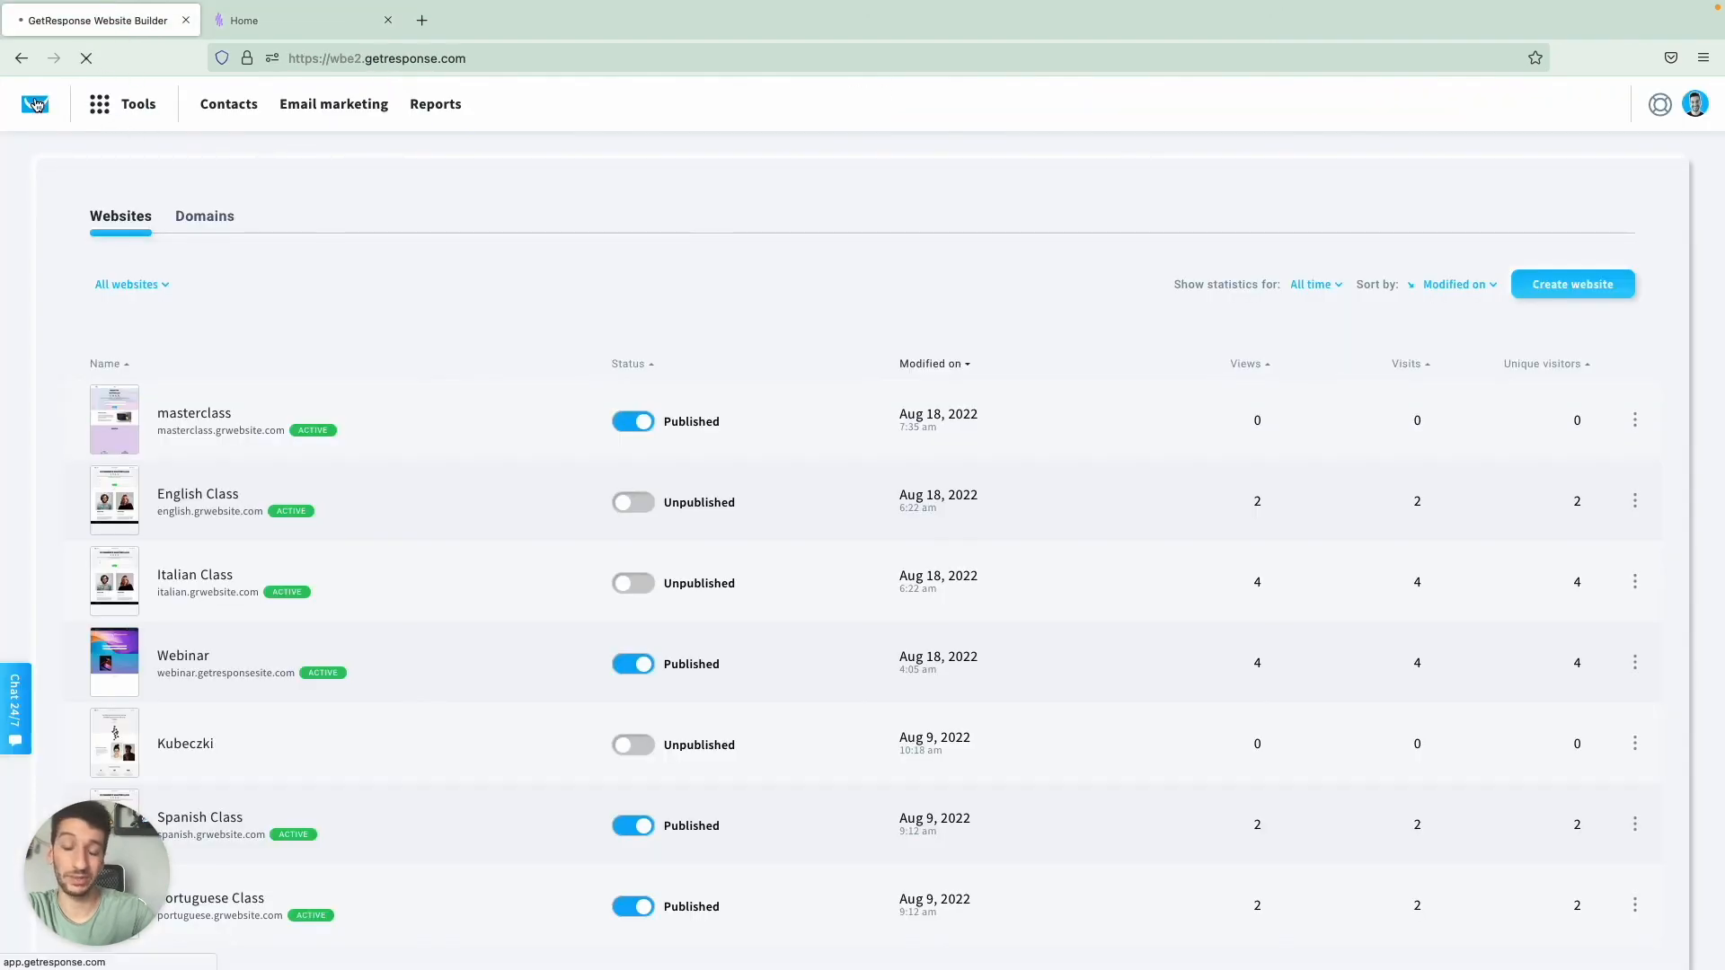
left_click(36, 104)
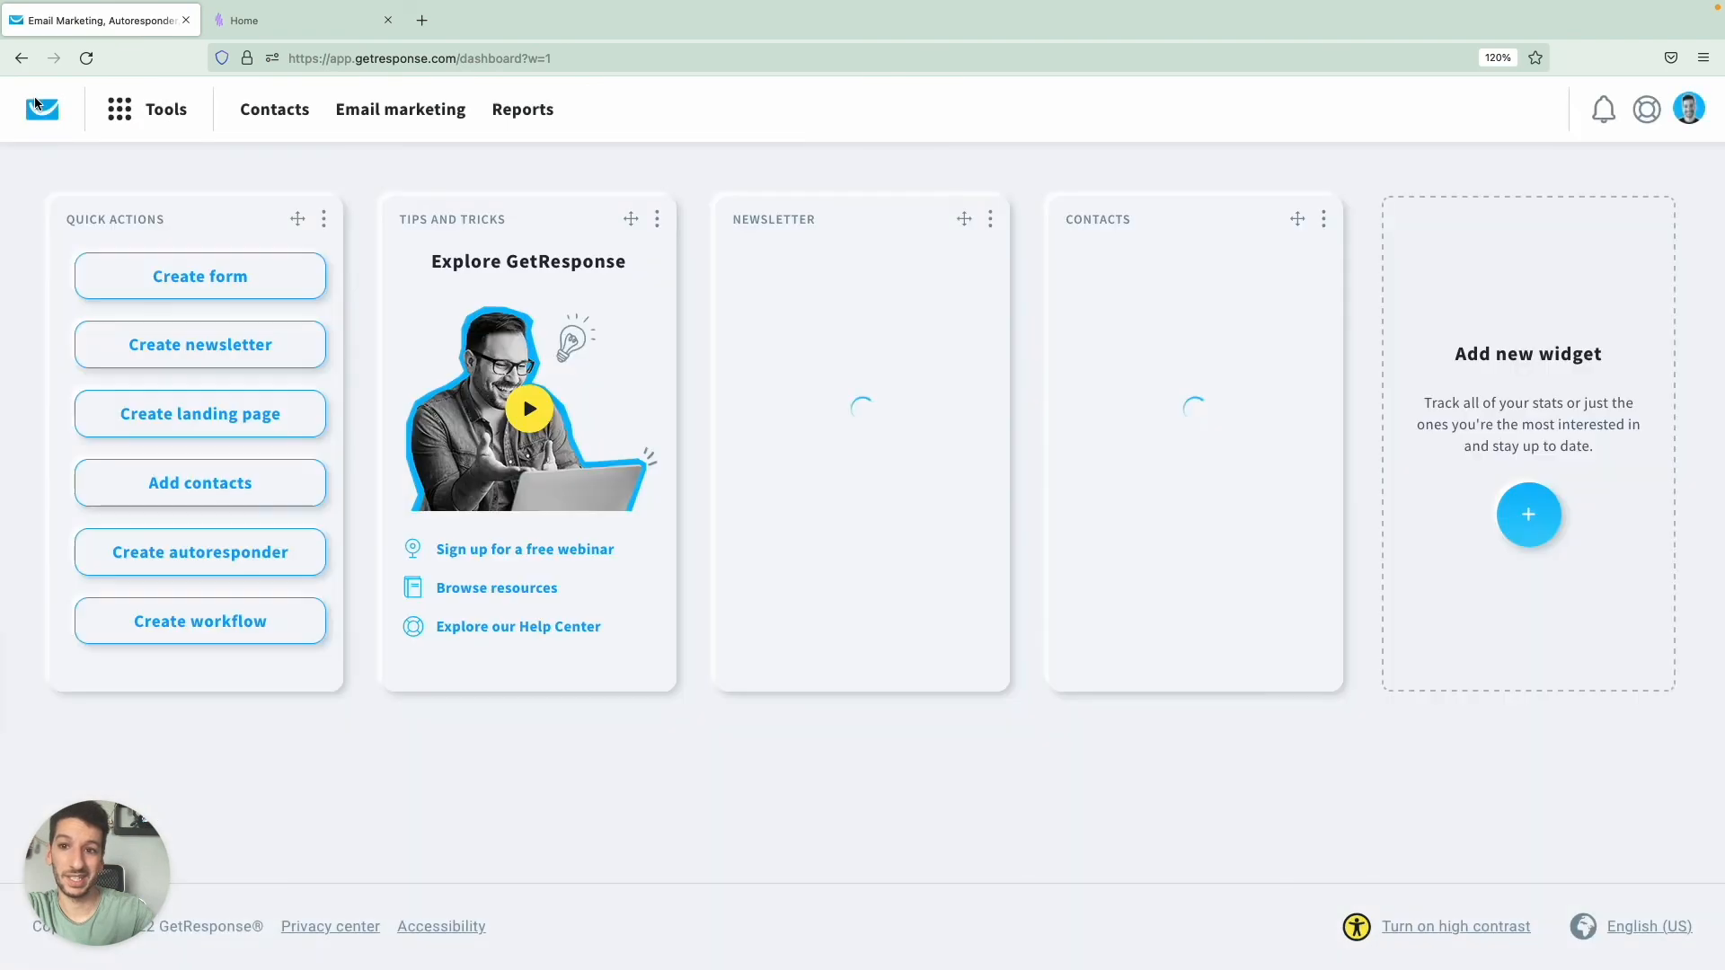
left_click(1509, 531)
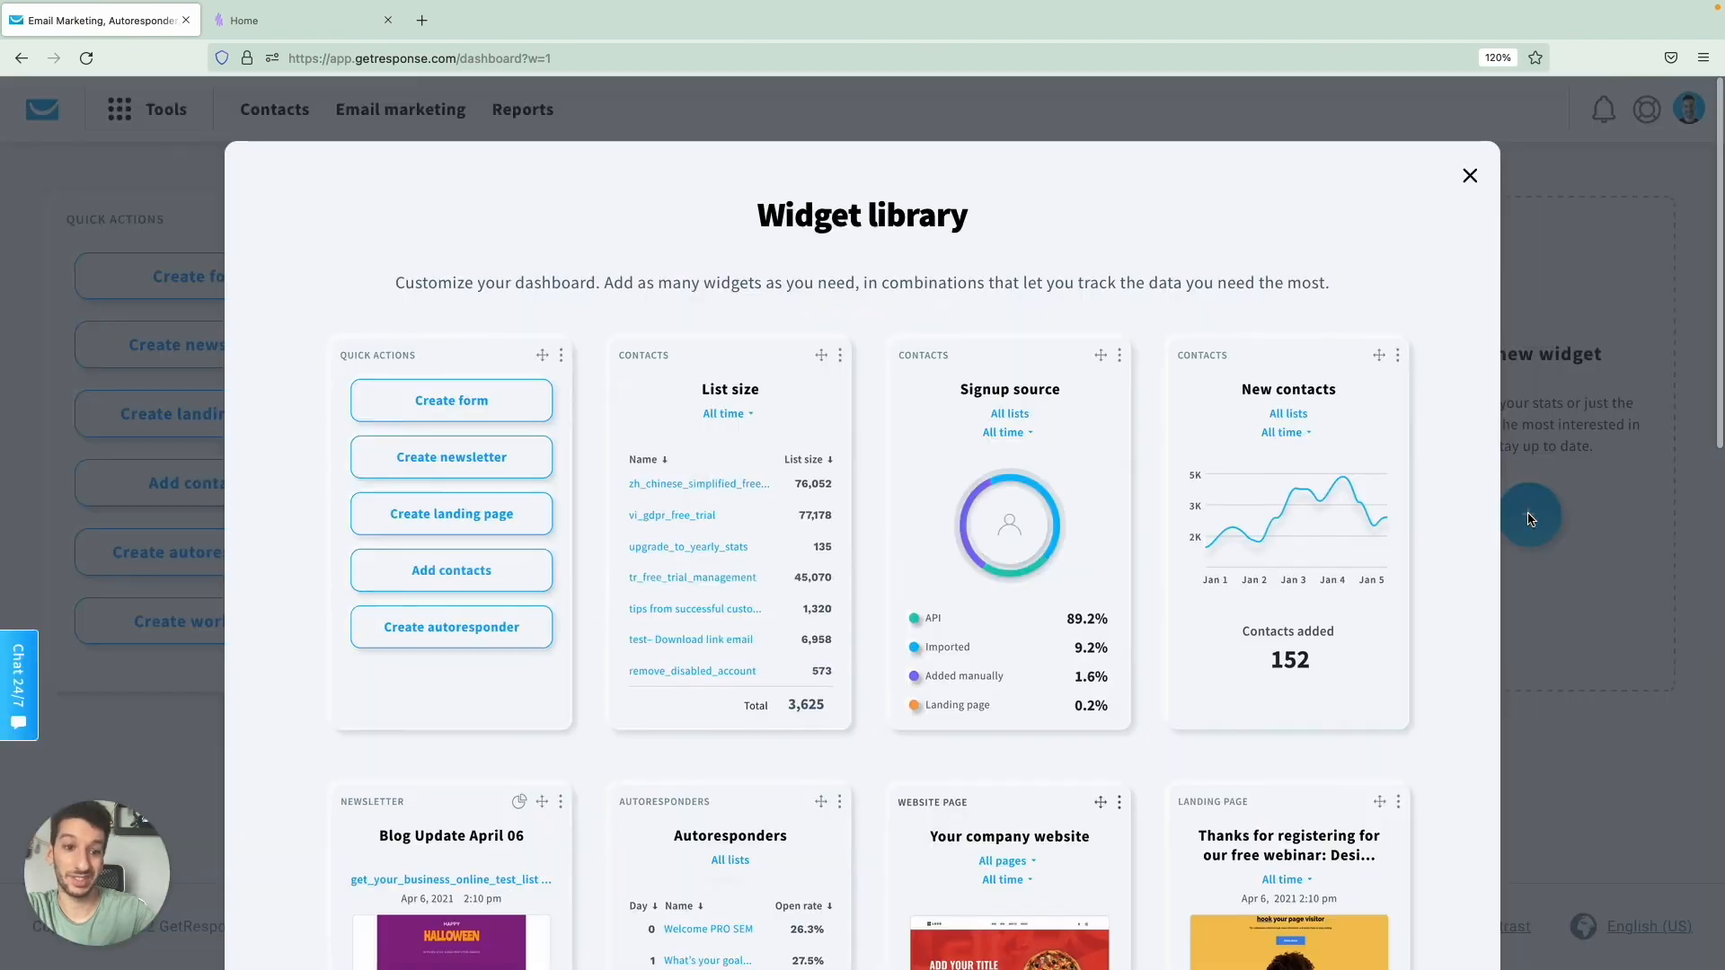
scroll(1238, 541, "down", 3)
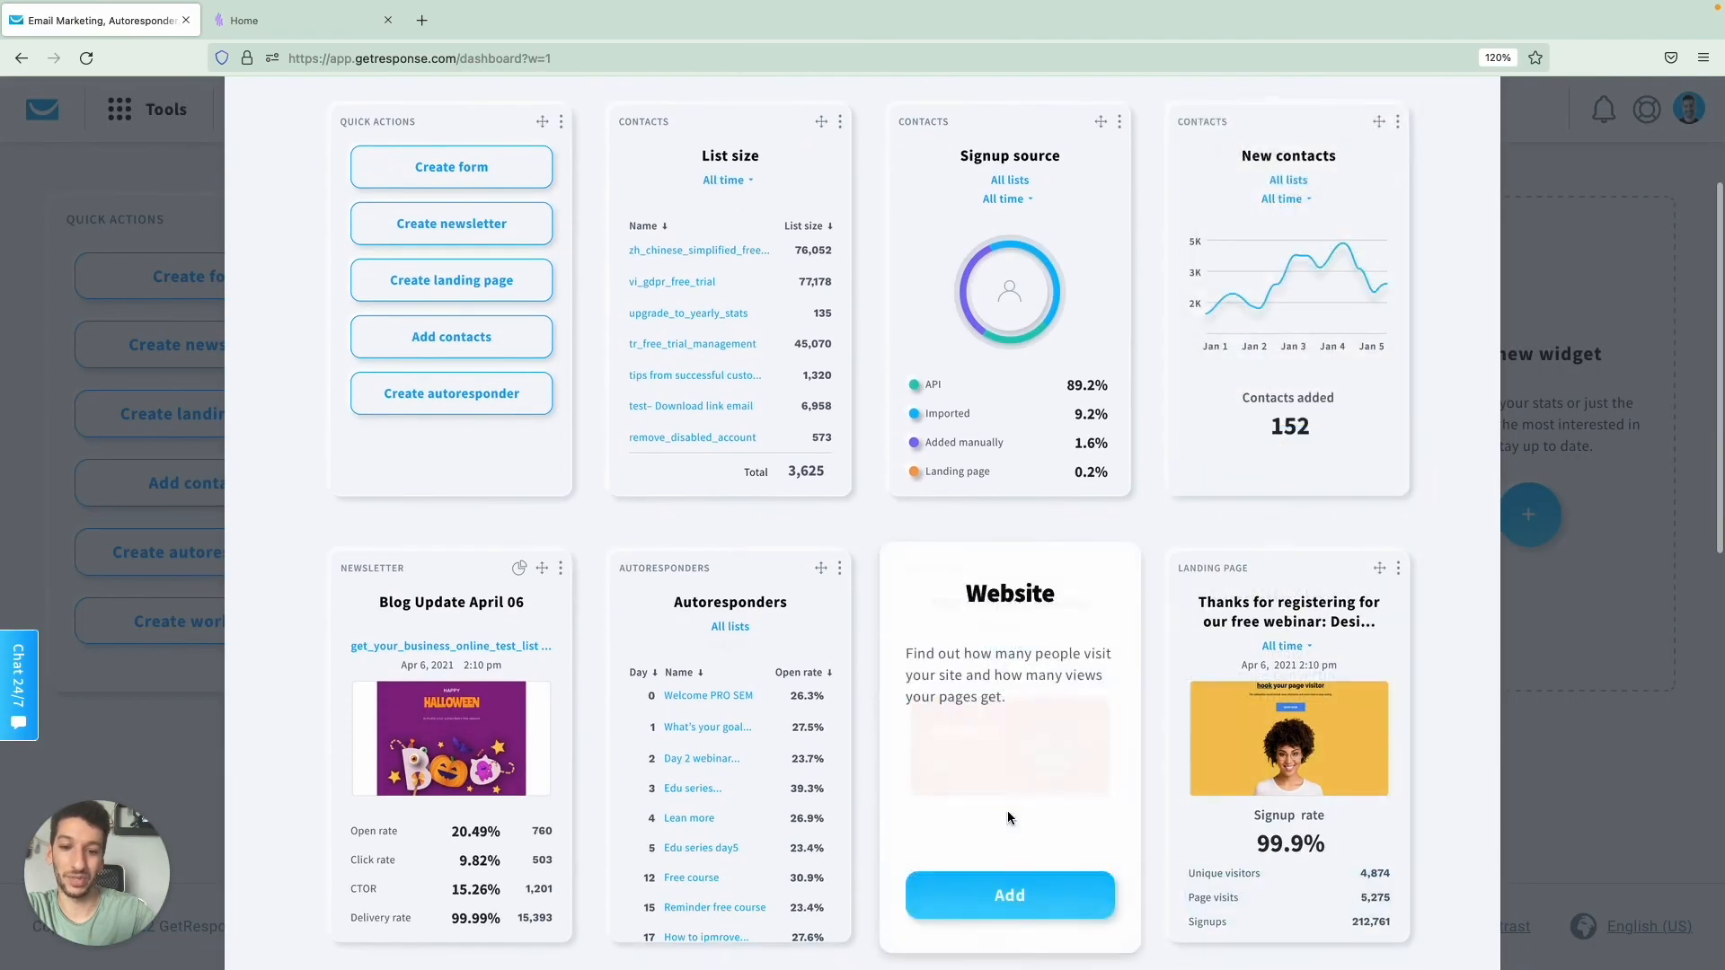
left_click(1024, 906)
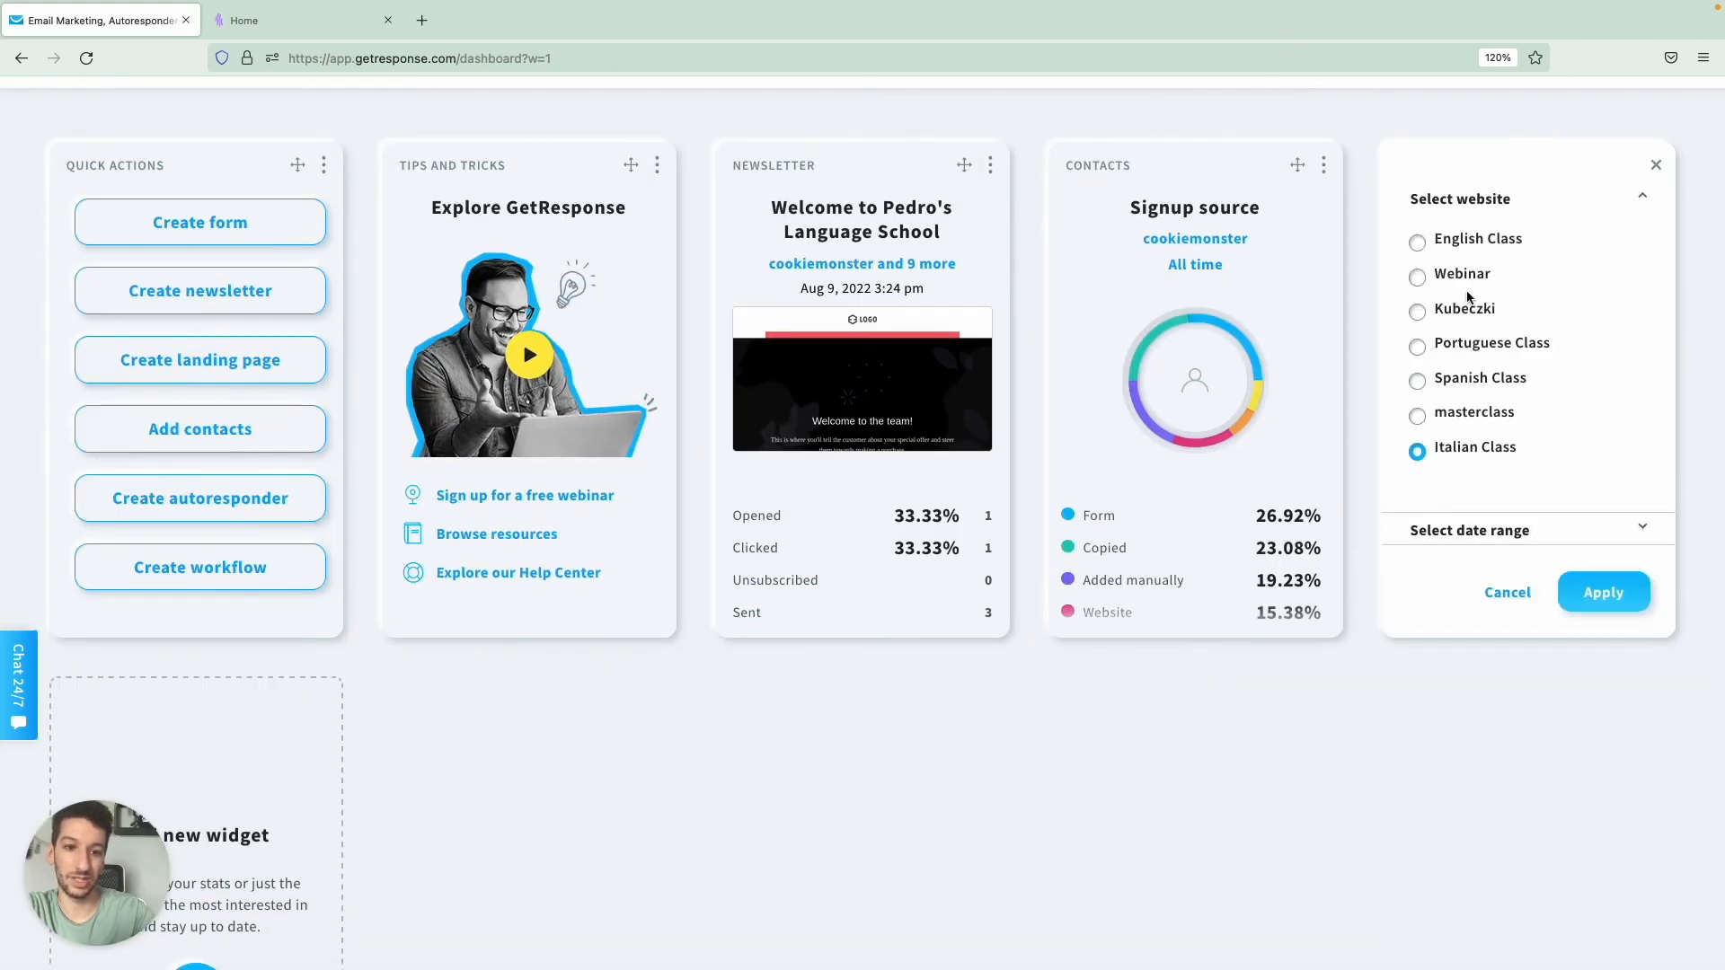
Step: Set the new widget to track the masterclass website with the Last month date range and apply it
left_click(1420, 415)
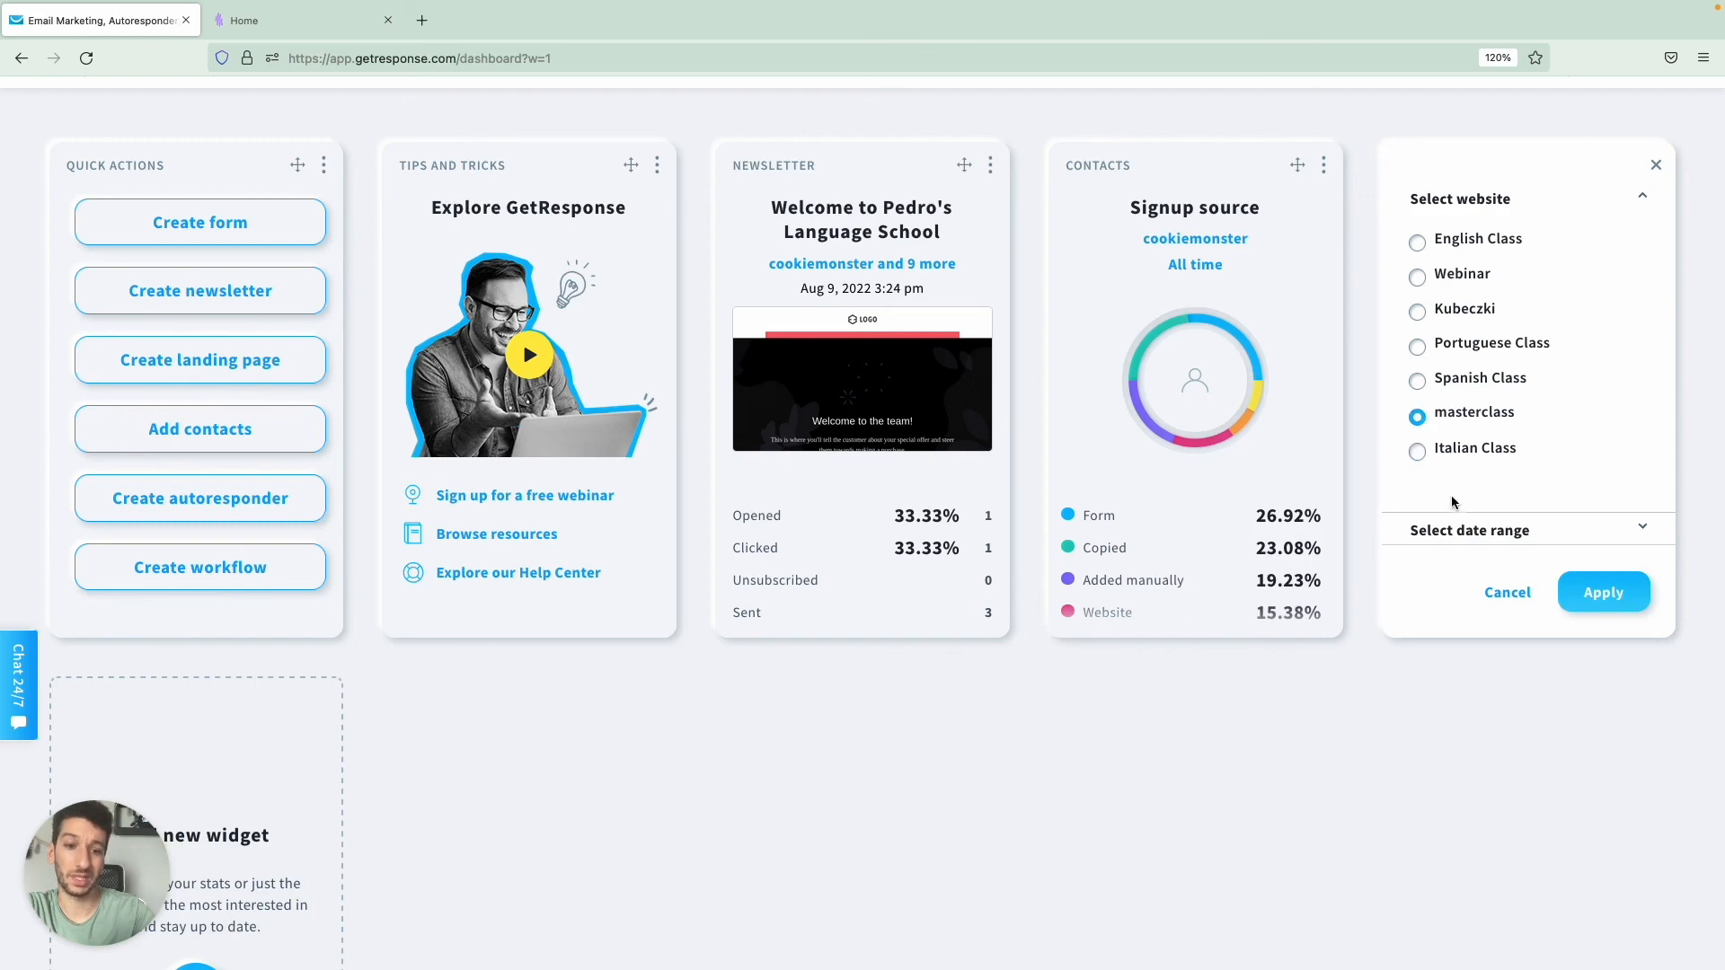
left_click(1505, 532)
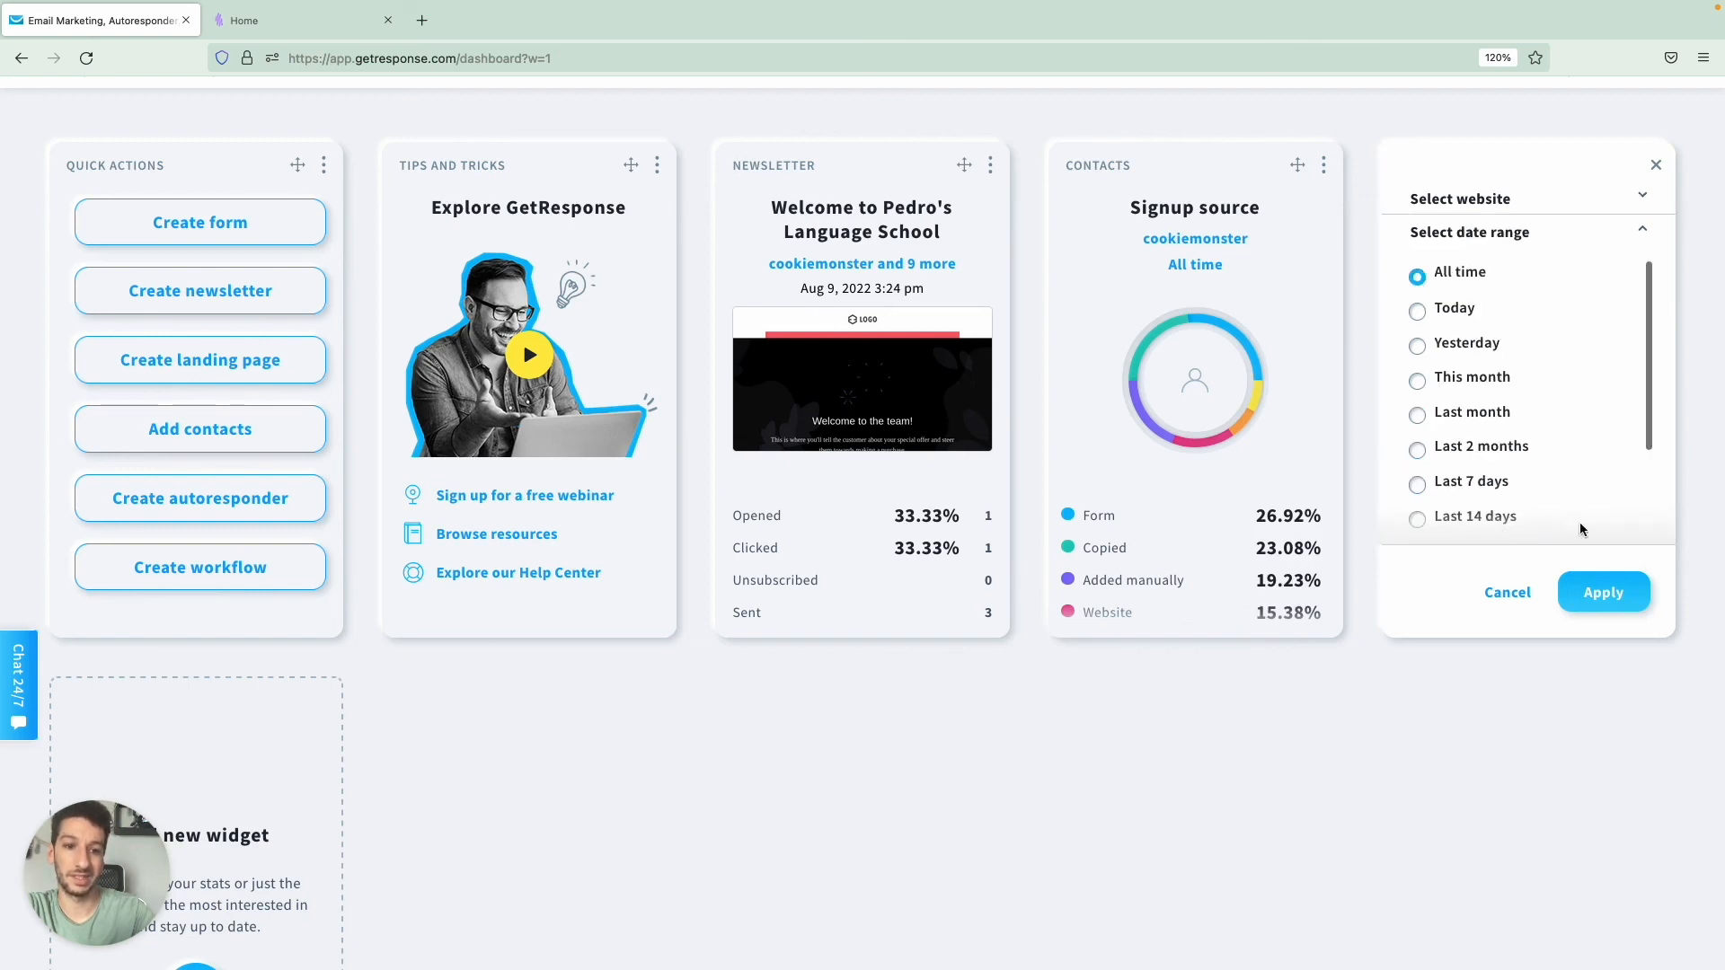
left_click(1471, 414)
left_click(1605, 593)
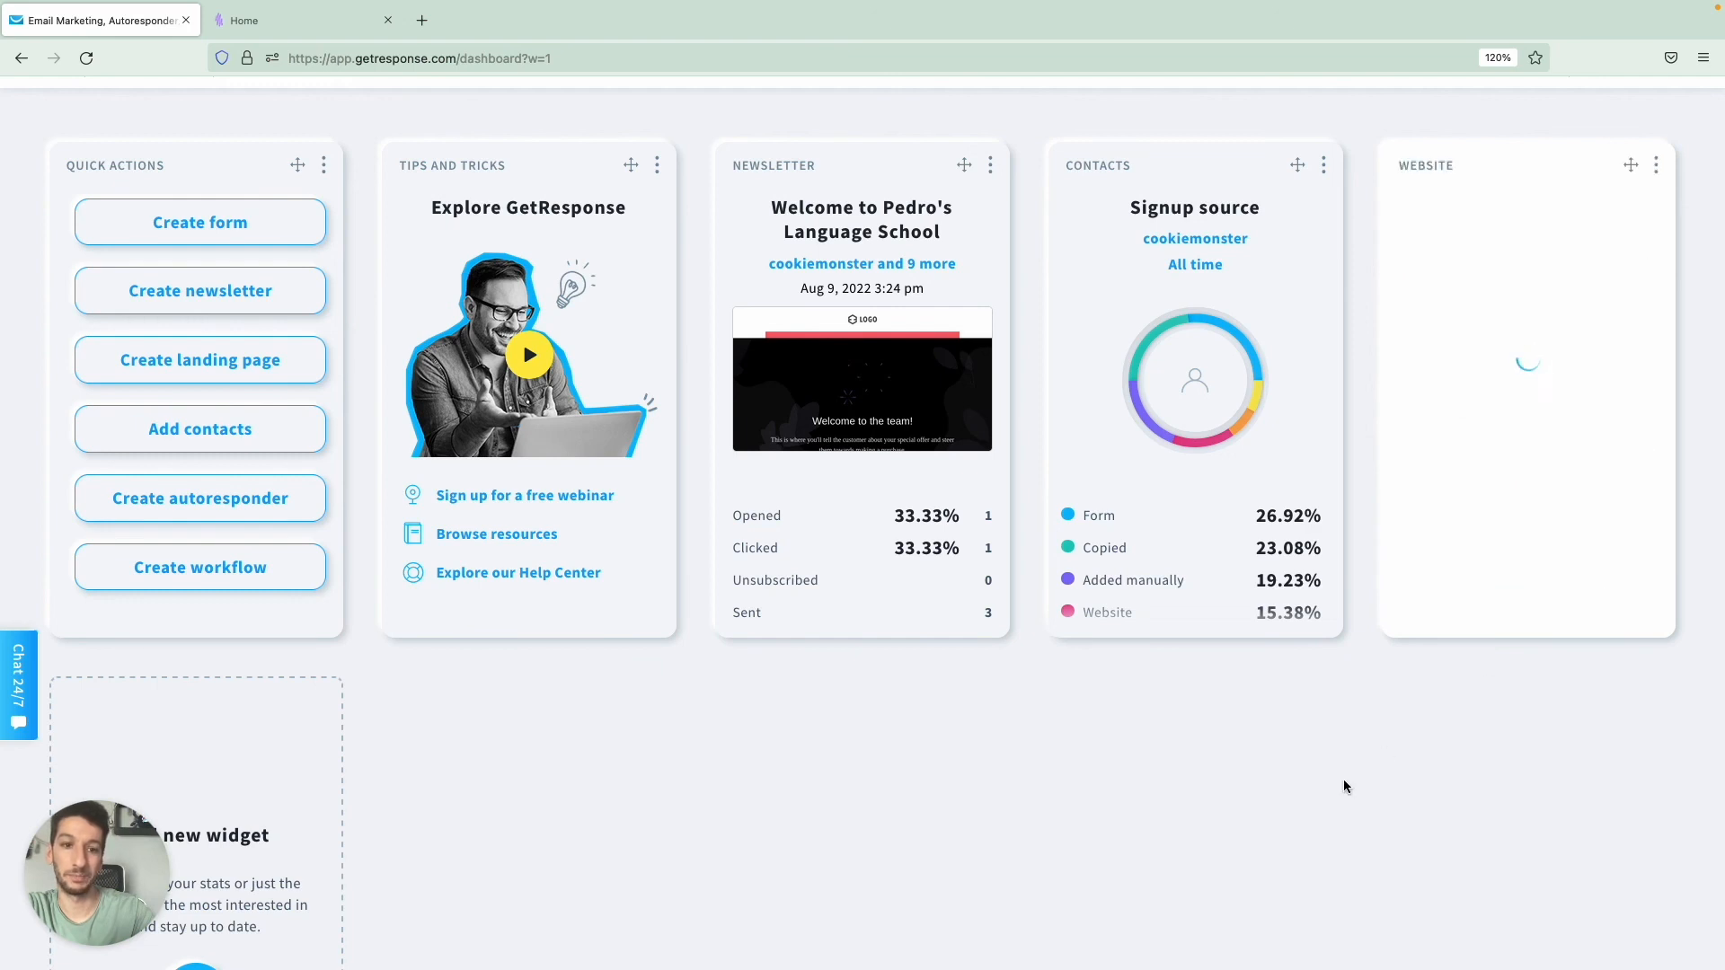